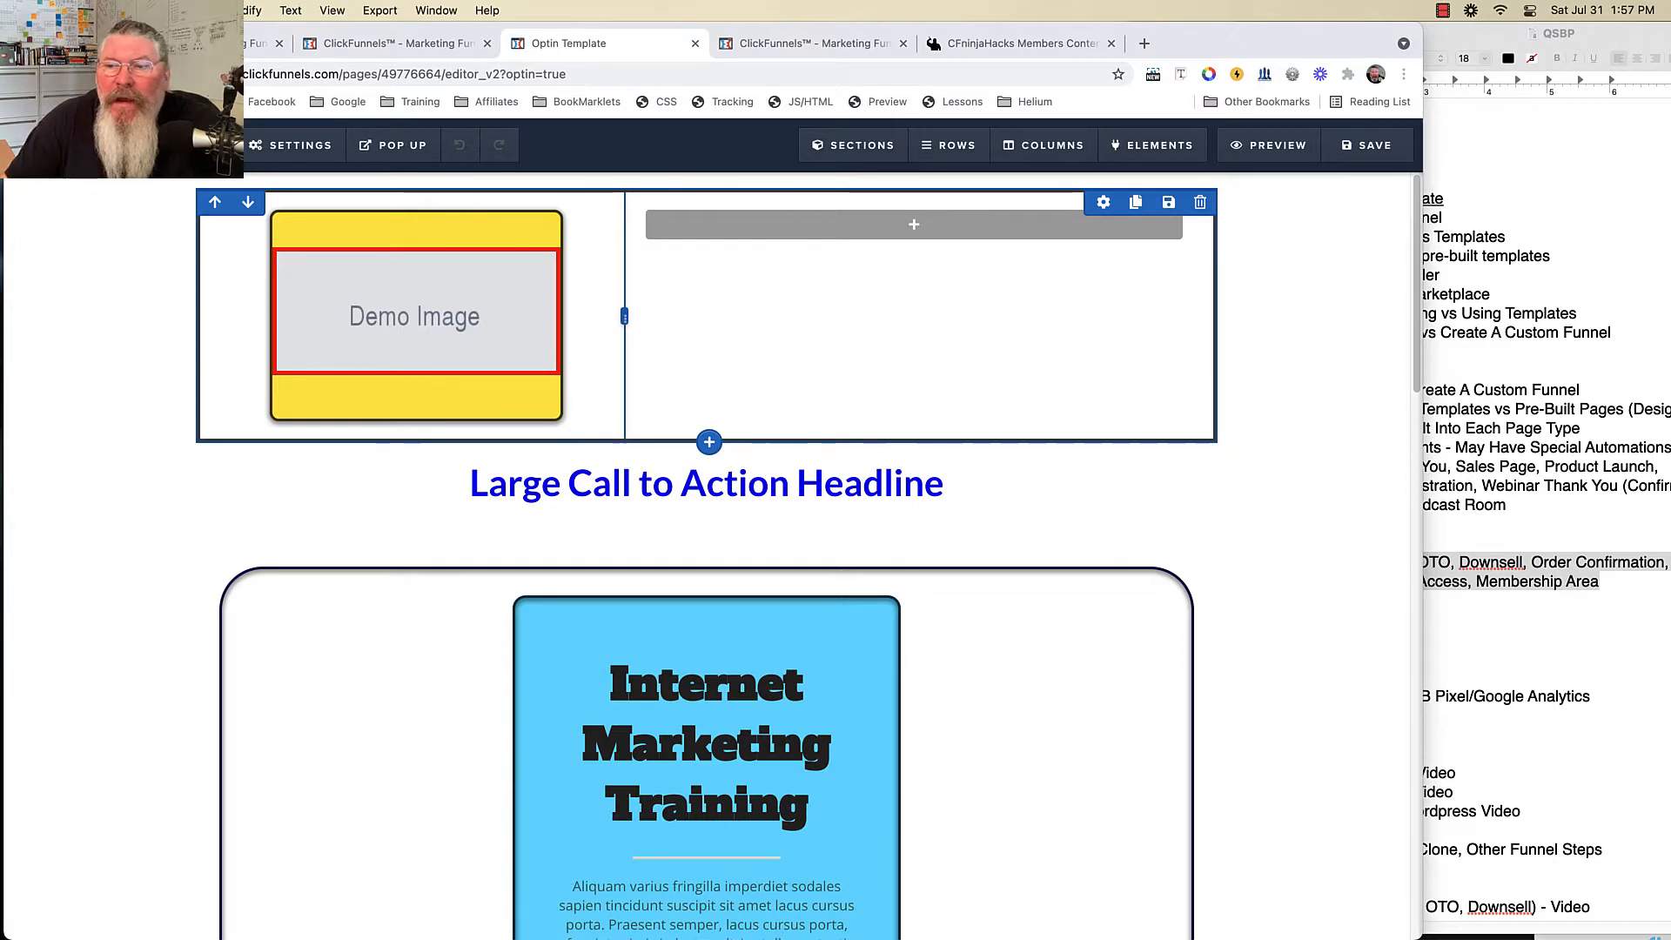
- Highlight the Order Form entry in the special page types list of the outline notes
{"action": "left_click", "coordinate": [1527, 435]}
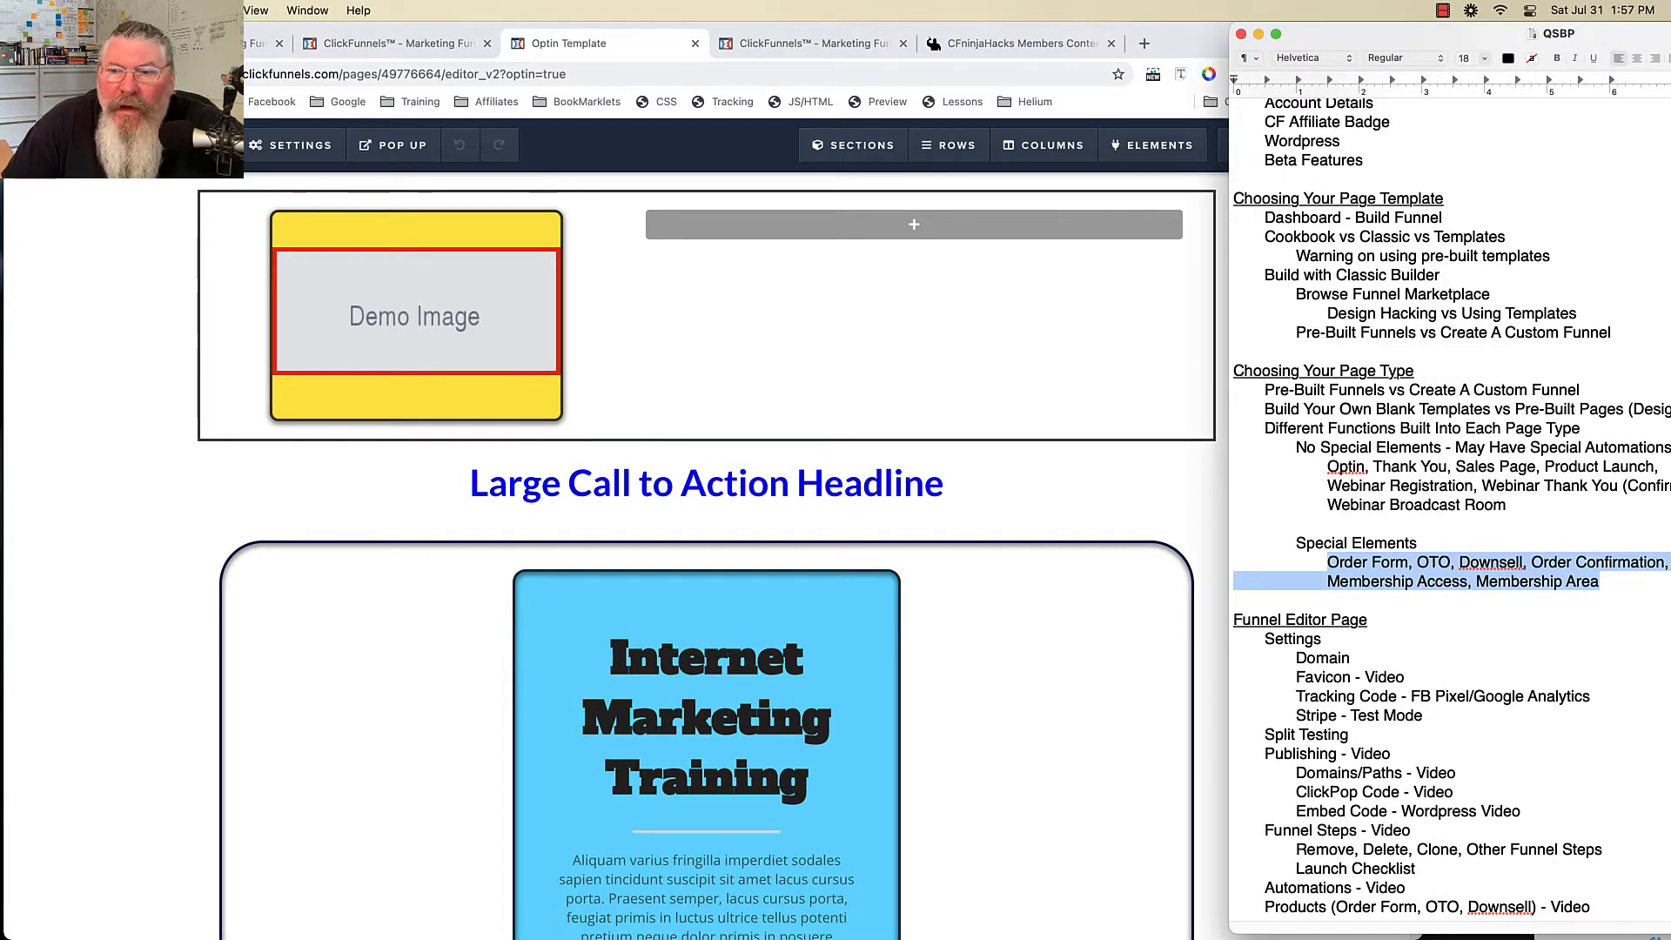
{"action": "left_click", "coordinate": [1418, 543]}
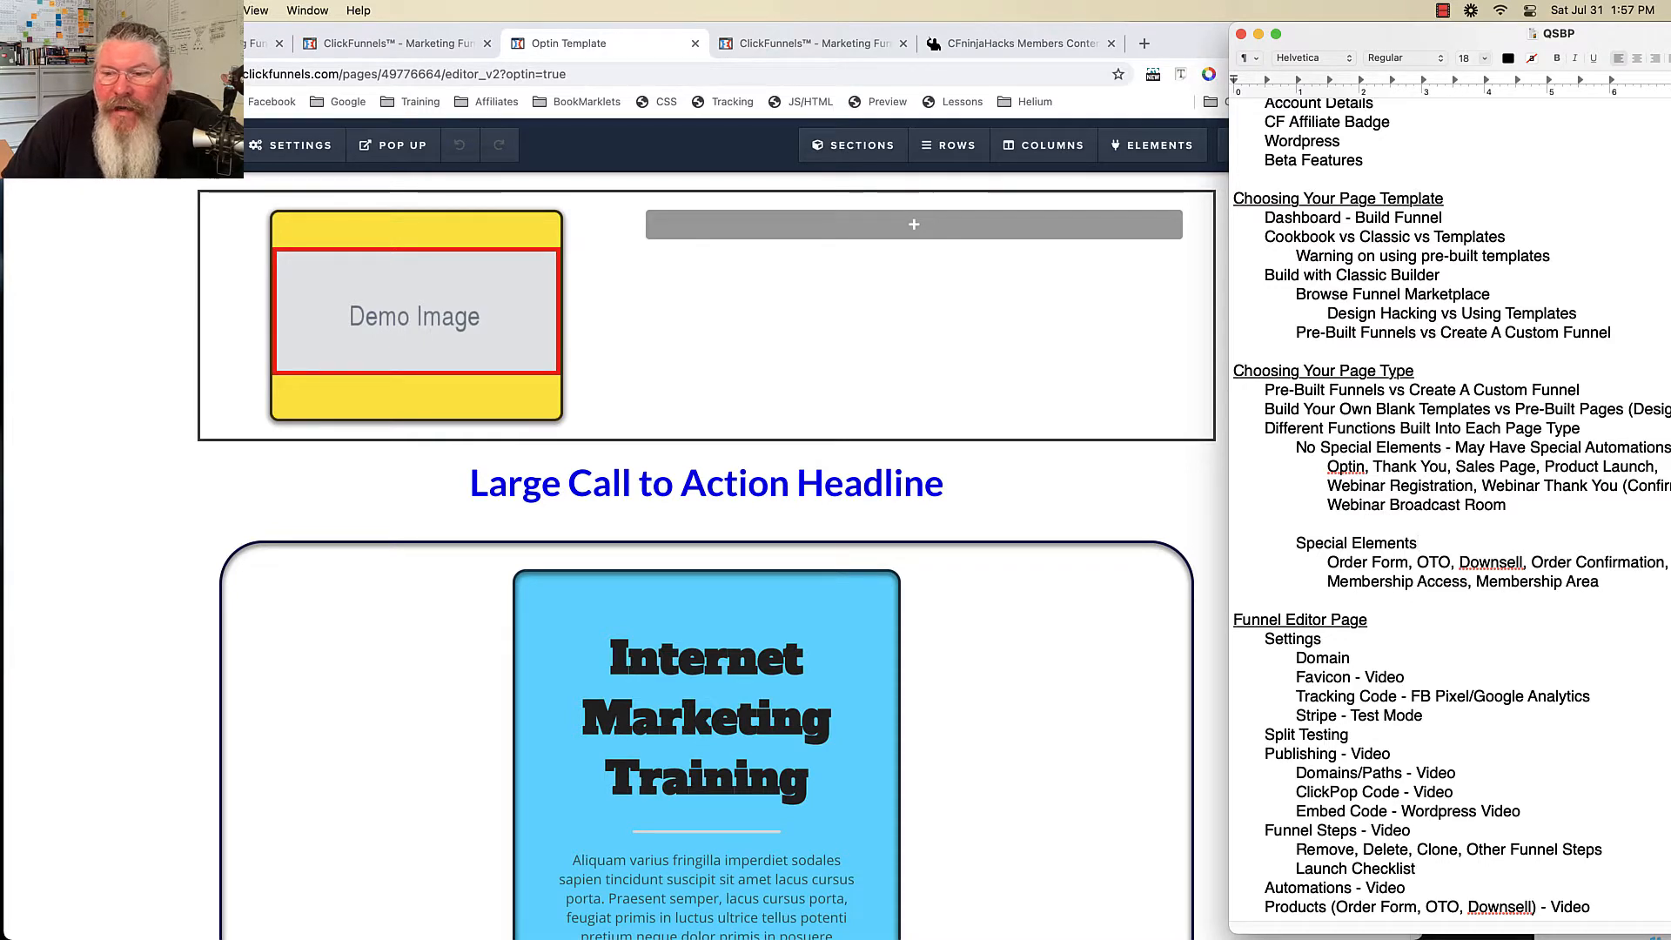
{"action": "left_click_drag", "start_coordinate": [1328, 563], "coordinate": [1599, 582]}
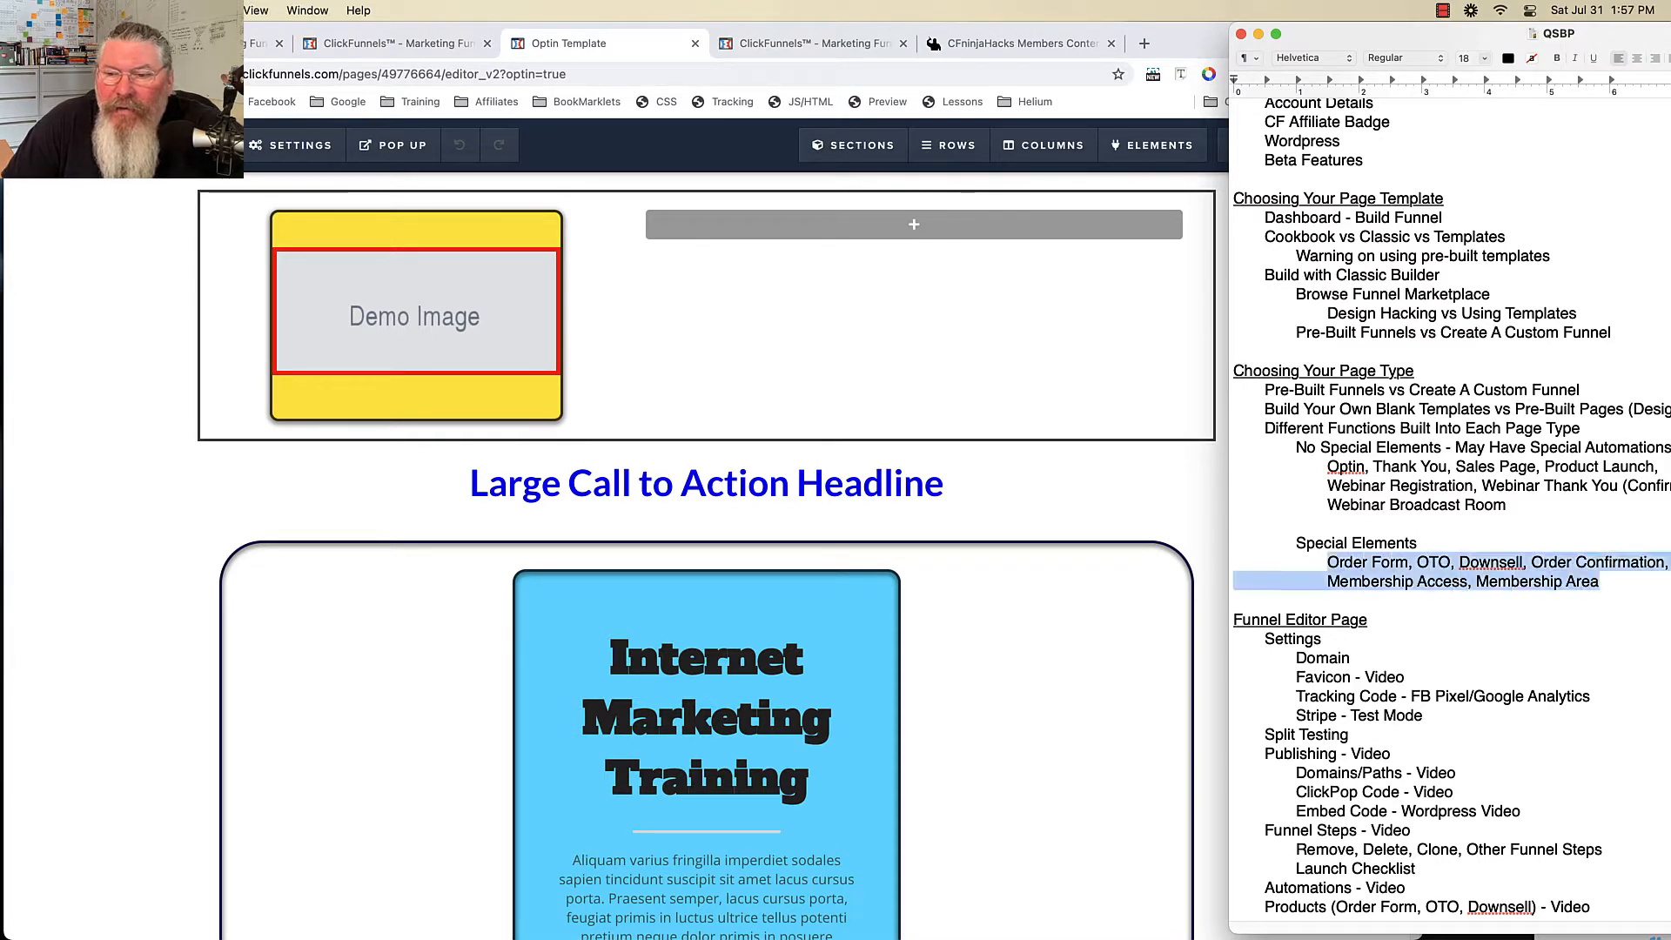
{"action": "left_click", "coordinate": [1396, 562]}
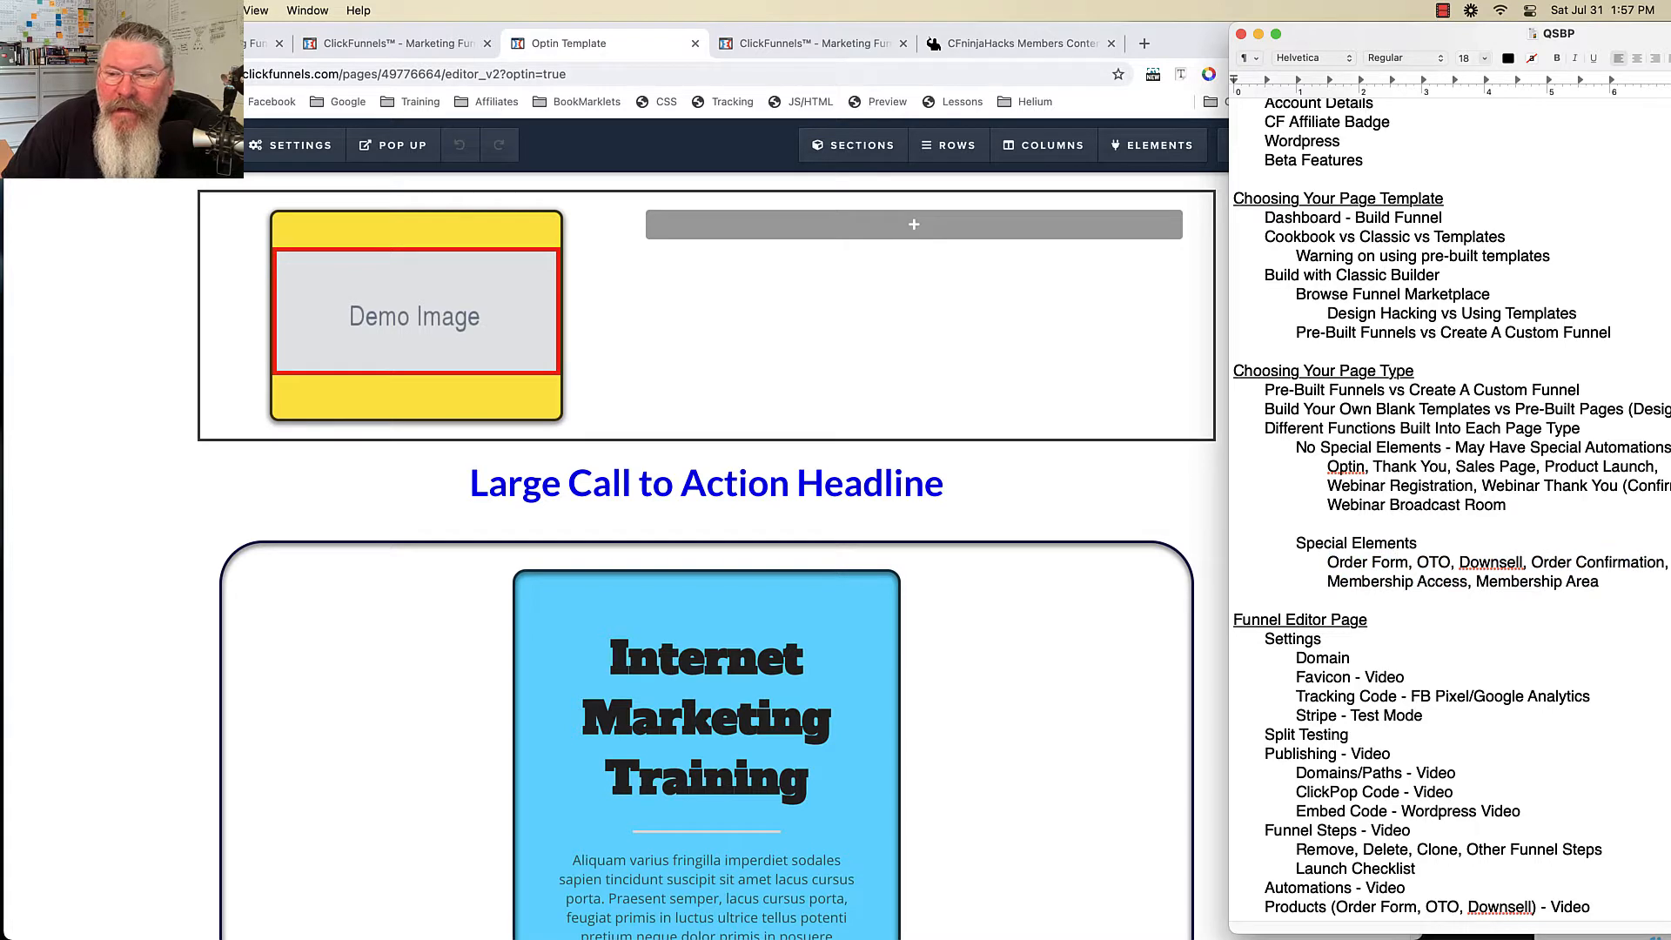
{"action": "left_click_drag", "start_coordinate": [1599, 581], "coordinate": [1327, 562]}
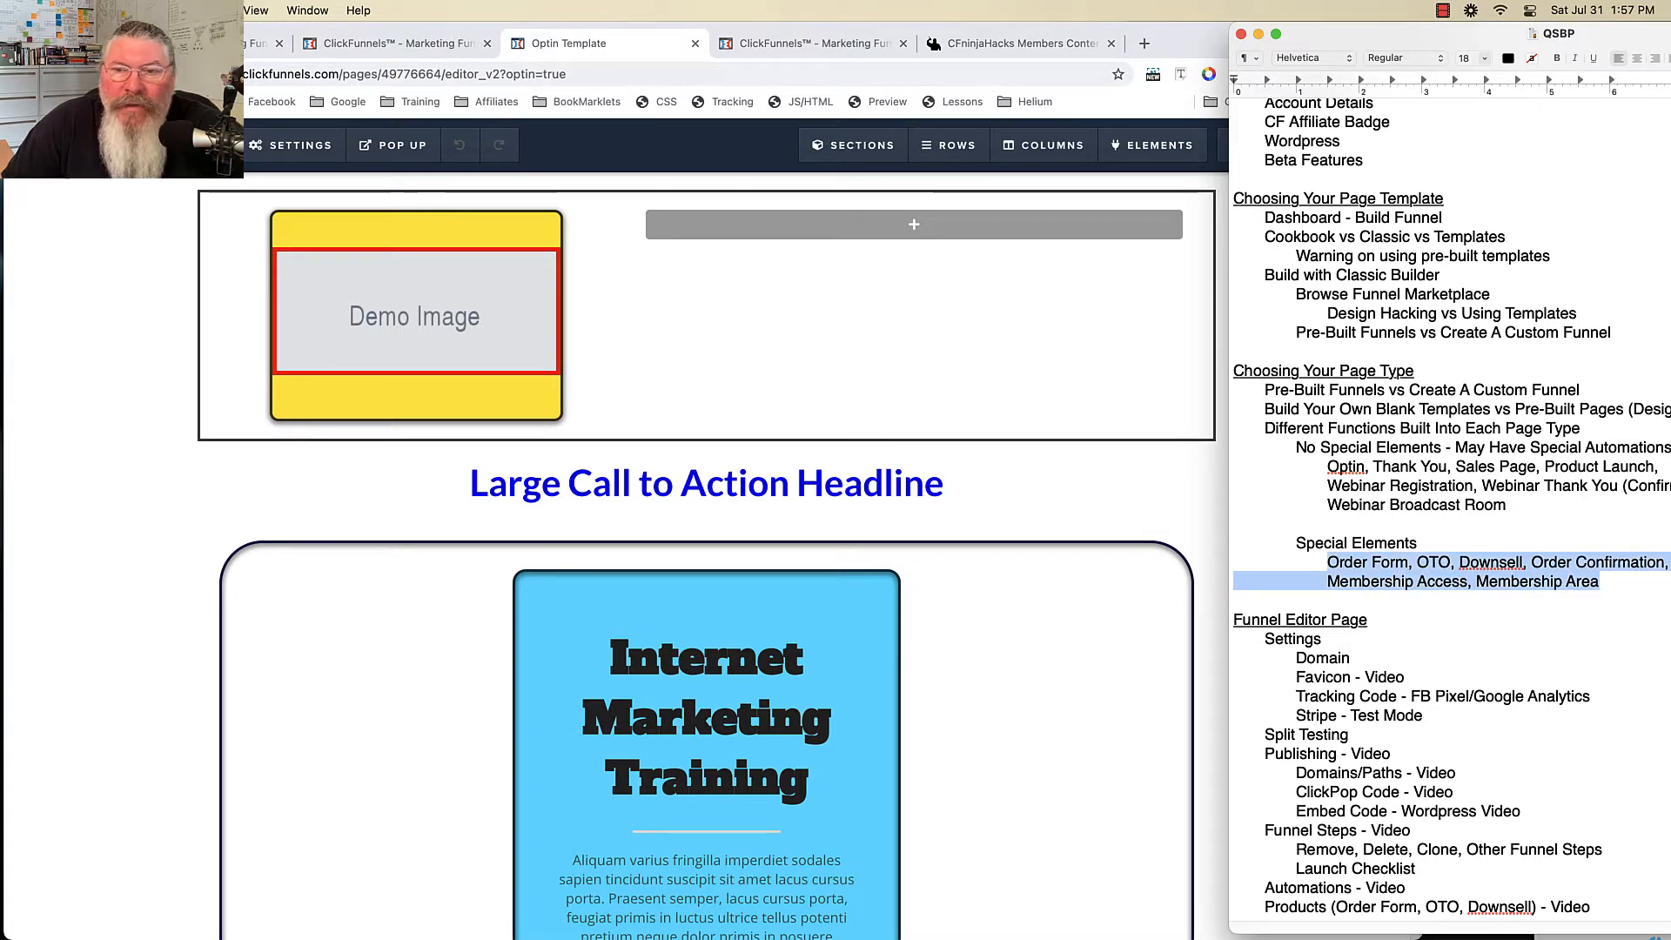
- Open product 11111 from the order Form step's Products tab, then view the Payment Gateways lesson
{"action": "left_click", "coordinate": [870, 348]}
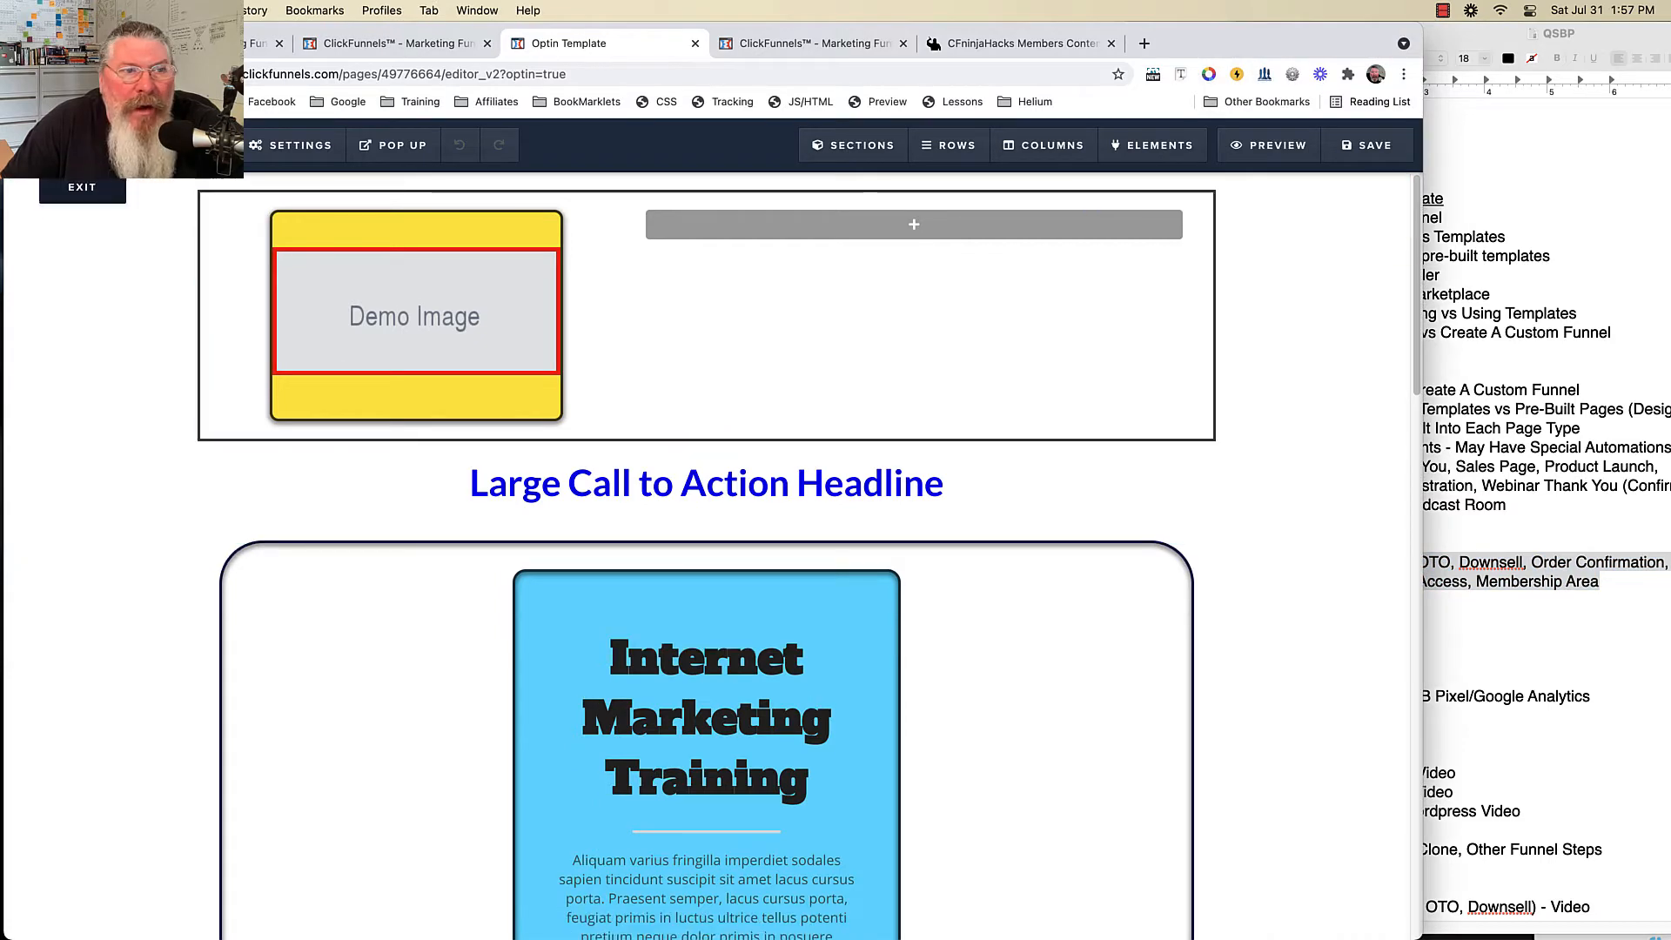
{"action": "left_click", "coordinate": [82, 187]}
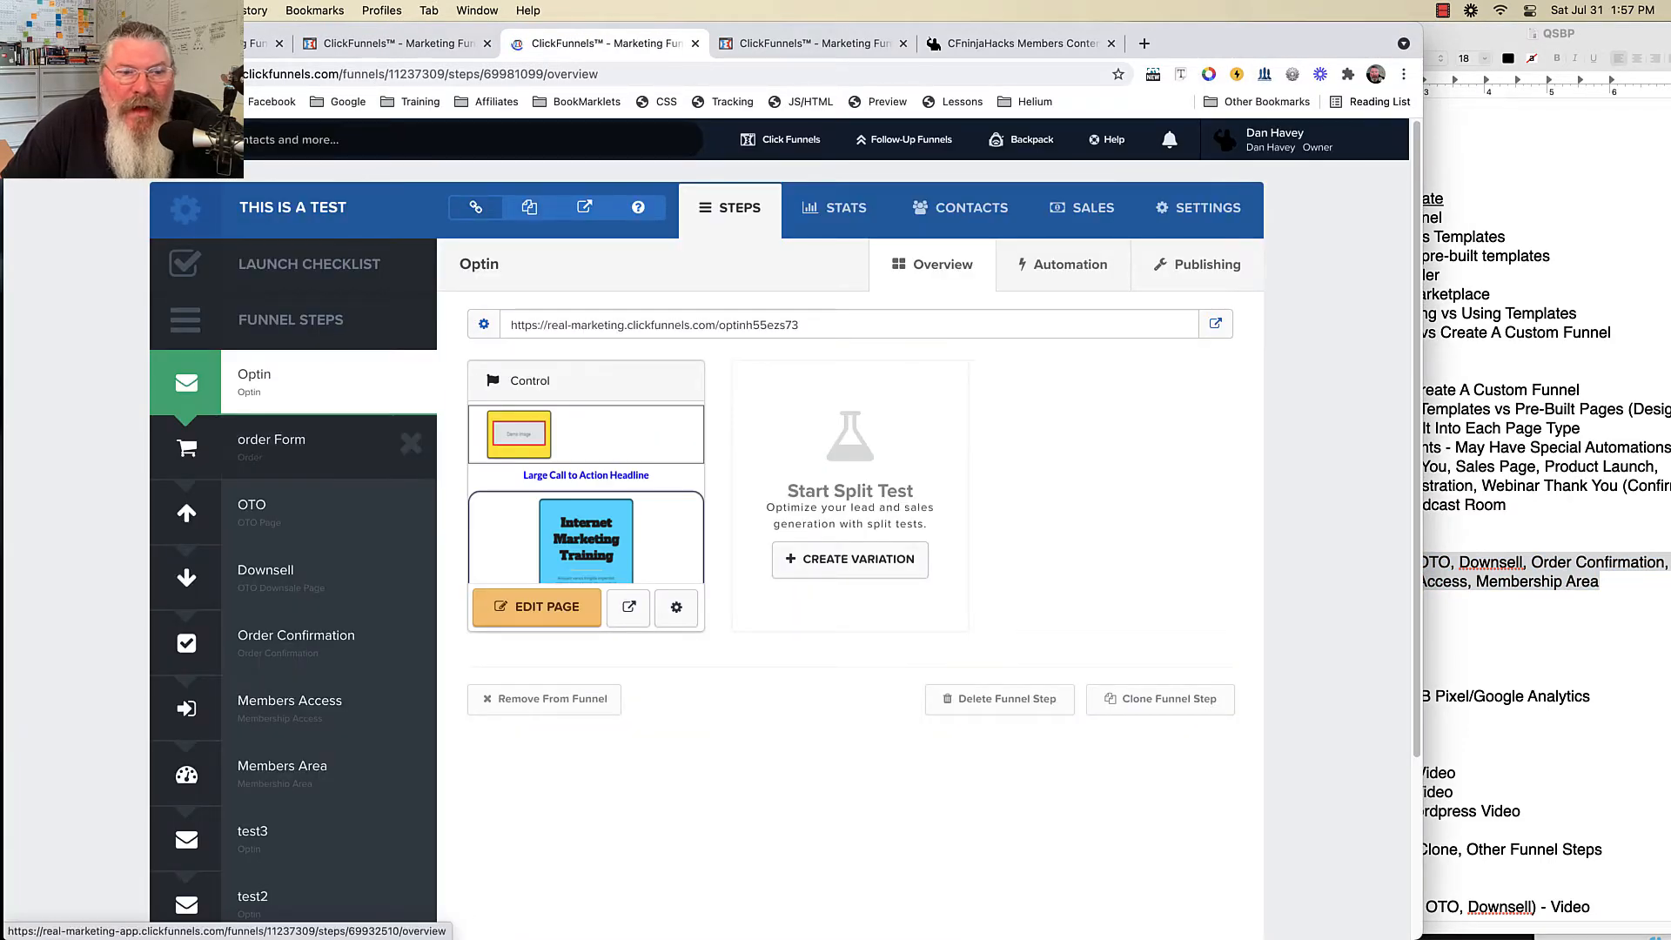
{"action": "left_click", "coordinate": [294, 446]}
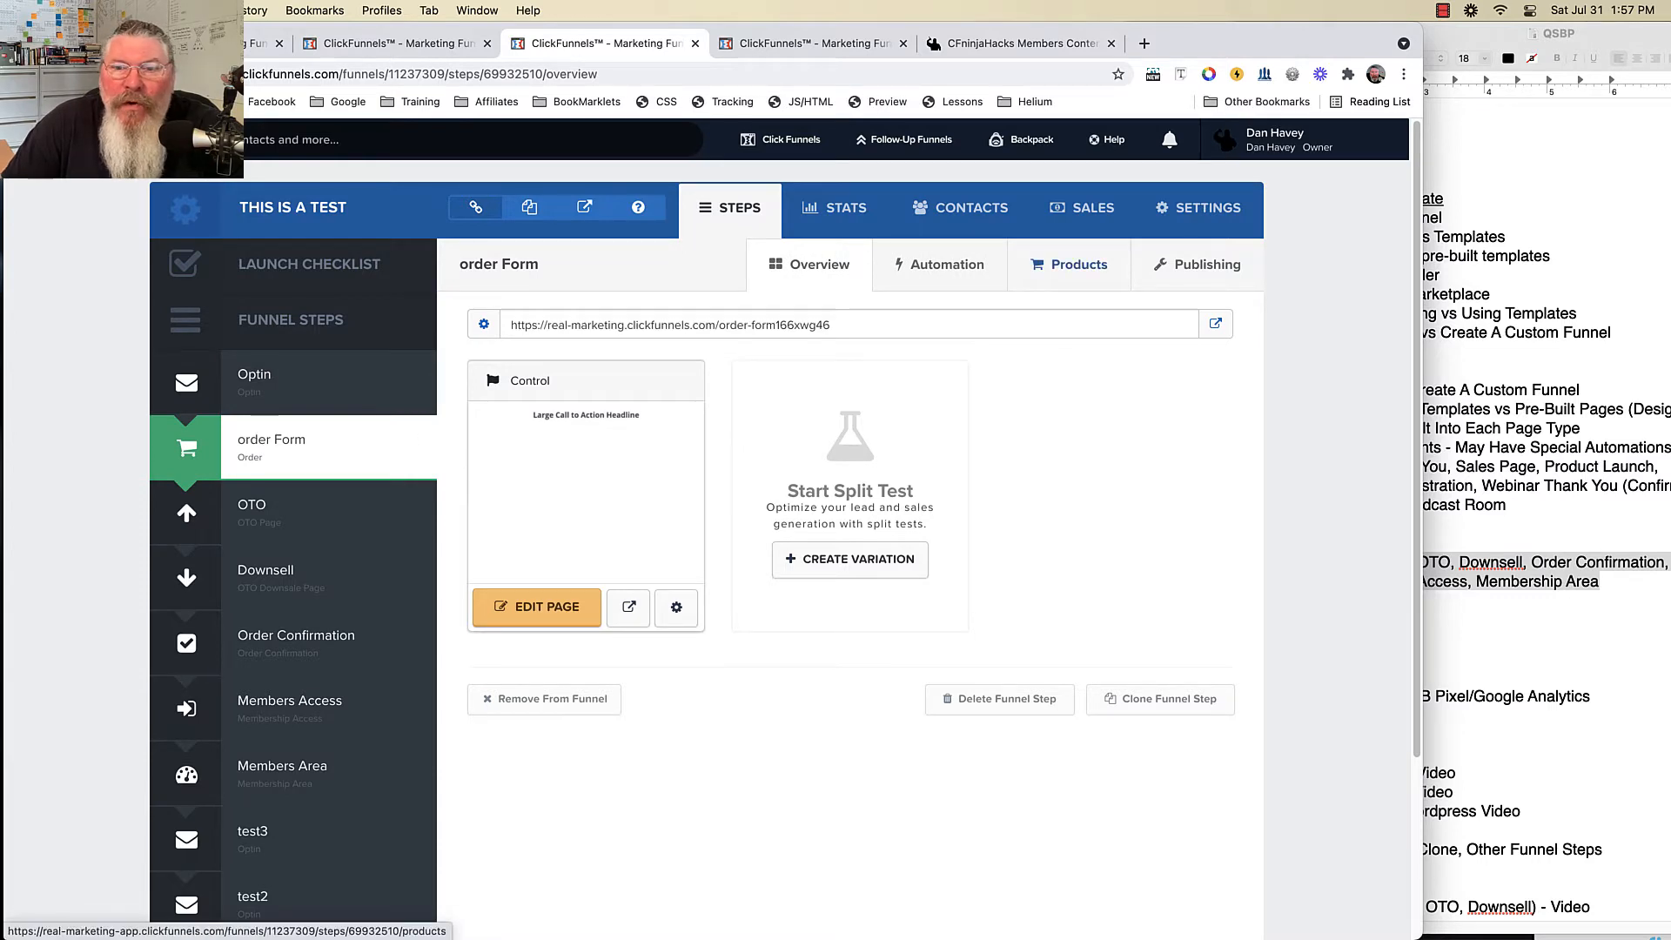
{"action": "left_click", "coordinate": [1070, 264]}
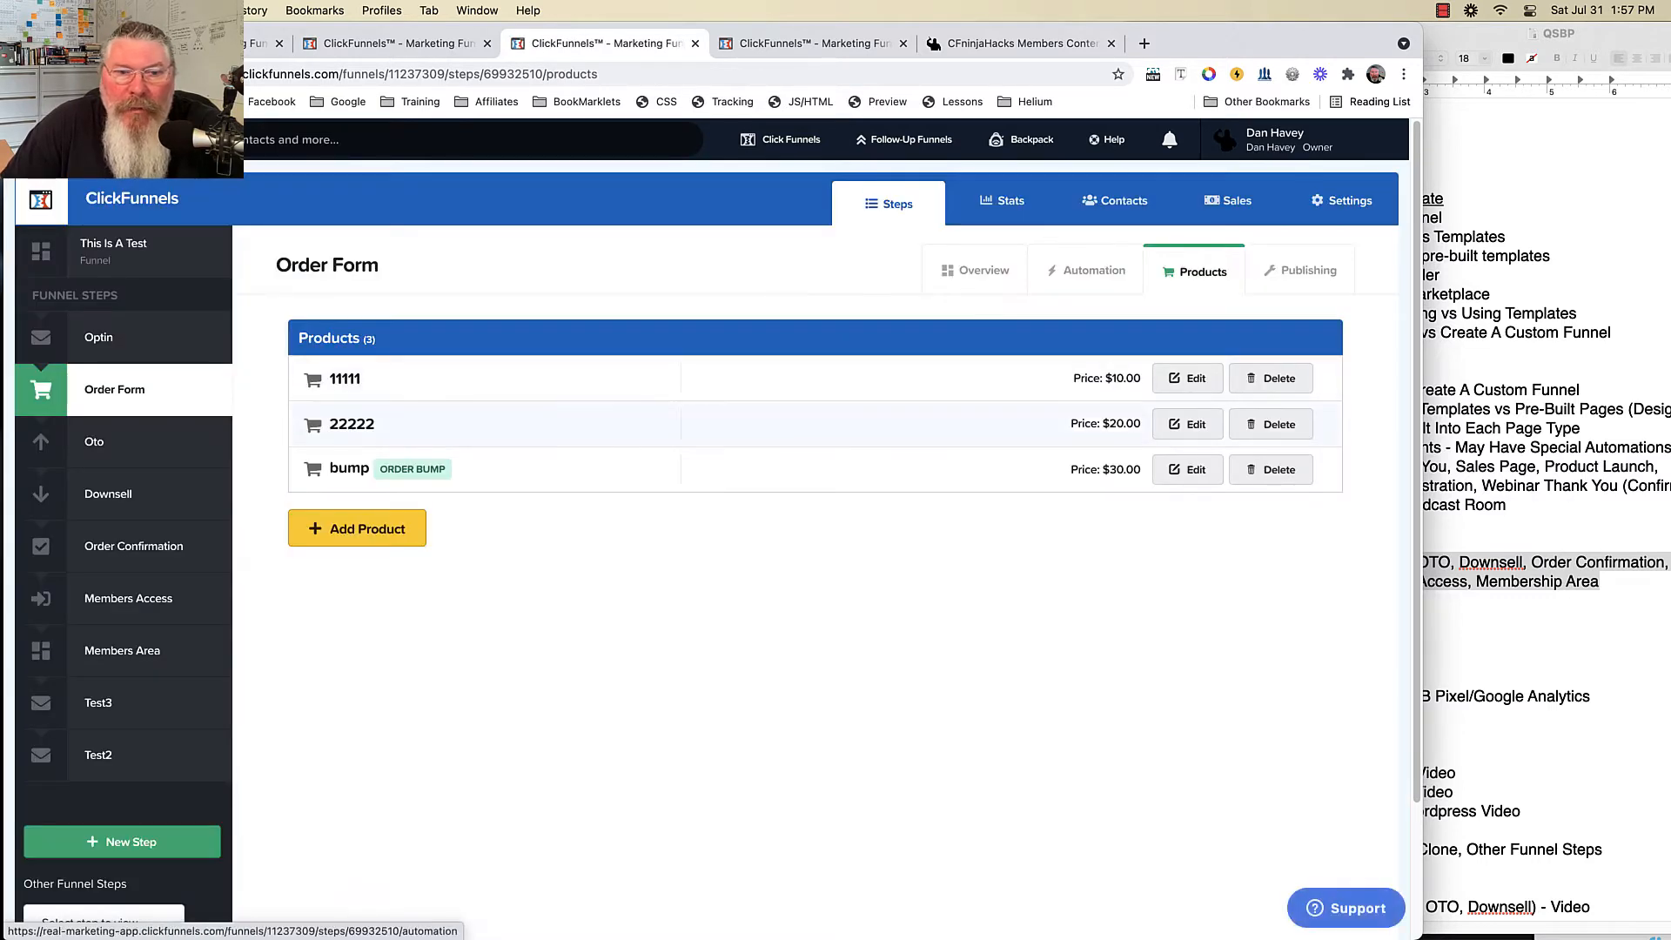
{"action": "left_click", "coordinate": [1187, 378]}
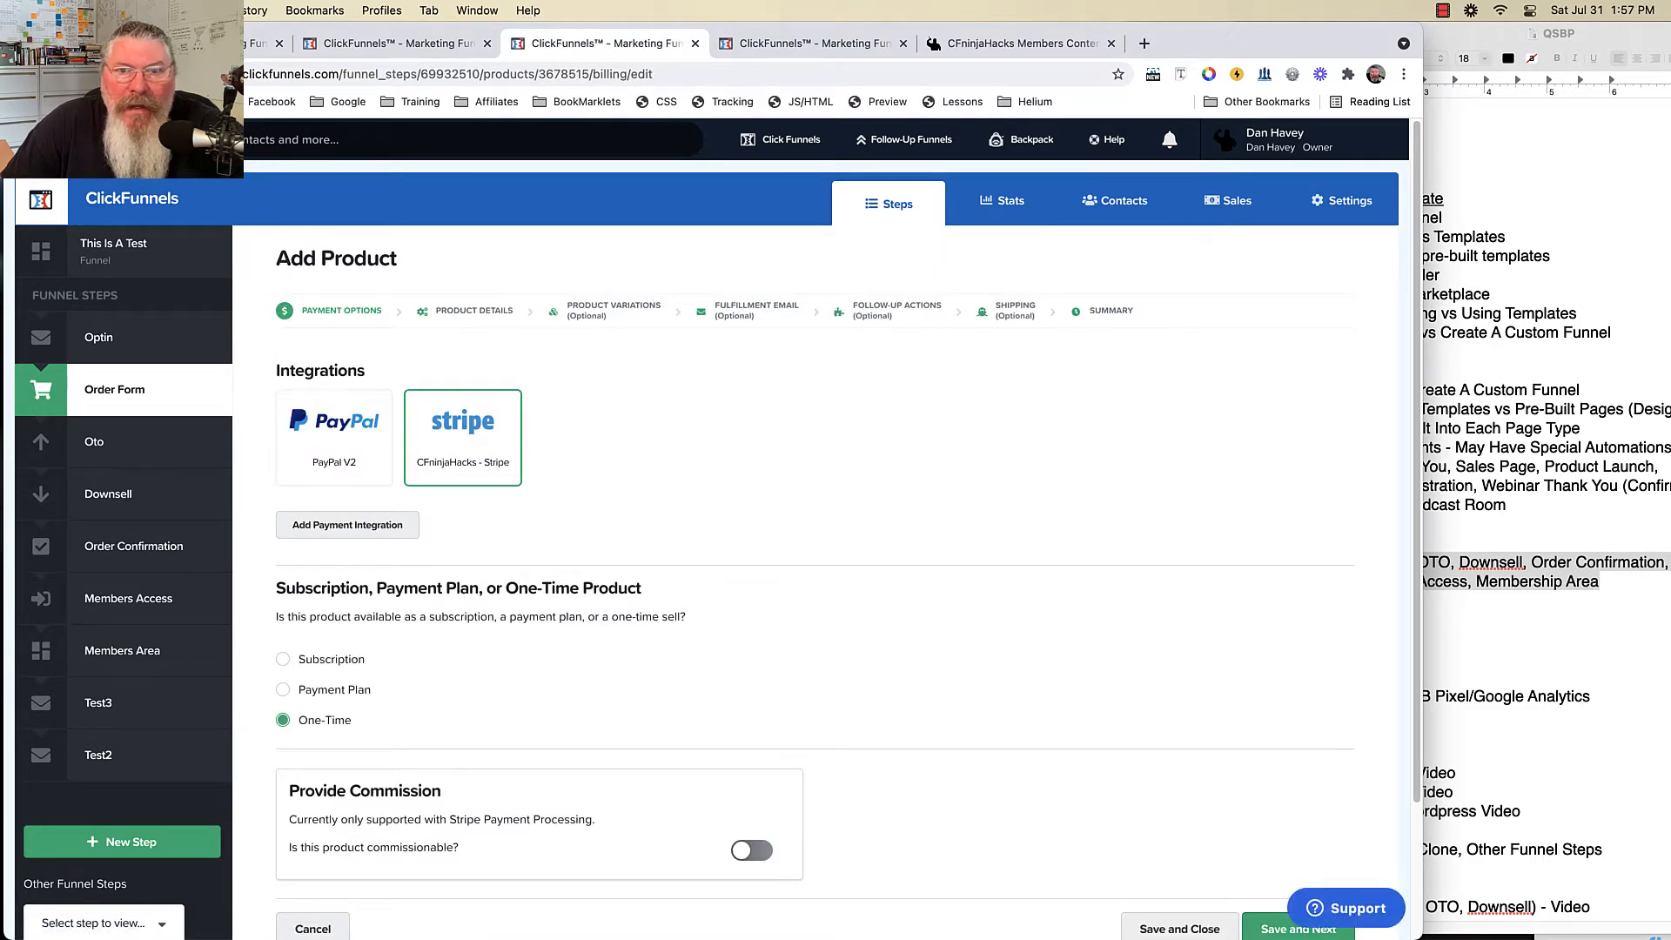
{"action": "left_click", "coordinate": [1019, 44]}
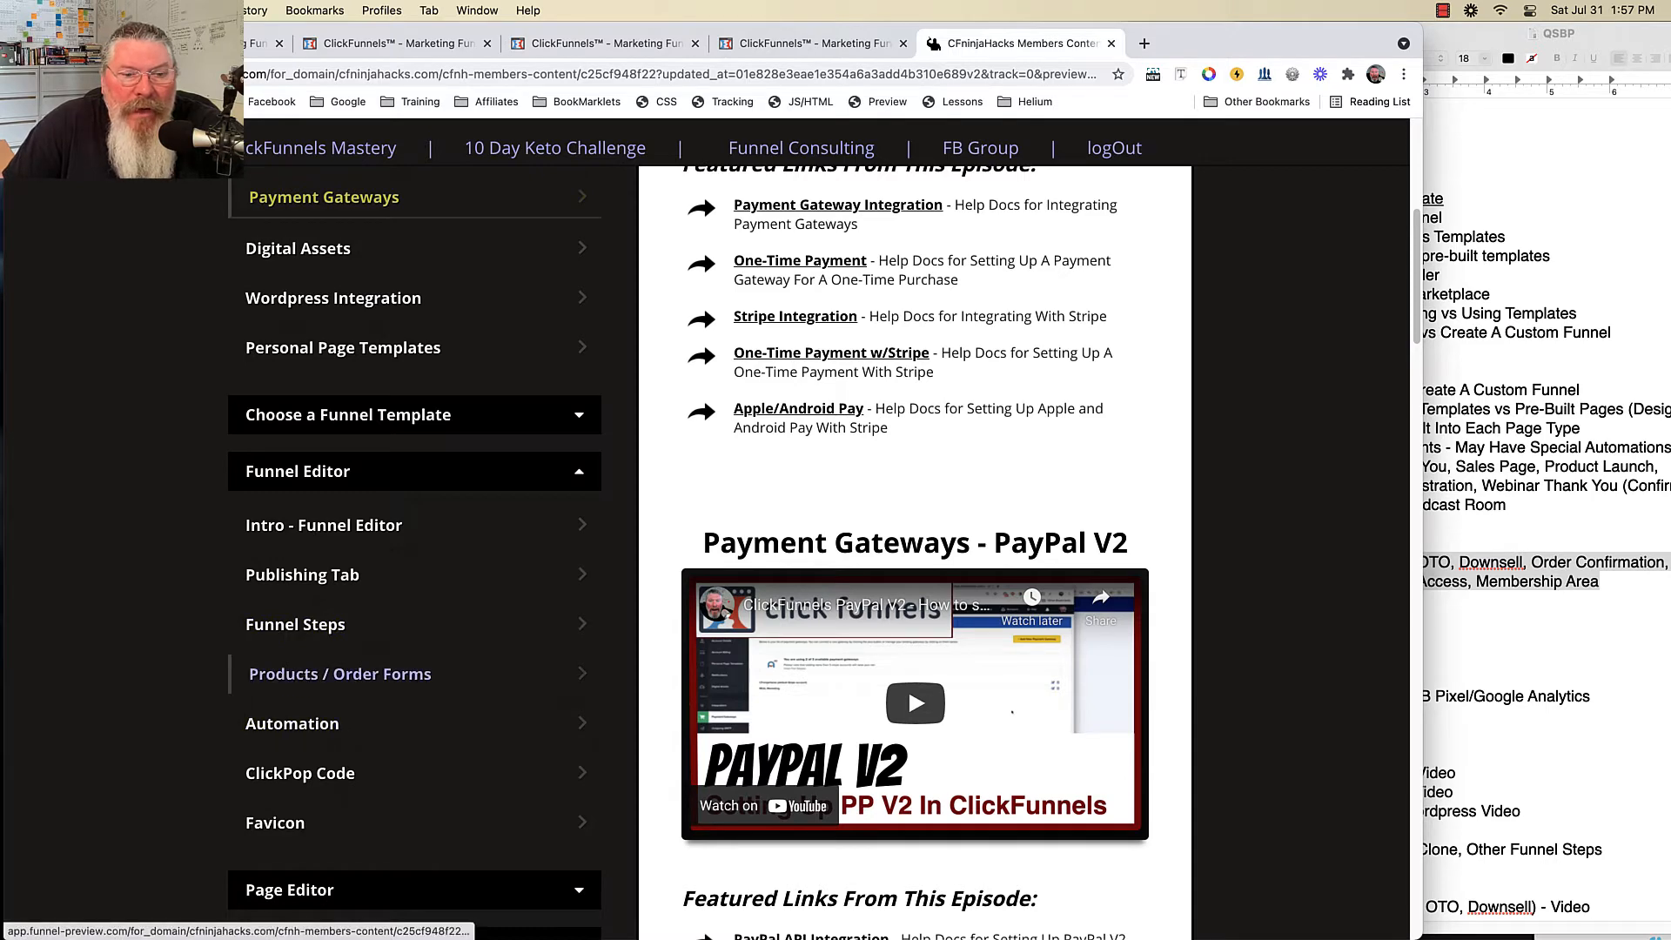
- Scroll through the Products / Order Forms lesson videos, then return to ClickFunnels' Add Product page
{"action": "left_click", "coordinate": [339, 673]}
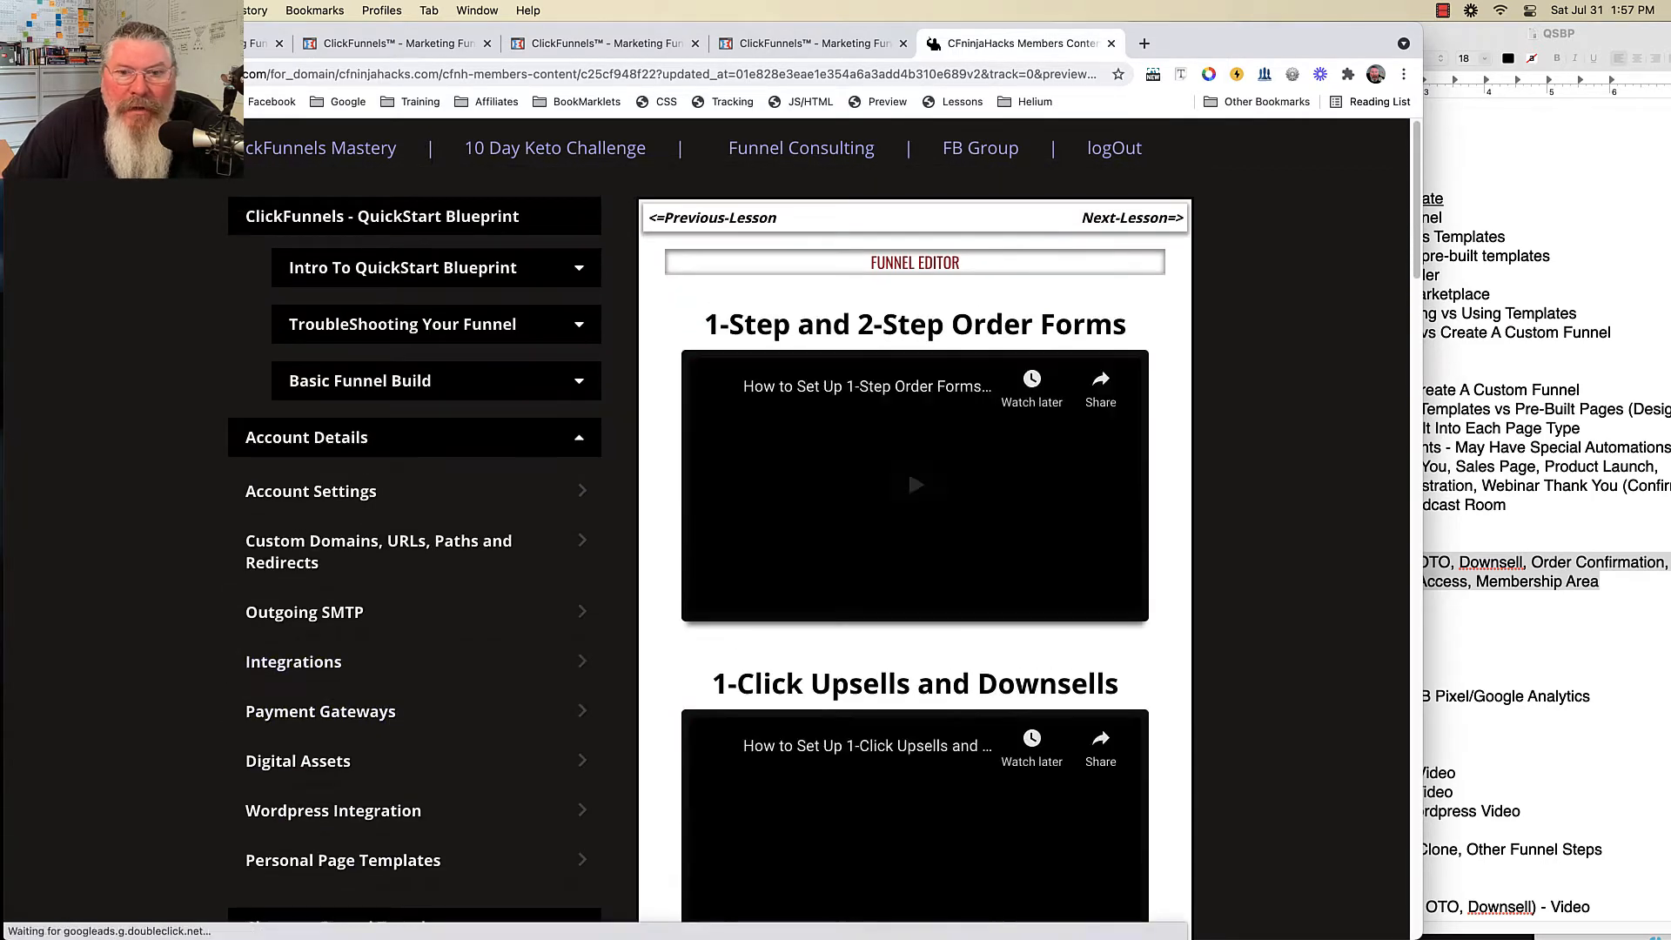
{"action": "scroll", "coordinate": [907, 828], "scroll_direction": "down", "scroll_amount": 4}
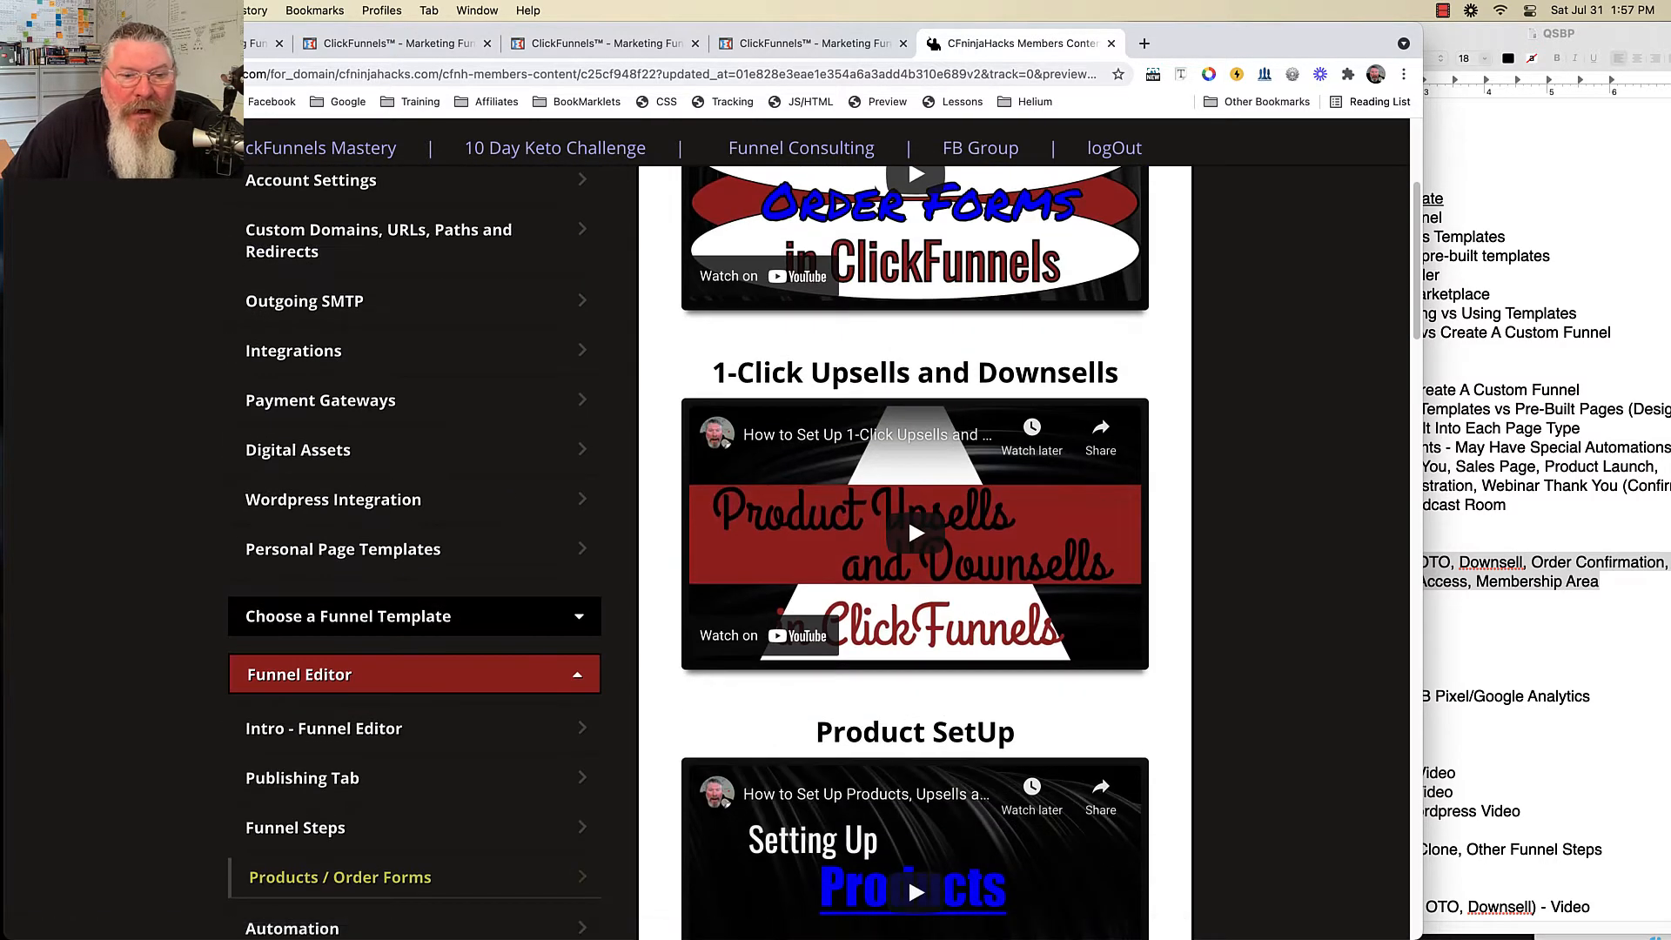
{"action": "scroll", "coordinate": [907, 517], "scroll_direction": "up", "scroll_amount": 3}
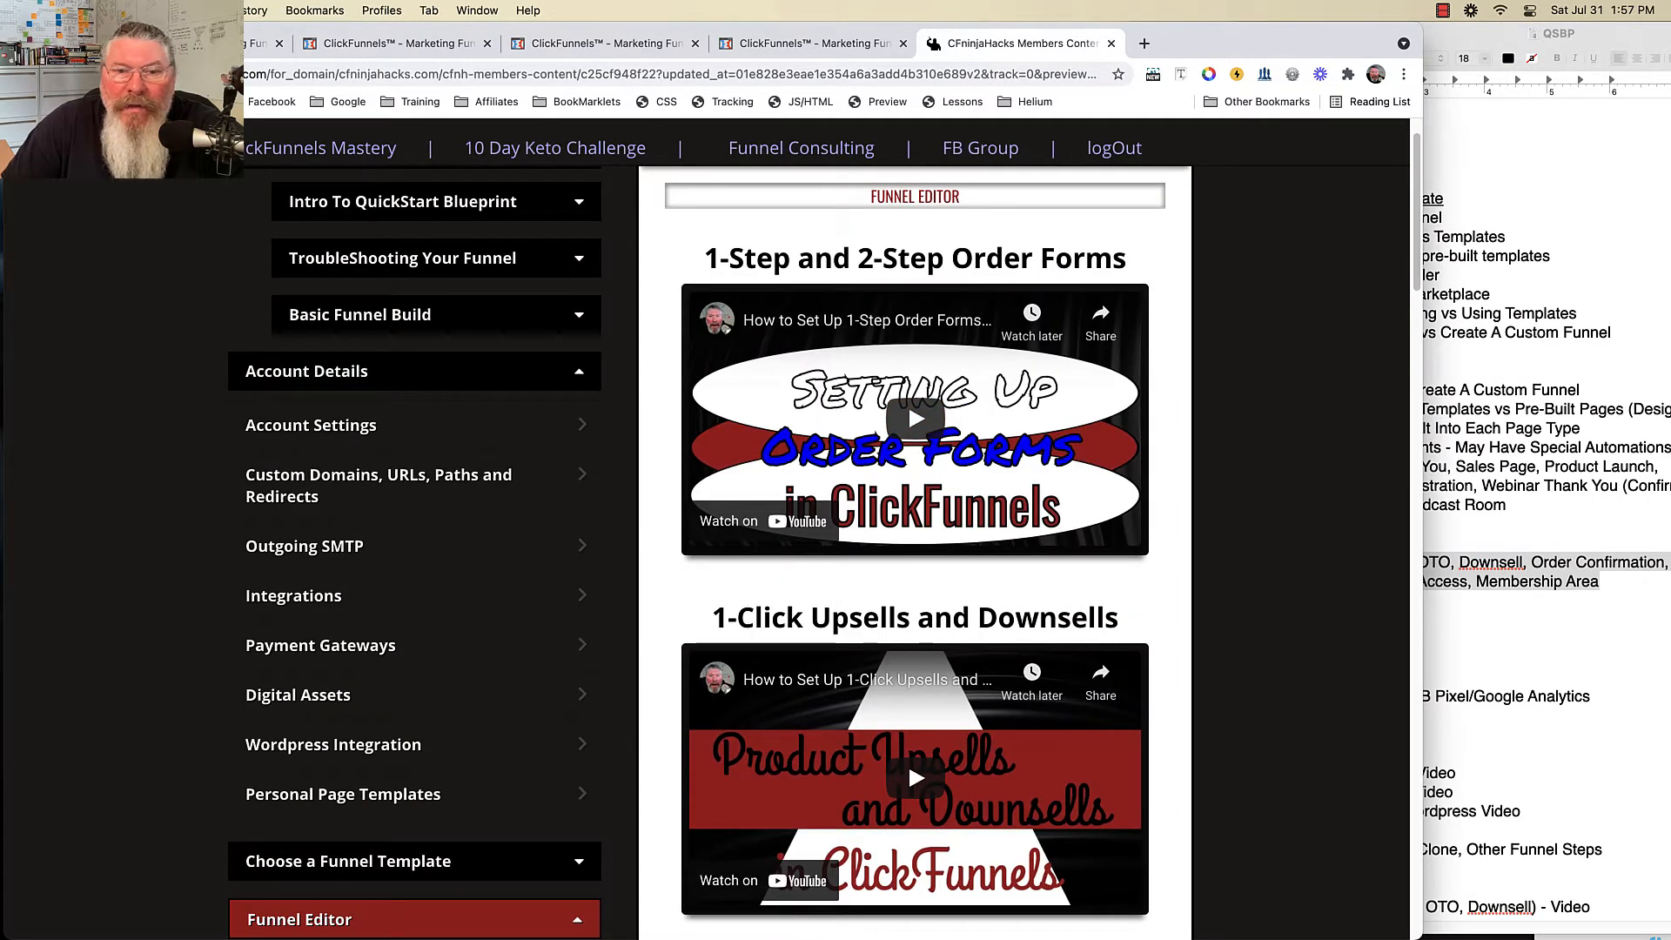
{"action": "scroll", "coordinate": [907, 761], "scroll_direction": "down", "scroll_amount": 2}
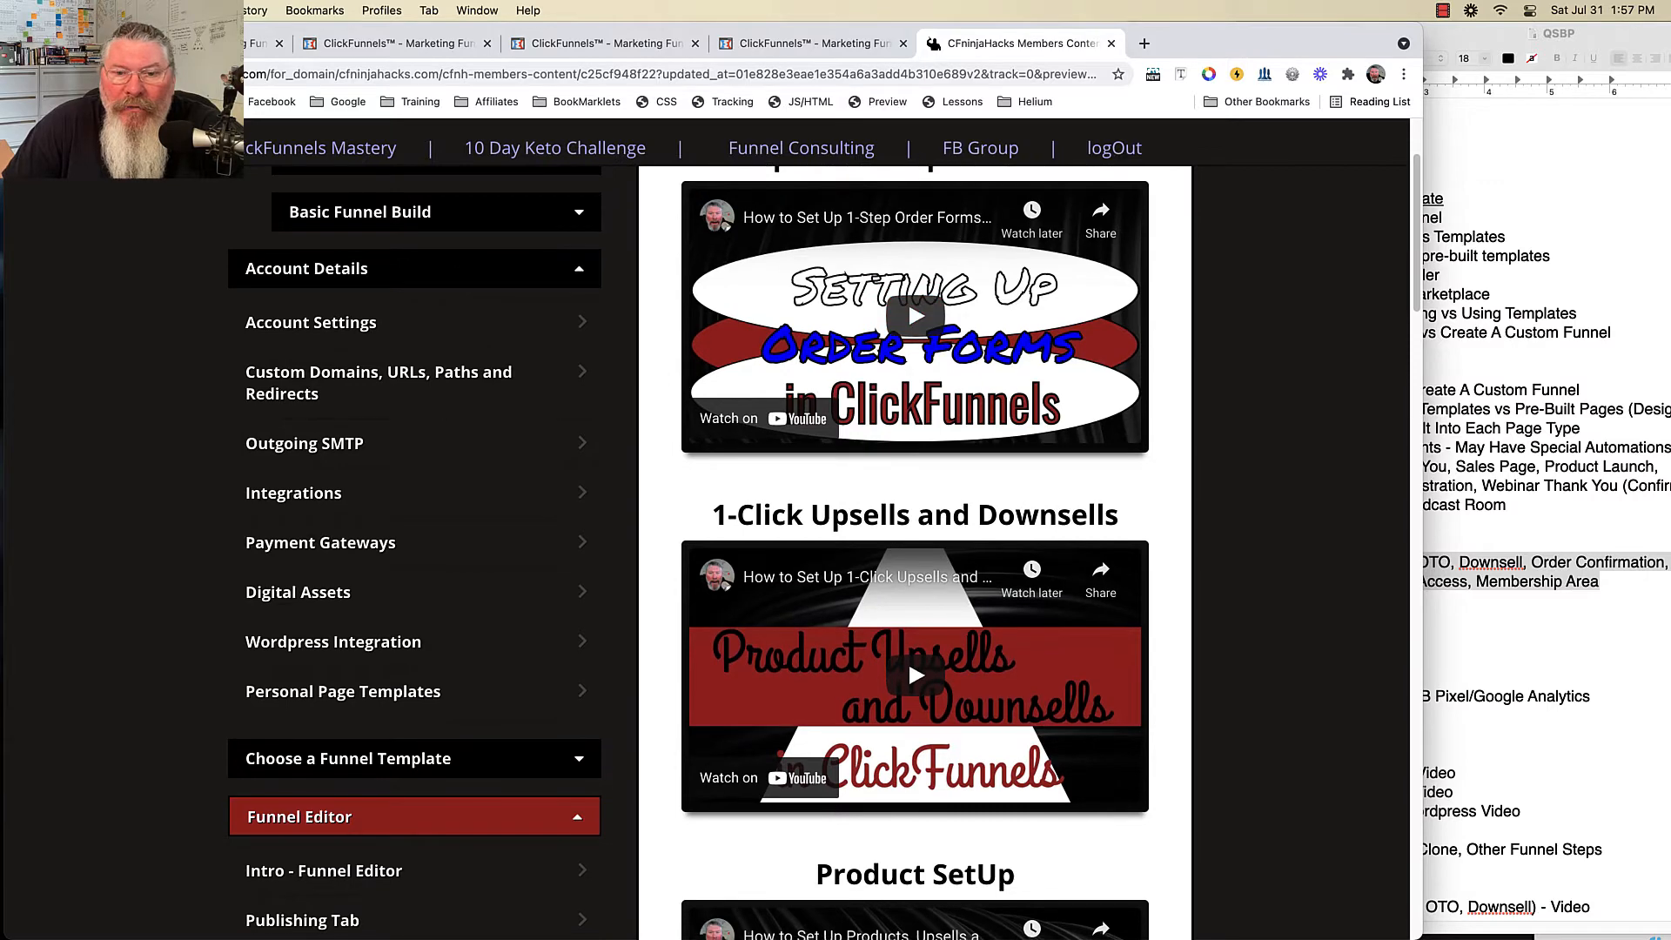
{"action": "scroll", "coordinate": [907, 660], "scroll_direction": "down", "scroll_amount": 4}
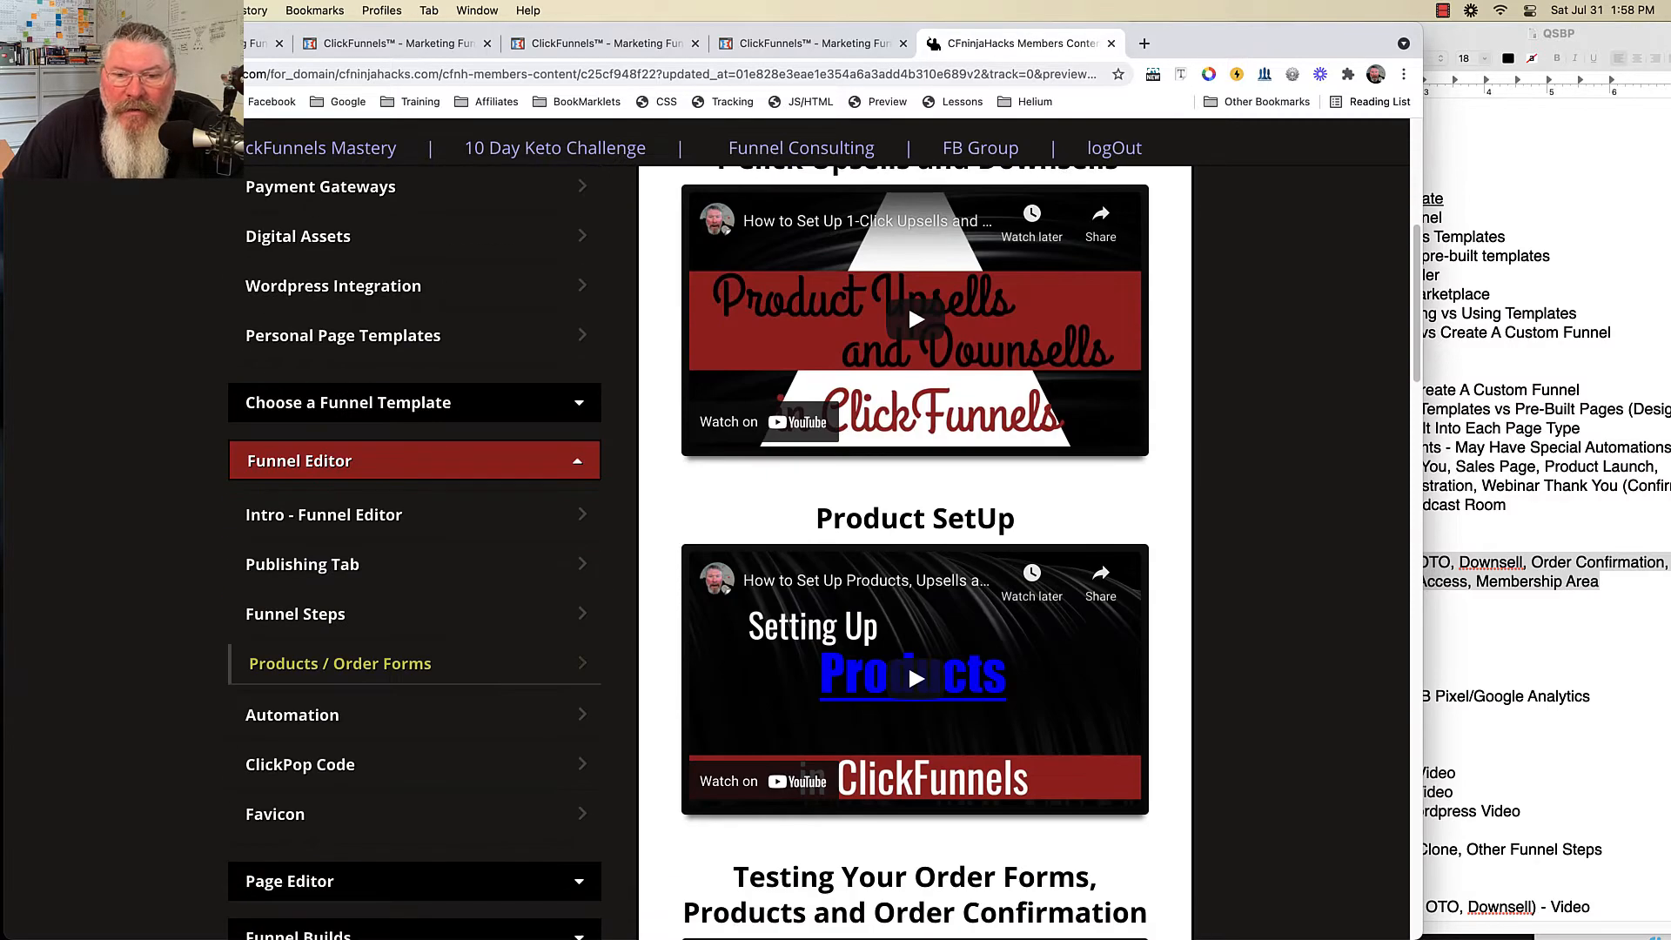
{"action": "scroll", "coordinate": [914, 678], "scroll_direction": "down", "scroll_amount": 2}
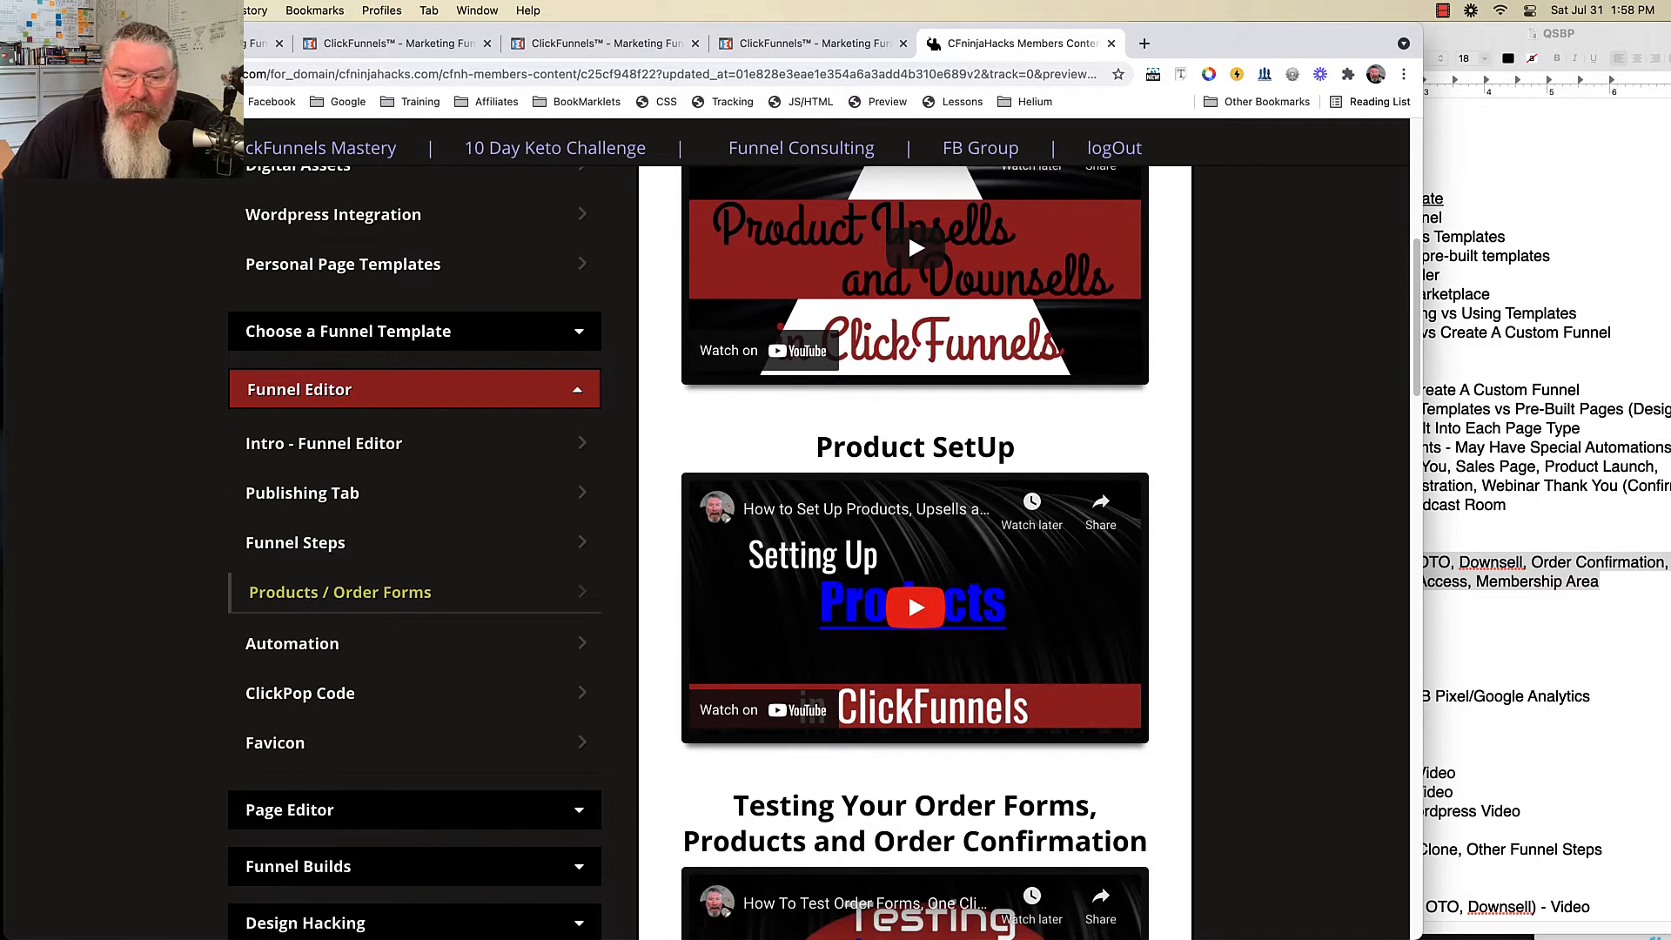
{"action": "scroll", "coordinate": [914, 687], "scroll_direction": "down", "scroll_amount": 2}
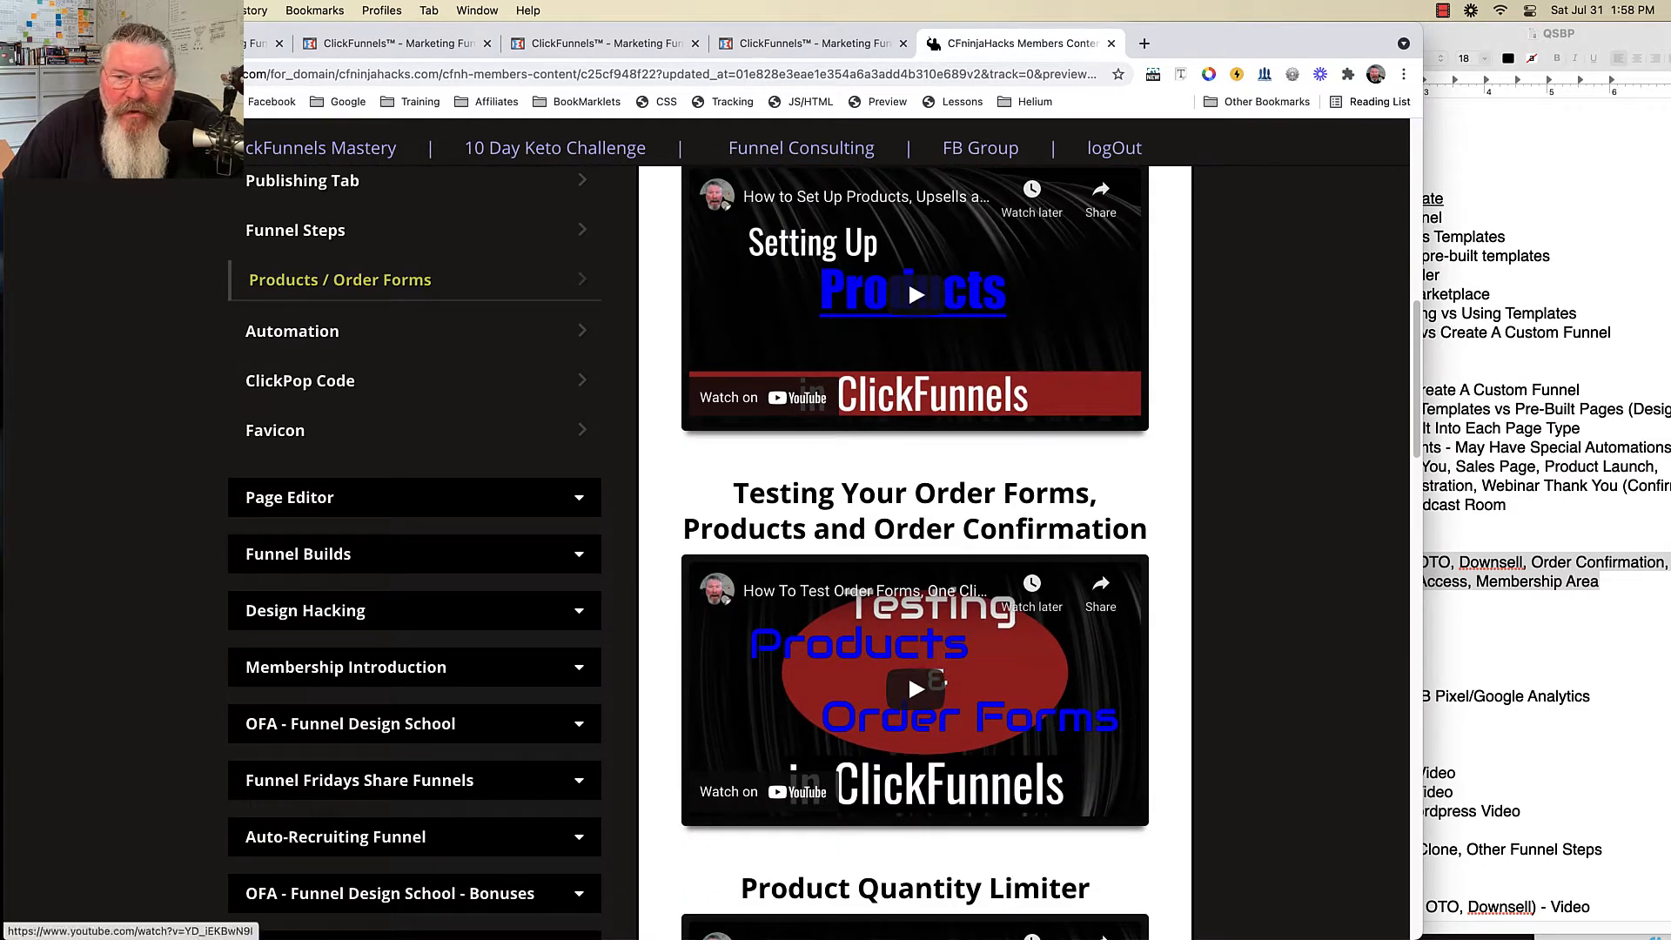
{"action": "scroll", "coordinate": [907, 729], "scroll_direction": "down", "scroll_amount": 4}
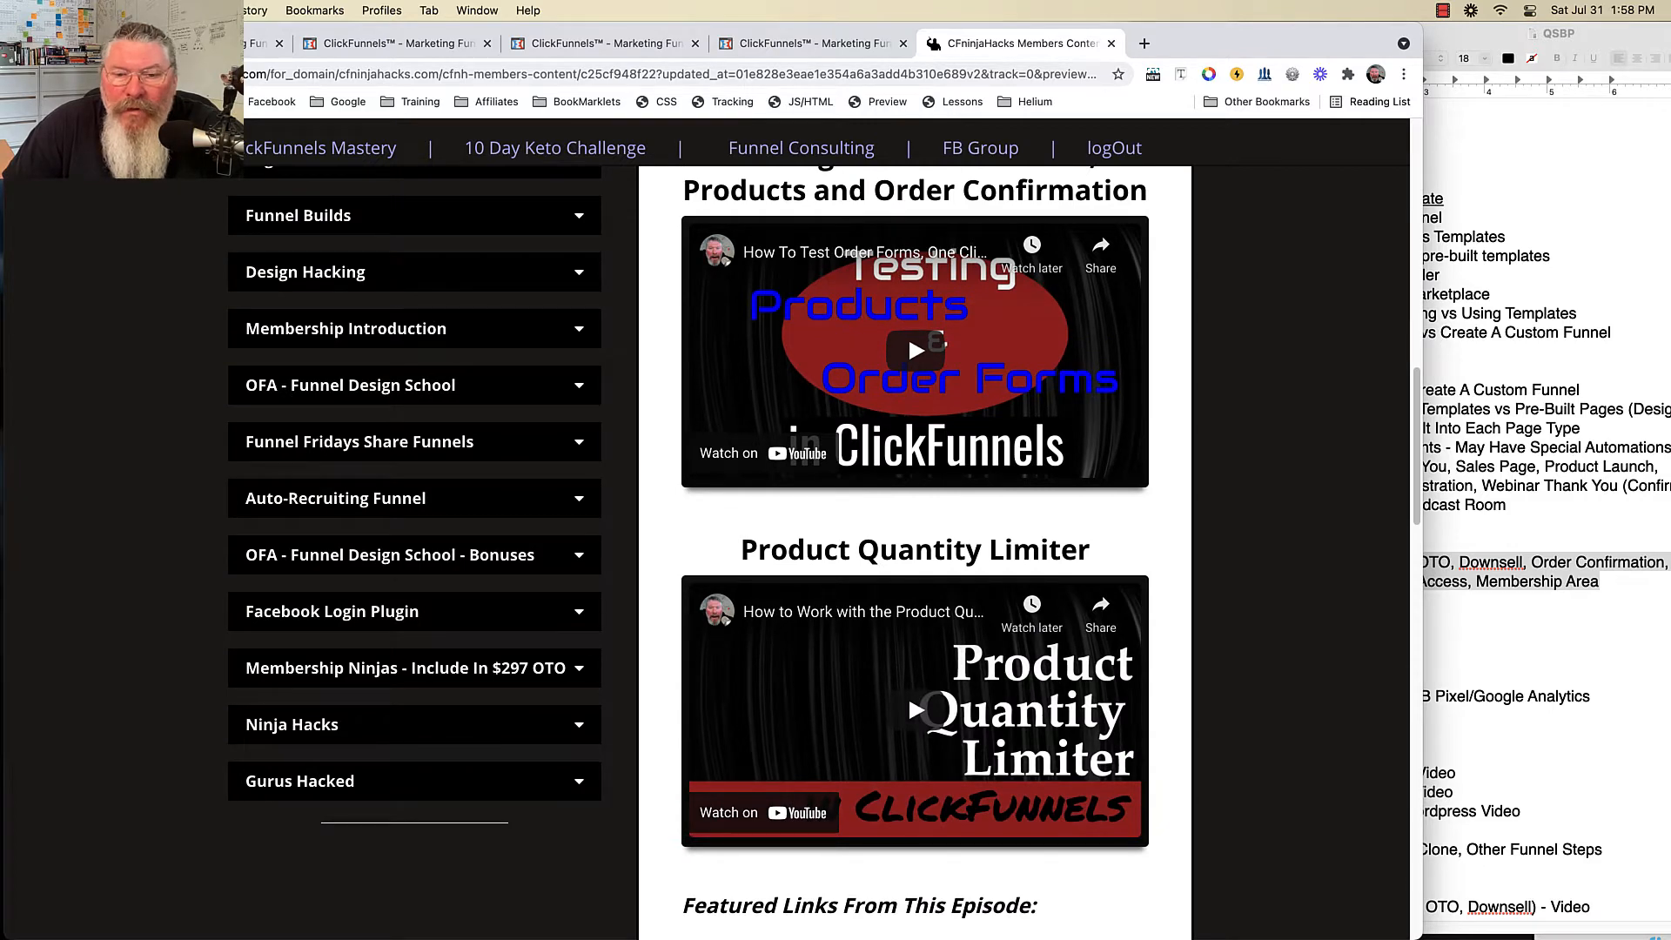
{"action": "scroll", "coordinate": [907, 694], "scroll_direction": "up", "scroll_amount": 6}
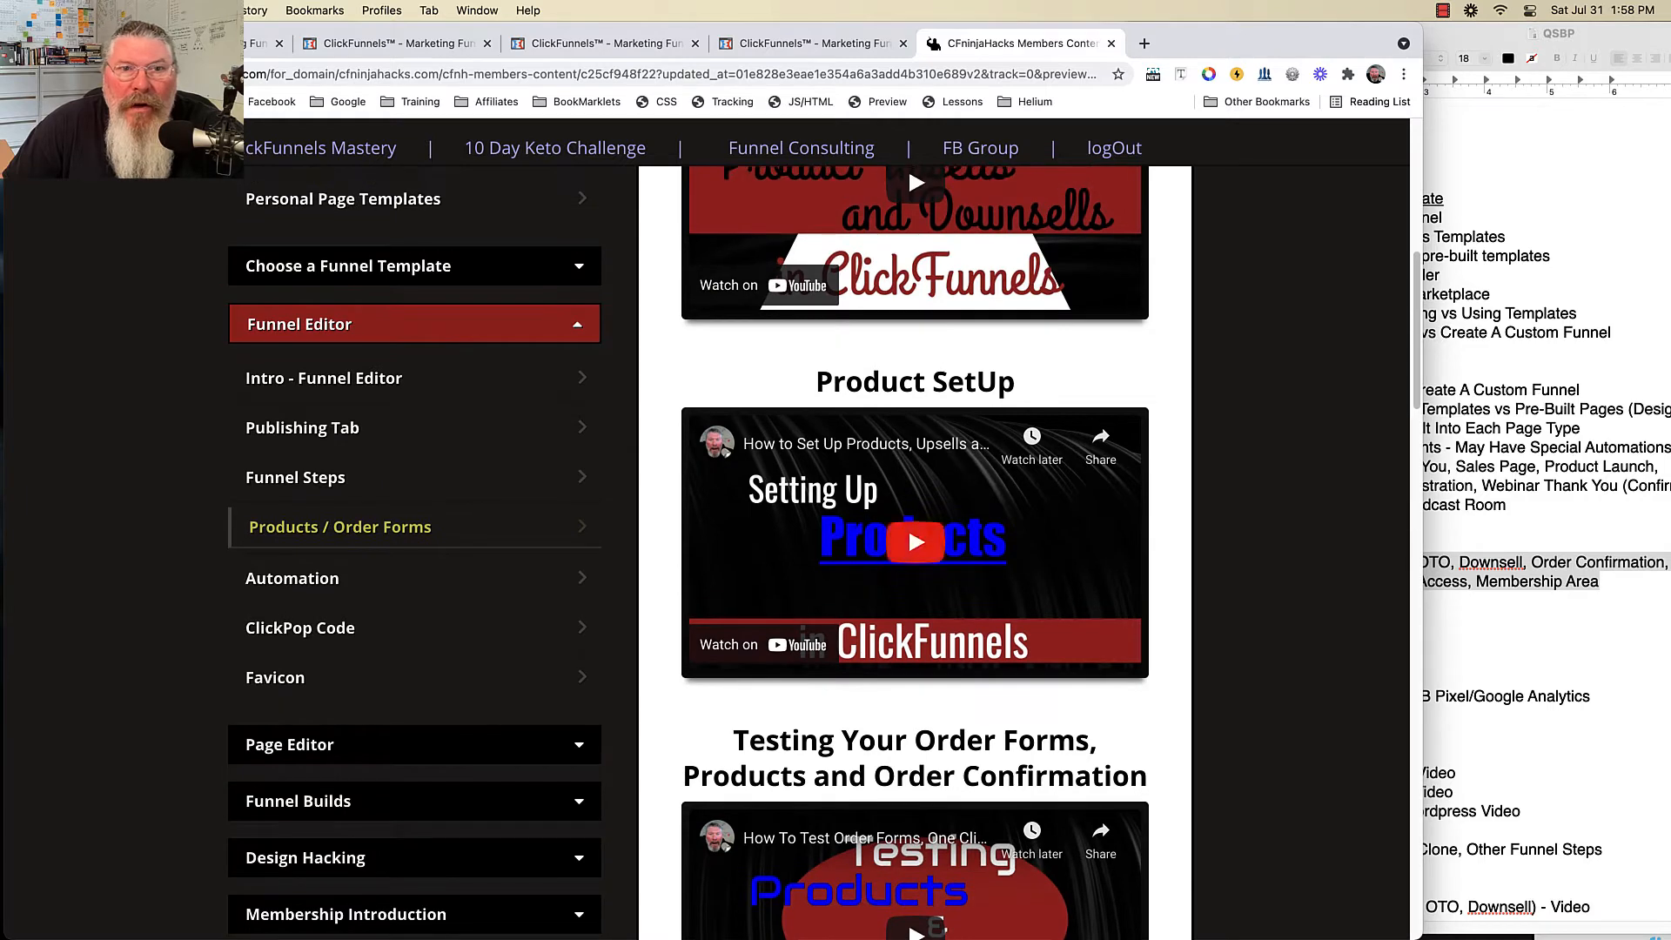
{"action": "left_click", "coordinate": [606, 44]}
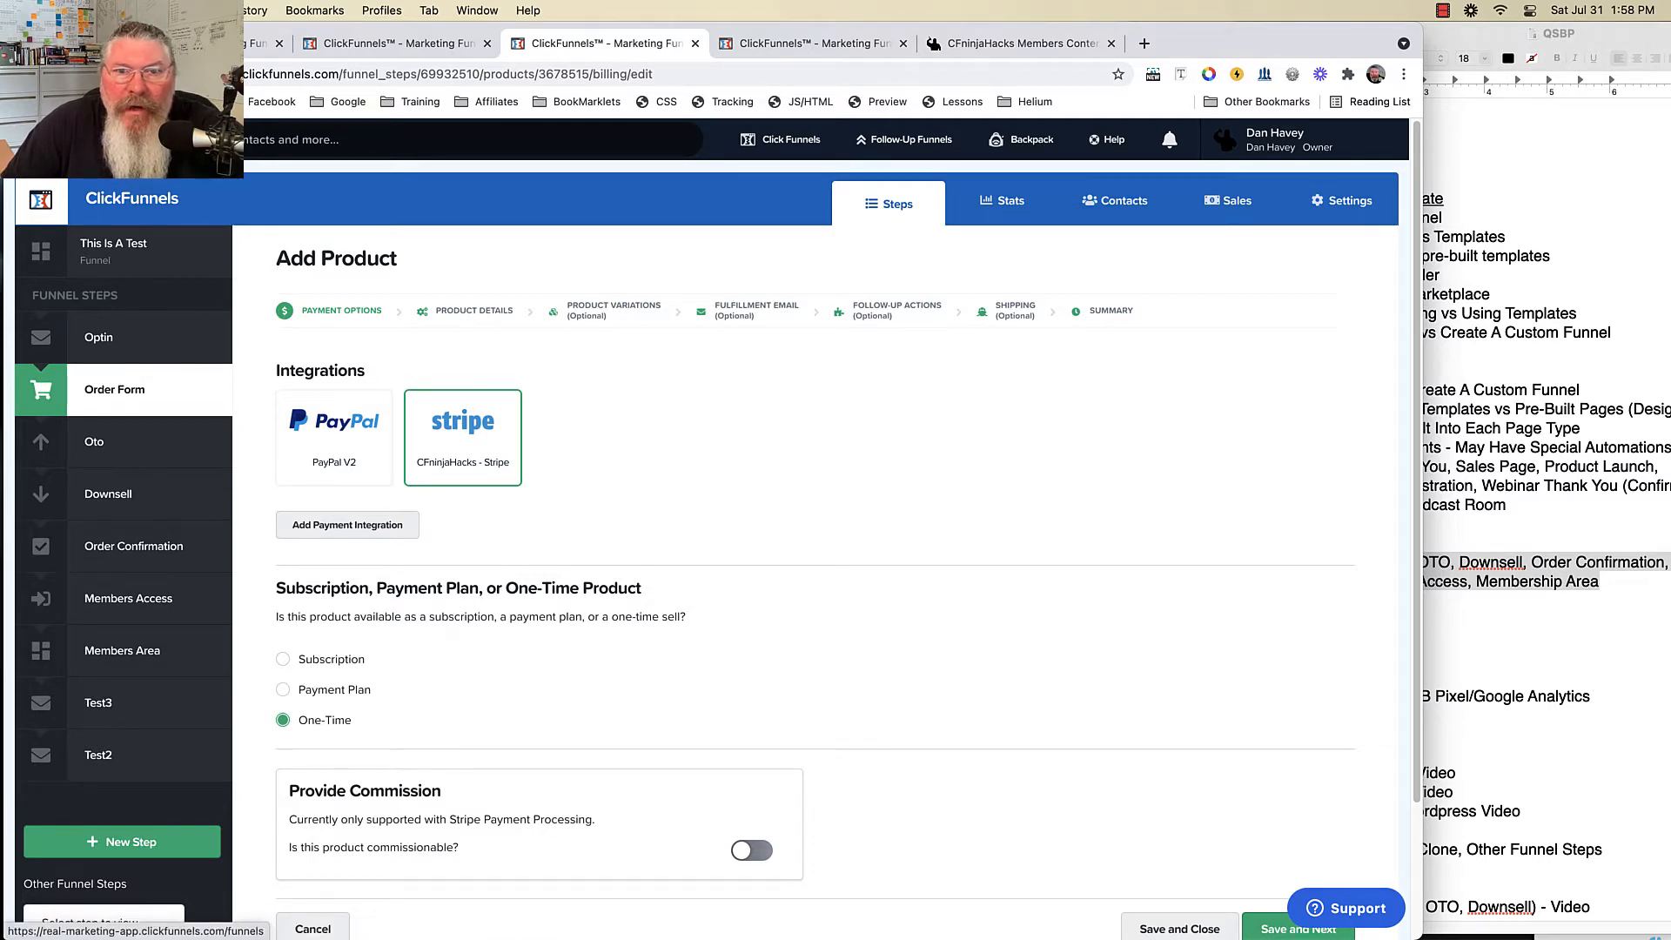
- Reopen product 11111, review its Product Details, and move on to Product Variations
{"action": "left_click", "coordinate": [397, 43]}
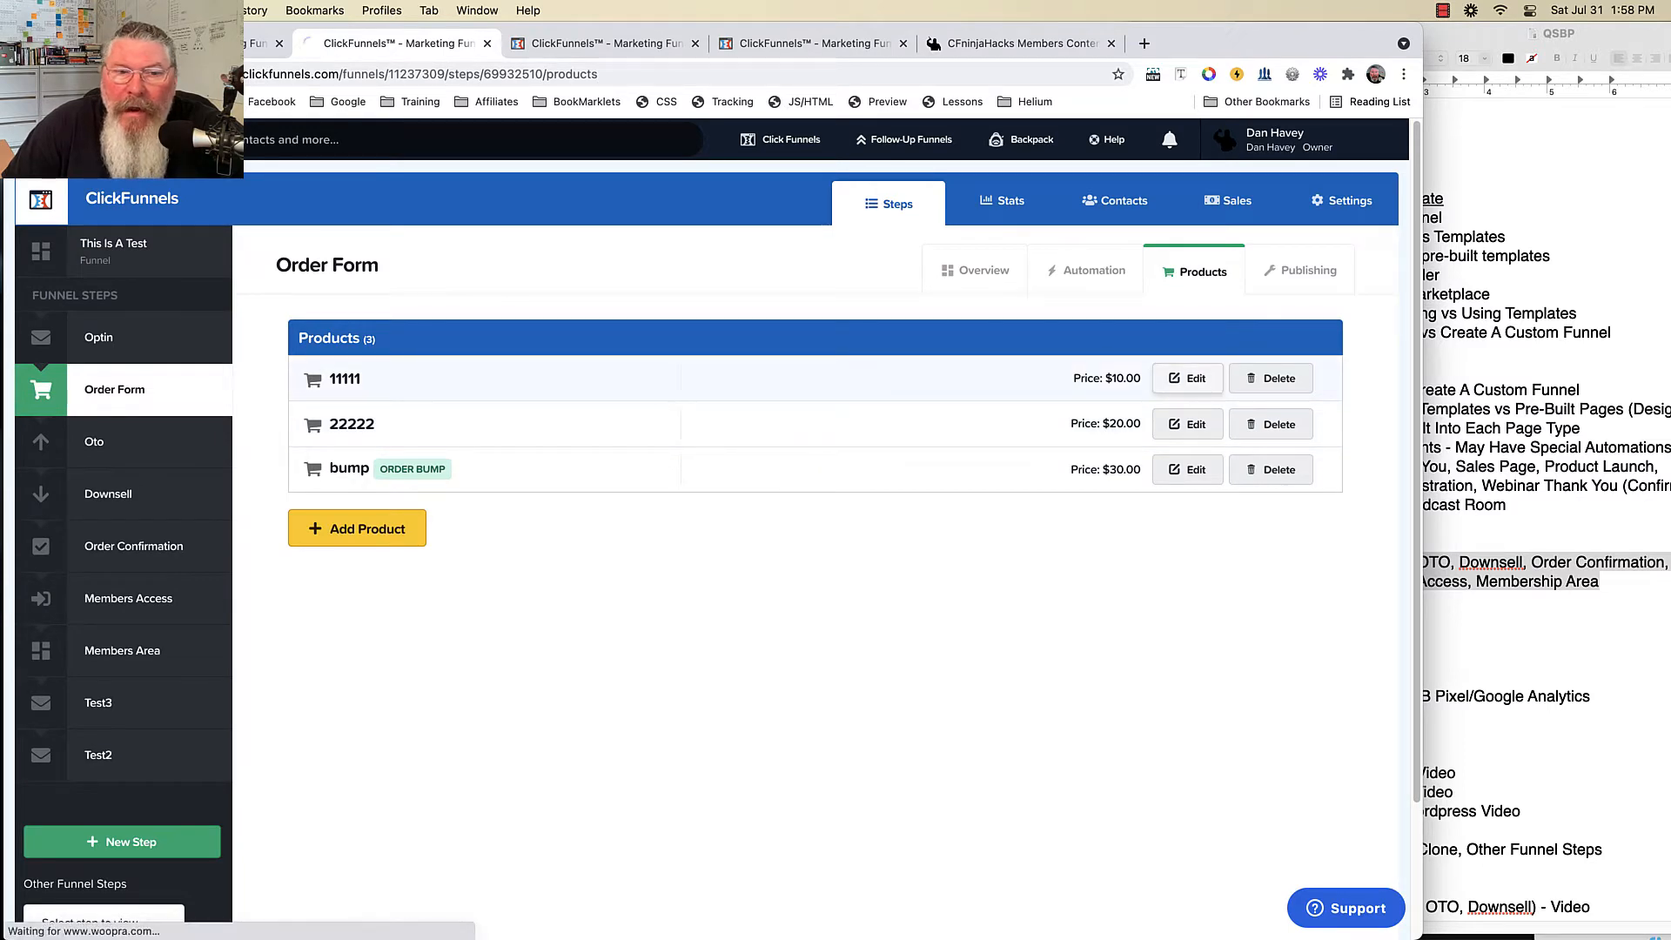
{"action": "left_click", "coordinate": [1187, 378]}
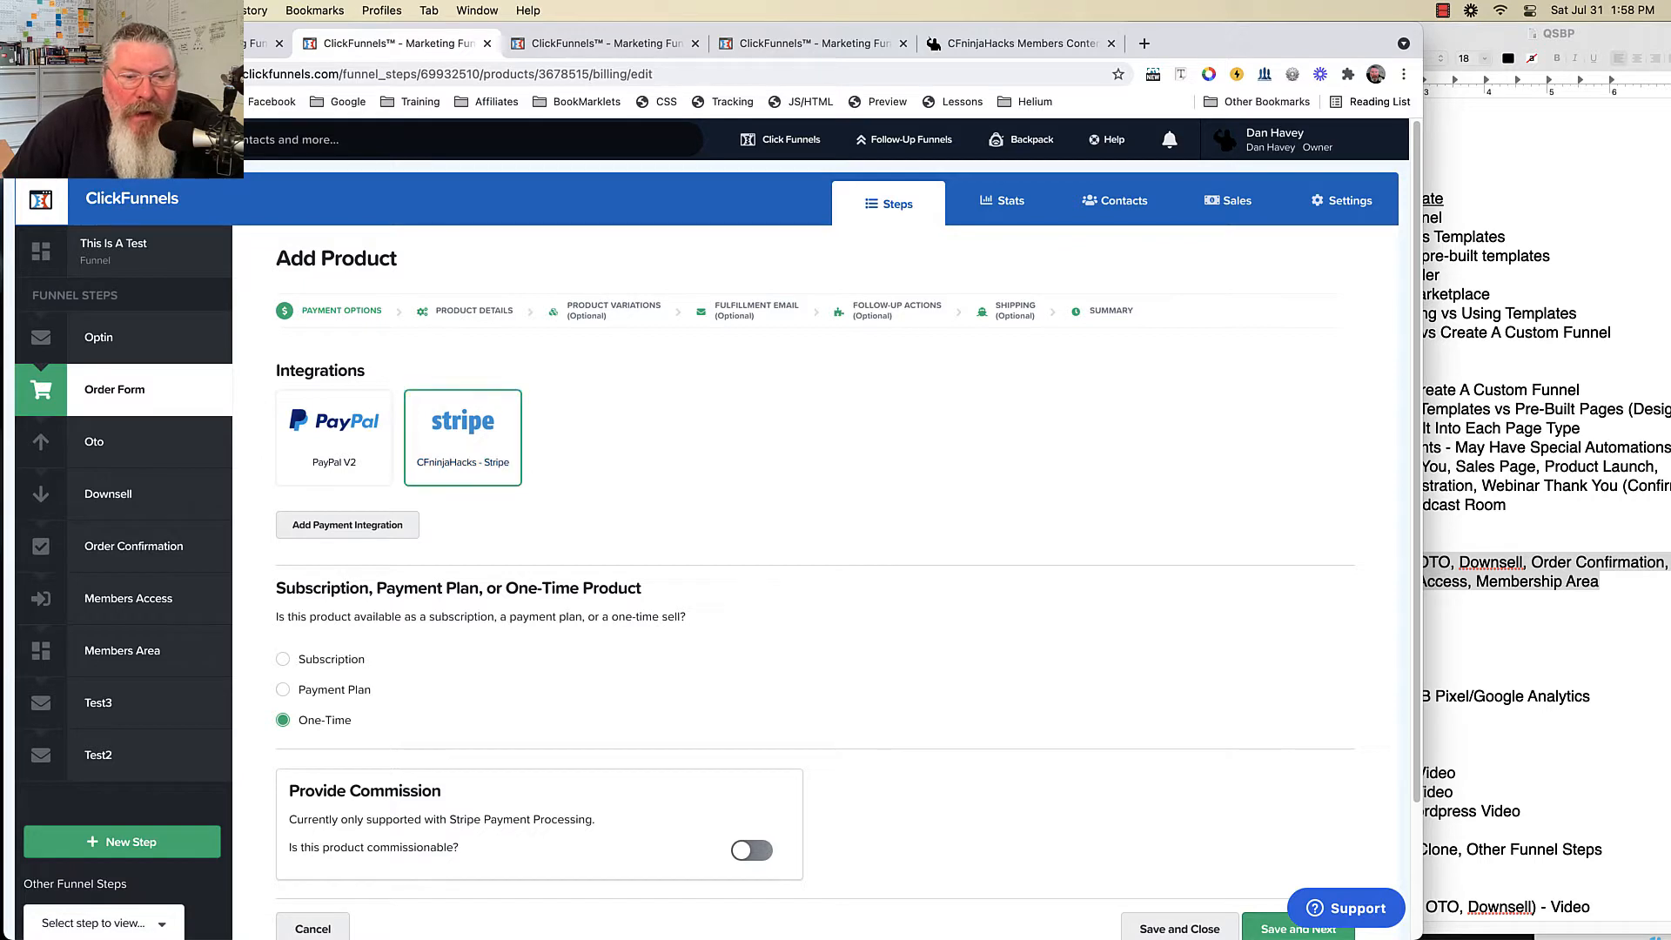
{"action": "left_click", "coordinate": [474, 311]}
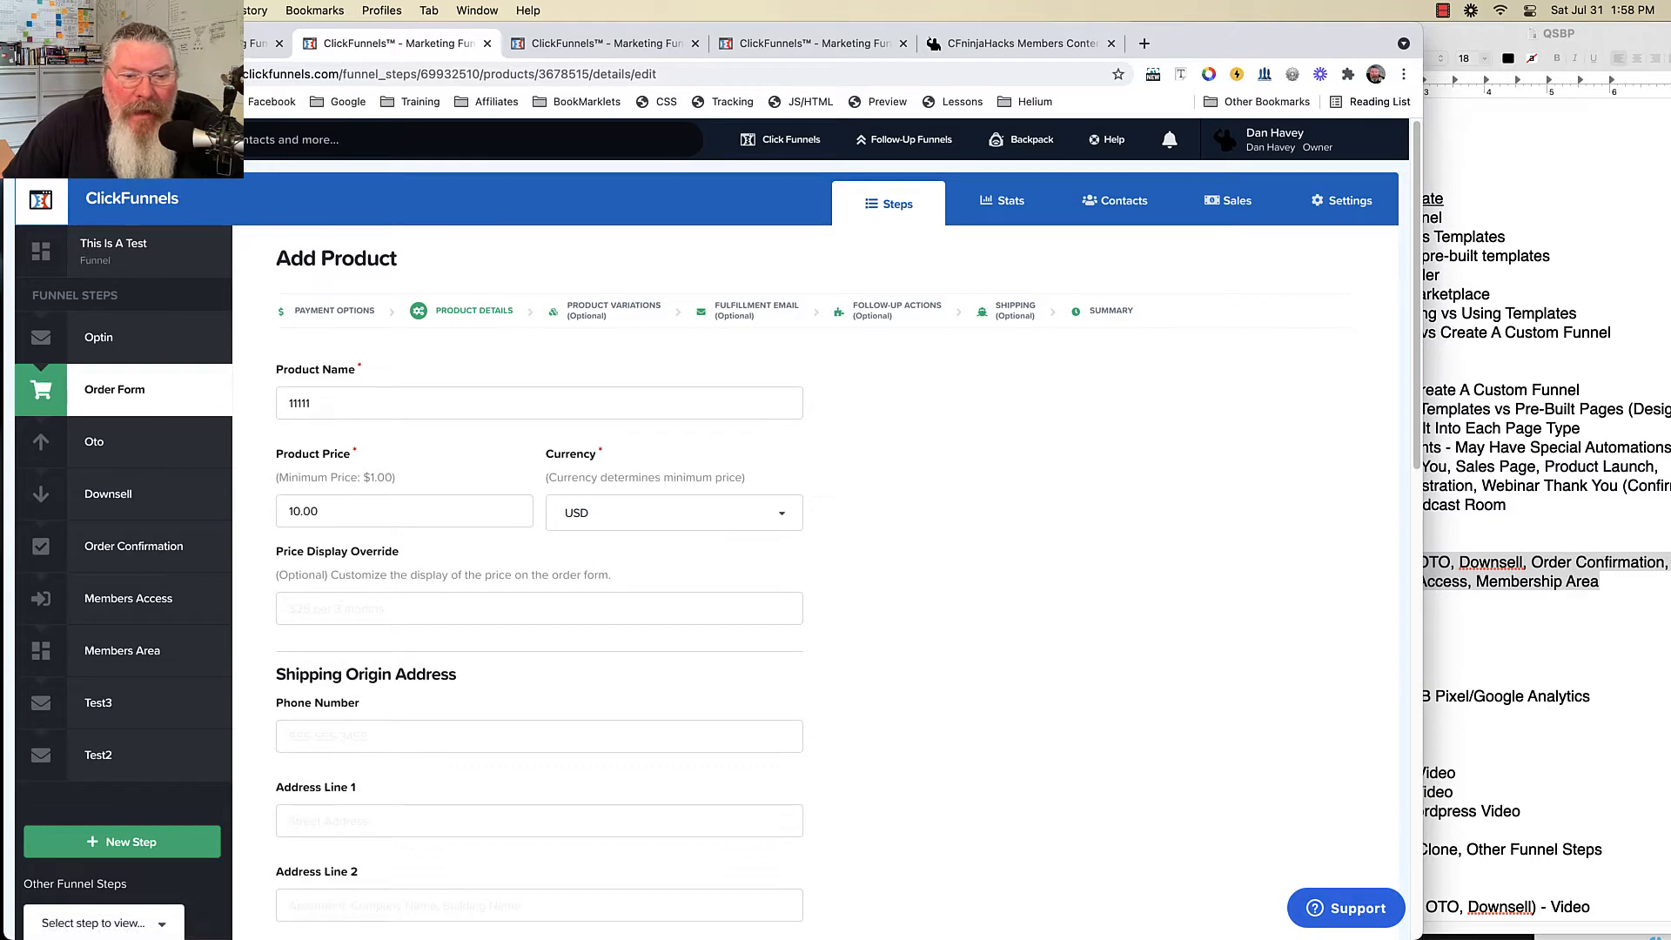
{"action": "scroll", "coordinate": [818, 523], "scroll_direction": "down", "scroll_amount": 15}
{"action": "scroll", "coordinate": [714, 505], "scroll_direction": "down", "scroll_amount": 2}
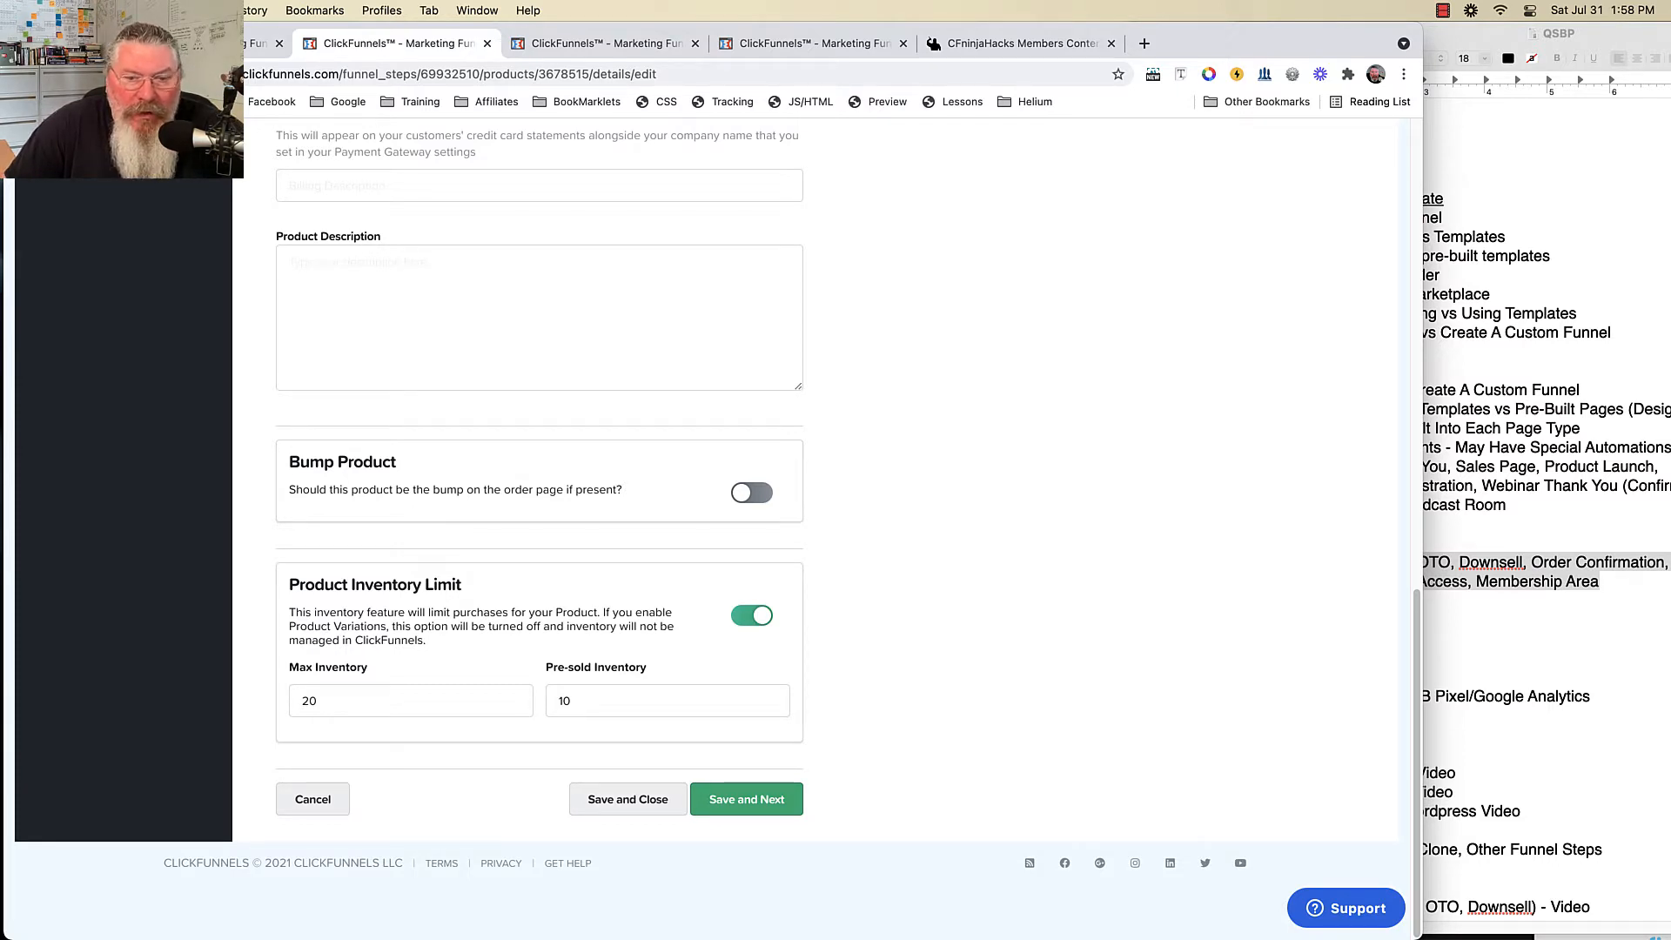
{"action": "scroll", "coordinate": [706, 530], "scroll_direction": "up", "scroll_amount": 12}
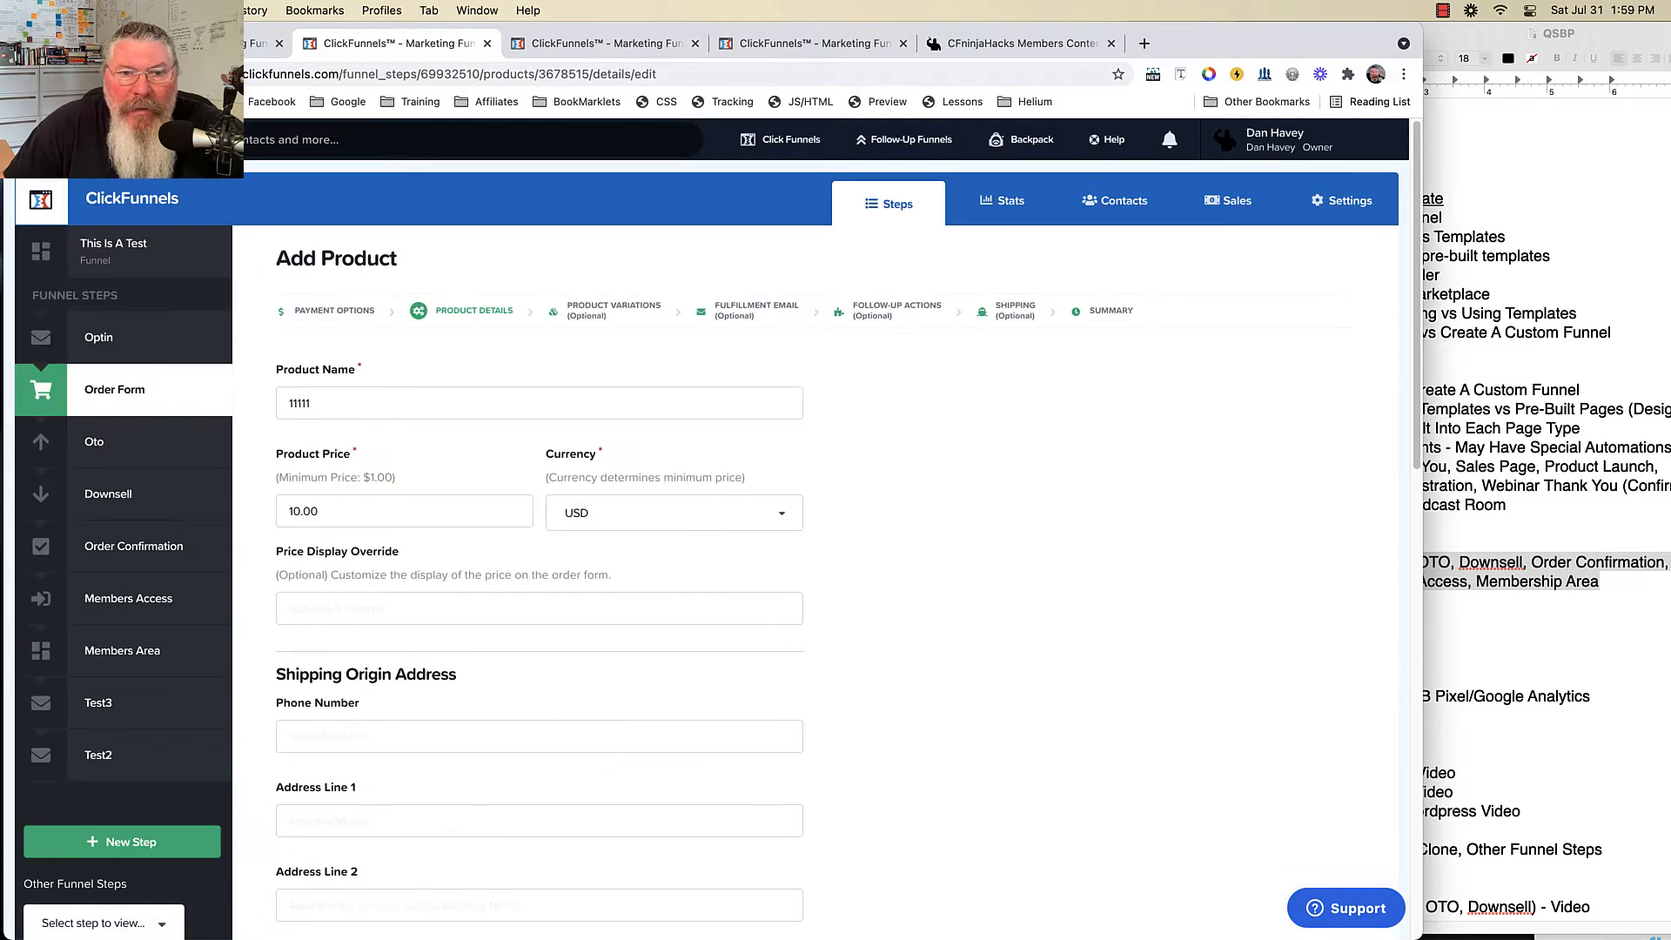
{"action": "left_click", "coordinate": [614, 311]}
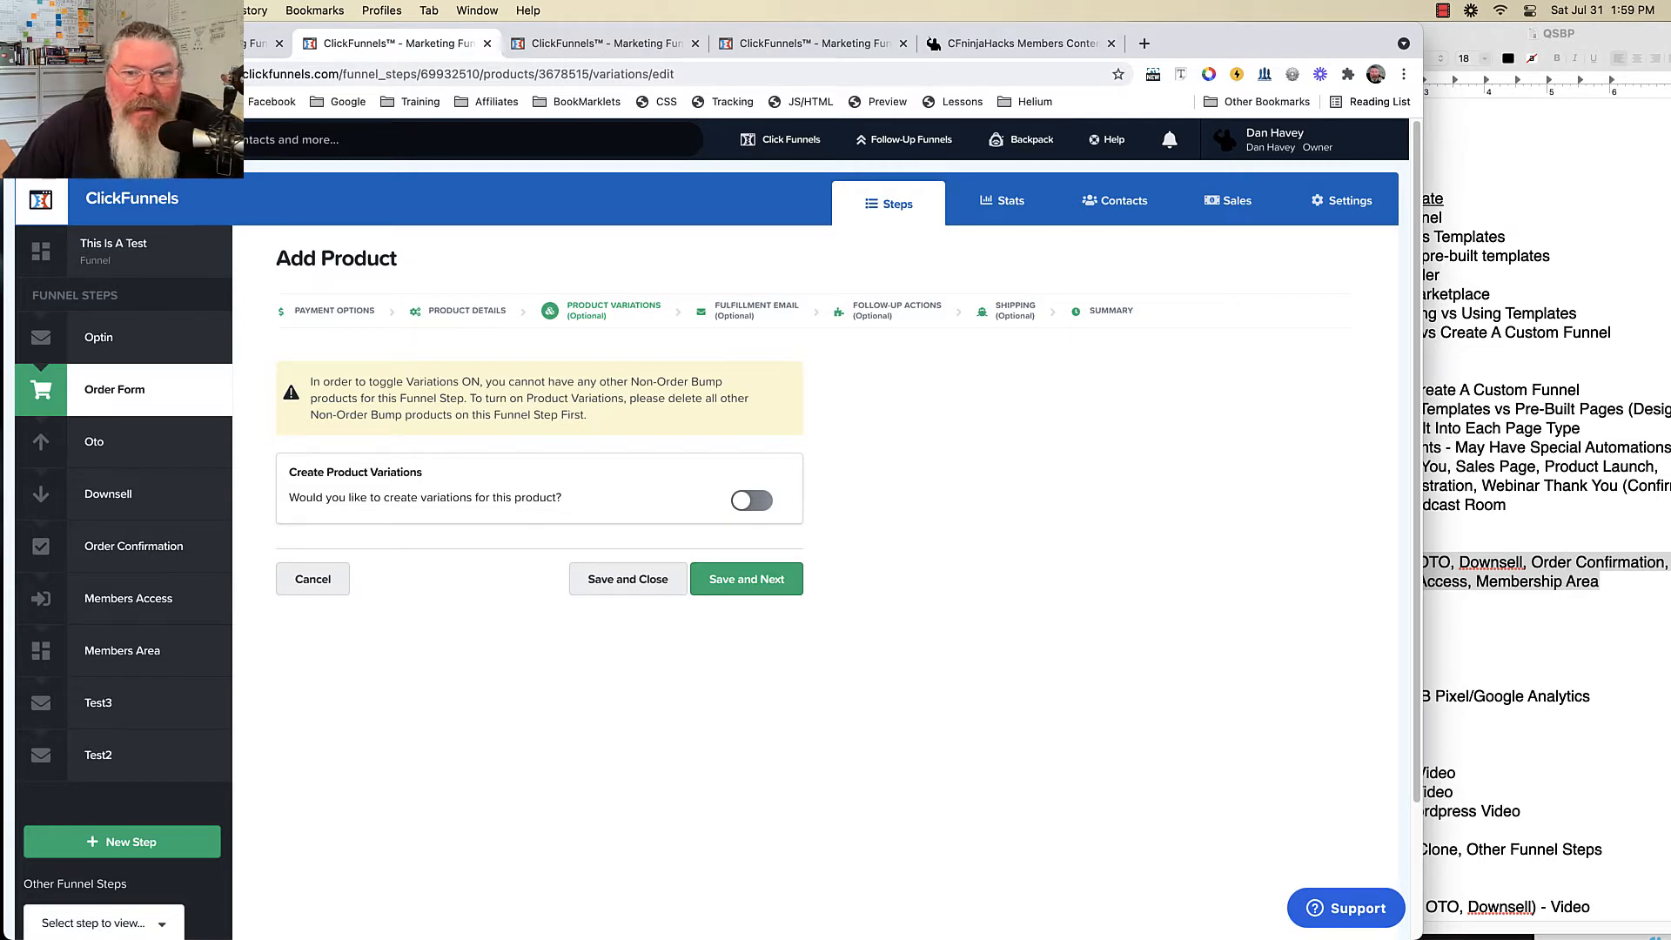
- Set the product's thank-you page to Members Area and enable a Twilio follow-up action
{"action": "left_click", "coordinate": [756, 310]}
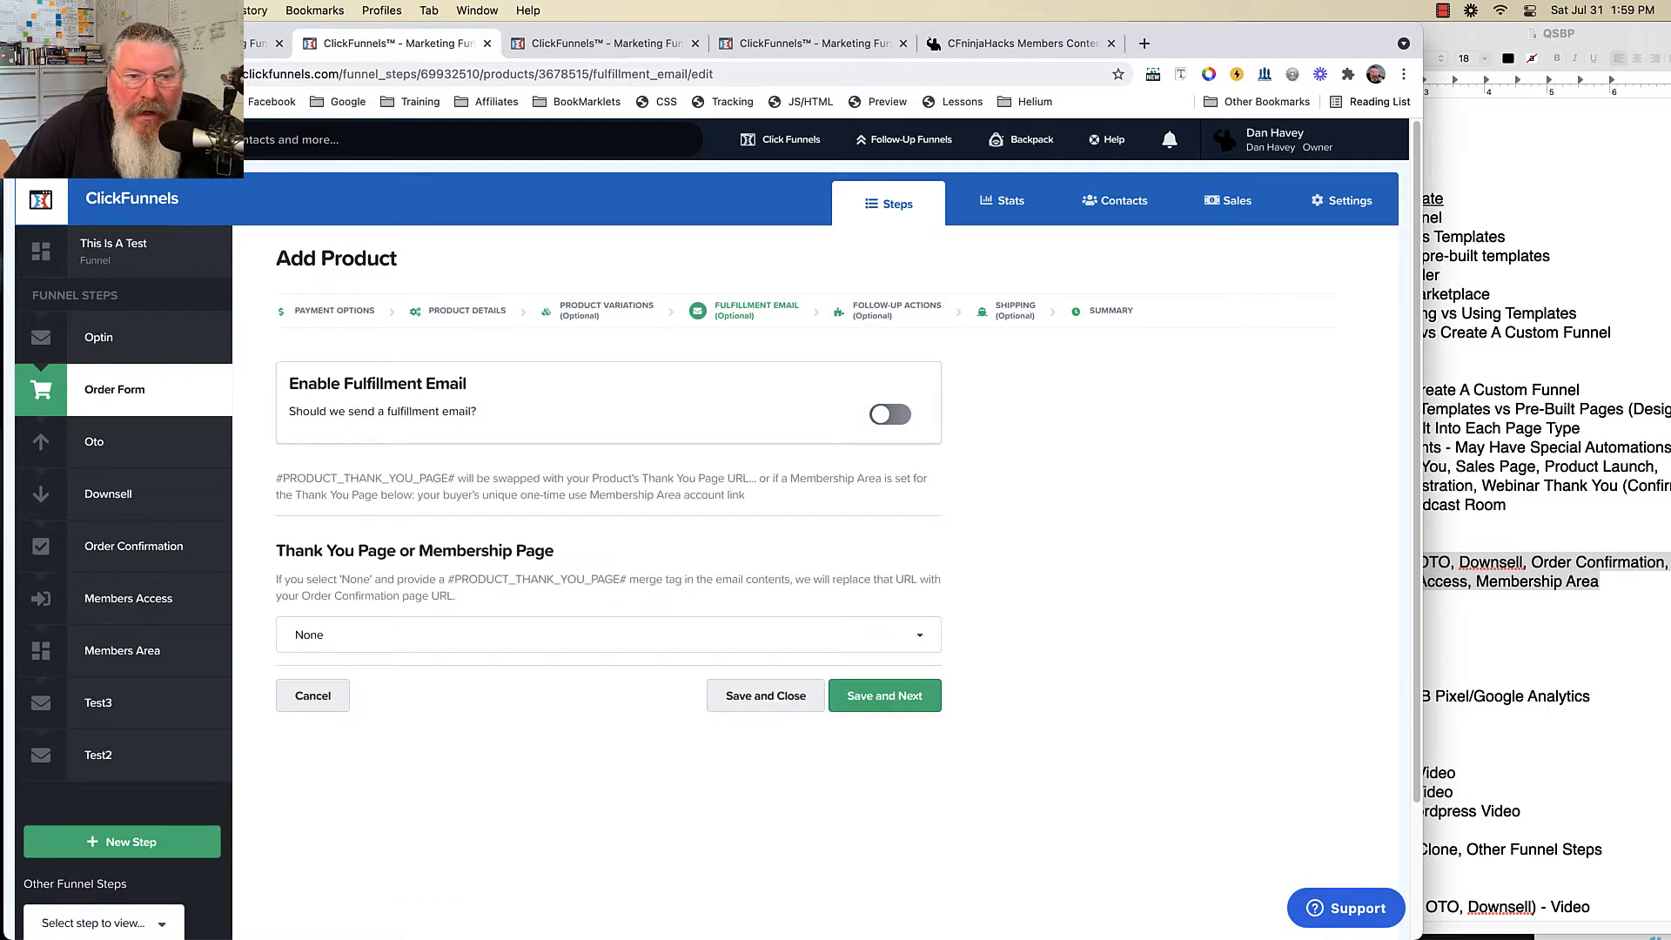
{"action": "left_click", "coordinate": [383, 635]}
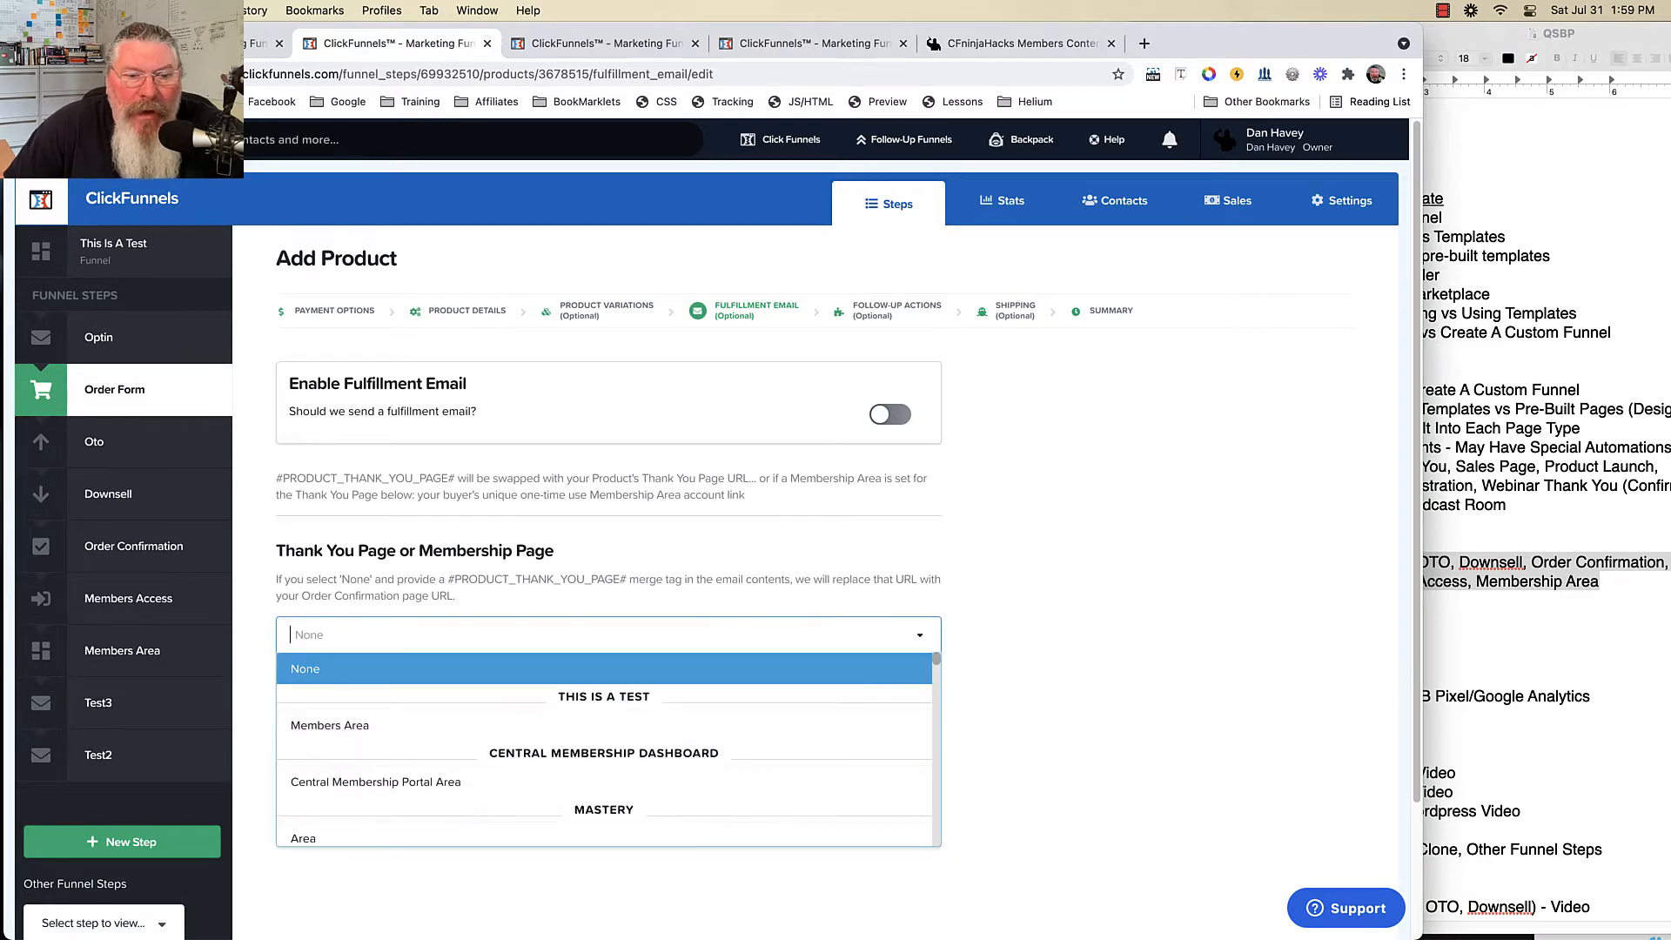
{"action": "left_click", "coordinate": [348, 726]}
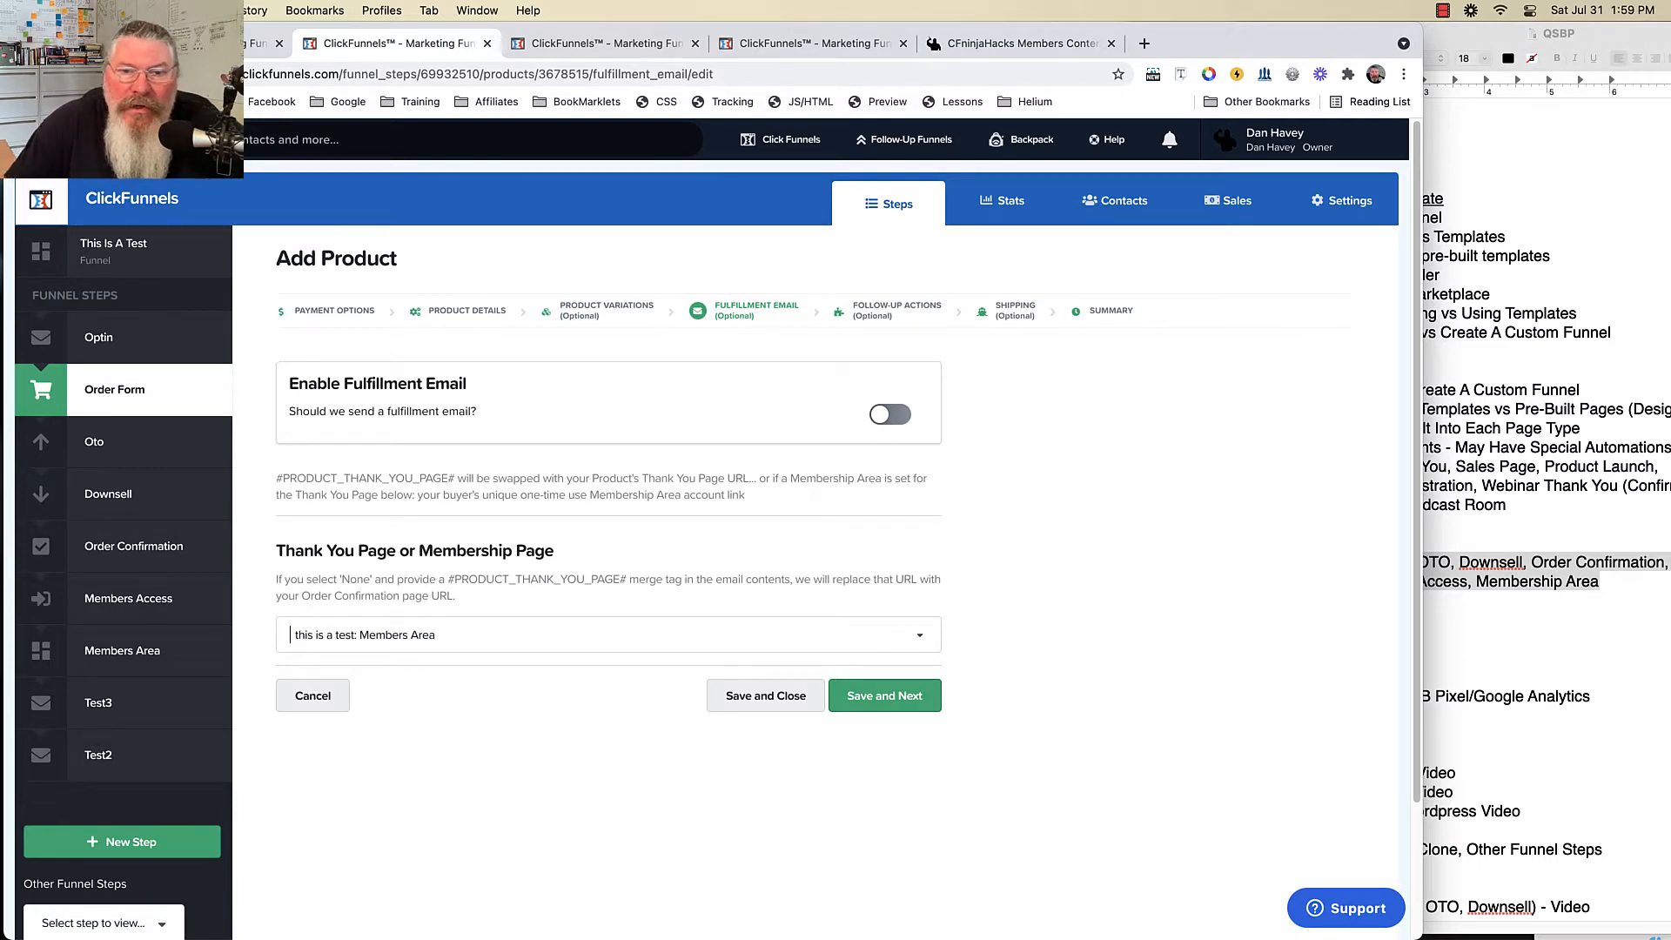
{"action": "left_click", "coordinate": [896, 311]}
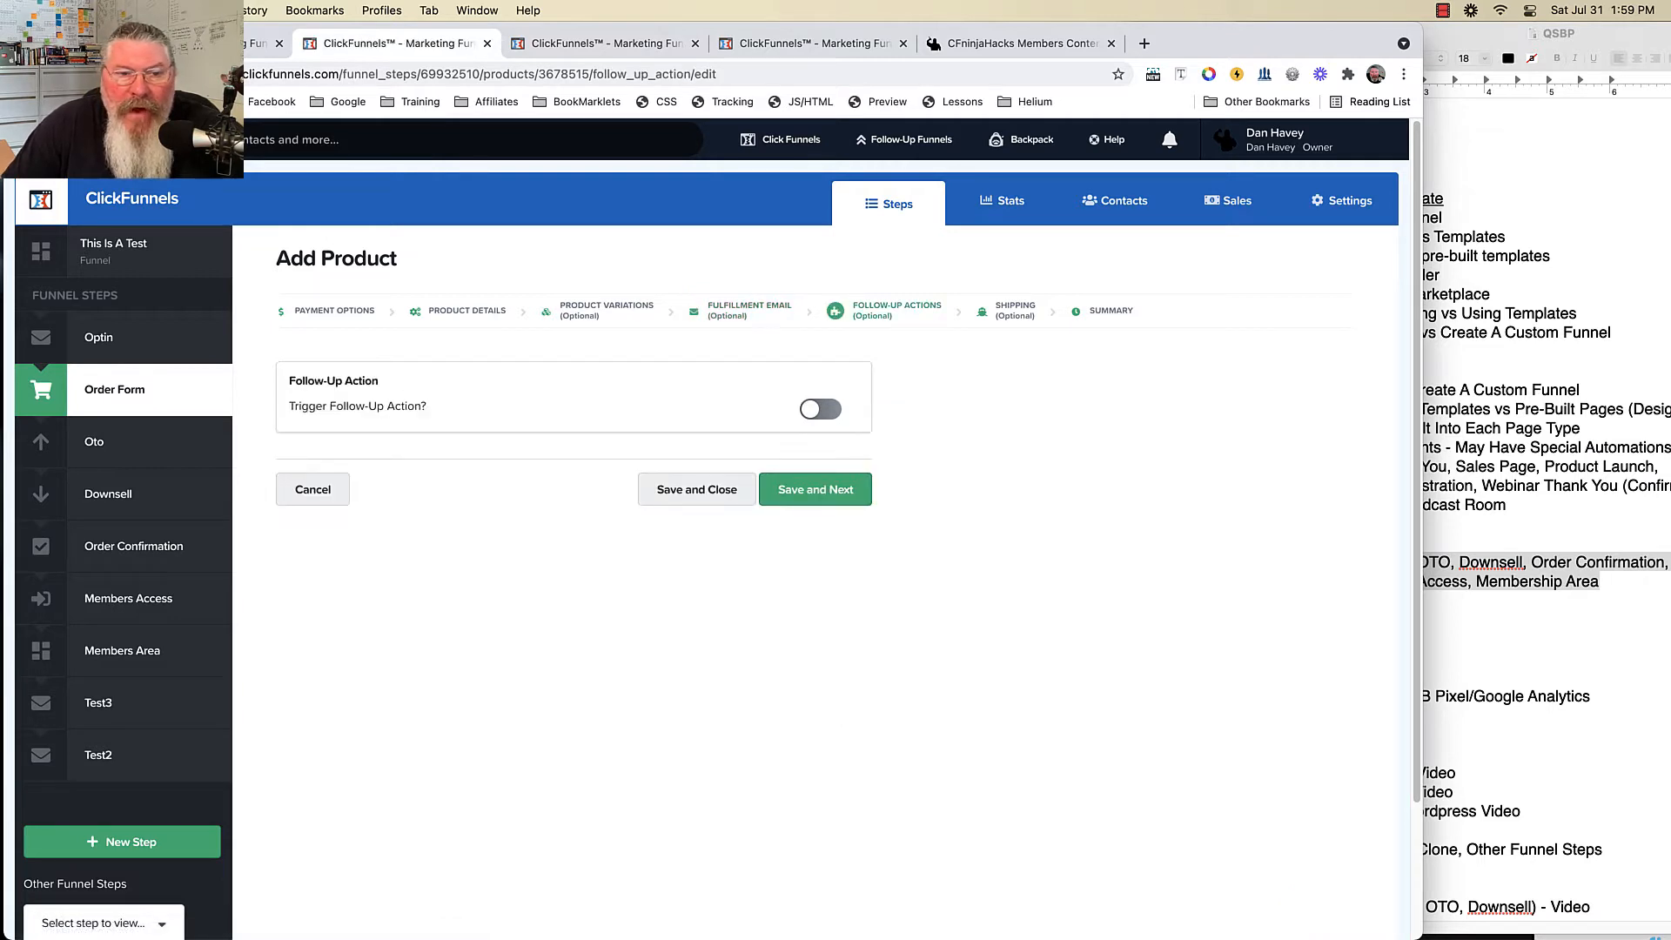
{"action": "left_click", "coordinate": [818, 409]}
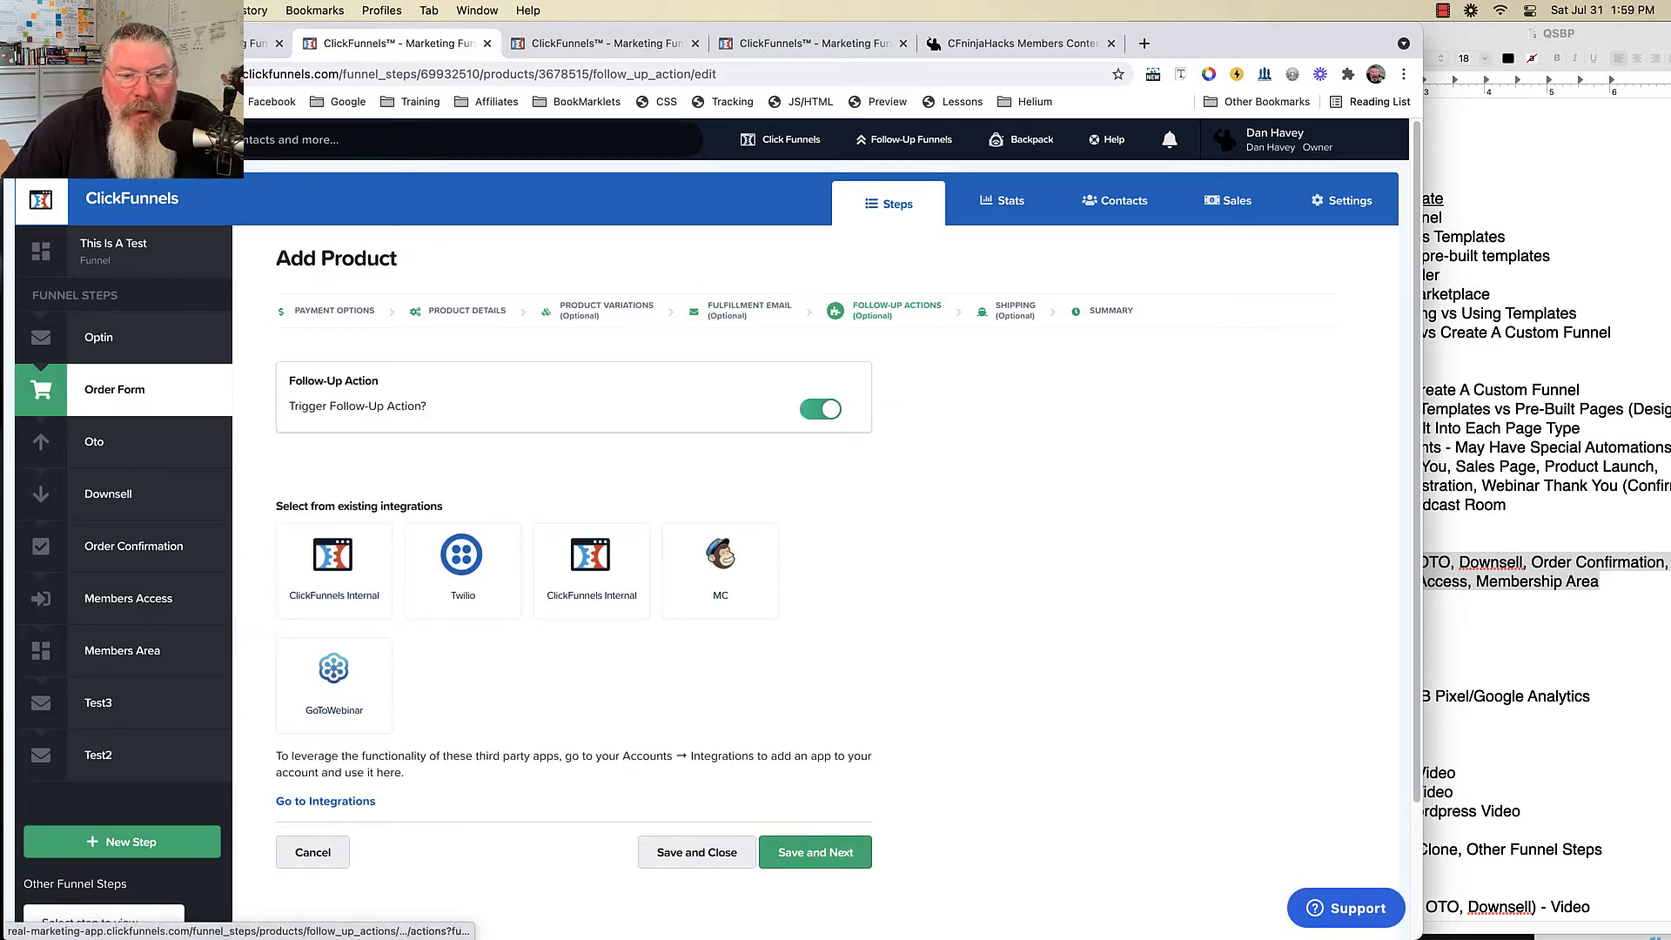
{"action": "left_click", "coordinate": [462, 566]}
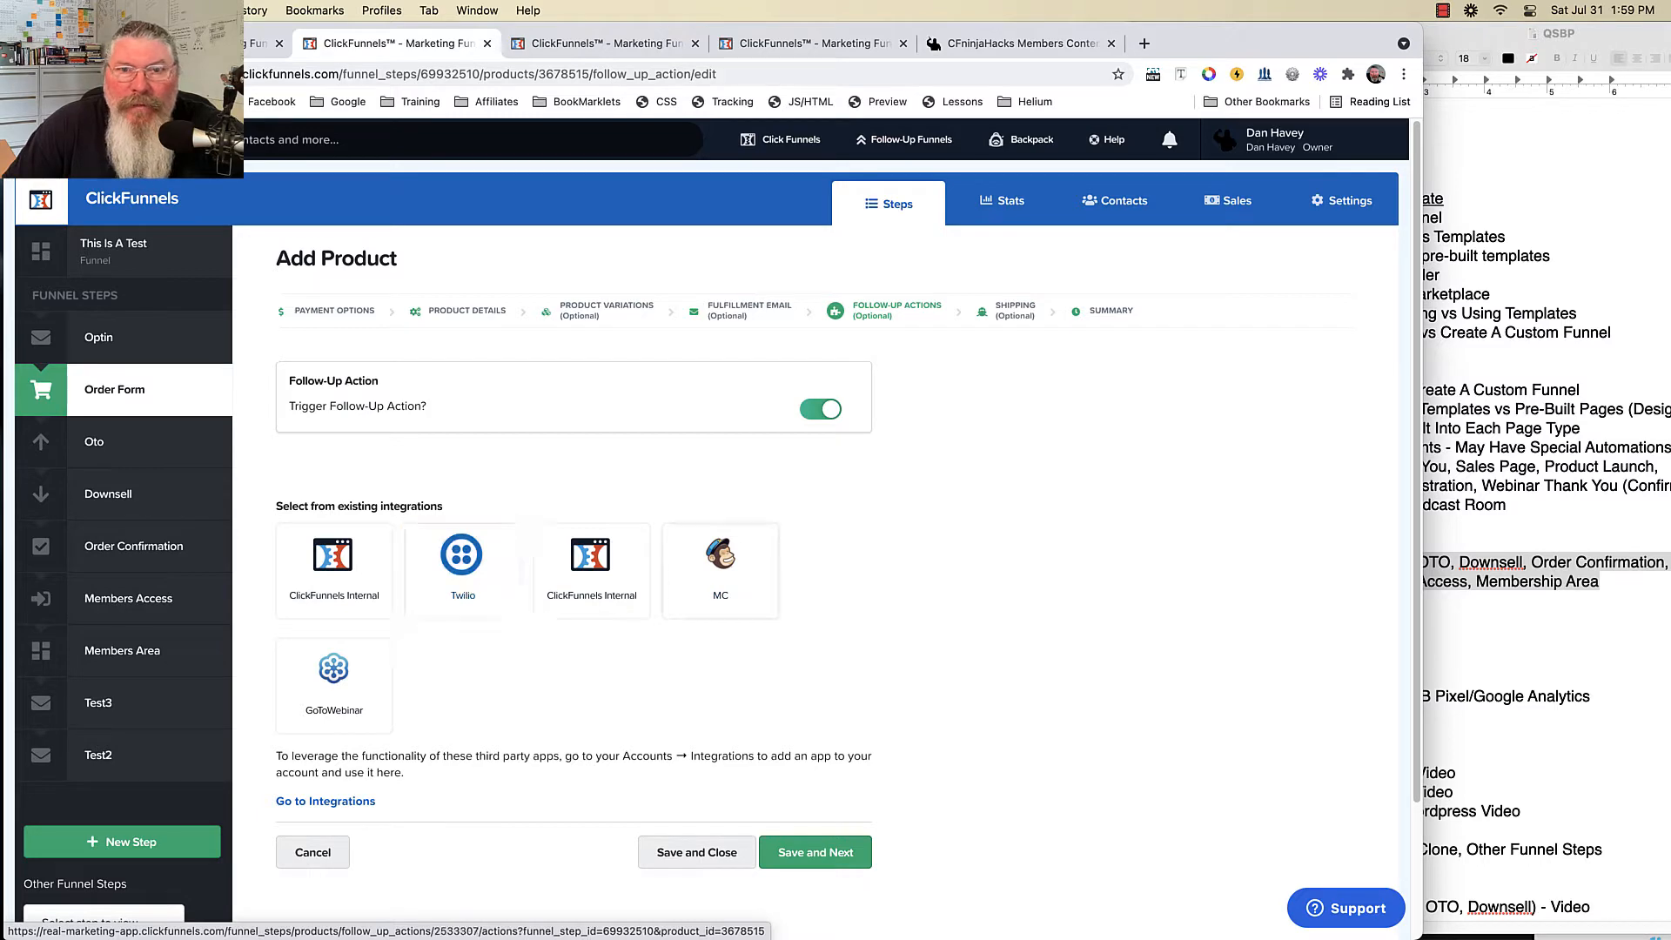
{"action": "left_click", "coordinate": [601, 43]}
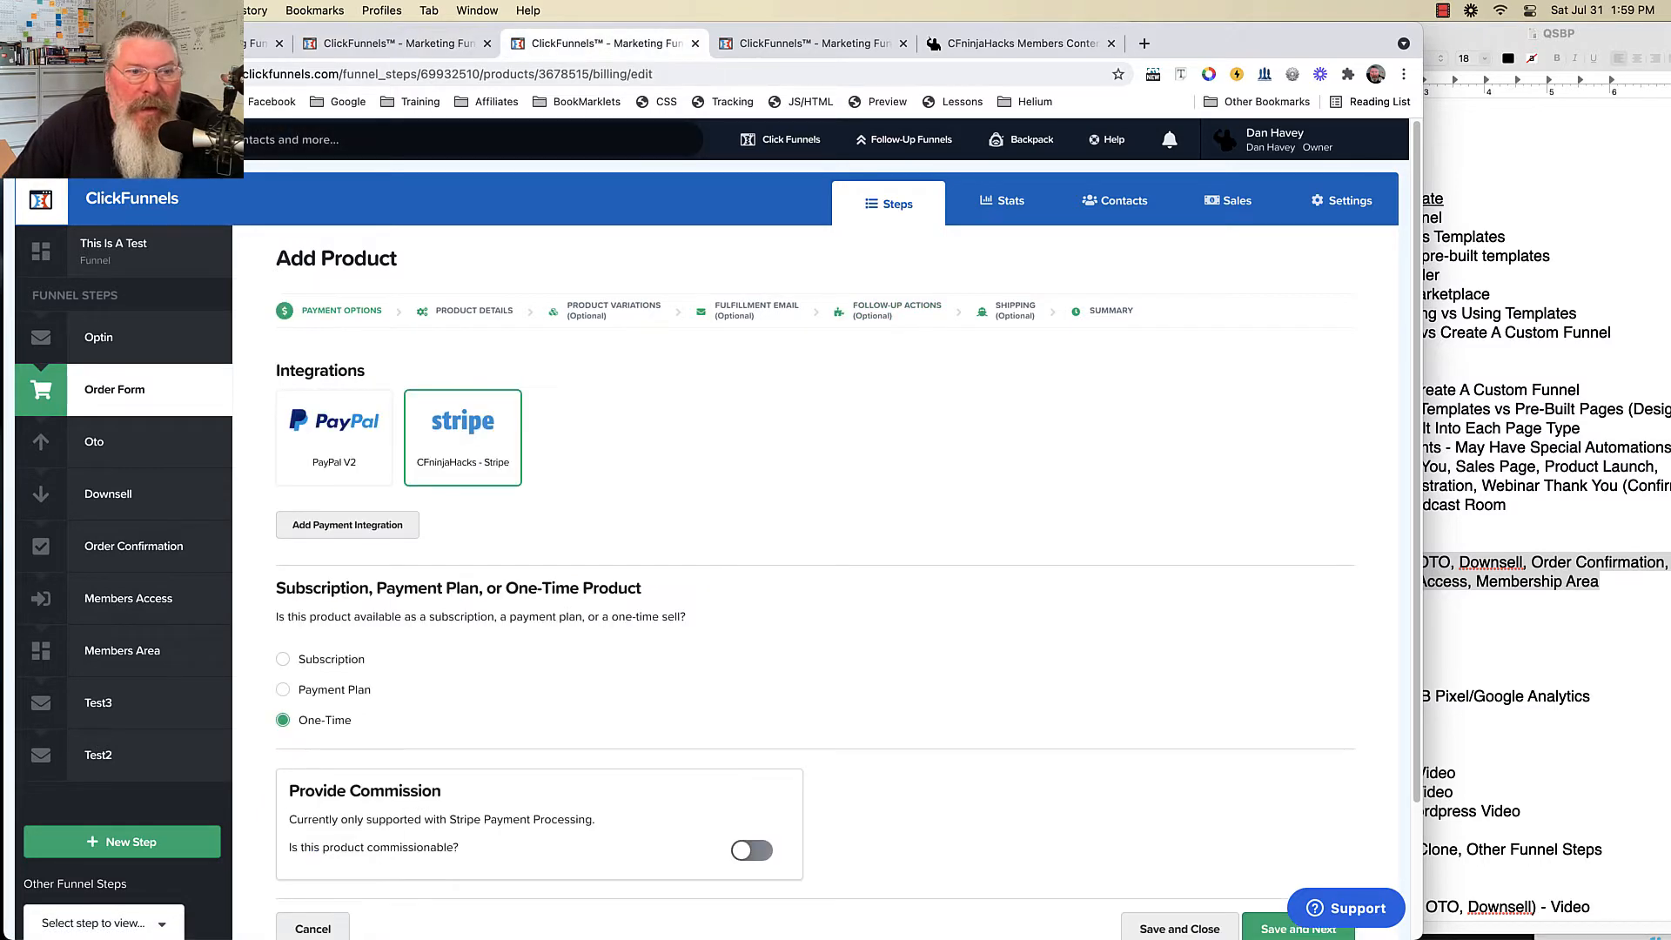
- Open the order Form step's Control page in the page editor from its Overview
{"action": "left_click", "coordinate": [114, 390]}
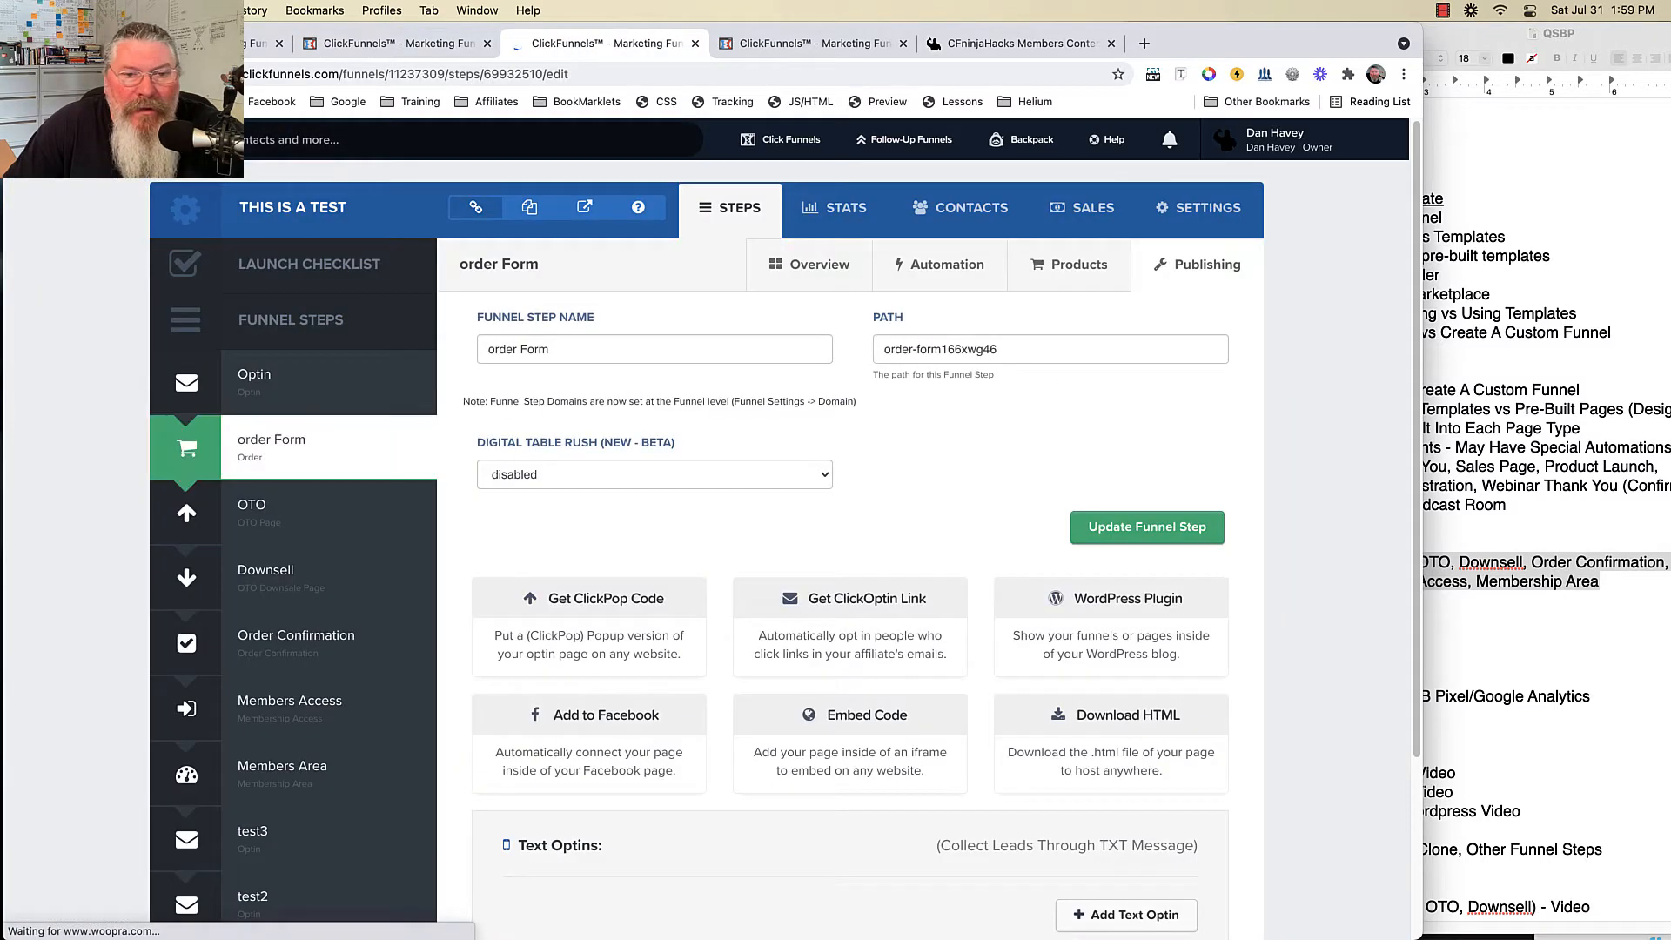
{"action": "left_click", "coordinate": [809, 264]}
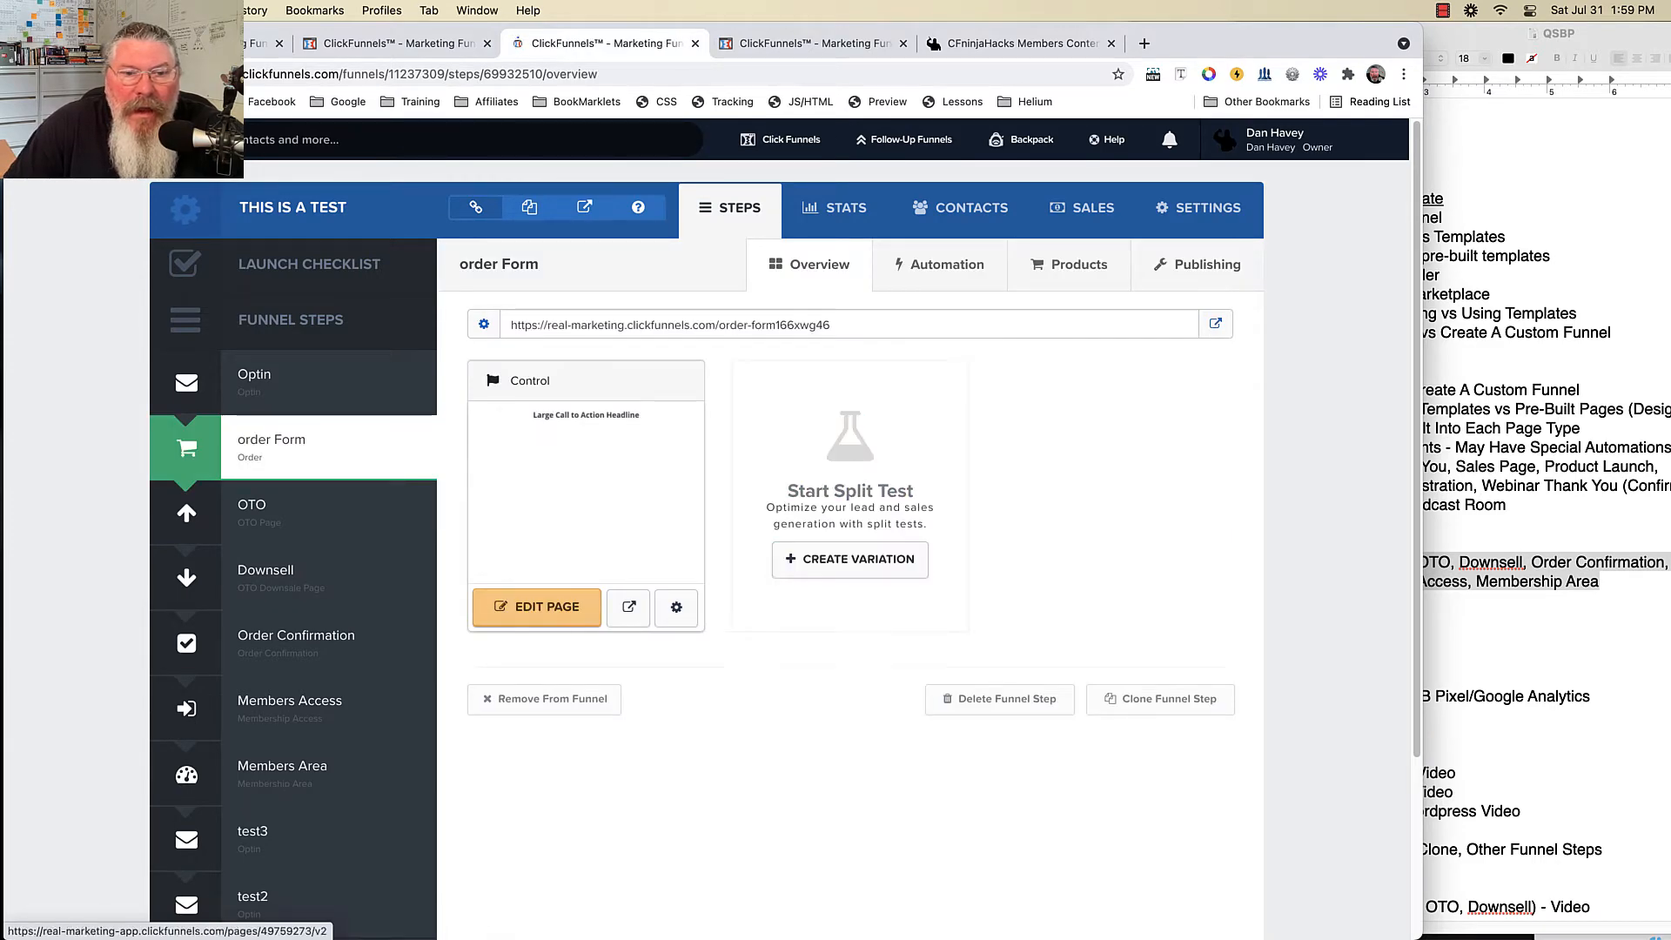
{"action": "left_click", "coordinate": [536, 607]}
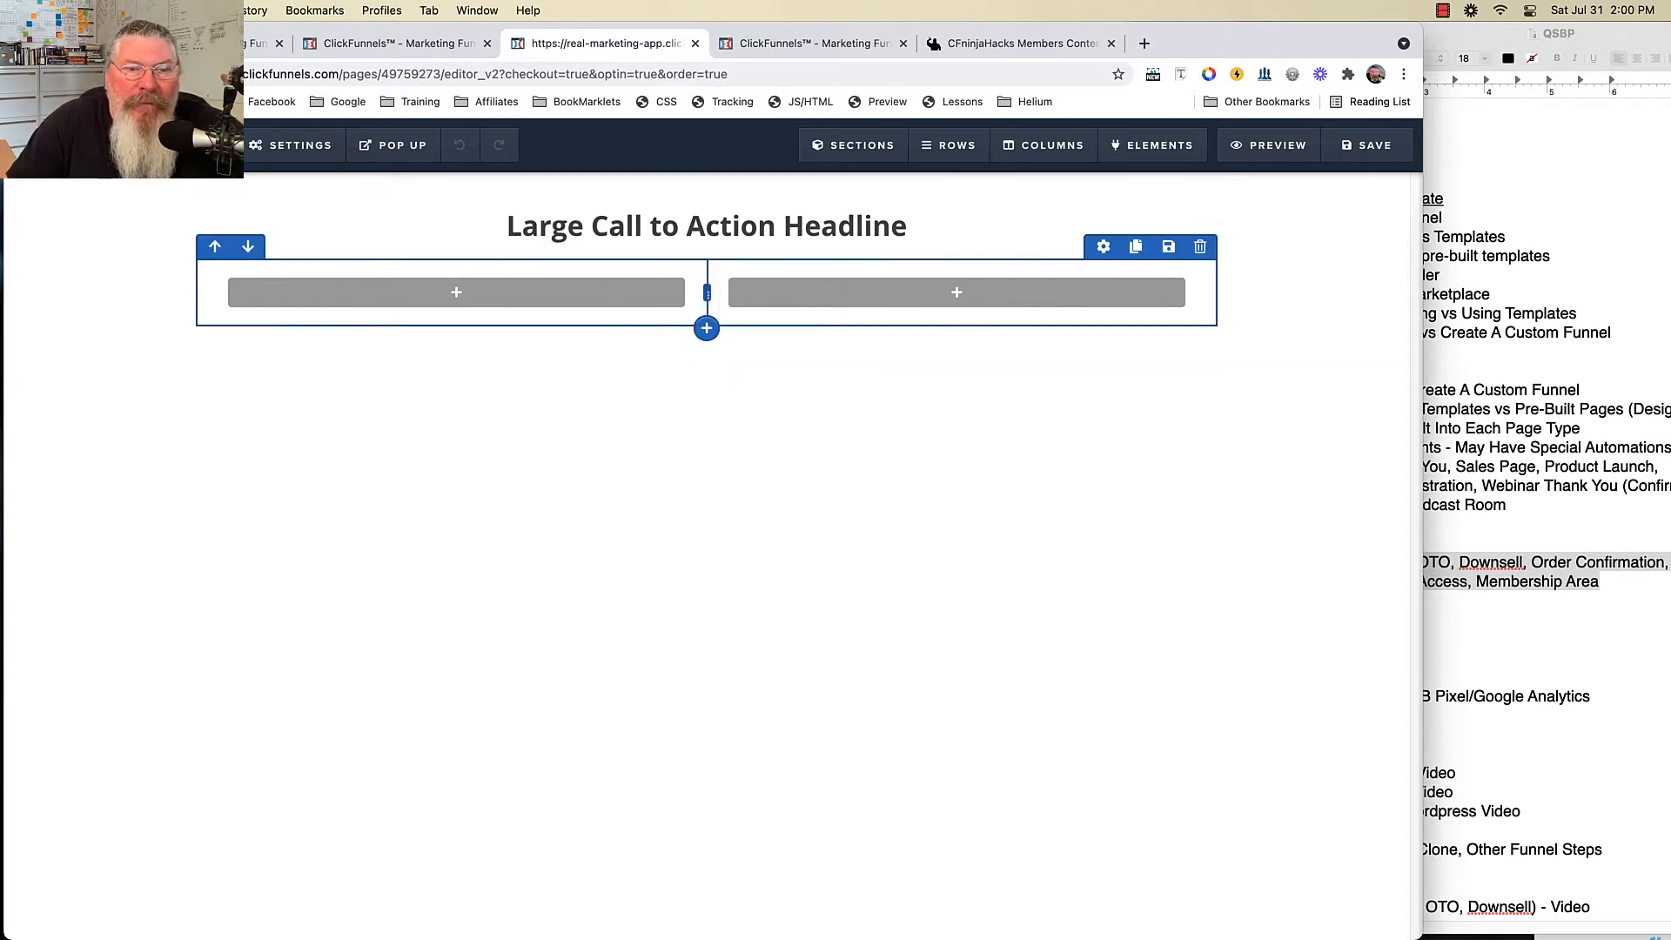
- Add an Input field and a Button element to the left column
{"action": "left_click", "coordinate": [458, 293]}
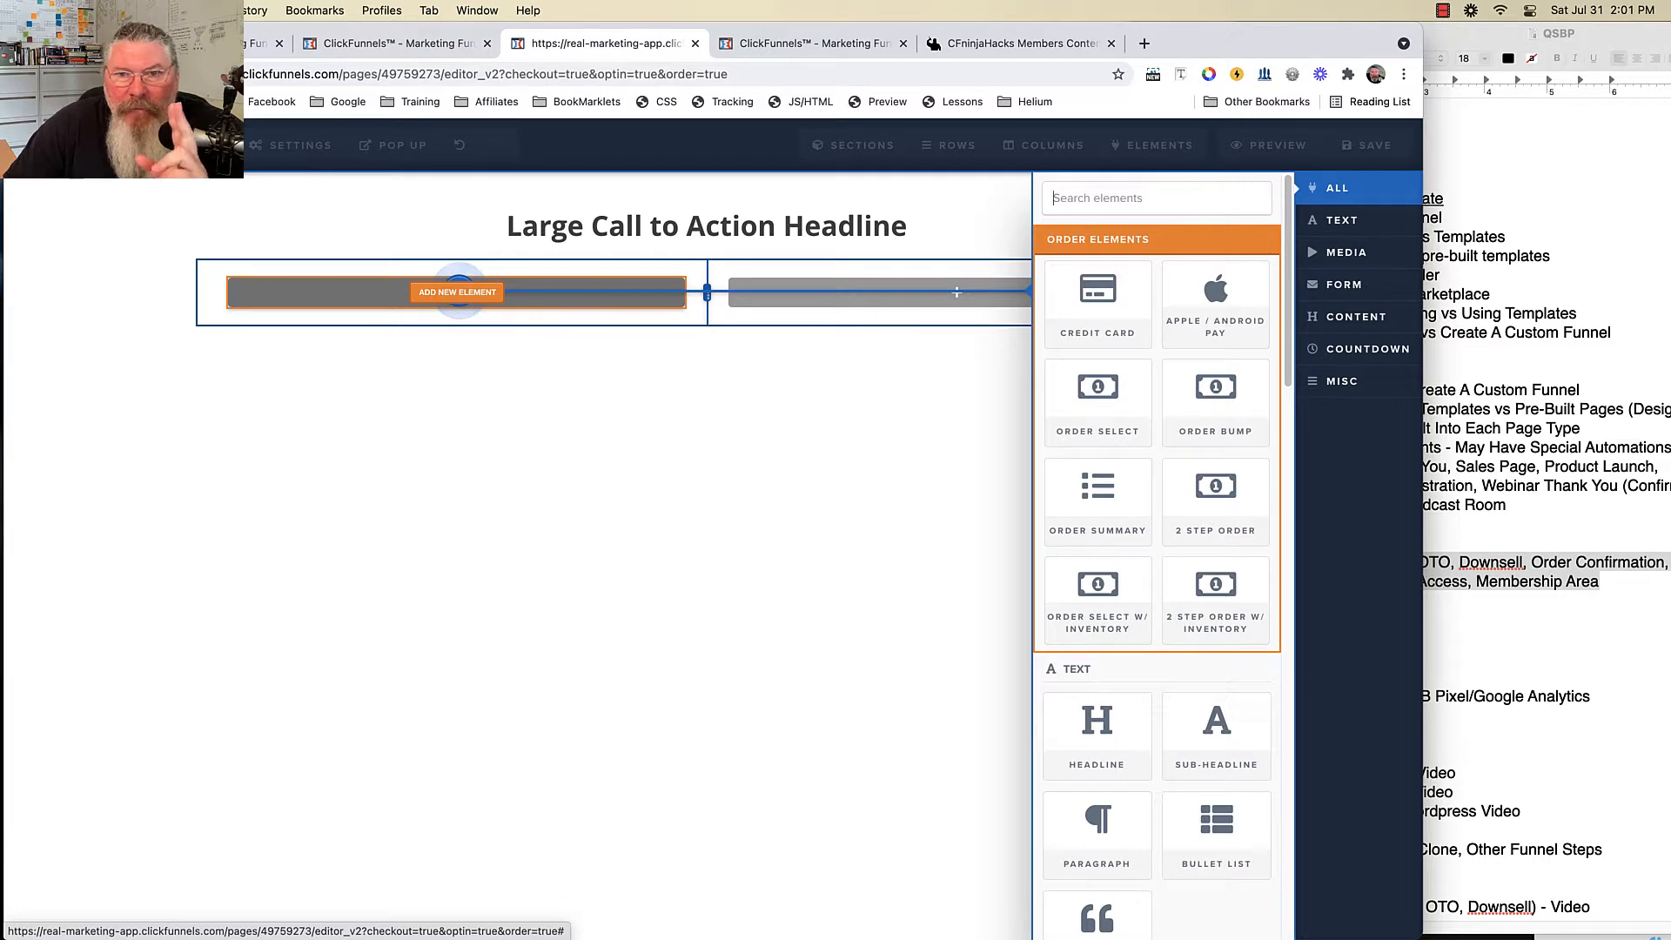
{"action": "scroll", "coordinate": [1098, 502], "scroll_direction": "down", "scroll_amount": 5}
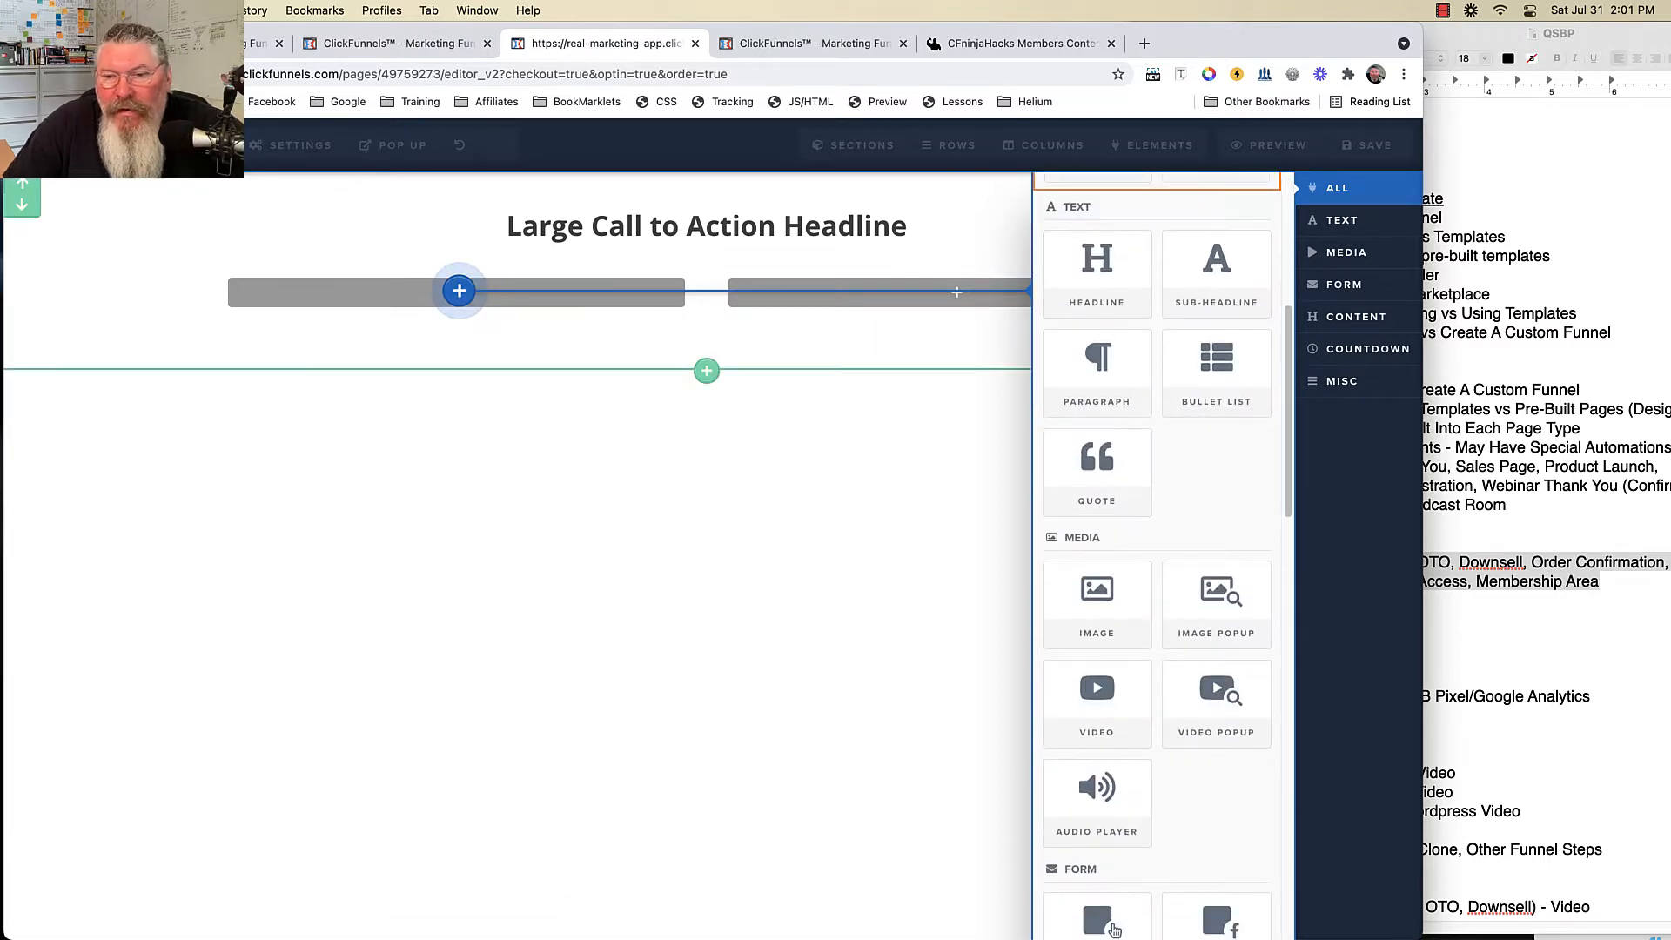
{"action": "scroll", "coordinate": [1110, 679], "scroll_direction": "down", "scroll_amount": 3}
{"action": "scroll", "coordinate": [1114, 742], "scroll_direction": "down", "scroll_amount": 2}
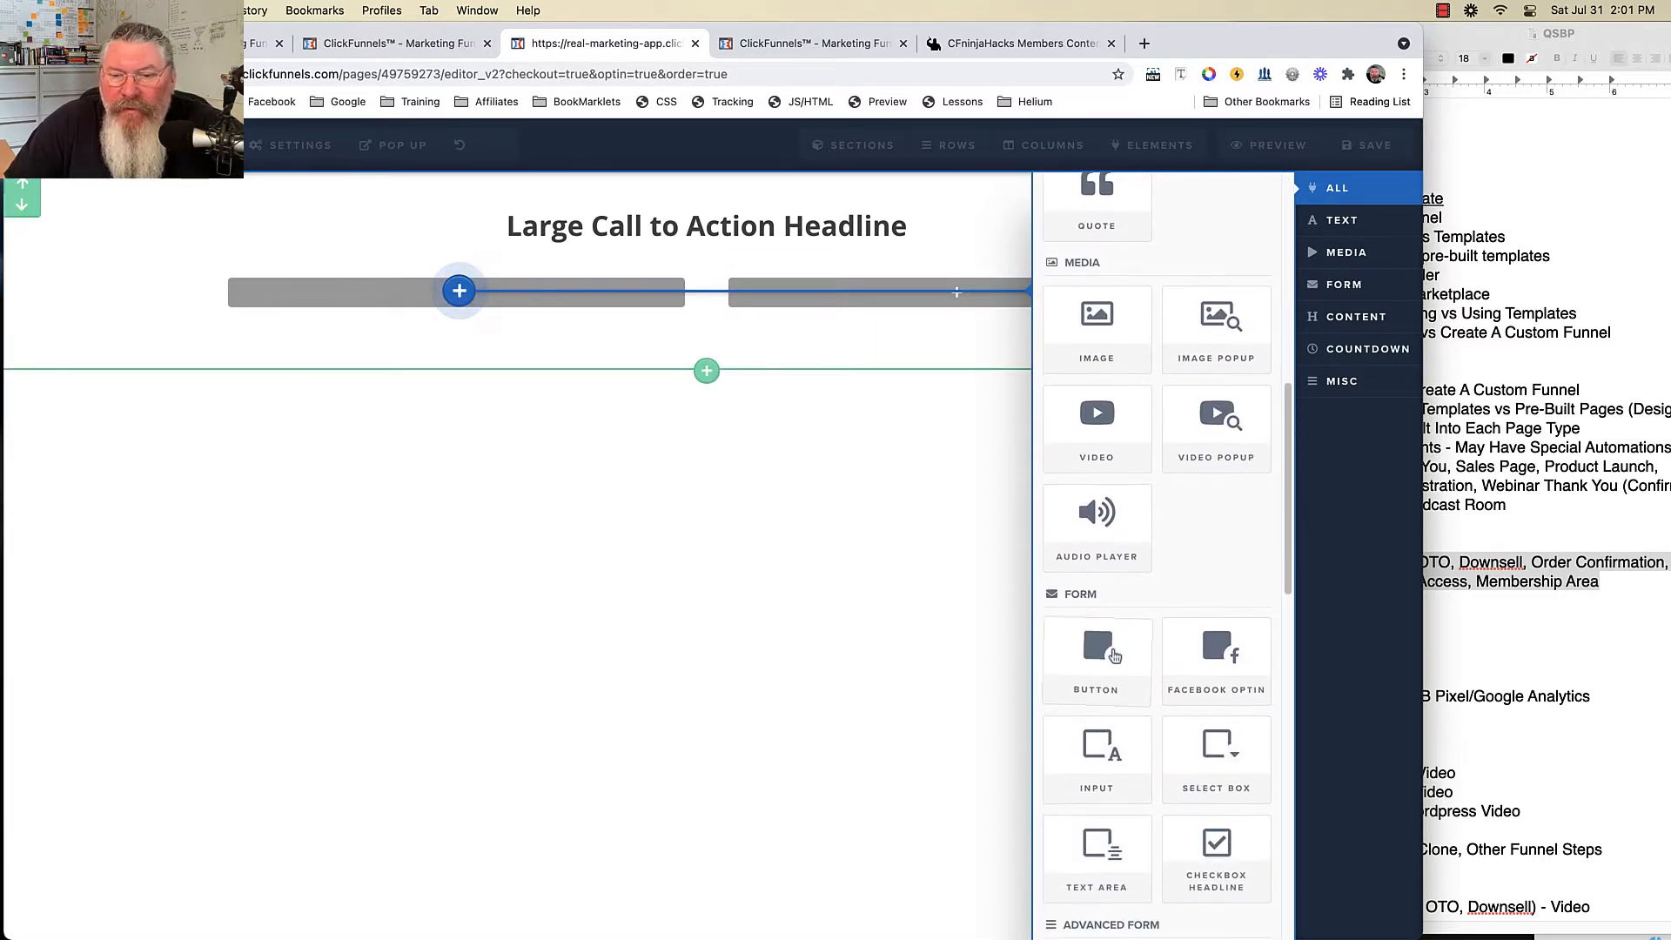
{"action": "left_click", "coordinate": [1099, 766]}
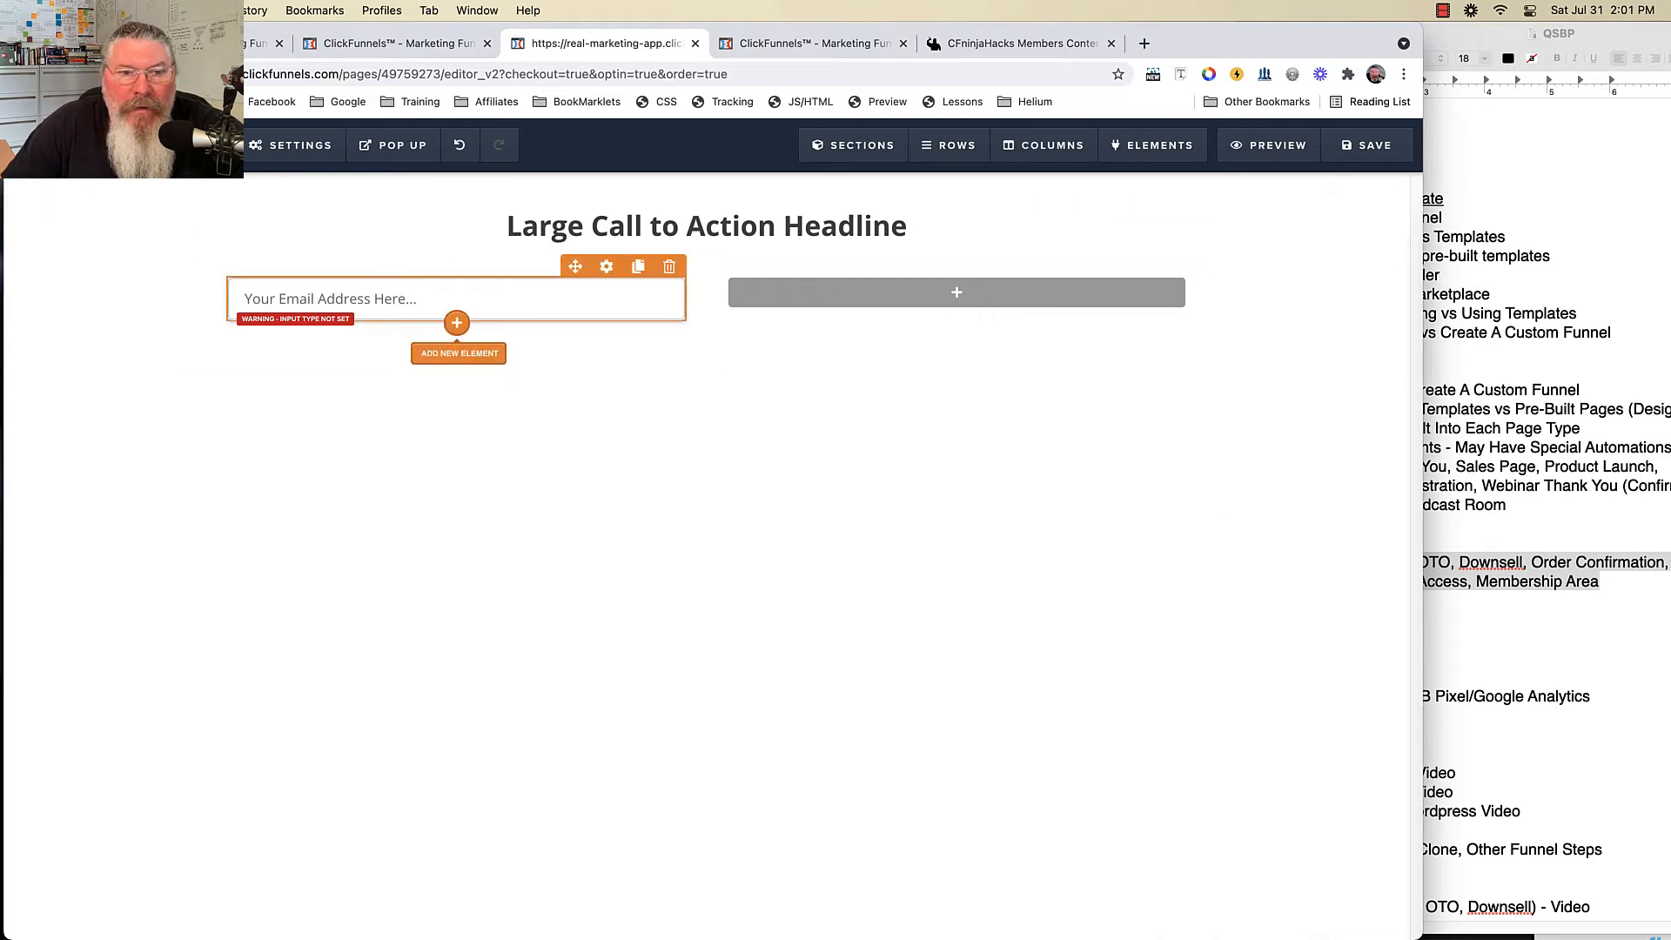
{"action": "left_click", "coordinate": [458, 319]}
{"action": "scroll", "coordinate": [1096, 784], "scroll_direction": "down", "scroll_amount": 3}
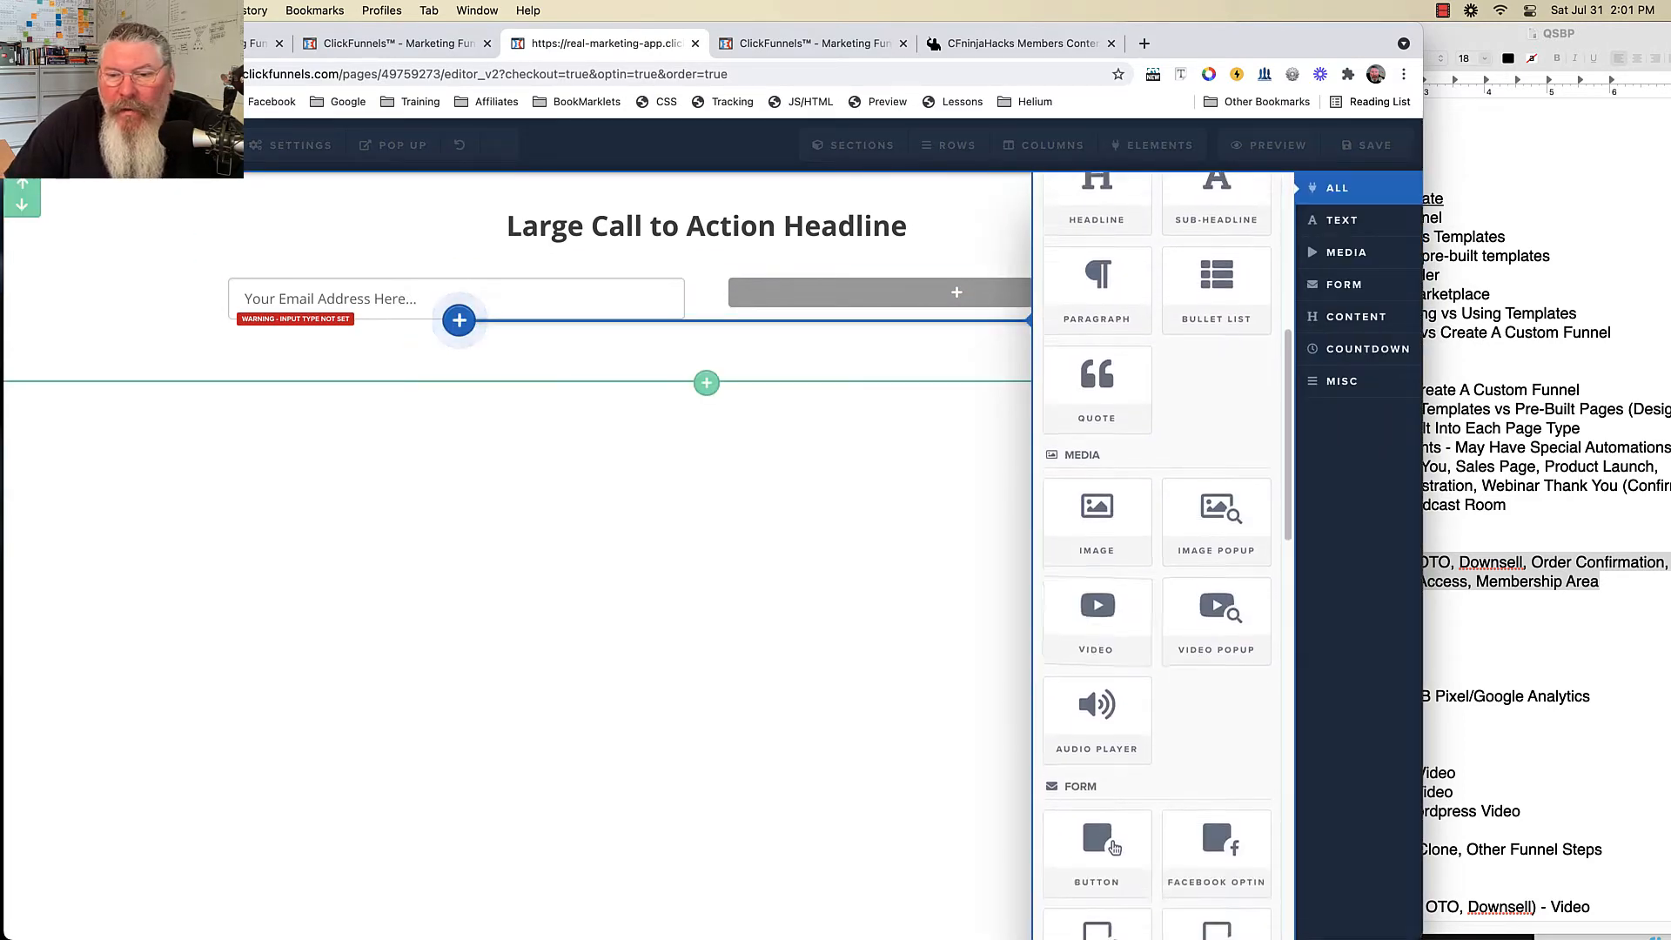
{"action": "left_click", "coordinate": [1096, 818]}
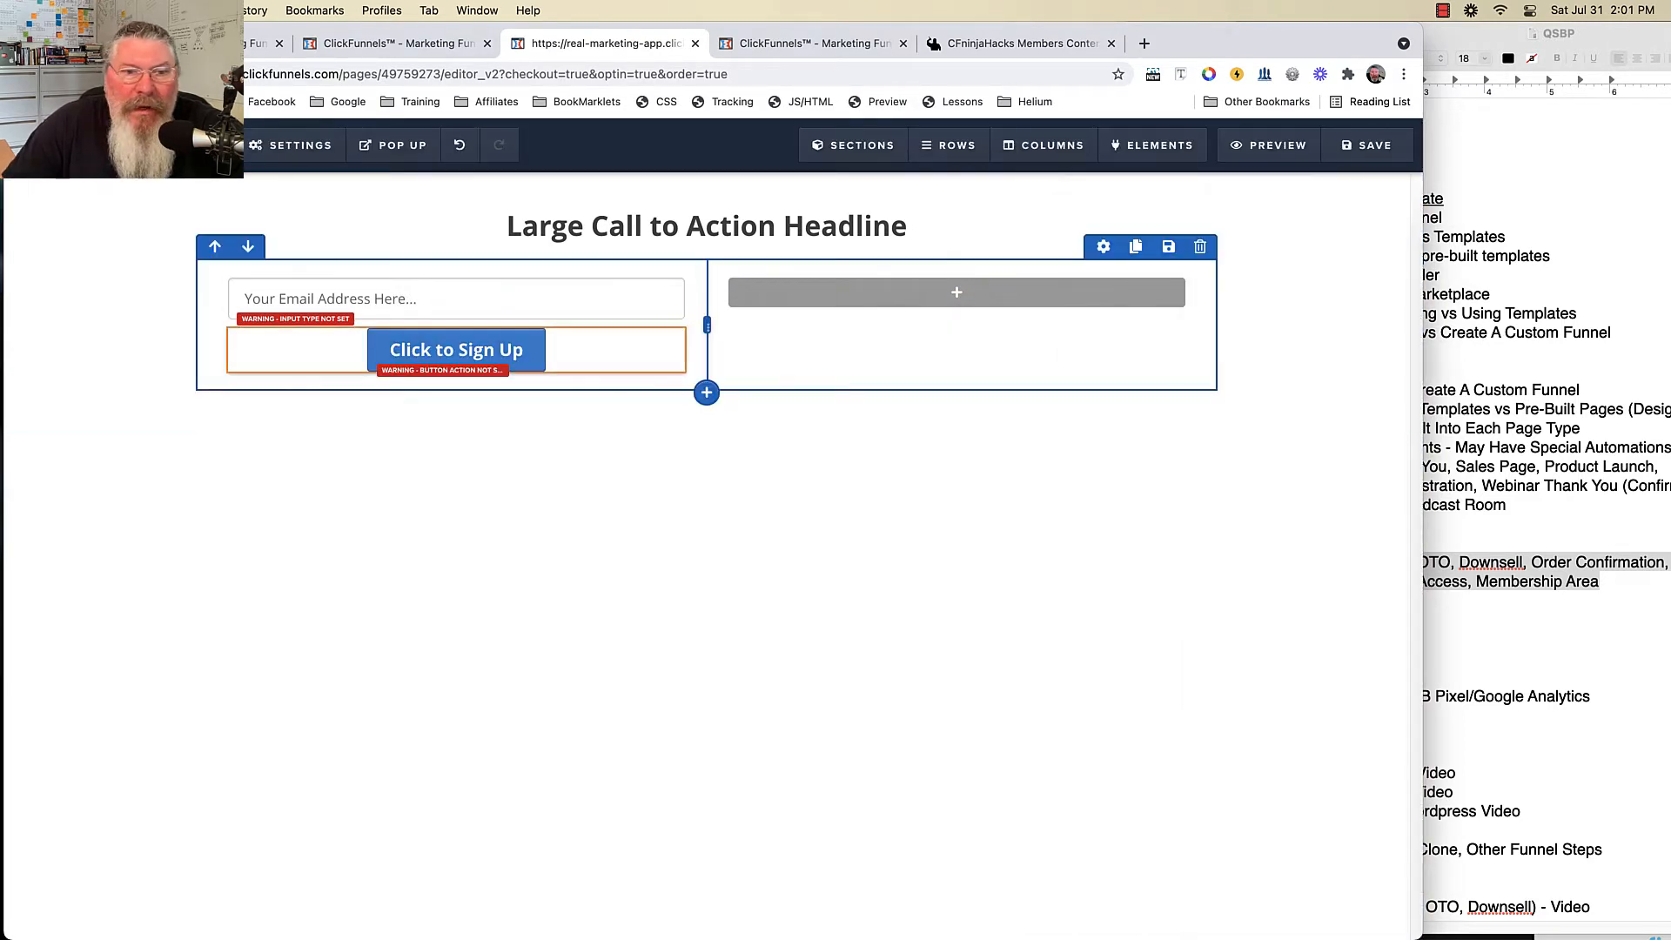
- Make the Click to Sign Up button submit the order form
{"action": "left_click", "coordinate": [453, 349]}
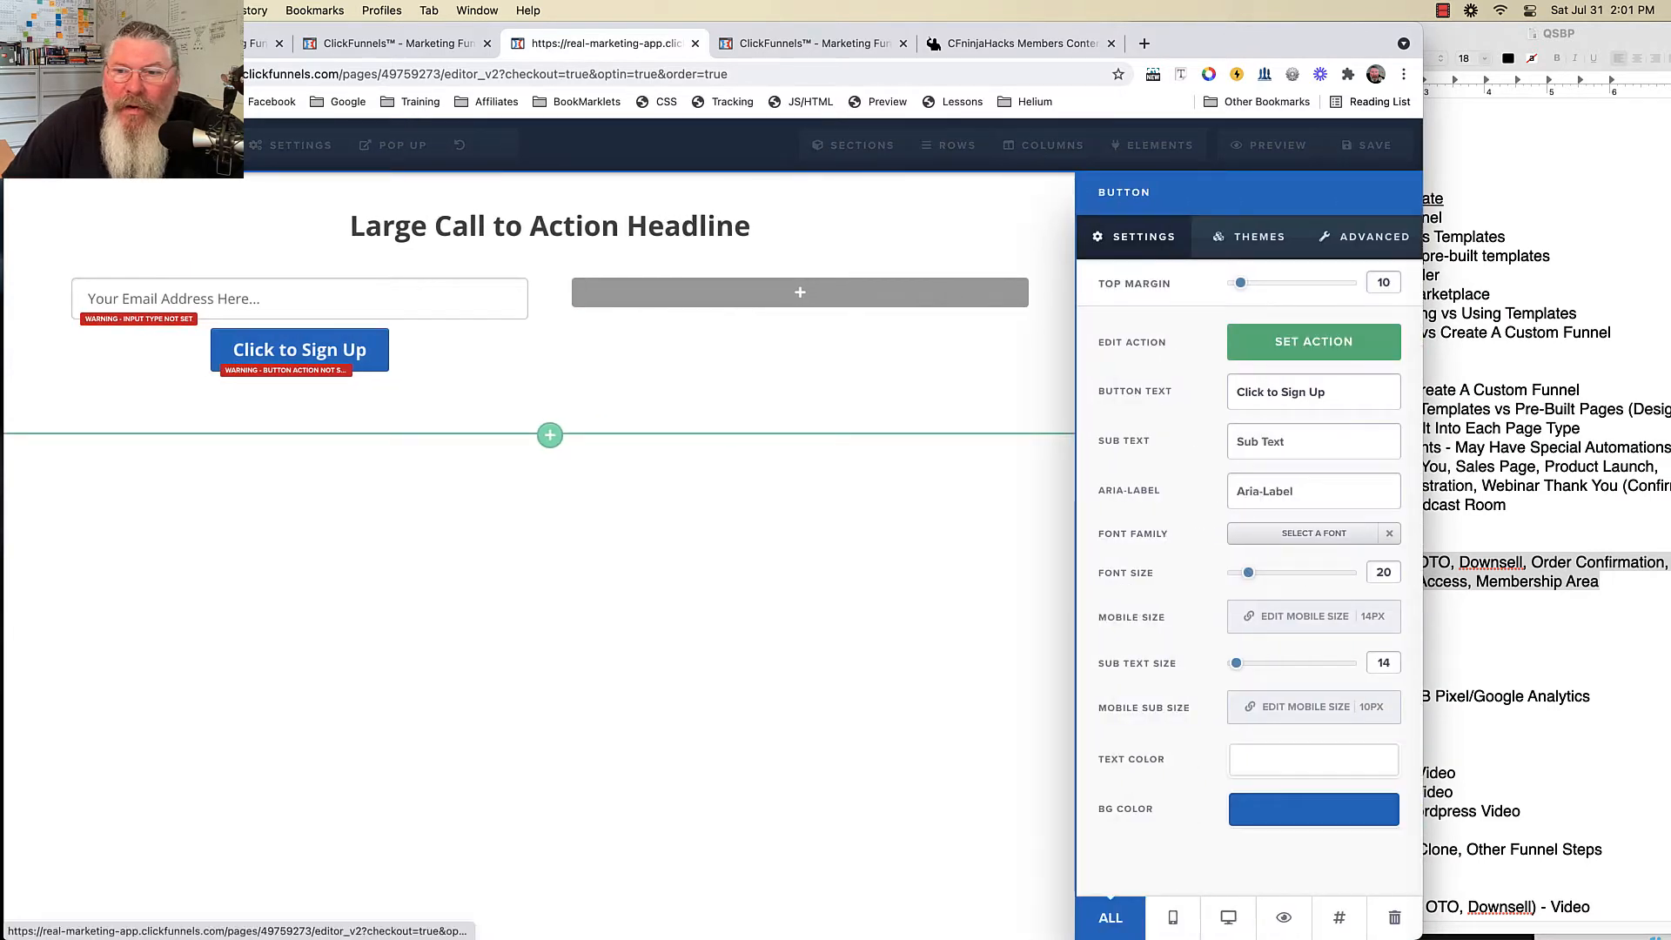
{"action": "left_click", "coordinate": [1313, 342]}
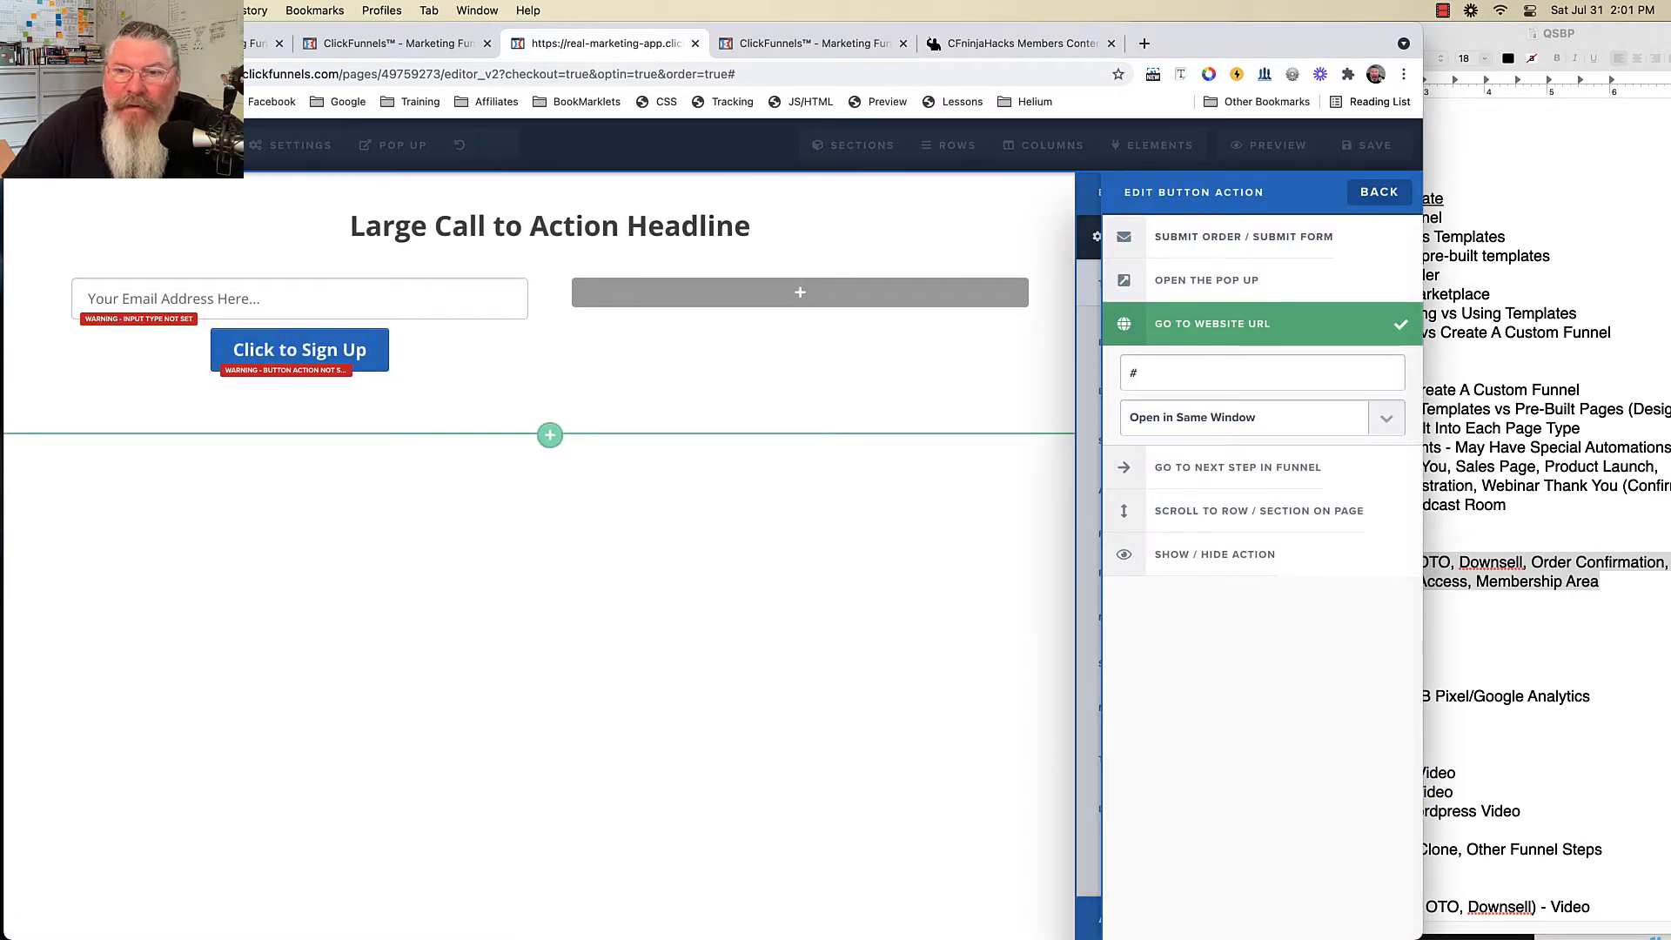
{"action": "left_click", "coordinate": [1244, 237]}
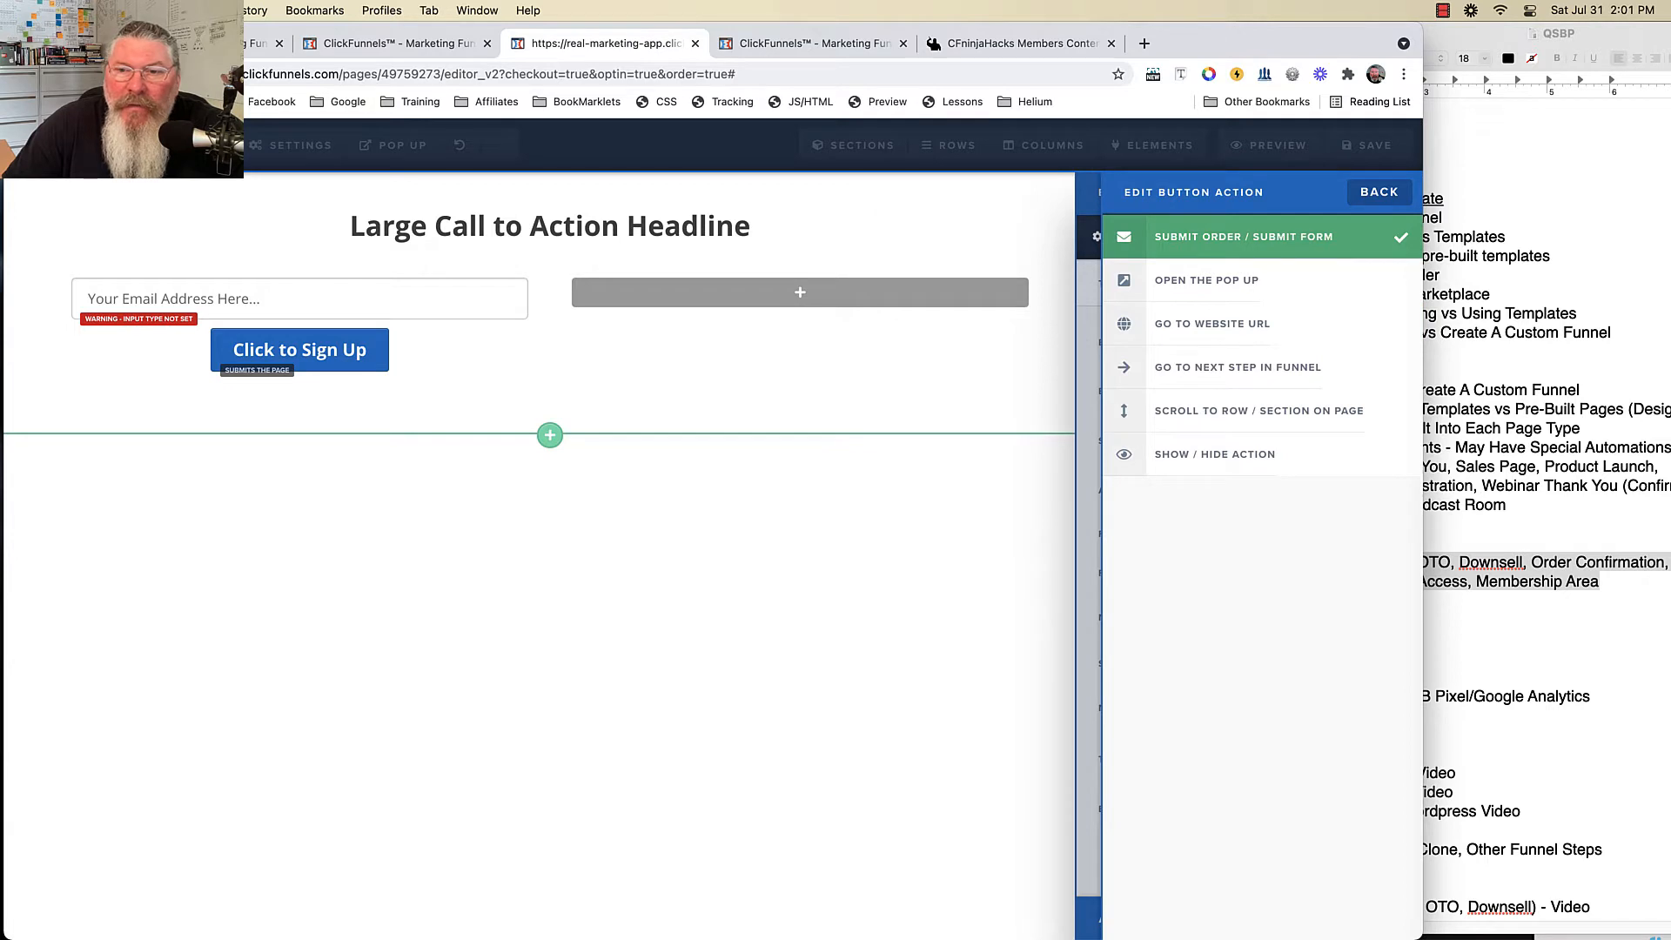
{"action": "left_click", "coordinate": [661, 407]}
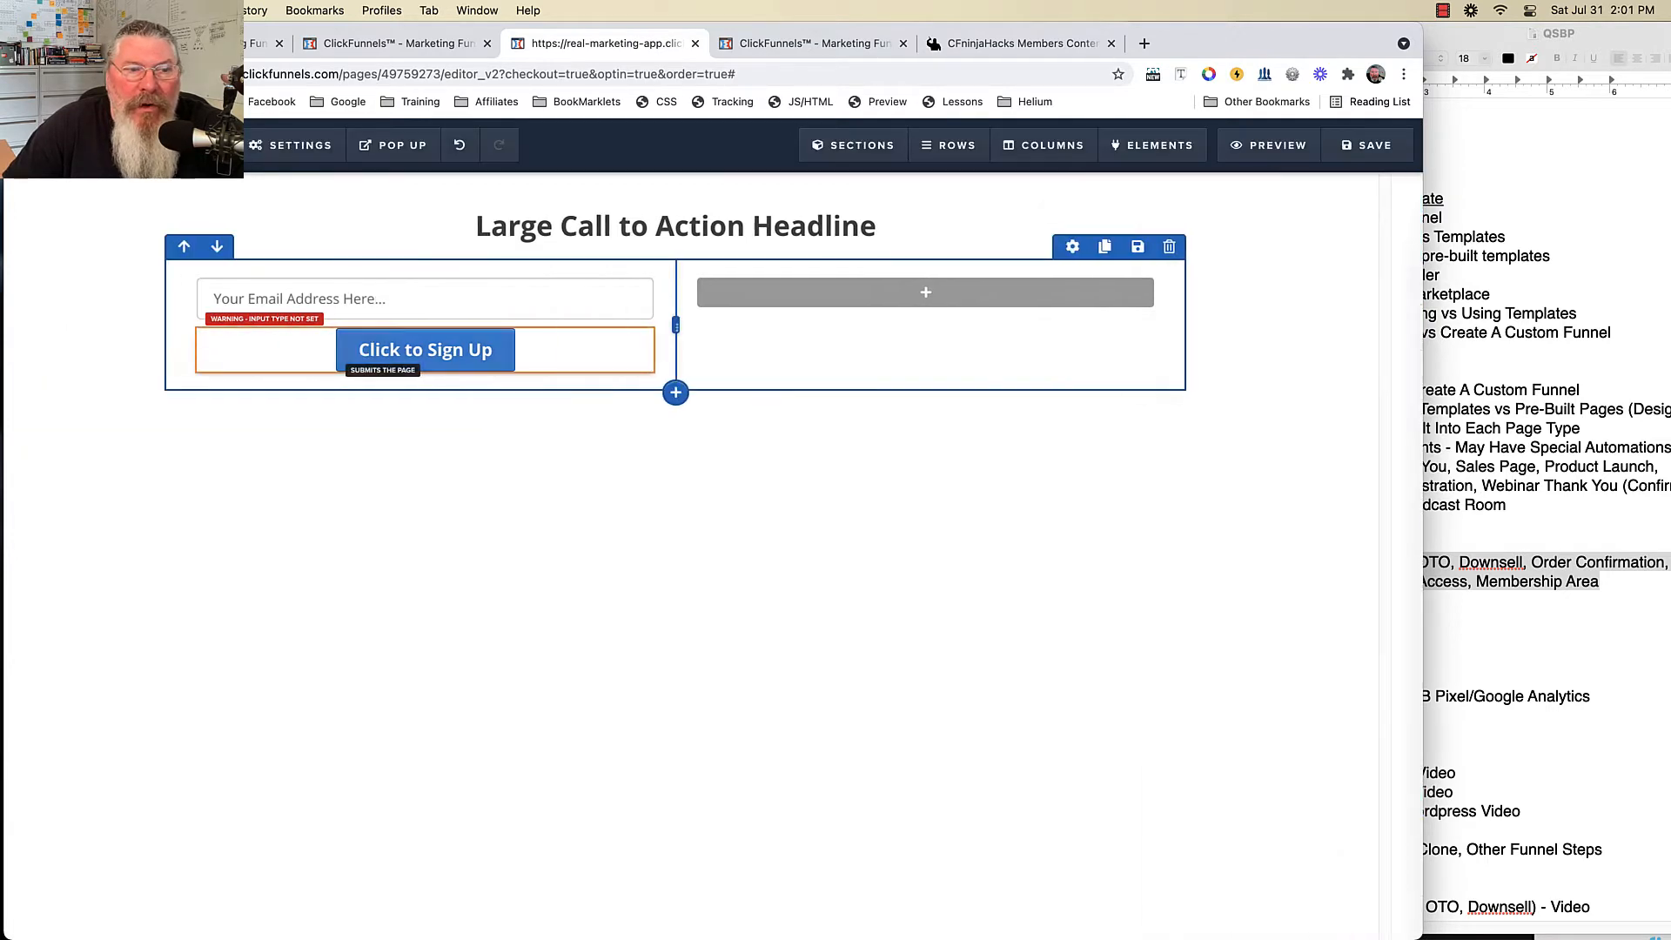
- Set the input field's type to Email Address
{"action": "left_click", "coordinate": [607, 266]}
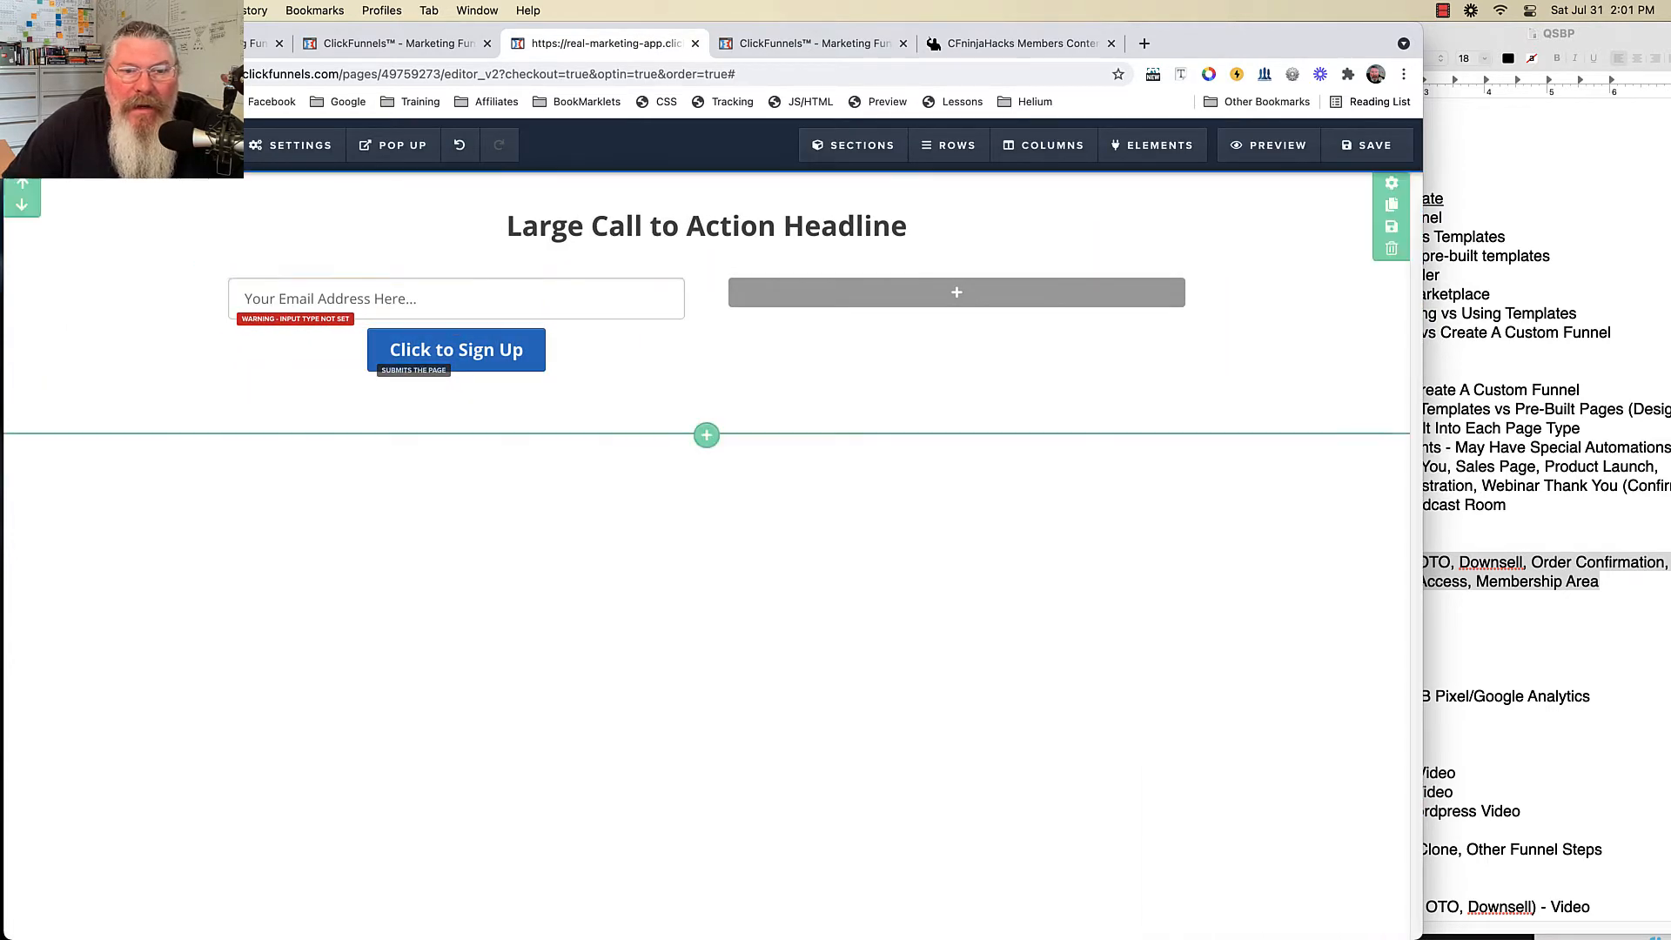
{"action": "left_click", "coordinate": [1313, 338]}
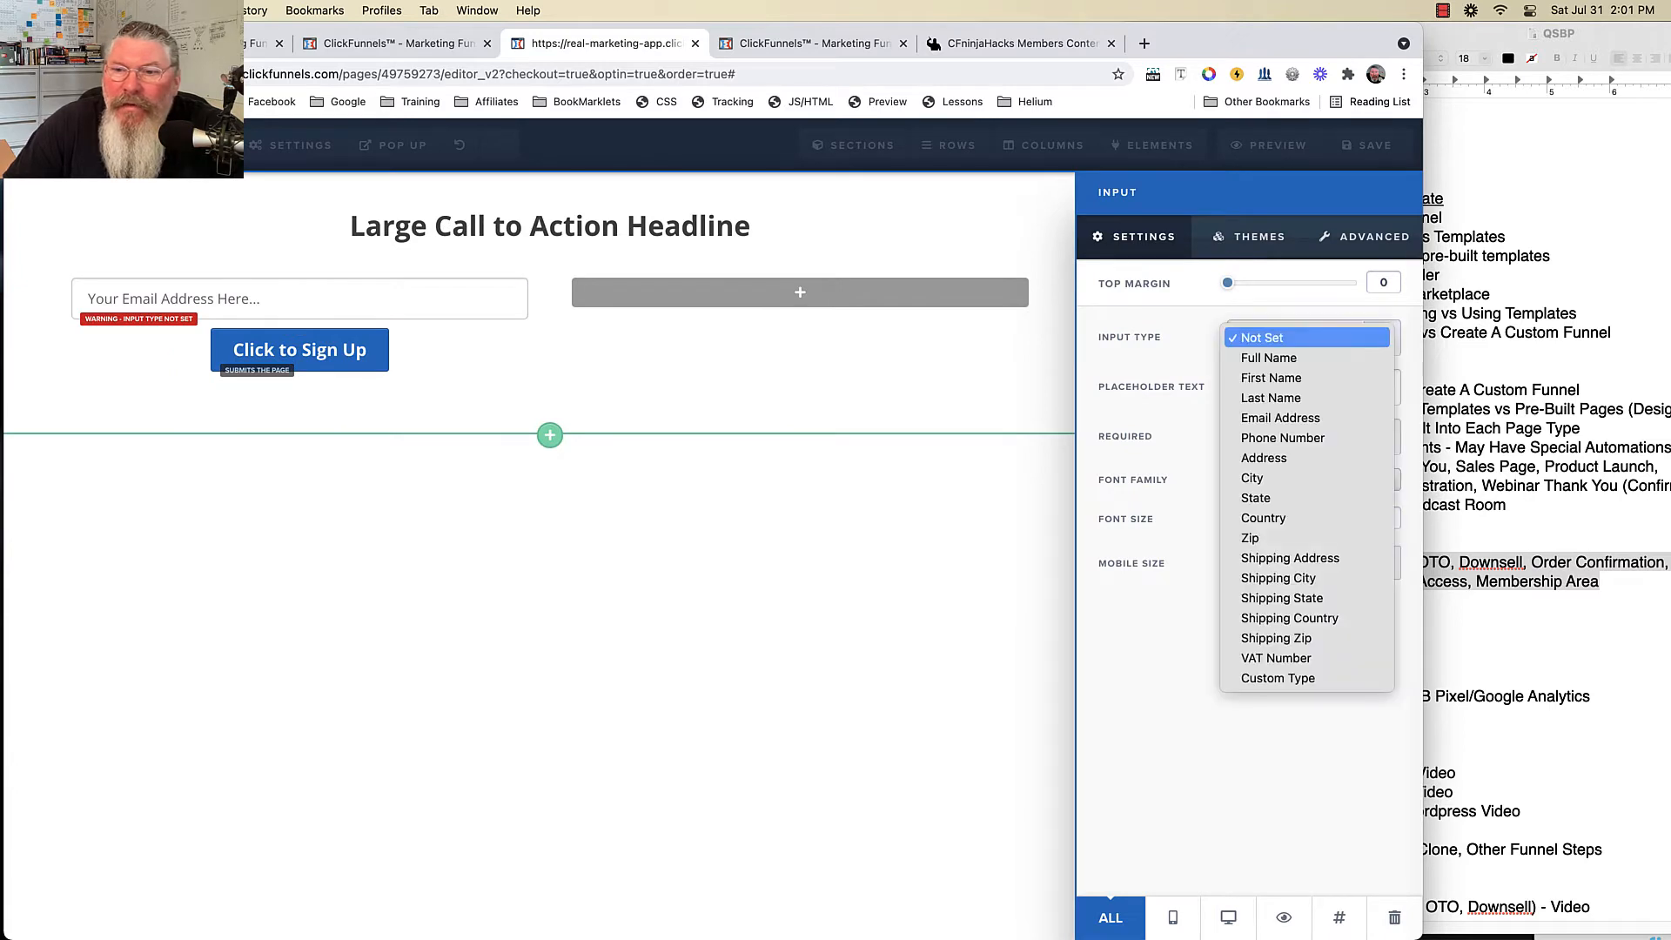
{"action": "left_click", "coordinate": [1280, 418]}
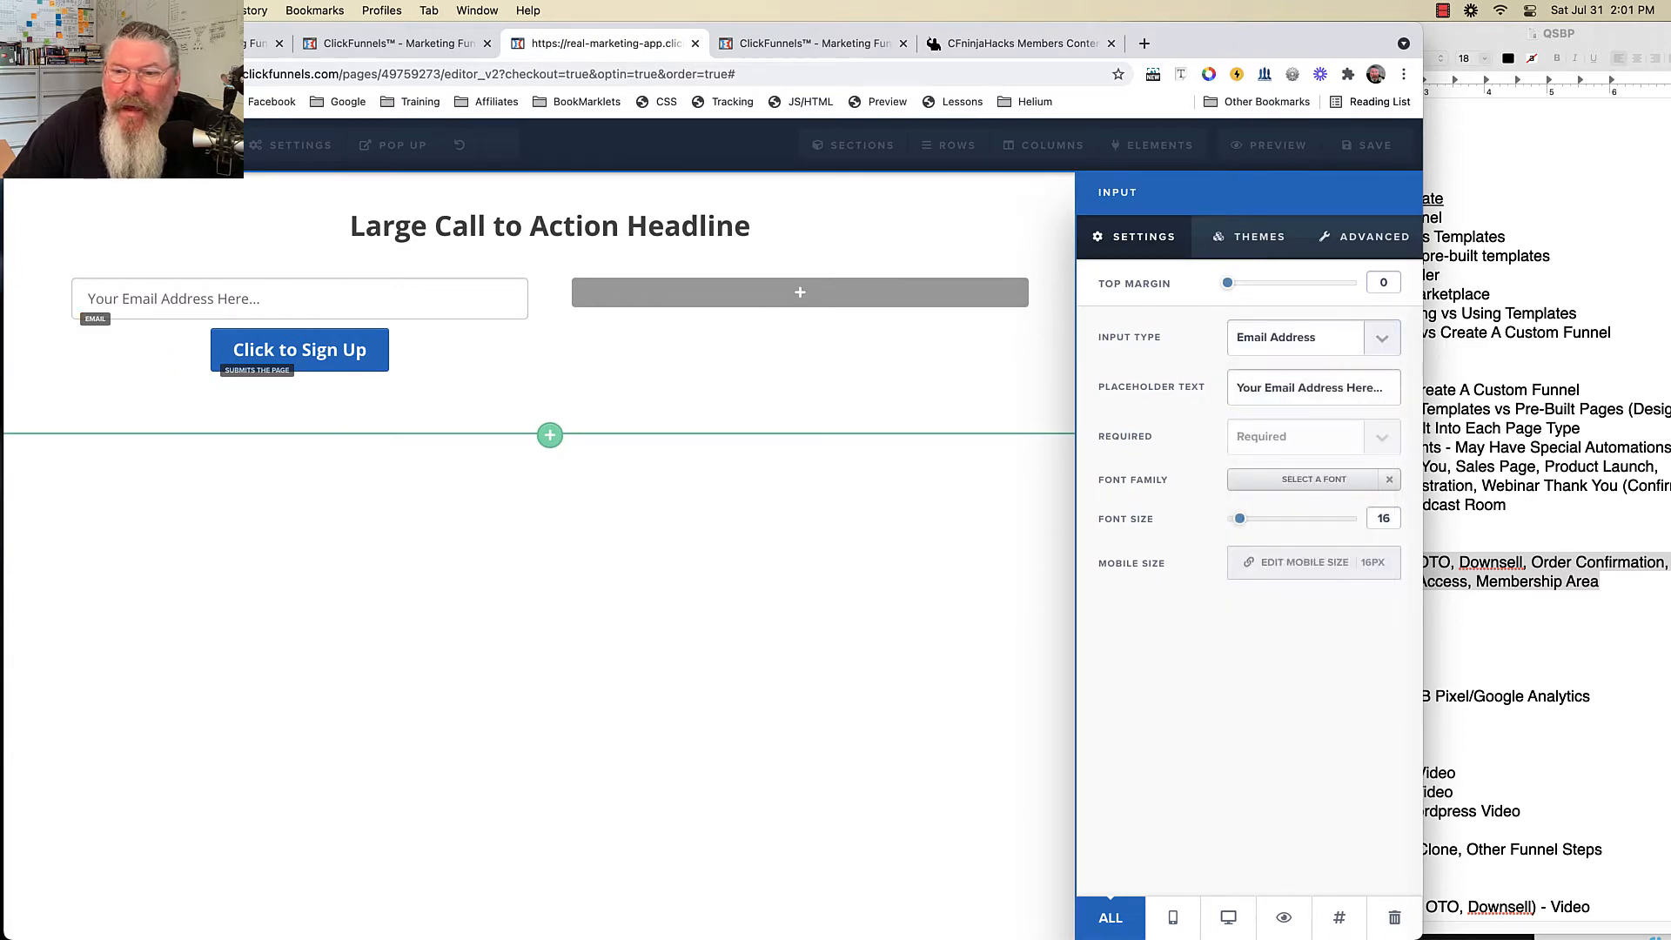
{"action": "left_click", "coordinate": [714, 409]}
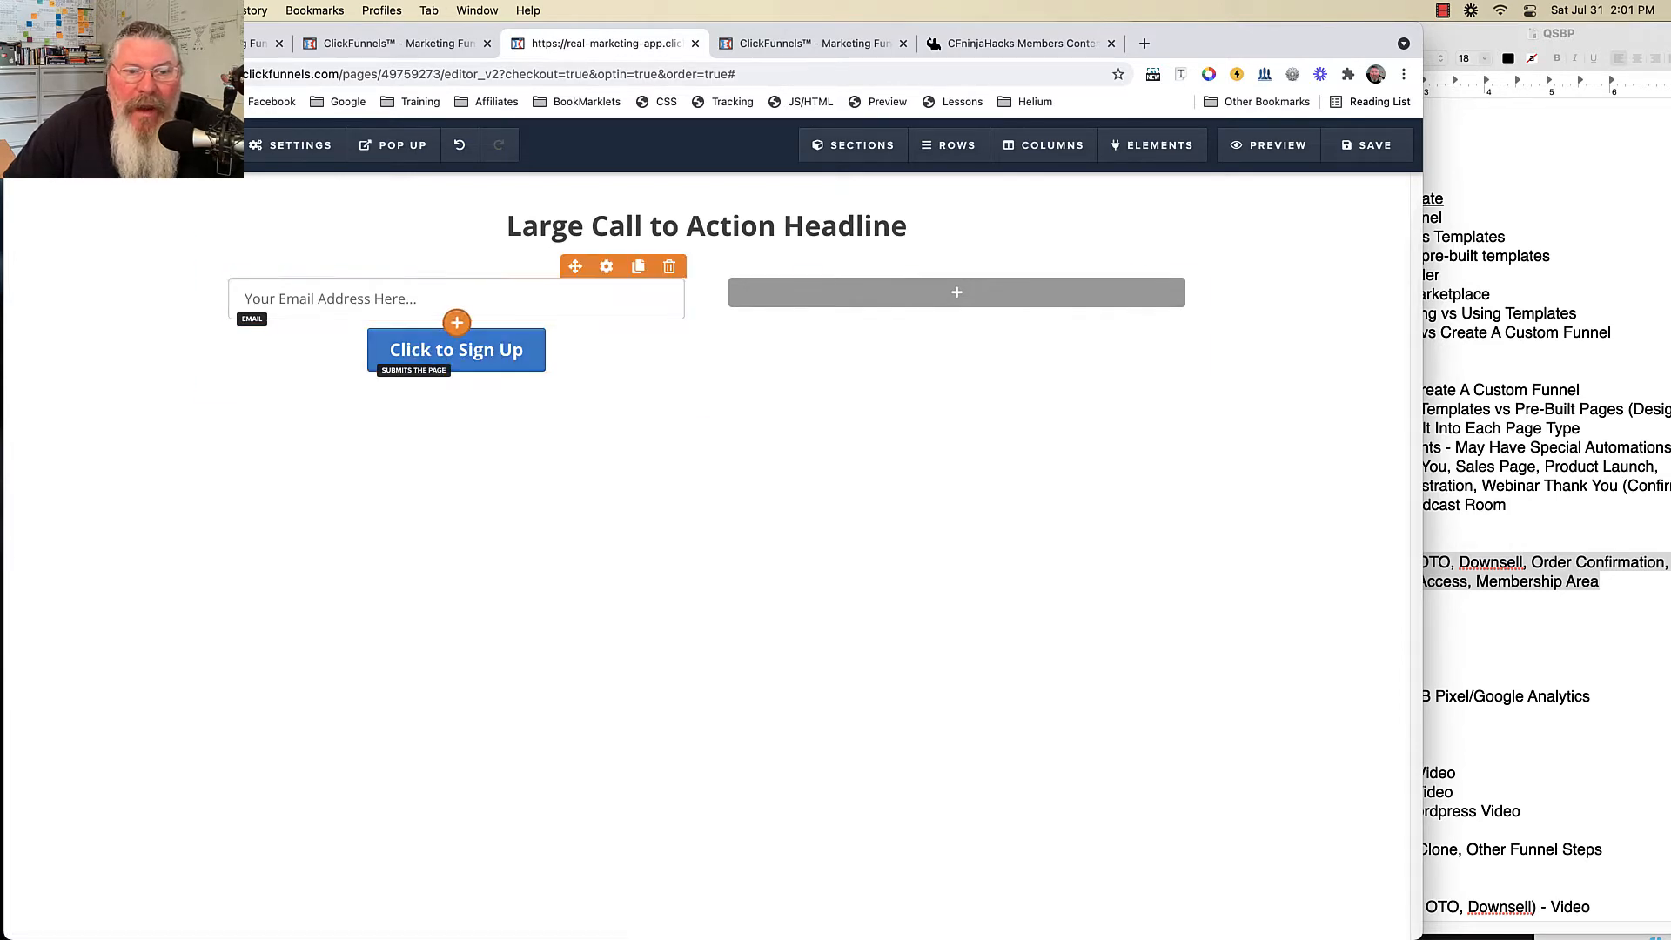
- Place Credit Card fields under the email input and the Apple / Android Pay notice above the button
{"action": "left_click", "coordinate": [458, 321]}
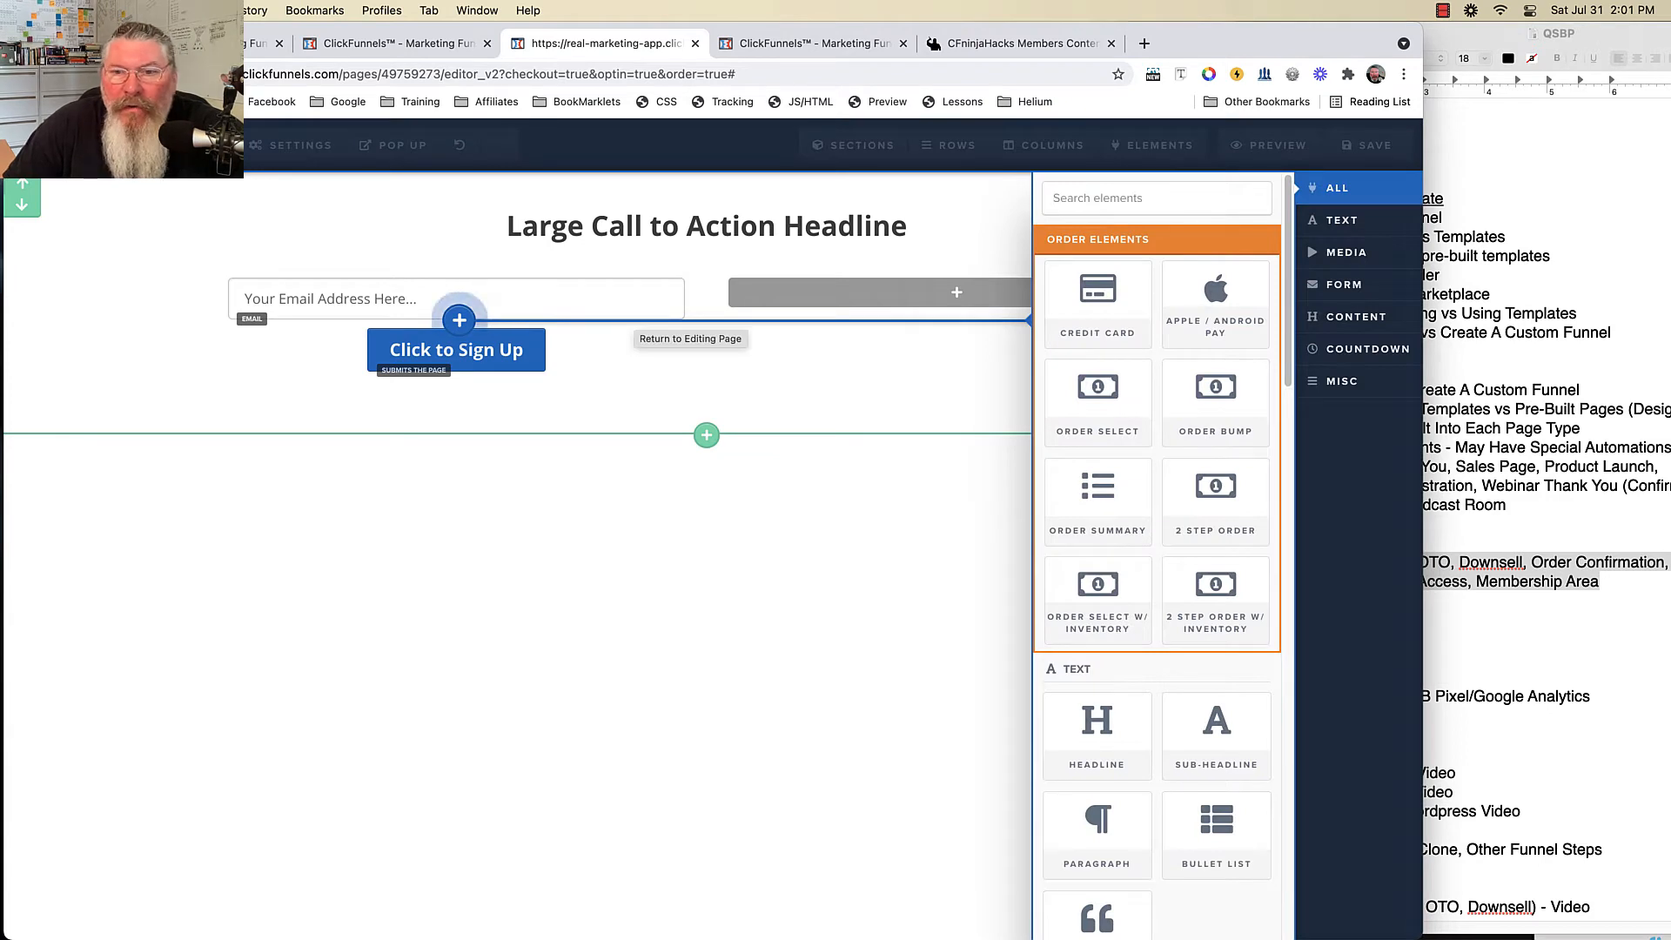
{"action": "left_click_drag", "start_coordinate": [1097, 305], "coordinate": [511, 329]}
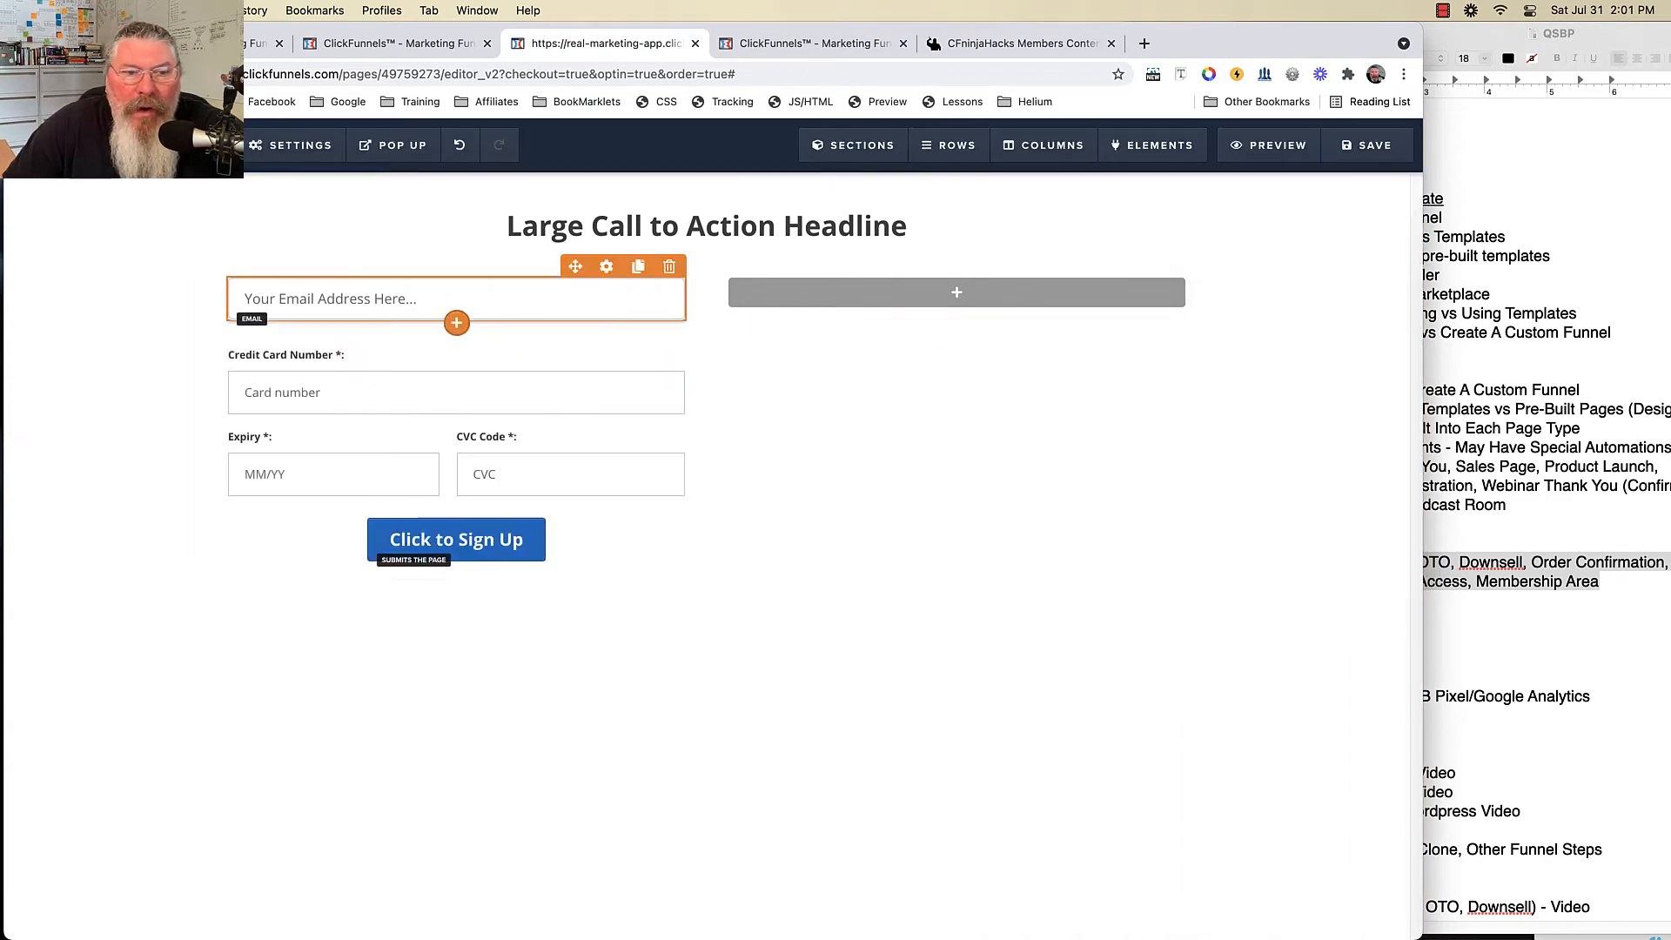
{"action": "left_click", "coordinate": [457, 322]}
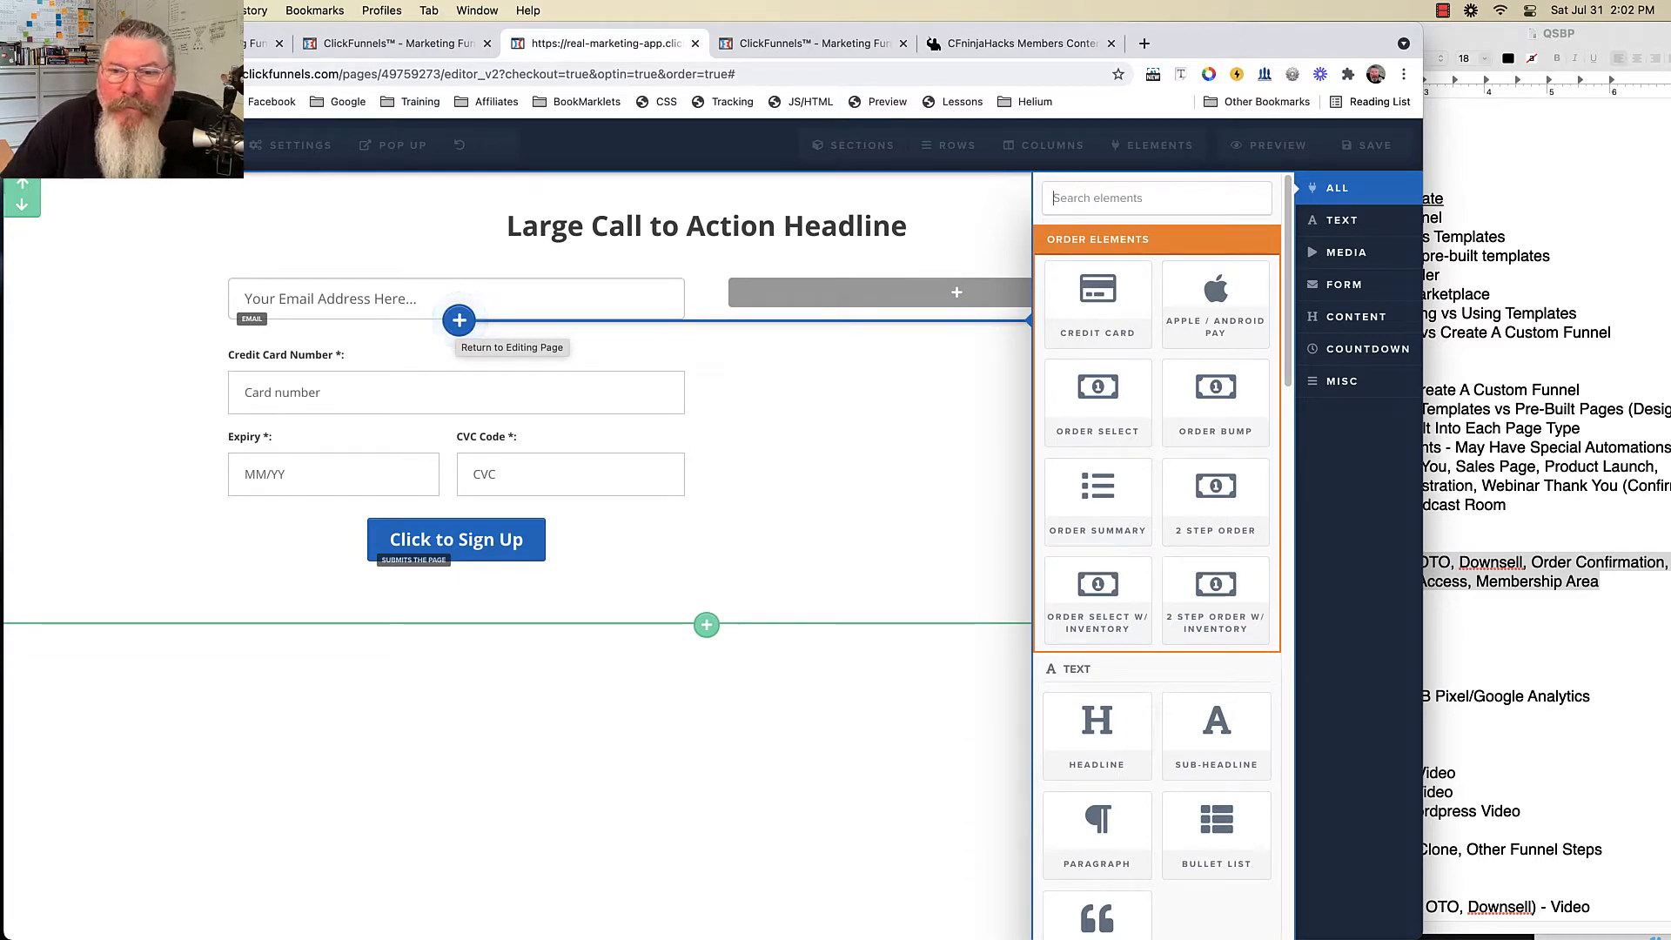
{"action": "left_click_drag", "start_coordinate": [1215, 296], "coordinate": [514, 549]}
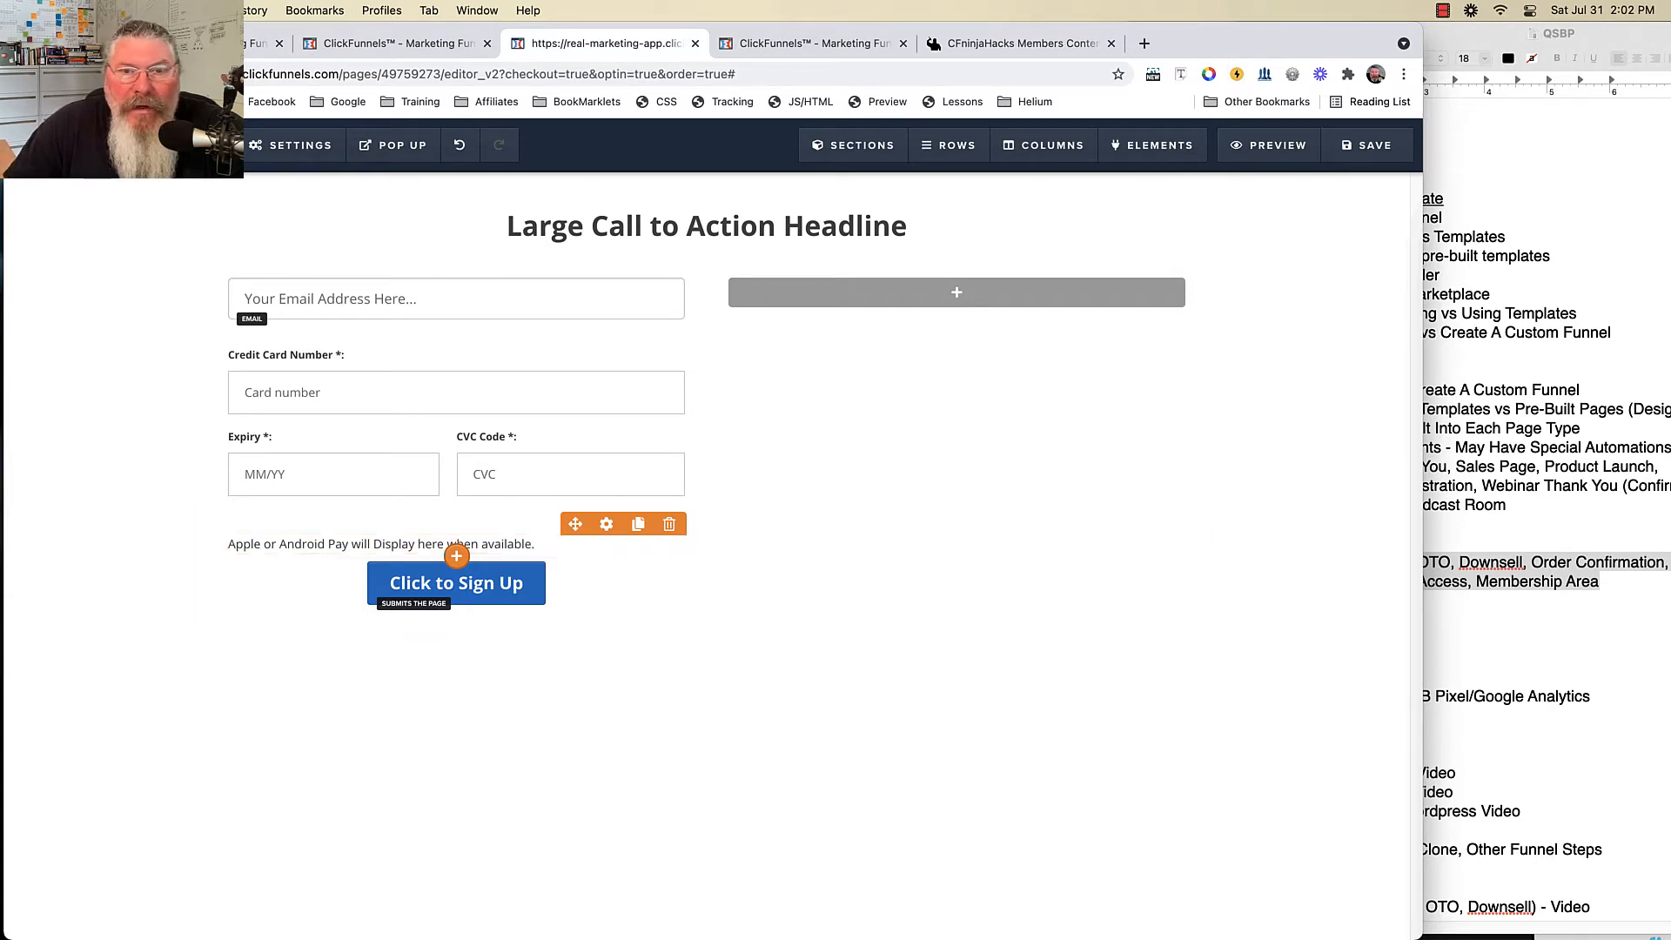
- Update the CMA - Stripe gateway, keeping Apple Pay enabled on its four checked domains
{"action": "left_click", "coordinate": [805, 43]}
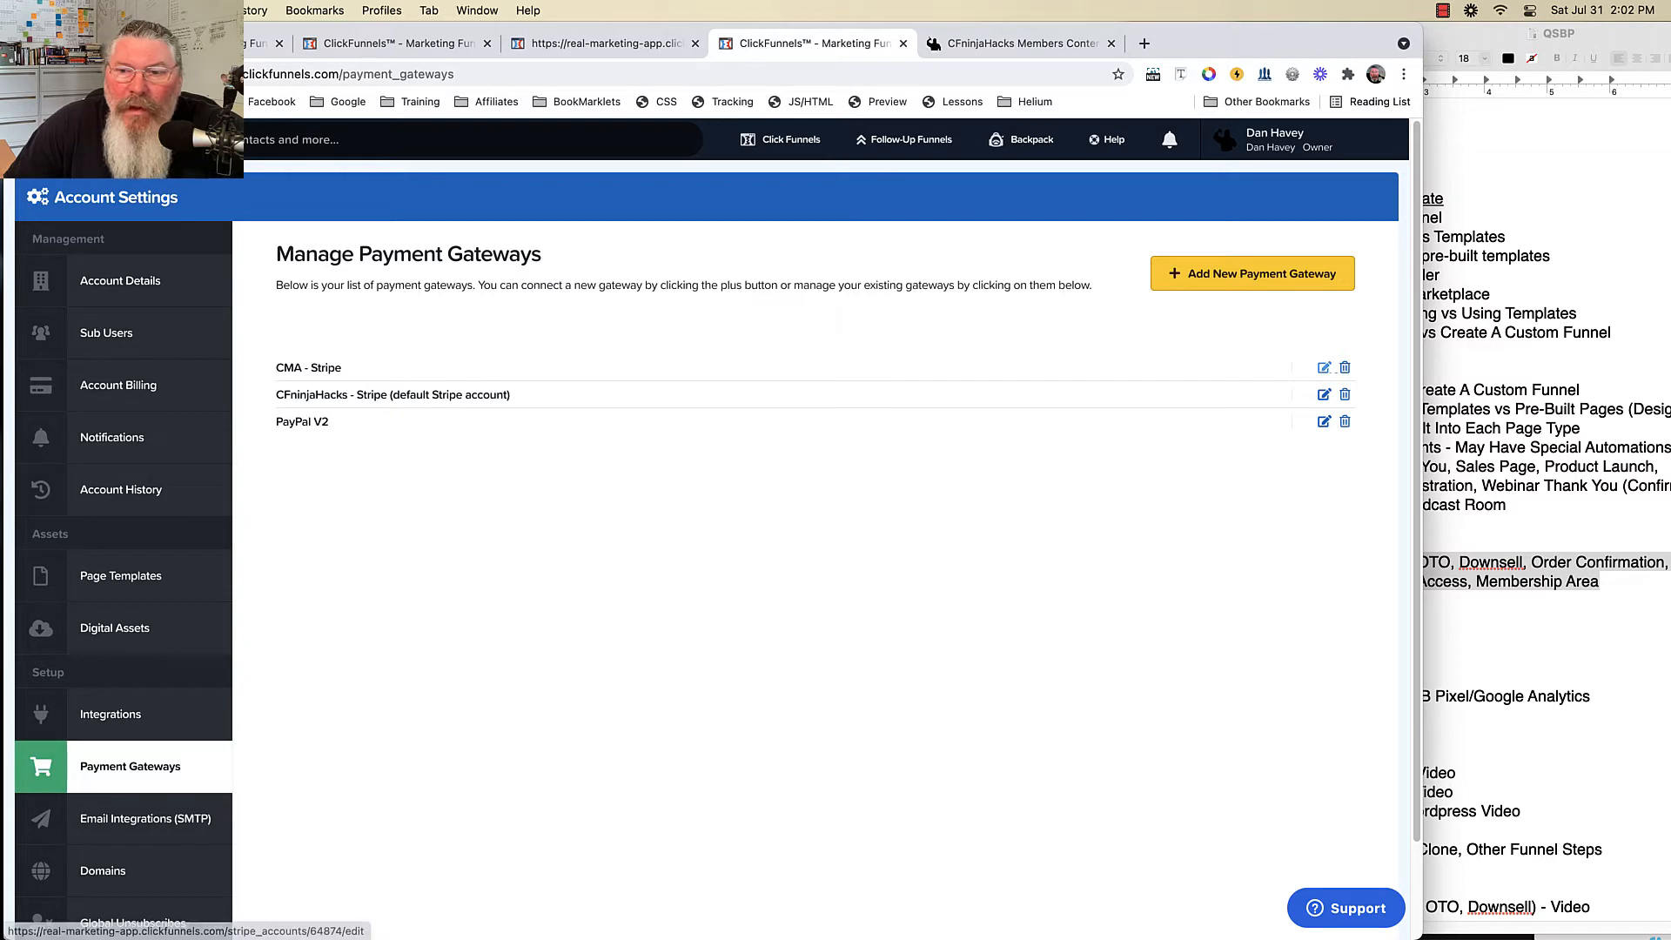
{"action": "left_click", "coordinate": [1323, 368]}
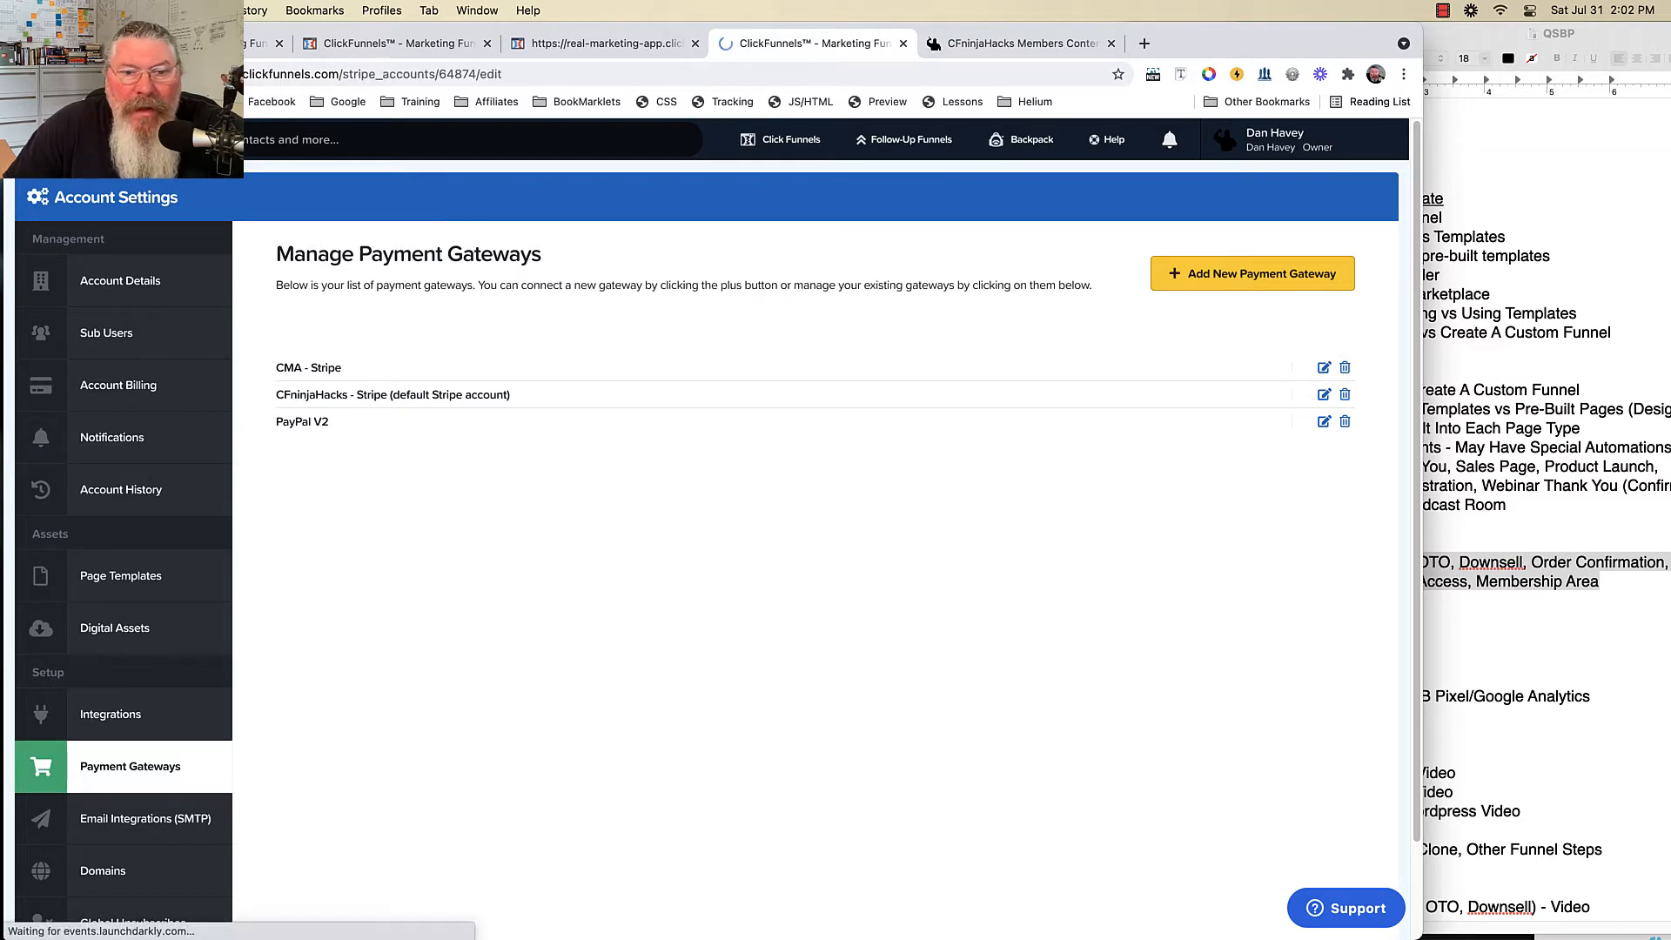
{"action": "scroll", "coordinate": [816, 539], "scroll_direction": "down", "scroll_amount": 1}
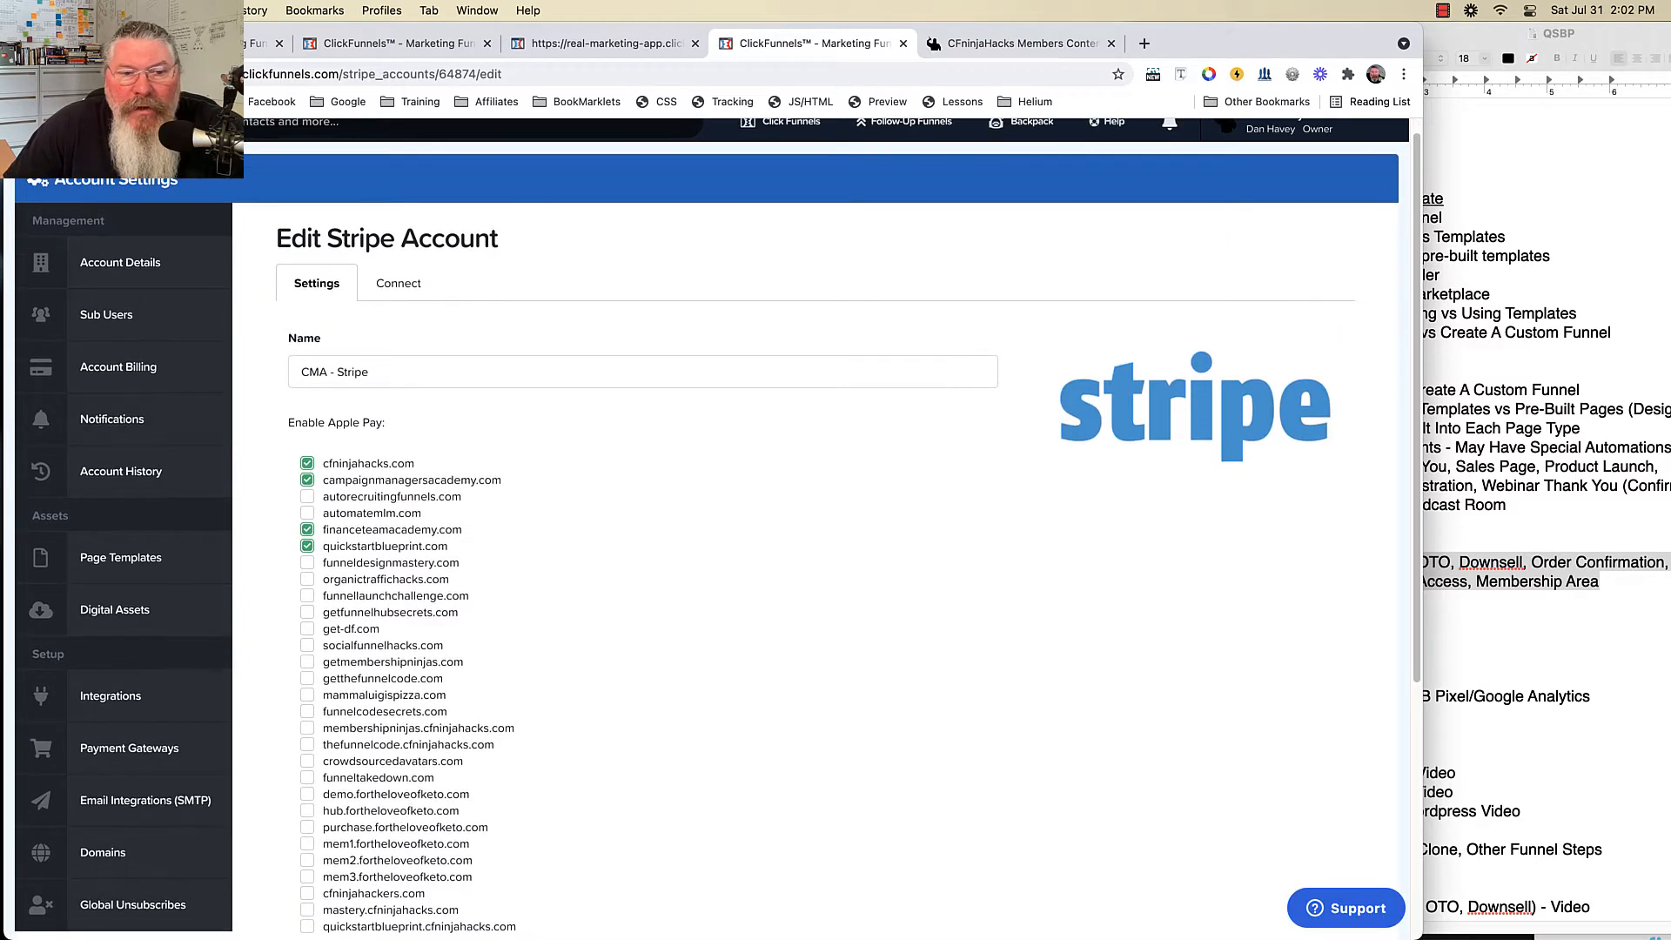
{"action": "scroll", "coordinate": [815, 539], "scroll_direction": "down", "scroll_amount": 2}
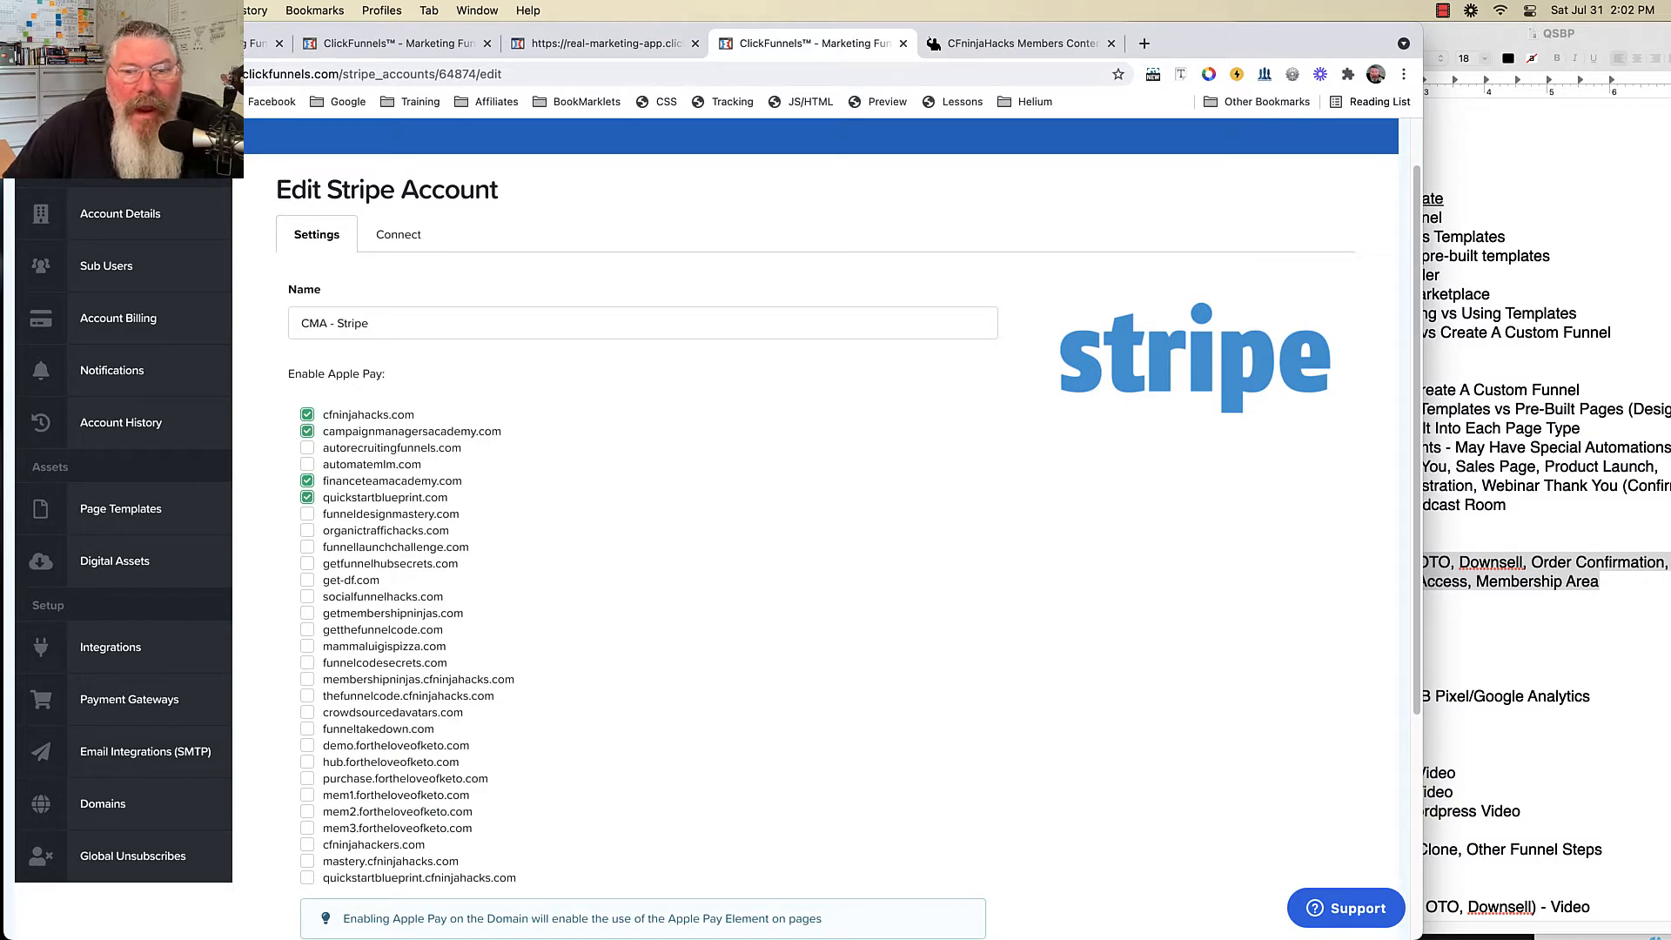
{"action": "scroll", "coordinate": [815, 522], "scroll_direction": "down", "scroll_amount": 8}
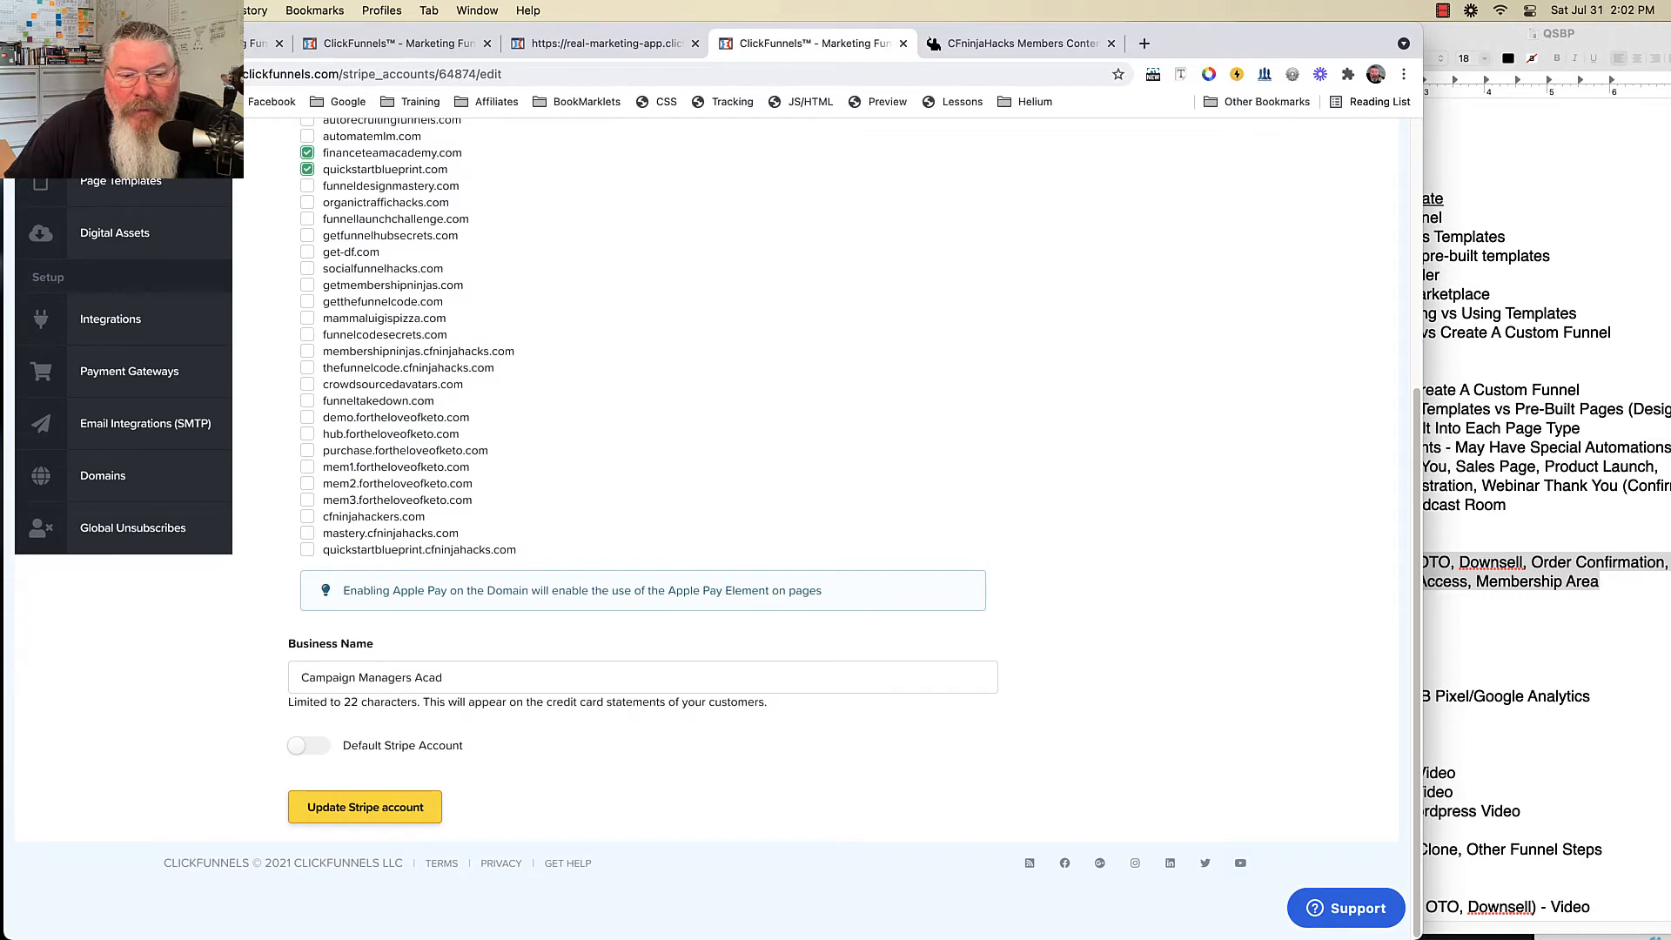
{"action": "left_click", "coordinate": [365, 807]}
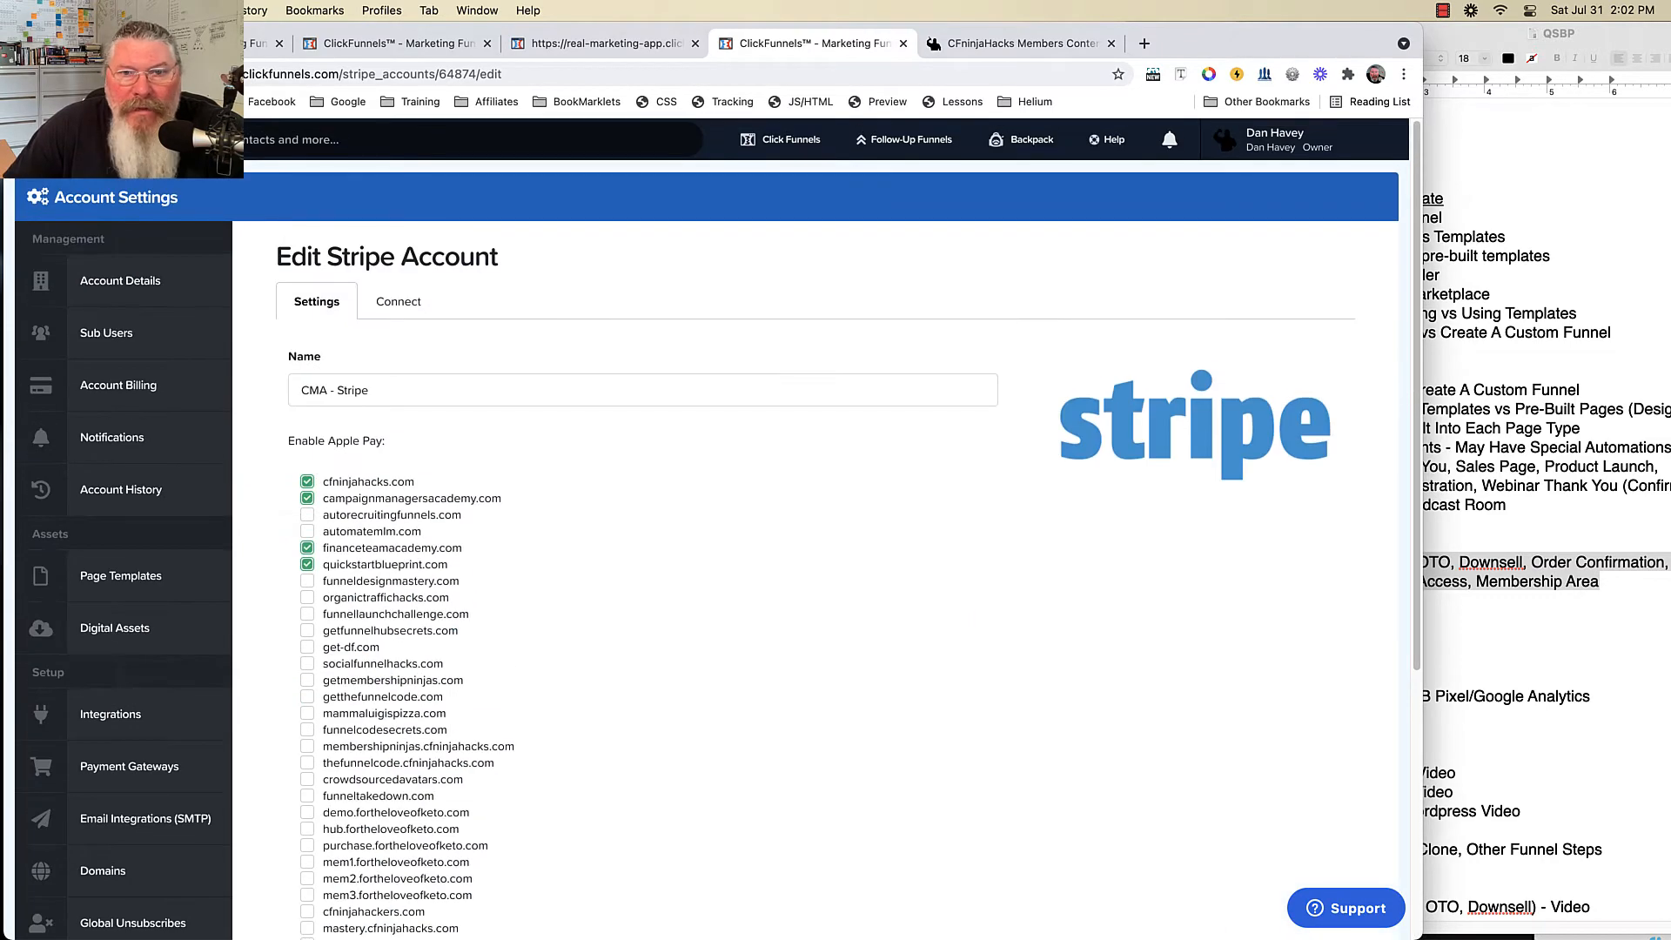
- Read through the Payment Gateways - Stripe lesson, then return to the Stripe account settings
{"action": "left_click", "coordinate": [1018, 42]}
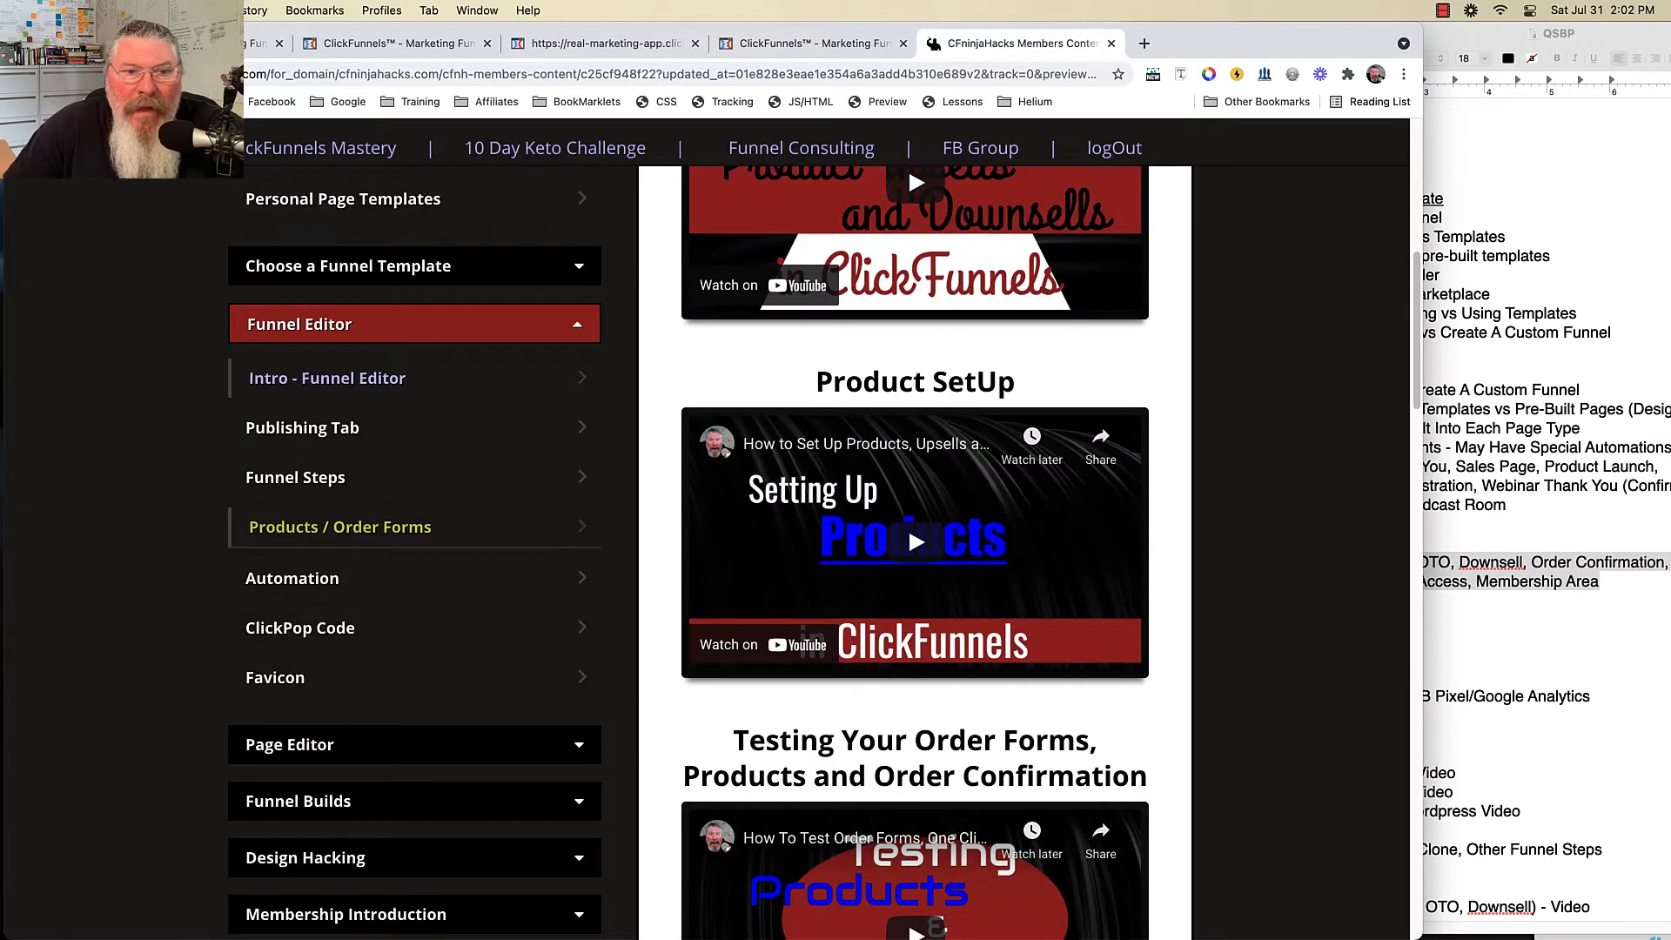
{"action": "scroll", "coordinate": [414, 523], "scroll_direction": "up", "scroll_amount": 5}
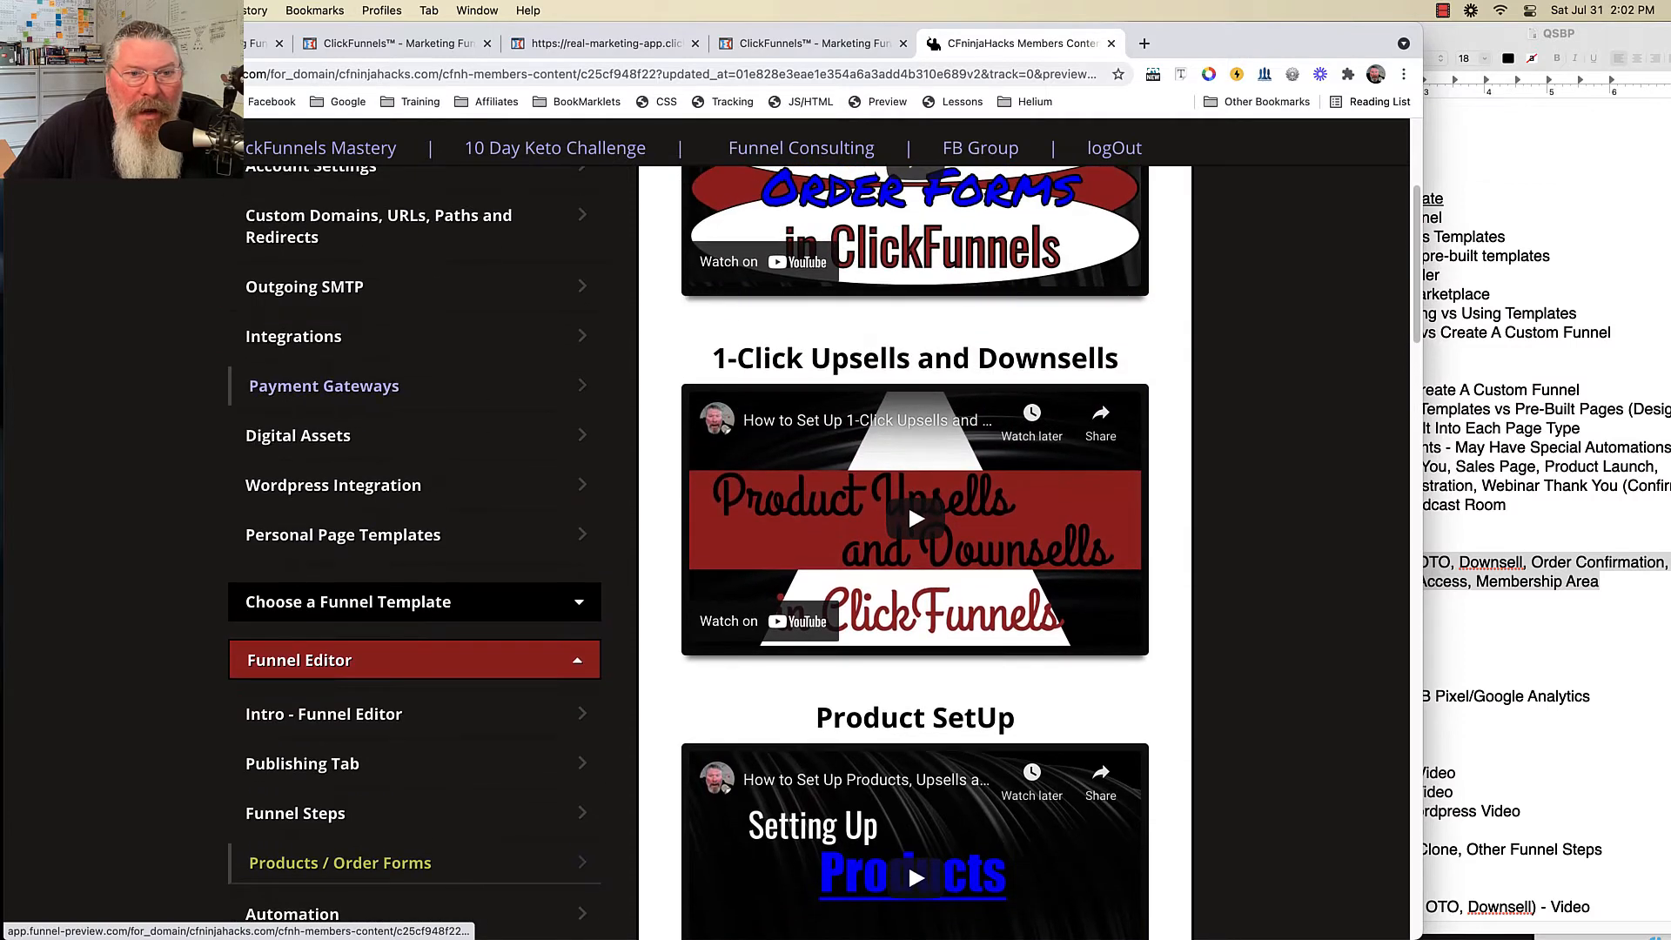
{"action": "left_click", "coordinate": [322, 388]}
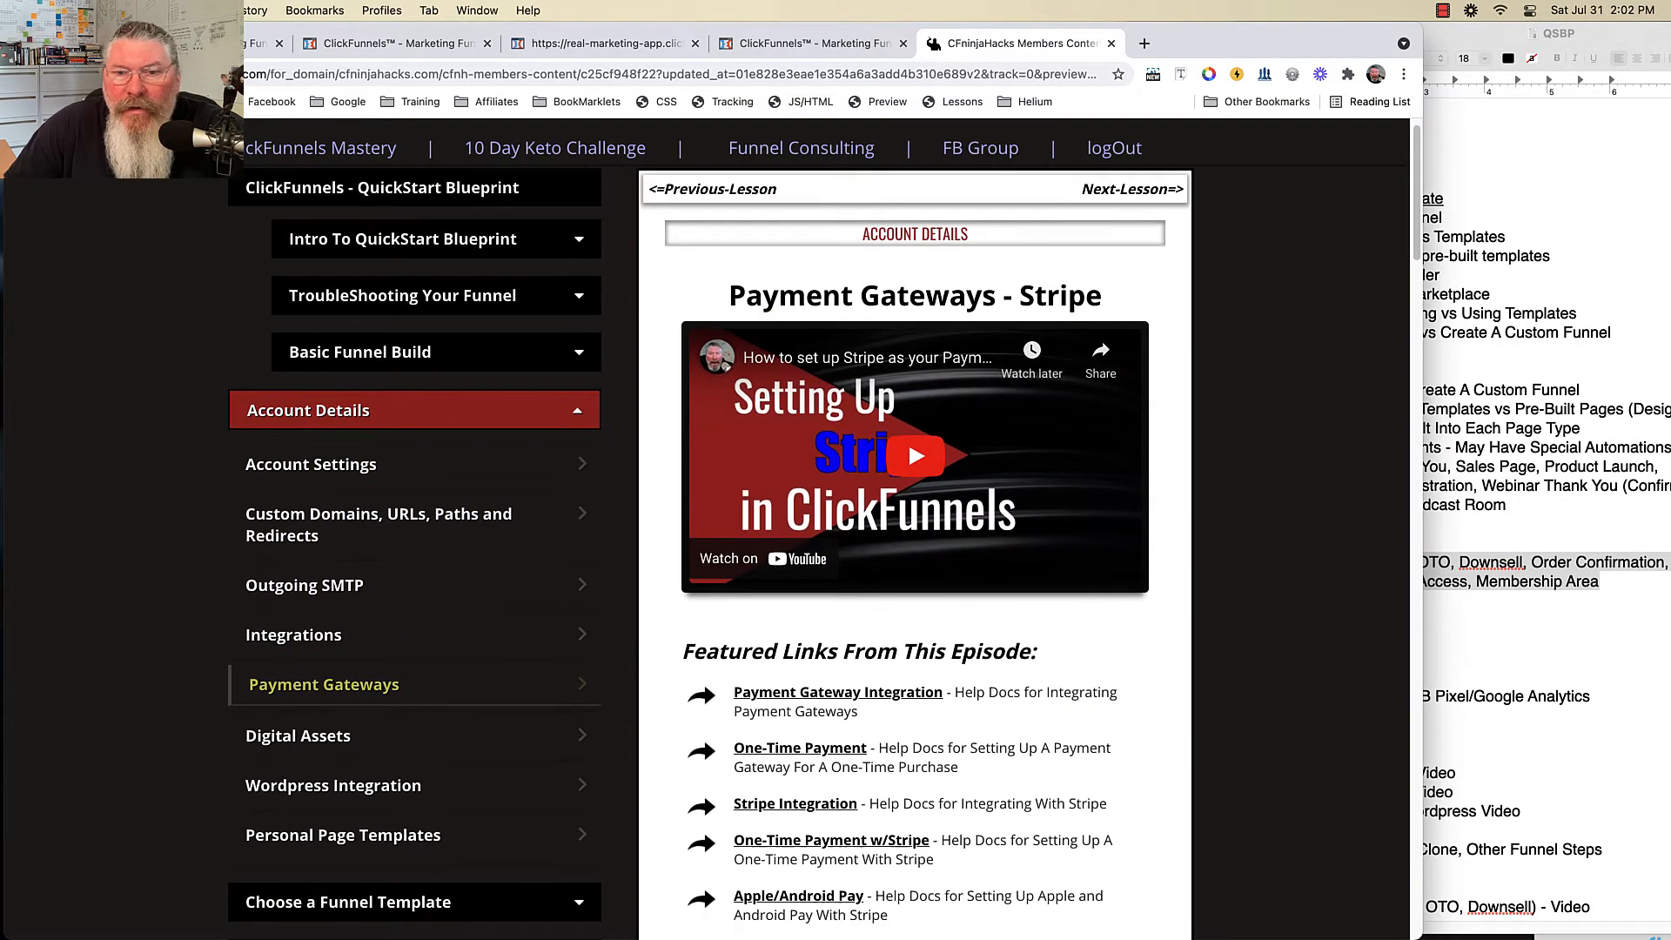
{"action": "scroll", "coordinate": [823, 549], "scroll_direction": "down", "scroll_amount": 10}
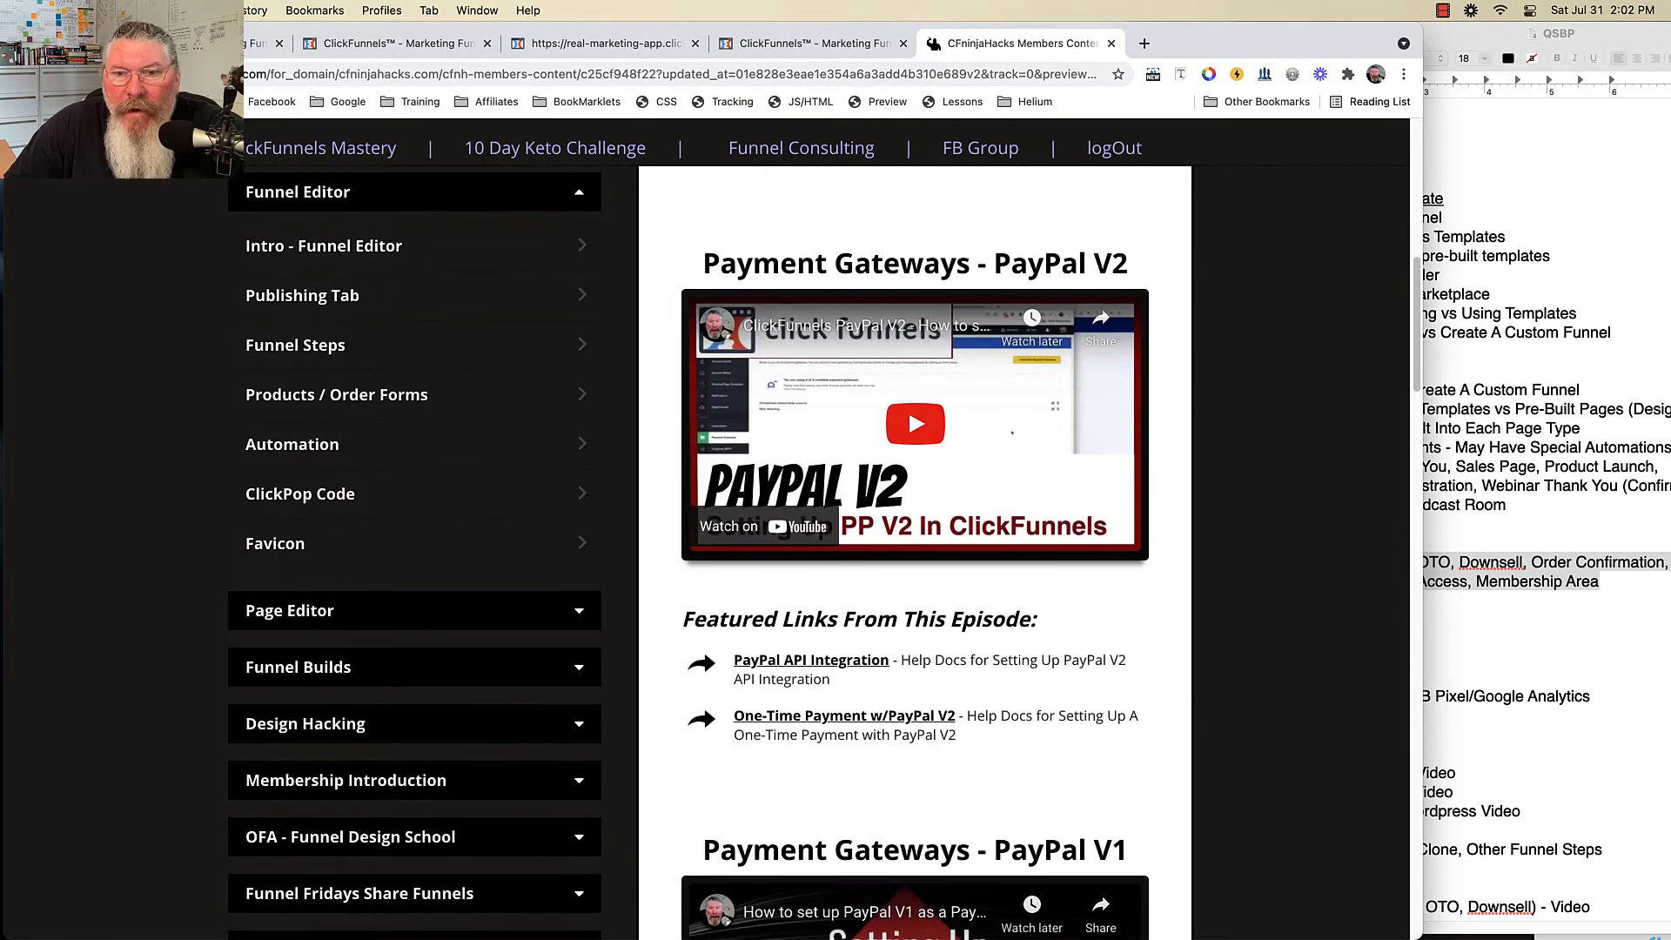
{"action": "scroll", "coordinate": [823, 548], "scroll_direction": "down", "scroll_amount": 11}
{"action": "scroll", "coordinate": [823, 548], "scroll_direction": "up", "scroll_amount": 20}
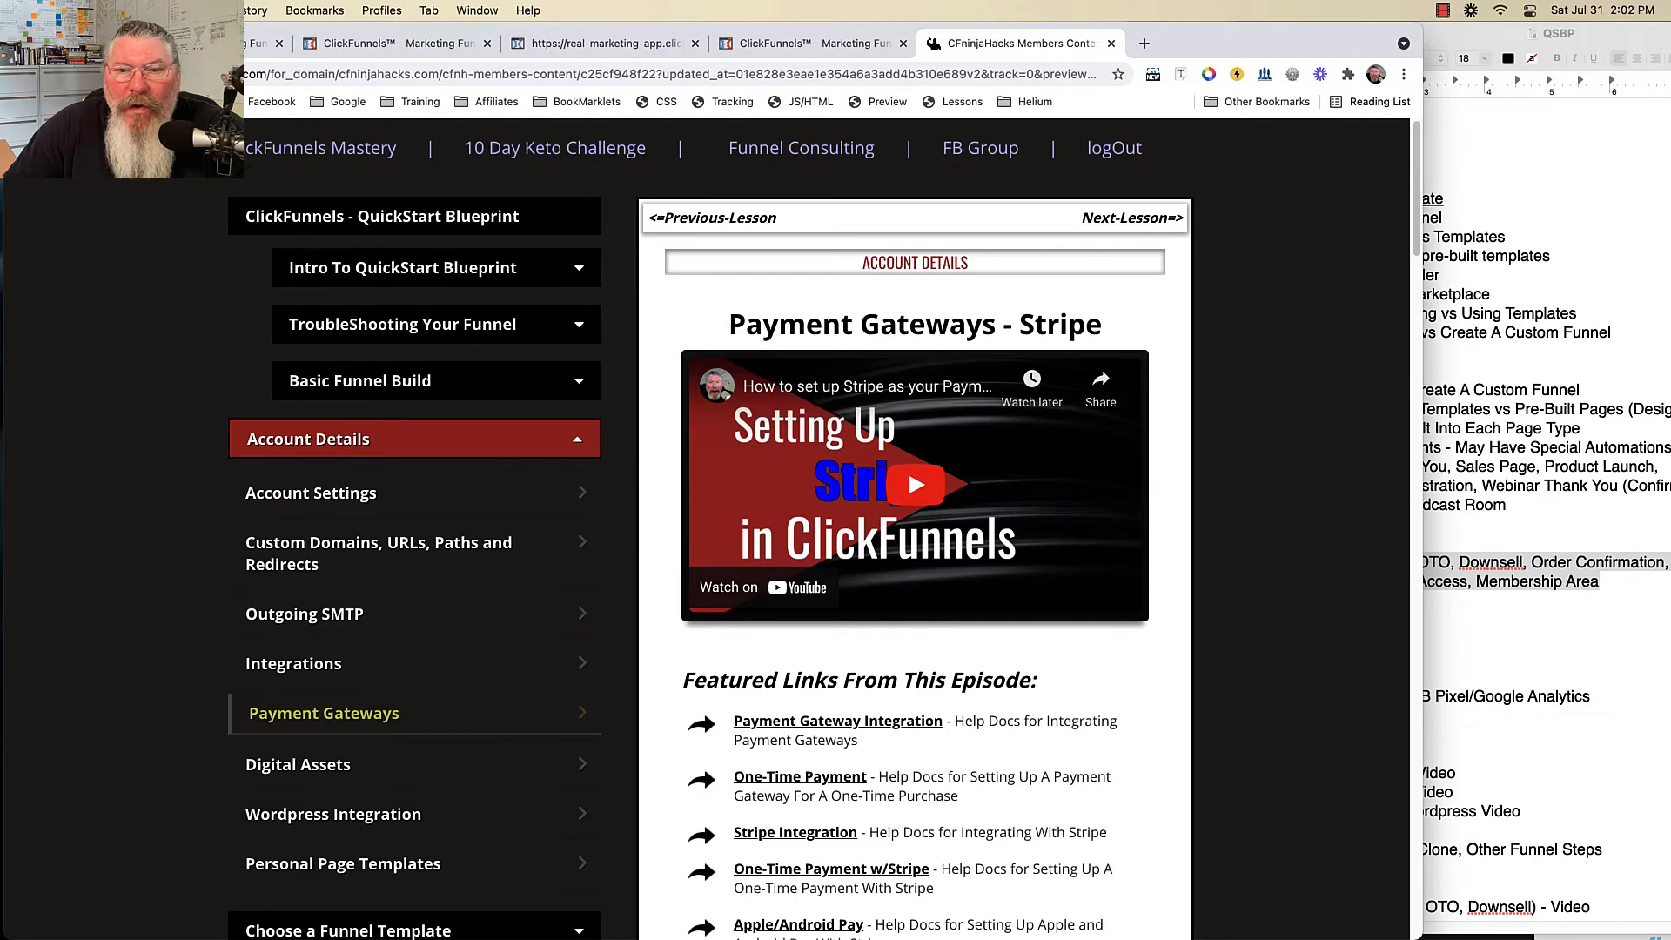
{"action": "left_click", "coordinate": [826, 43]}
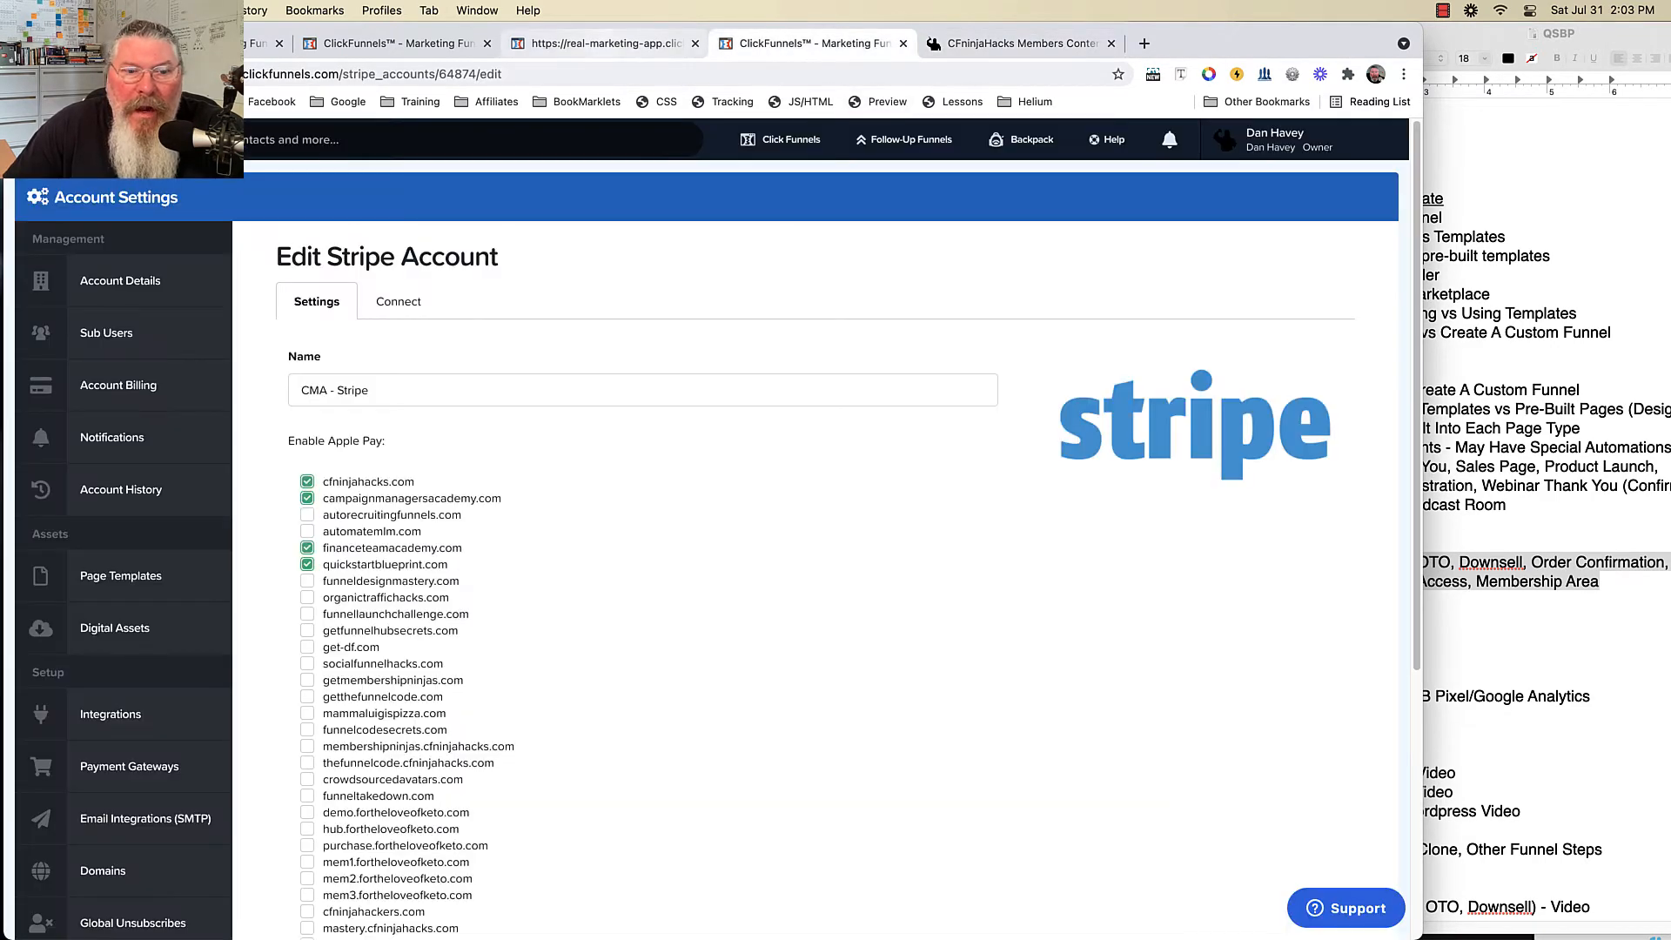
- Compare the order form editor with the Stripe Apple Pay settings, finishing on the editor
{"action": "left_click", "coordinate": [609, 44]}
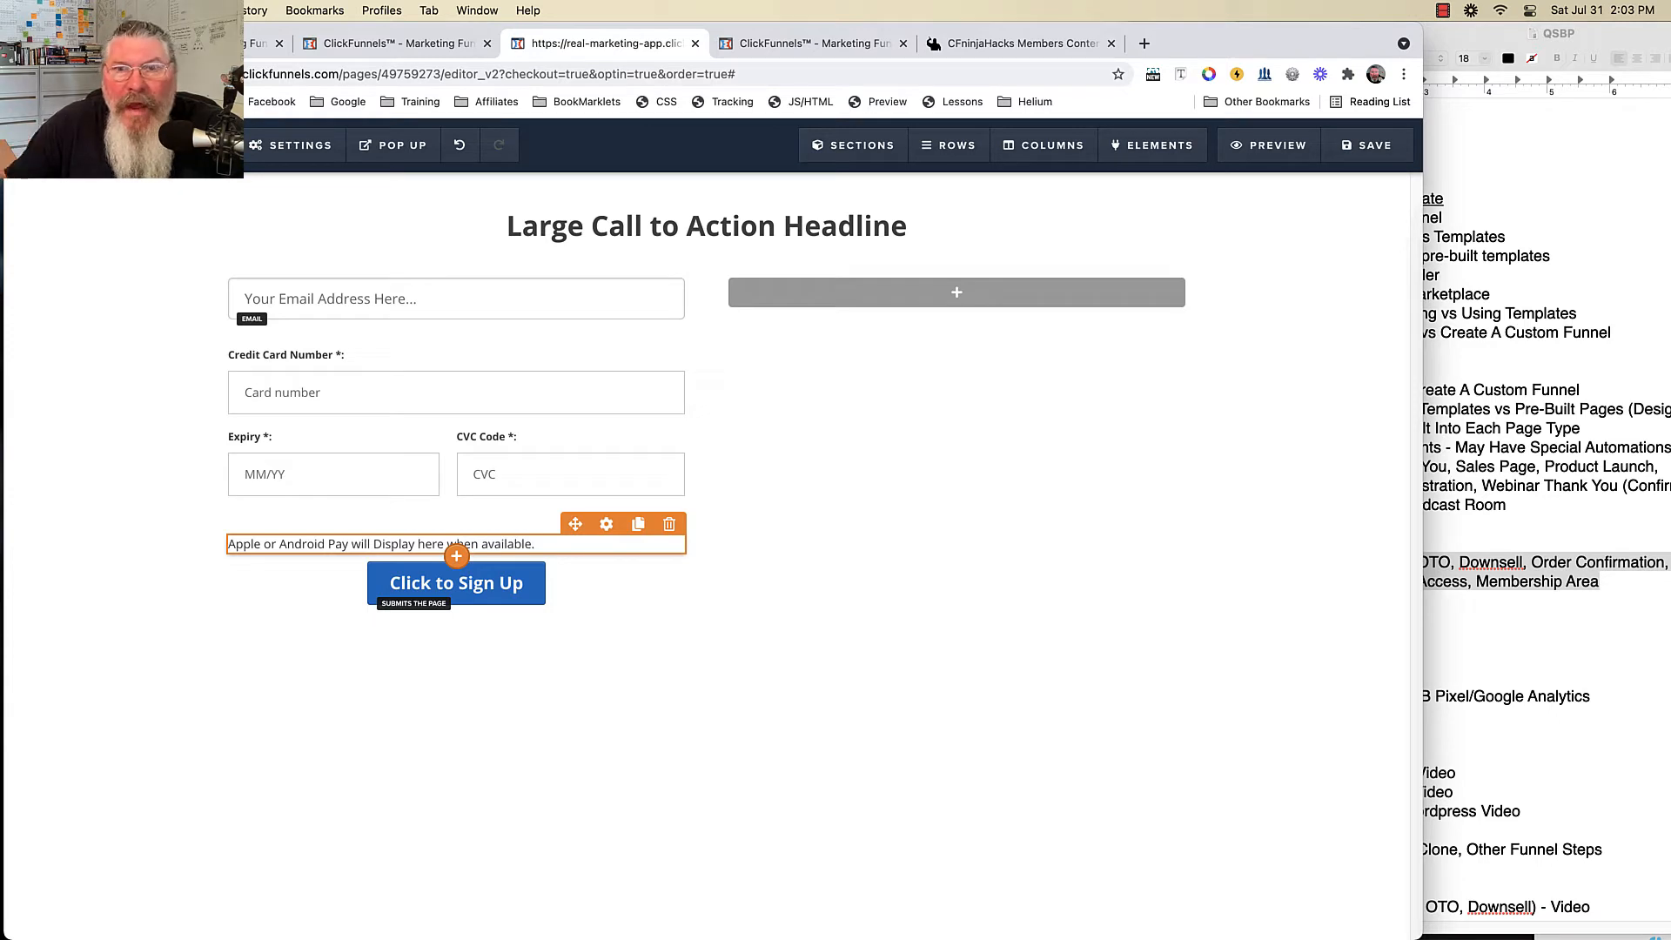
{"action": "left_click", "coordinate": [813, 43]}
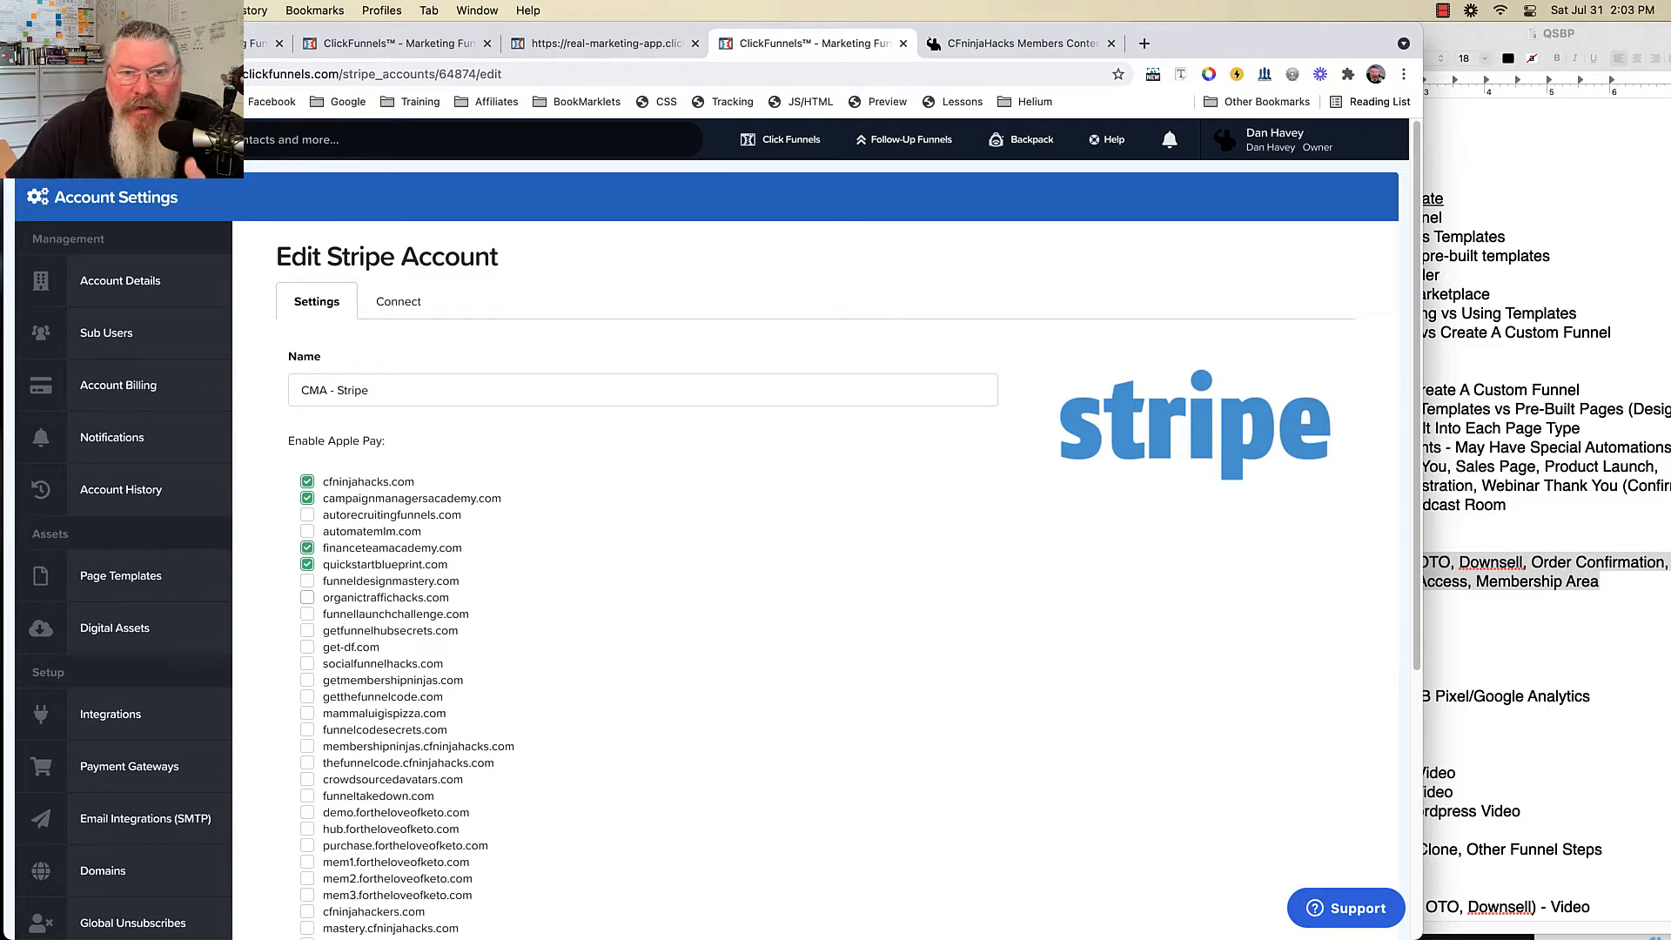
{"action": "left_click", "coordinate": [606, 44]}
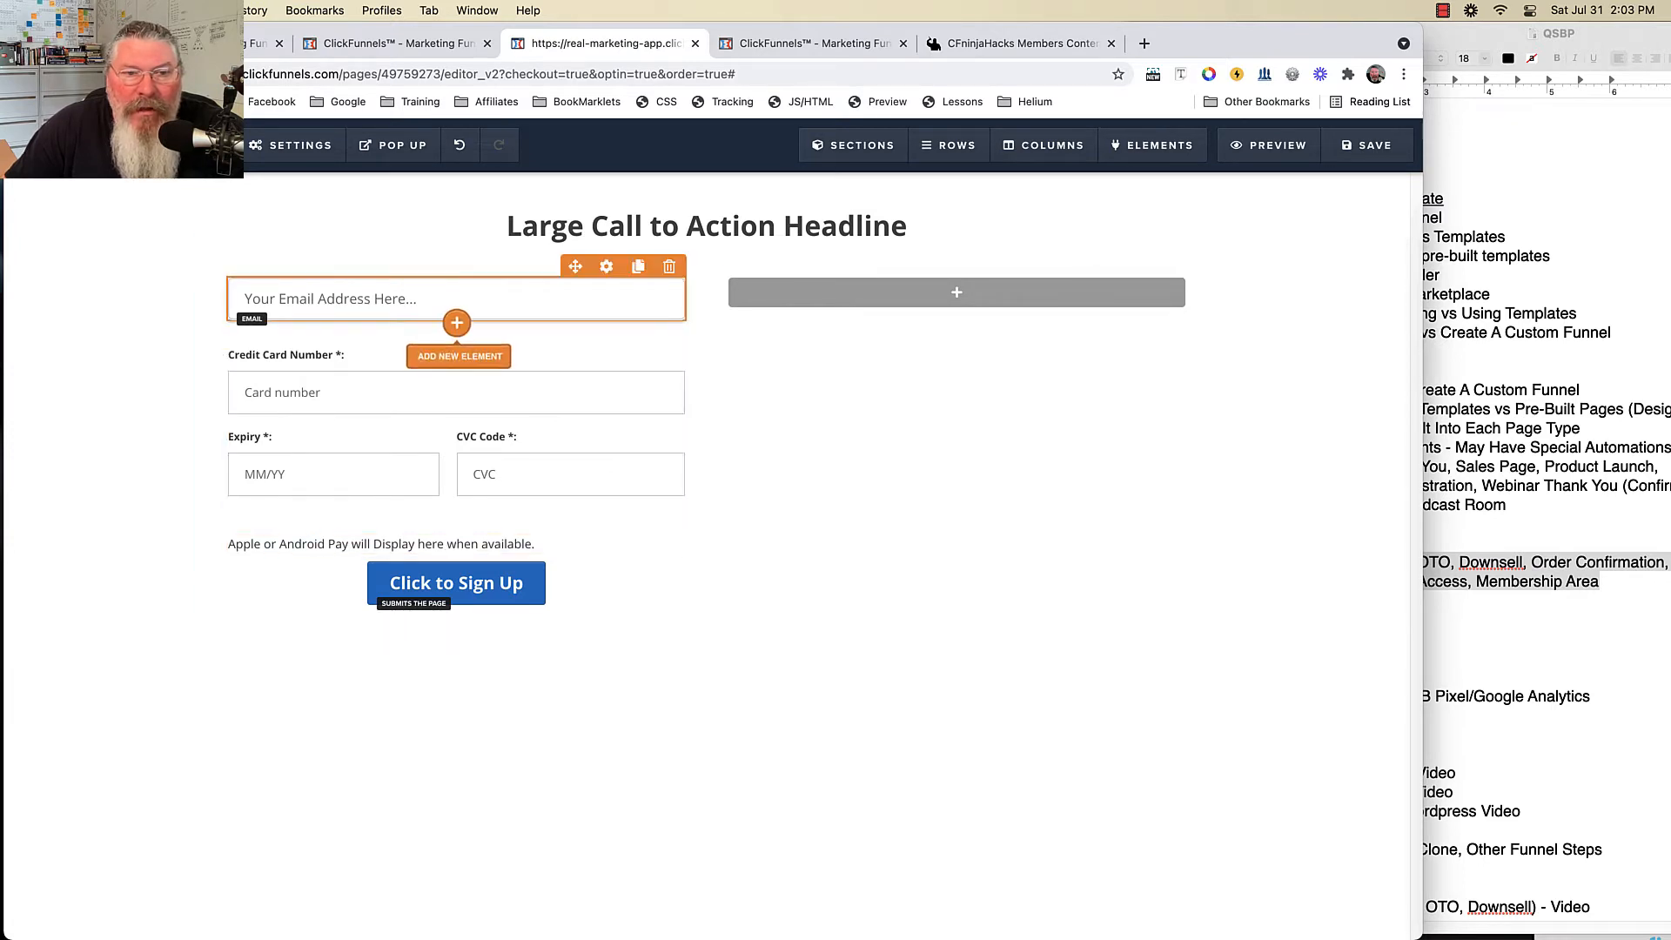
- Add an Order Select product table and place it above the email field
{"action": "left_click", "coordinate": [457, 322]}
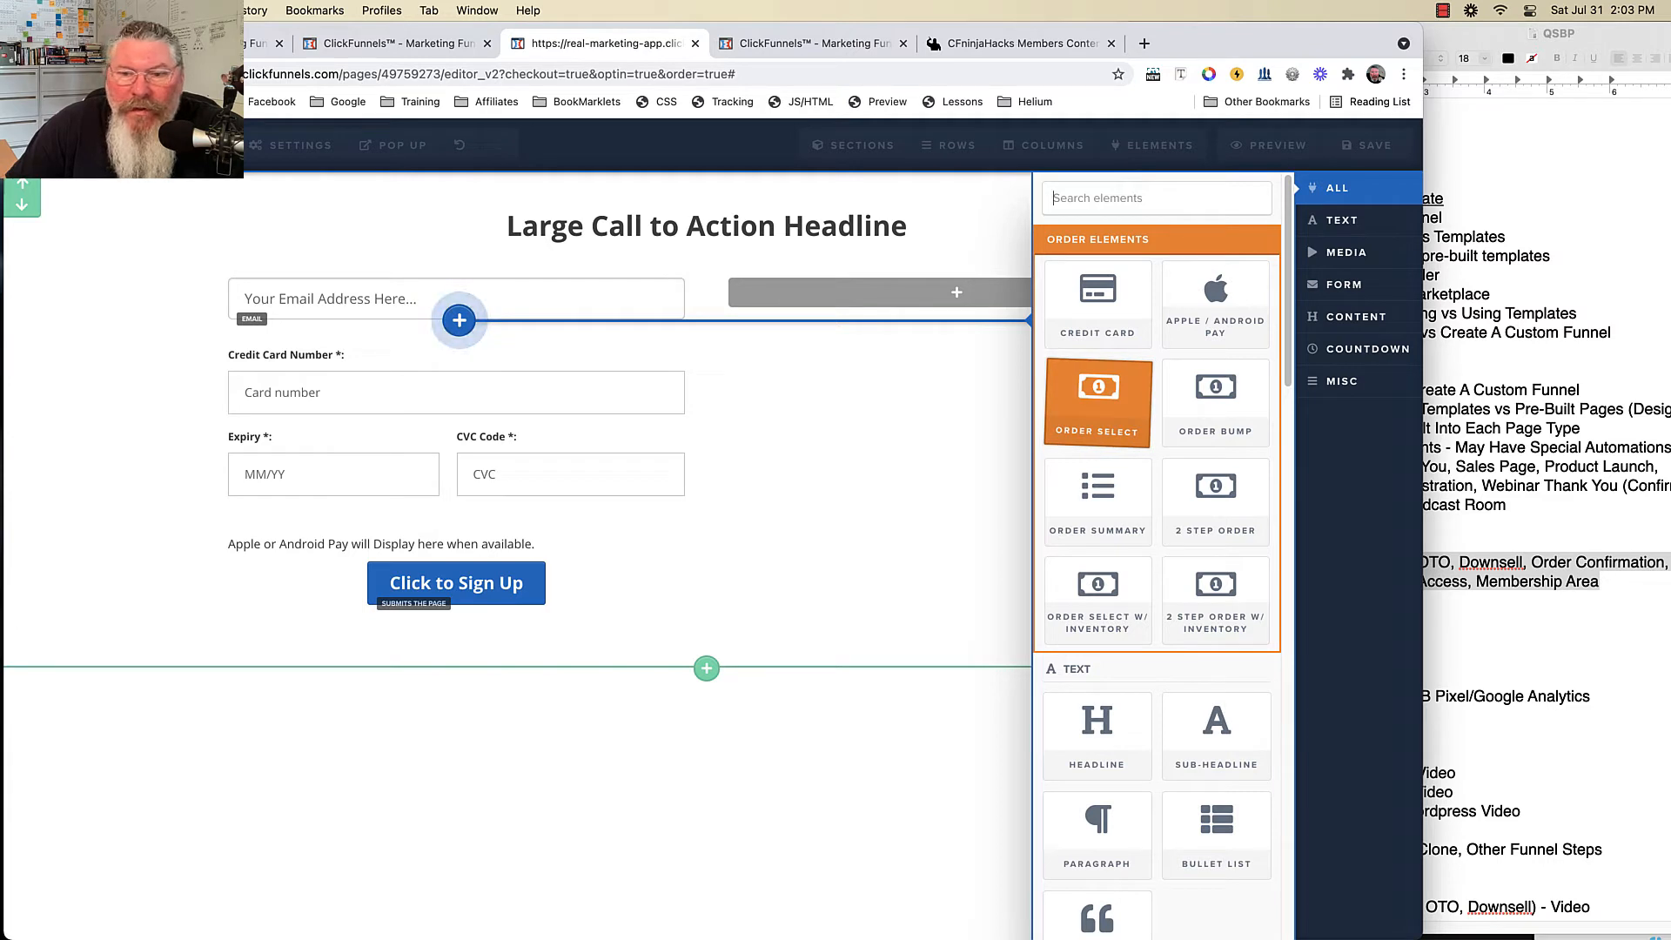
{"action": "mouse_move", "coordinate": [1098, 403]}
{"action": "left_mouse_down"}
{"action": "mouse_move", "coordinate": [720, 354]}
{"action": "mouse_move", "coordinate": [456, 307]}
{"action": "mouse_move", "coordinate": [451, 290]}
{"action": "mouse_move", "coordinate": [441, 327]}
{"action": "left_mouse_up"}
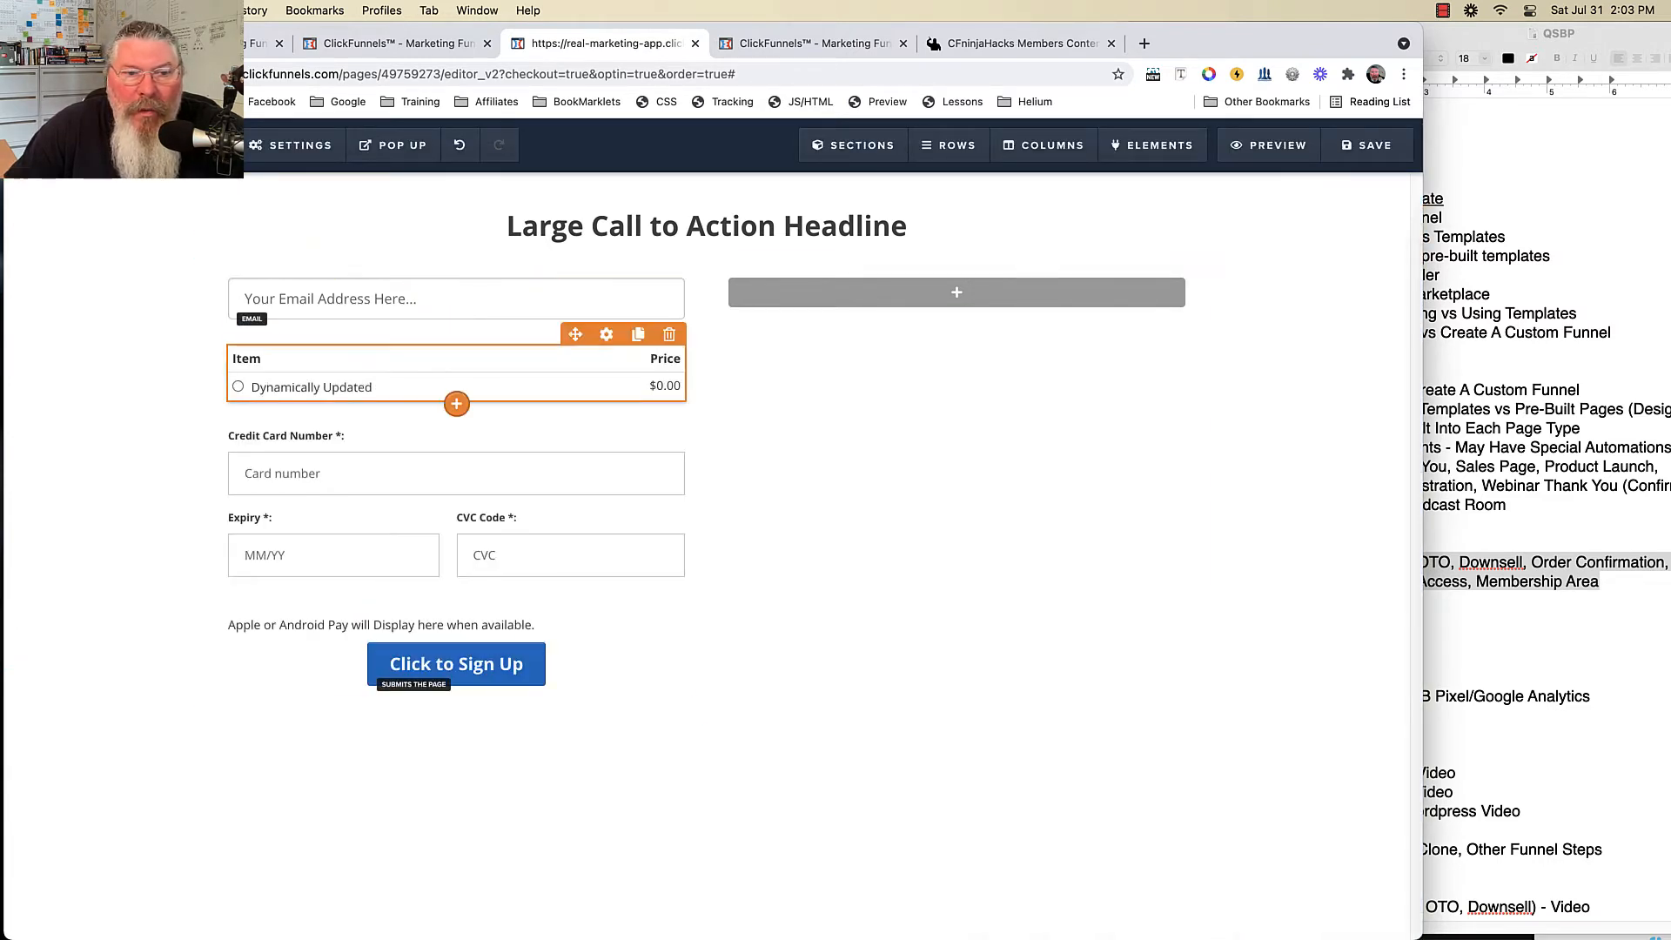
{"action": "left_click_drag", "start_coordinate": [575, 335], "coordinate": [425, 301]}
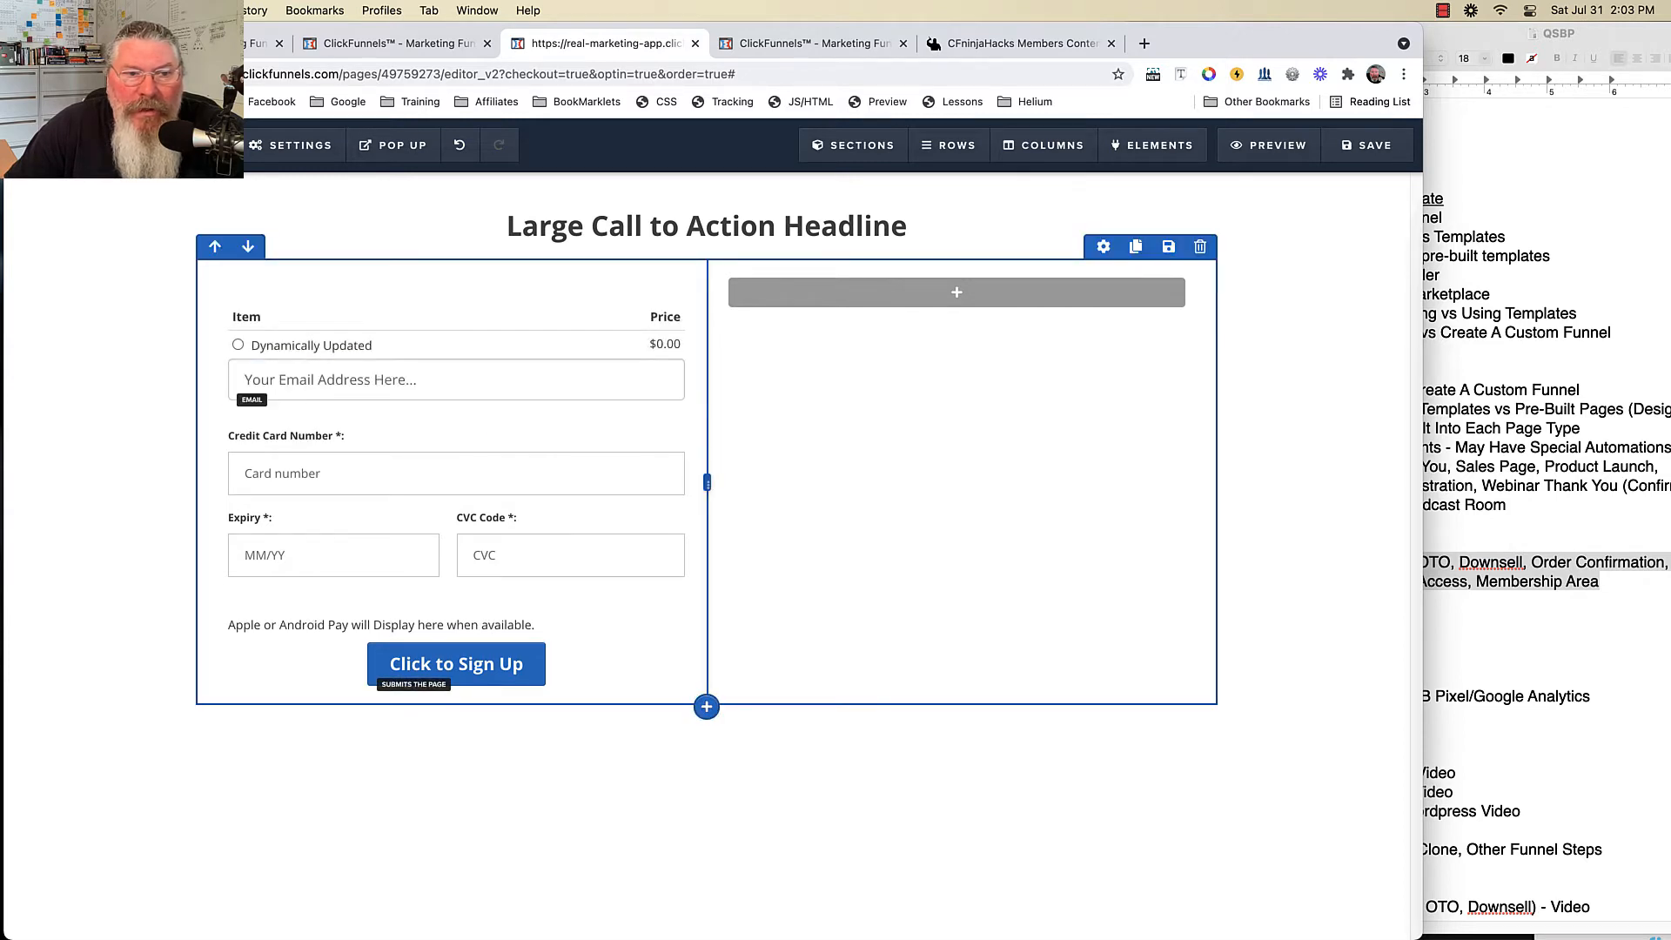
- Give the email field a 20 px top margin, then add an Order Select w/ Inventory table
{"action": "left_click", "coordinate": [606, 346]}
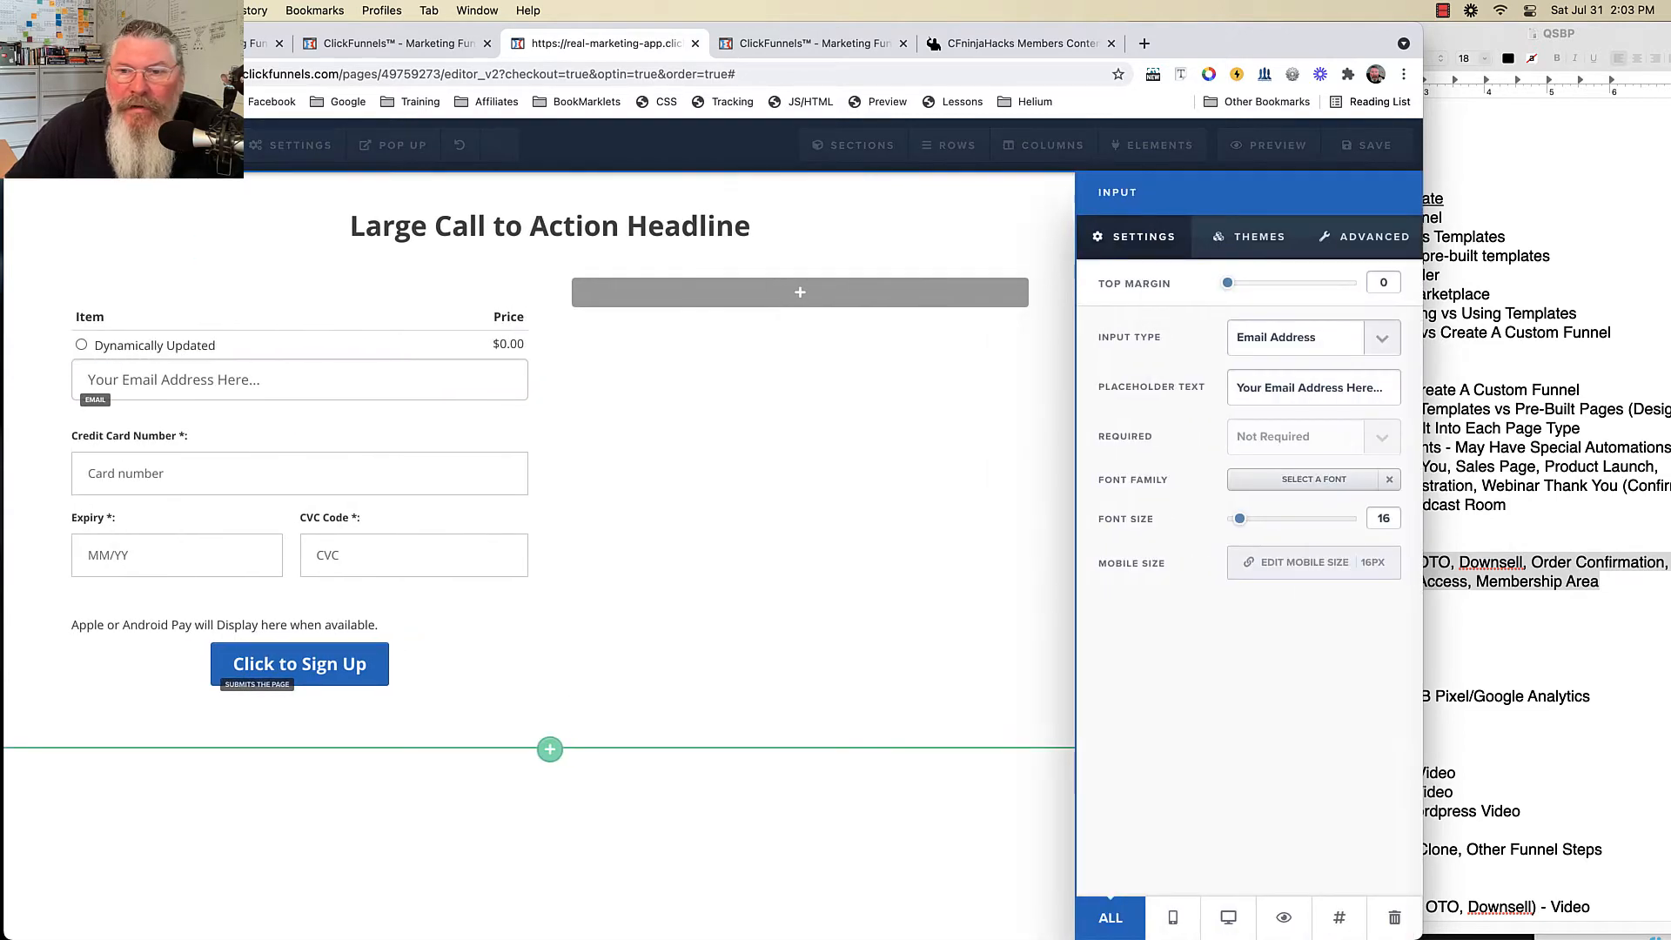
{"action": "left_click_drag", "start_coordinate": [1227, 282], "coordinate": [1252, 283]}
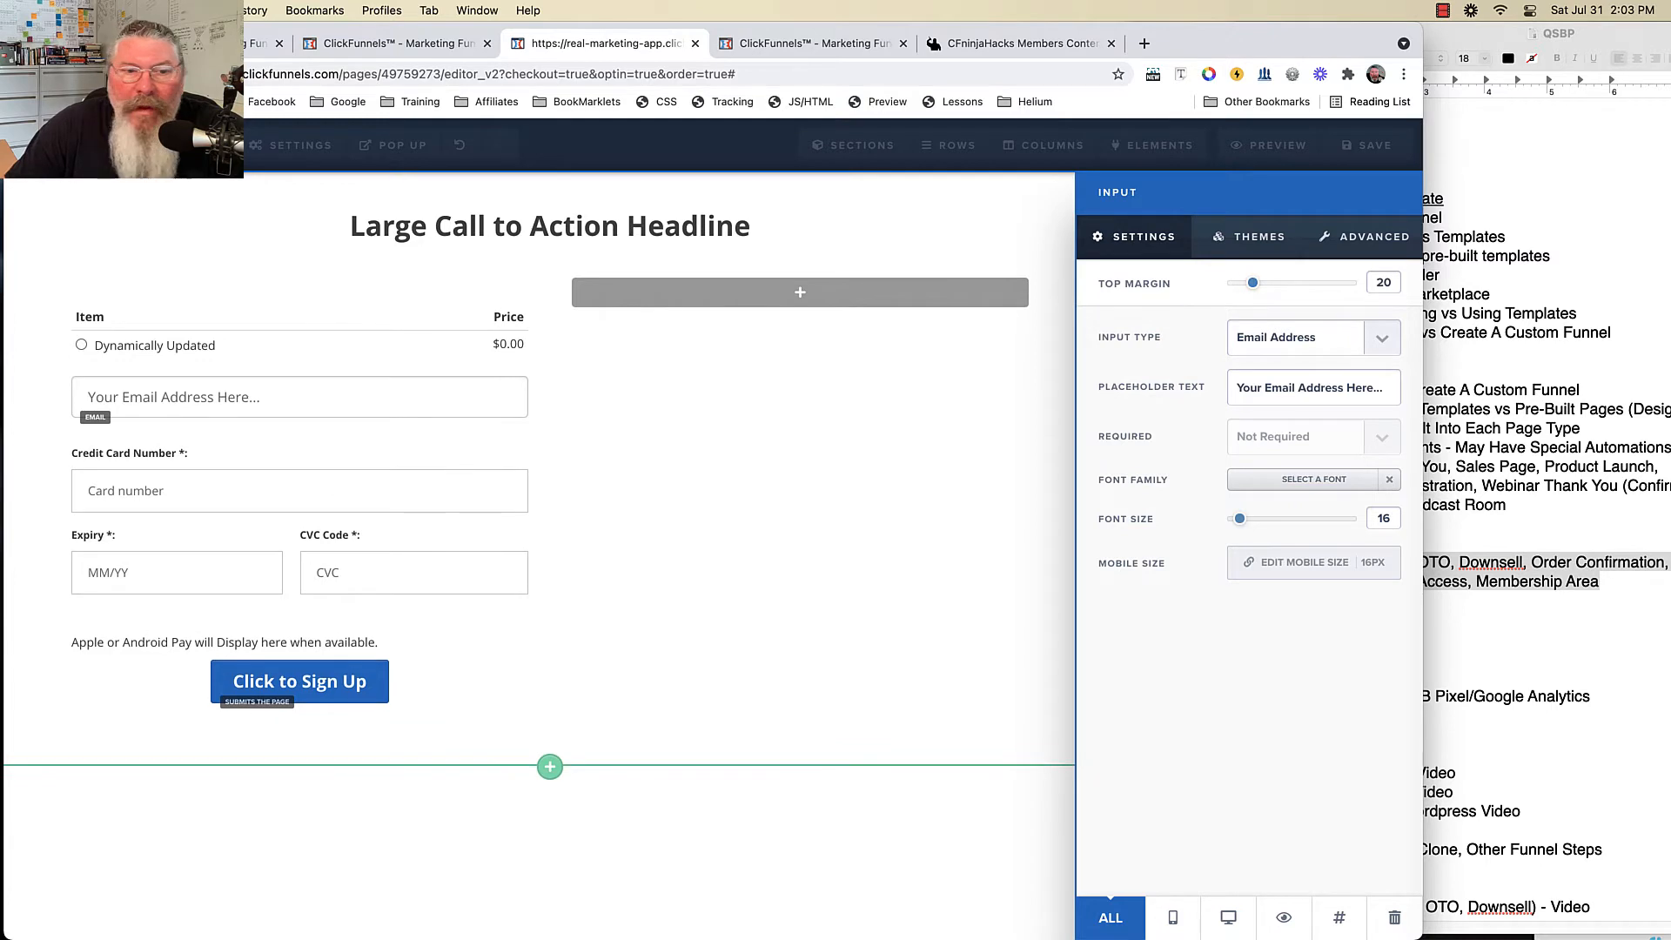
{"action": "left_click", "coordinate": [975, 383]}
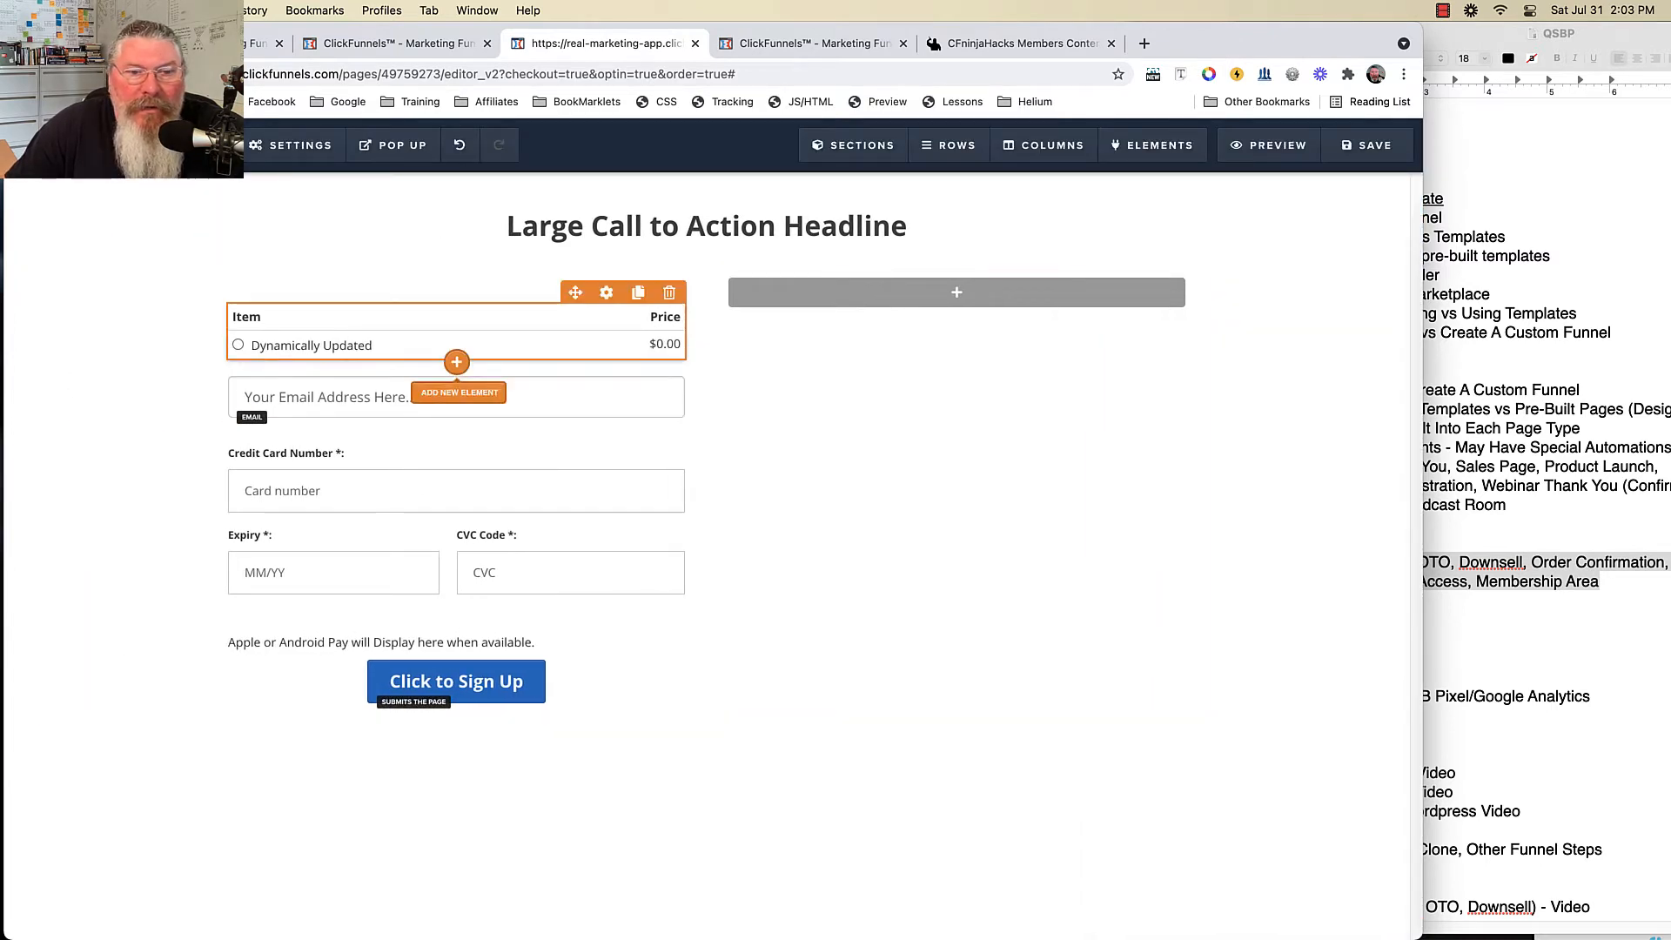
{"action": "left_click", "coordinate": [456, 361]}
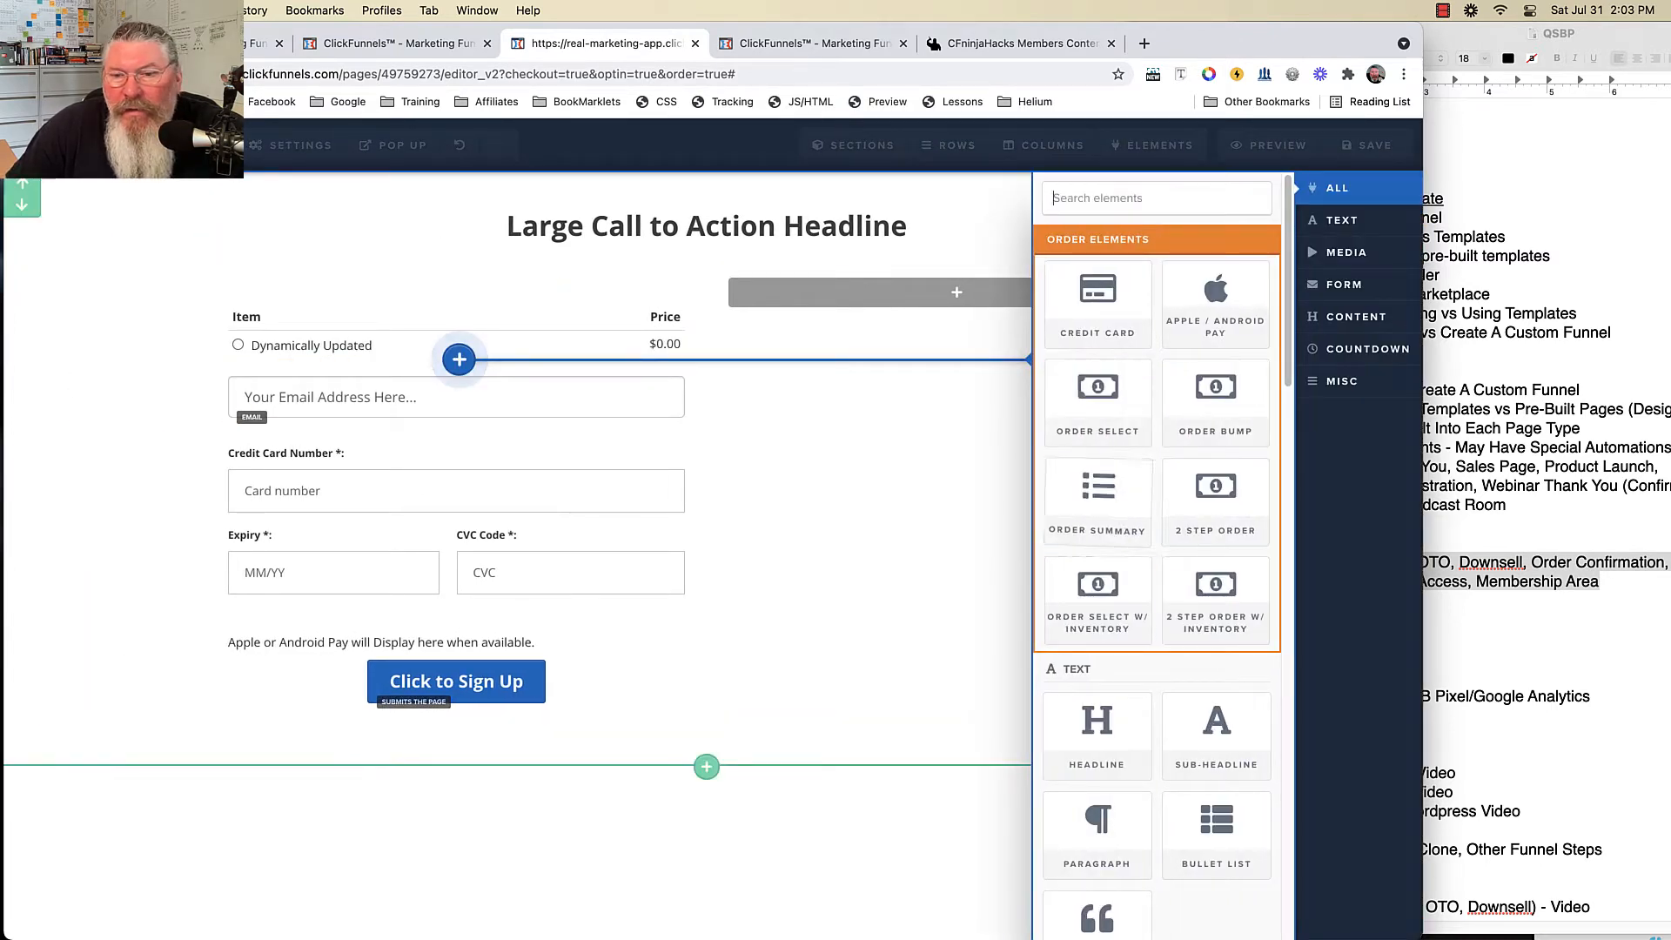
{"action": "left_click", "coordinate": [508, 390]}
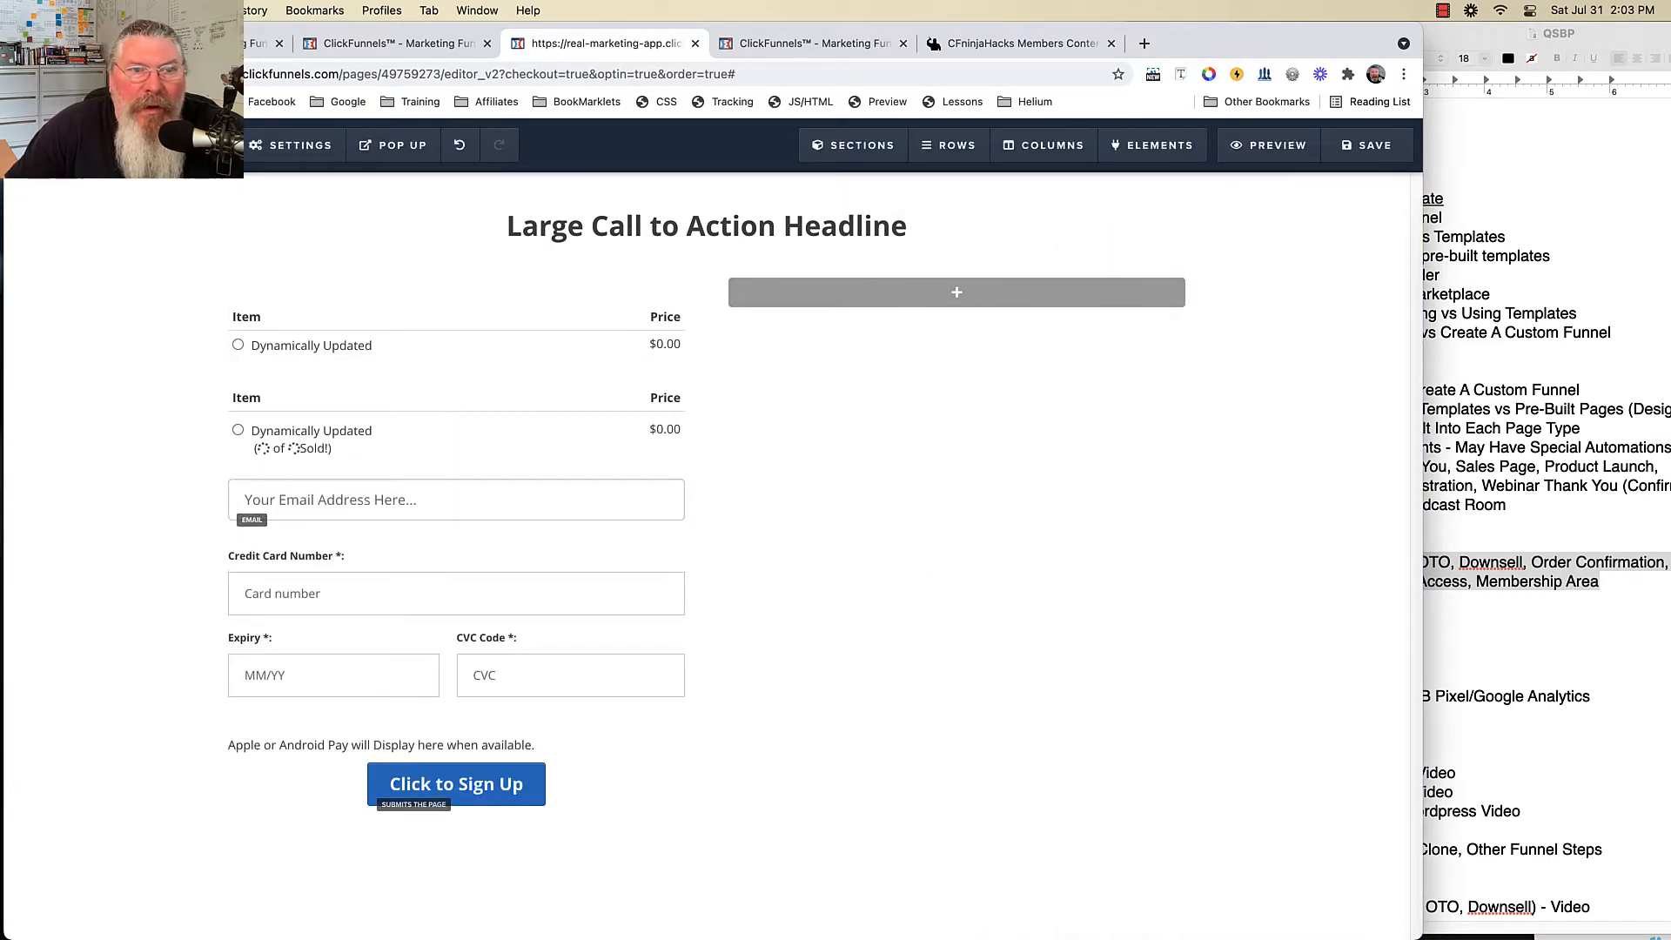
{"action": "left_click", "coordinate": [398, 43]}
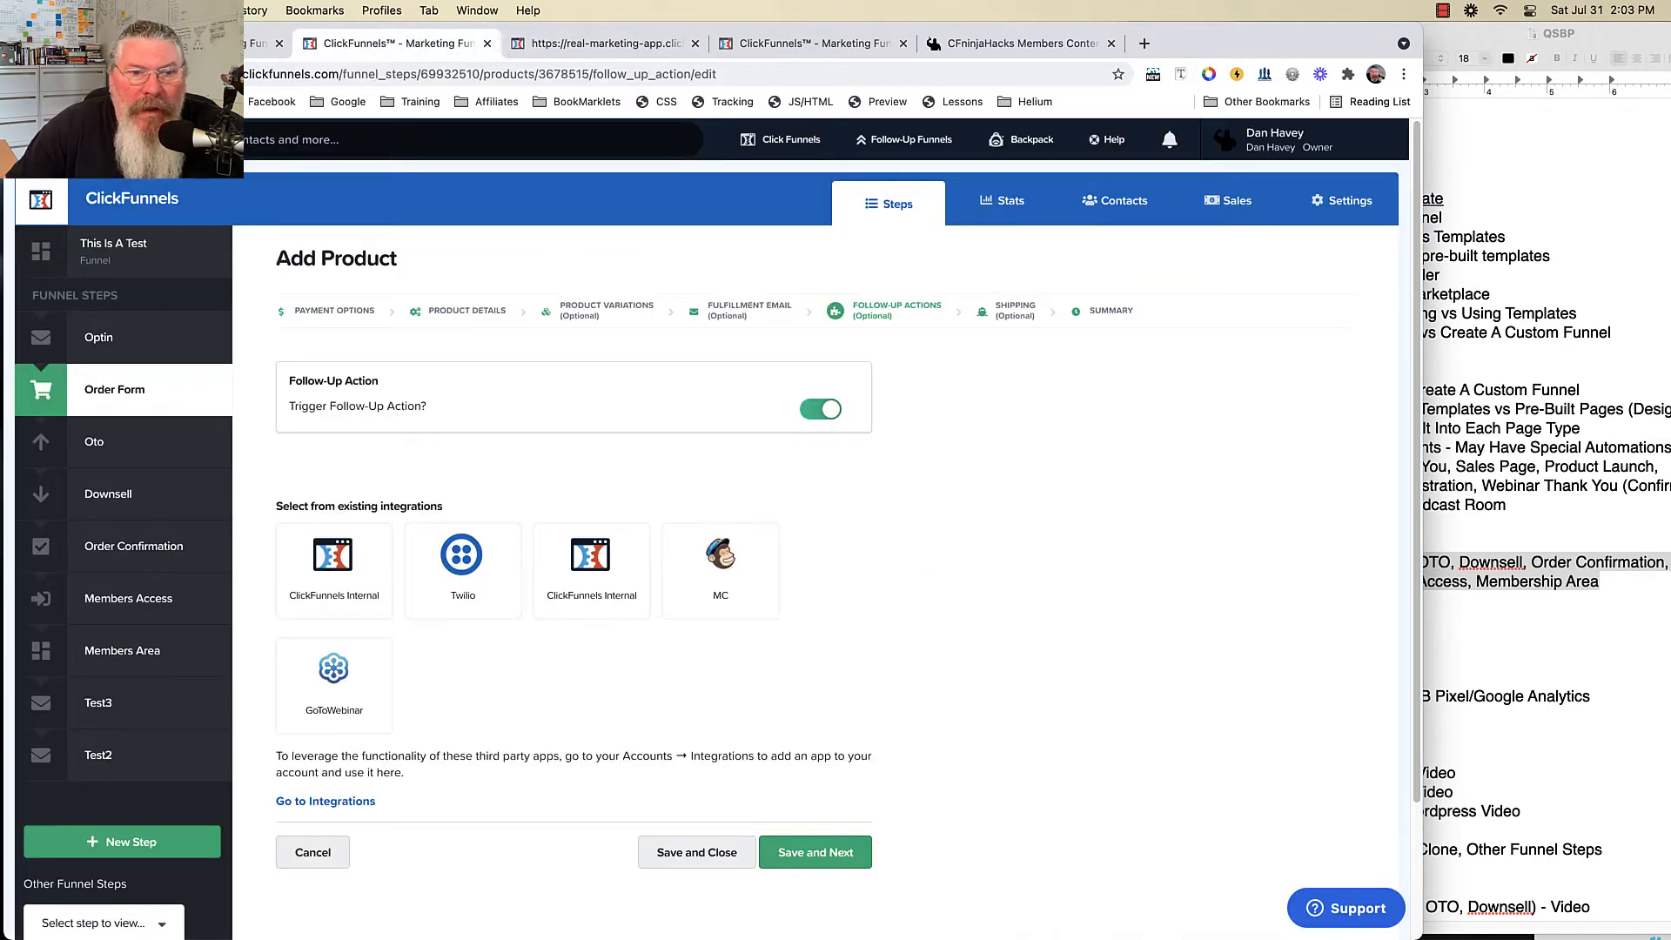
{"action": "left_click", "coordinate": [466, 310]}
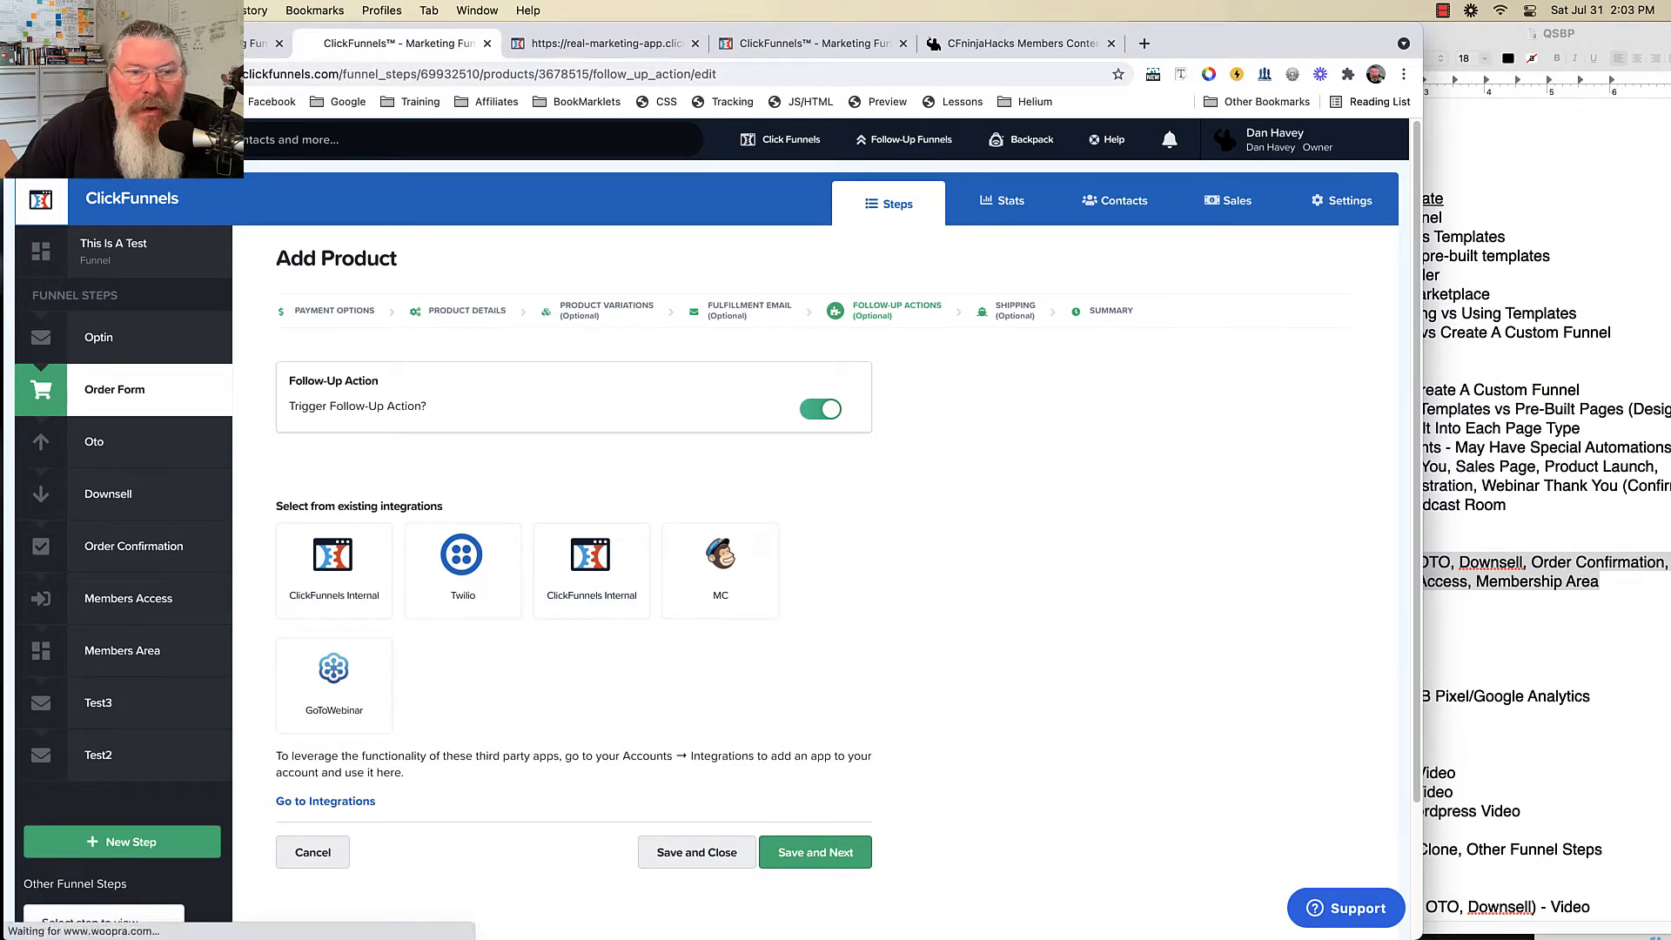
{"action": "scroll", "coordinate": [539, 522], "scroll_direction": "down", "scroll_amount": 8}
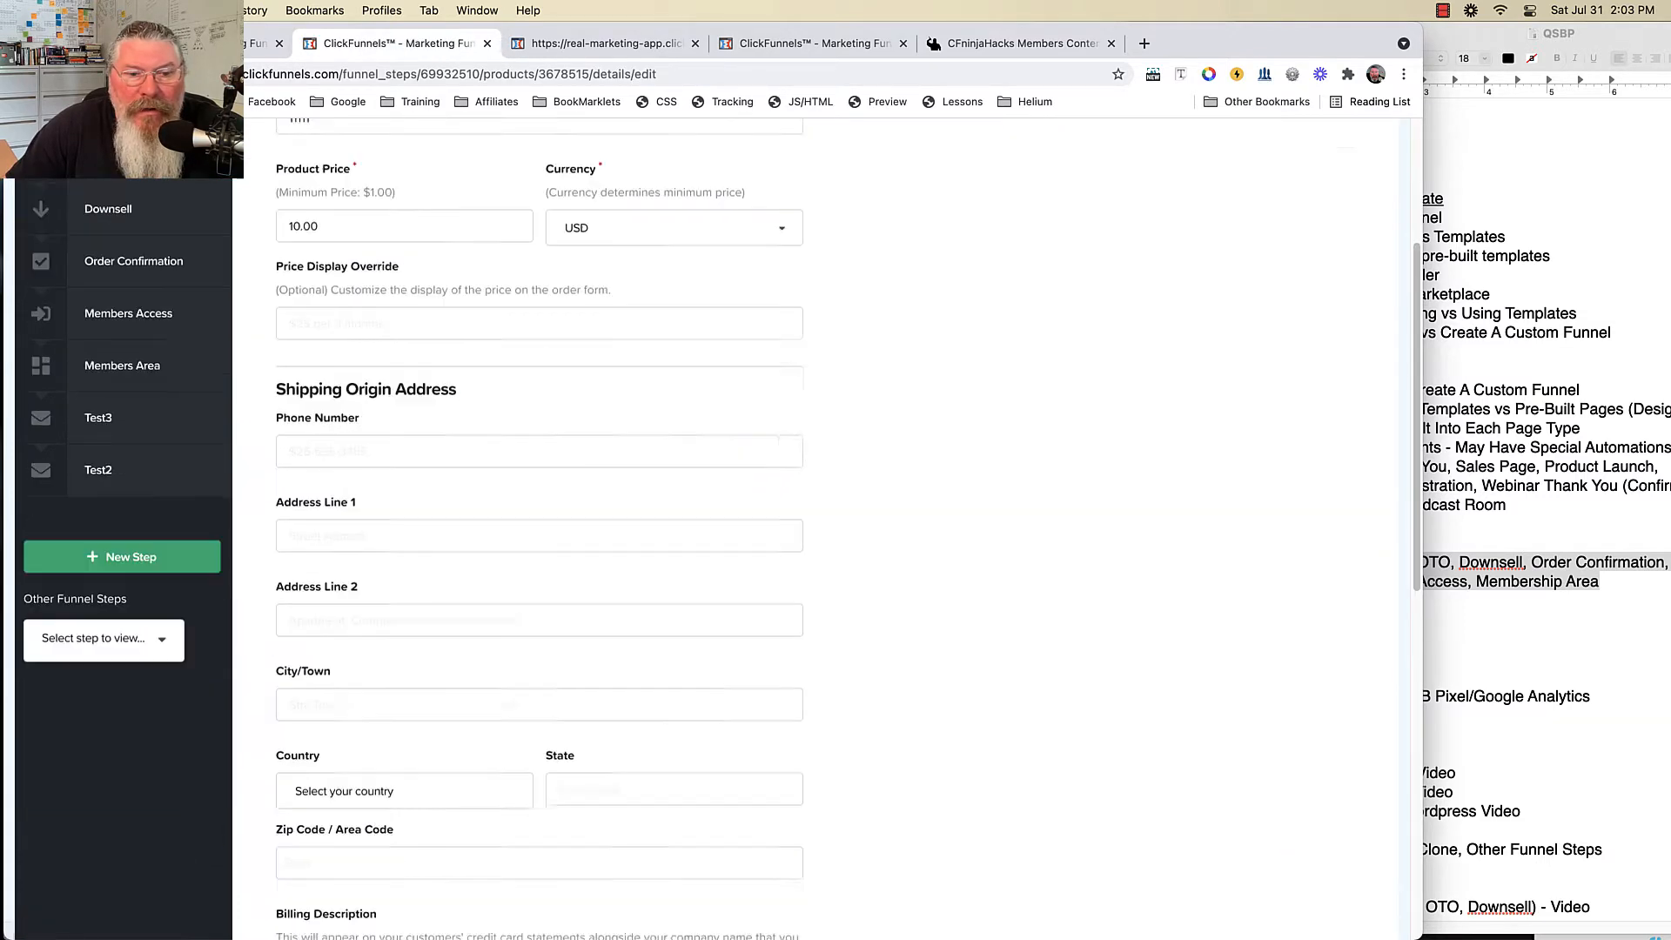
{"action": "scroll", "coordinate": [539, 522], "scroll_direction": "down", "scroll_amount": 4}
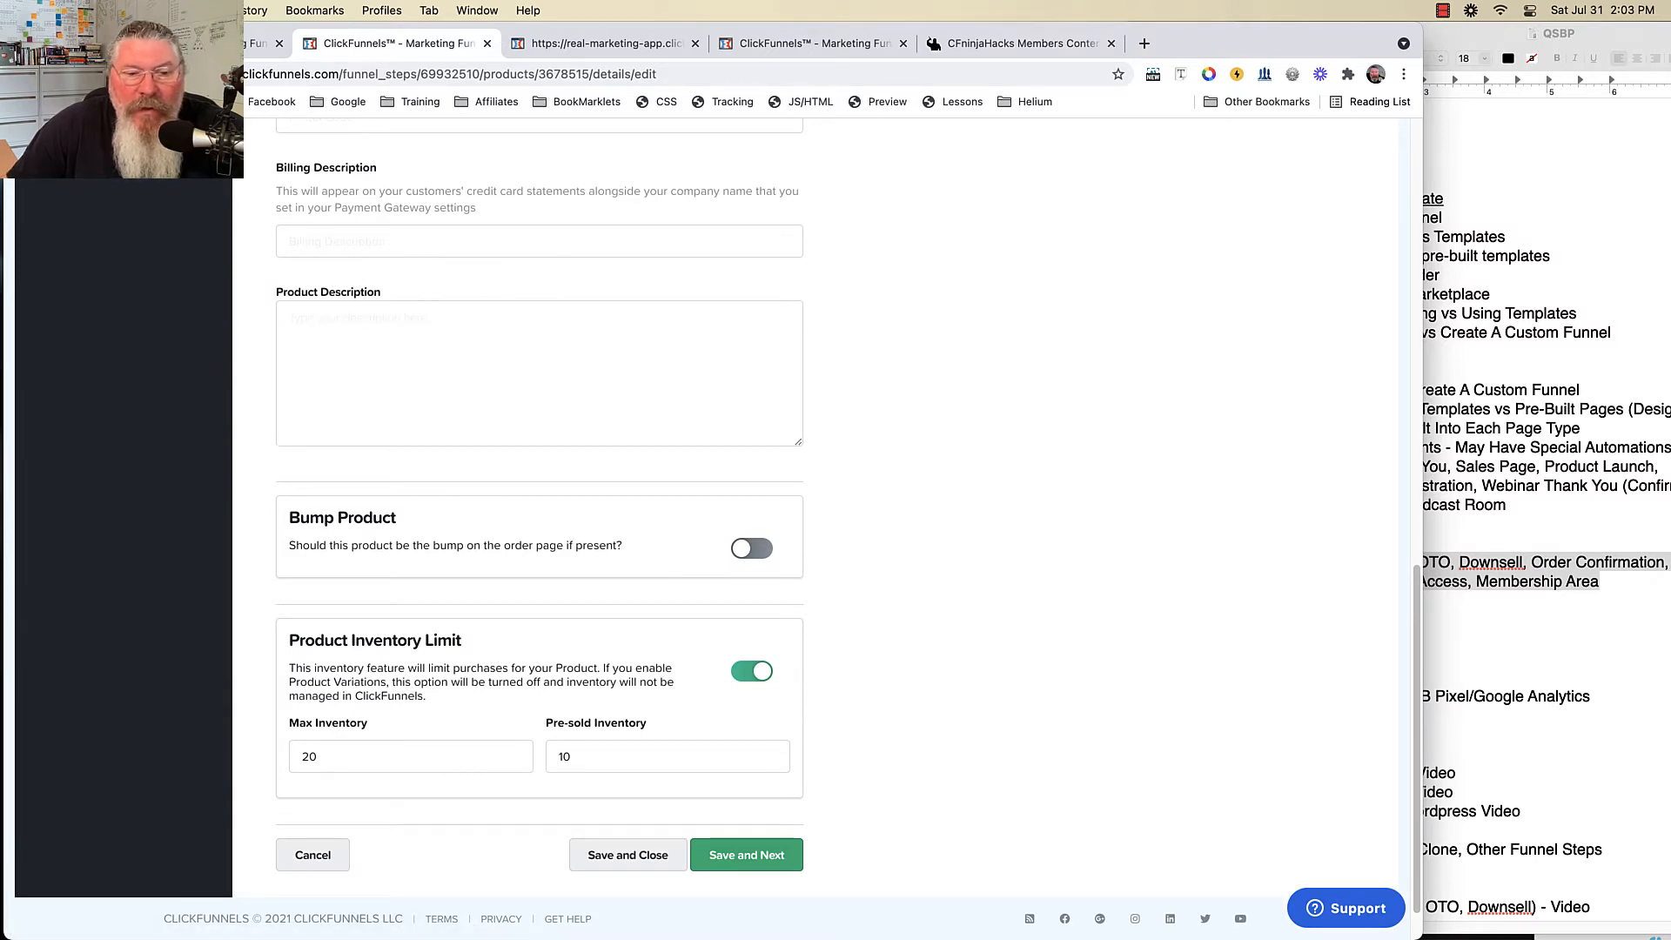
{"action": "left_click", "coordinate": [796, 43]}
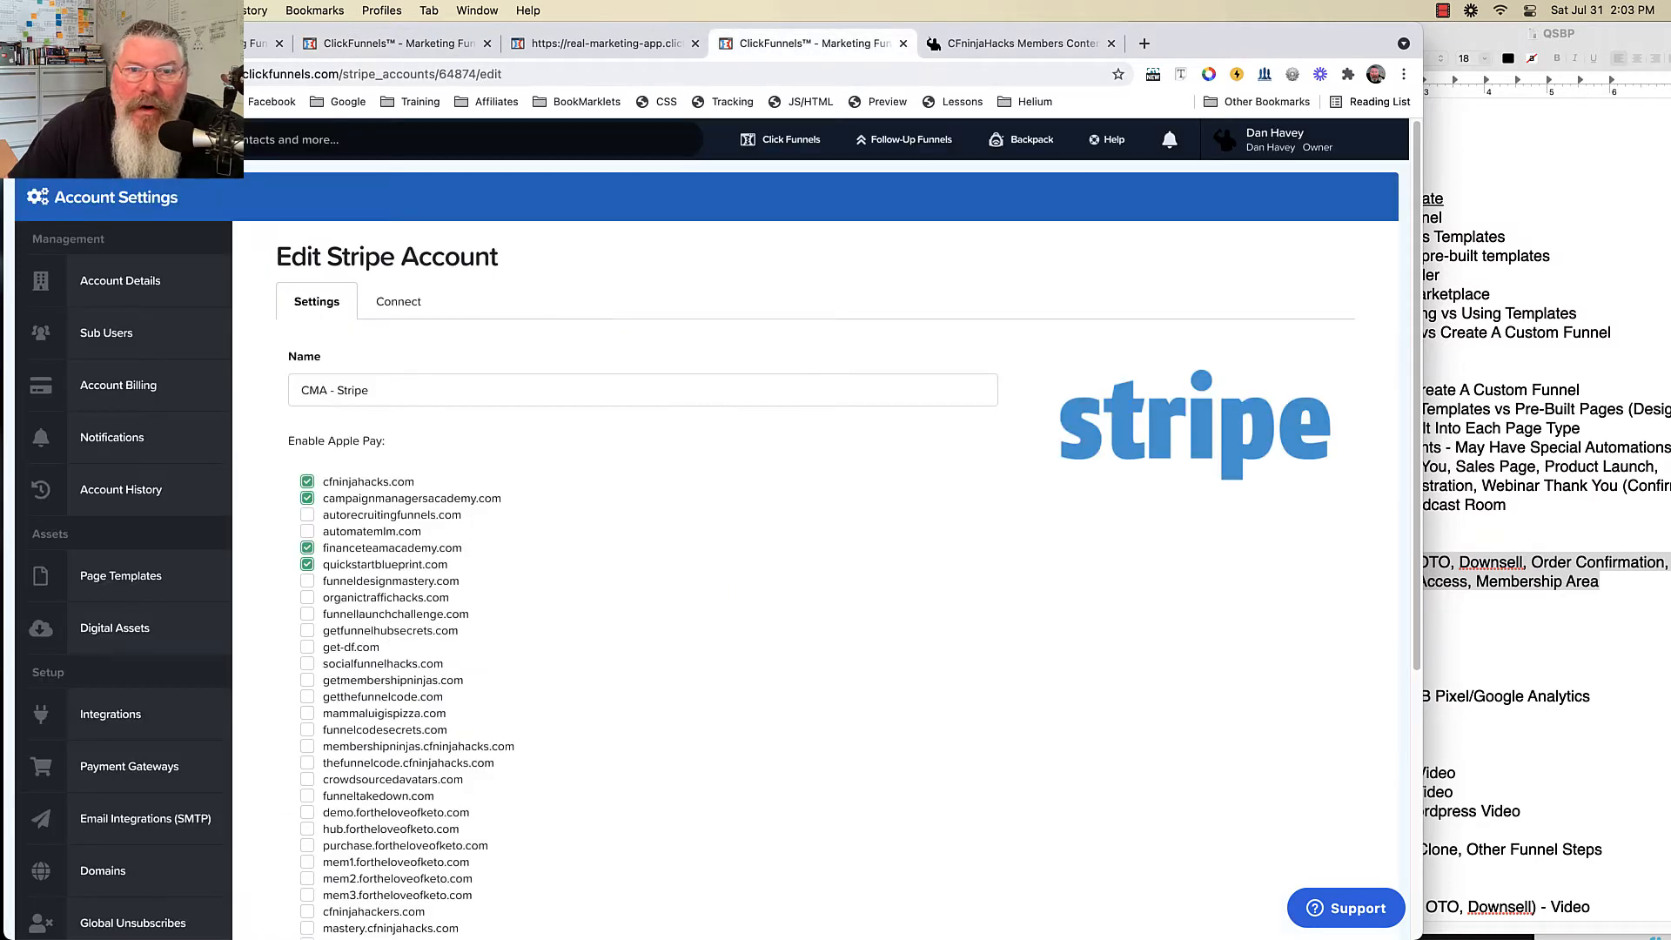
{"action": "left_click", "coordinate": [603, 43]}
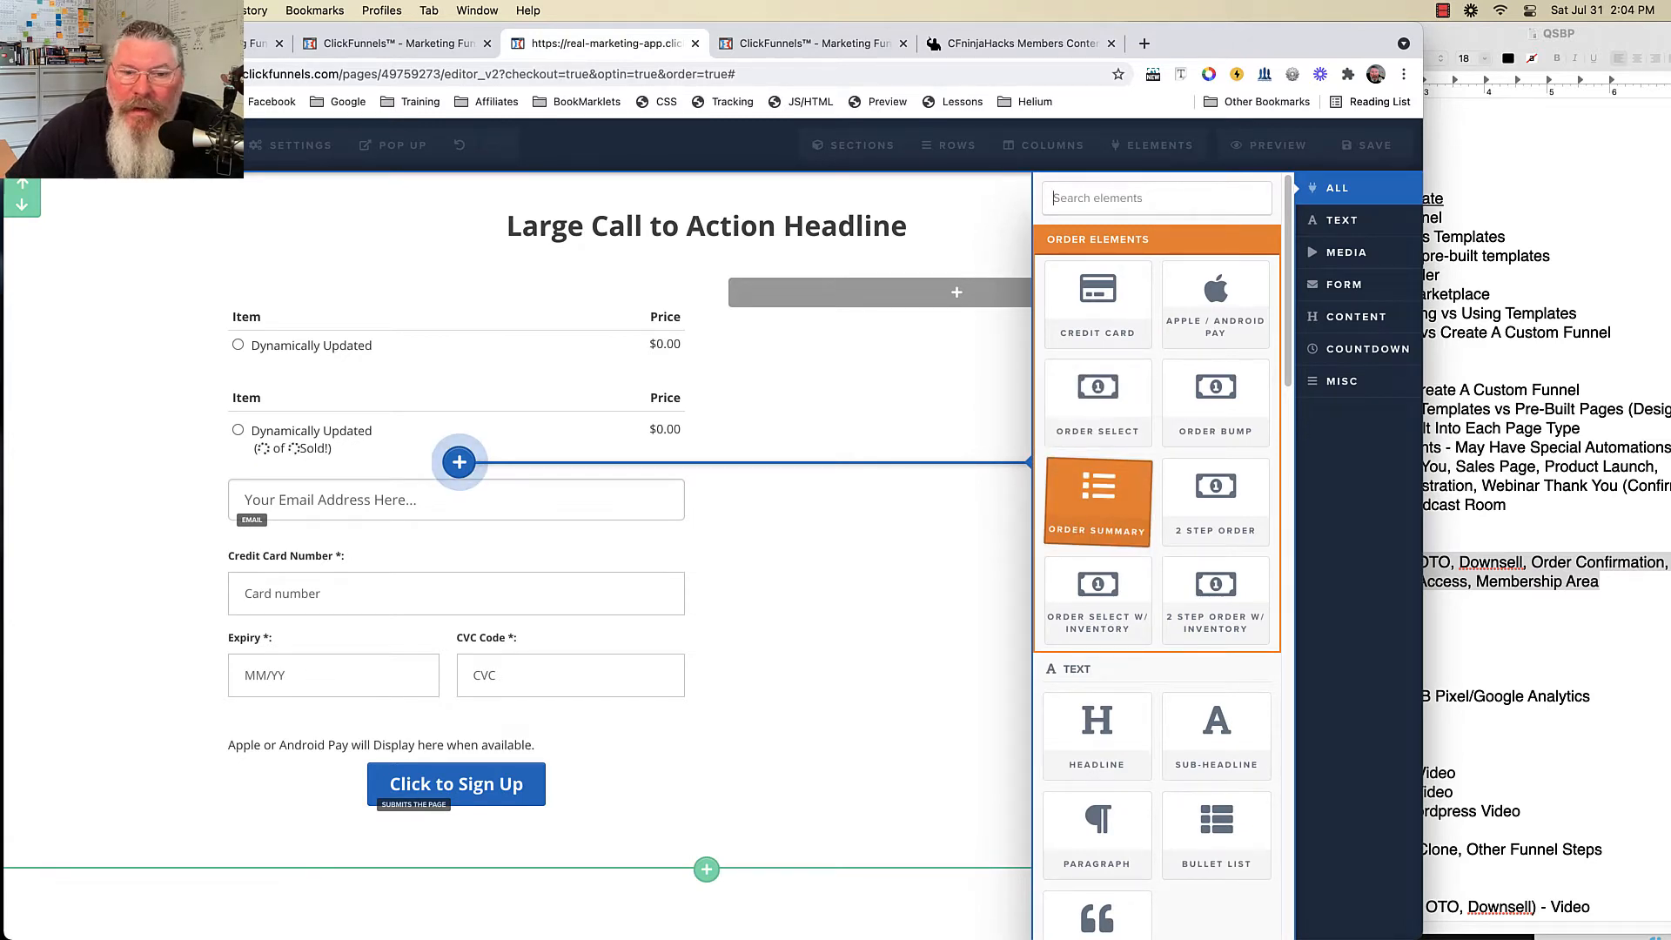
- Add an order summary, move the Pay notice below it, and add an order bump below the sign-up button
{"action": "left_click_drag", "start_coordinate": [1098, 502], "coordinate": [478, 769]}
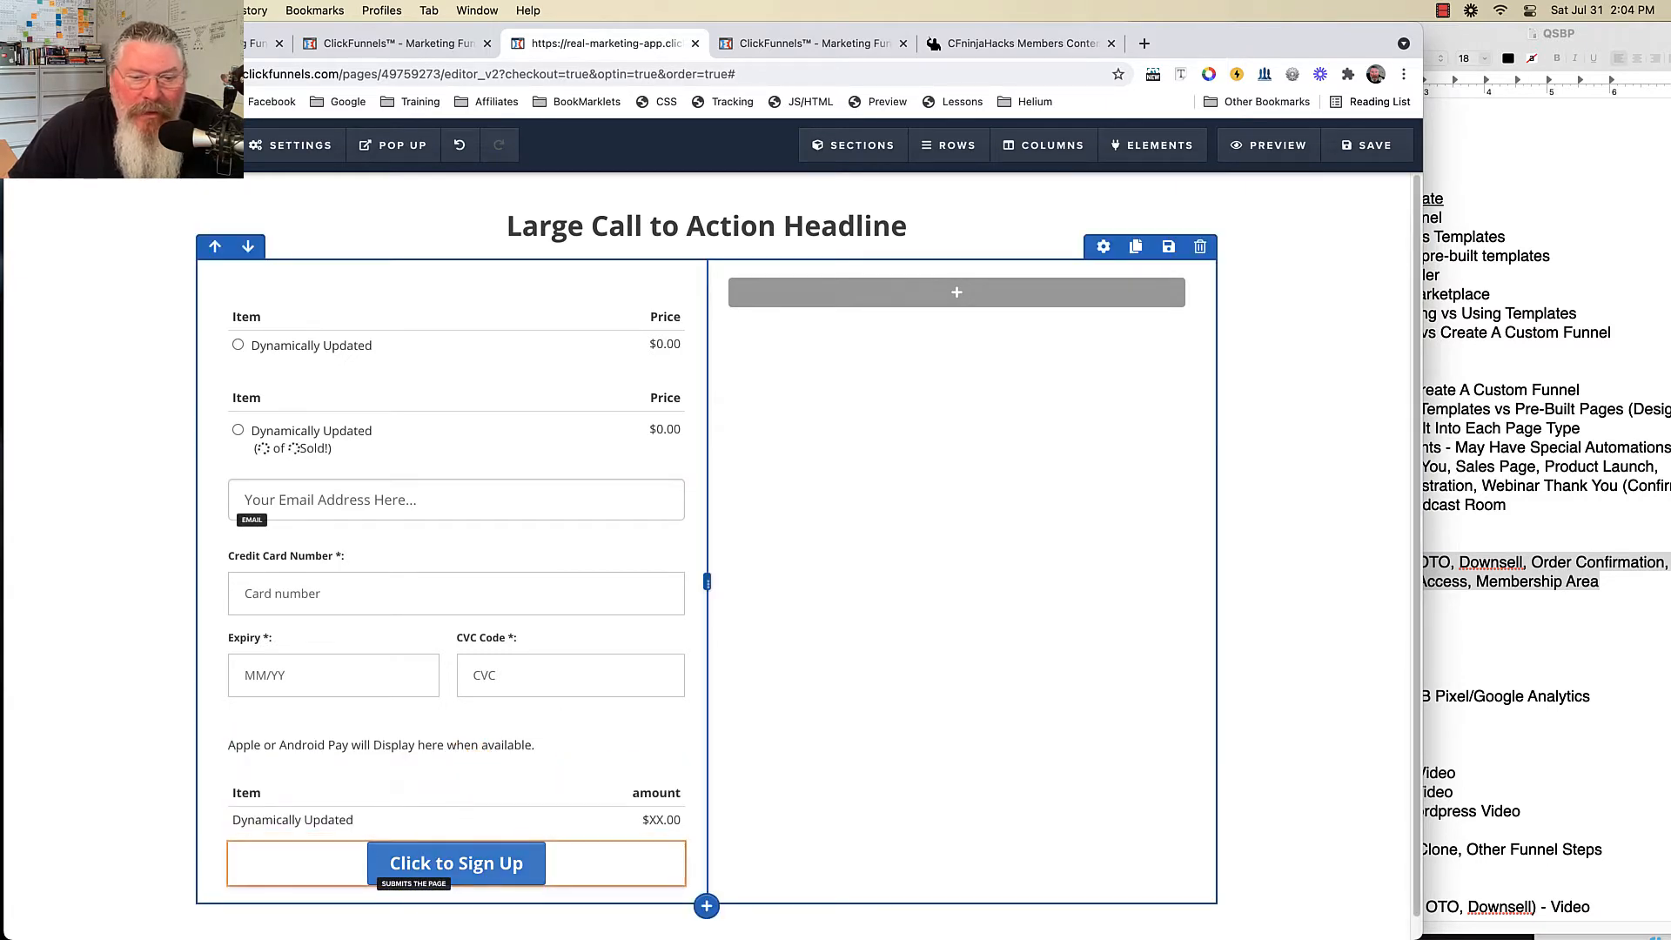
{"action": "left_click_drag", "start_coordinate": [575, 725], "coordinate": [572, 827]}
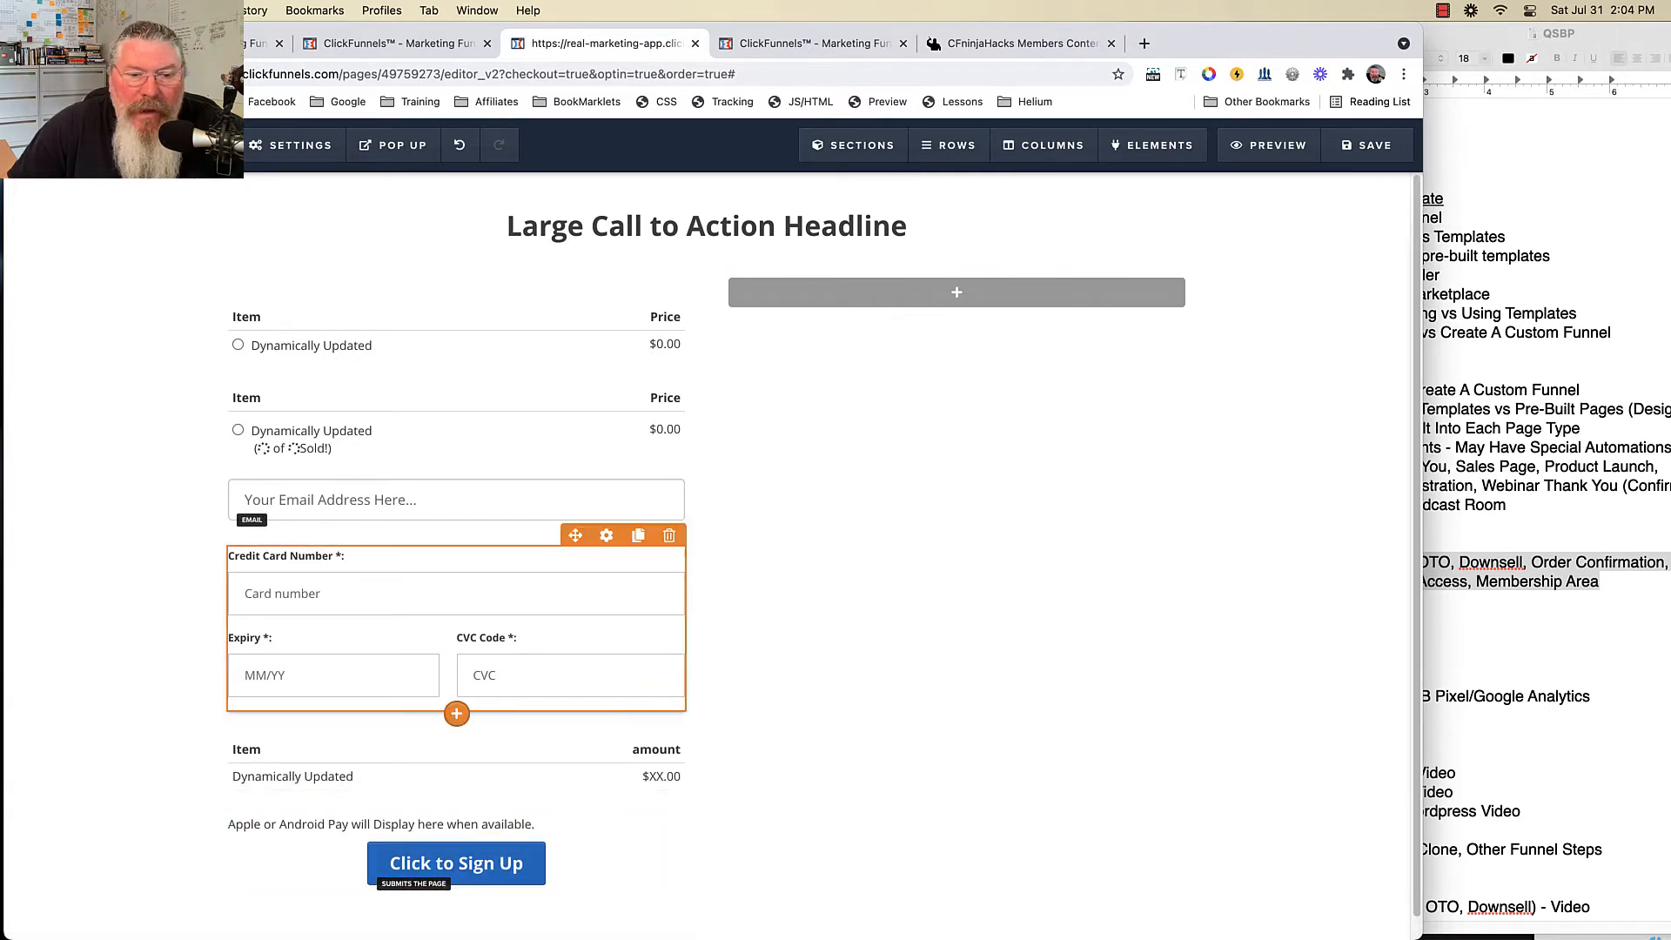
{"action": "left_click", "coordinate": [459, 711]}
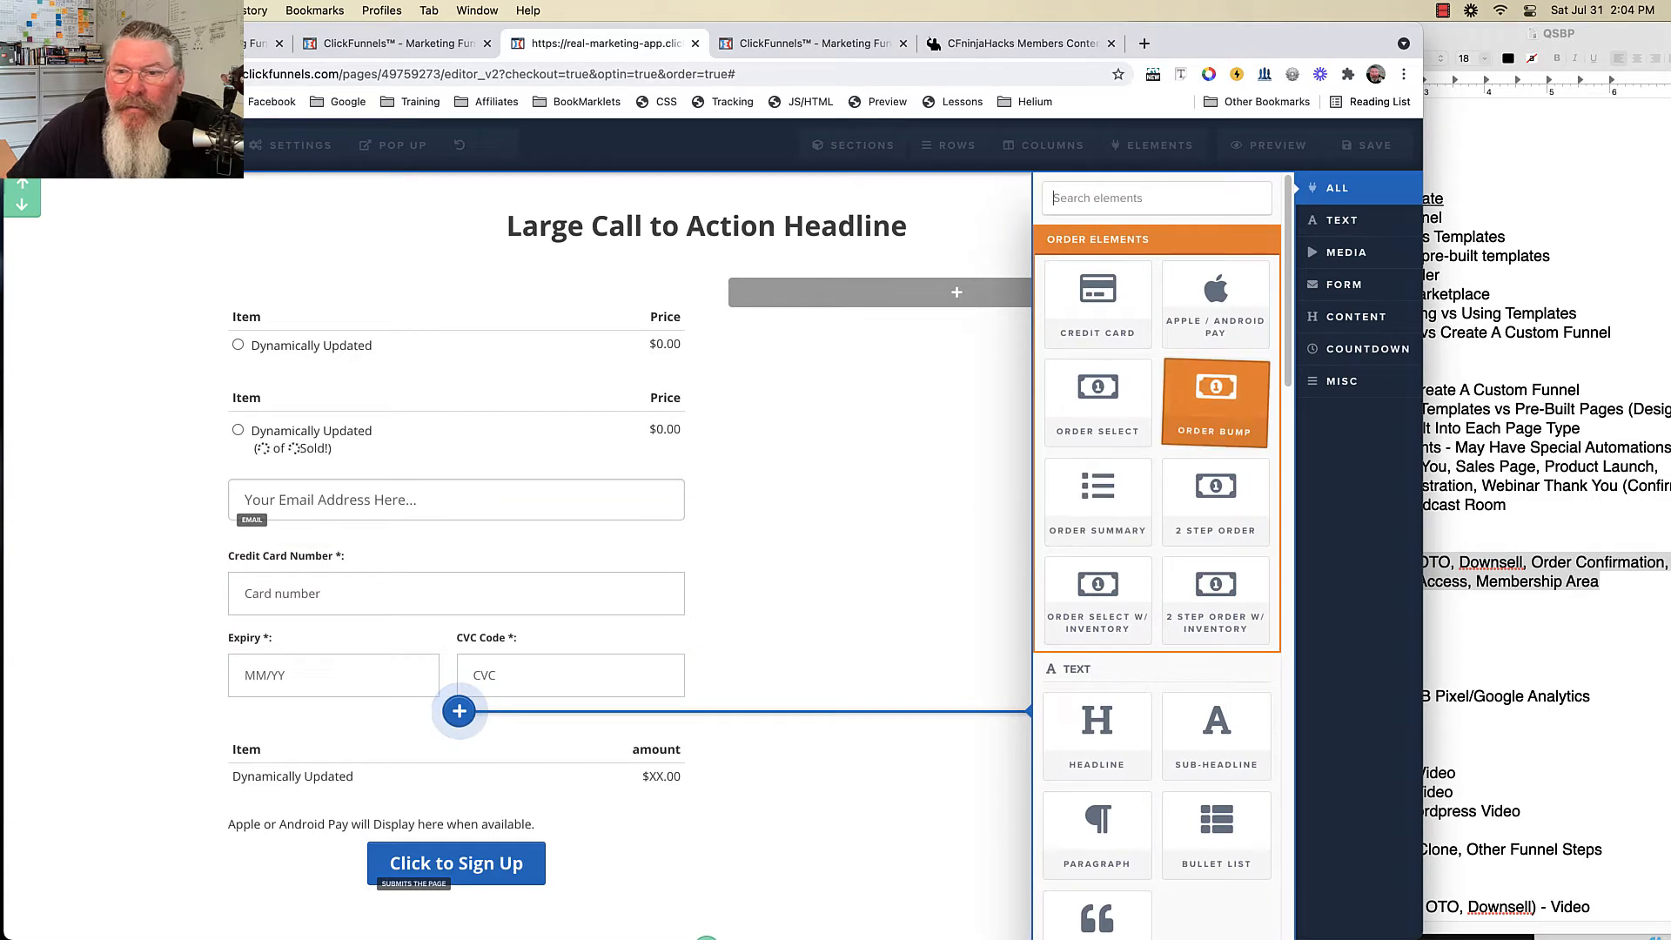
{"action": "left_click_drag", "start_coordinate": [1216, 402], "coordinate": [499, 874]}
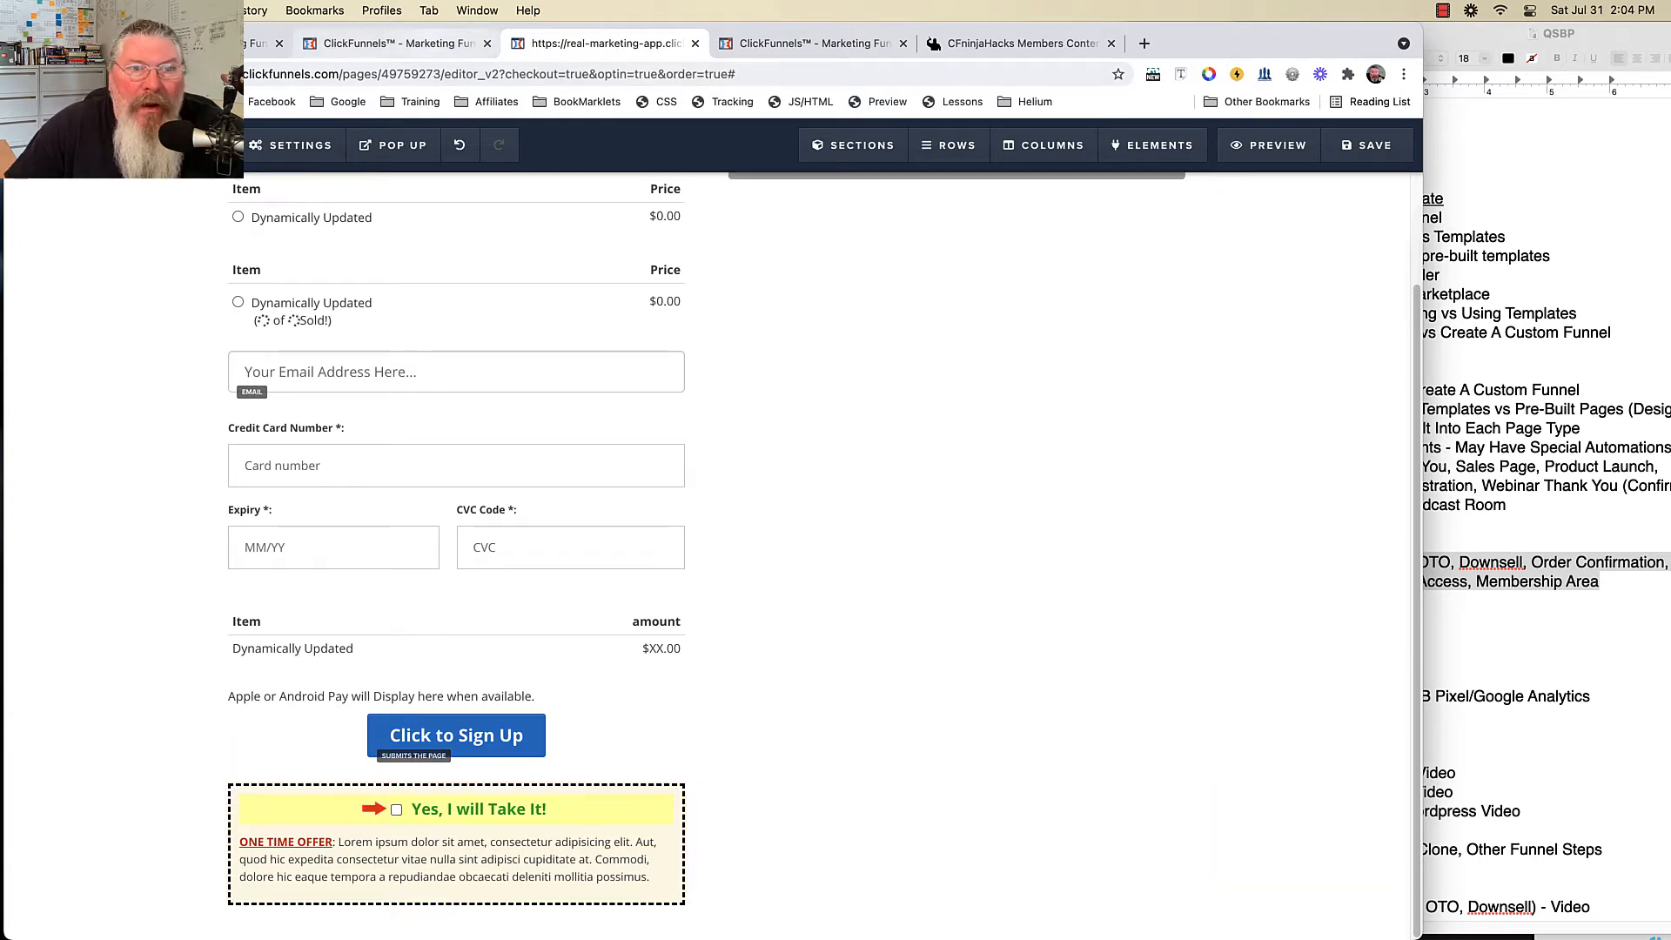
{"action": "left_click", "coordinate": [427, 47]}
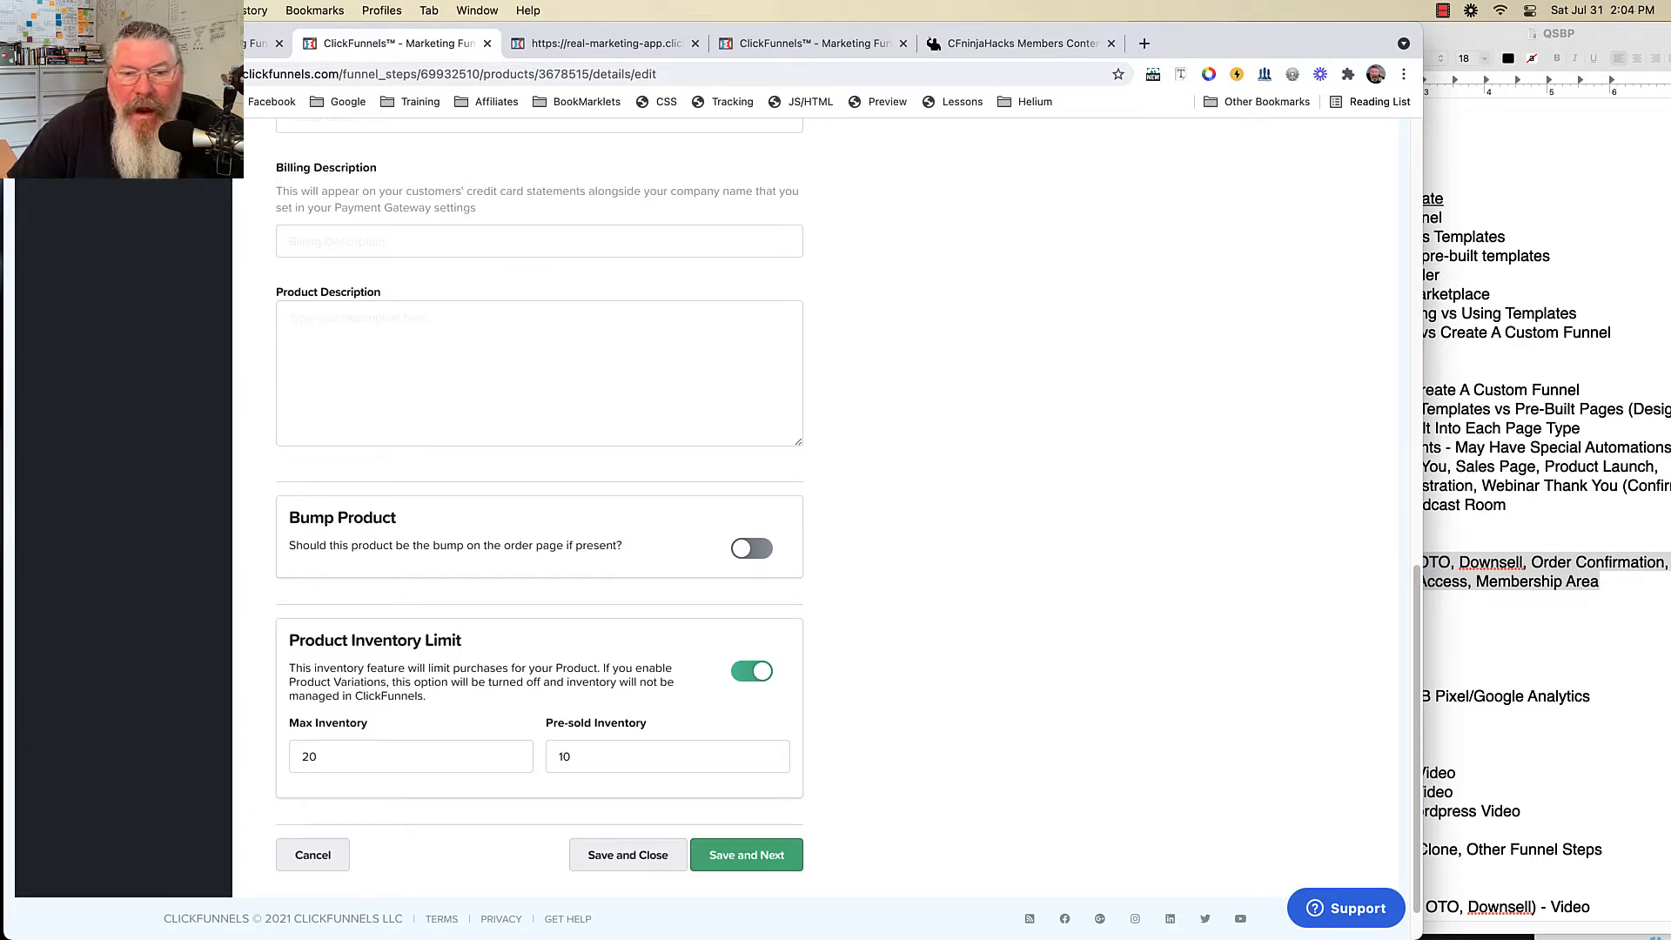
- Save and close the current product's edits
{"action": "scroll", "coordinate": [539, 523], "scroll_direction": "up", "scroll_amount": 12}
{"action": "scroll", "coordinate": [539, 522], "scroll_direction": "down", "scroll_amount": 3}
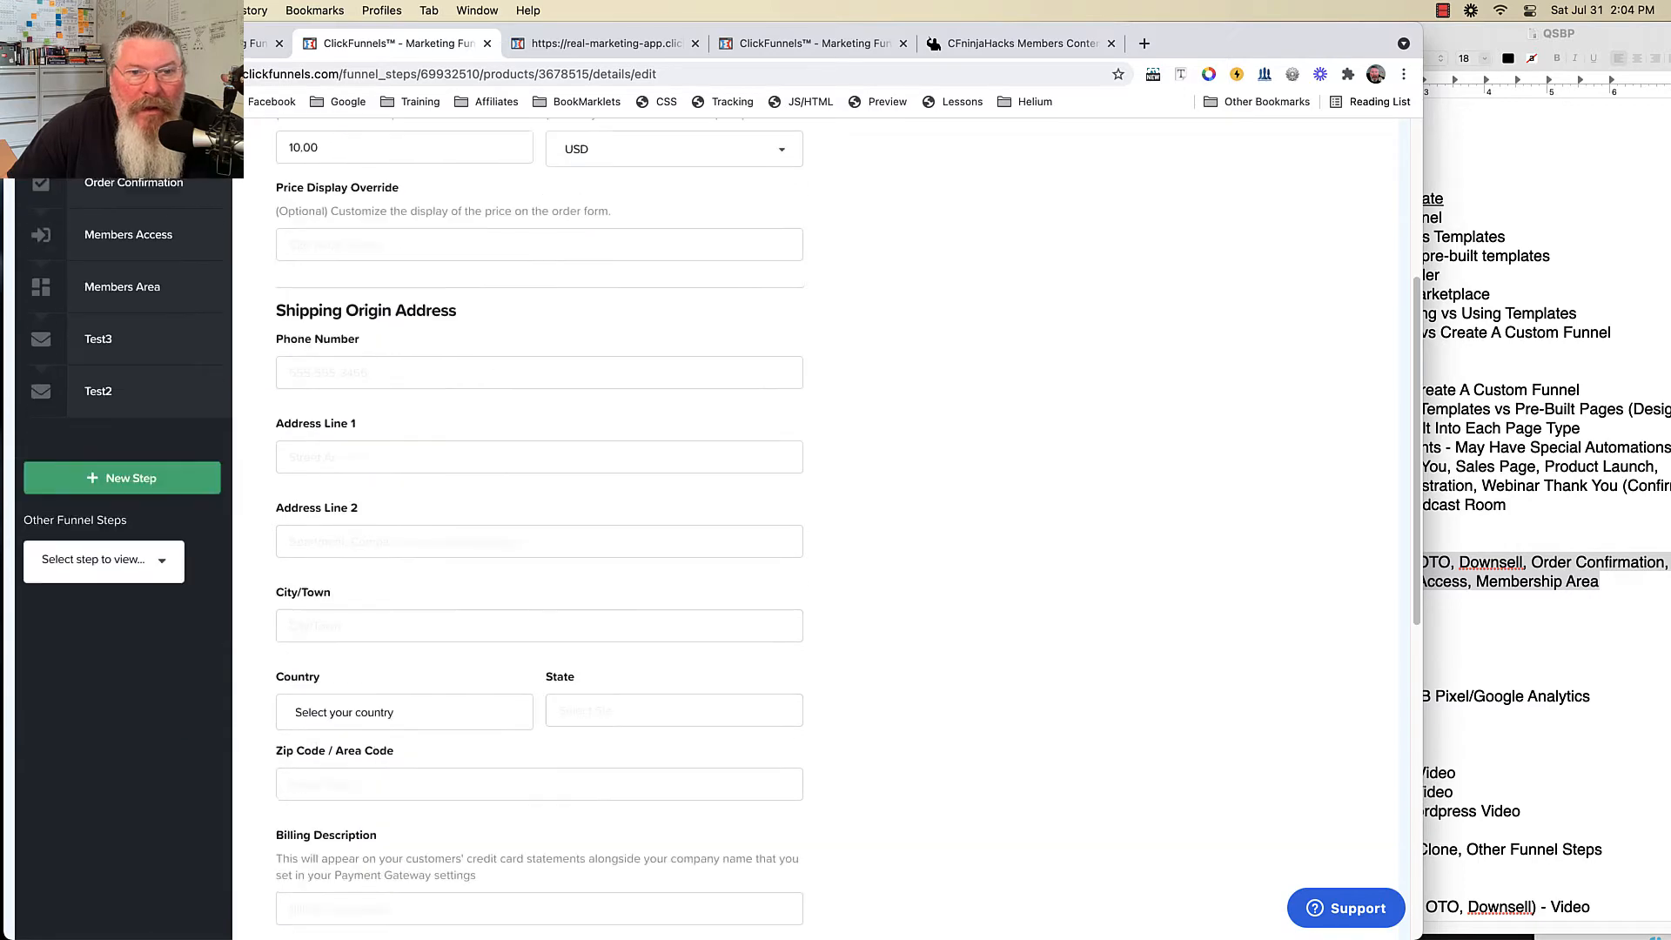
{"action": "scroll", "coordinate": [539, 522], "scroll_direction": "down", "scroll_amount": 8}
{"action": "left_click", "coordinate": [627, 799]}
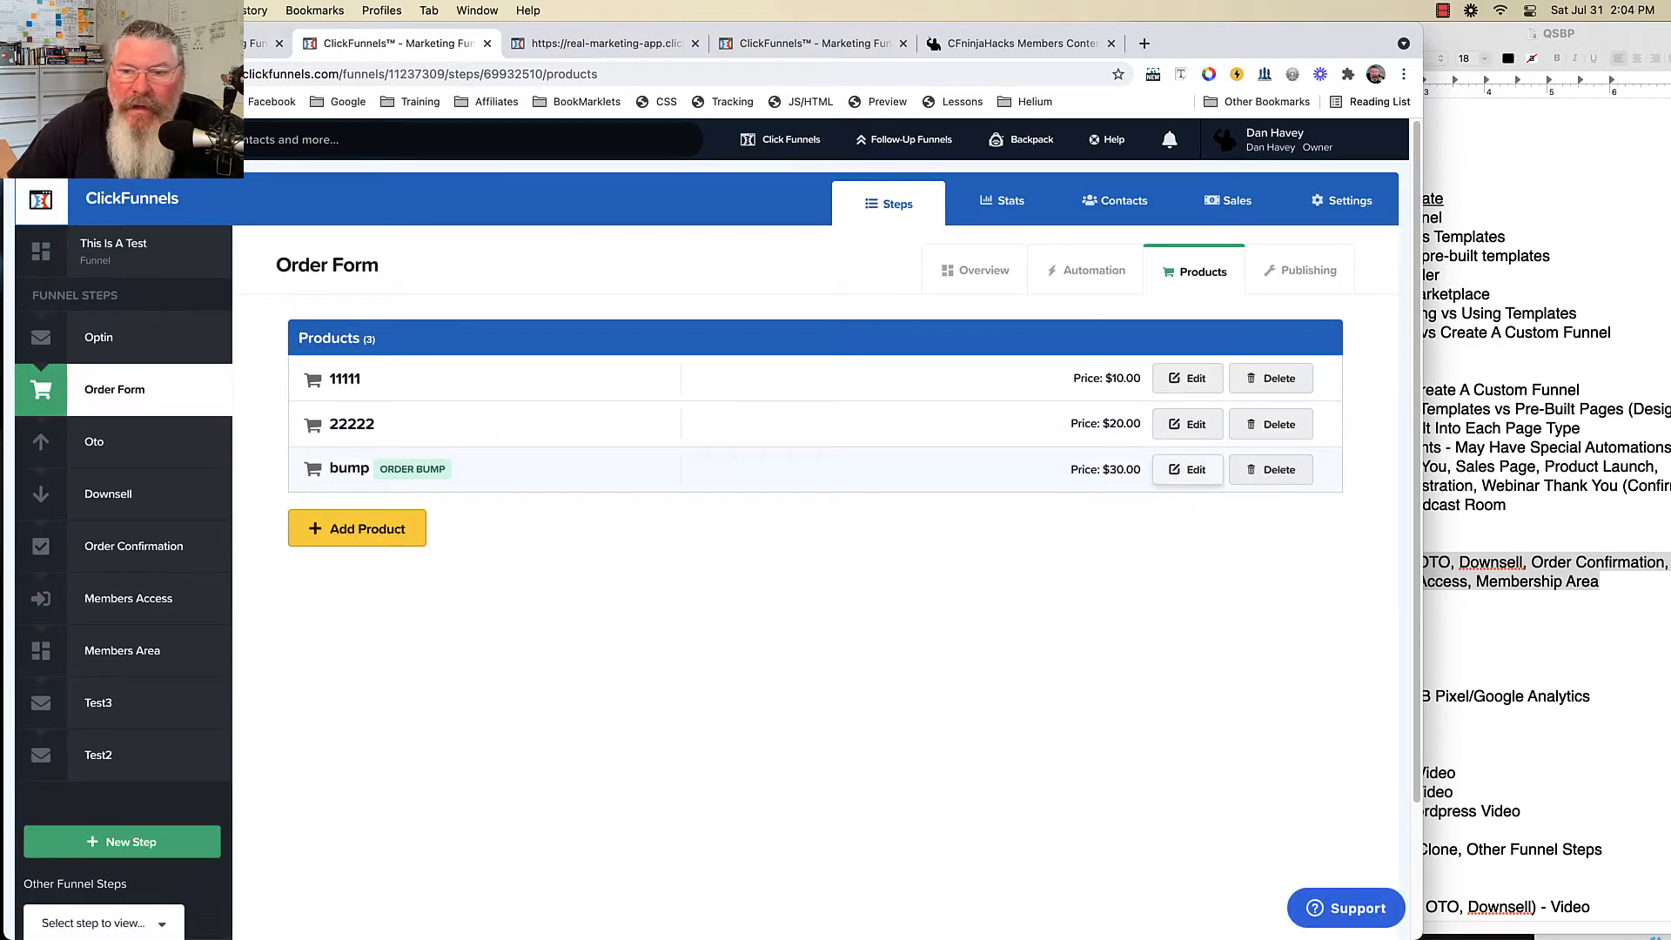
- Flag the $30 'bump' product as the order bump and save it
{"action": "left_click", "coordinate": [1187, 469]}
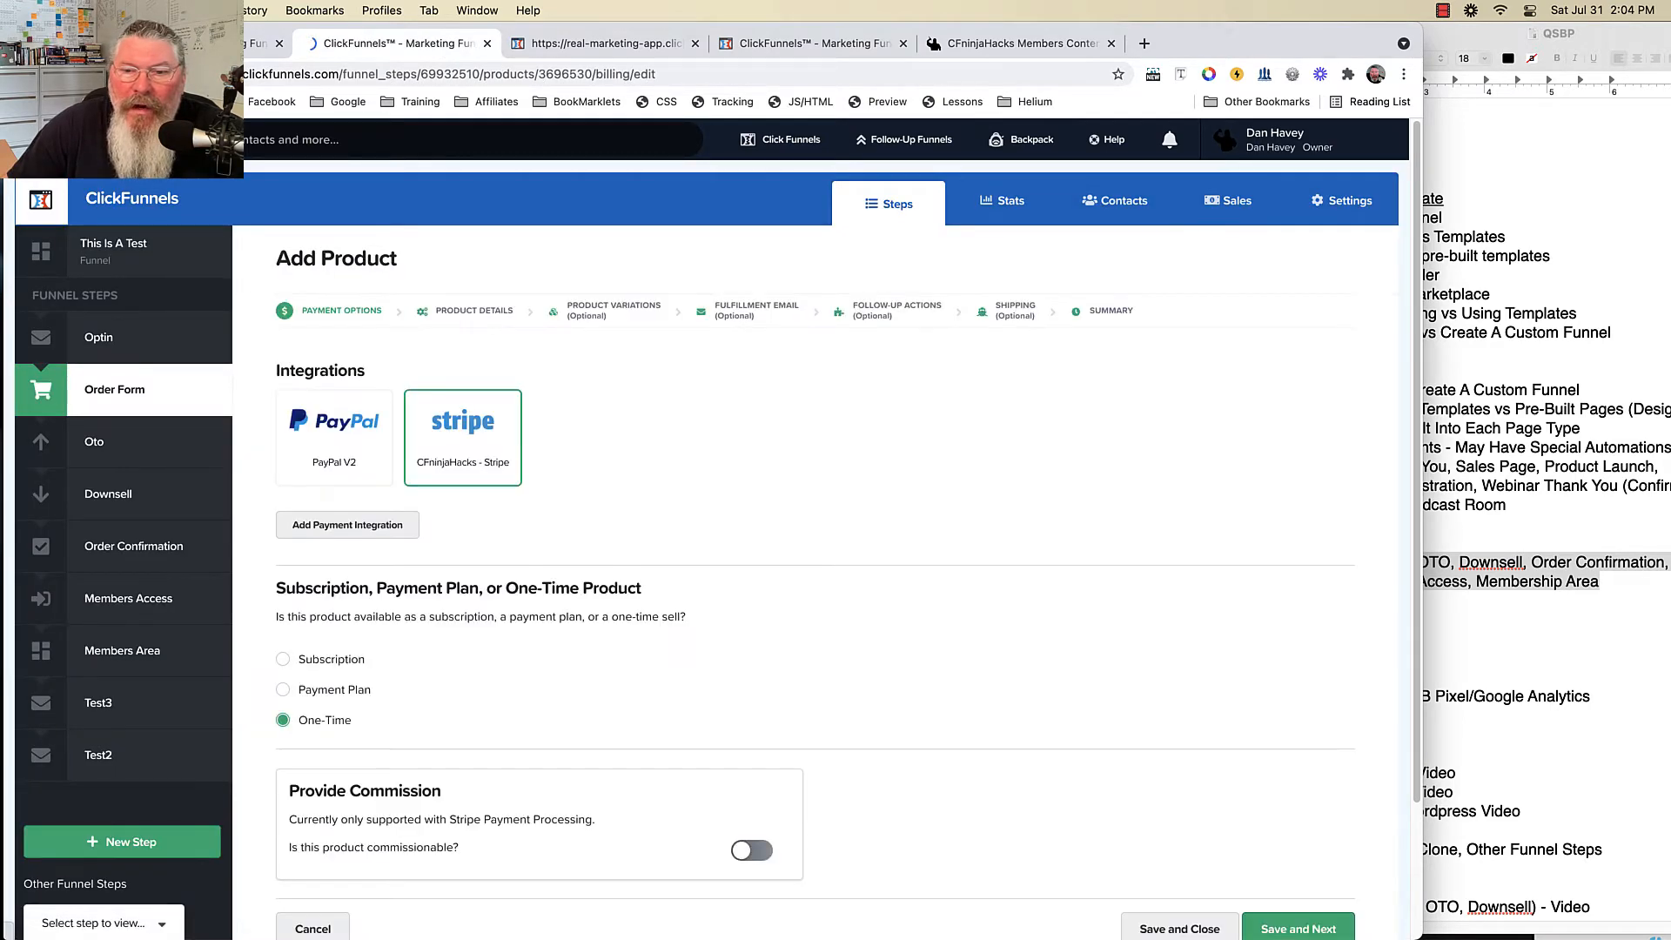
{"action": "left_click", "coordinate": [474, 300]}
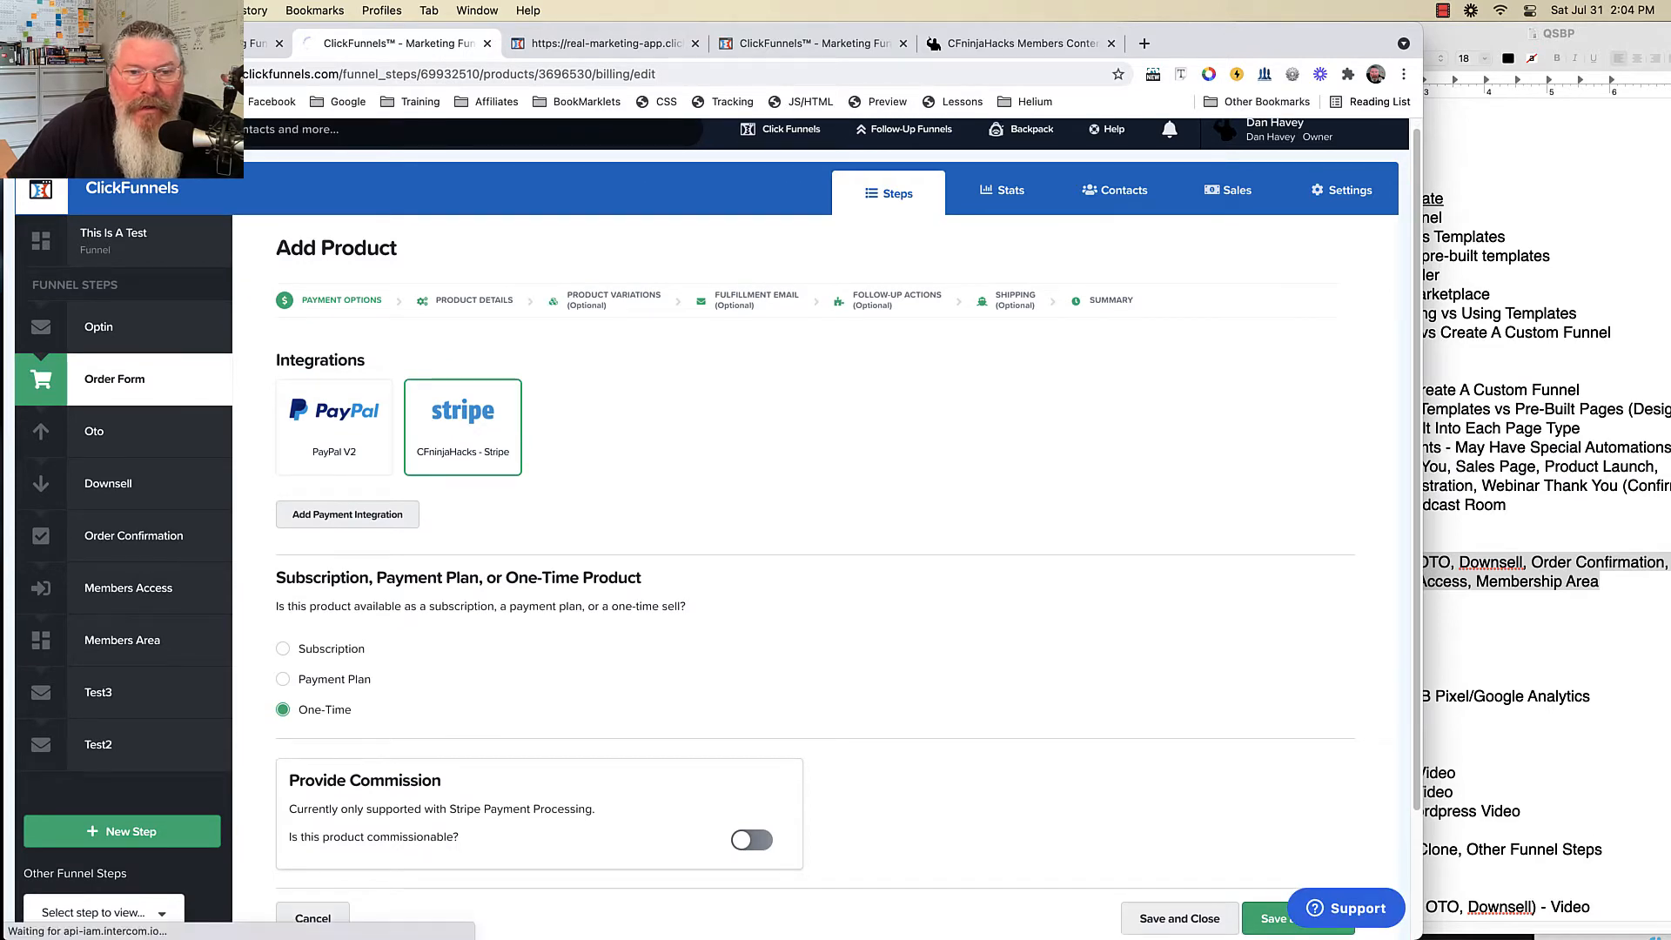
{"action": "scroll", "coordinate": [539, 488], "scroll_direction": "down", "scroll_amount": 8}
{"action": "scroll", "coordinate": [540, 487], "scroll_direction": "down", "scroll_amount": 5}
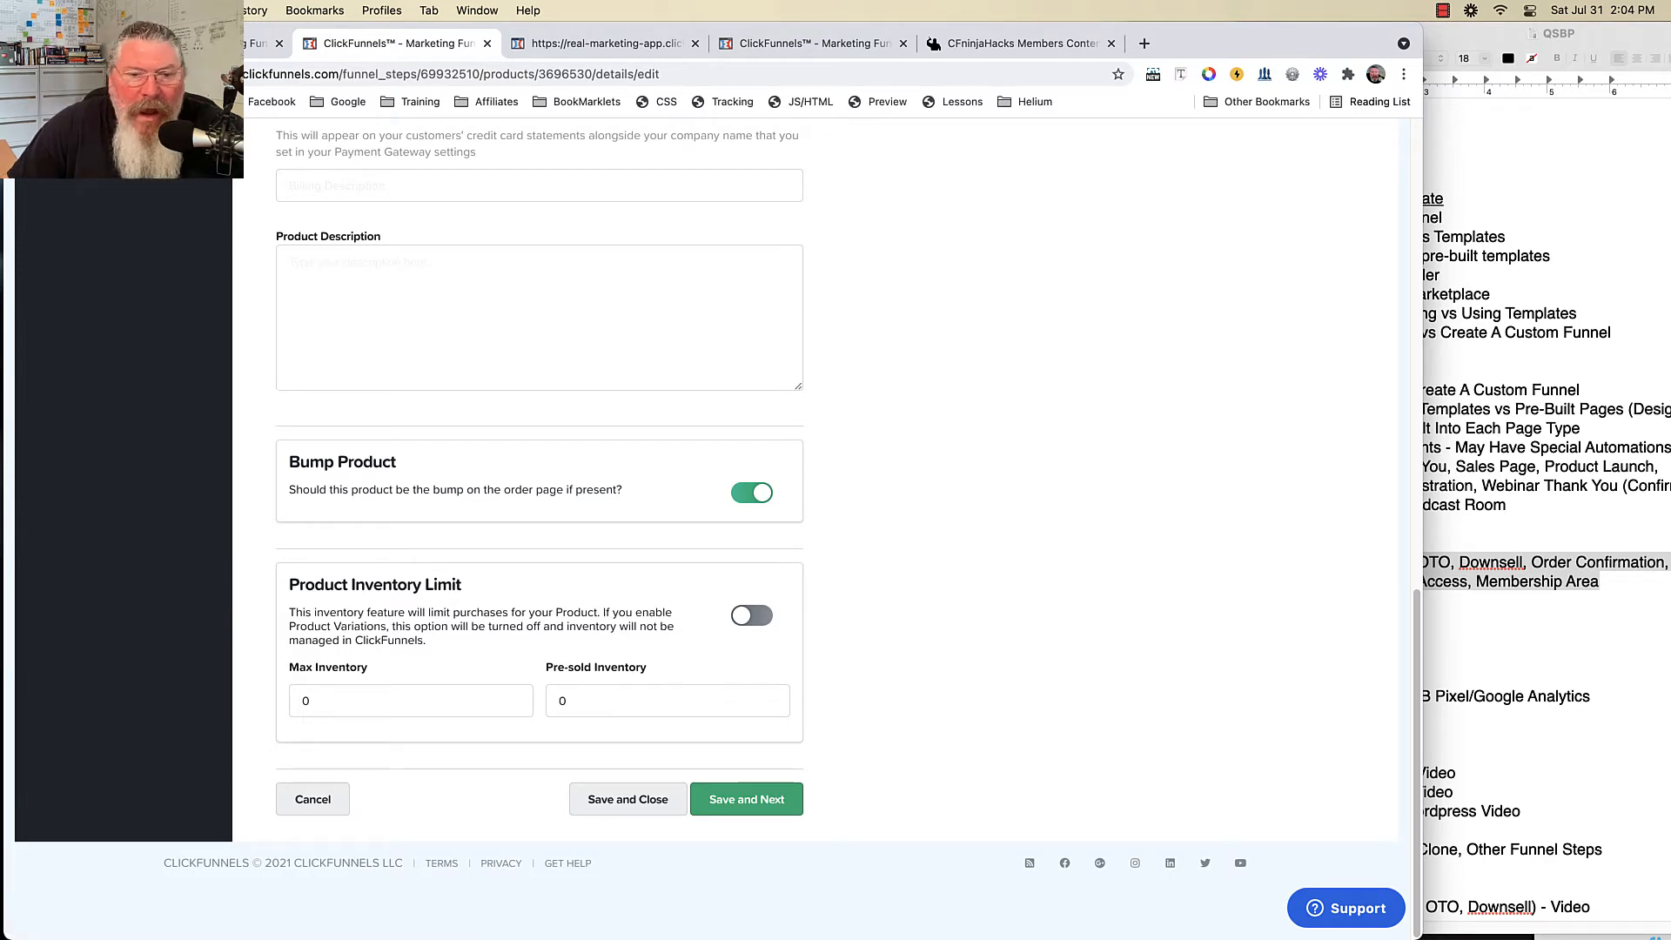
{"action": "left_click", "coordinate": [628, 799]}
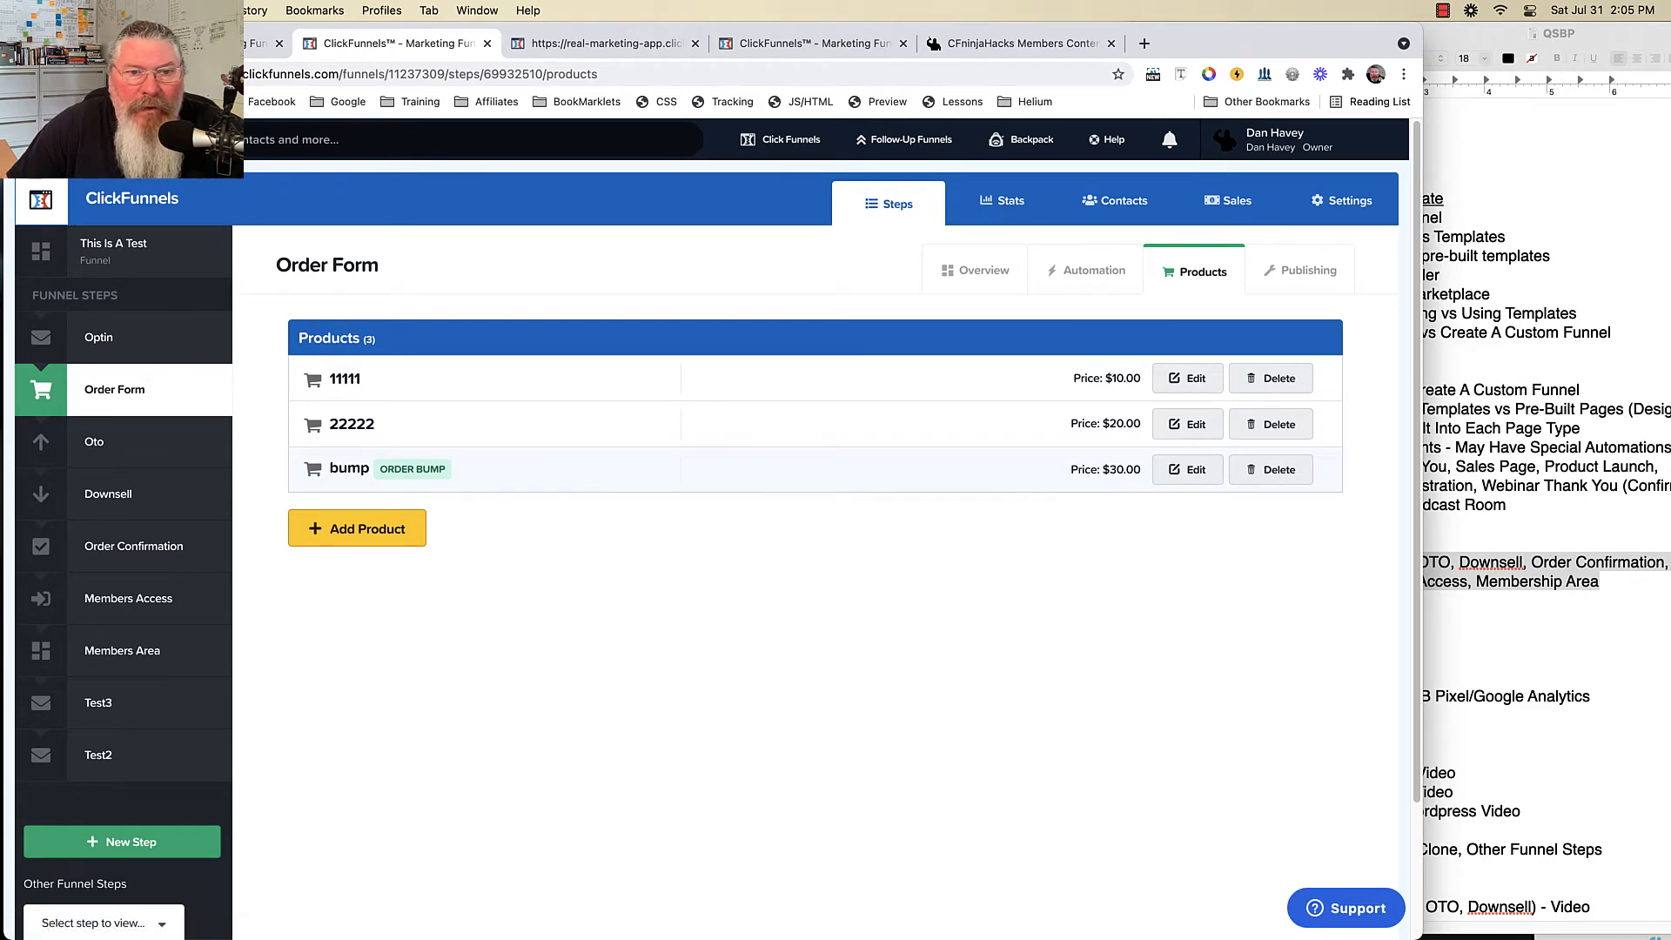
- Change the first product list's header texts to 1111111Item and 111111111Price
{"action": "left_click", "coordinate": [601, 44]}
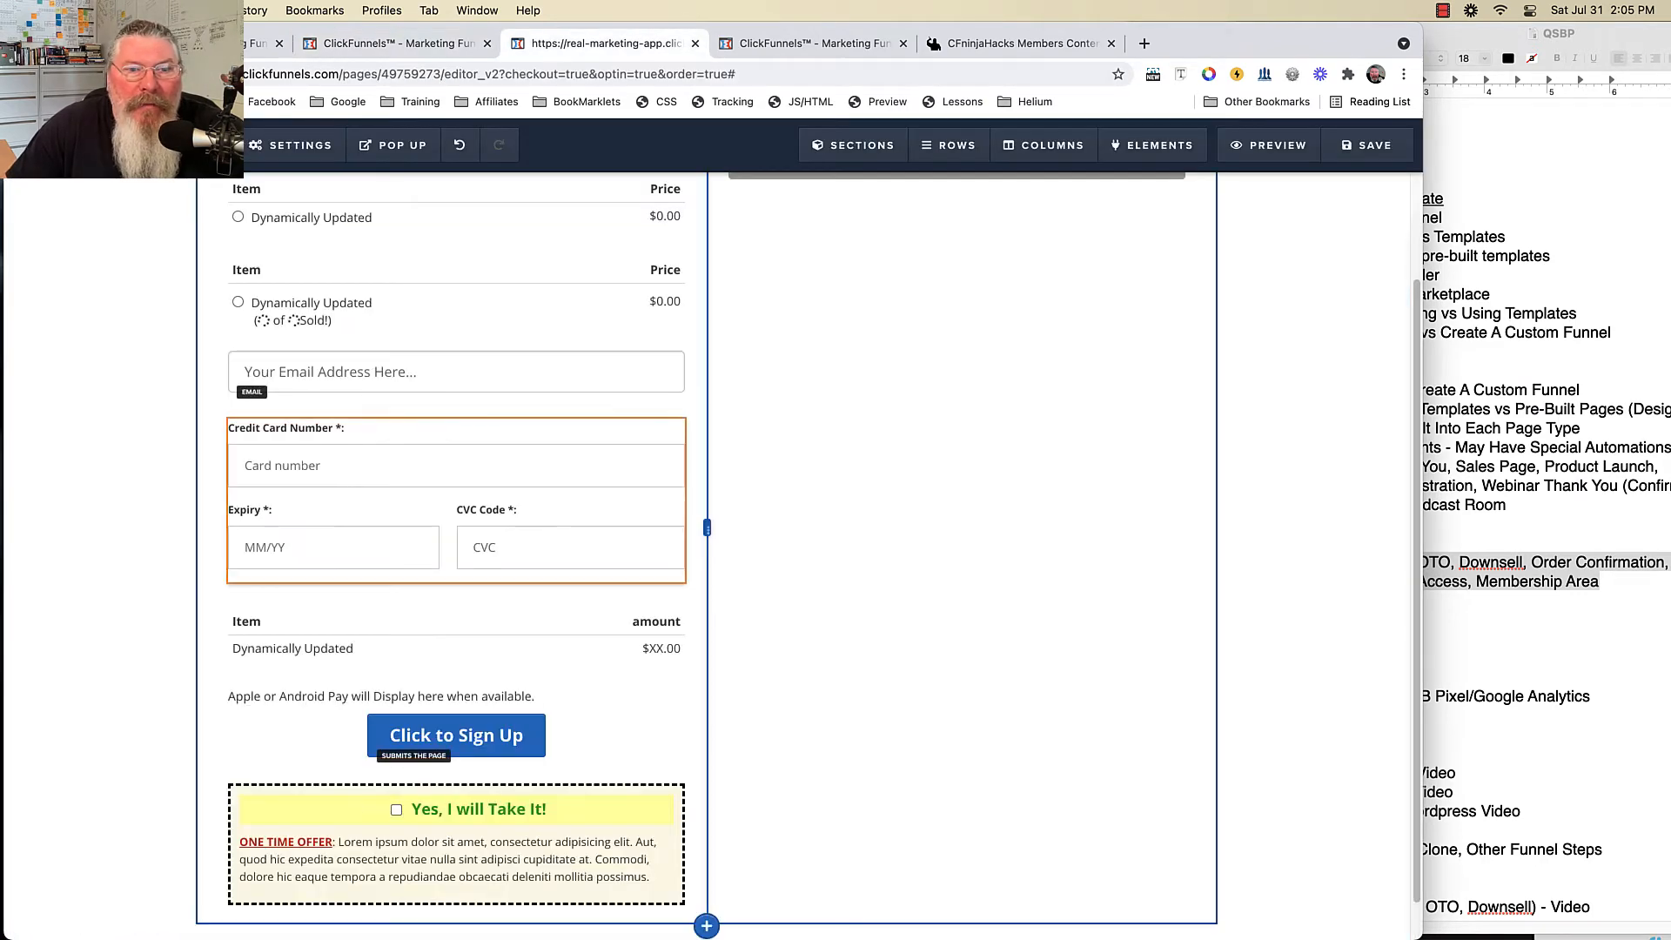
{"action": "scroll", "coordinate": [708, 556], "scroll_direction": "up", "scroll_amount": 3}
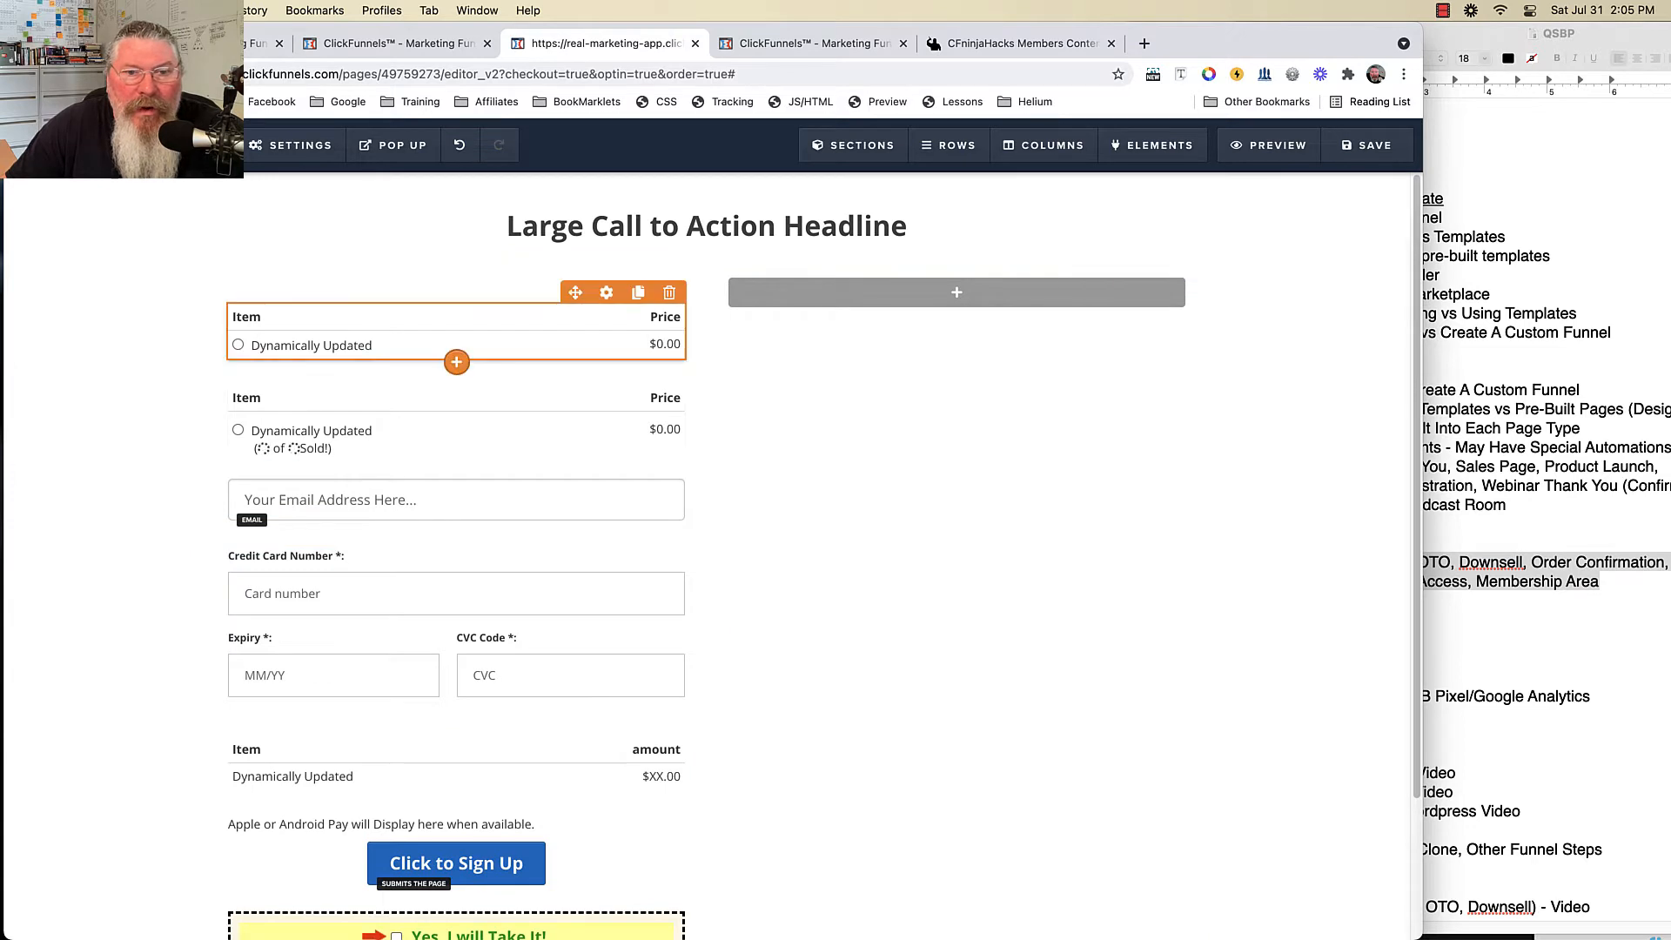
{"action": "left_click", "coordinate": [607, 292]}
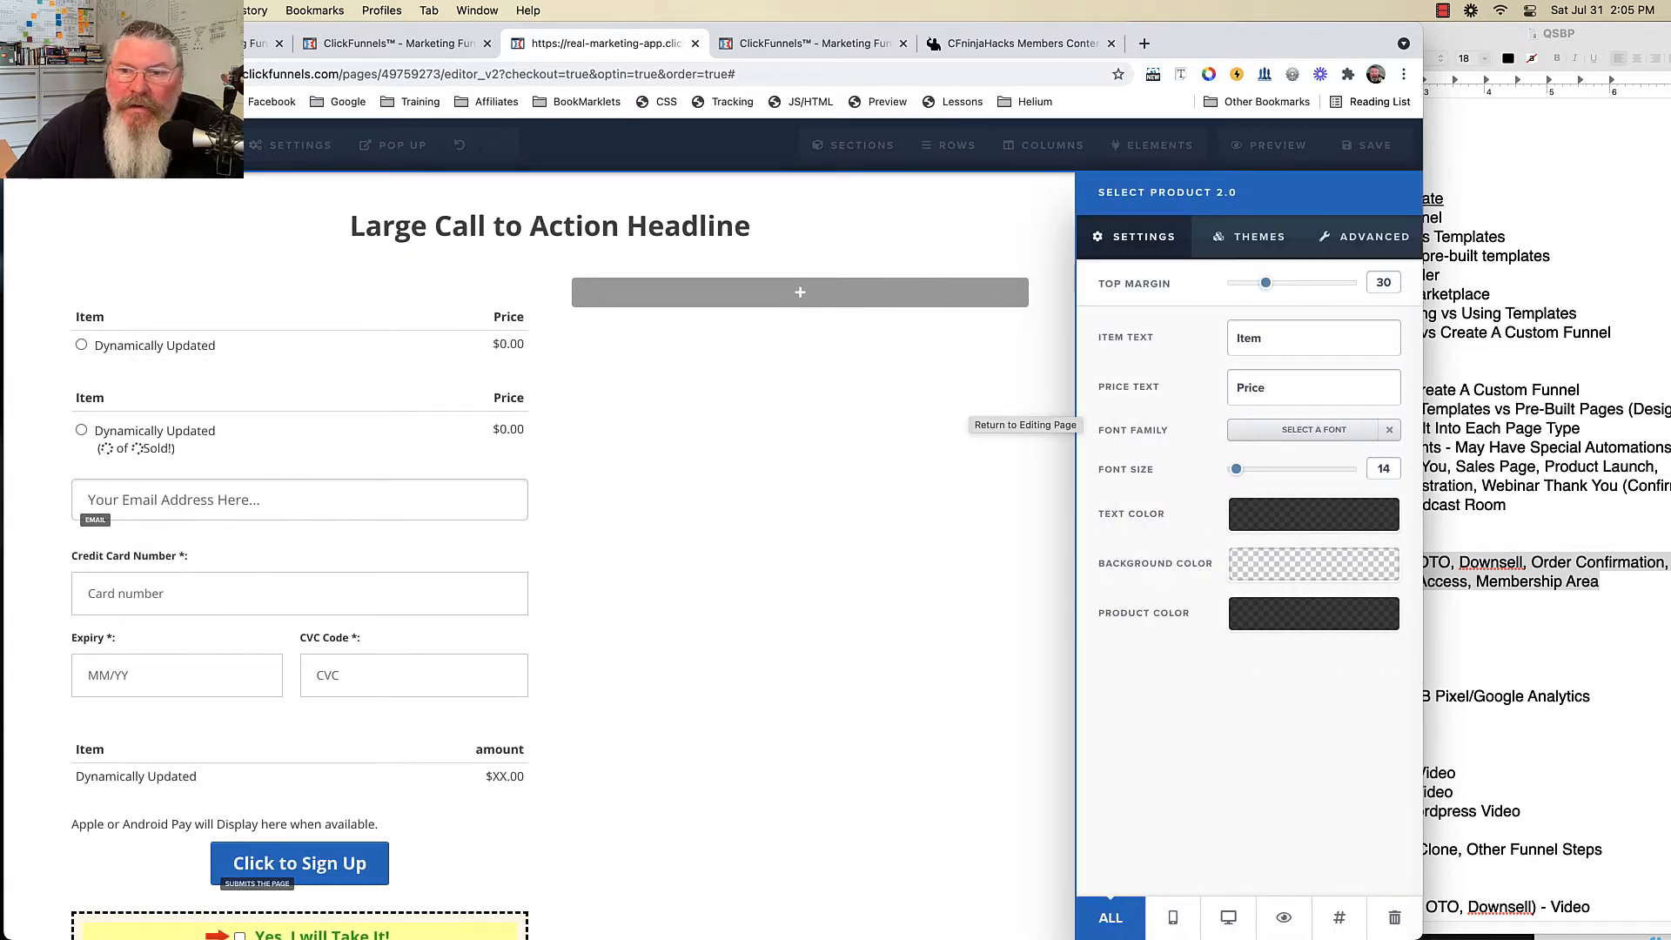
{"action": "type", "text": "1111111"}
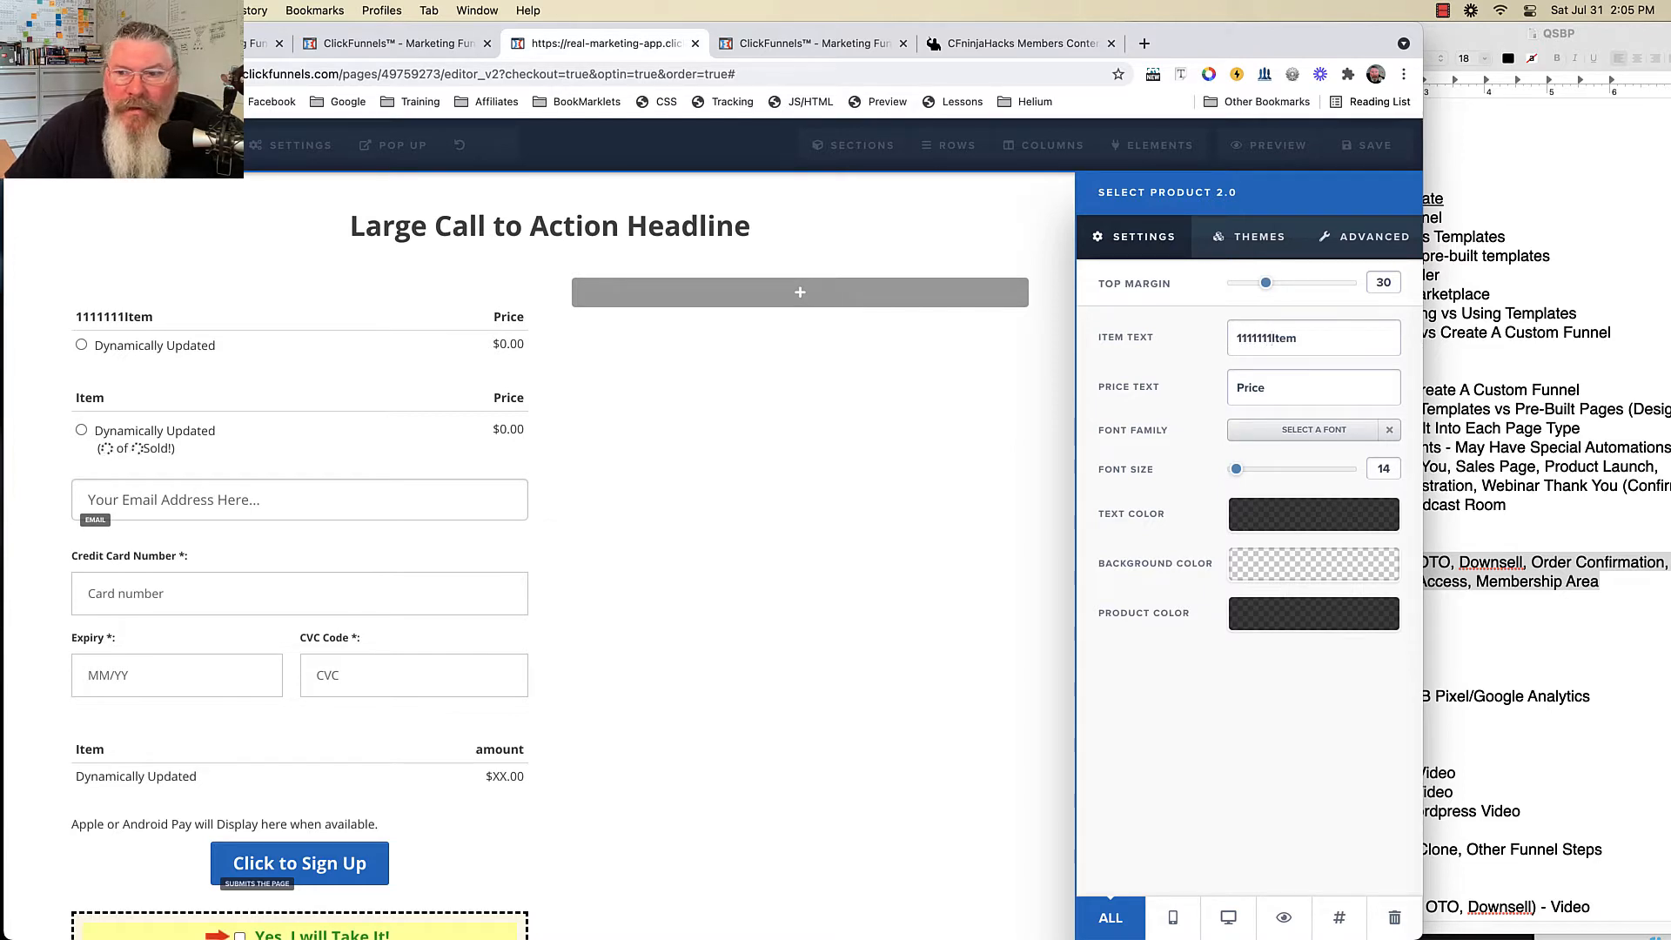
{"action": "type", "text": "111111111"}
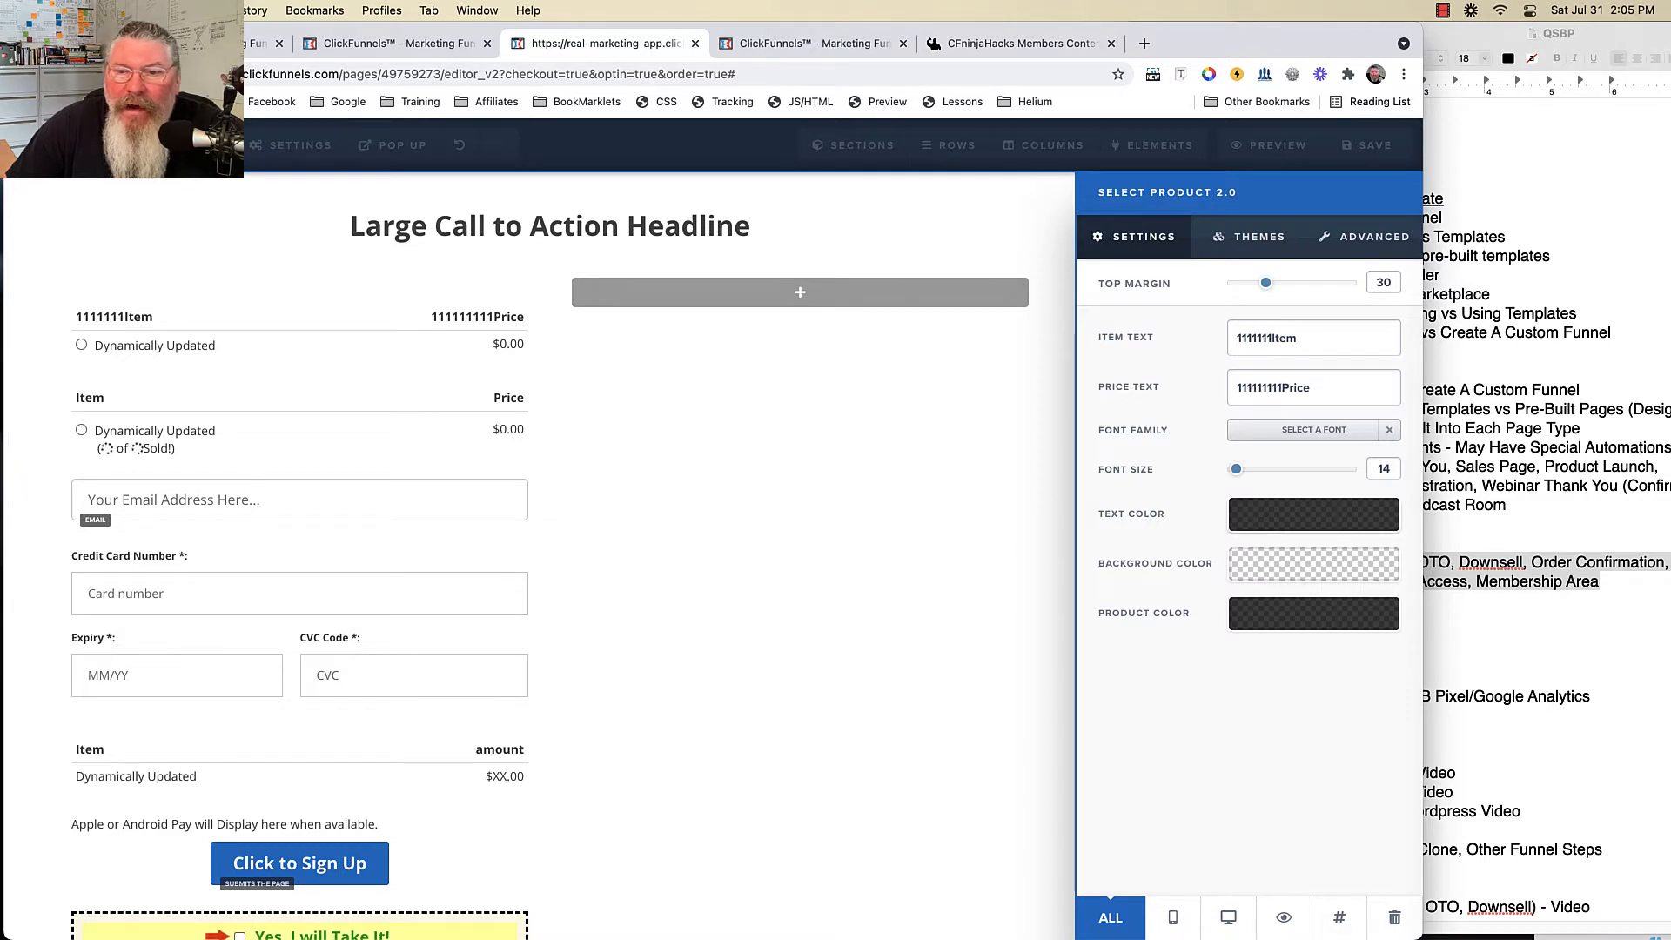
- Make the header text yellow on a teal background and the product rows red
{"action": "left_click", "coordinate": [1313, 514]}
{"action": "left_click", "coordinate": [1189, 599]}
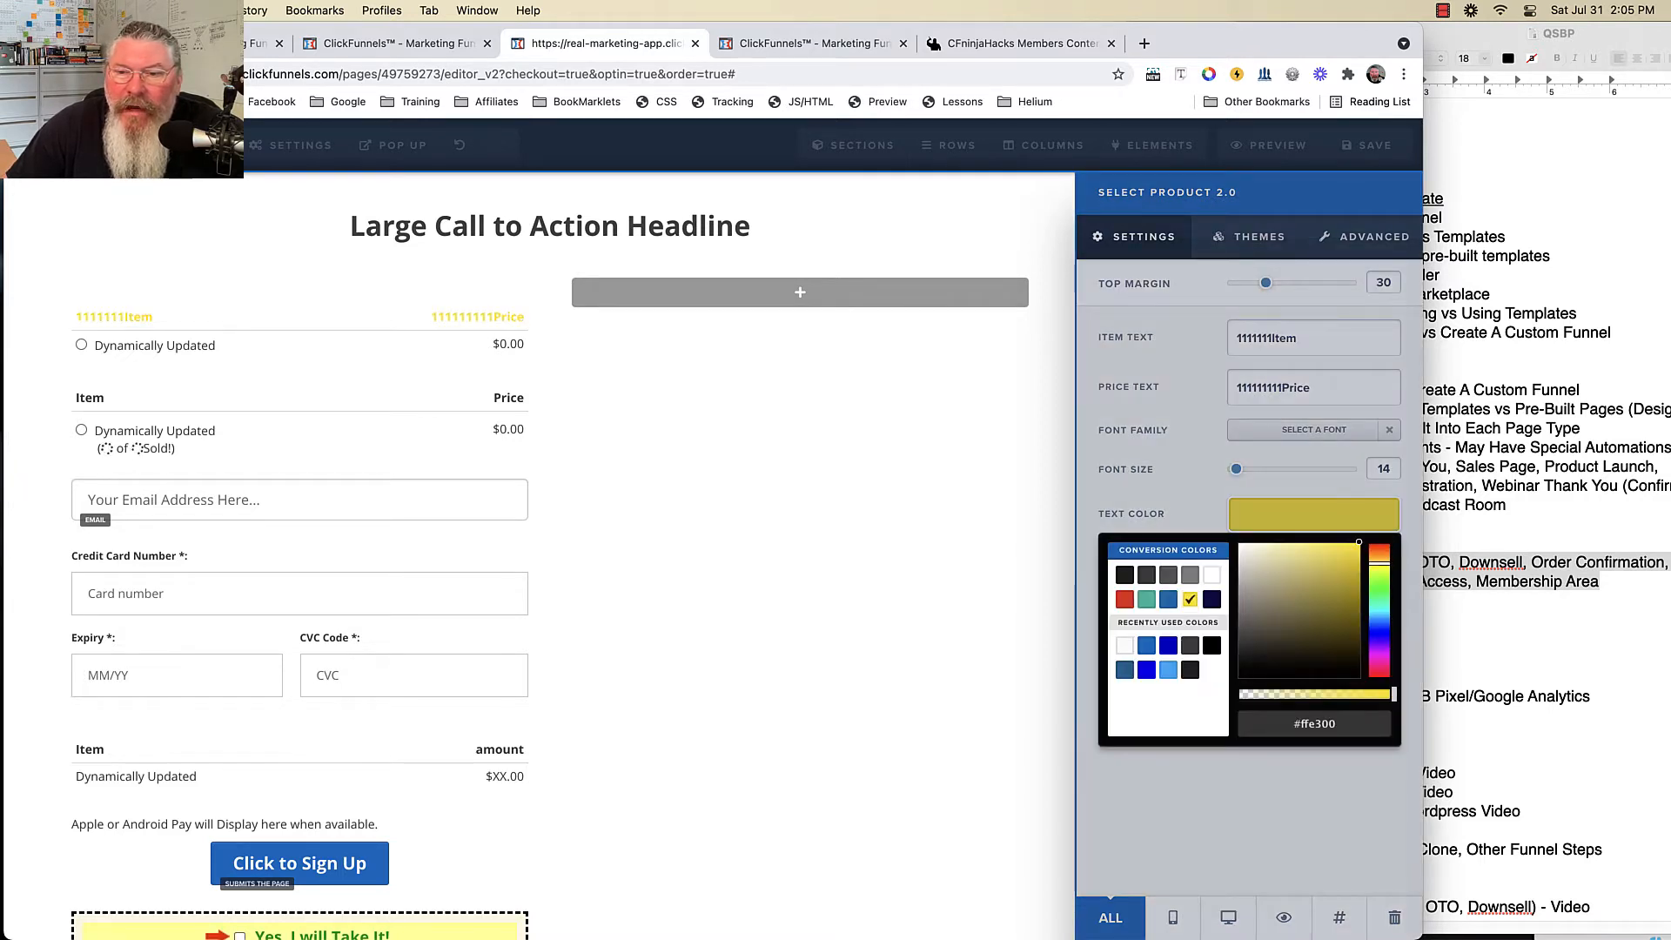
{"action": "left_click", "coordinate": [1192, 801]}
{"action": "left_click", "coordinate": [1313, 564]}
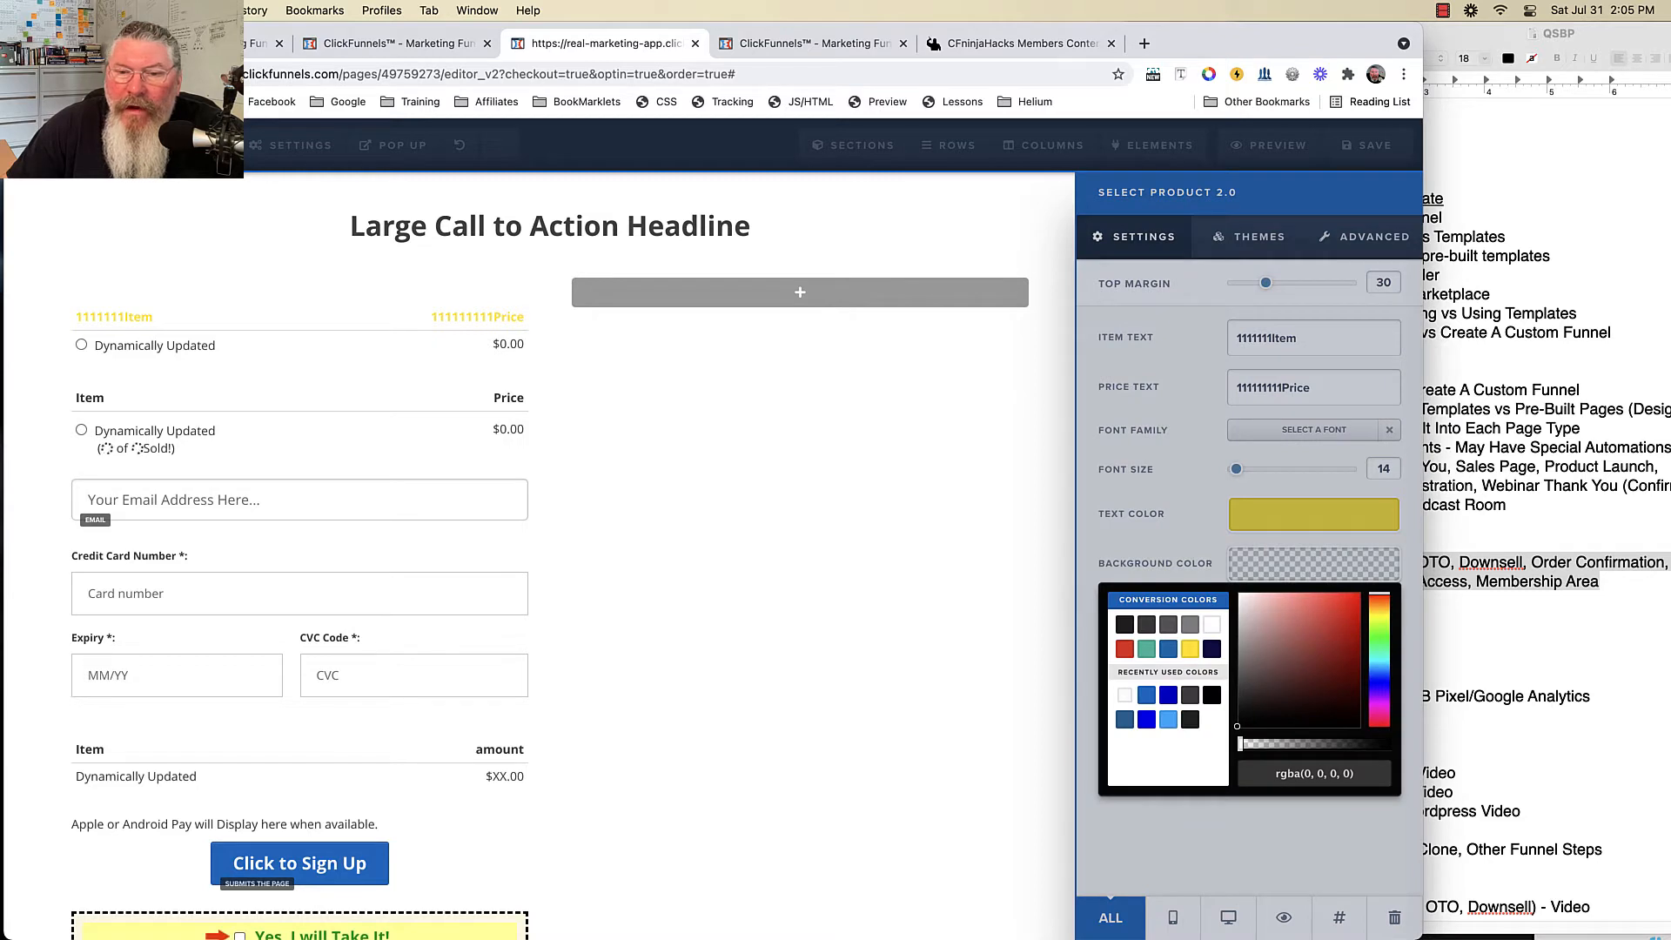
{"action": "left_click", "coordinate": [1146, 649]}
{"action": "left_click", "coordinate": [1157, 835]}
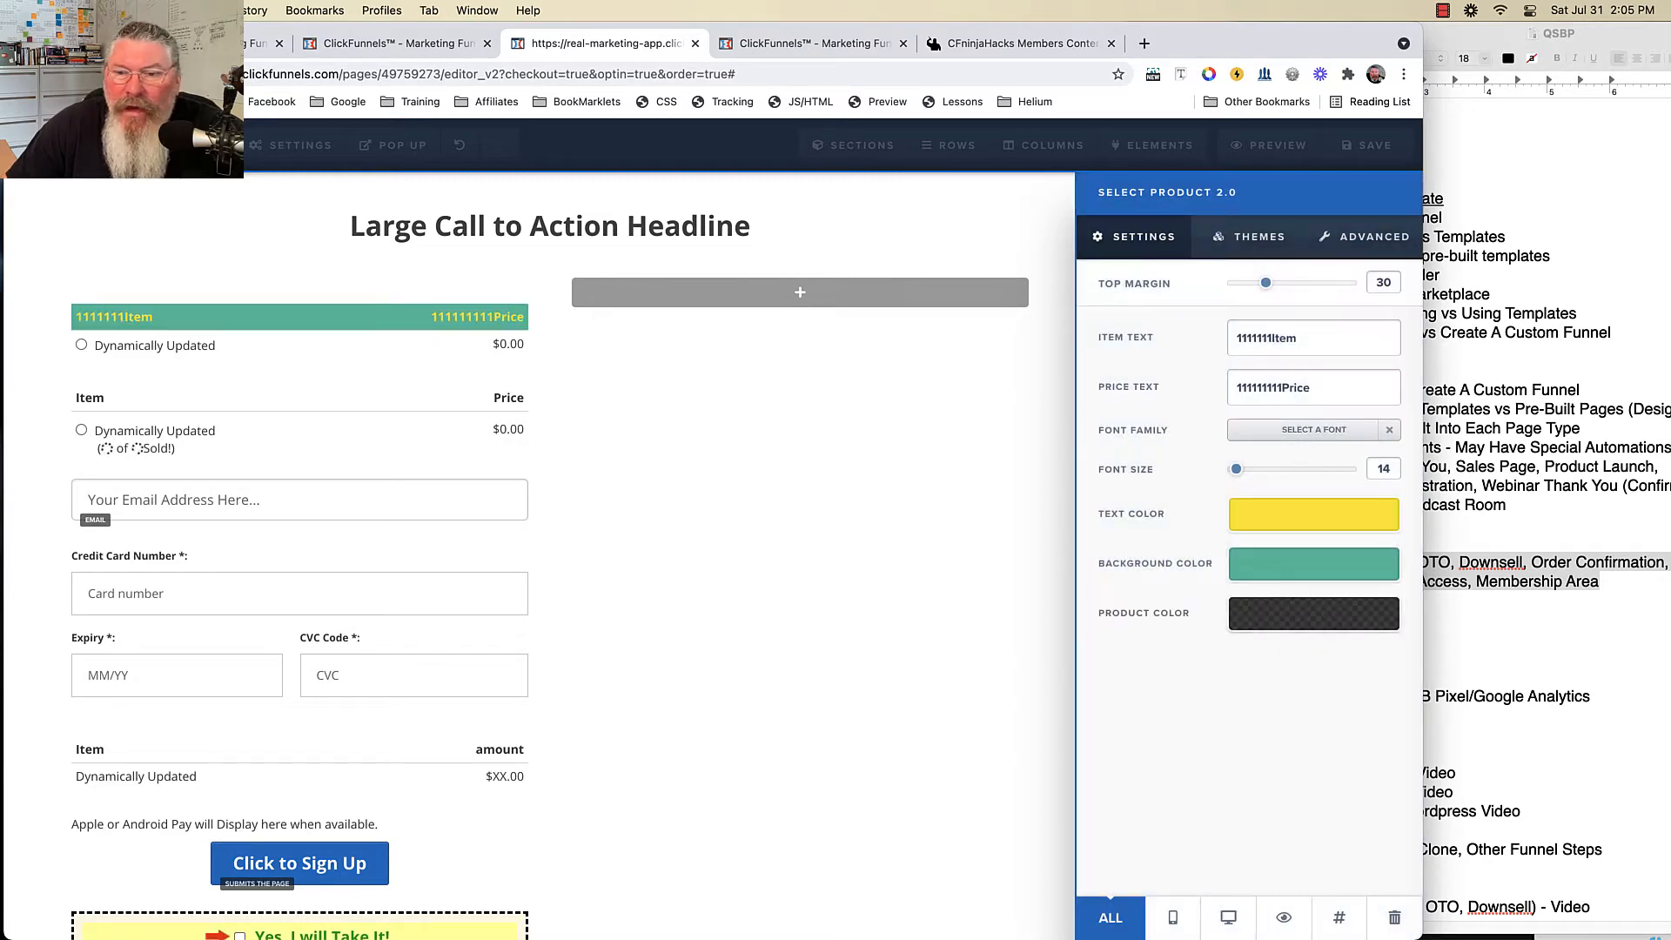
{"action": "left_click", "coordinate": [1313, 613]}
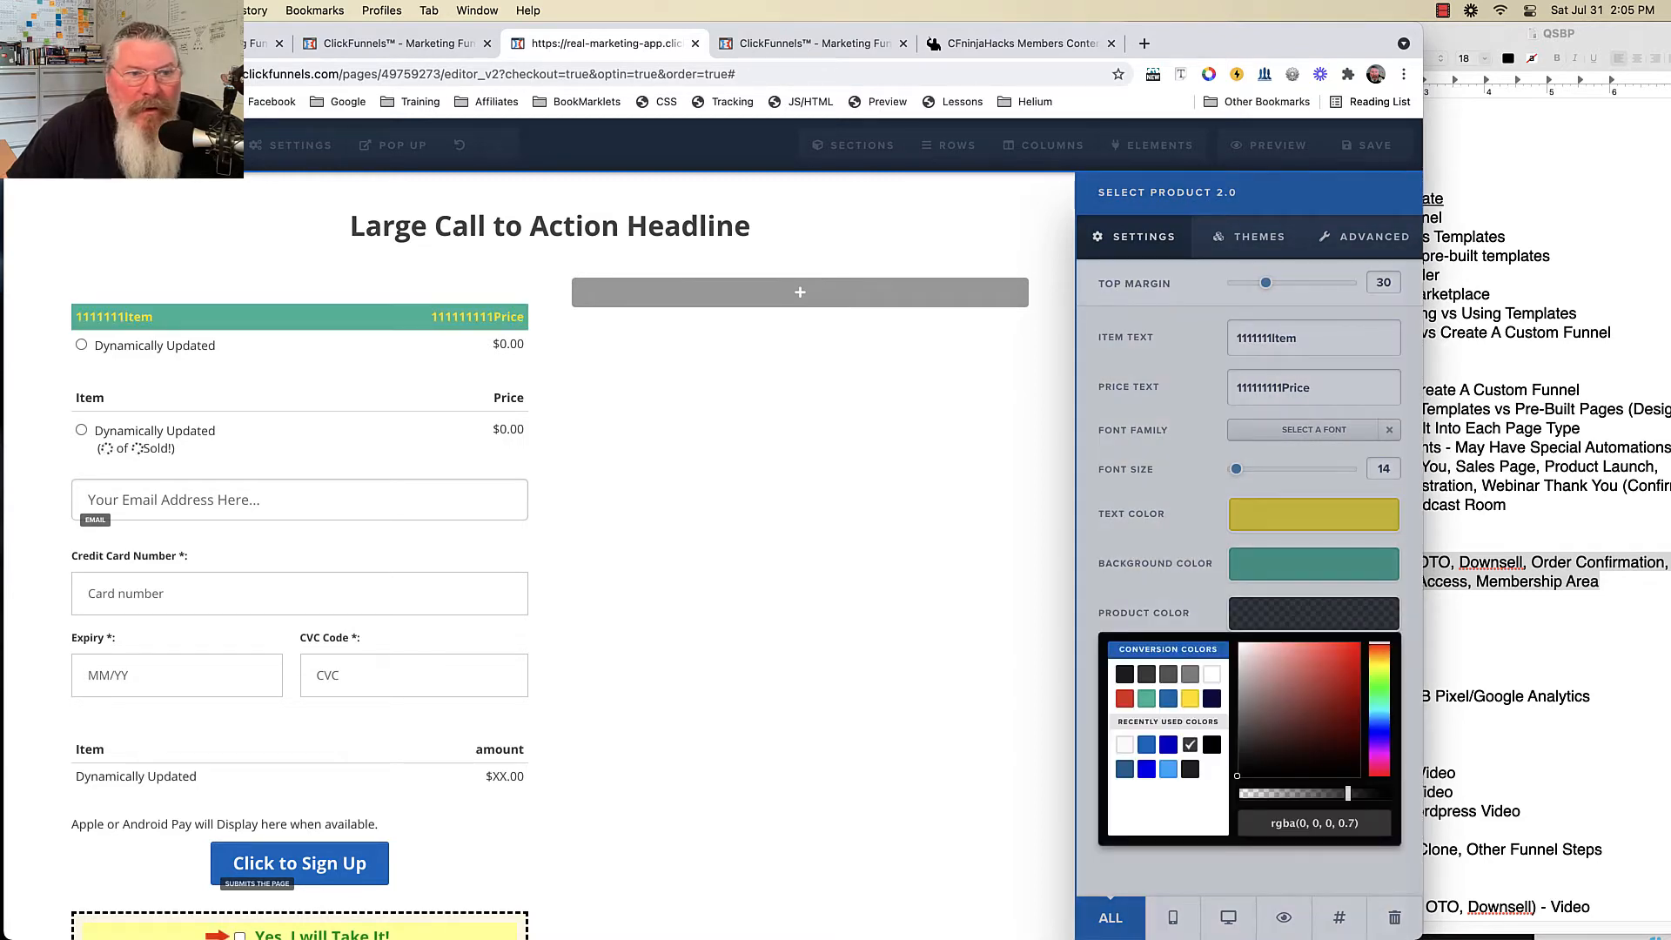
{"action": "left_click", "coordinate": [1168, 699]}
{"action": "left_click", "coordinate": [1314, 613]}
{"action": "left_click", "coordinate": [1313, 613]}
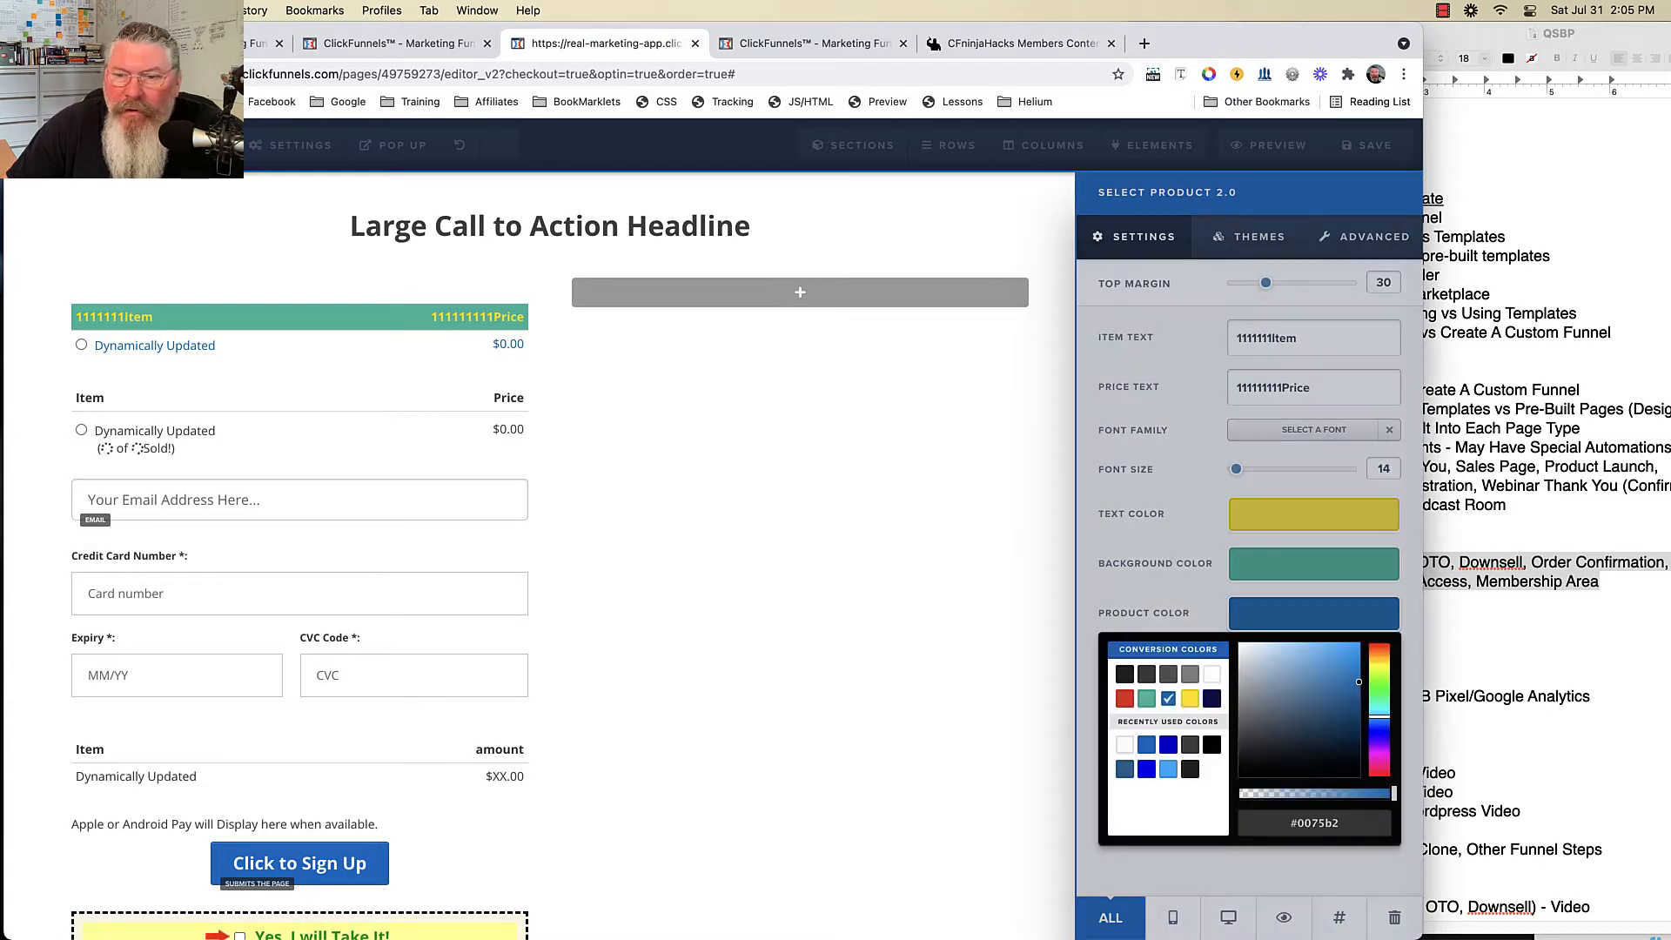
{"action": "left_click", "coordinate": [1124, 699]}
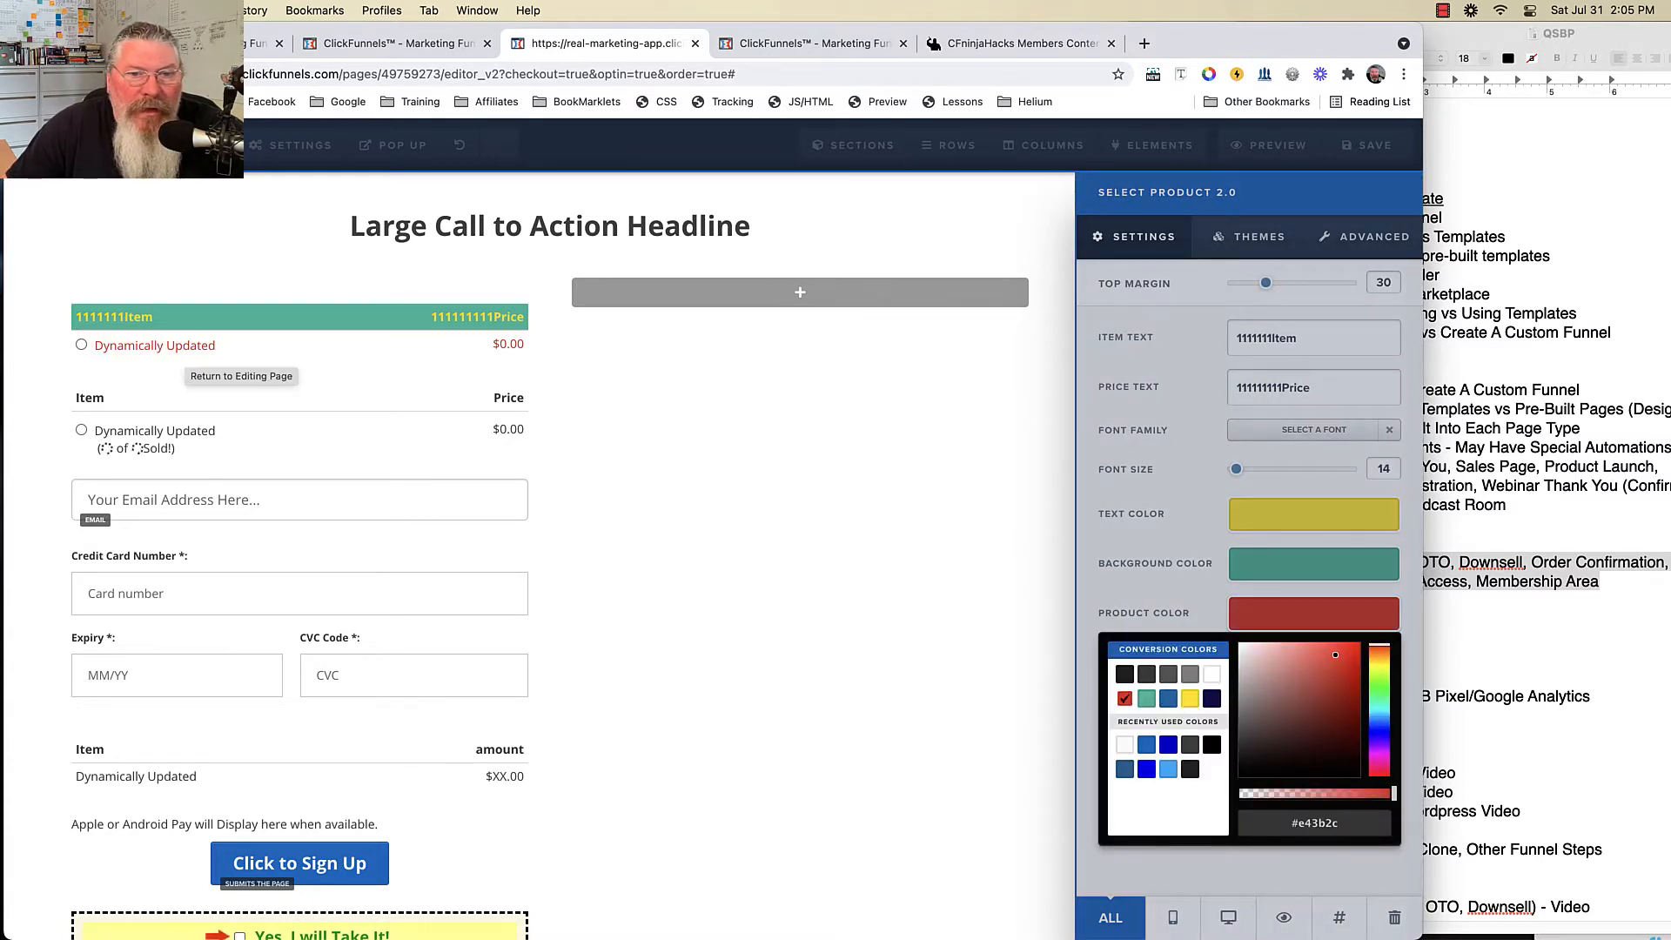
{"action": "left_click", "coordinate": [1249, 237]}
- Keep the products displayed as a radio list and make the product rows bold
{"action": "left_click", "coordinate": [1249, 237]}
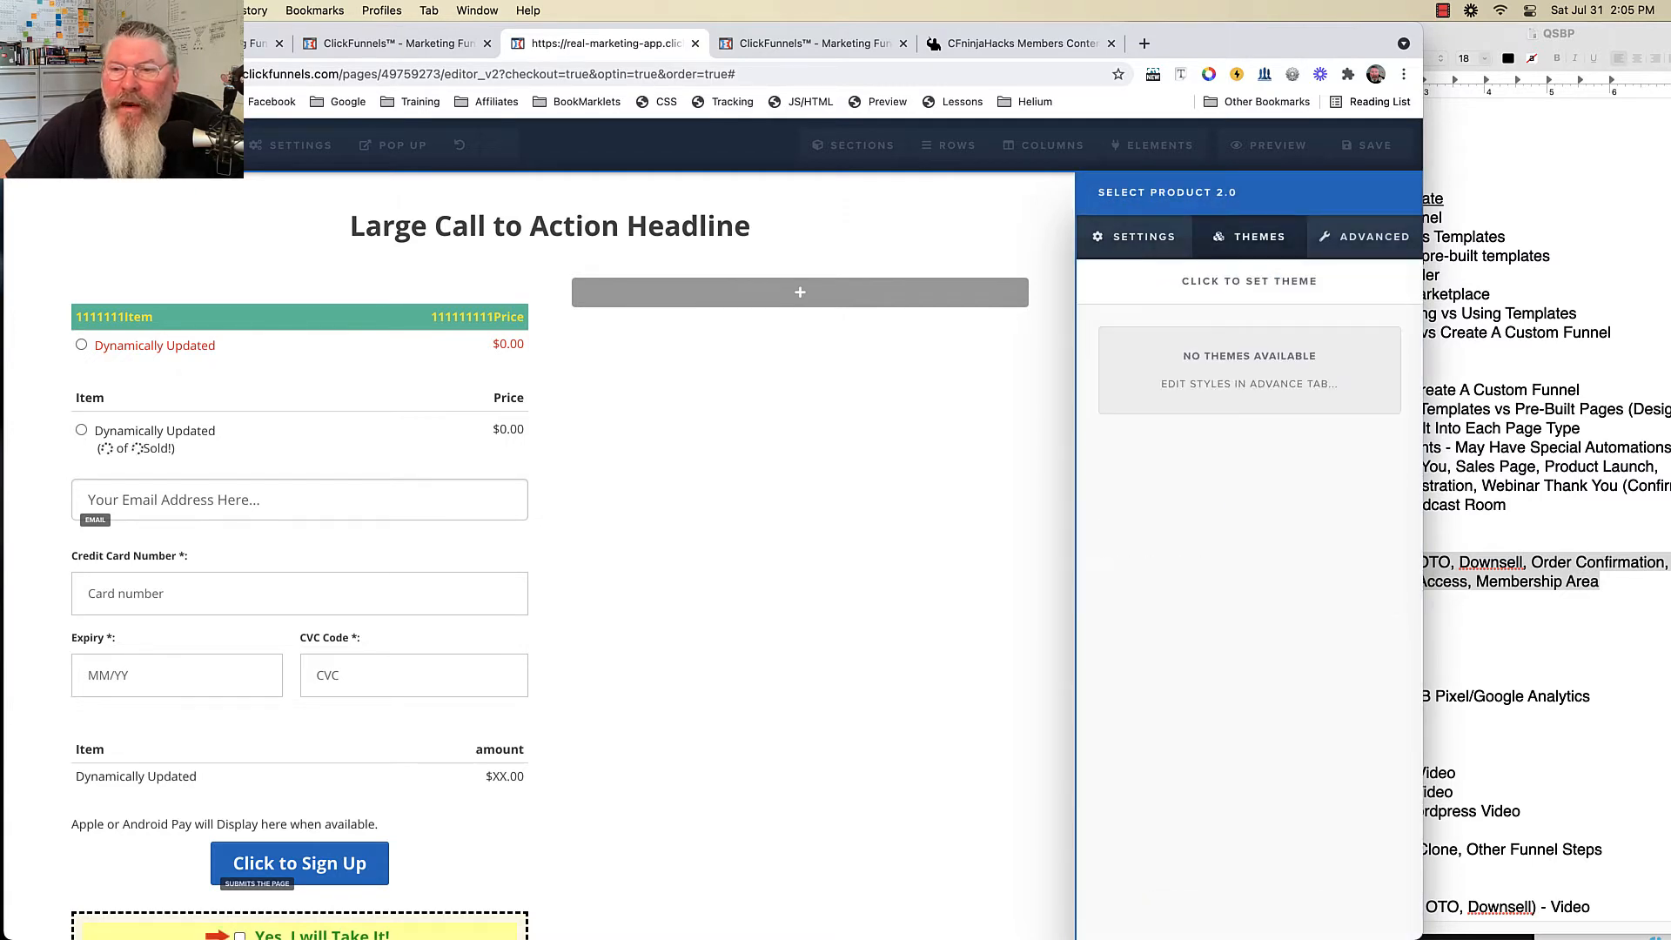
{"action": "left_click", "coordinate": [1364, 237]}
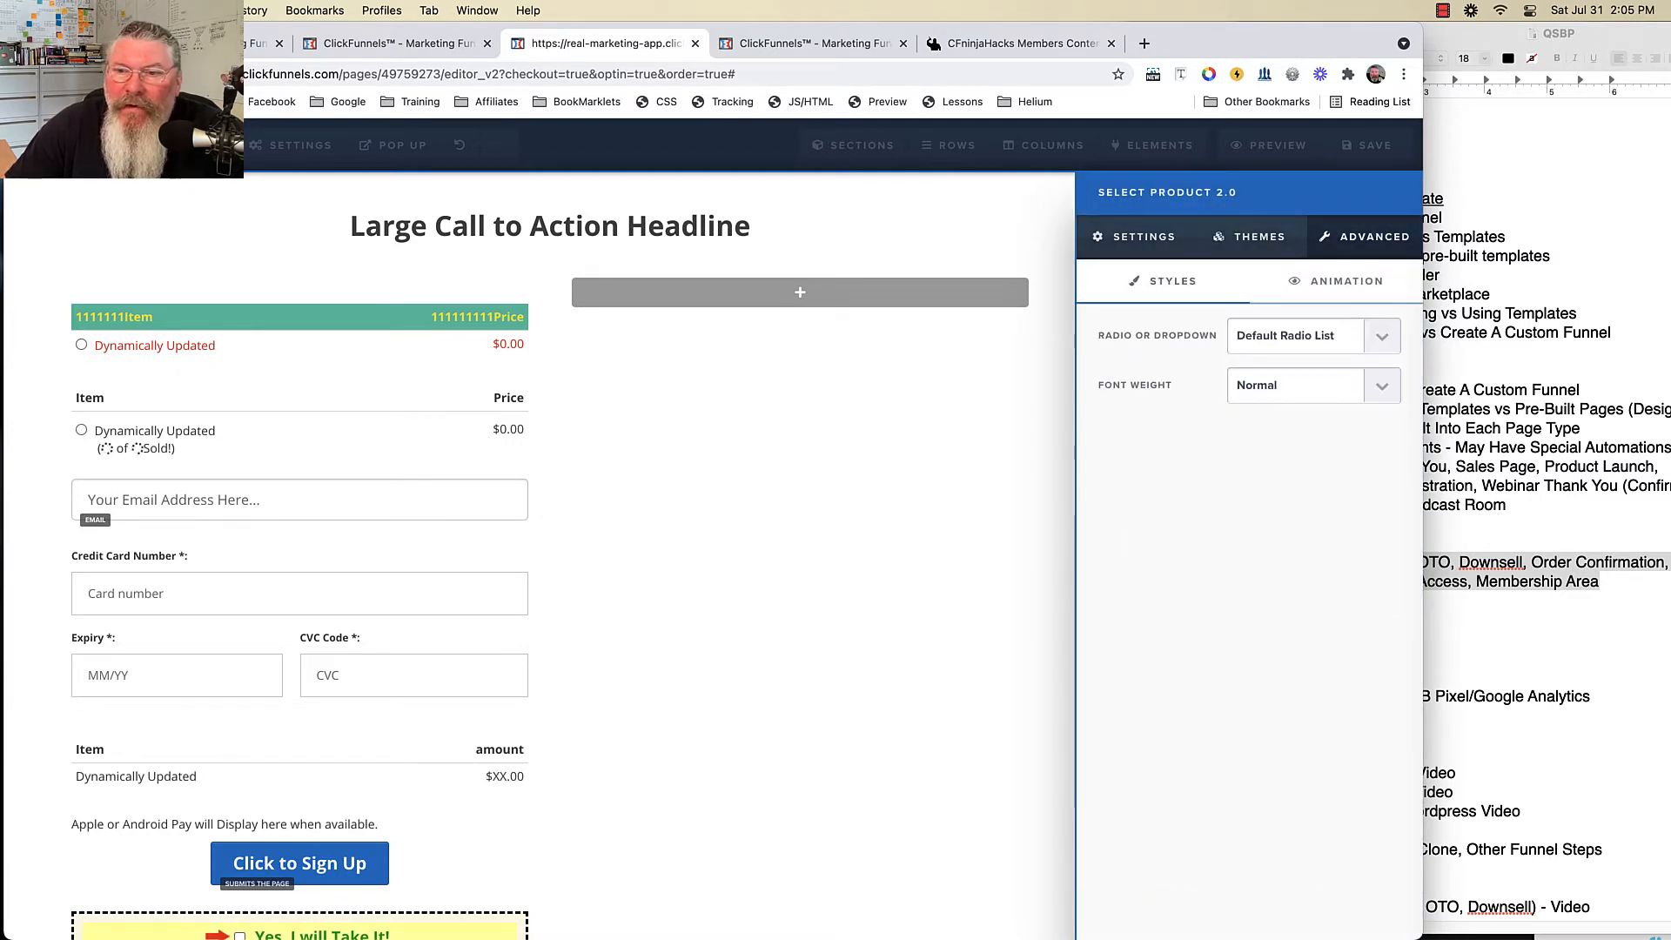
{"action": "left_click", "coordinate": [1312, 336]}
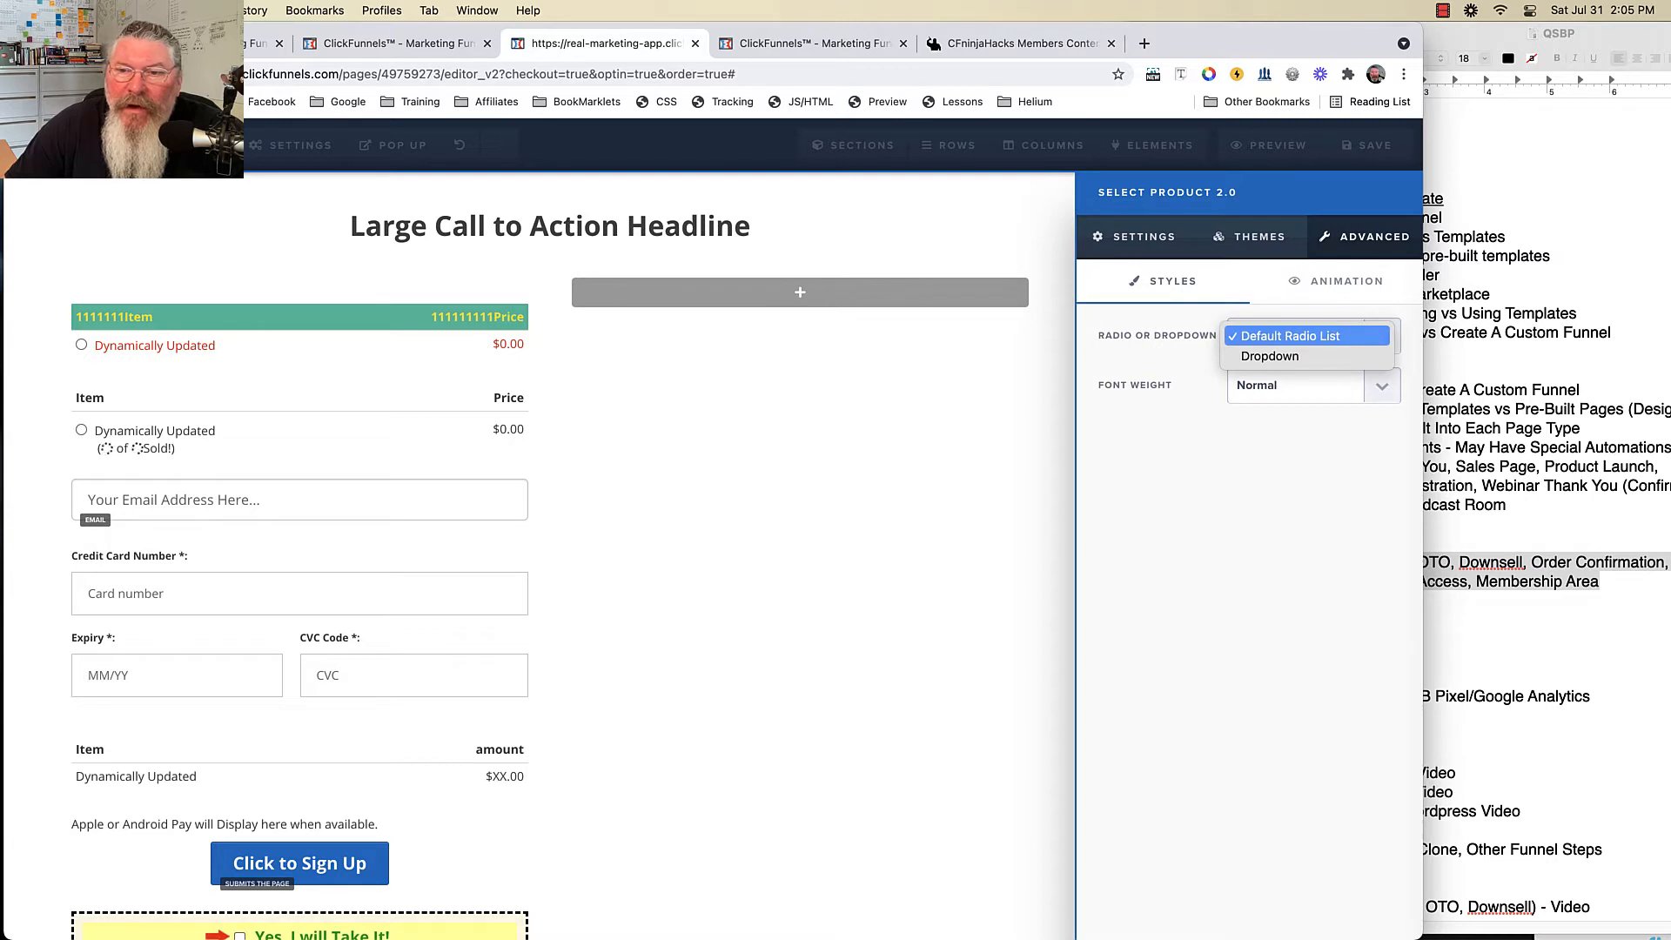
{"action": "left_click", "coordinate": [1271, 356]}
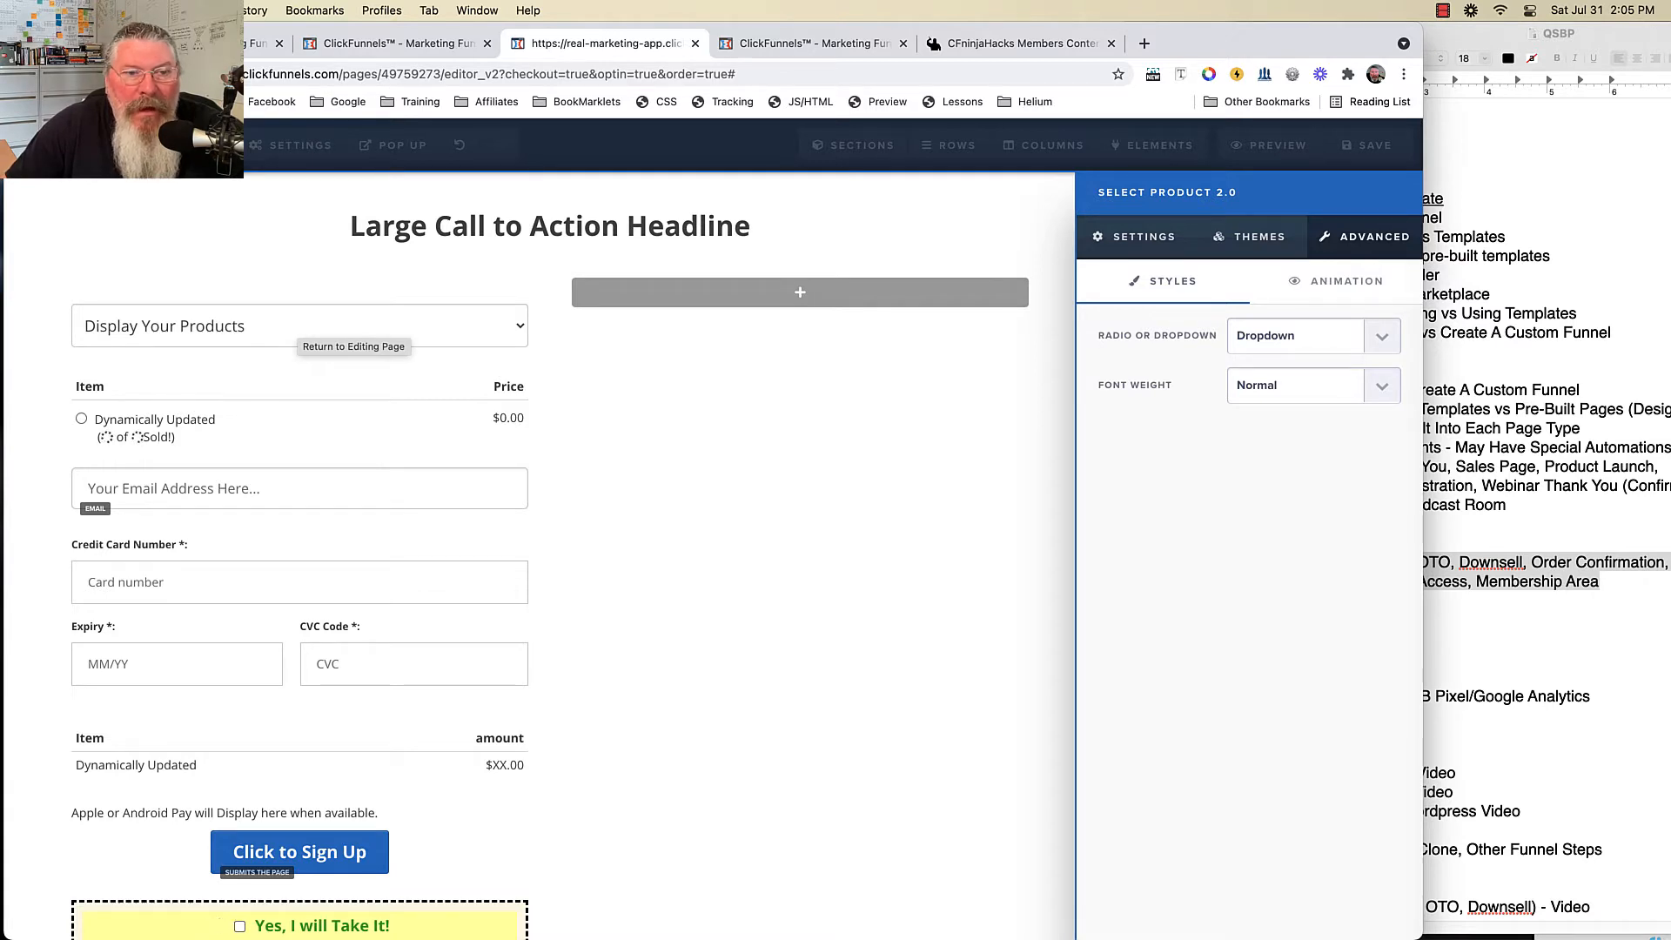
{"action": "left_click", "coordinate": [1312, 336]}
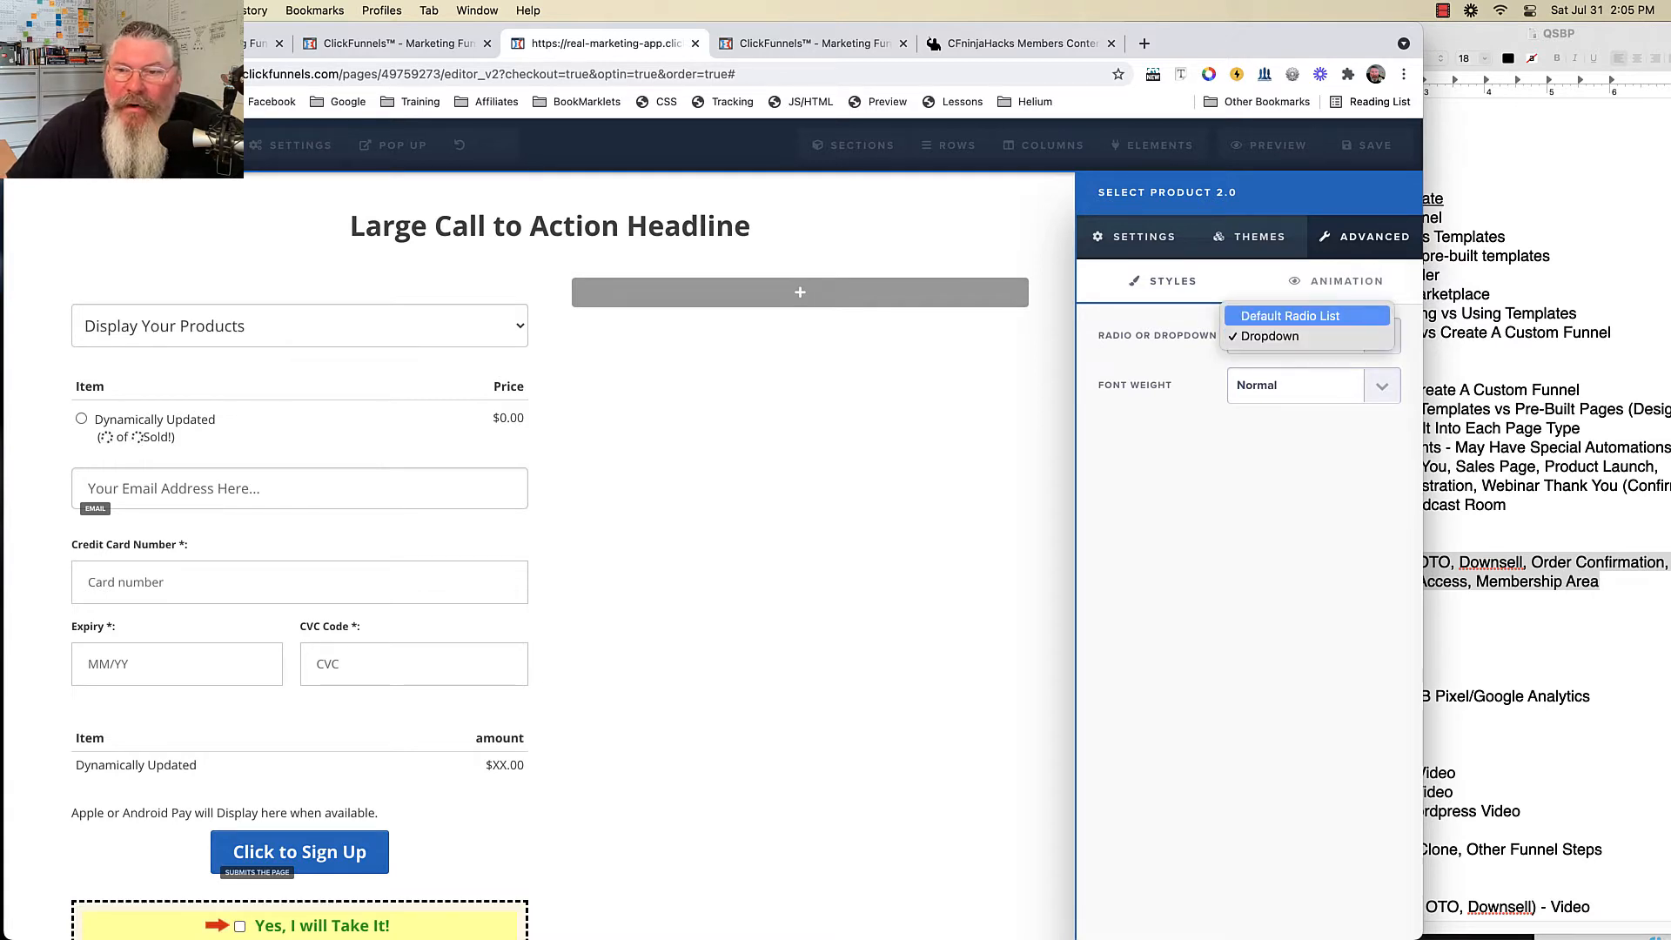
{"action": "left_click", "coordinate": [1291, 316]}
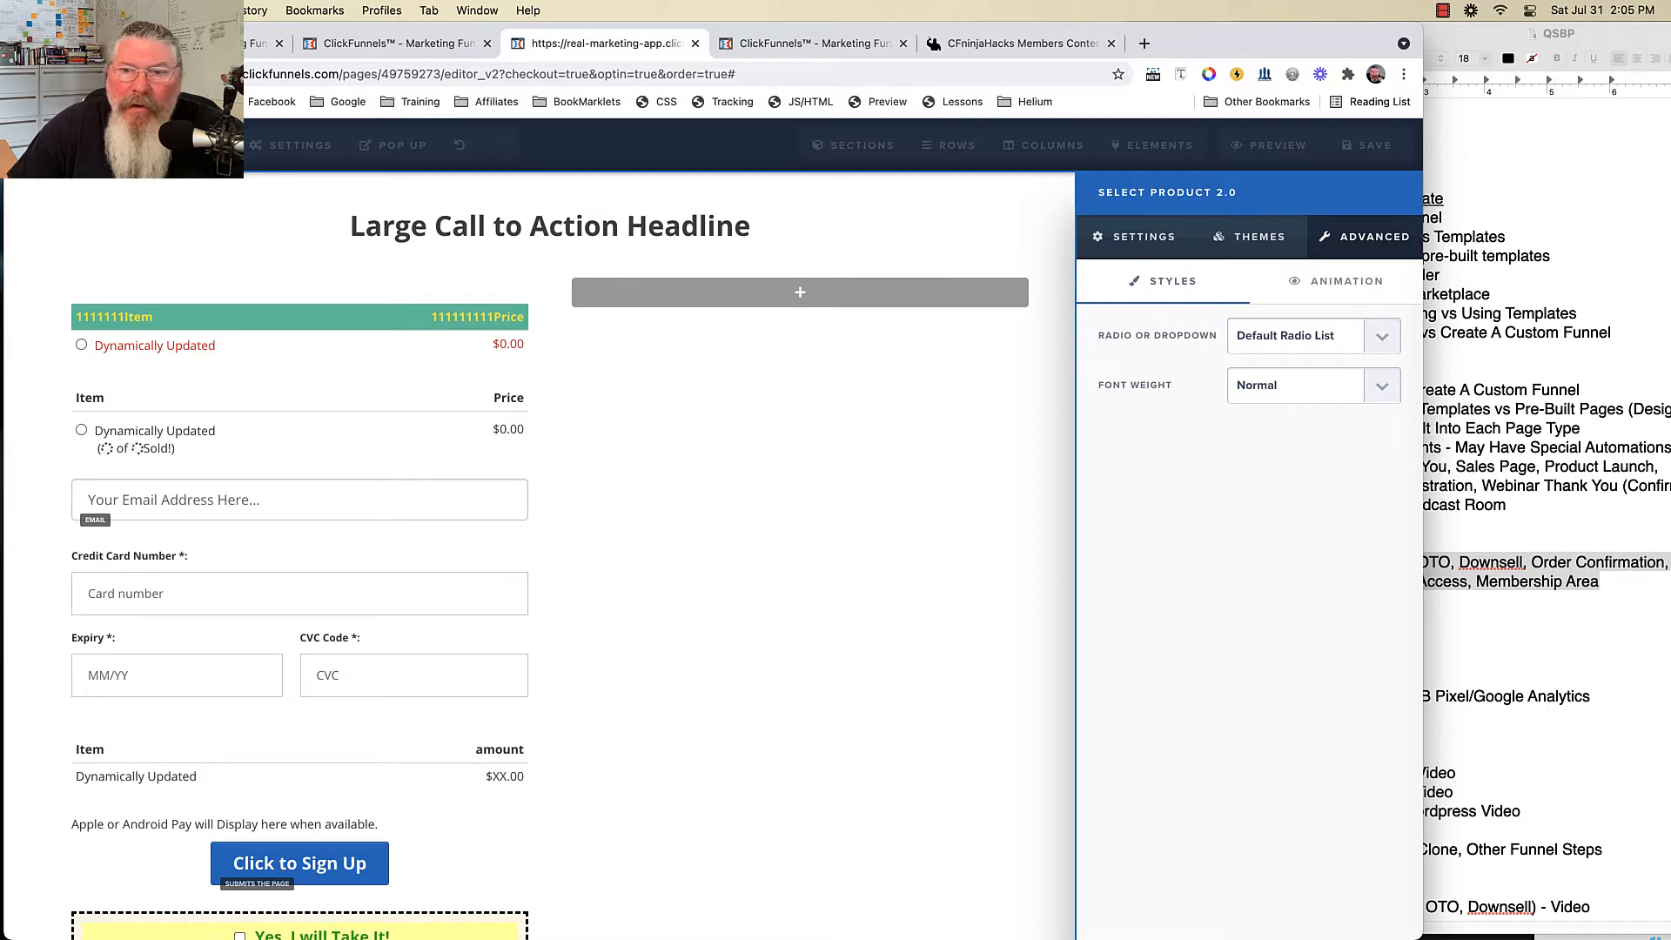
{"action": "left_click", "coordinate": [1312, 386]}
{"action": "left_click", "coordinate": [1253, 405]}
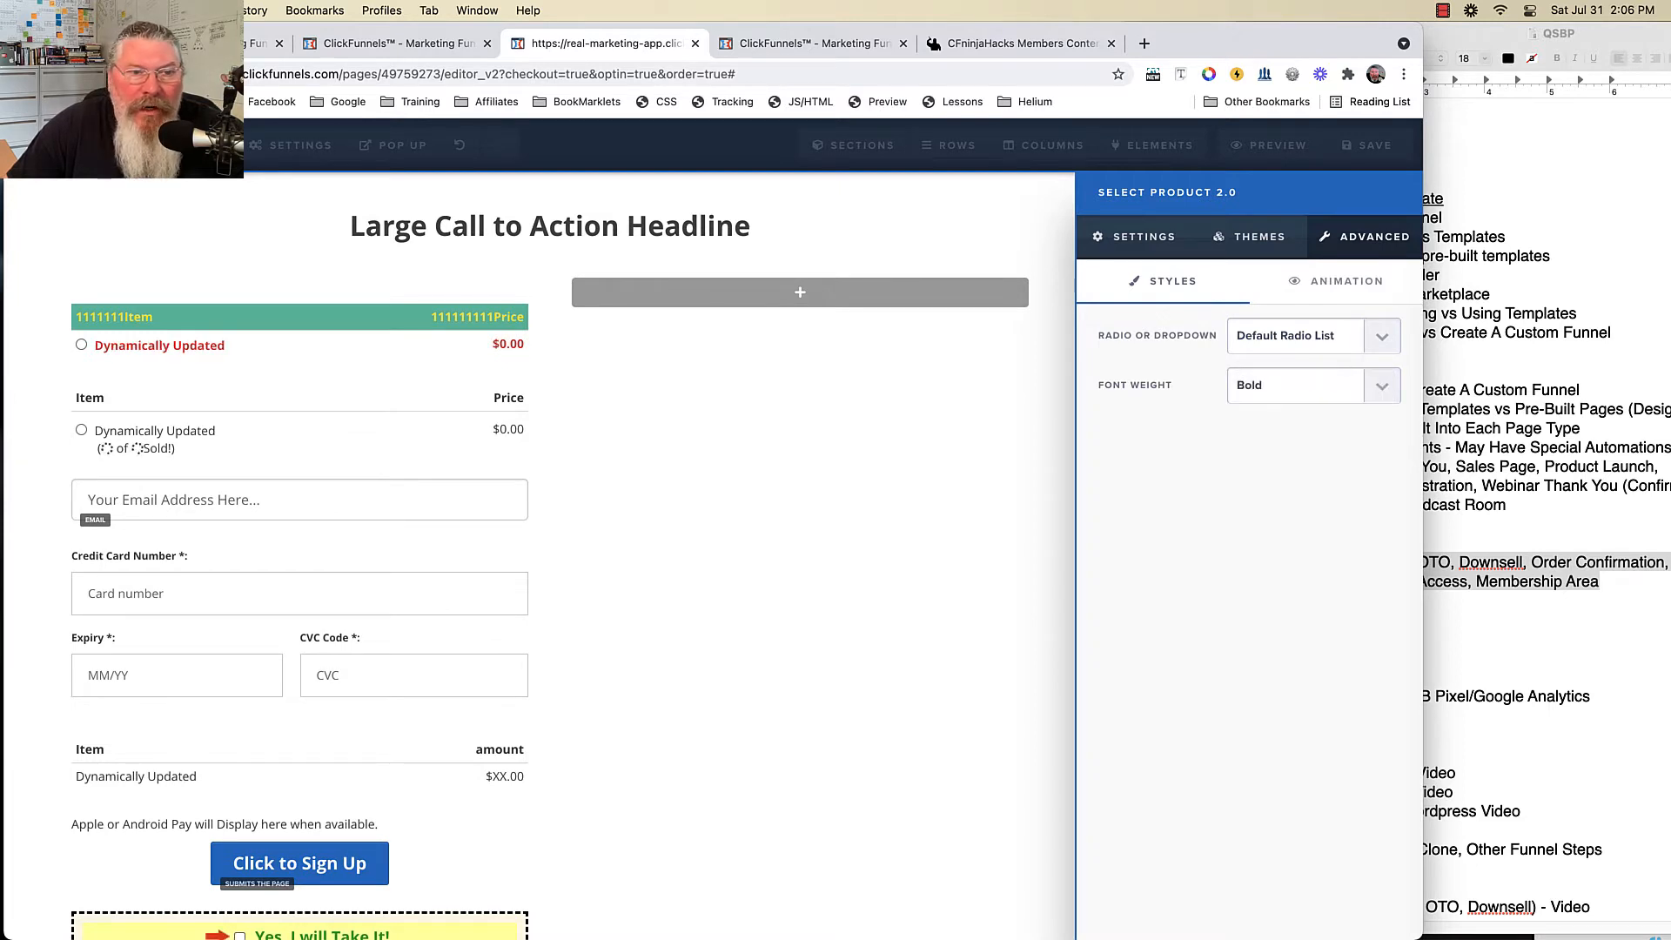
{"action": "left_click", "coordinate": [822, 455]}
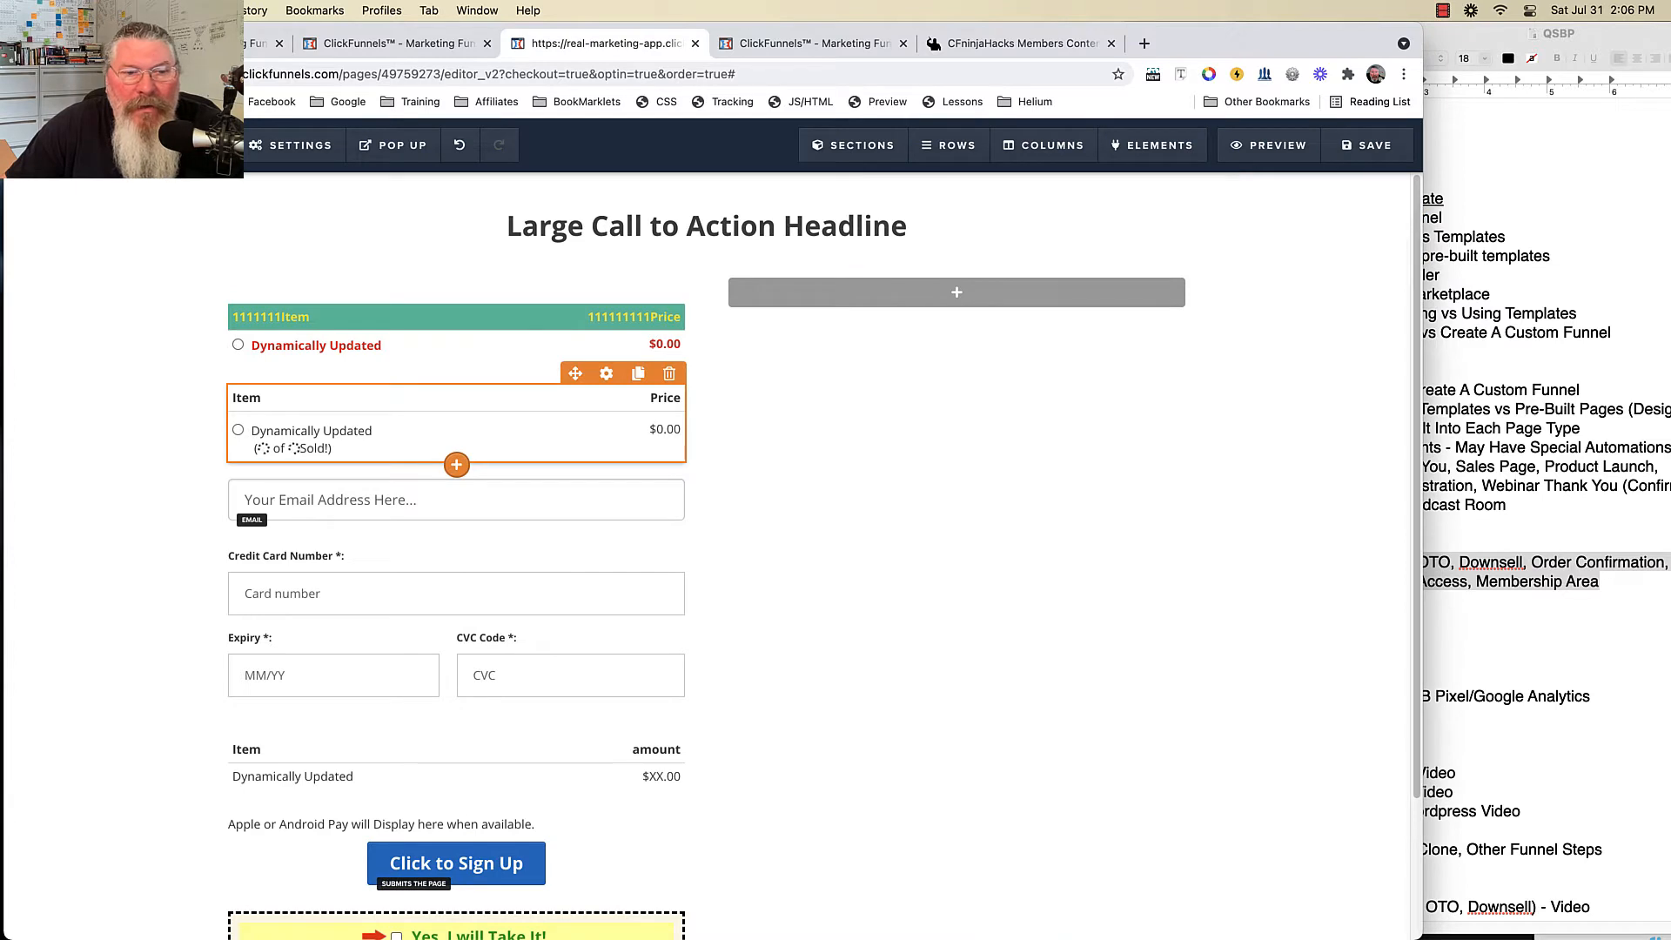
- Make the second product list's item text bold
{"action": "left_click", "coordinate": [606, 373]}
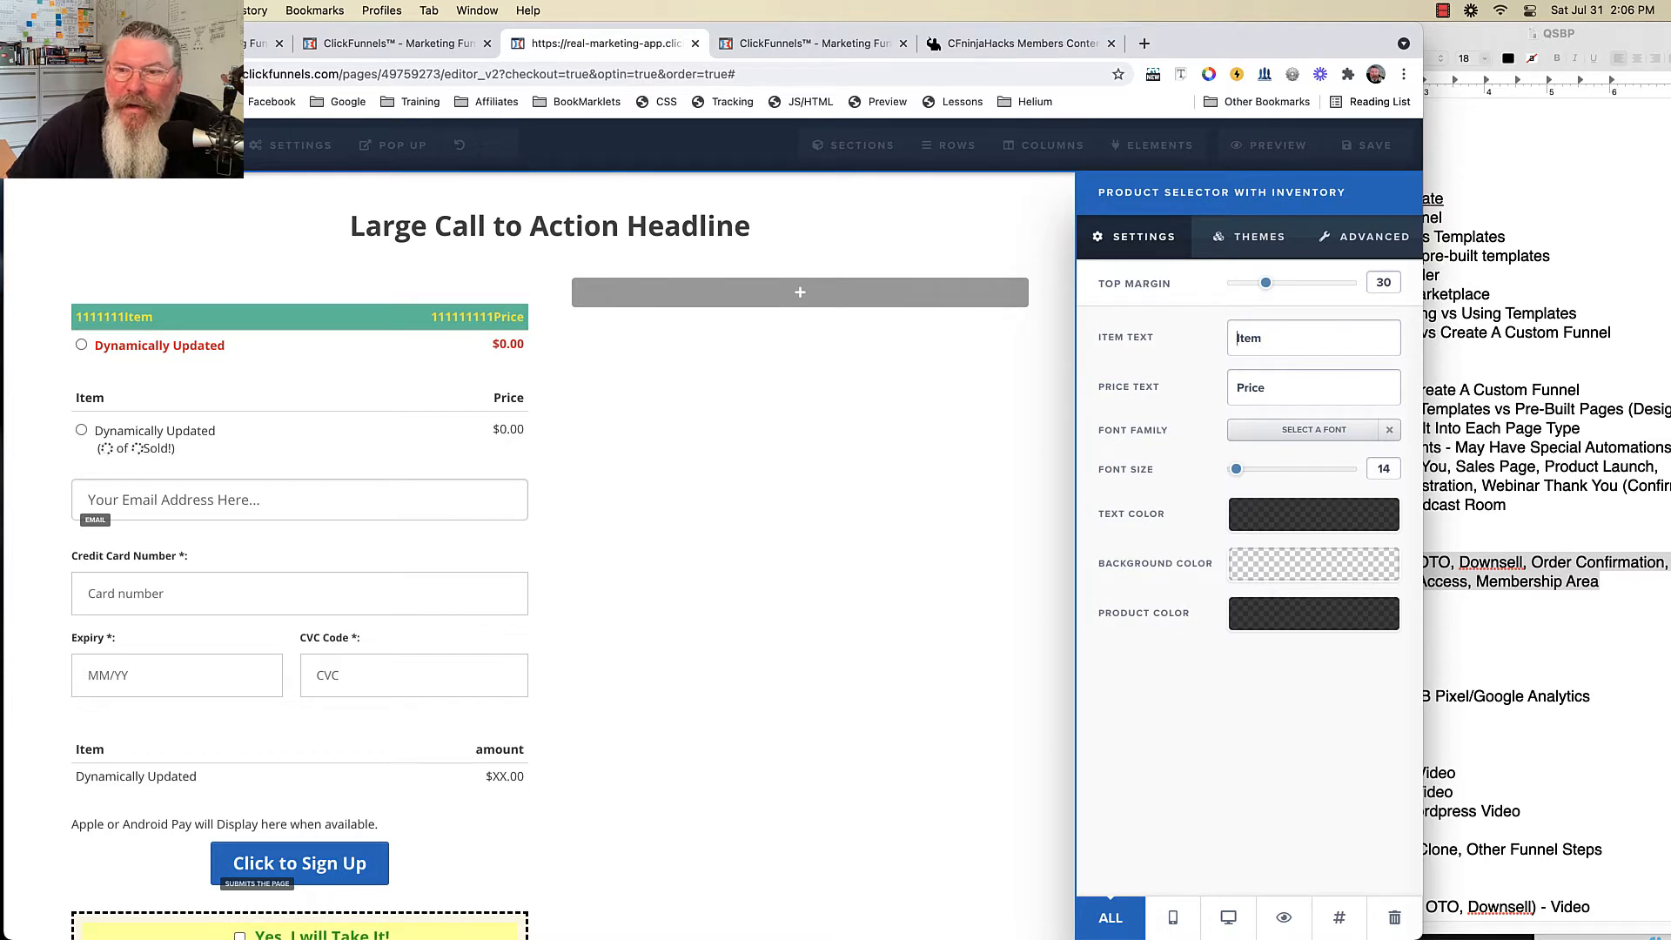
{"action": "left_click", "coordinate": [1250, 237]}
{"action": "left_click", "coordinate": [1364, 237]}
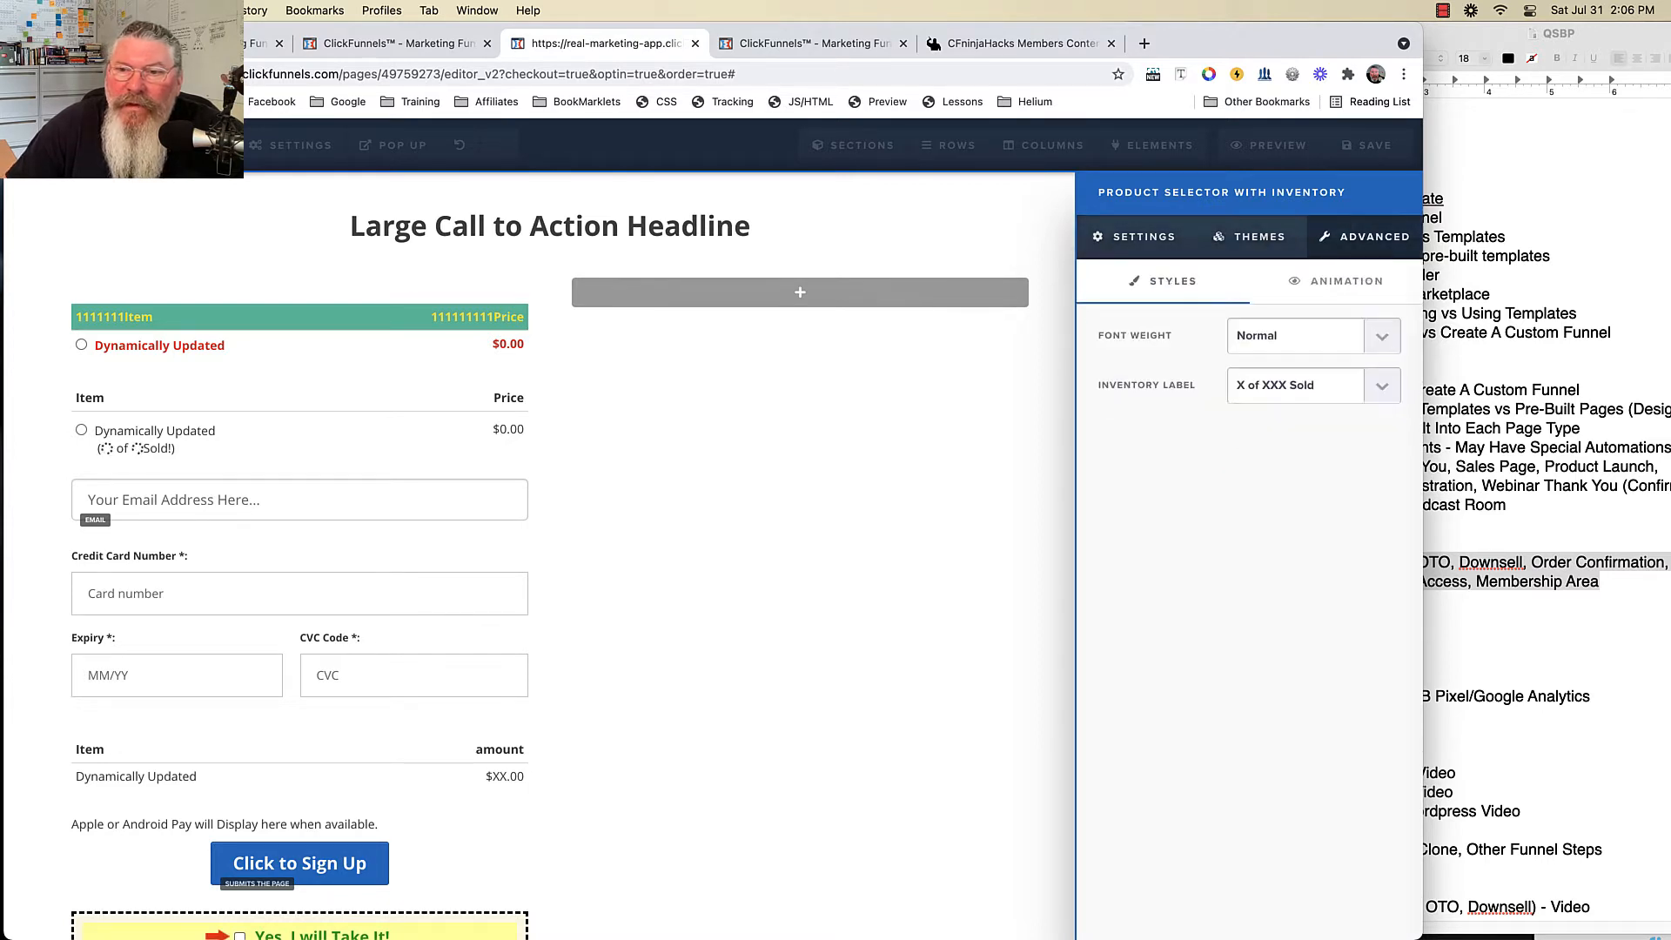
{"action": "left_click", "coordinate": [1295, 336]}
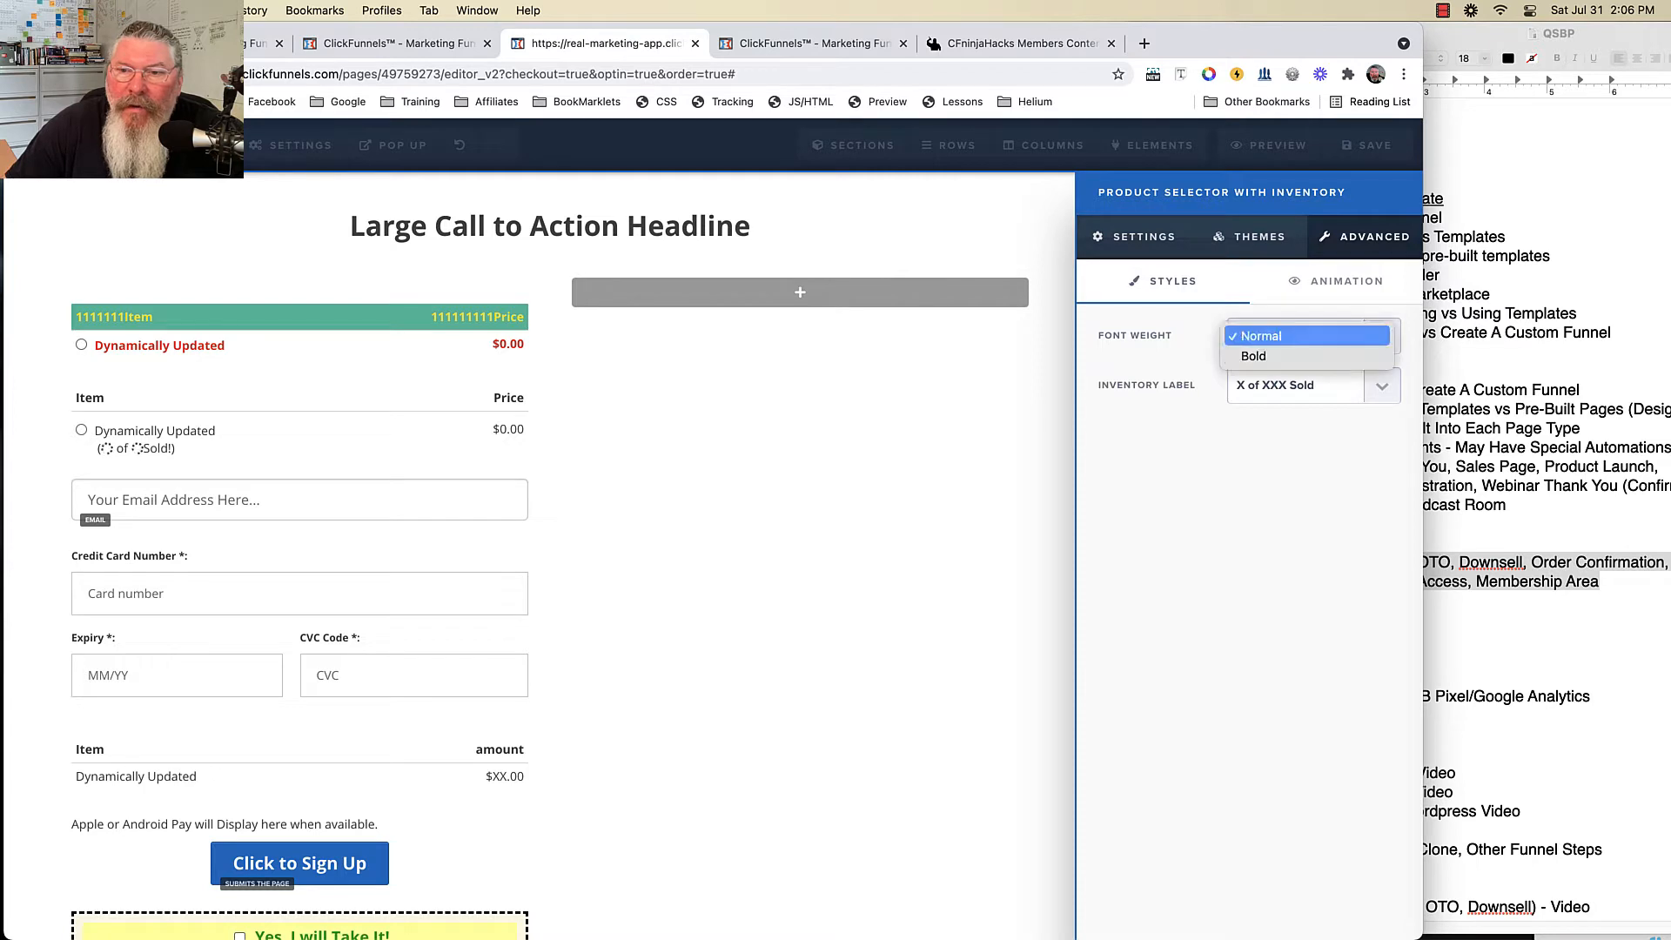
{"action": "left_click", "coordinate": [1295, 356]}
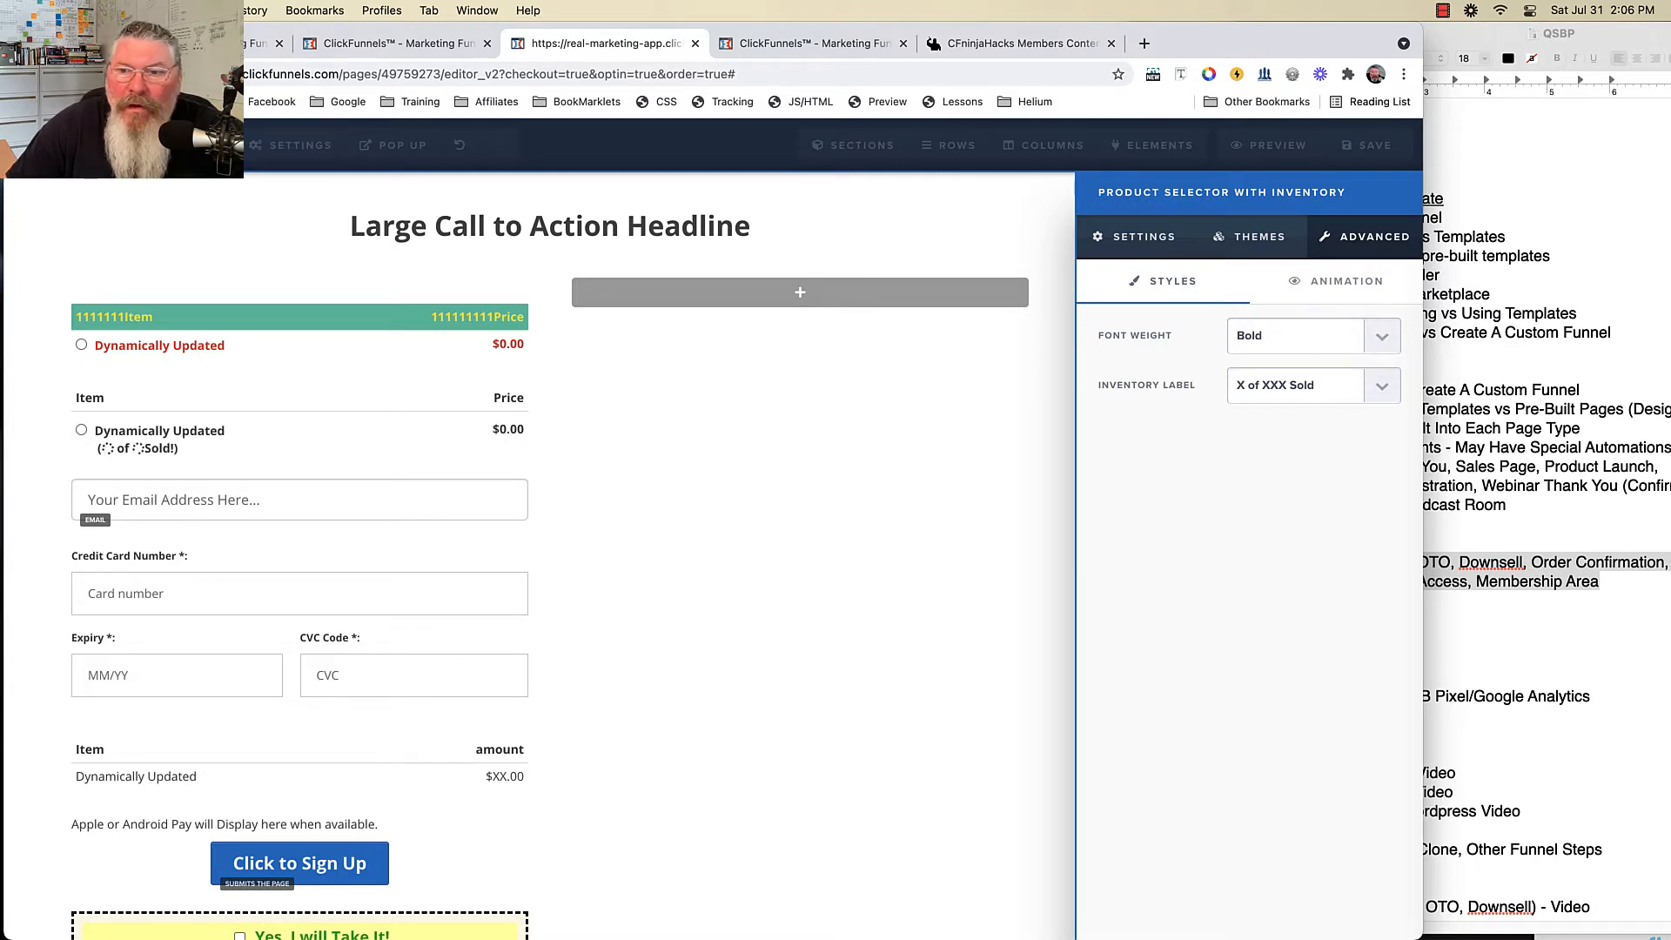
- Try the Only X Left! and X Sold! inventory labels, settling on X of XXX Sold
{"action": "left_click", "coordinate": [1295, 386]}
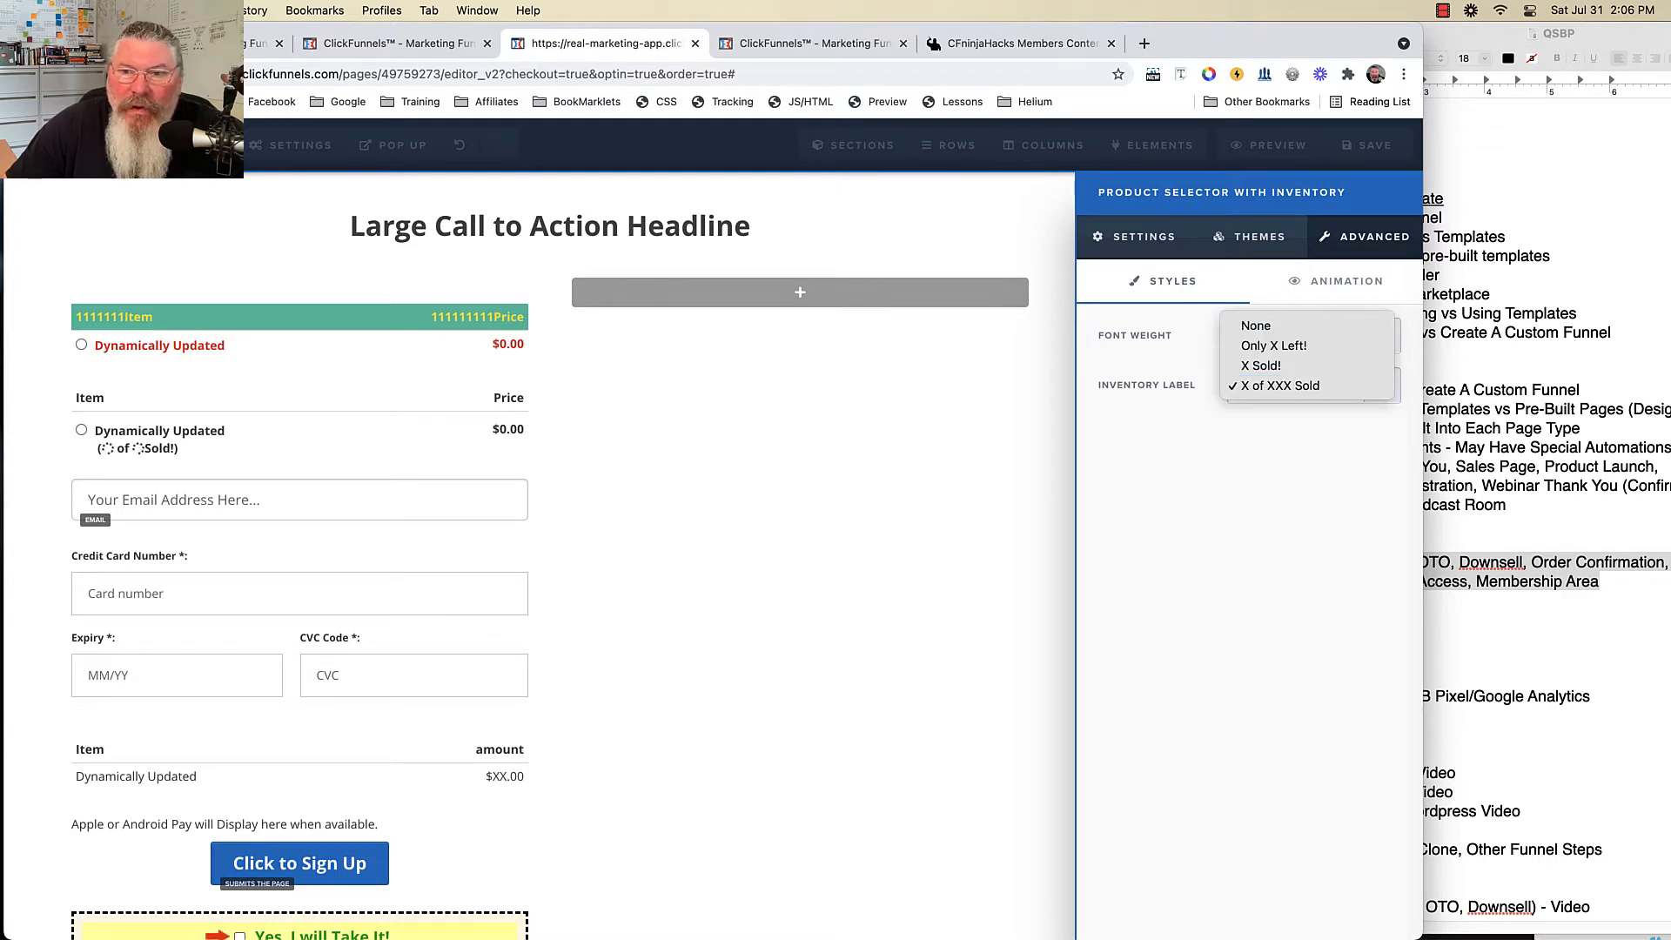
{"action": "left_click", "coordinate": [1256, 325]}
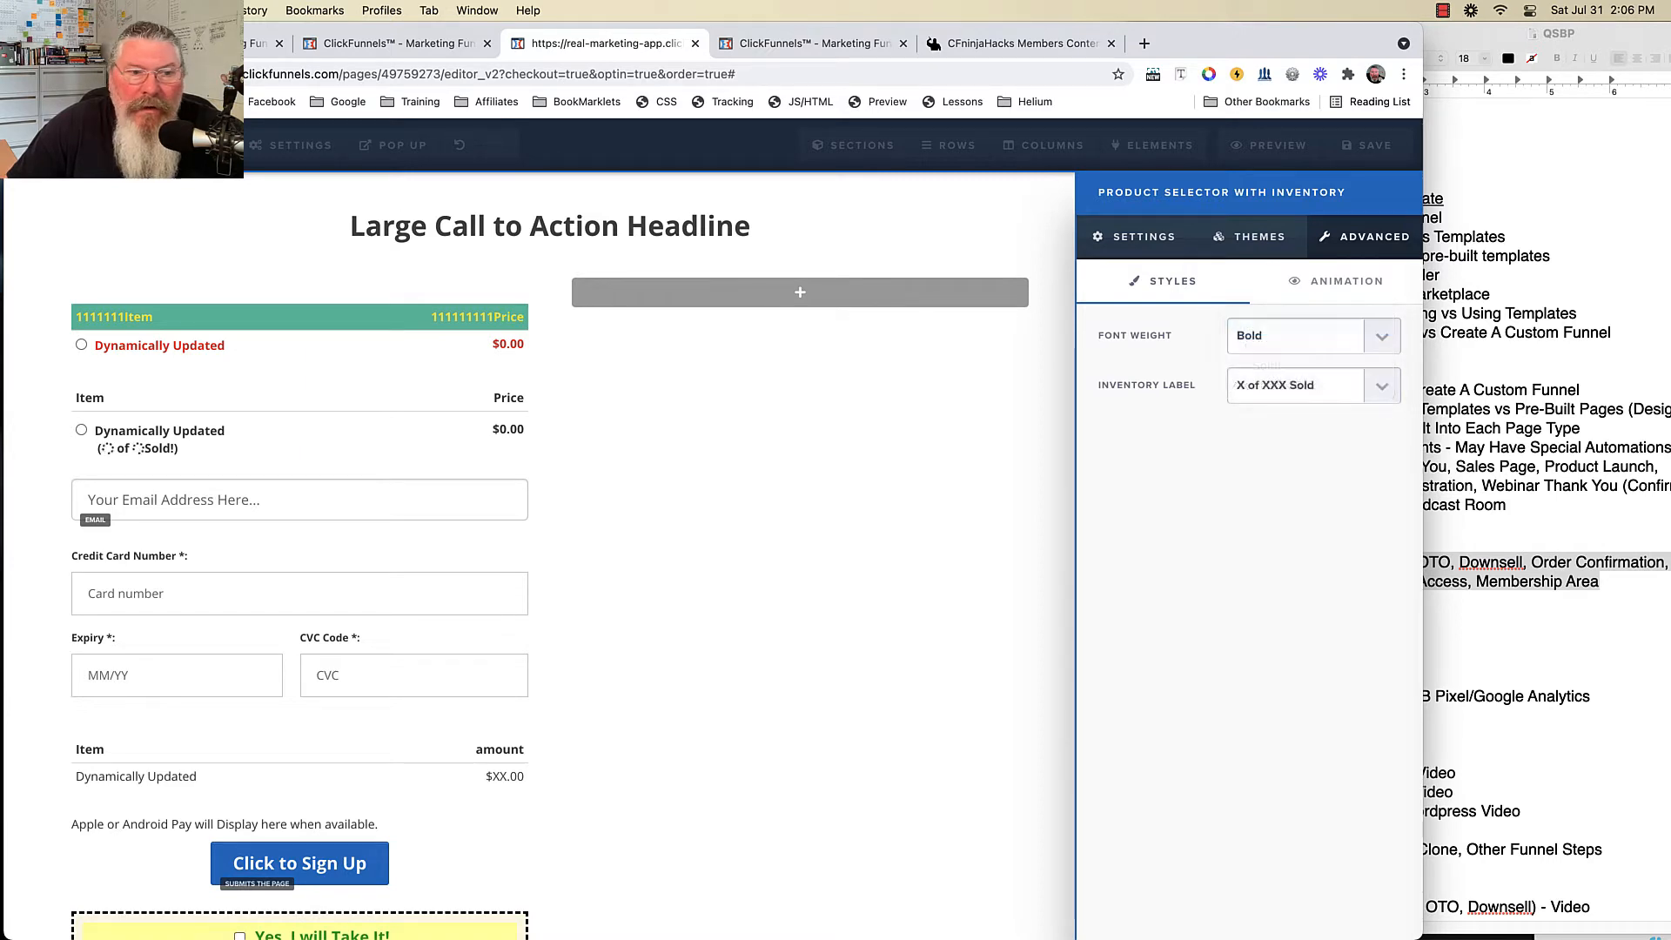
{"action": "left_click", "coordinate": [1312, 385]}
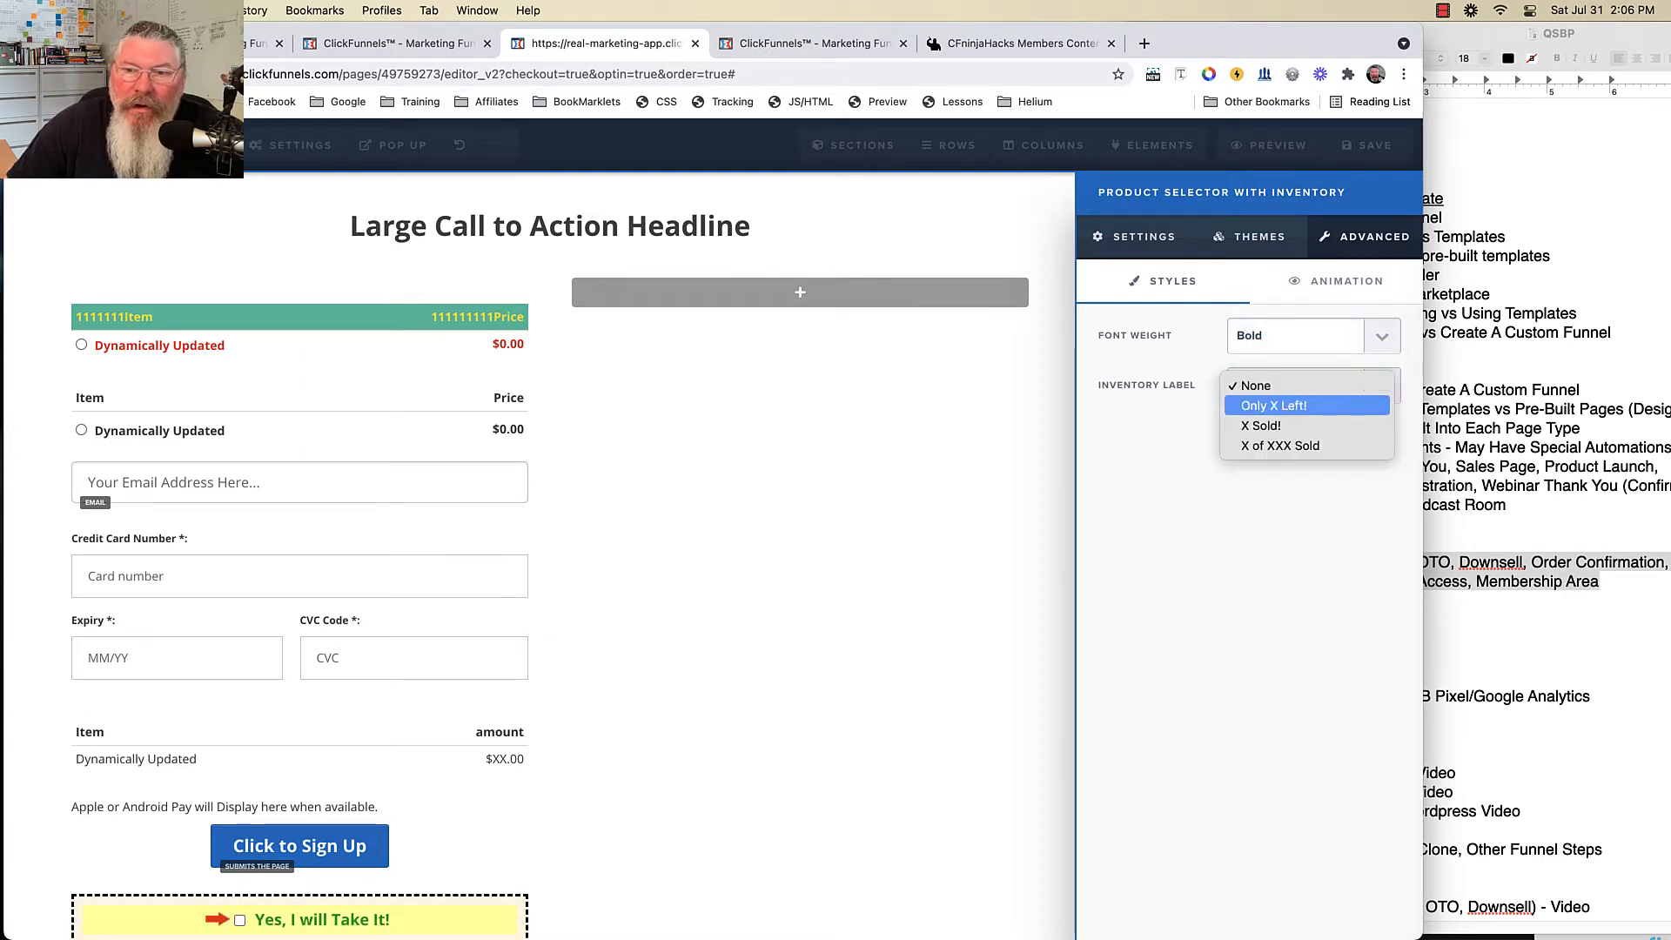
{"action": "left_click", "coordinate": [1273, 406]}
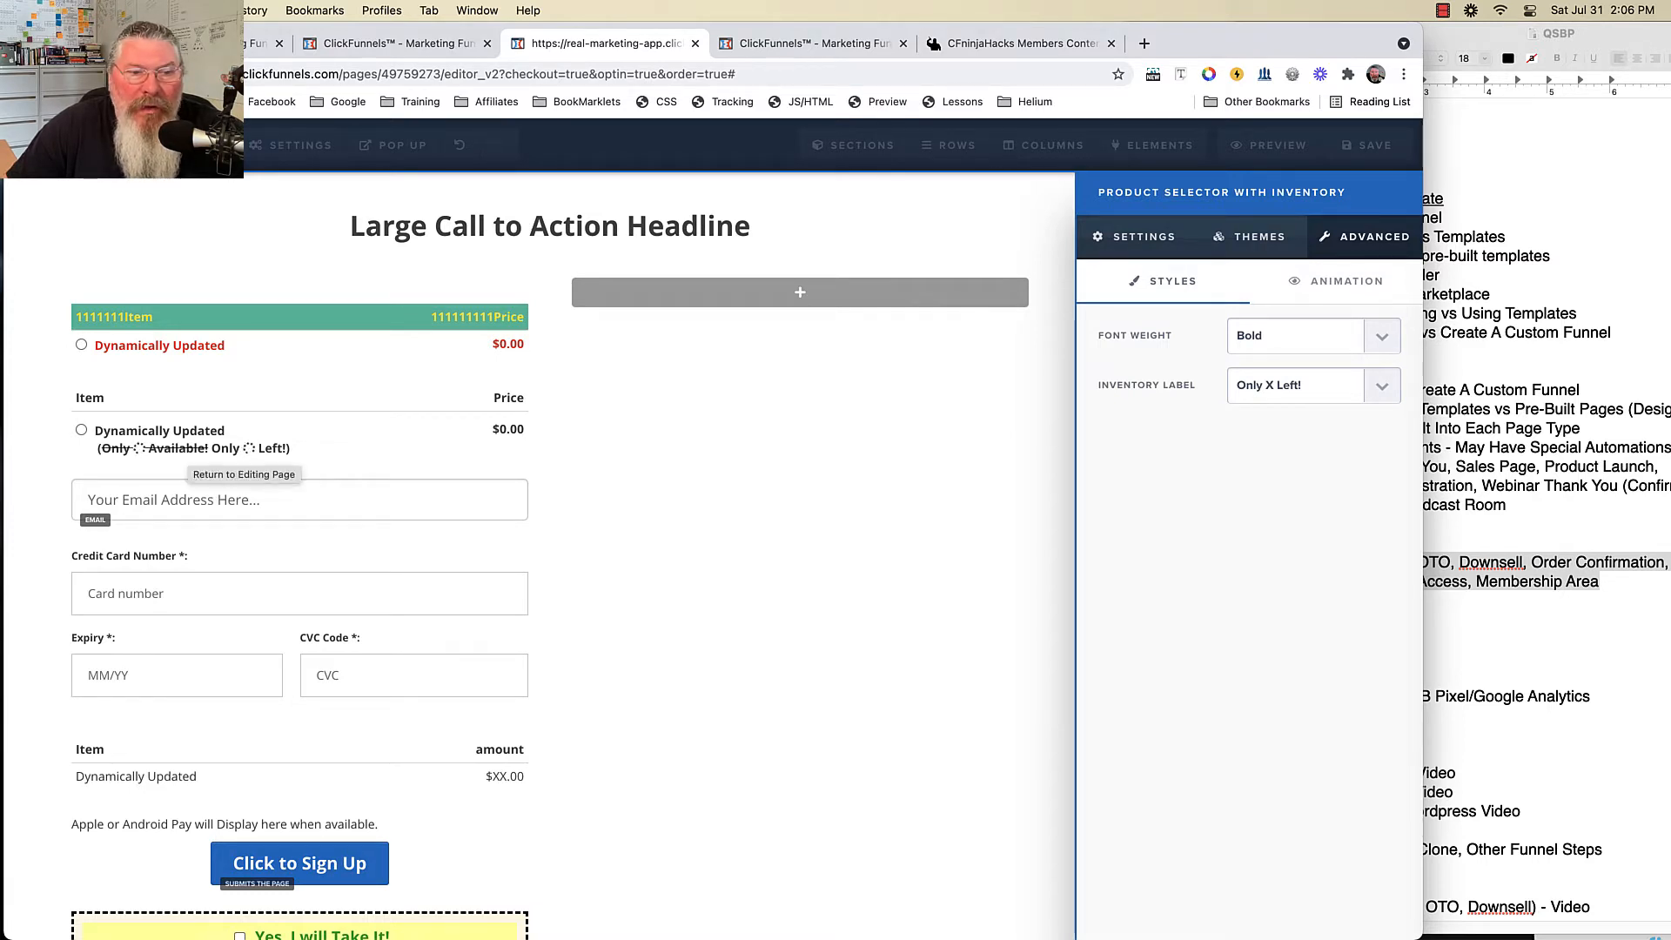
{"action": "left_click", "coordinate": [1297, 384]}
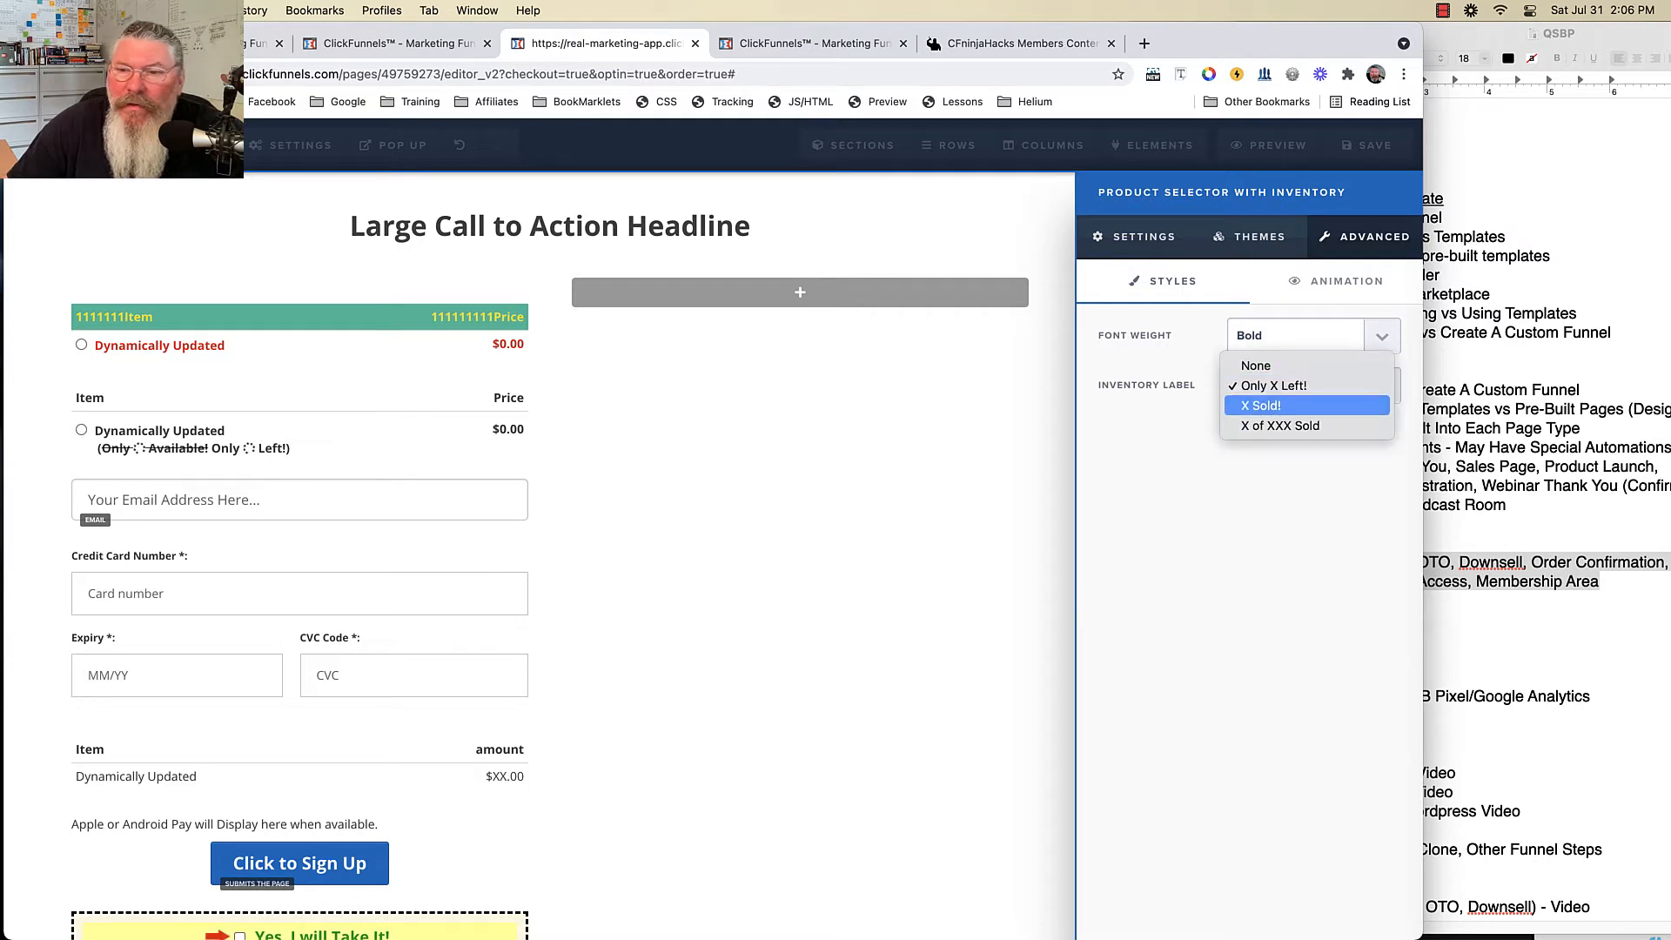
{"action": "left_click", "coordinate": [1270, 406]}
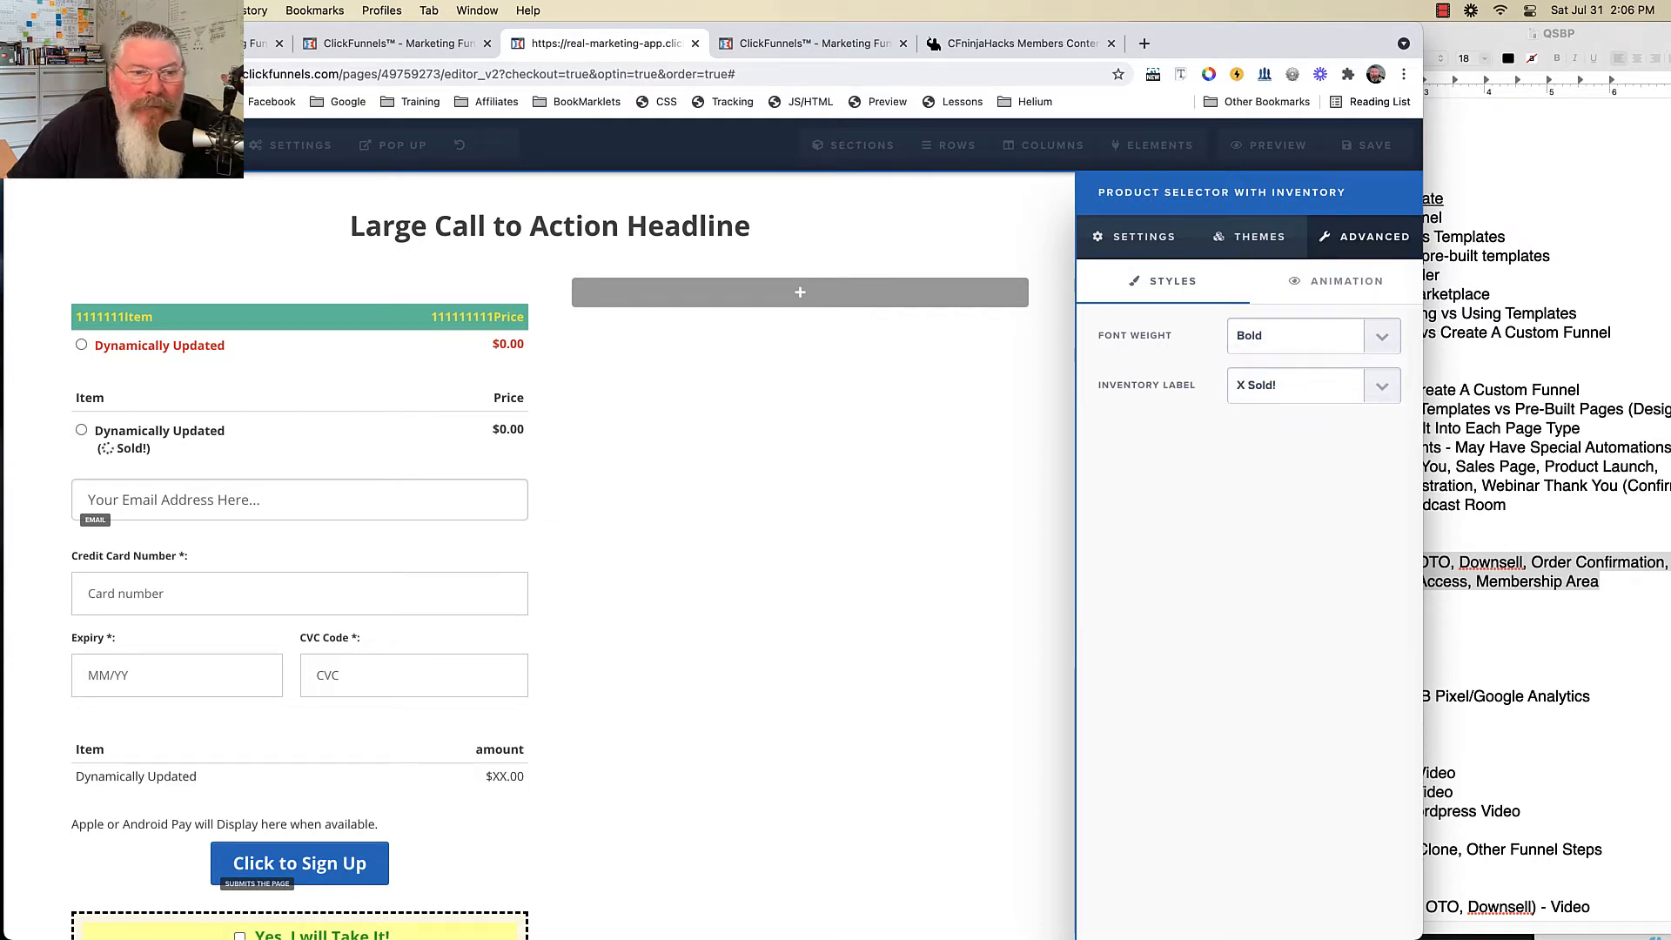
{"action": "left_click", "coordinate": [1297, 385]}
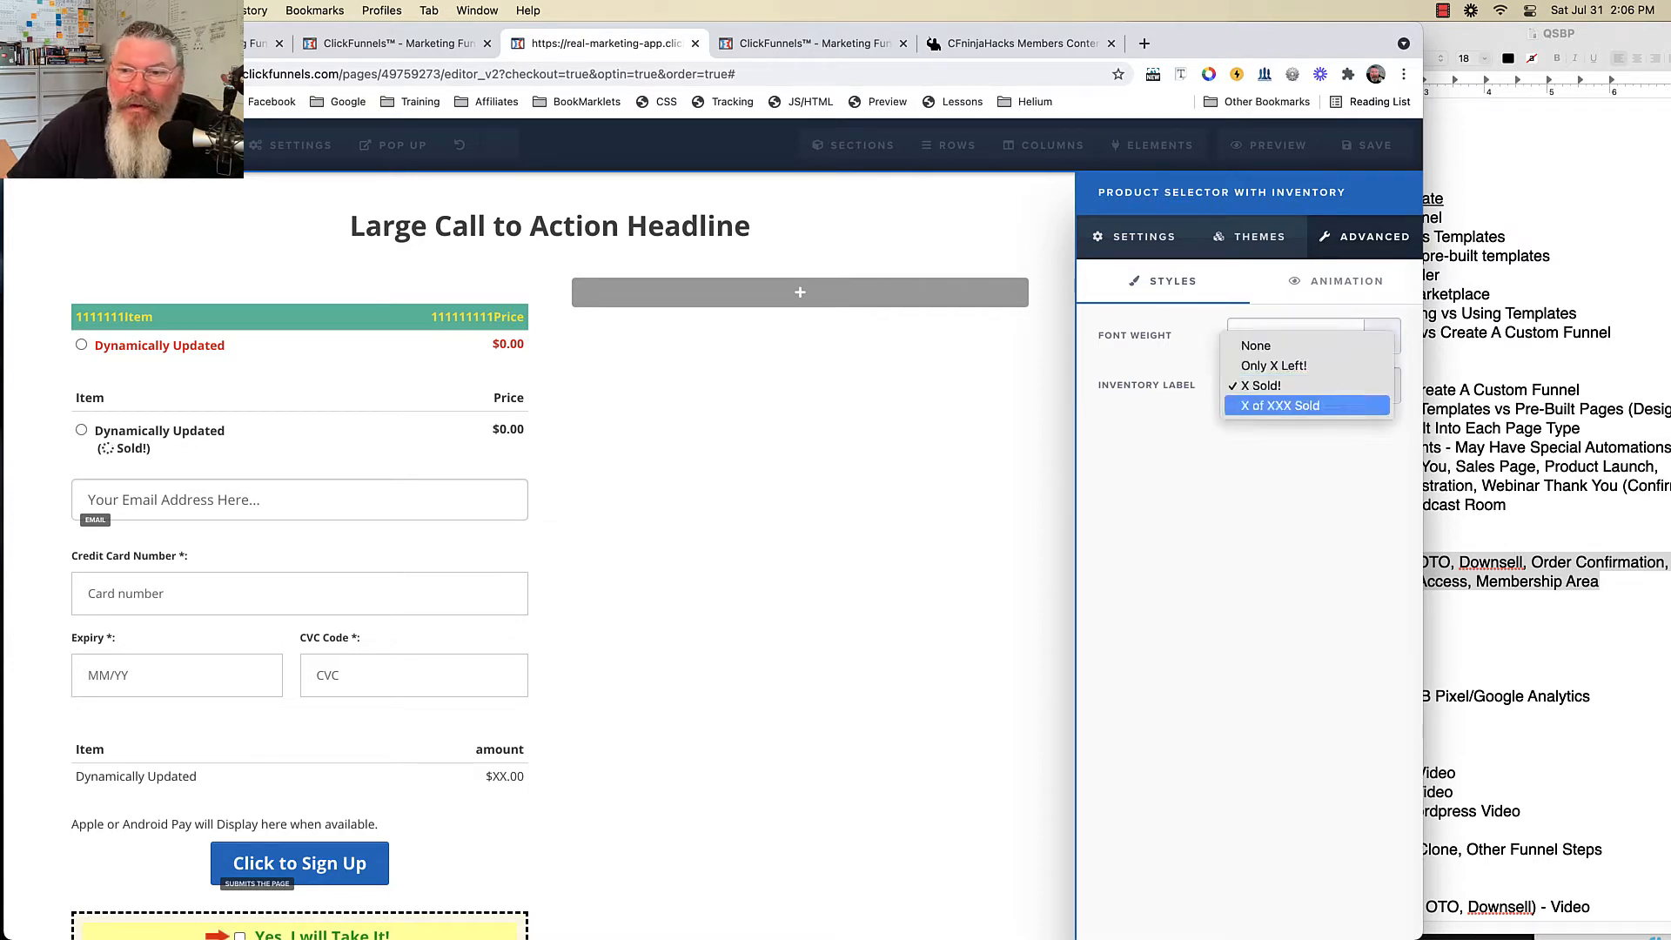
{"action": "left_click", "coordinate": [1280, 406]}
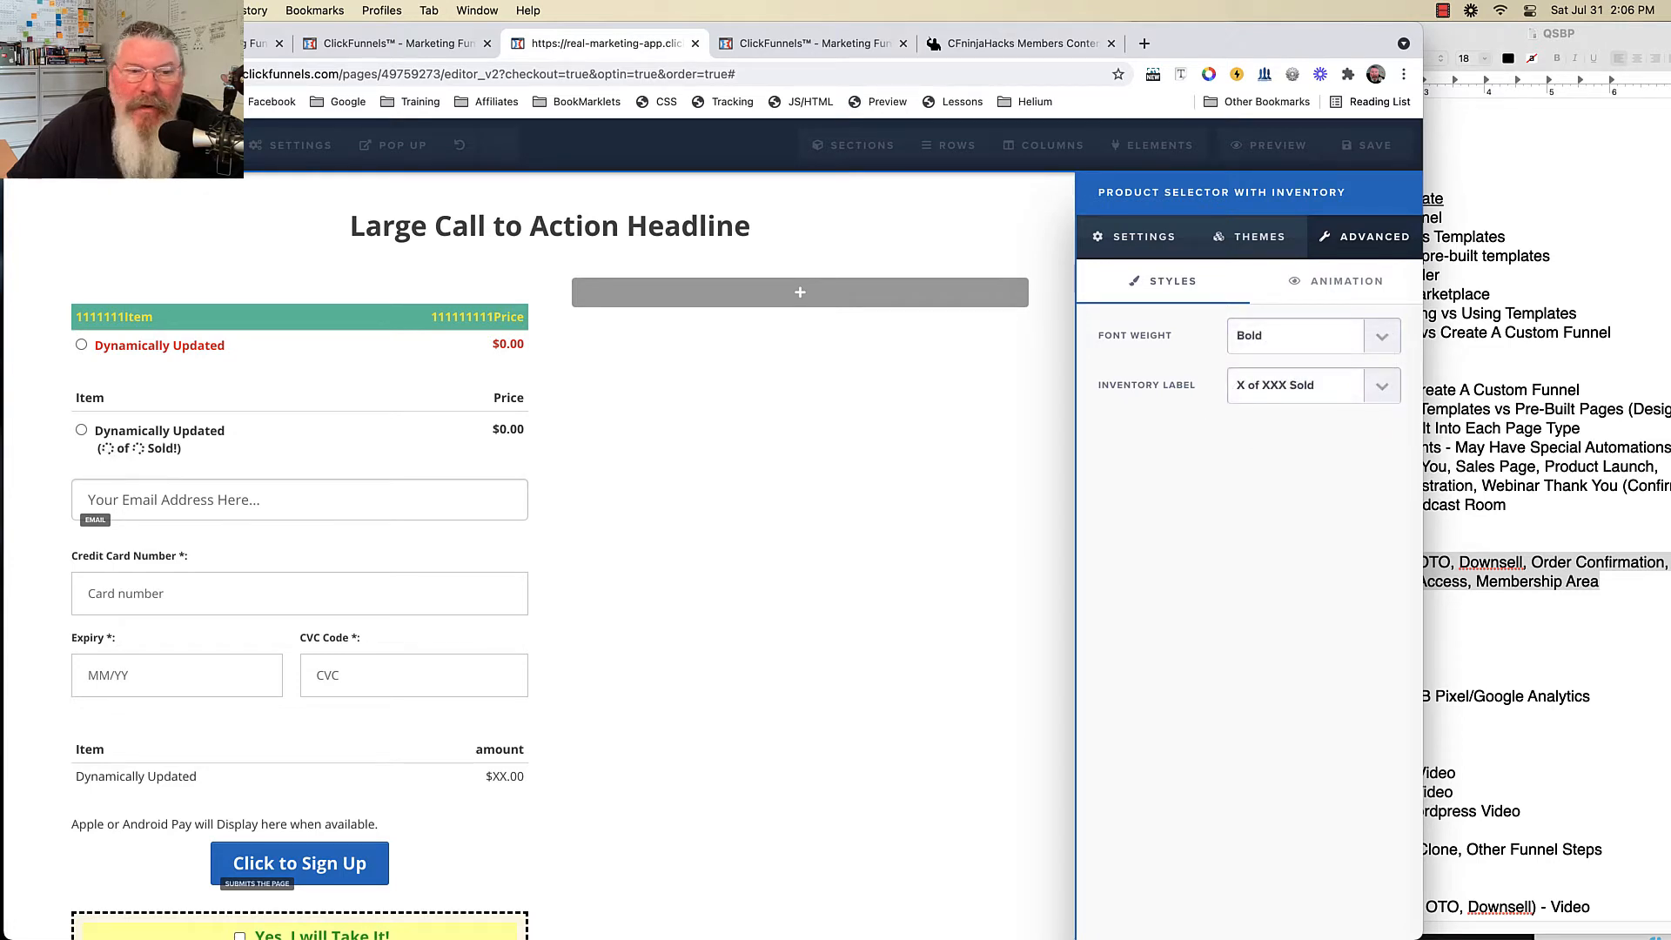
{"action": "left_click", "coordinate": [905, 470]}
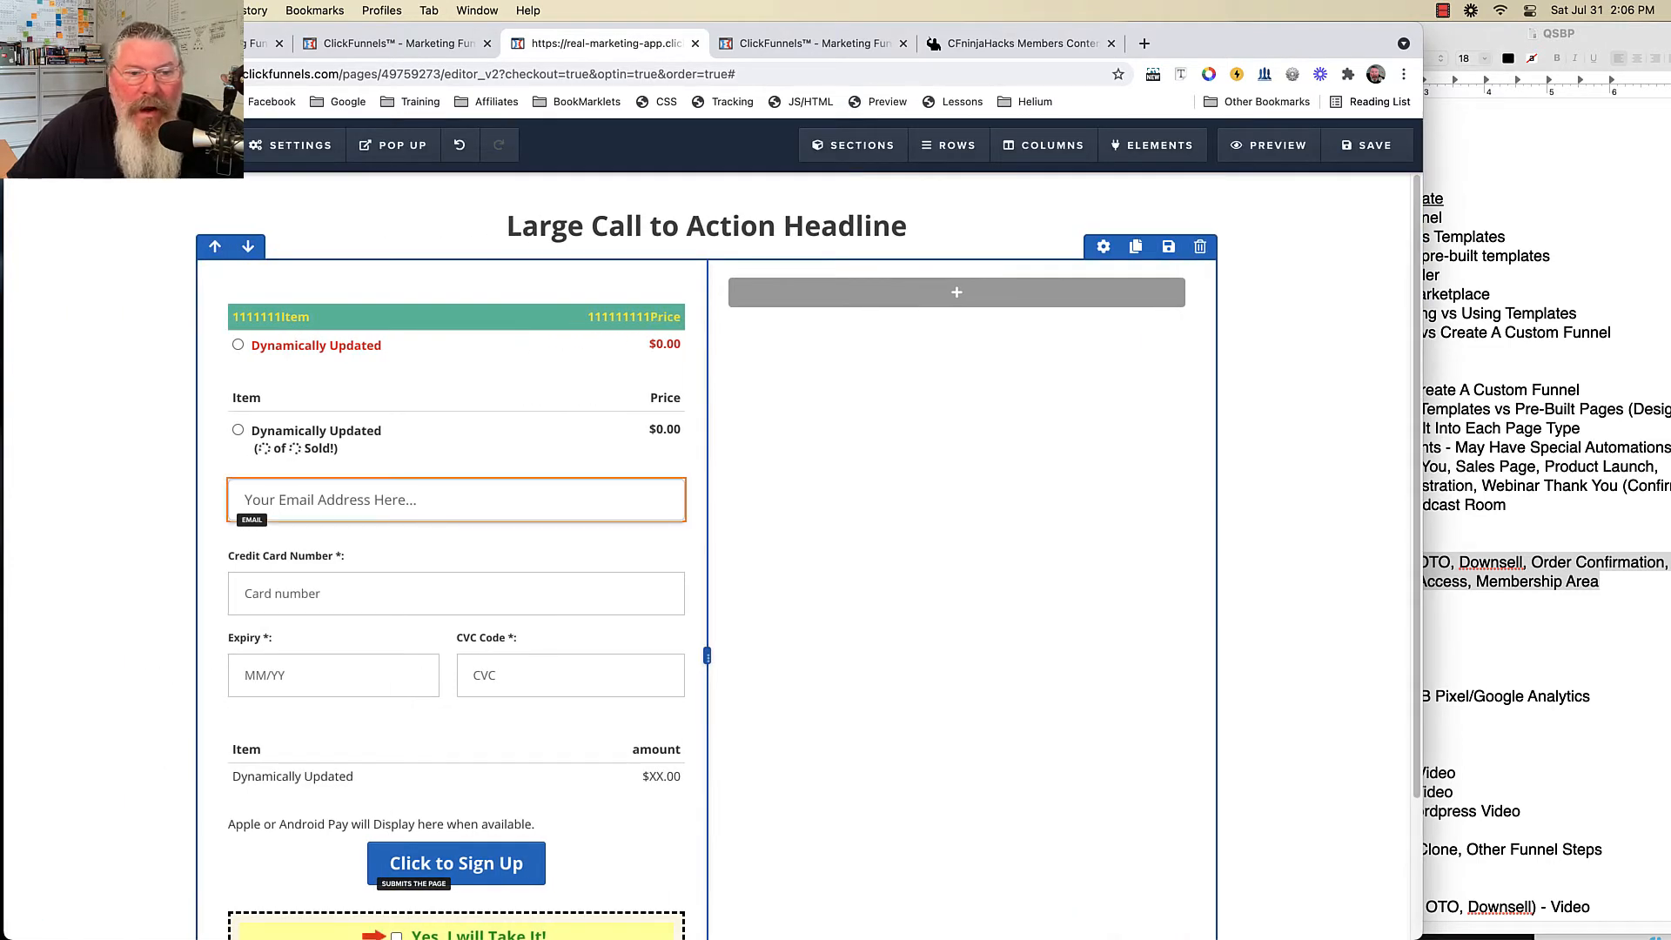
- Prefix the credit card form's labels and placeholders with 1111
{"action": "scroll", "coordinate": [522, 492], "scroll_direction": "down", "scroll_amount": 1}
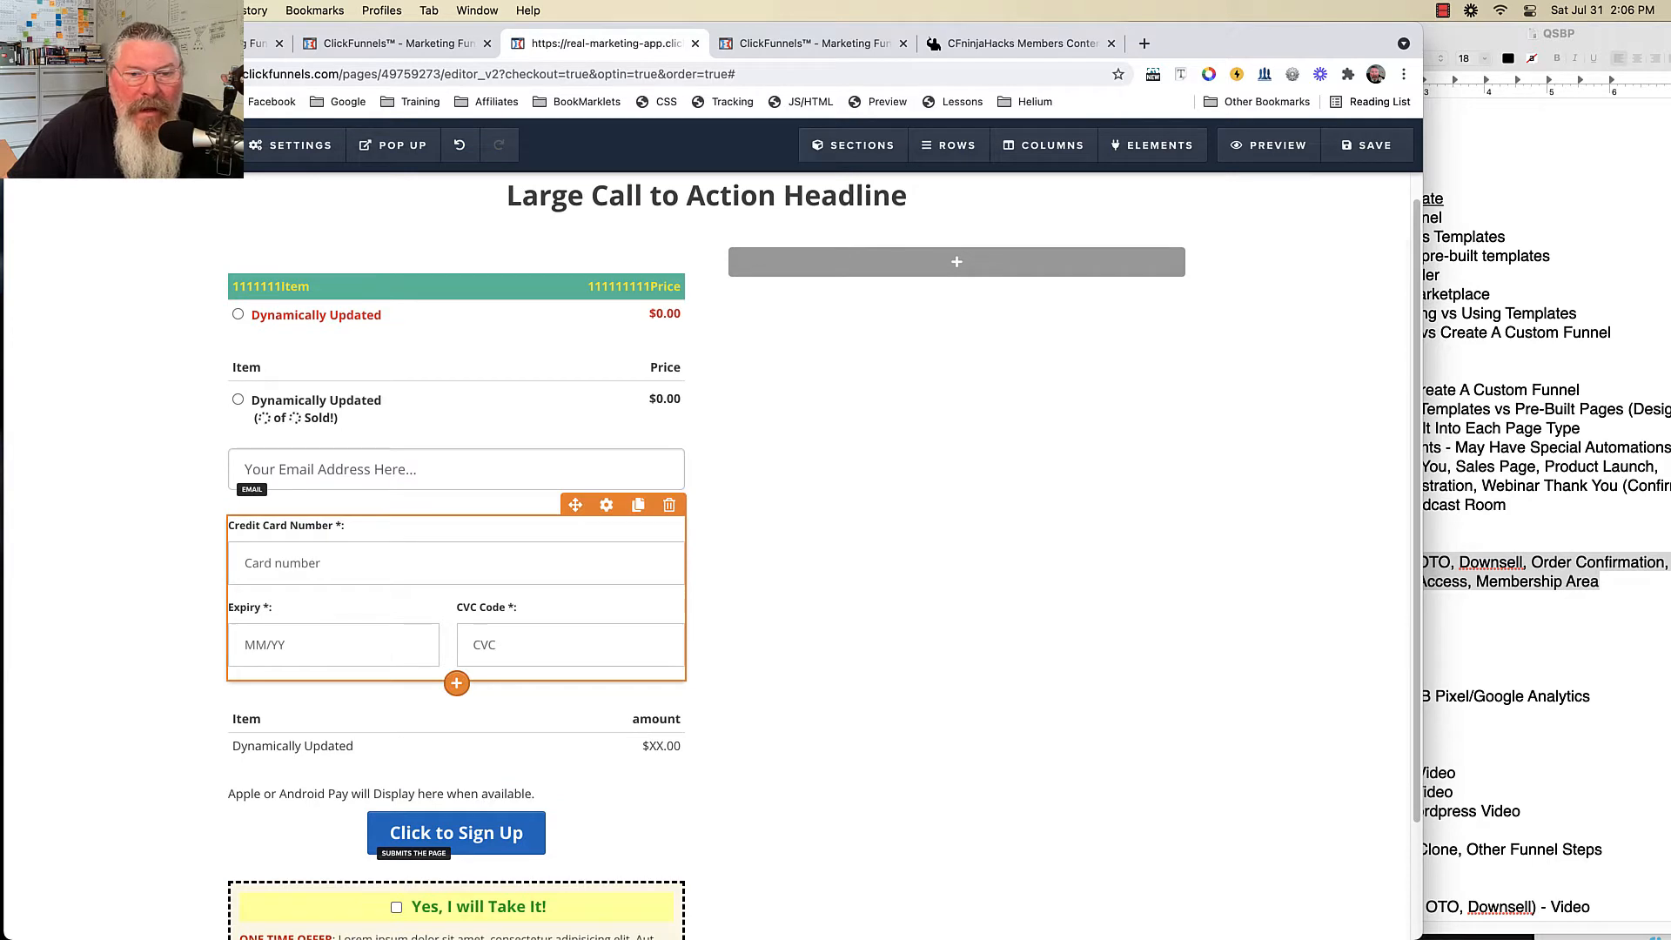
{"action": "left_click", "coordinate": [607, 504]}
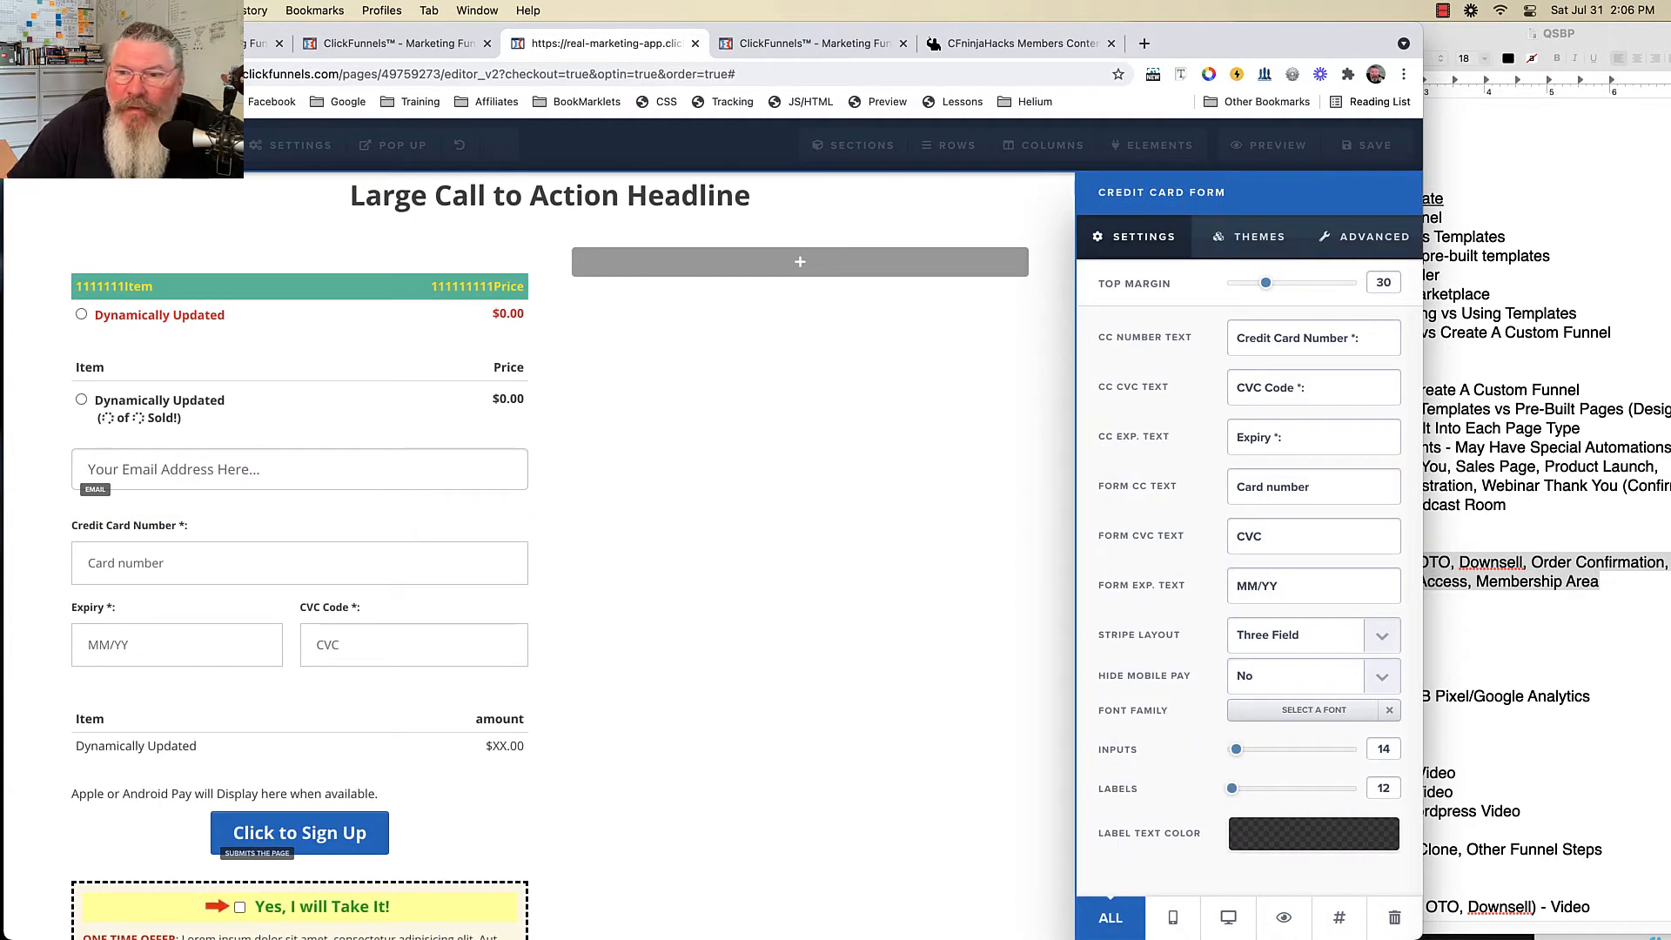
{"action": "type", "text": "1111"}
{"action": "left_click", "coordinate": [1234, 388]}
{"action": "type", "text": "111"}
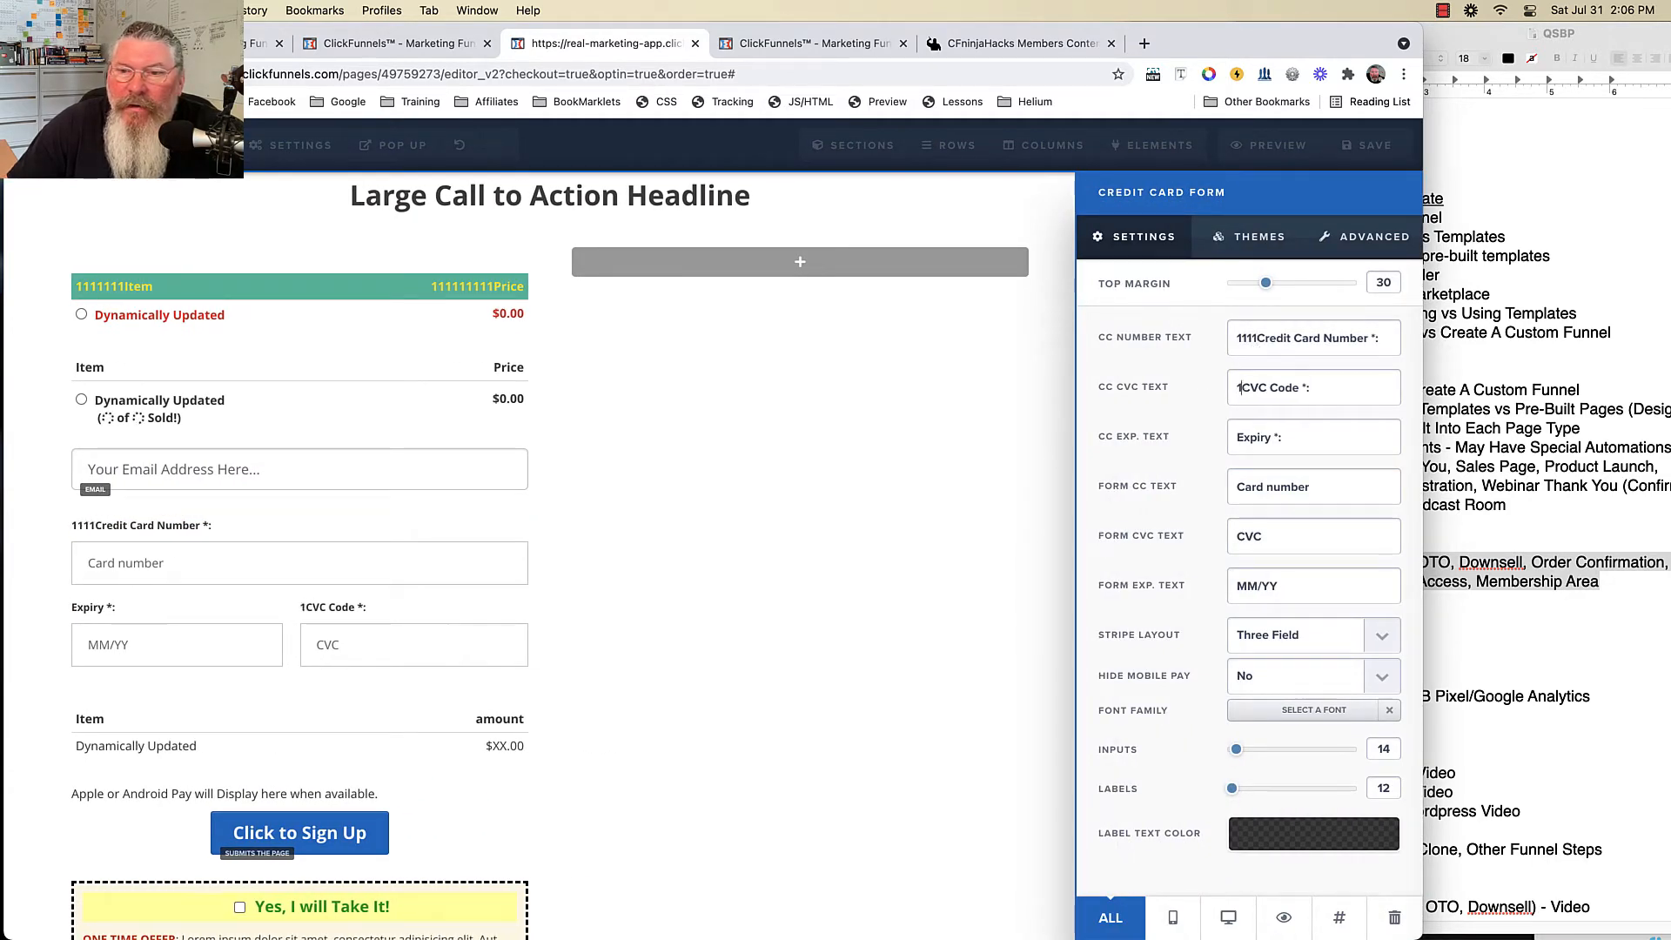
{"action": "type", "text": "1"}
{"action": "left_click", "coordinate": [1235, 438]}
{"action": "type", "text": "1111"}
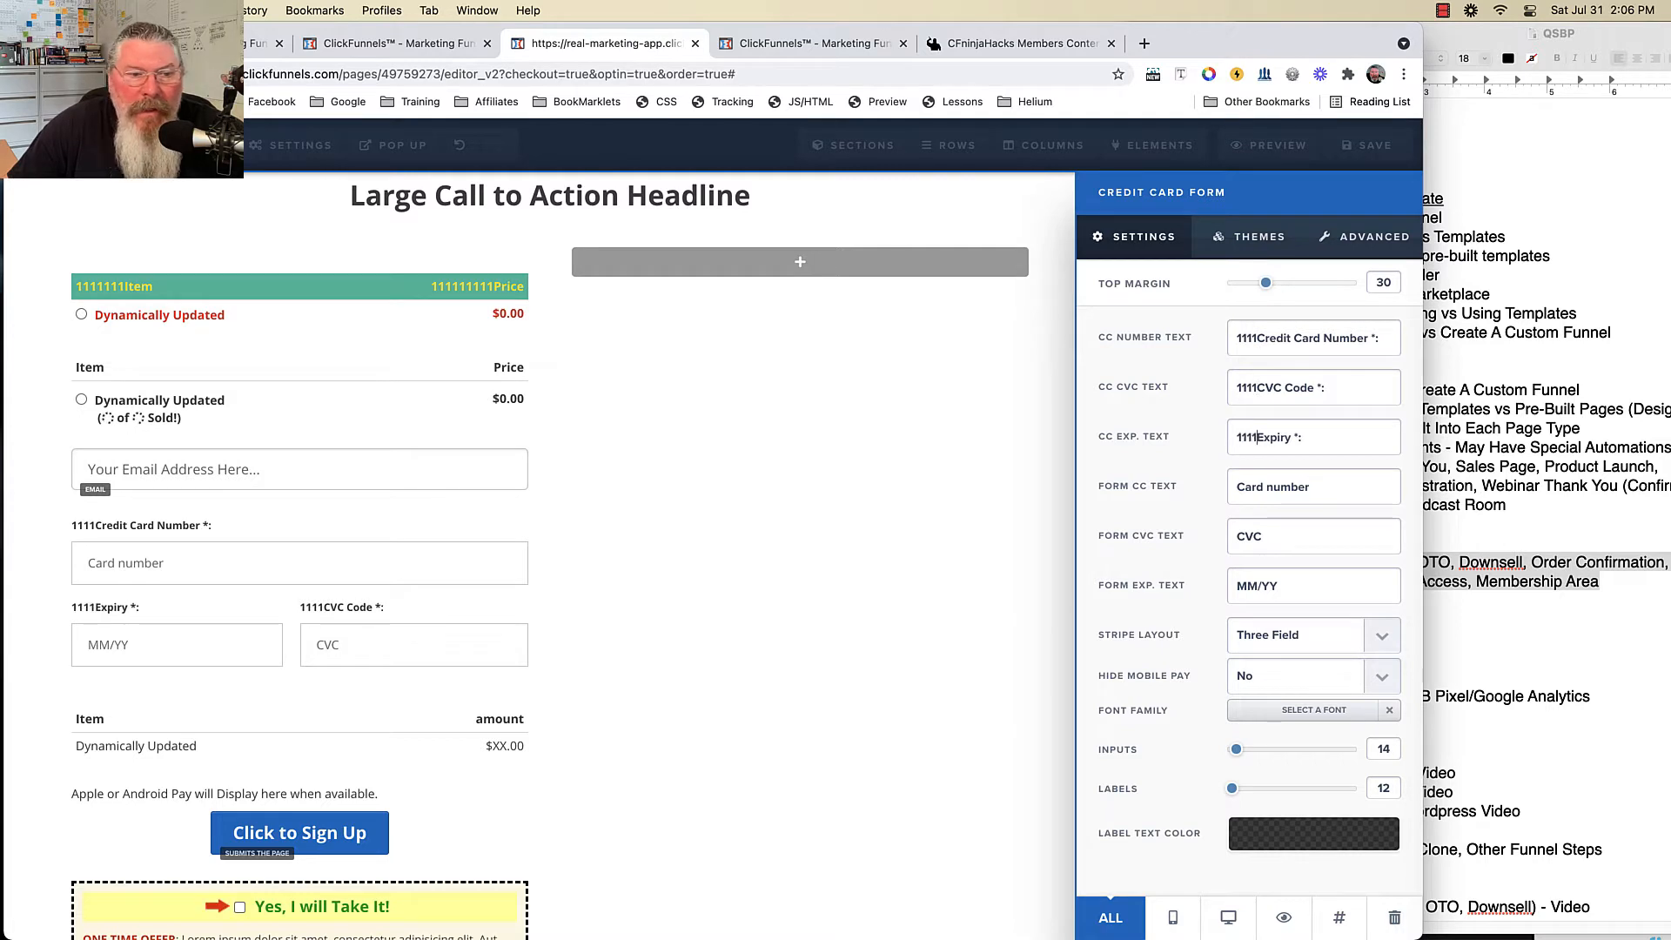
{"action": "left_click", "coordinate": [1236, 487]}
{"action": "type", "text": "1111"}
{"action": "left_click", "coordinate": [1236, 537]}
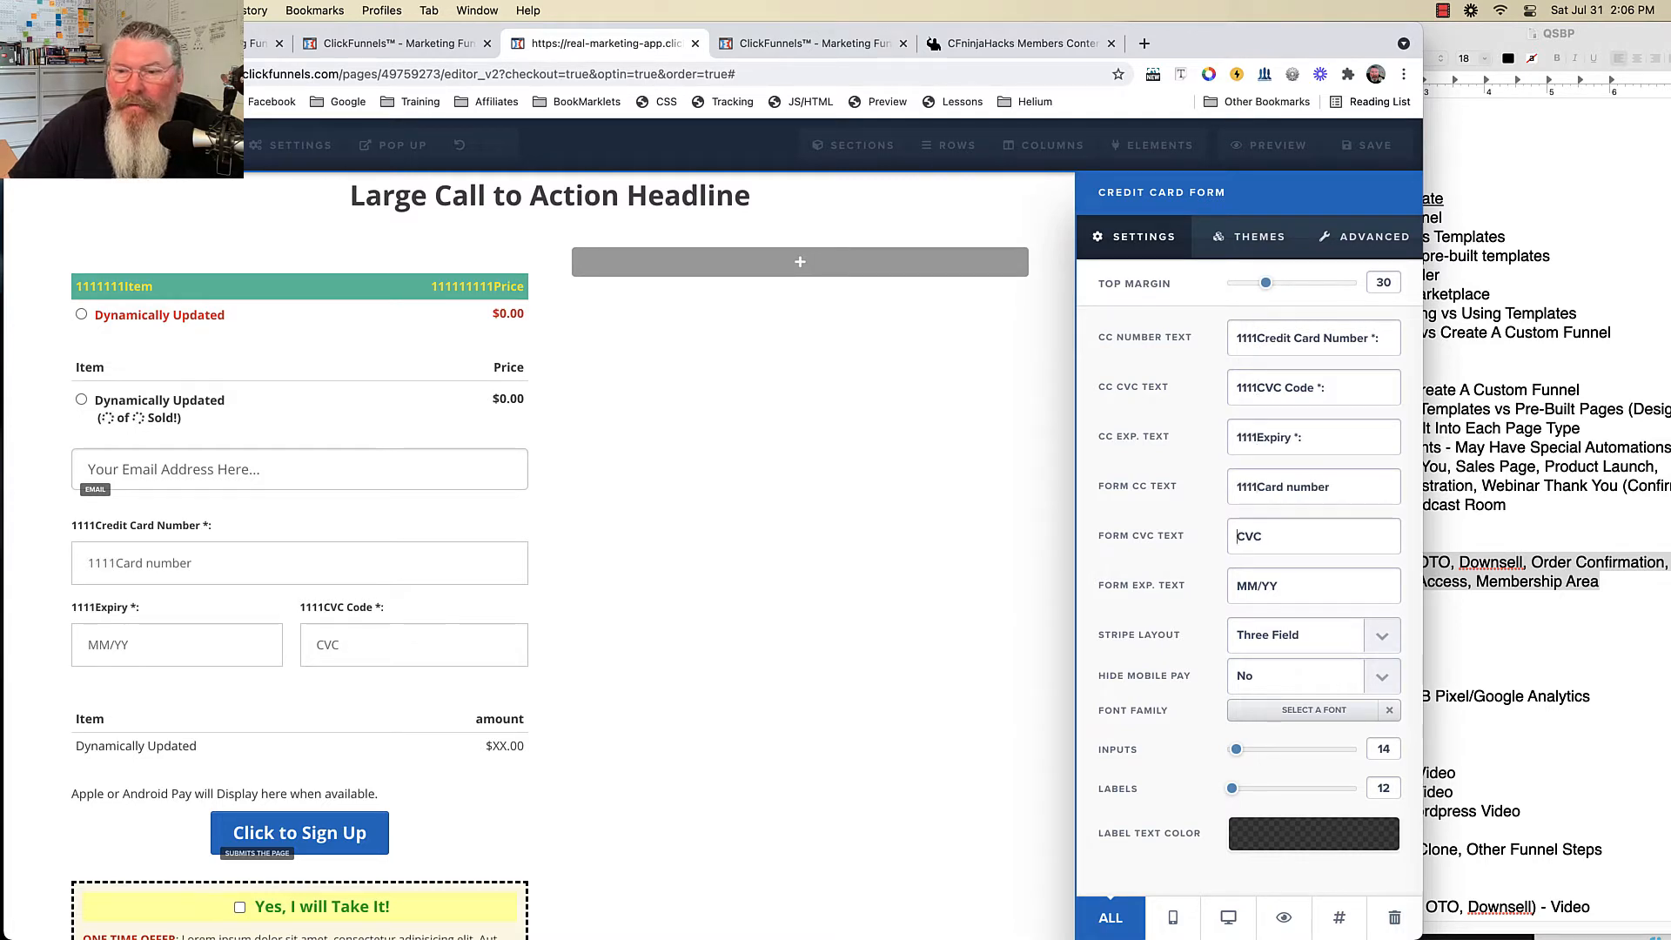
{"action": "type", "text": "1111"}
{"action": "left_click", "coordinate": [1237, 586]}
{"action": "type", "text": "1111"}
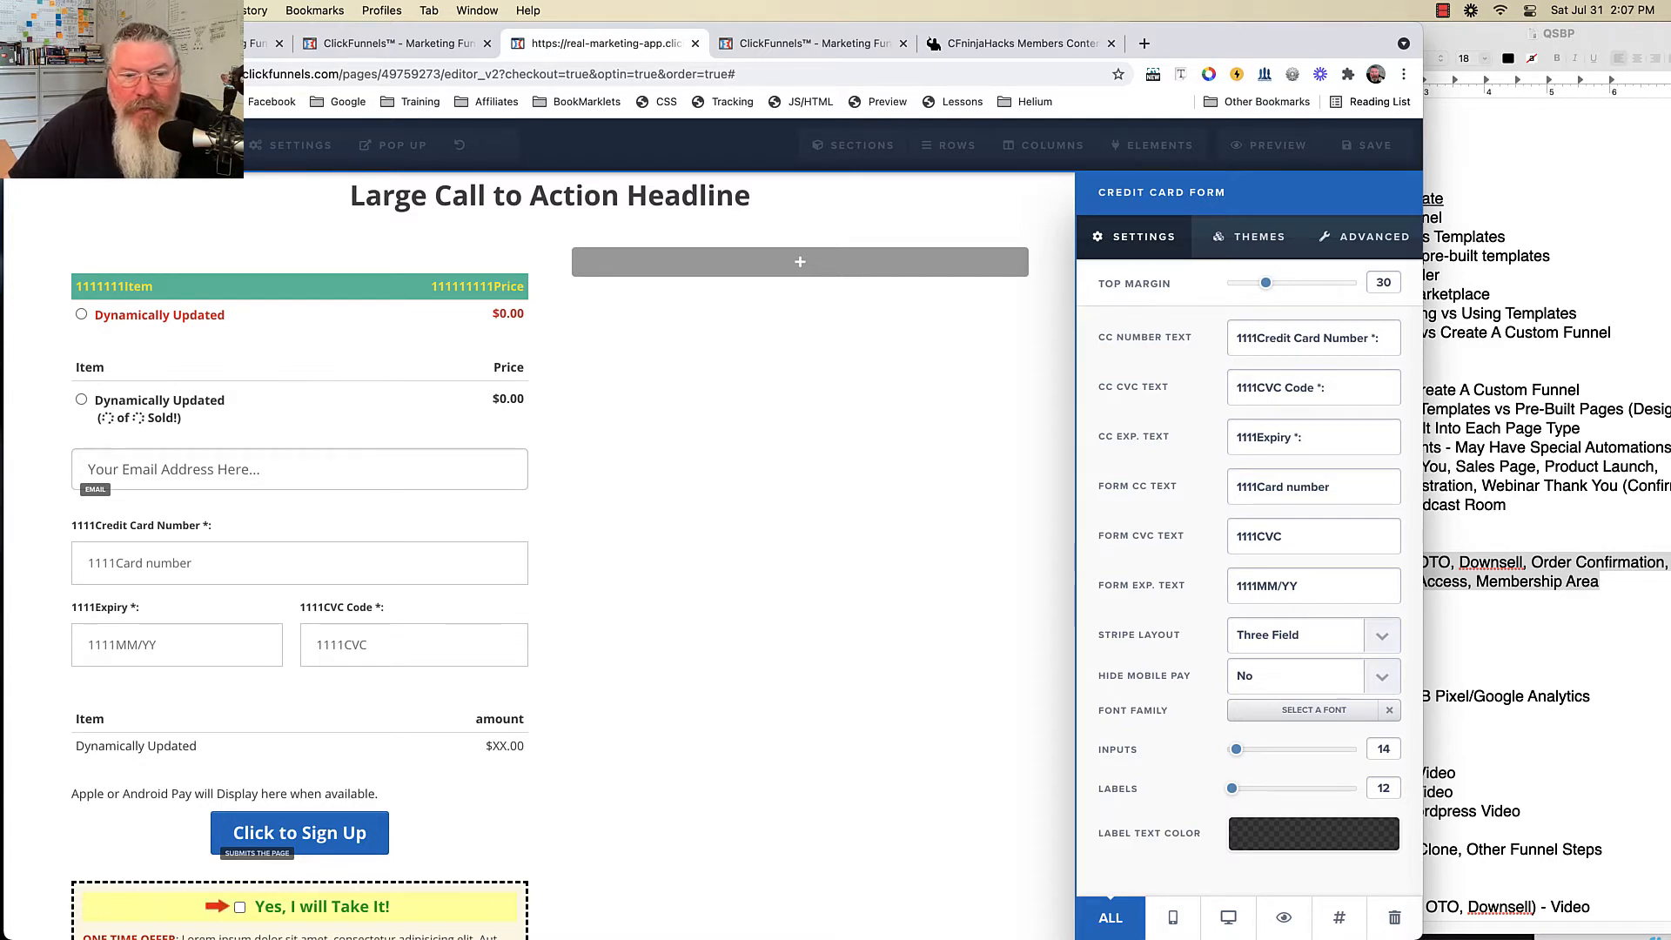
- Set the Stripe layout to One Field, leaving mobile pay visible
{"action": "left_click", "coordinate": [1297, 636]}
{"action": "left_click", "coordinate": [1284, 654]}
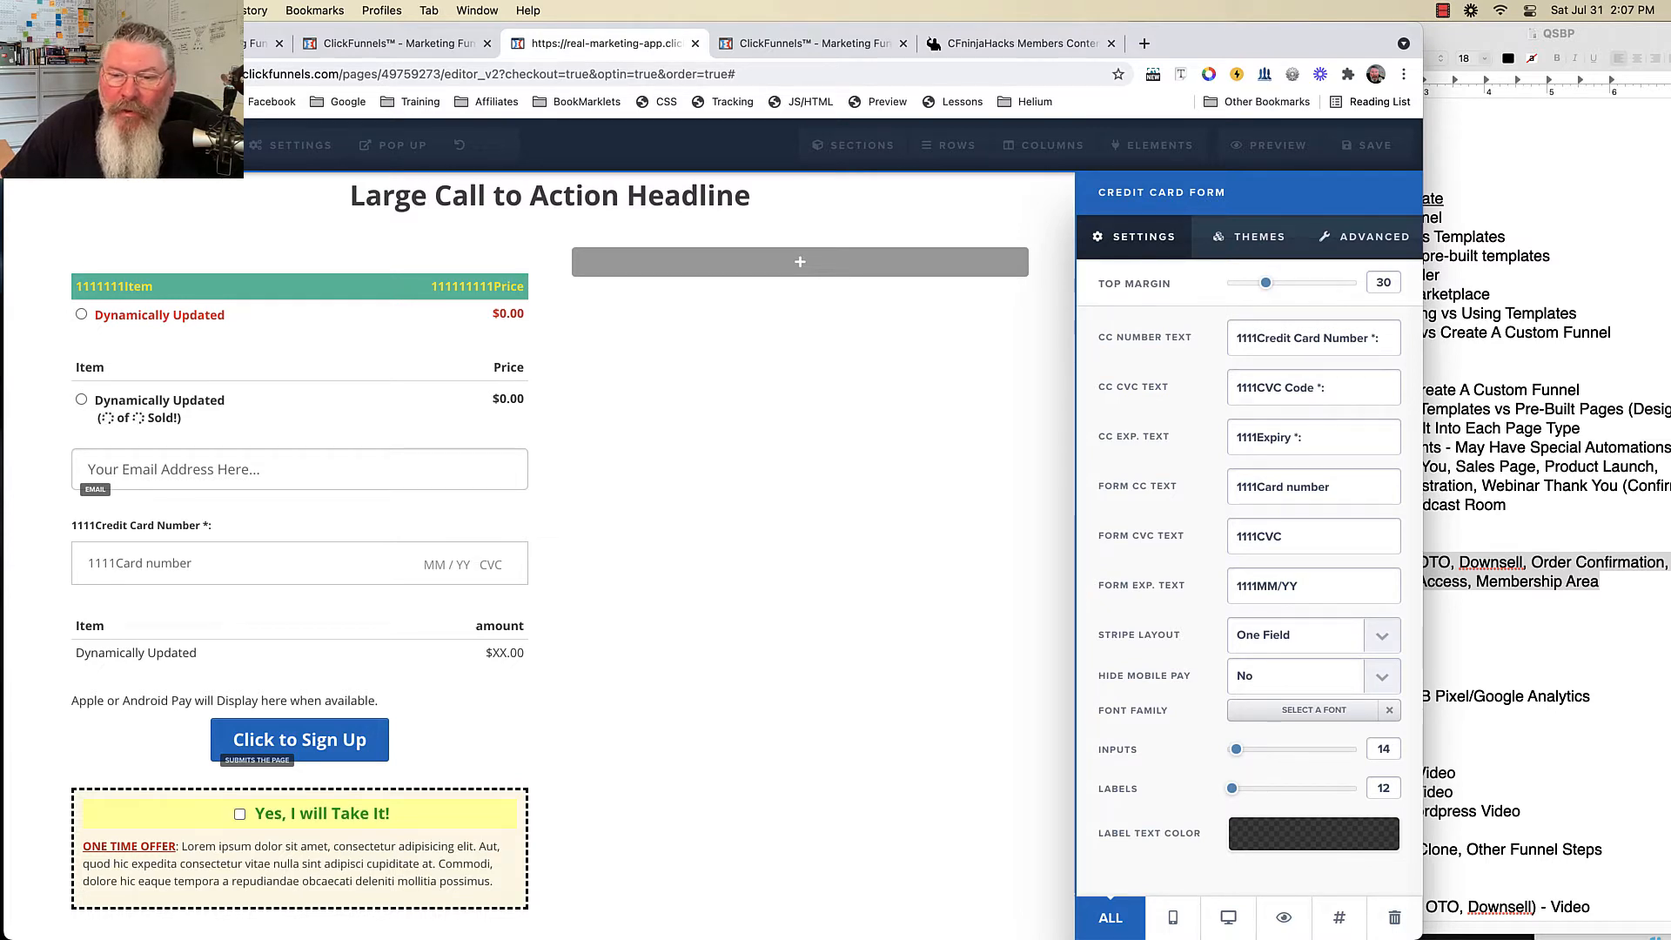
{"action": "left_click", "coordinate": [1313, 676]}
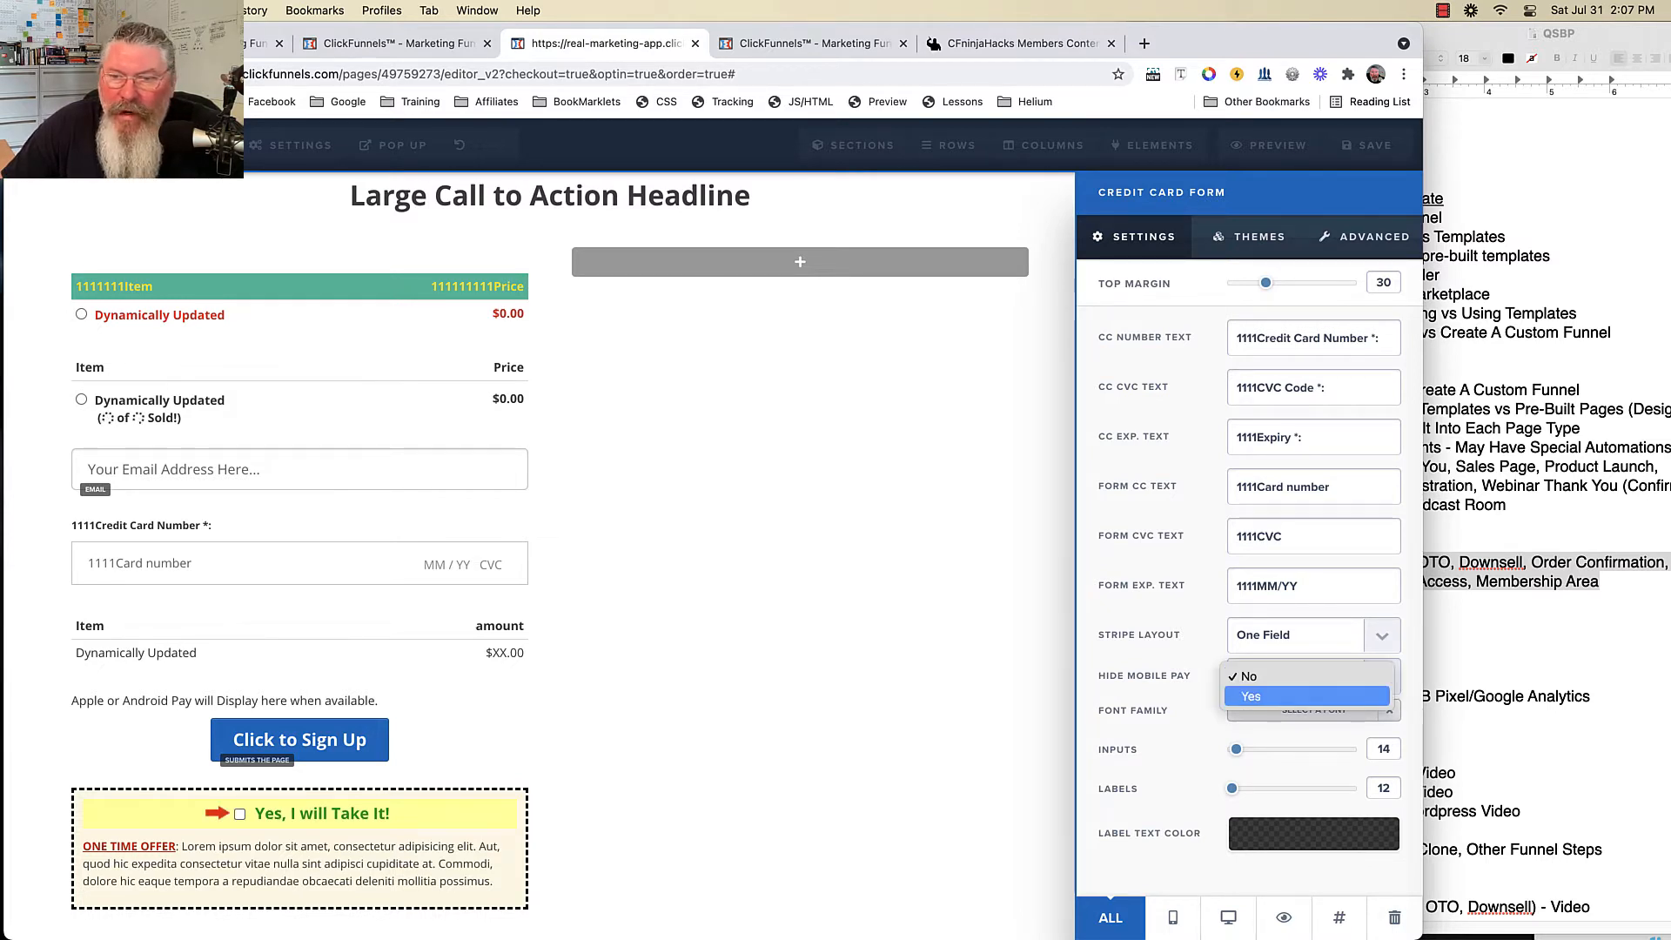
{"action": "left_click", "coordinate": [1313, 676]}
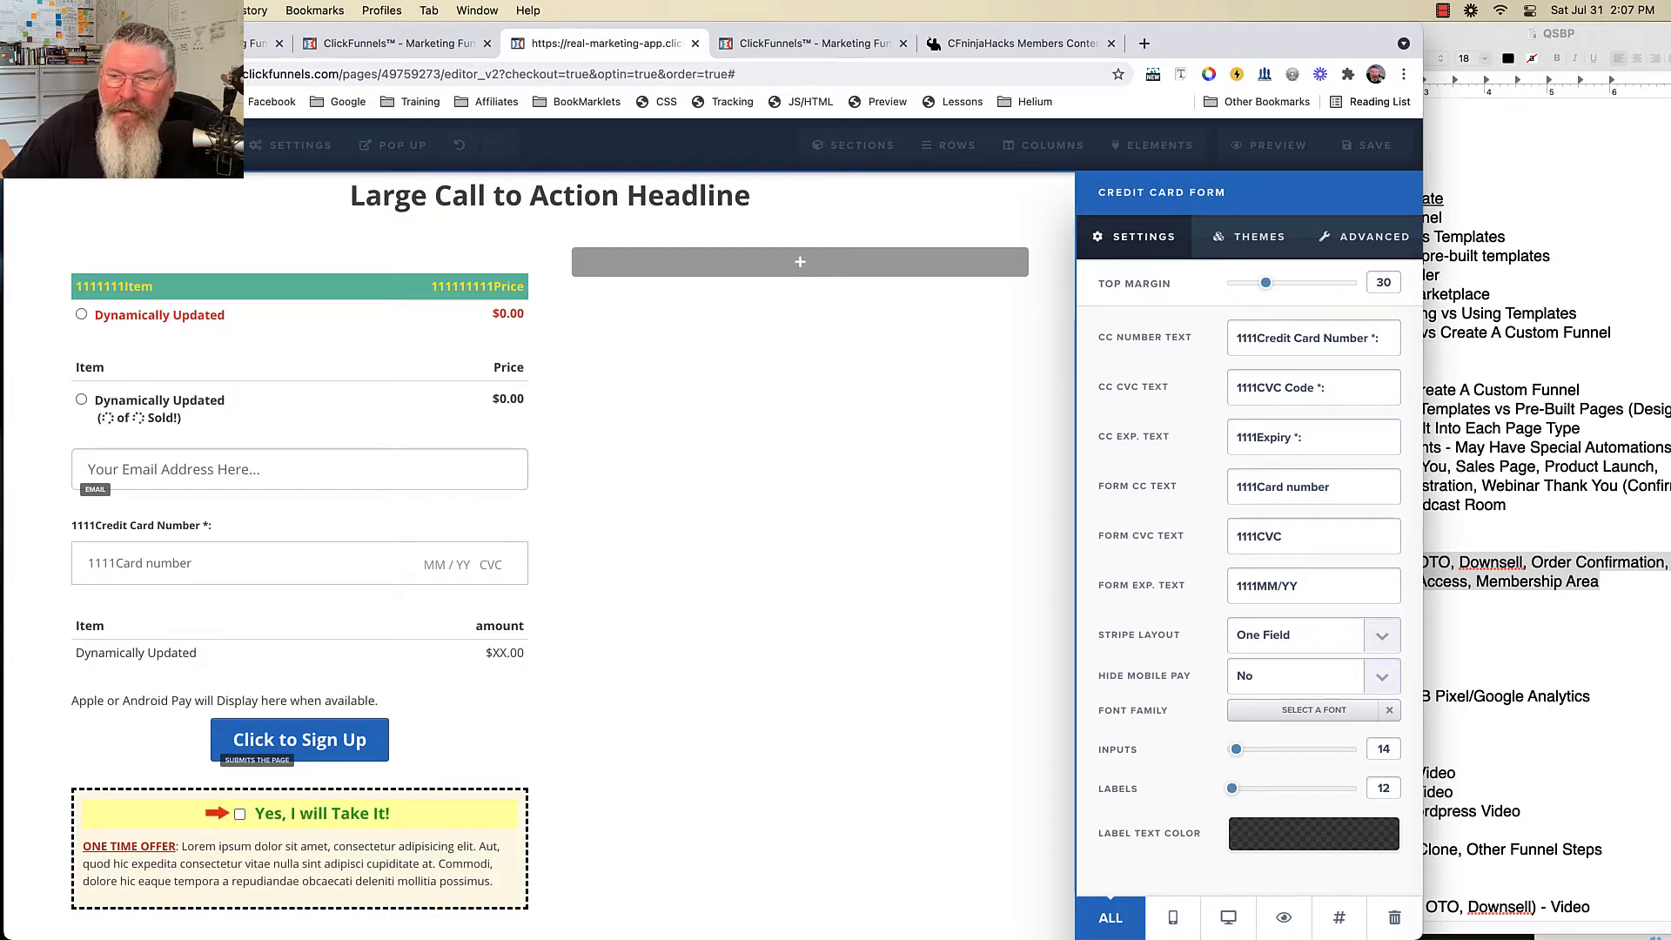
- Make the card form's label text light blue
{"action": "left_click", "coordinate": [1314, 833]}
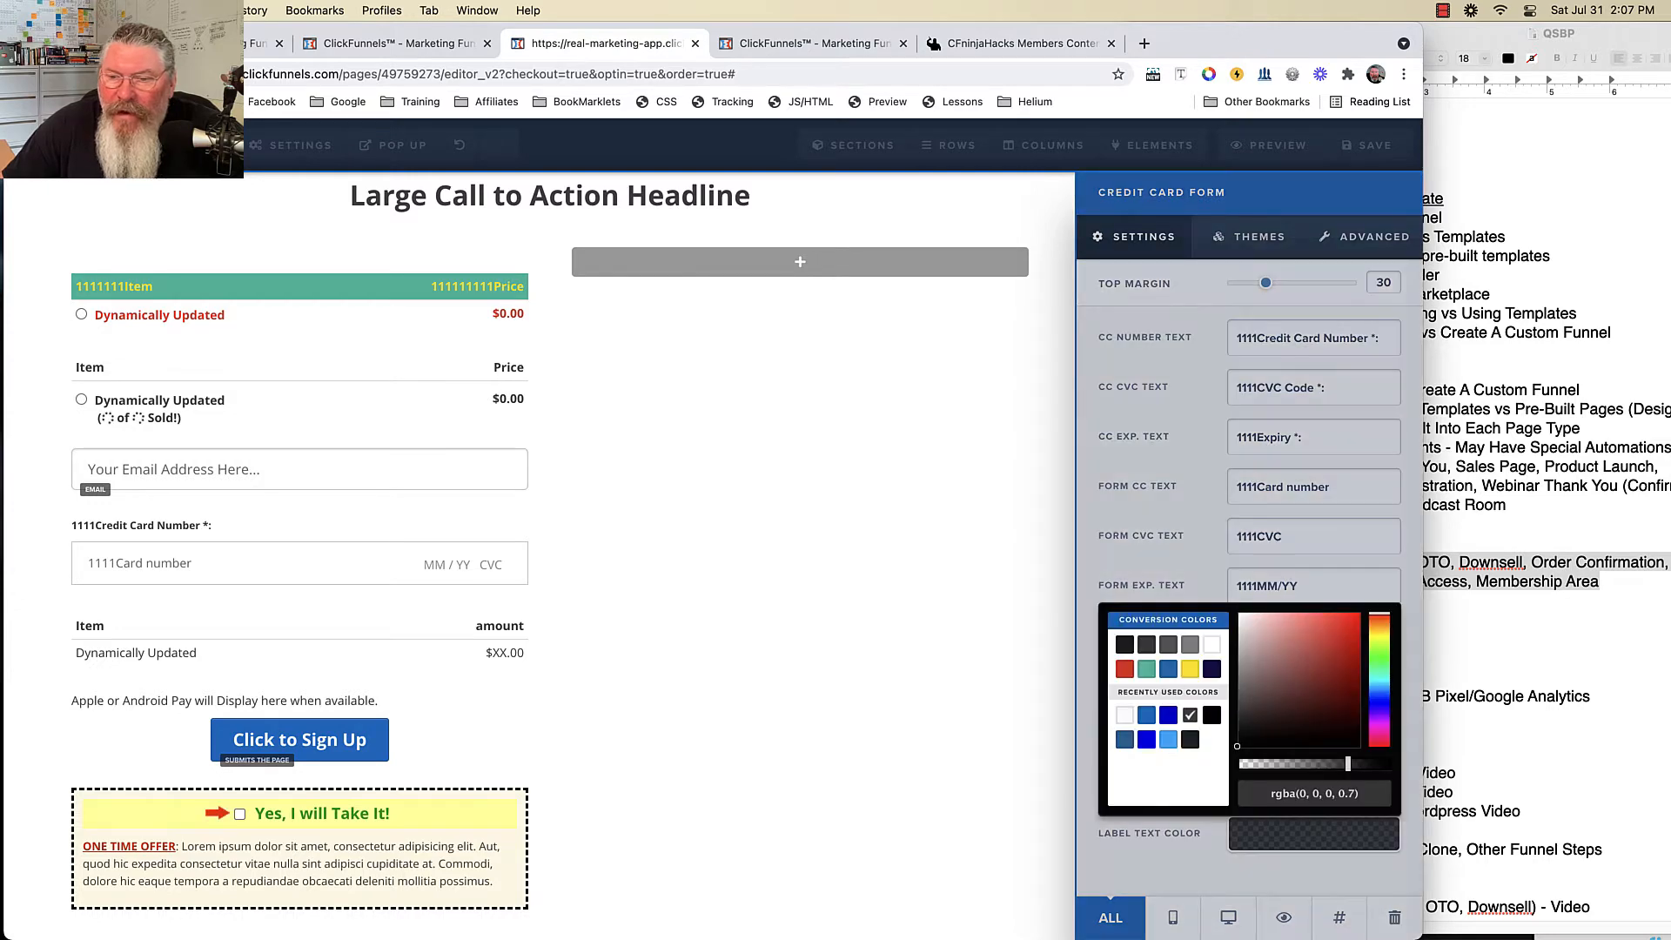
{"action": "left_click", "coordinate": [1168, 740]}
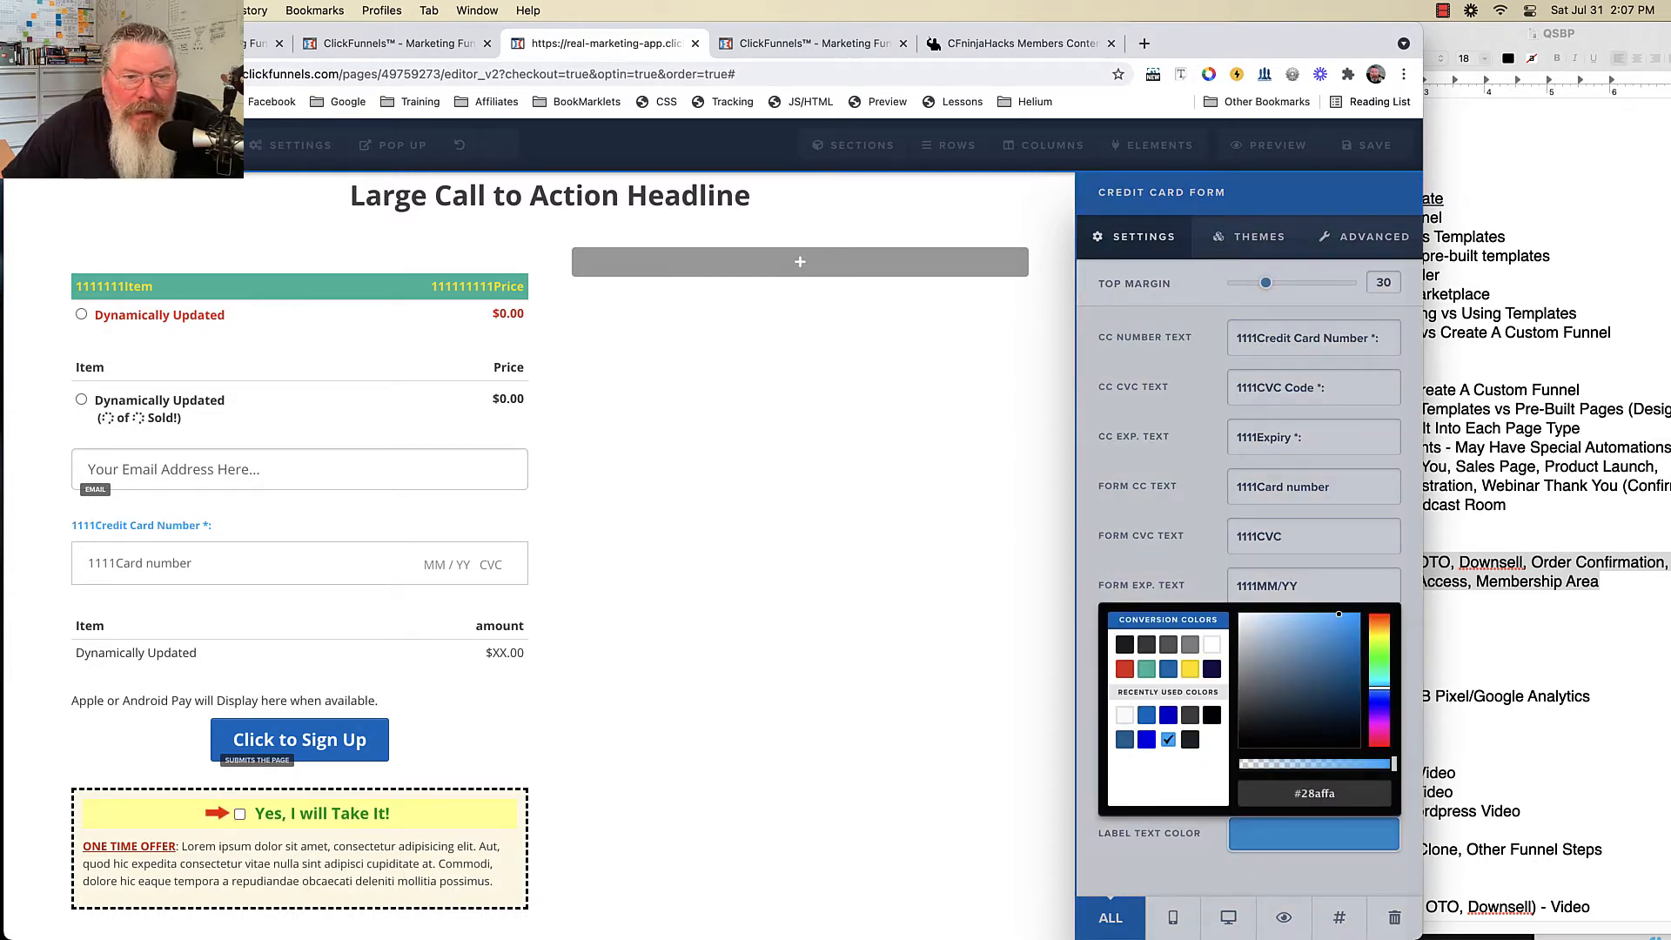
{"action": "left_click", "coordinate": [1162, 556]}
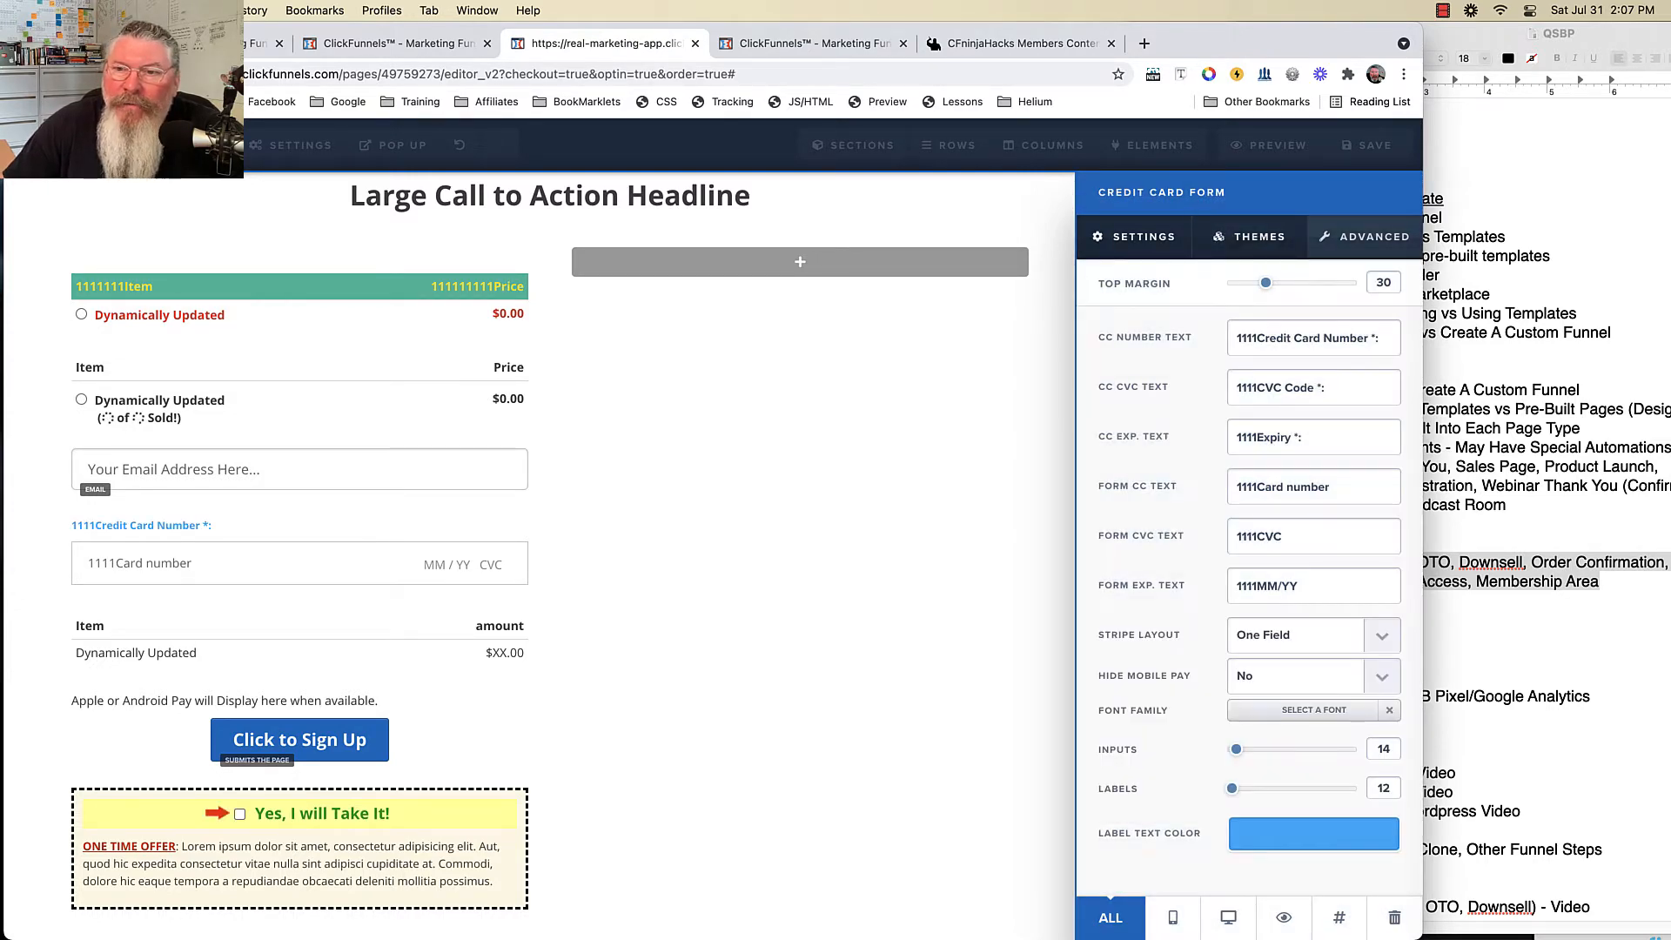
{"action": "left_click", "coordinate": [1249, 237]}
- Give the card field Big Border style, 10px rounded corners and a grey background
{"action": "left_click", "coordinate": [1364, 236]}
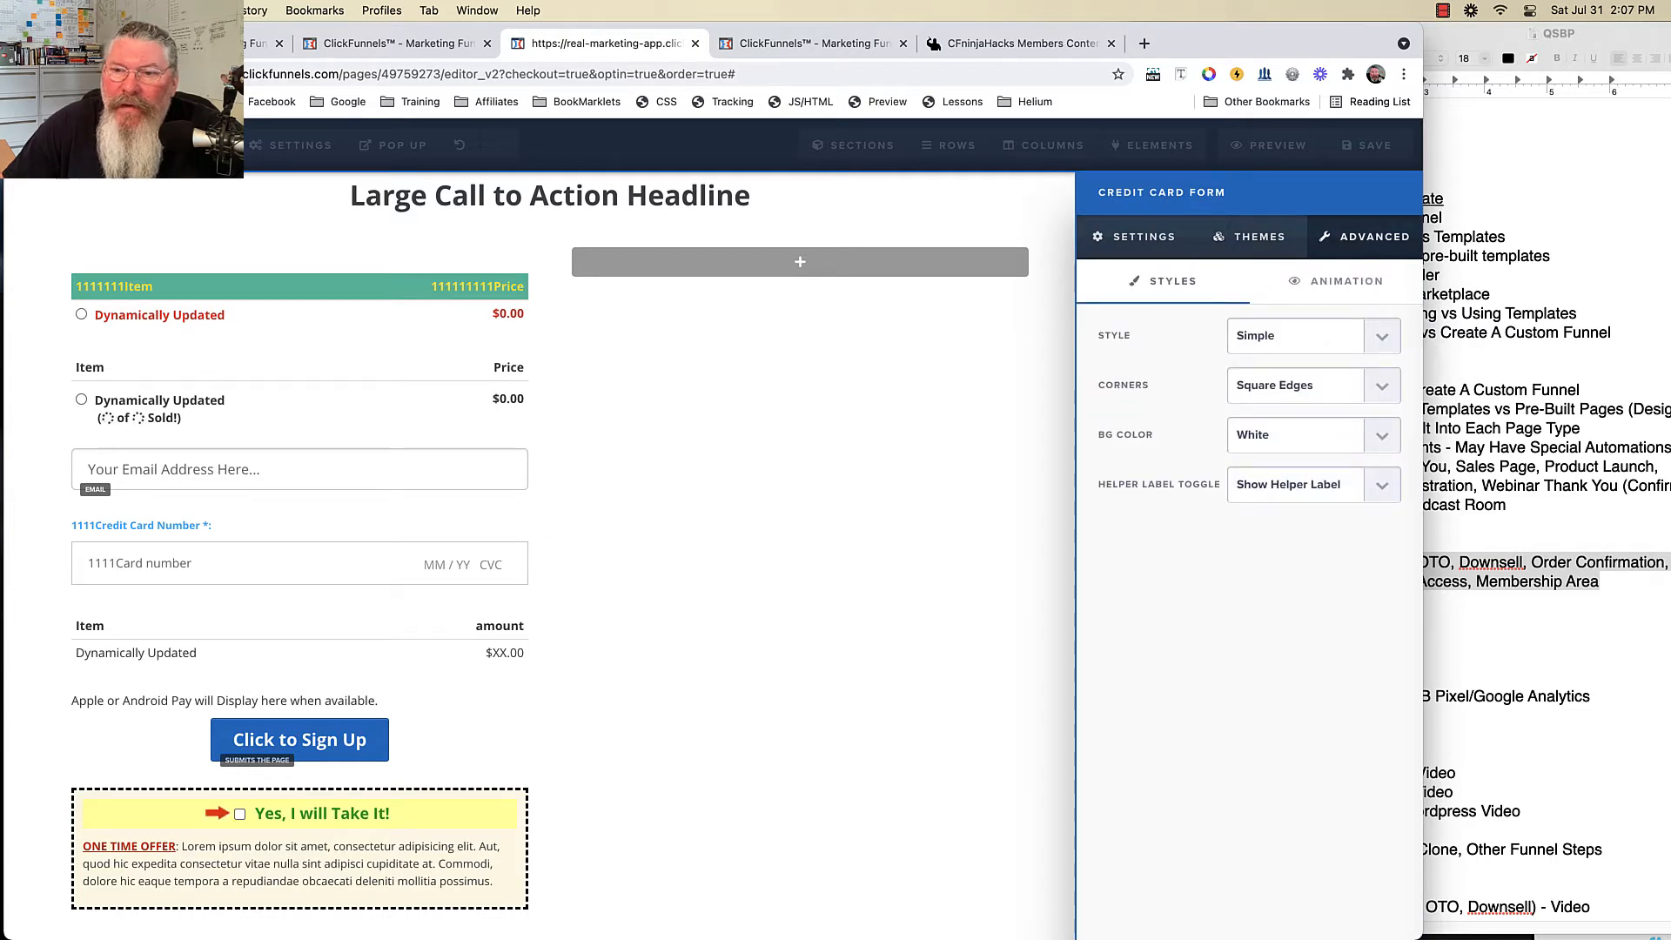
{"action": "left_click", "coordinate": [1305, 336]}
{"action": "left_click", "coordinate": [1305, 356]}
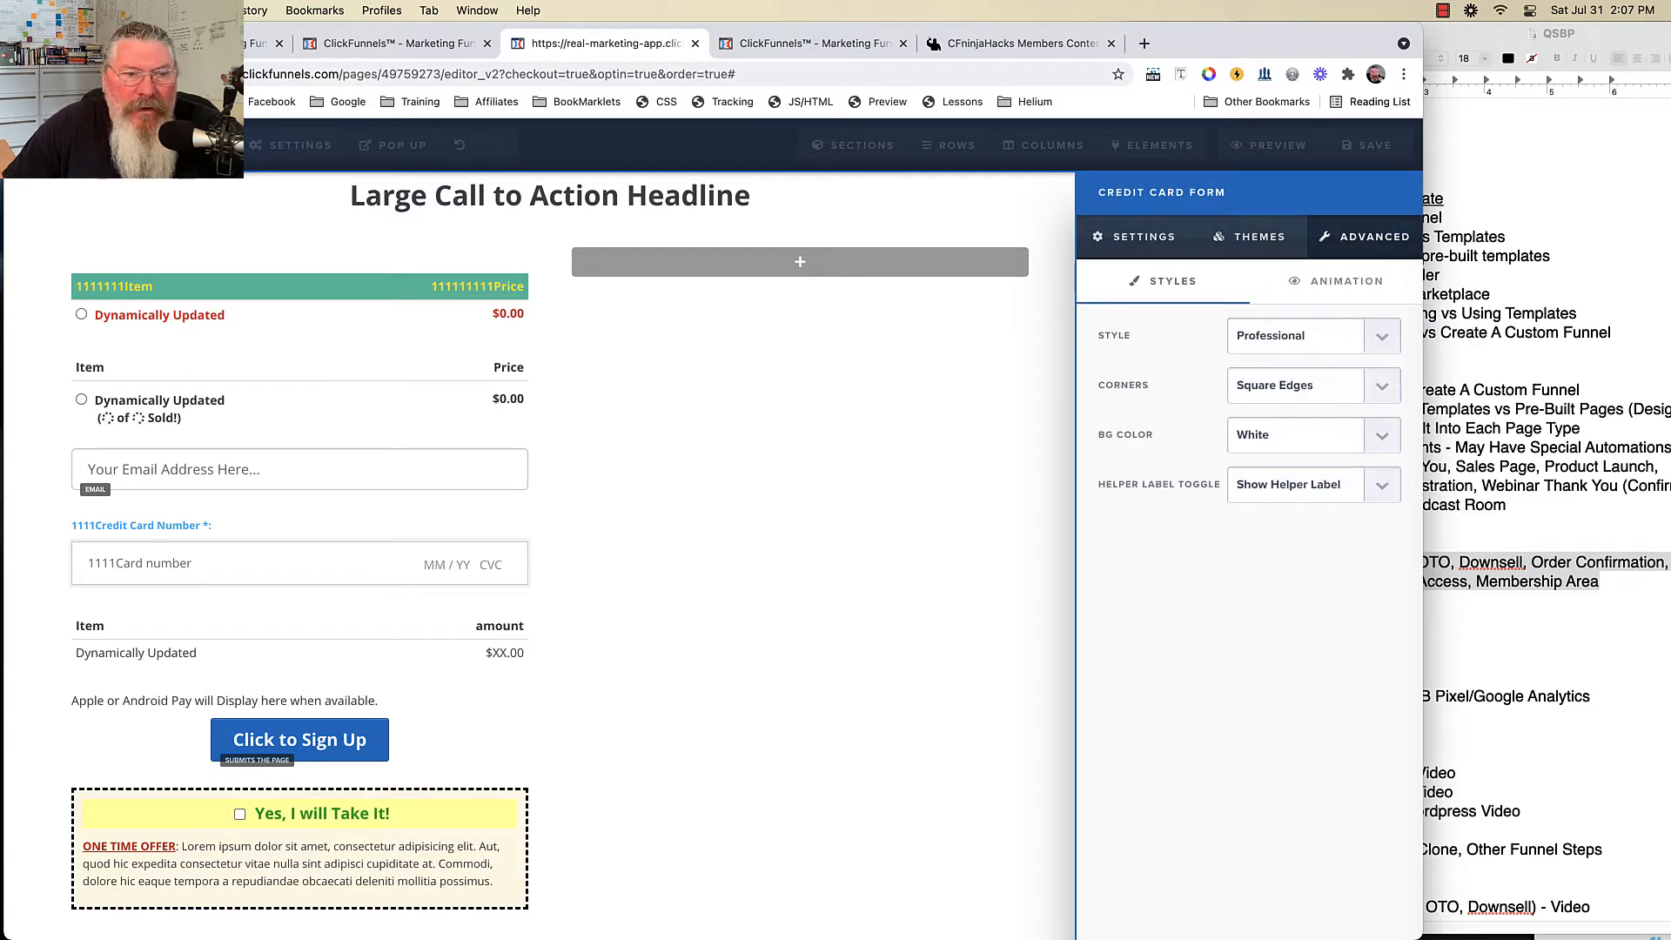
{"action": "left_click", "coordinate": [1305, 339]}
{"action": "left_click", "coordinate": [1305, 356]}
{"action": "left_click", "coordinate": [1306, 385]}
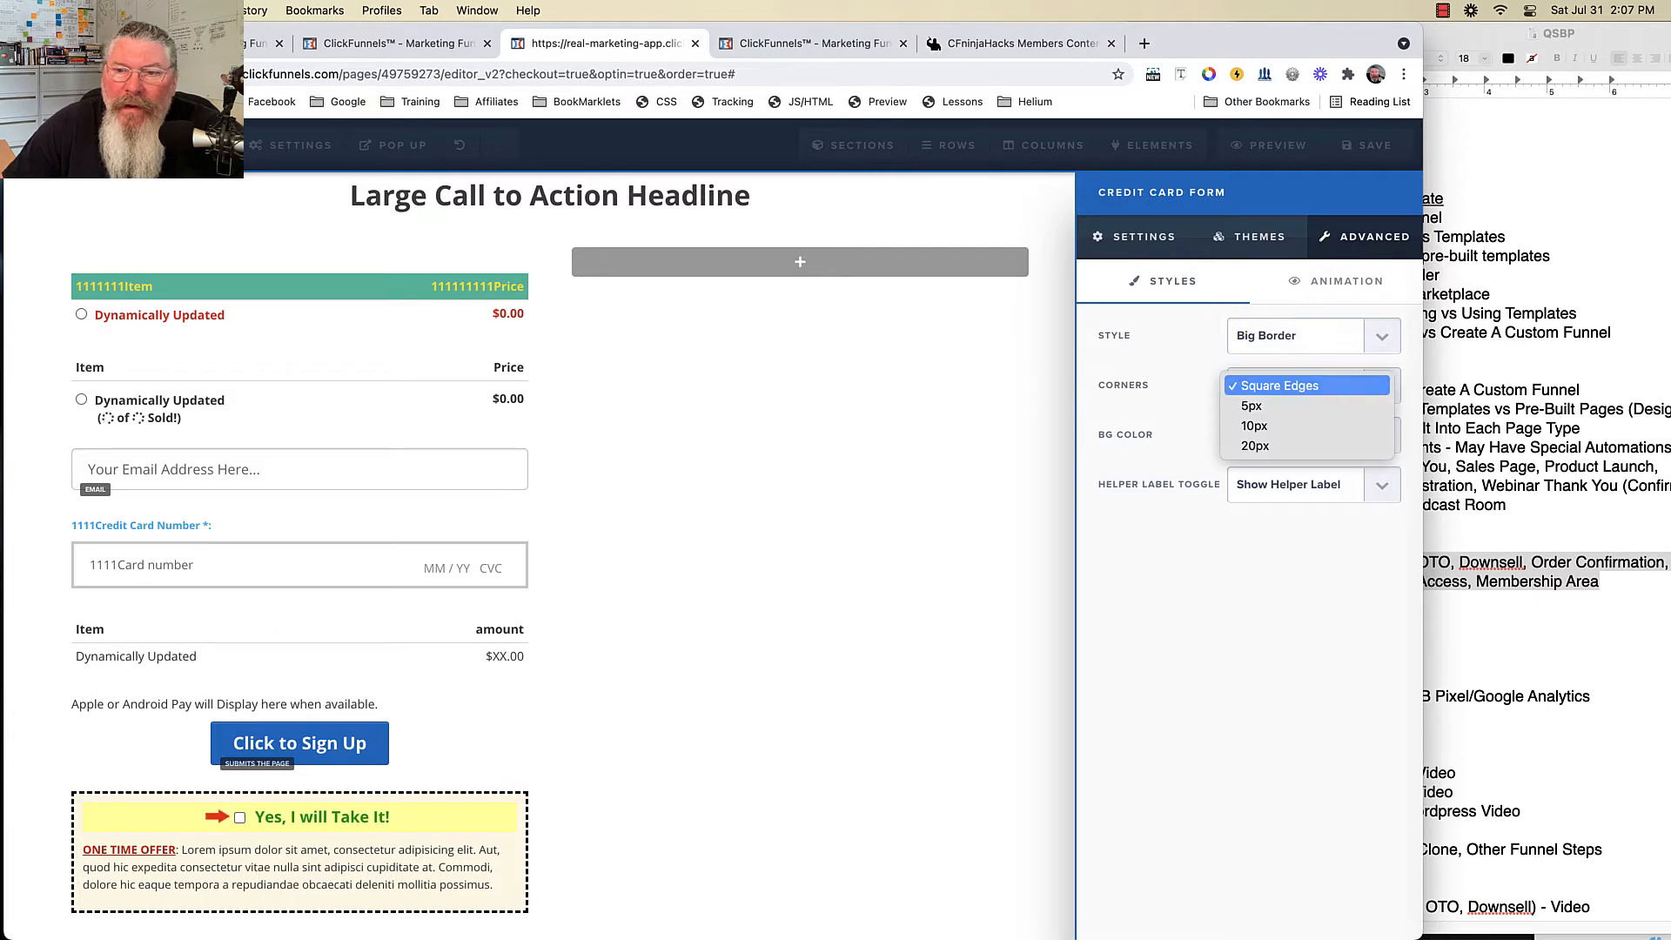
{"action": "left_click", "coordinate": [1305, 425]}
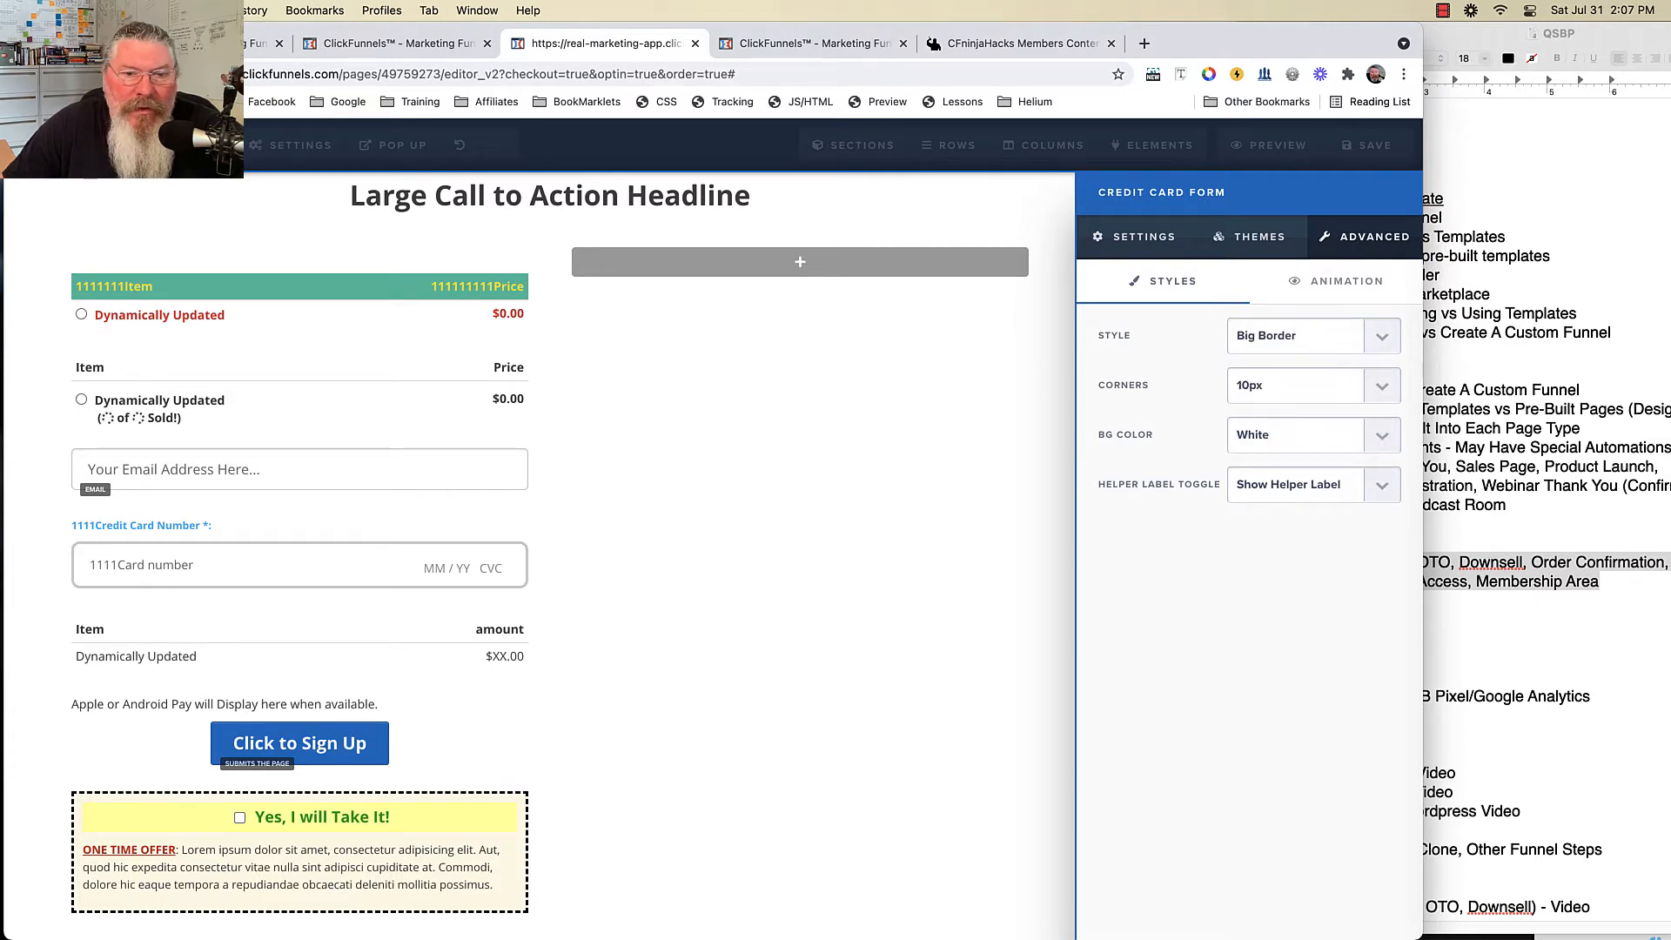
{"action": "left_click", "coordinate": [1306, 434]}
{"action": "left_click", "coordinate": [1305, 455]}
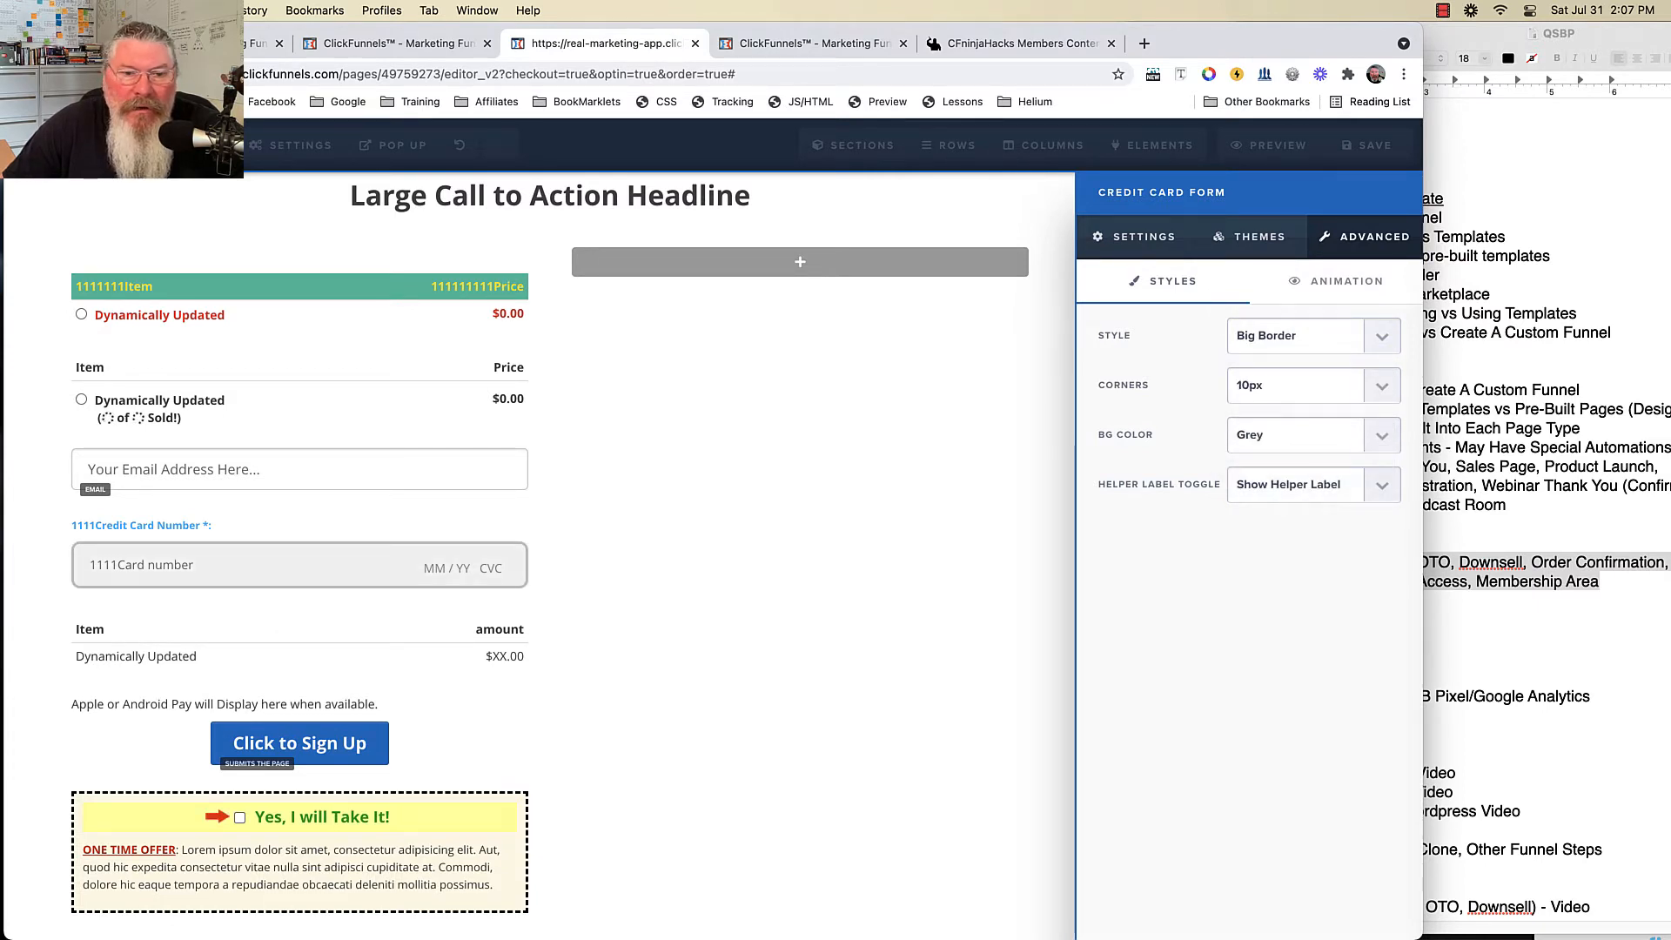
- Toggle the card-number helper label to Hide and back to Show
{"action": "left_click", "coordinate": [1305, 484]}
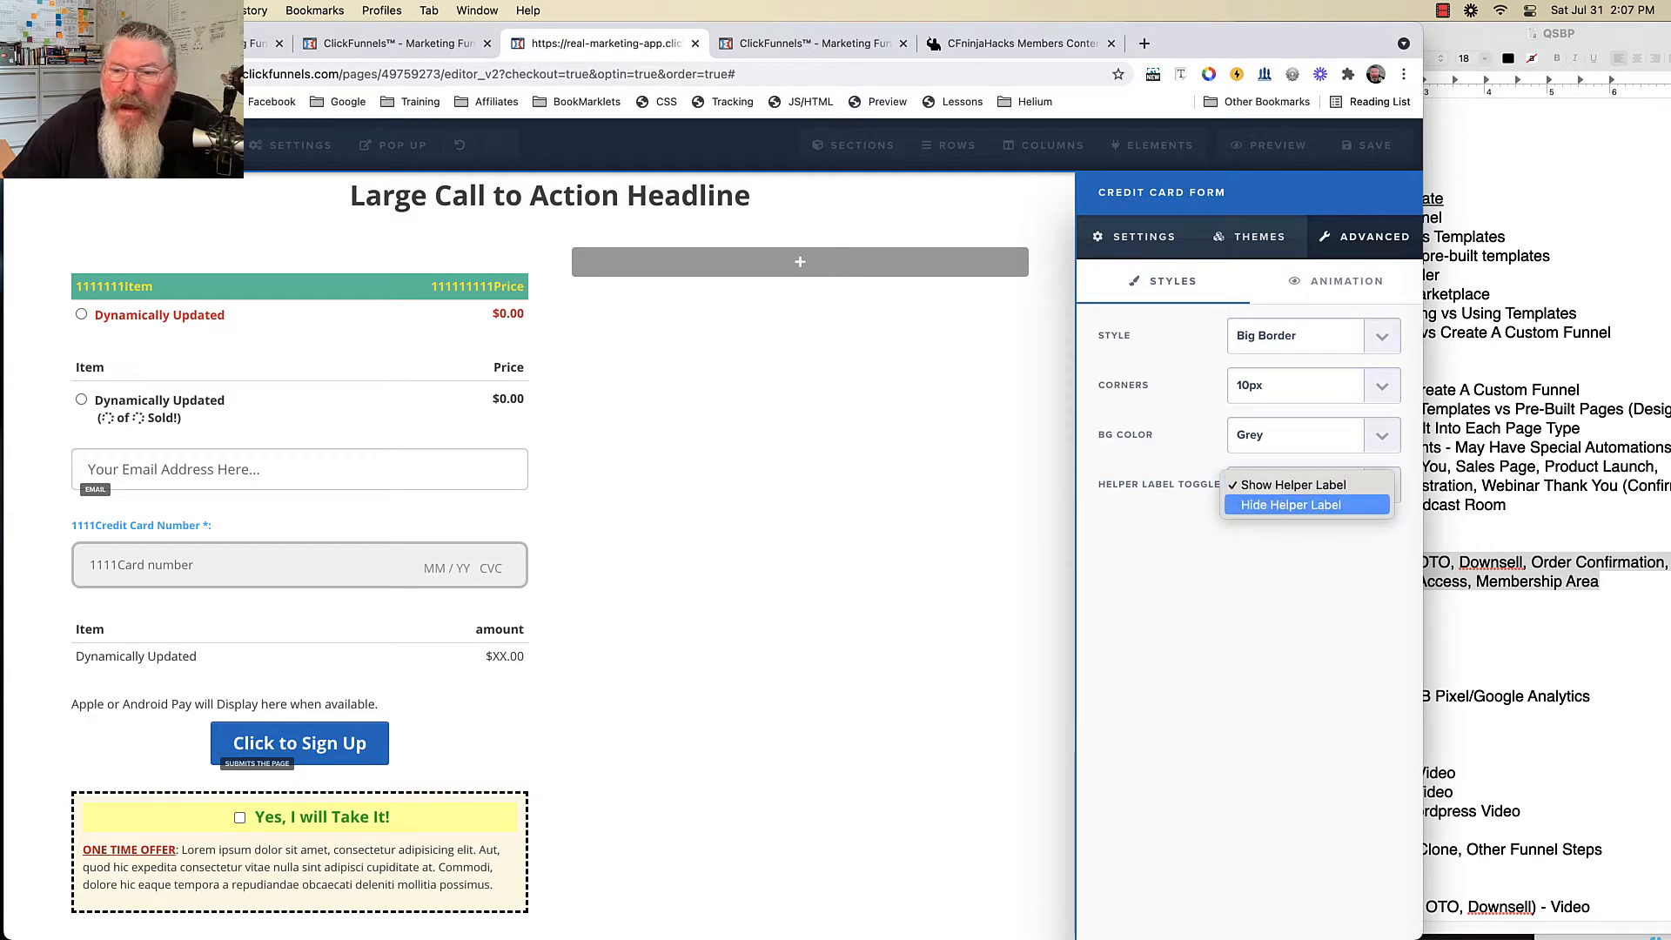
{"action": "left_click", "coordinate": [1291, 505]}
{"action": "left_click", "coordinate": [1305, 484]}
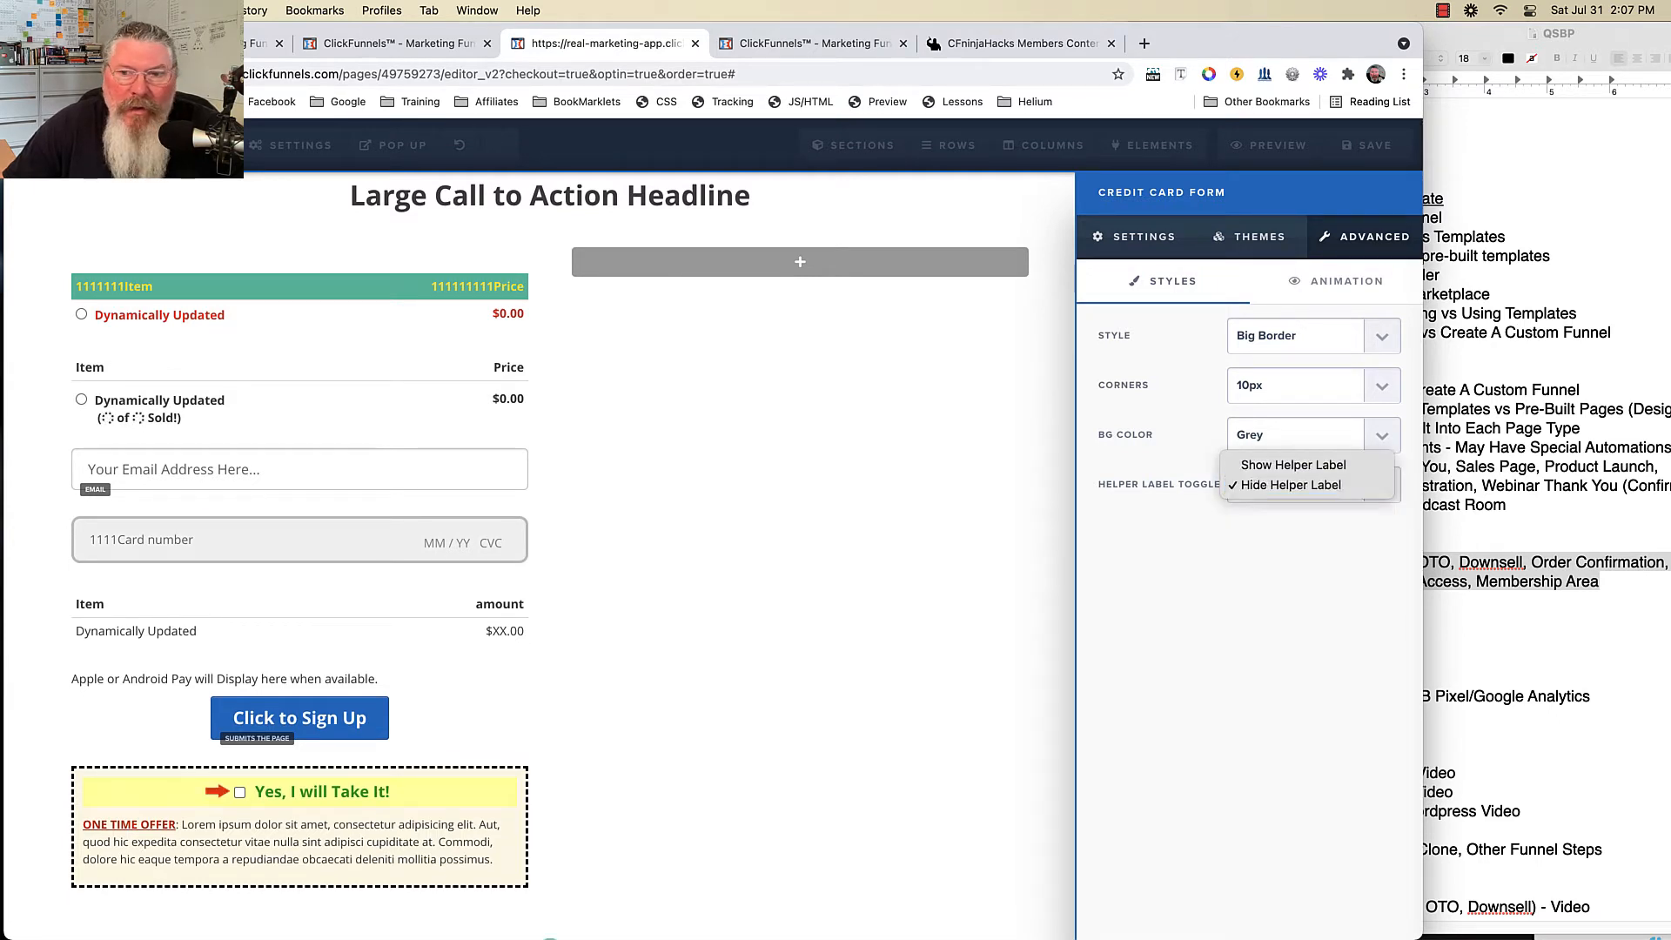
{"action": "left_click", "coordinate": [1293, 464]}
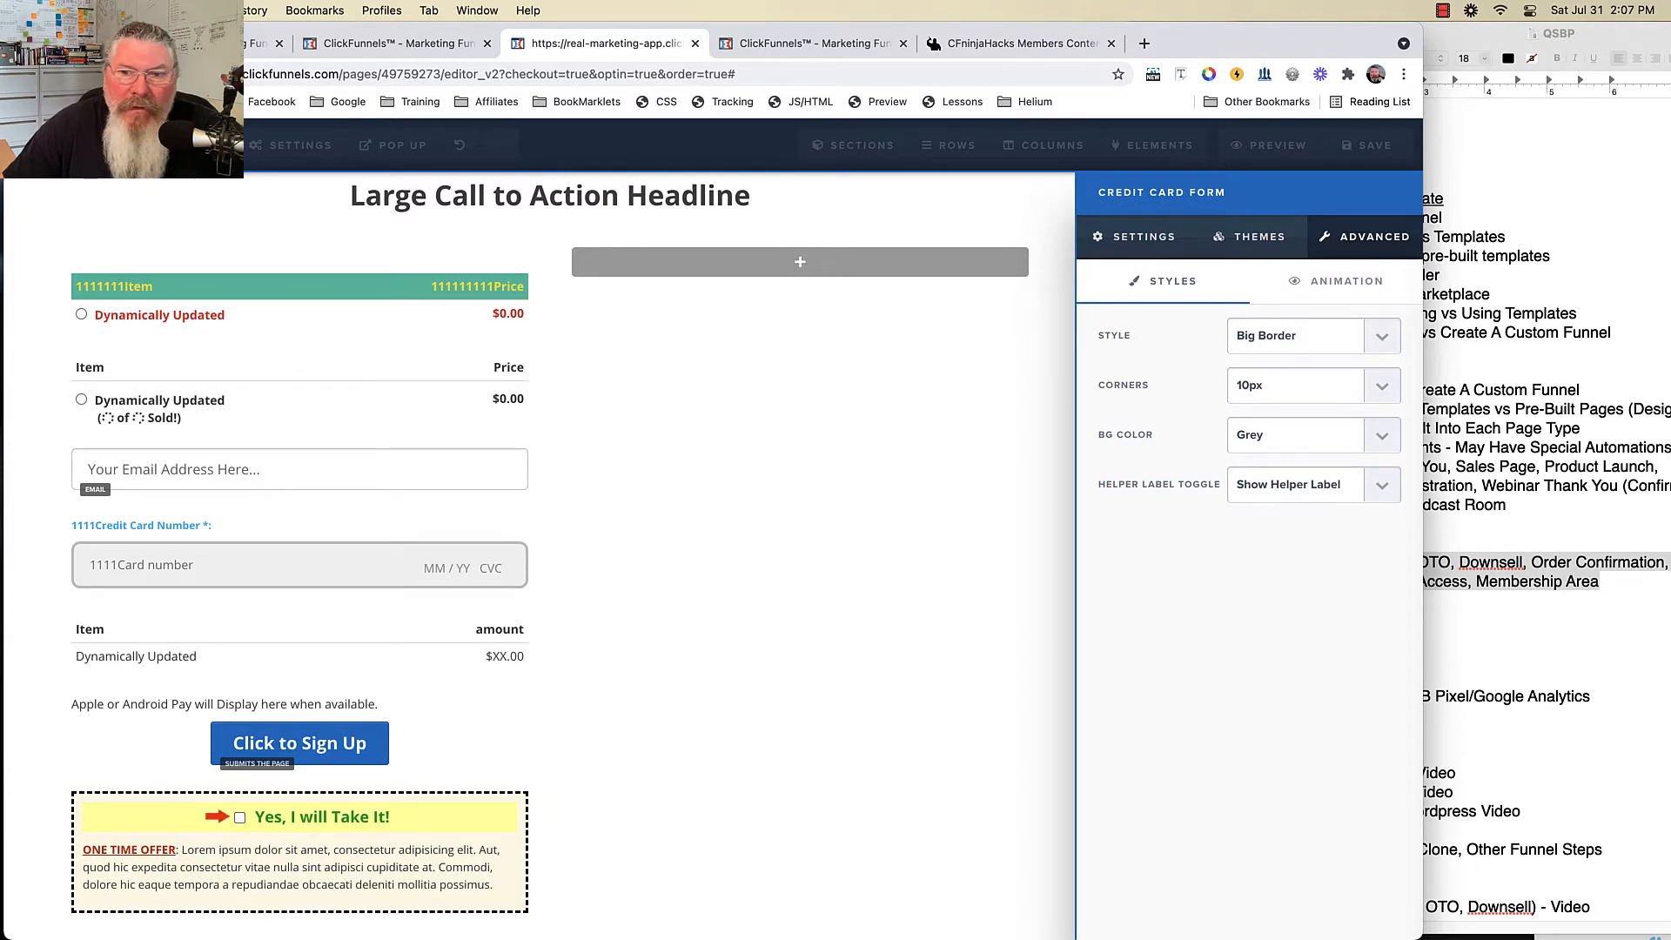
{"action": "left_click", "coordinate": [1306, 484]}
{"action": "left_click", "coordinate": [1291, 505]}
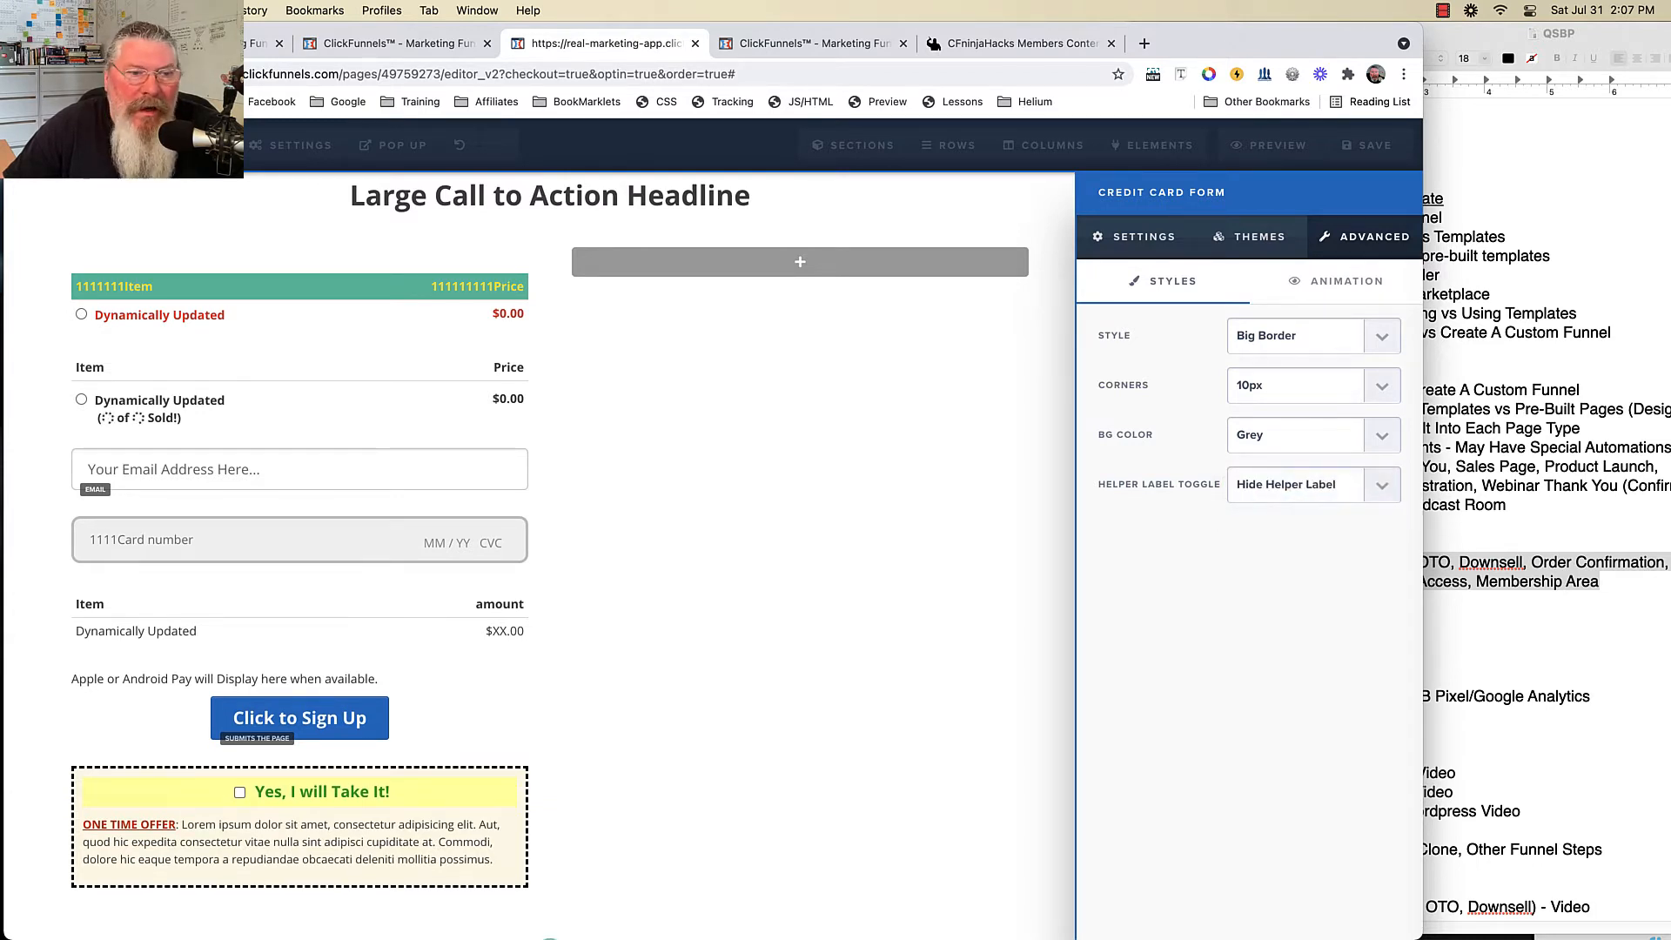
{"action": "left_click", "coordinate": [1305, 484]}
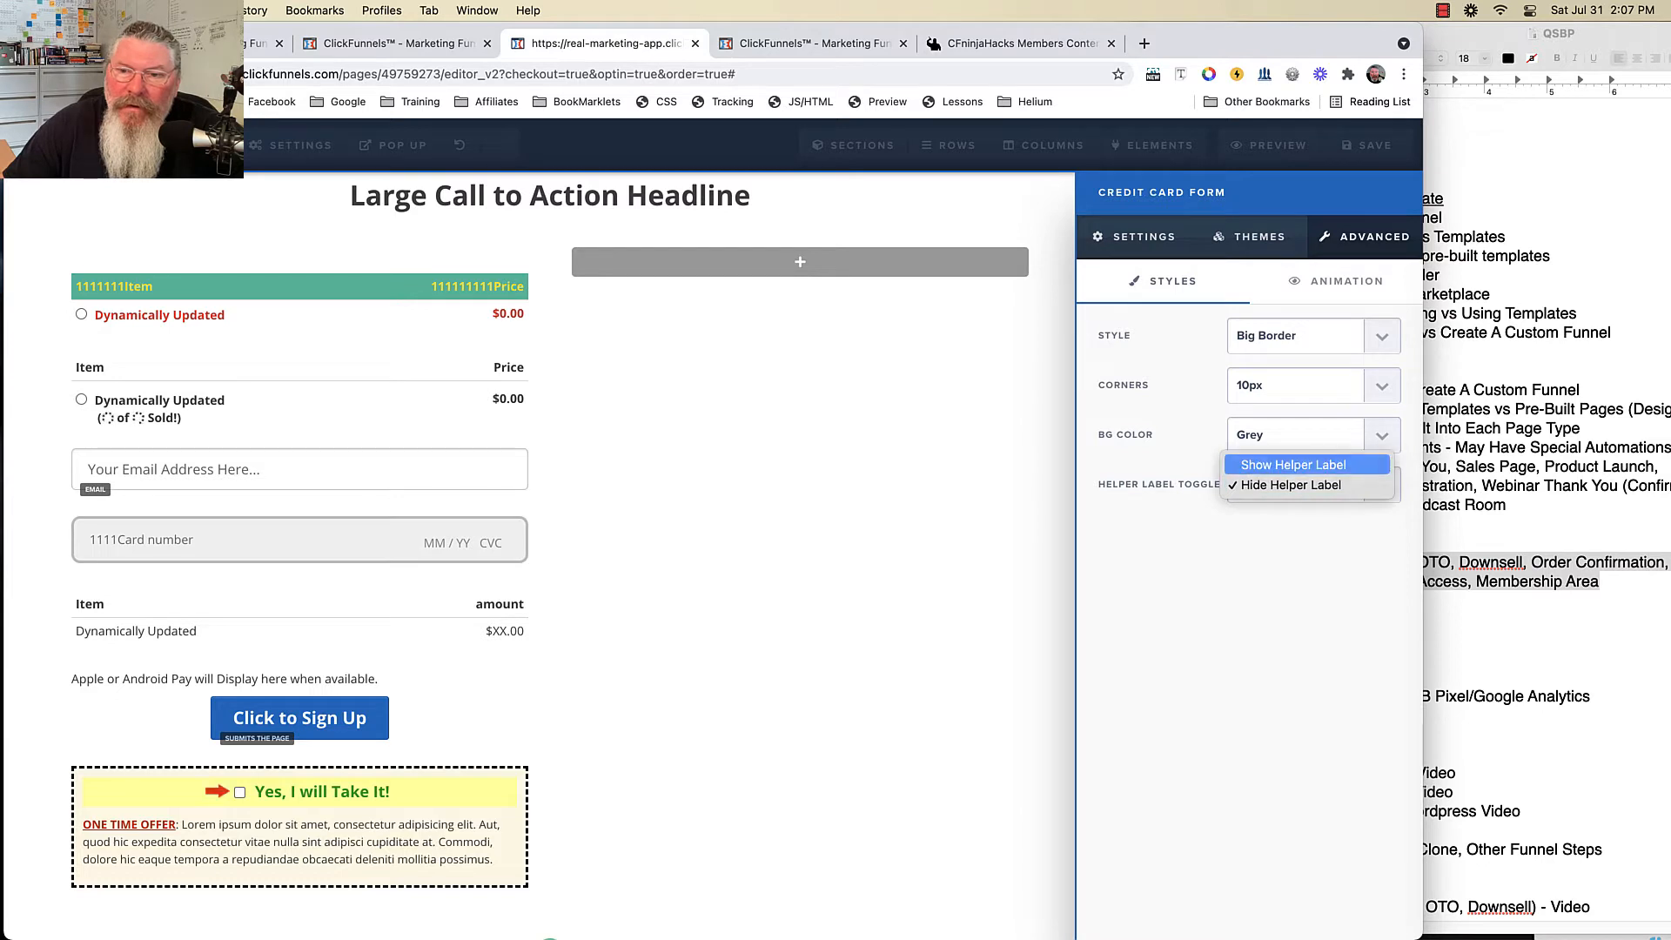
{"action": "left_click", "coordinate": [1293, 465]}
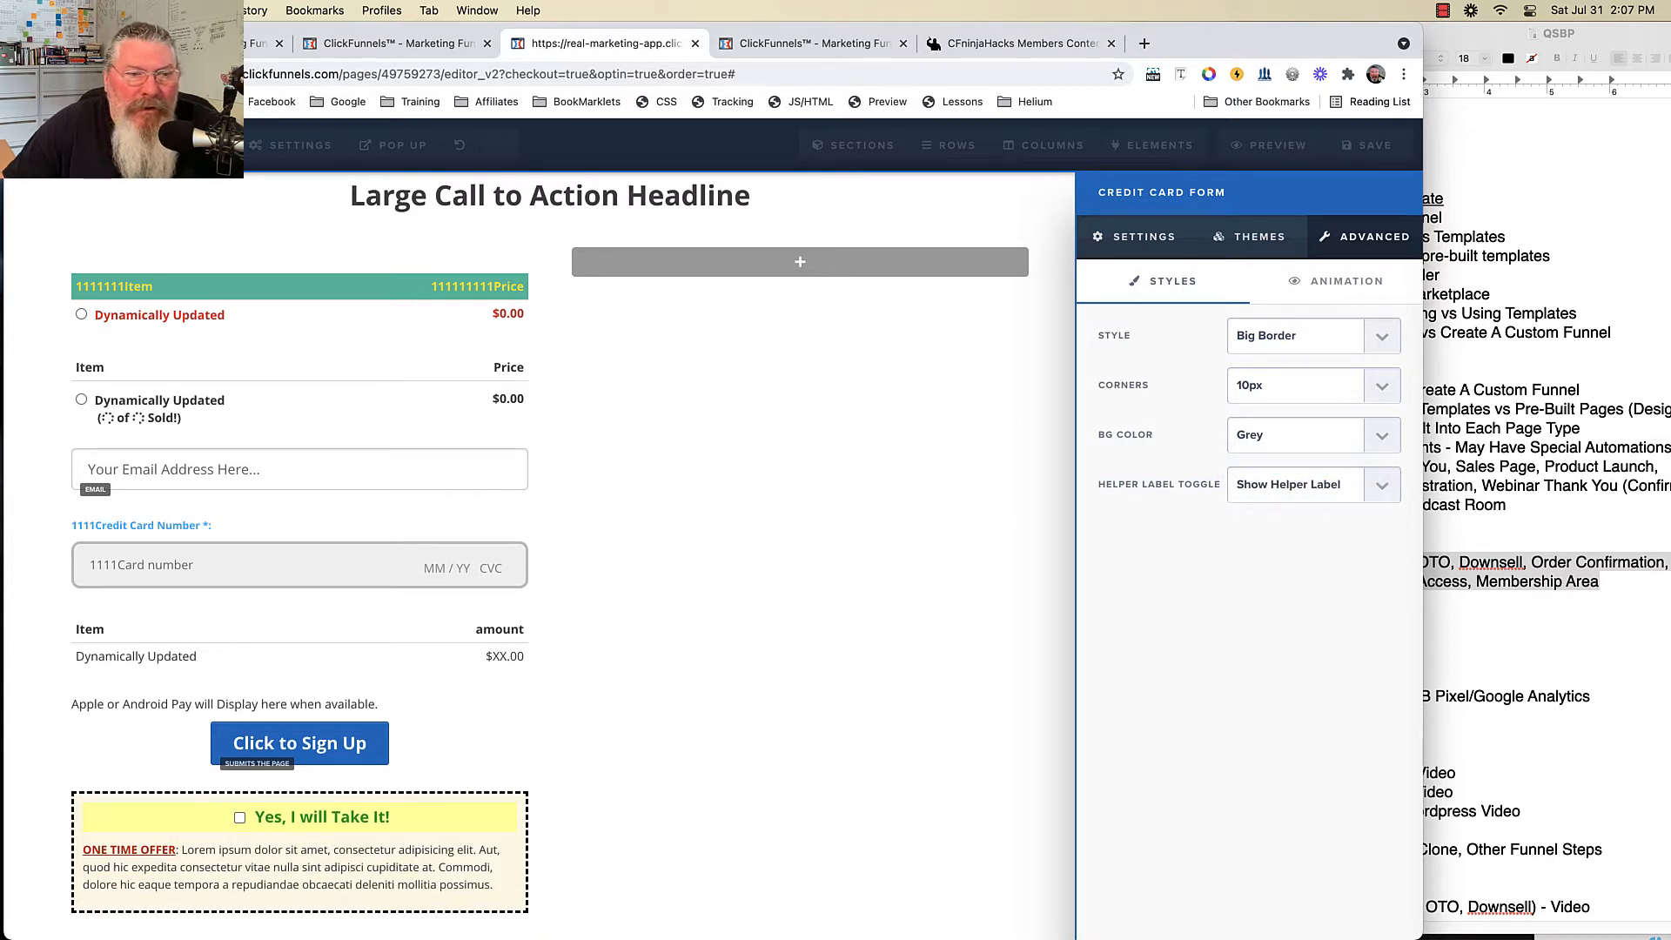
{"action": "left_click", "coordinate": [1134, 237]}
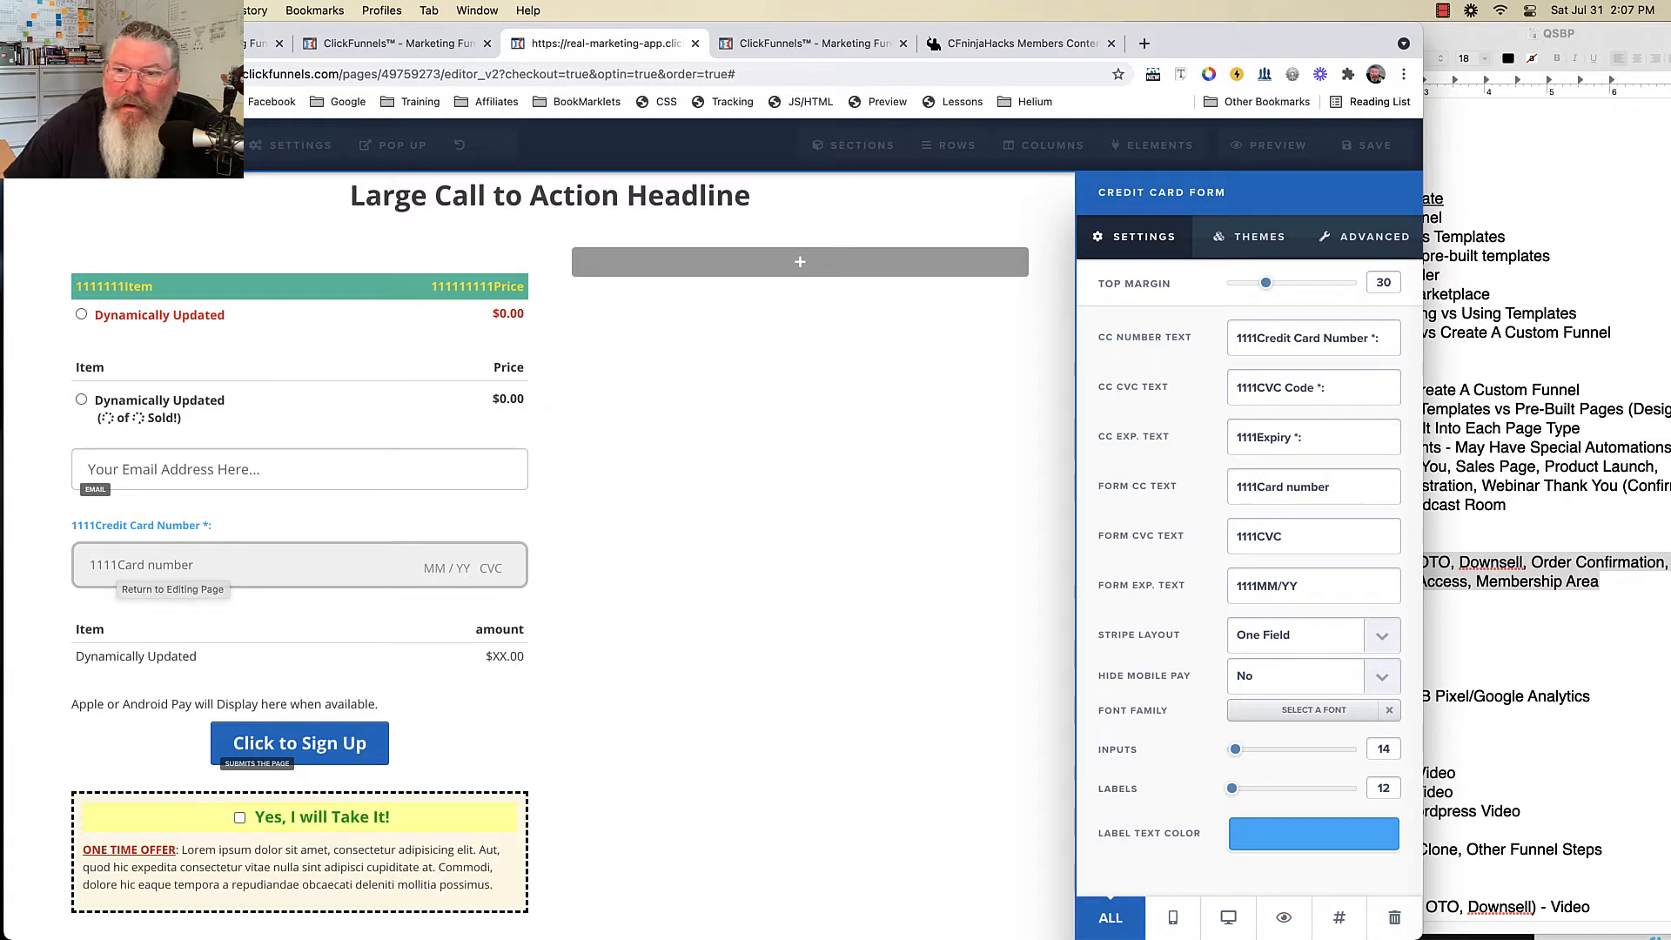
- Replace 'Number' with 'Info' so the card label reads 1111Credit Card Info *:
{"action": "left_click_drag", "start_coordinate": [1323, 338], "coordinate": [1358, 338]}
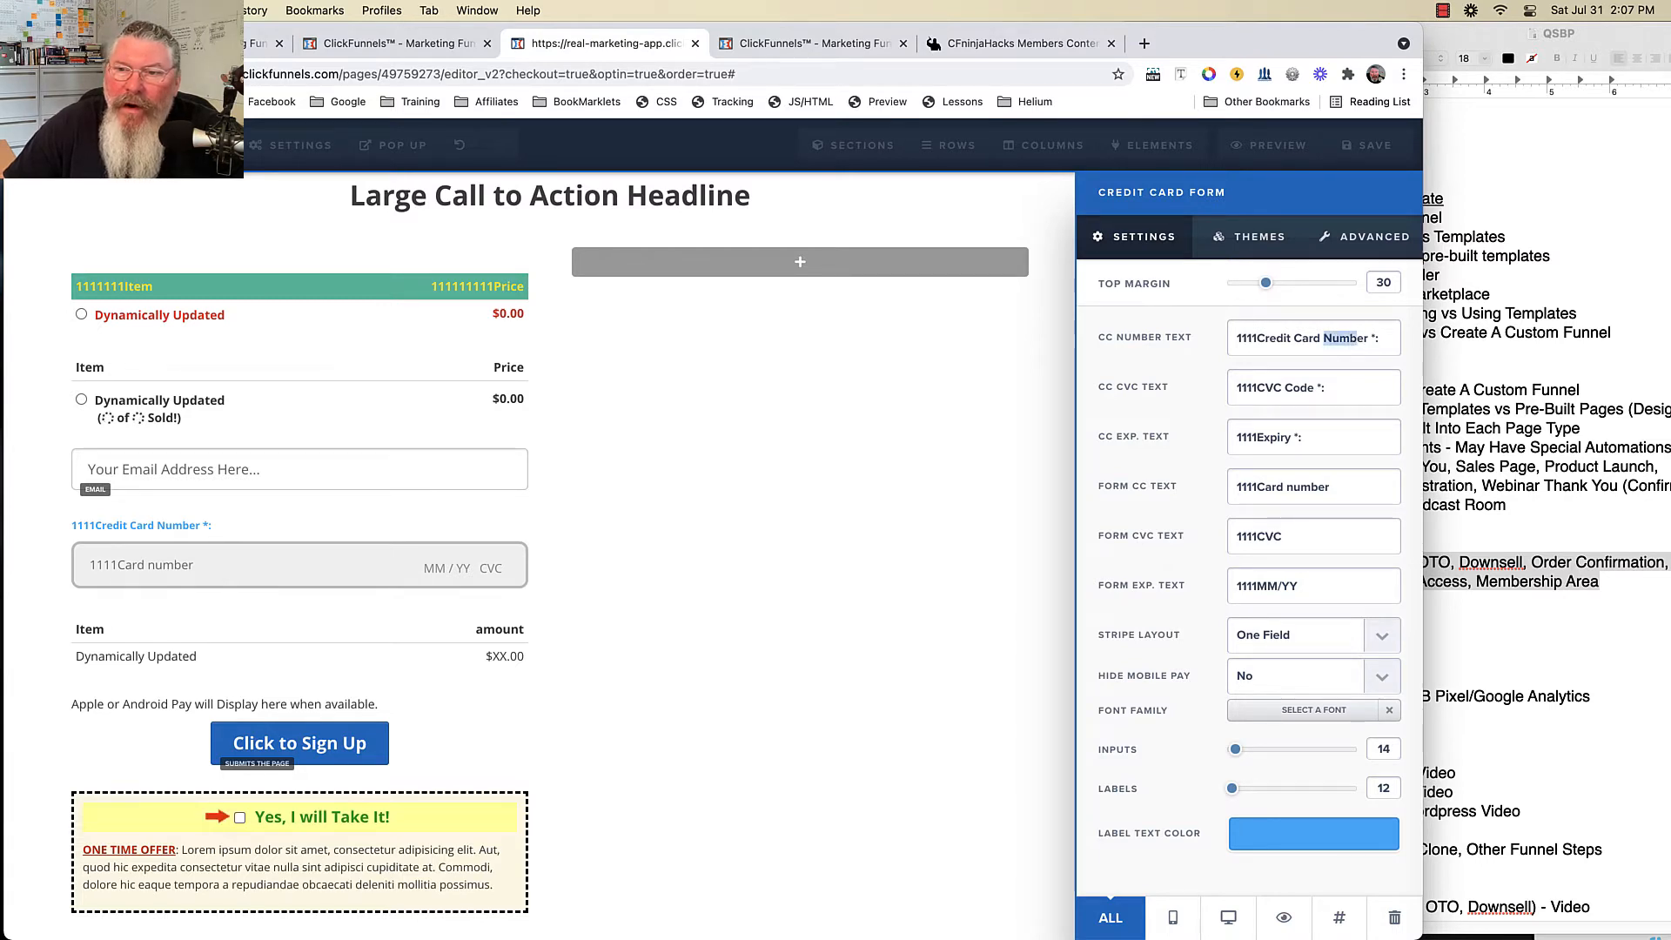
{"action": "type", "text": "Info"}
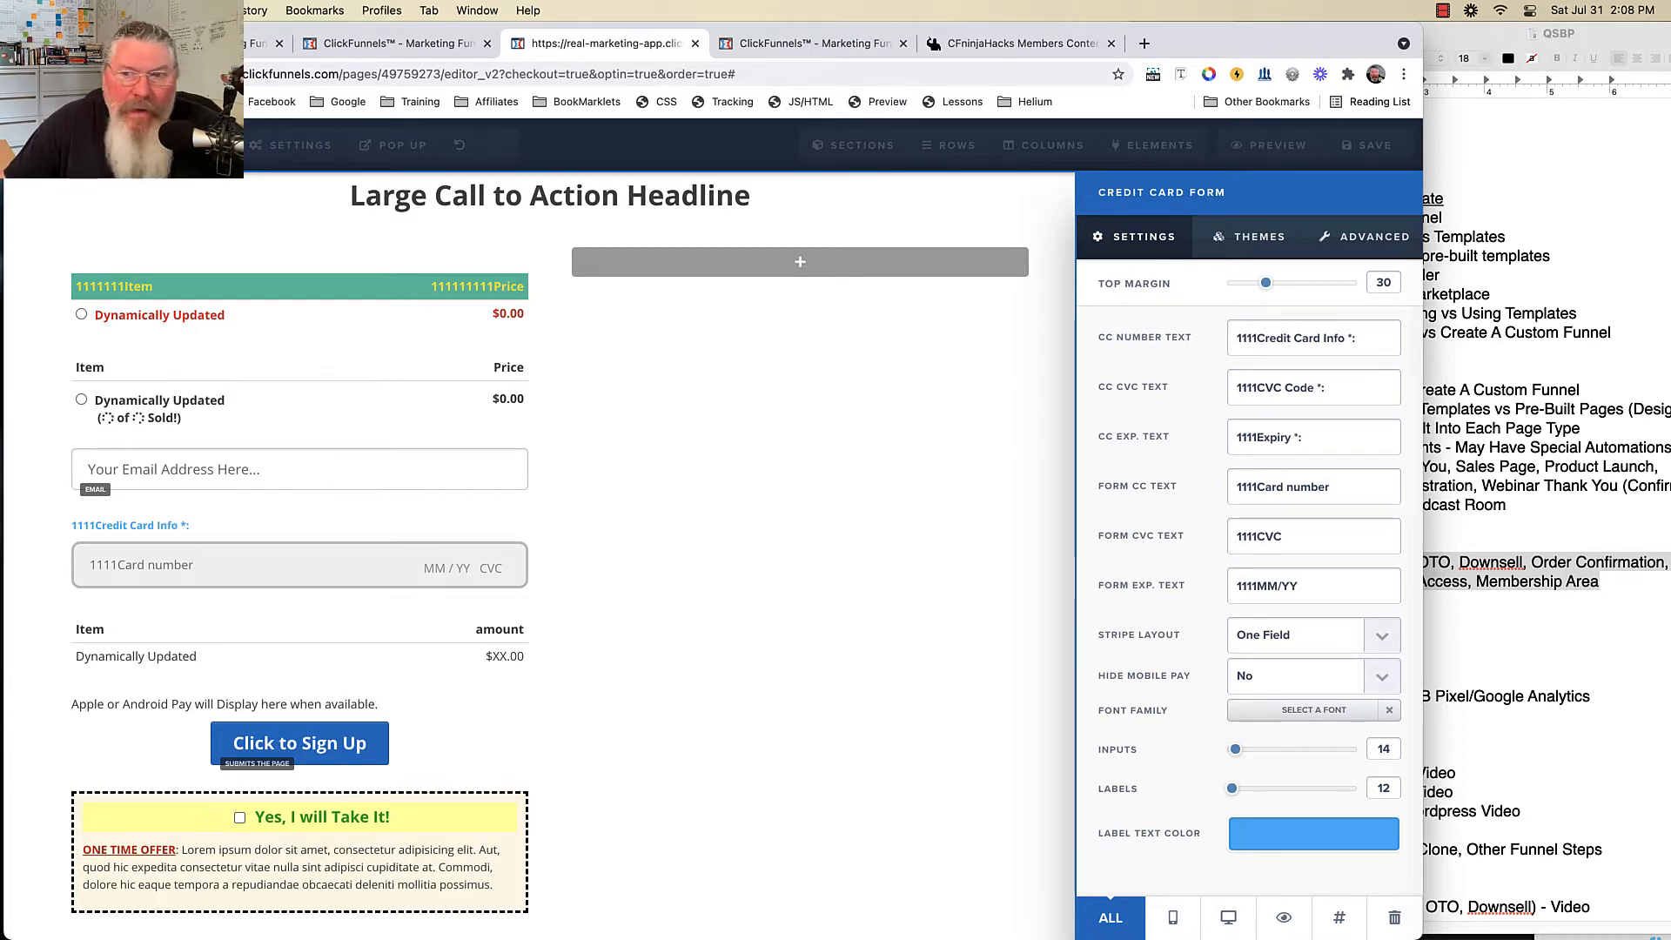
{"action": "left_click", "coordinate": [836, 678]}
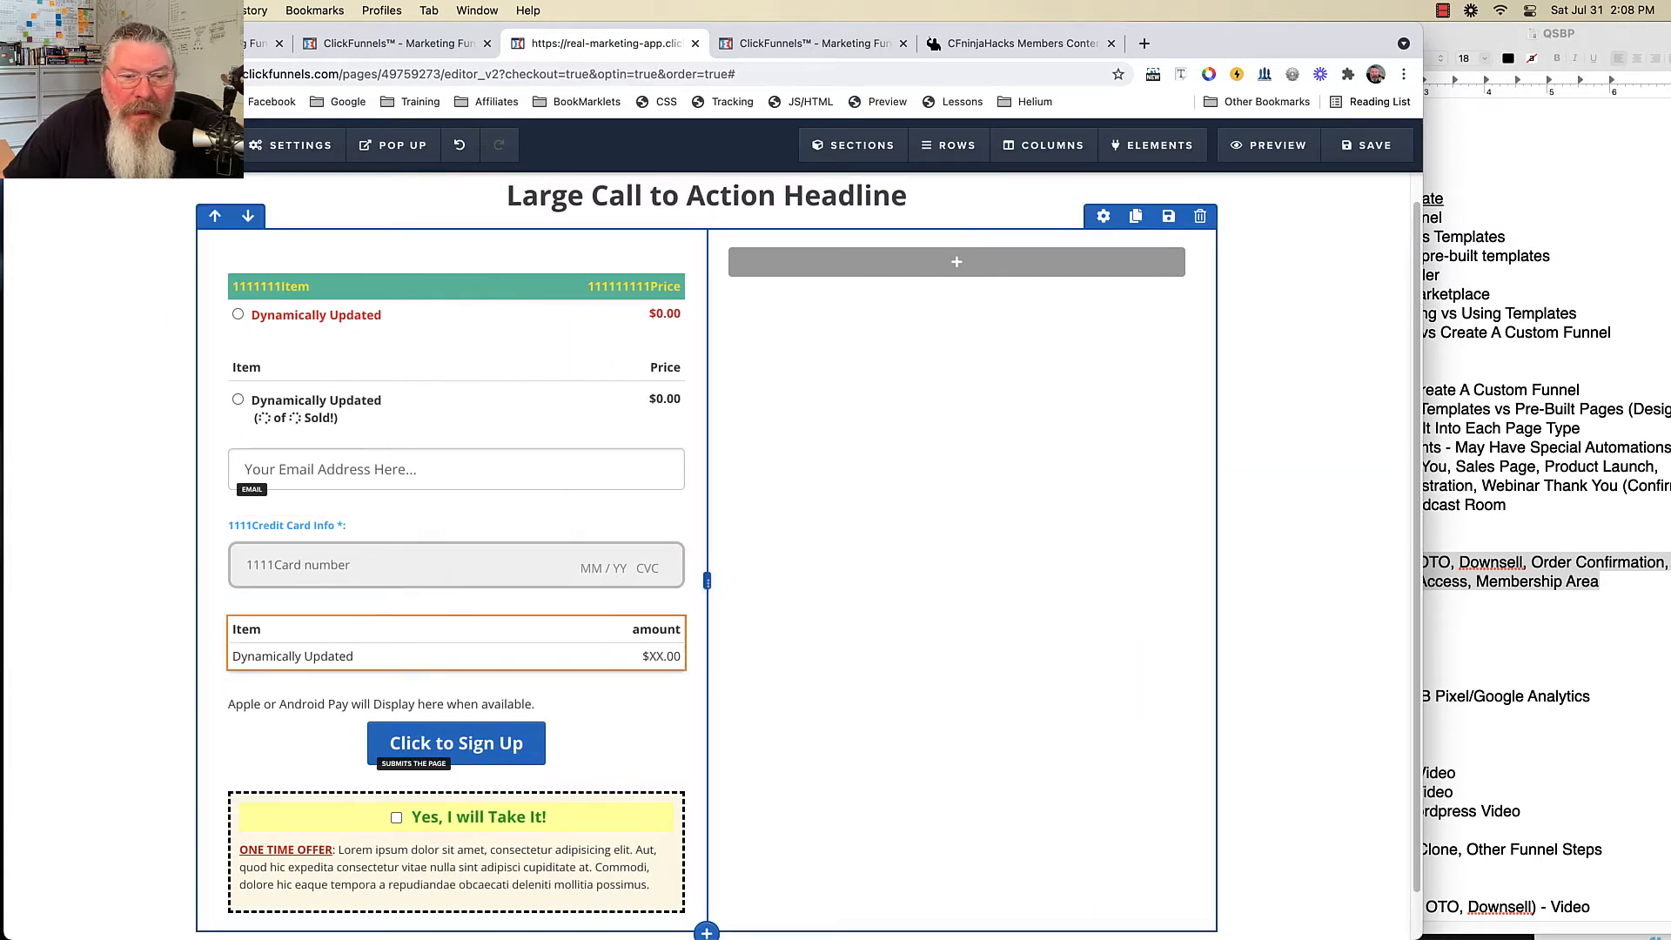
- Prefix the order summary's Item text with 11111, colour the header blue, and bold the rows
{"action": "left_click", "coordinate": [608, 604]}
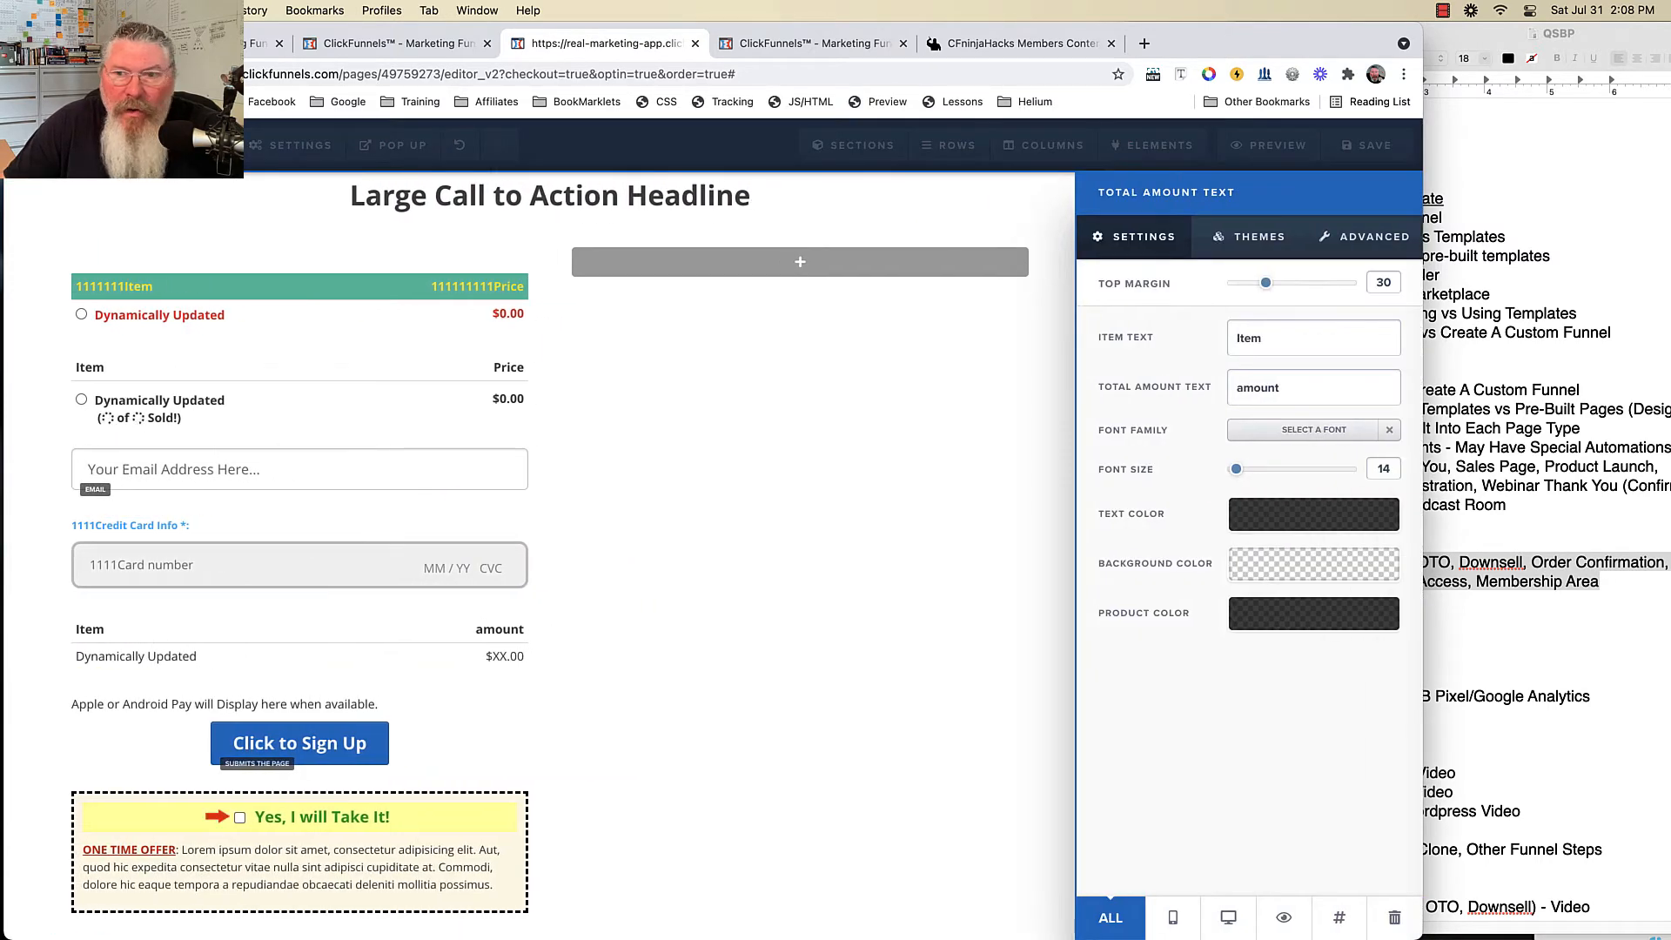
{"action": "type", "text": "11111"}
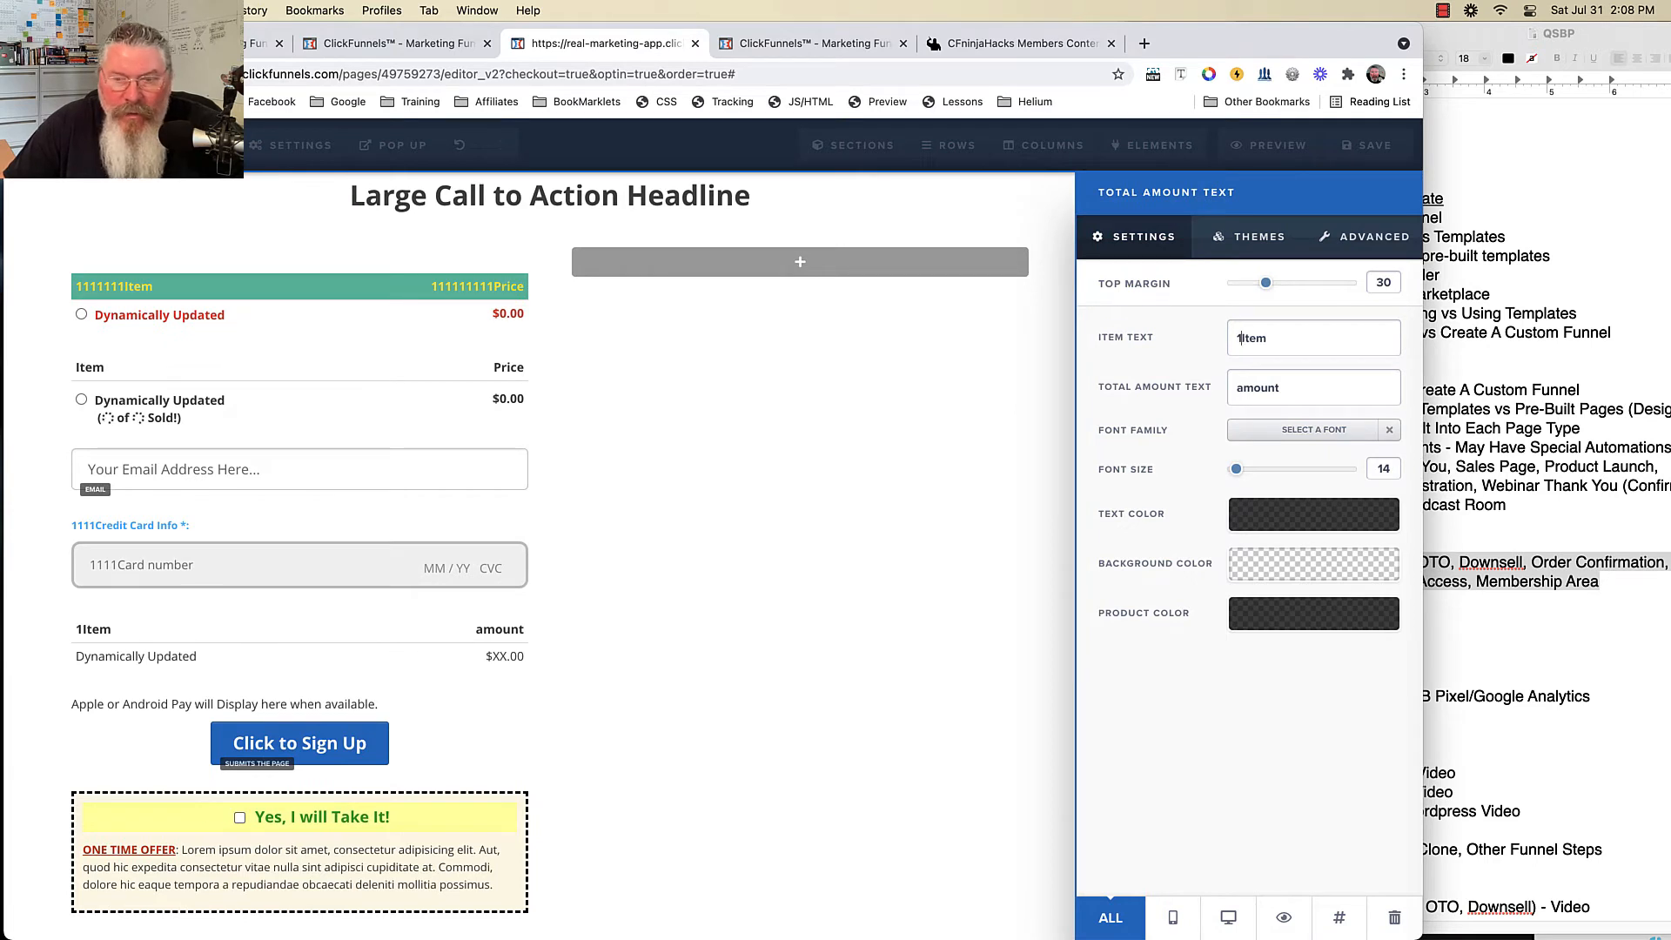
{"action": "left_click", "coordinate": [1313, 513]}
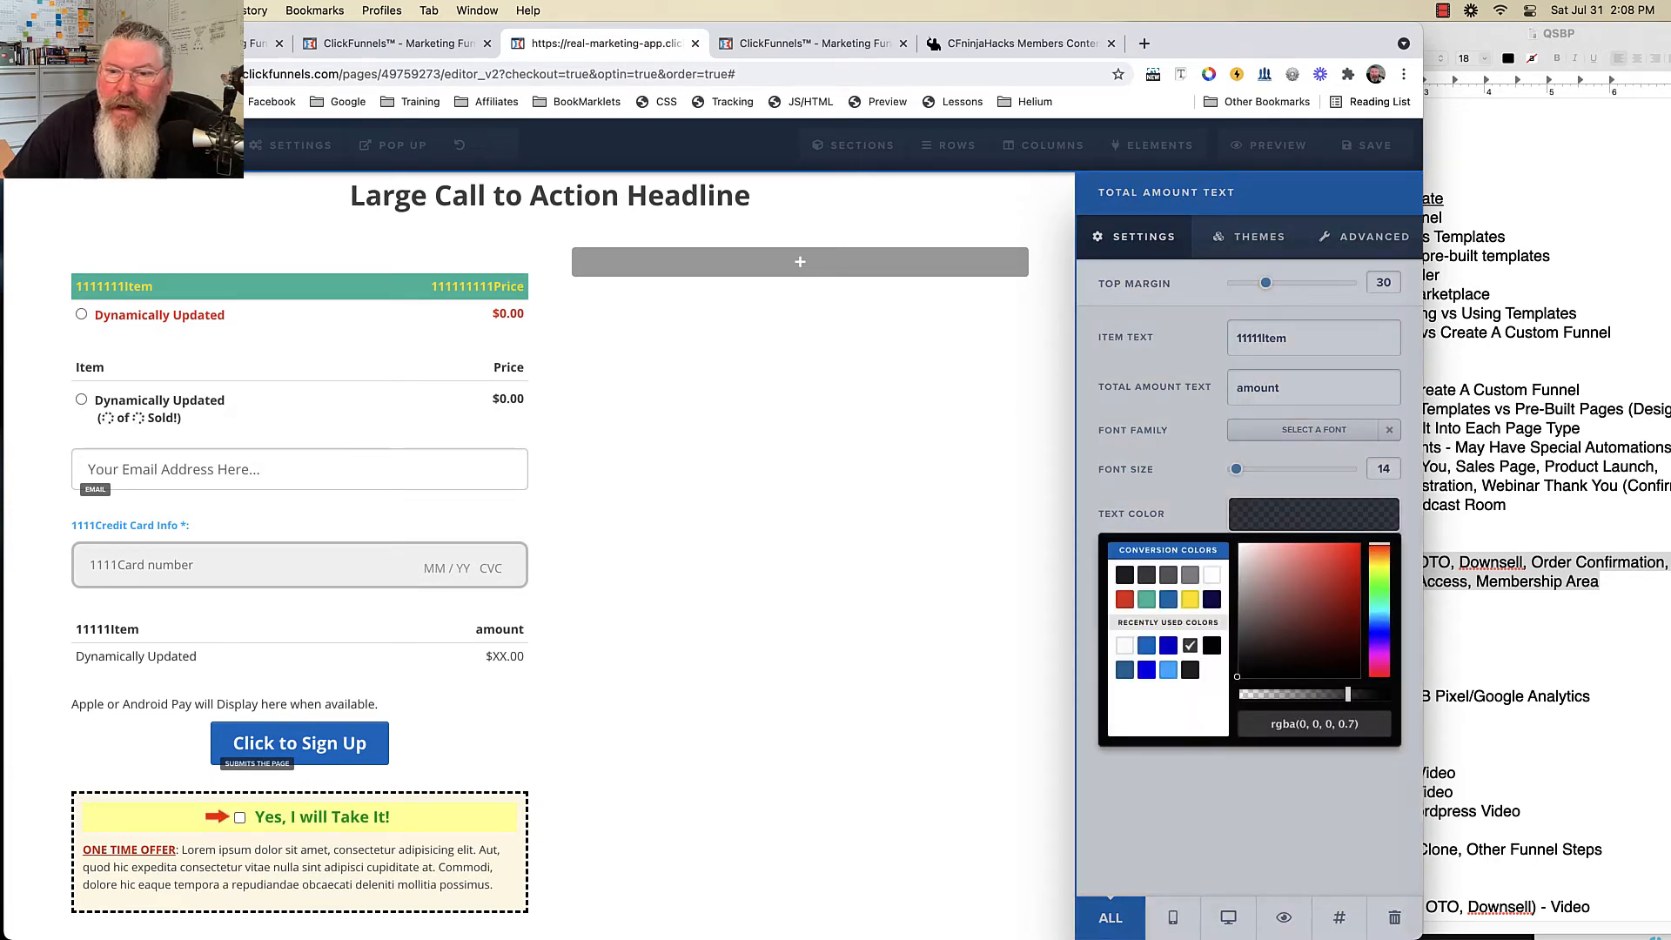
{"action": "left_click", "coordinate": [1168, 599]}
{"action": "left_click", "coordinate": [1236, 801]}
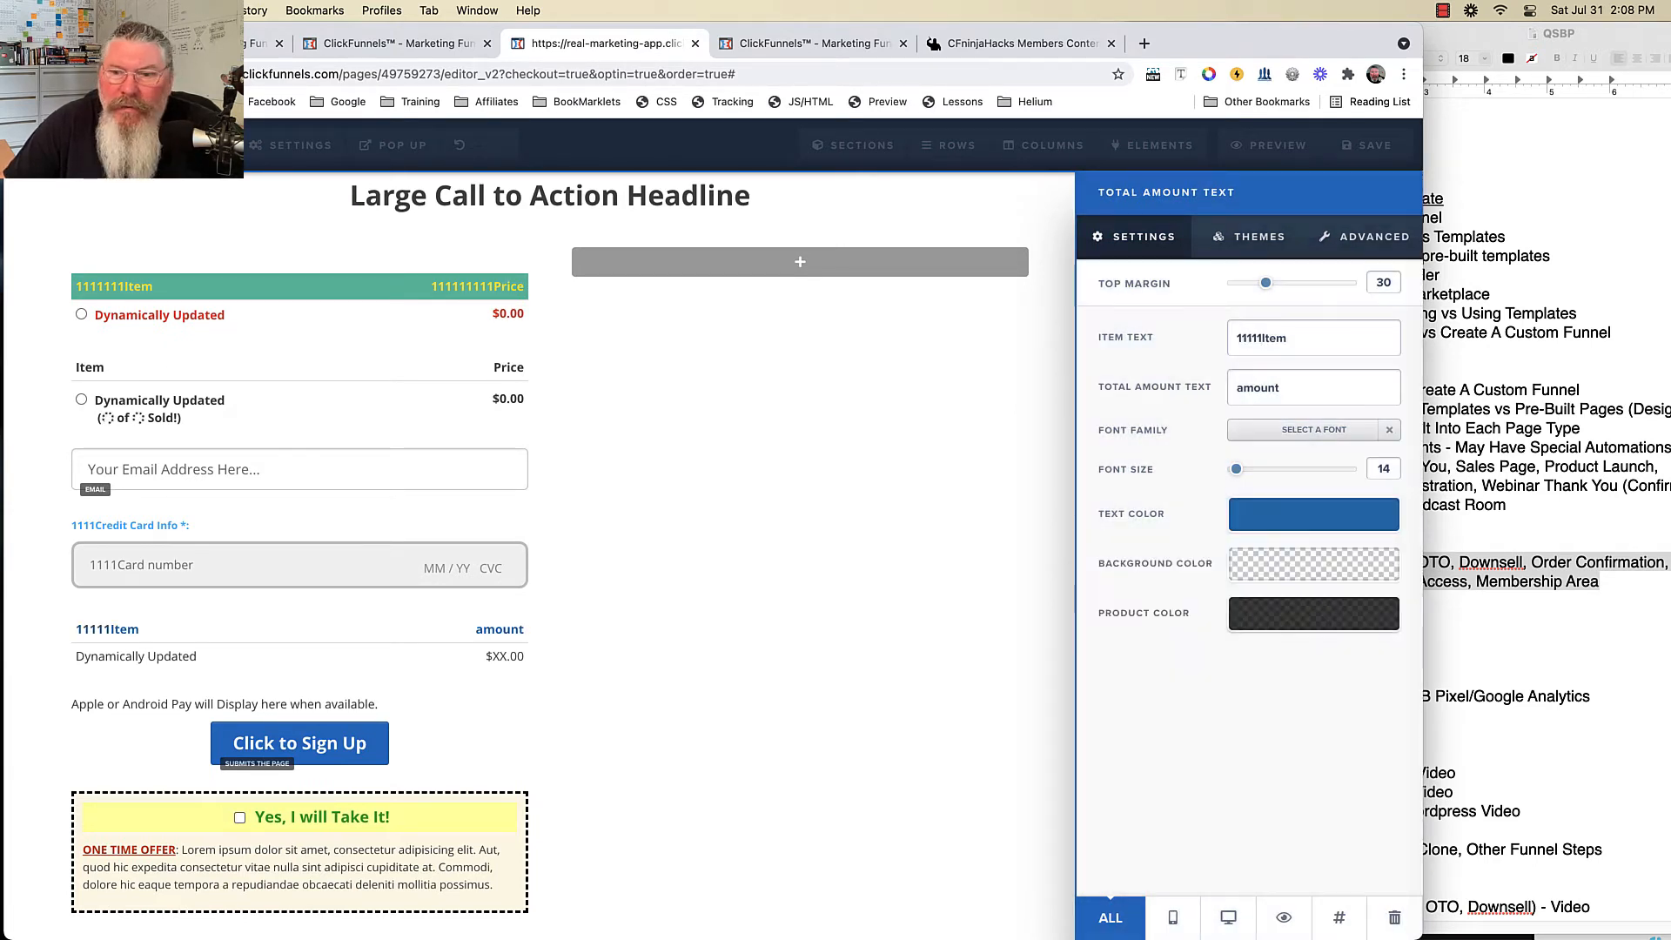
{"action": "left_click", "coordinate": [1249, 236]}
{"action": "left_click", "coordinate": [1364, 237]}
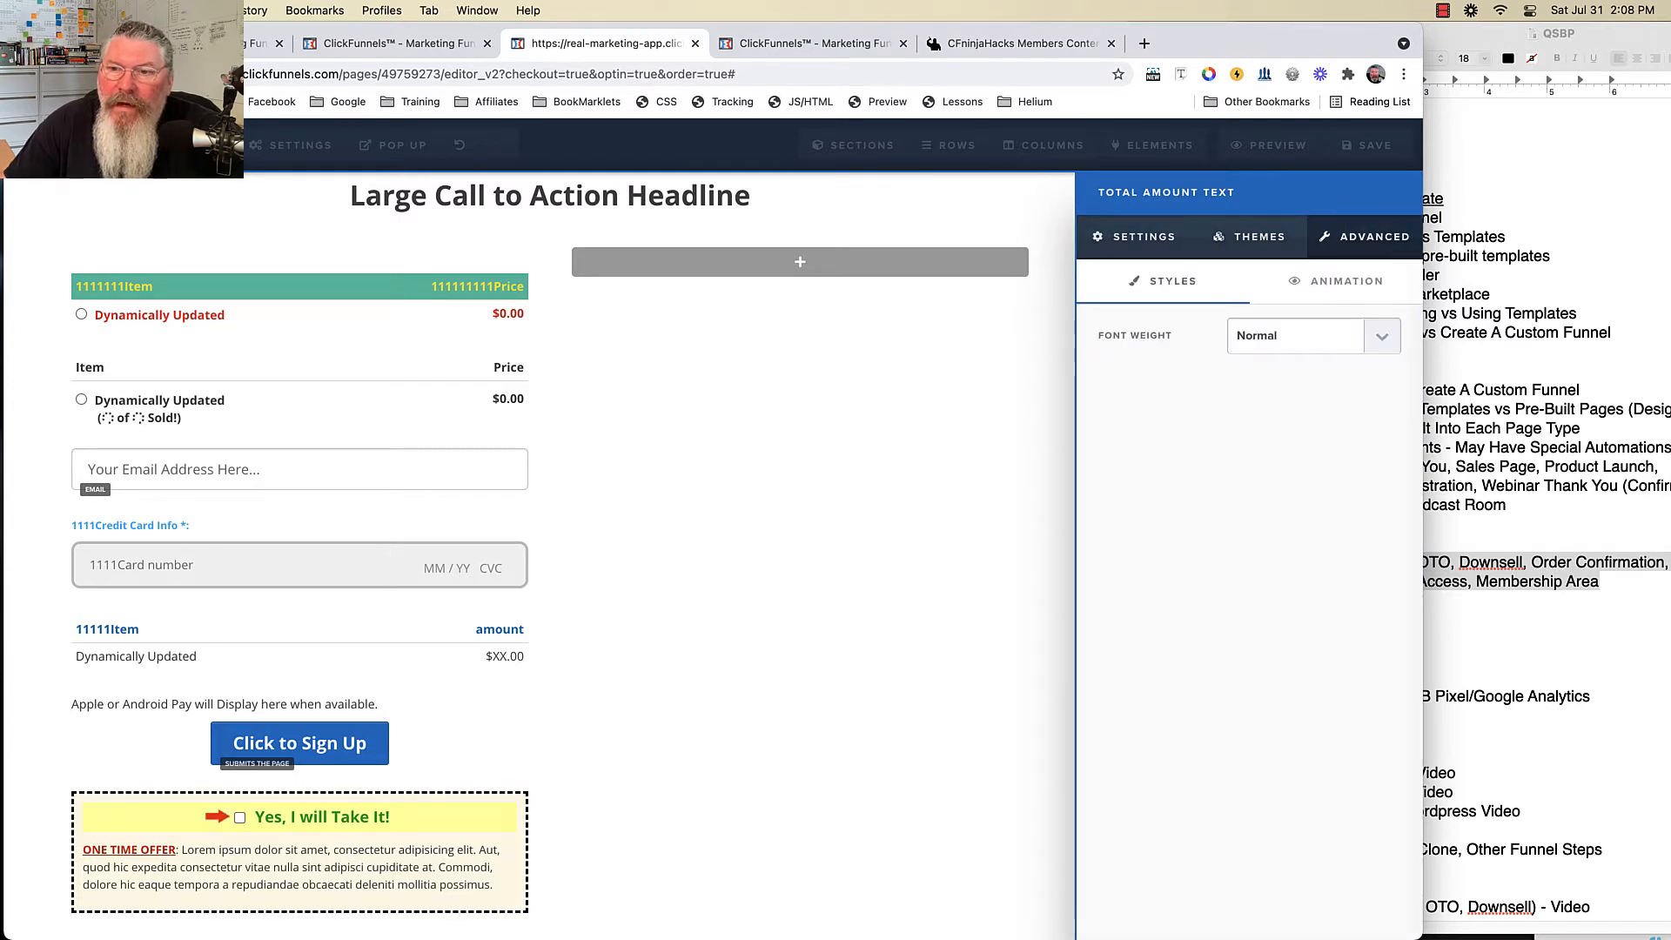
{"action": "left_click", "coordinate": [1305, 335]}
{"action": "left_click", "coordinate": [1257, 354]}
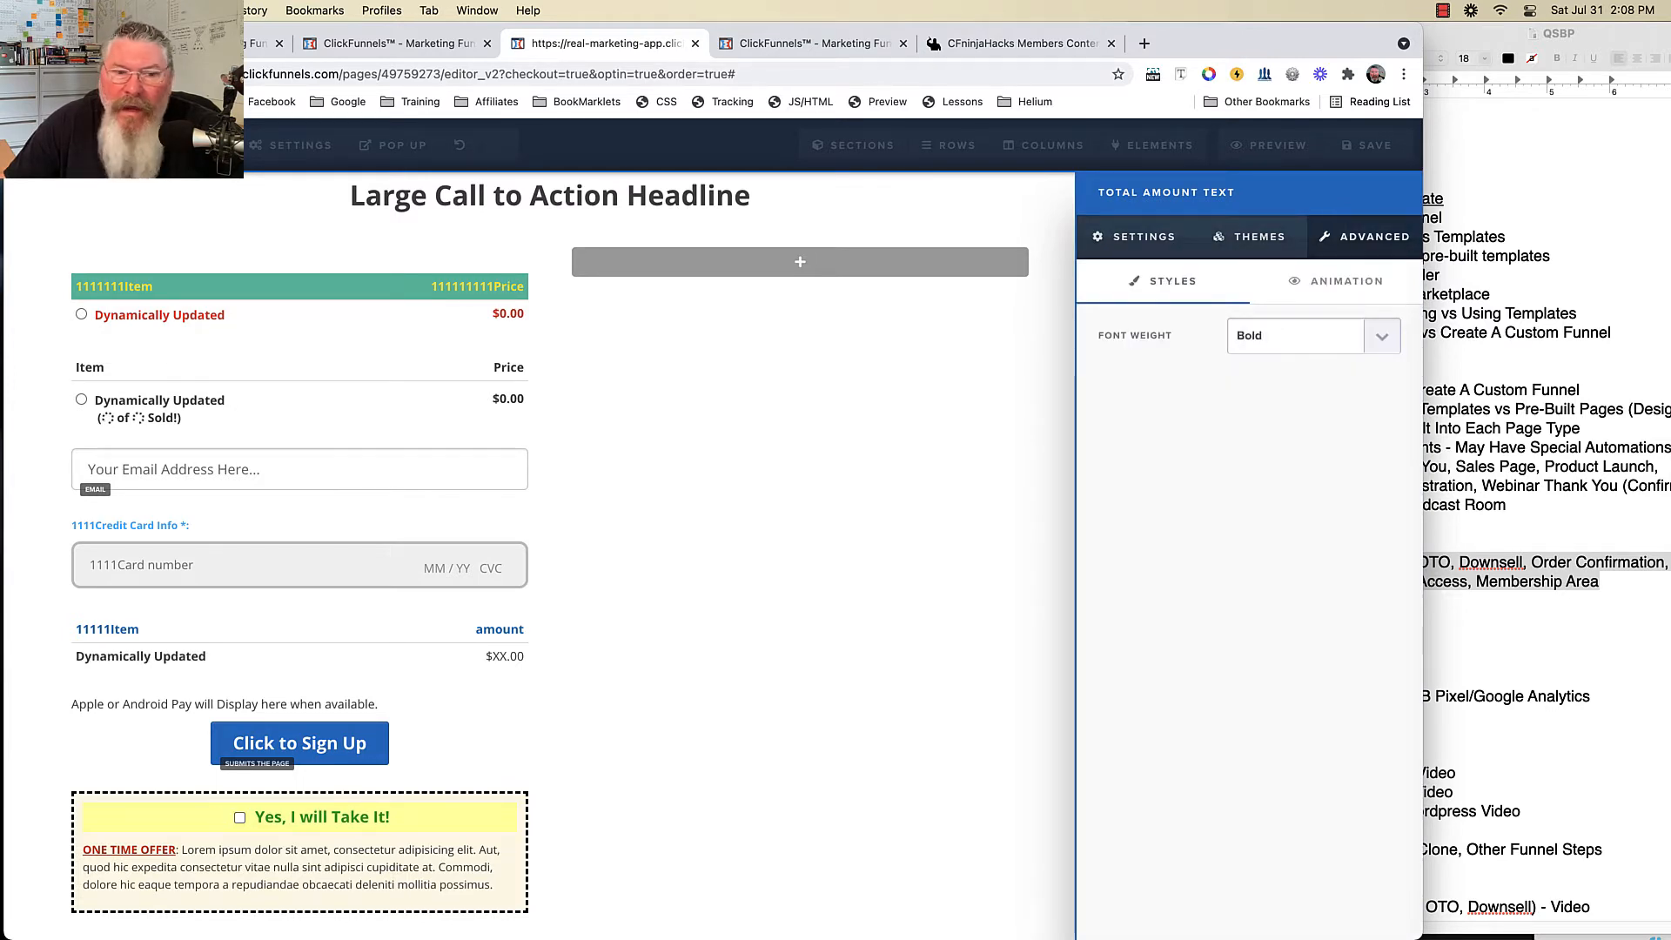
{"action": "left_click", "coordinate": [887, 452]}
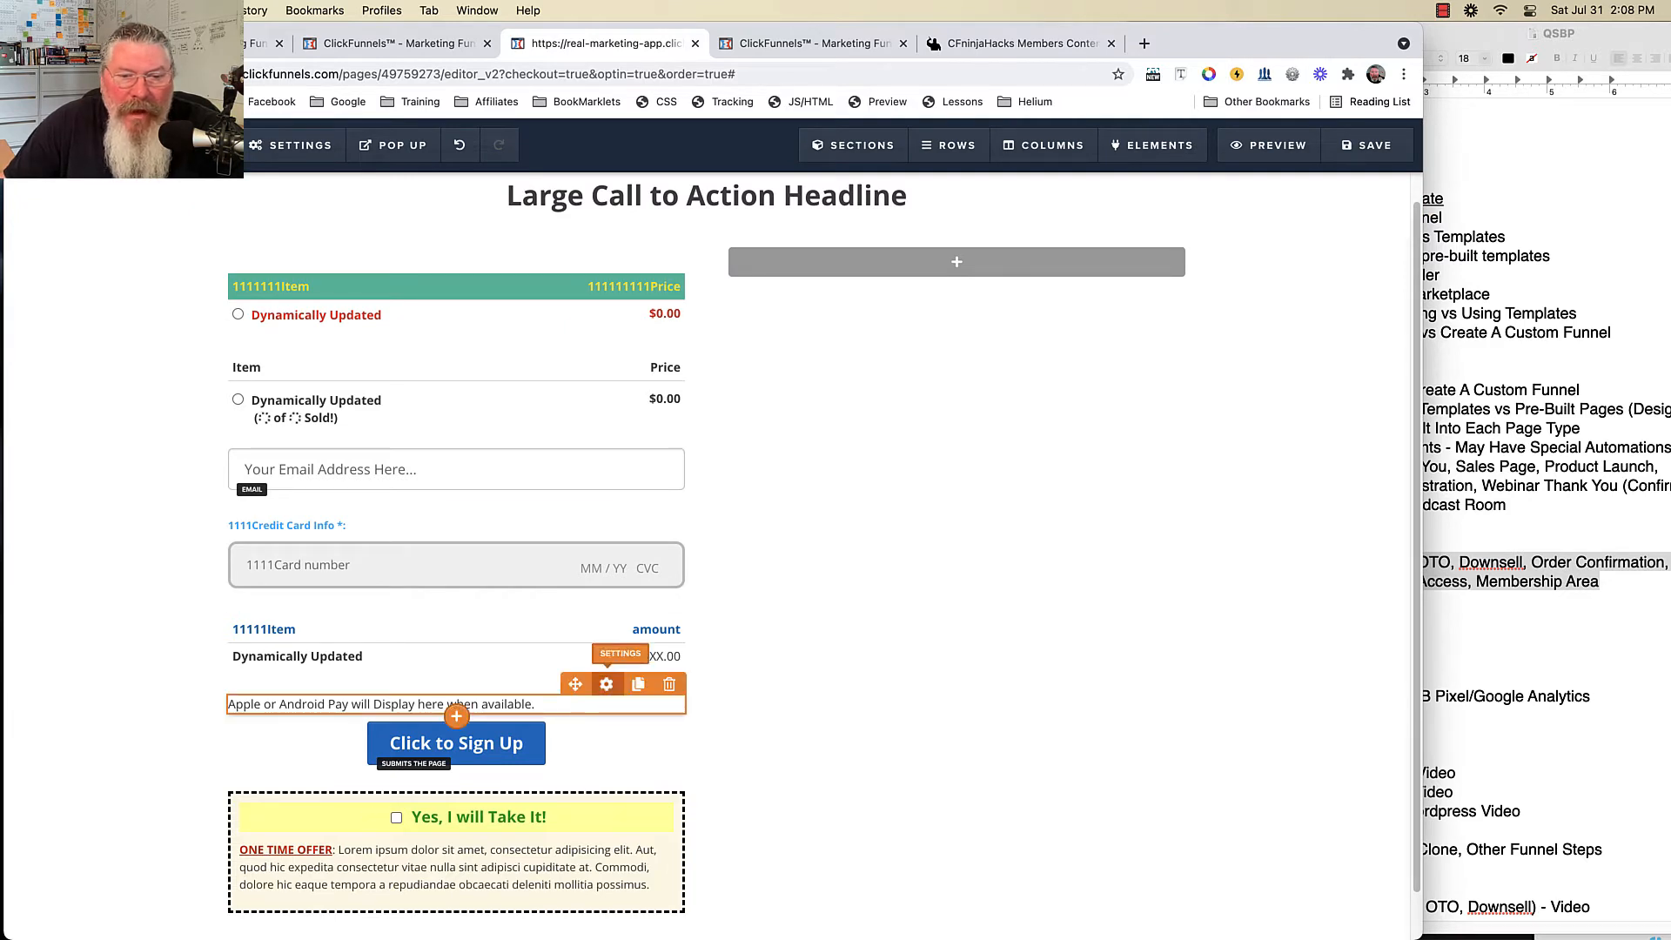
{"action": "left_click", "coordinate": [596, 683]}
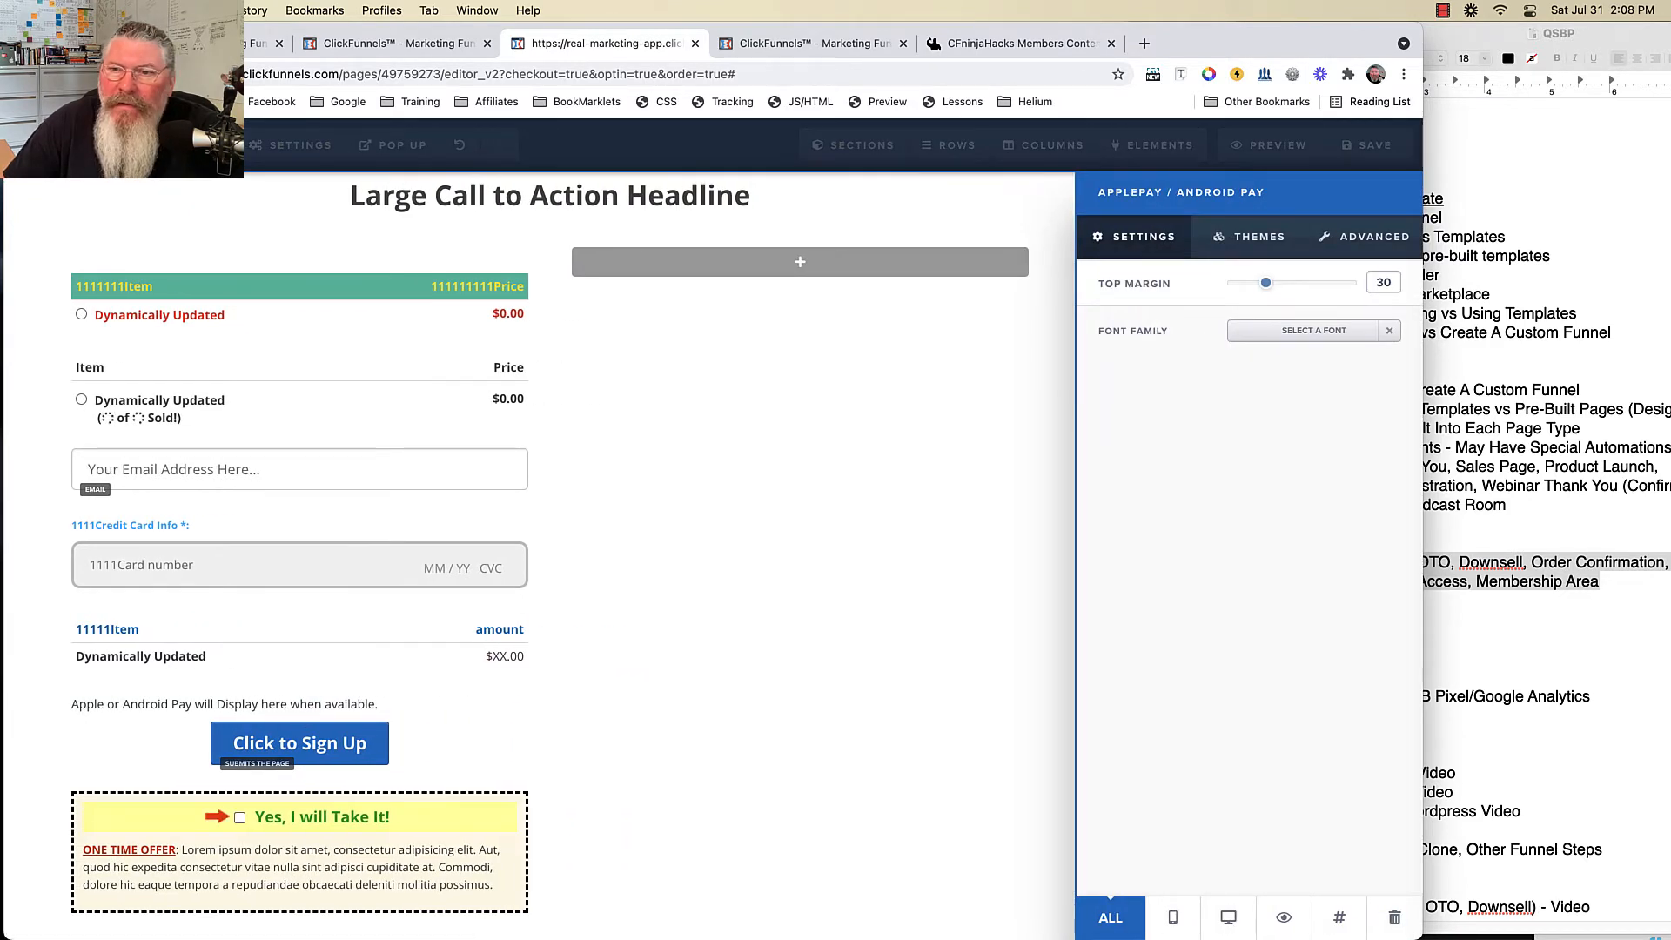
{"action": "left_click", "coordinate": [1250, 236]}
{"action": "left_click", "coordinate": [1365, 237]}
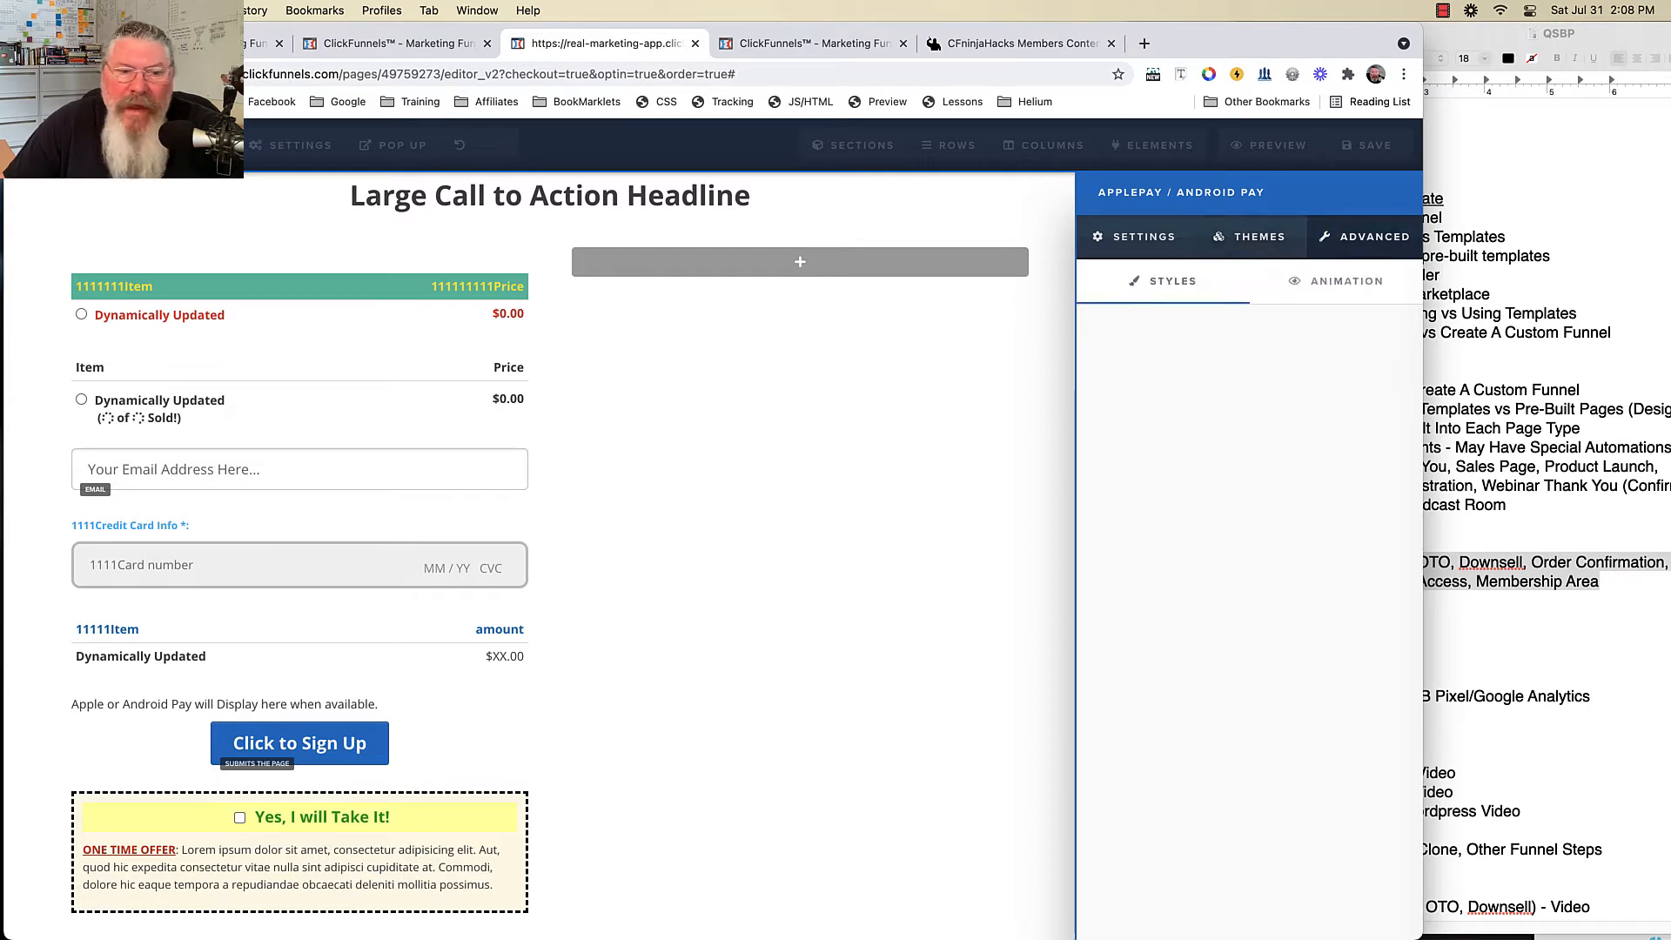
{"action": "left_click", "coordinate": [878, 496]}
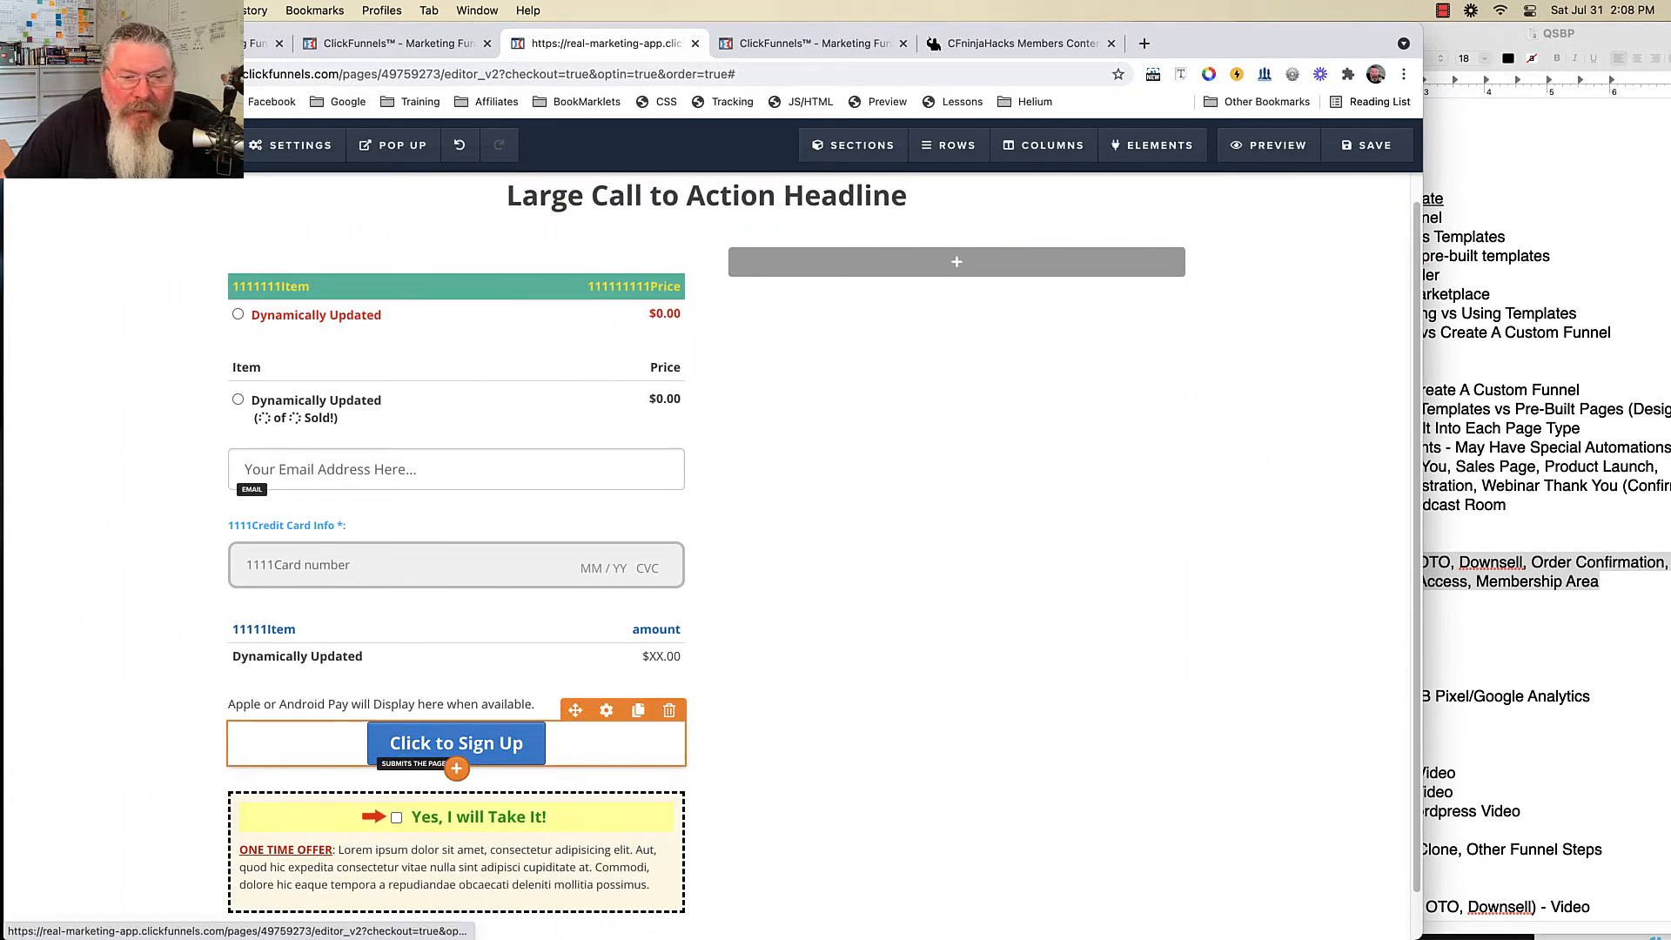
{"action": "scroll", "coordinate": [606, 730], "scroll_direction": "down", "scroll_amount": 1}
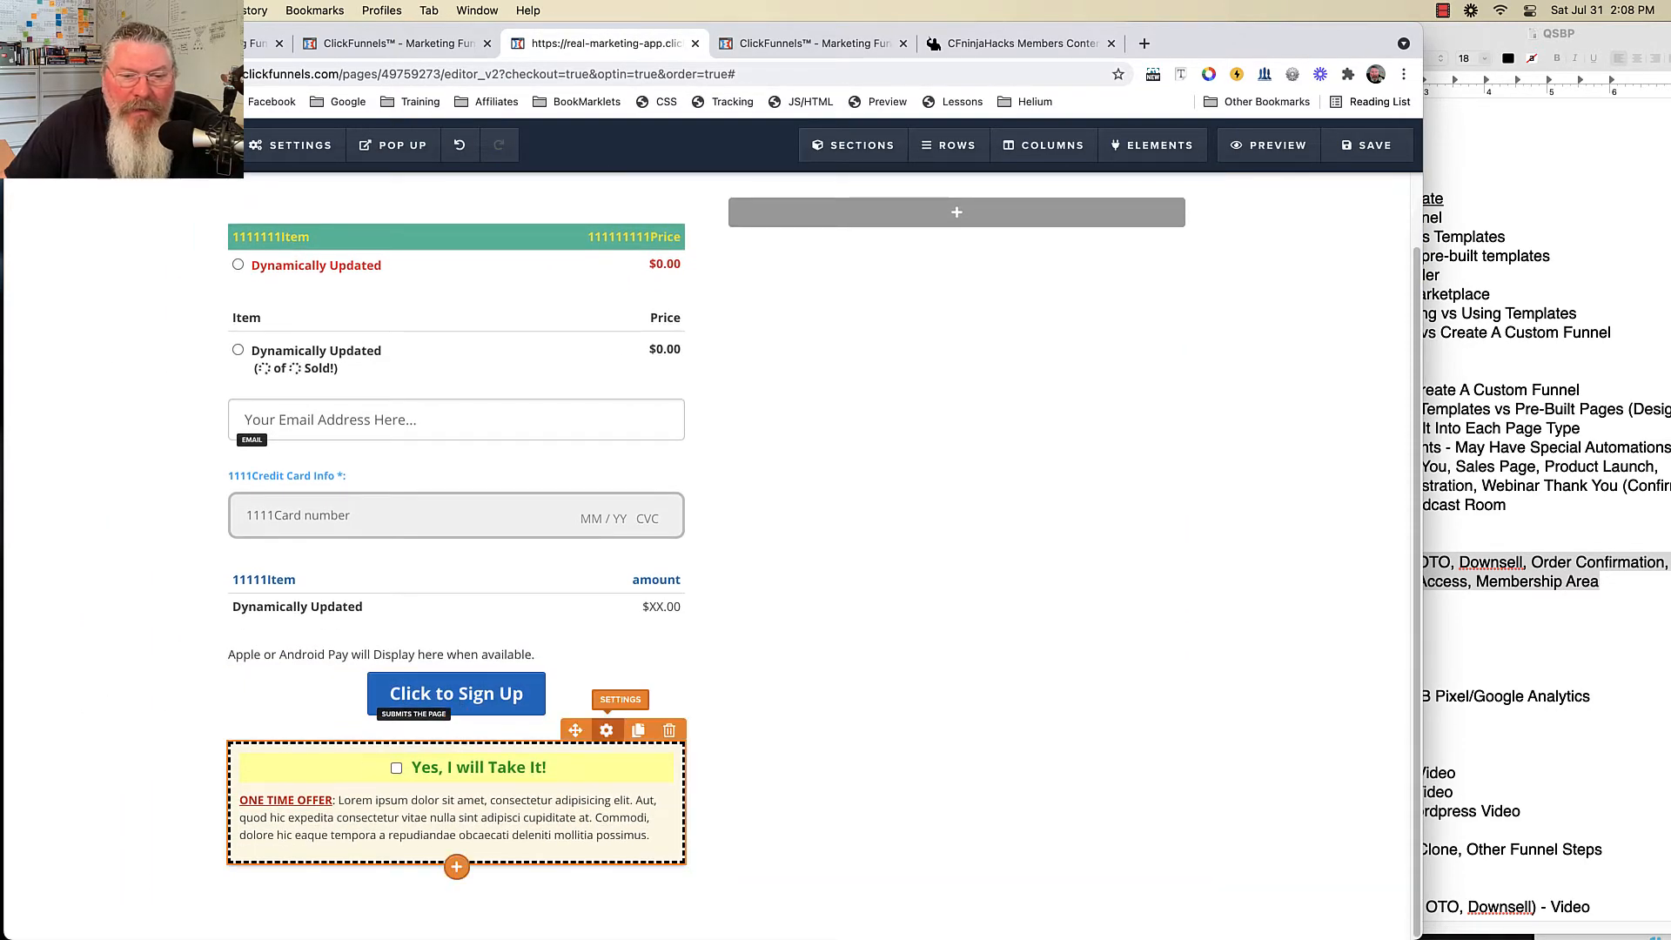
- Prefix the order bump's fields, including its ONE TIME OFFER headline and offer description, with 1s
{"action": "left_click", "coordinate": [606, 730]}
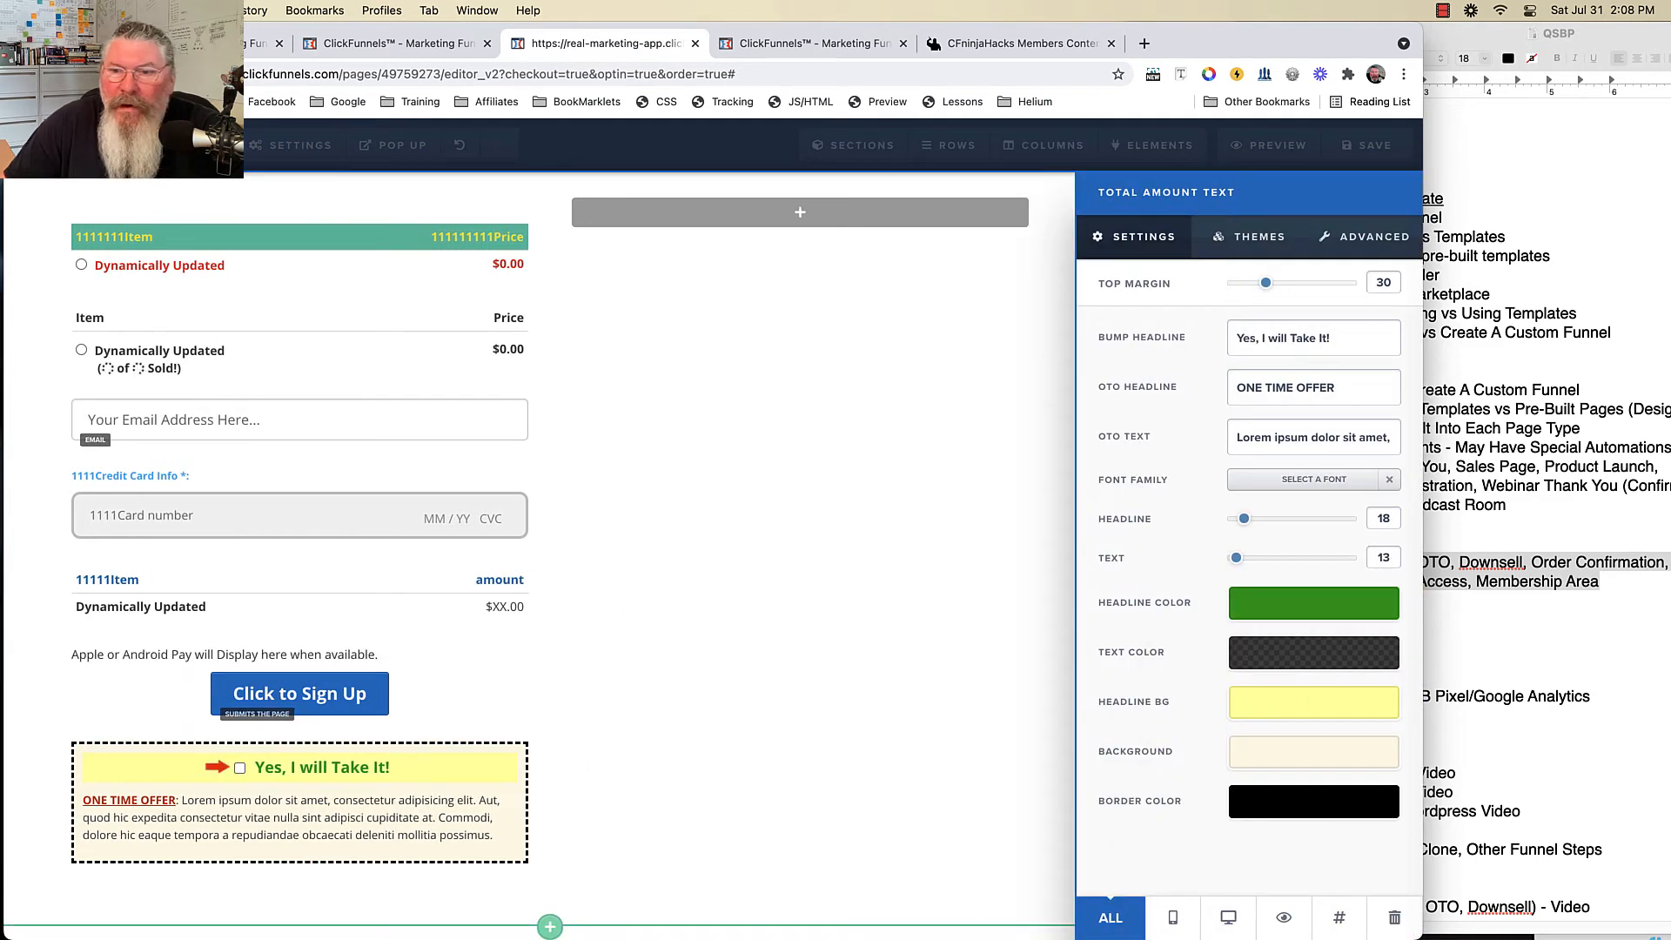
{"action": "type", "text": "11111111"}
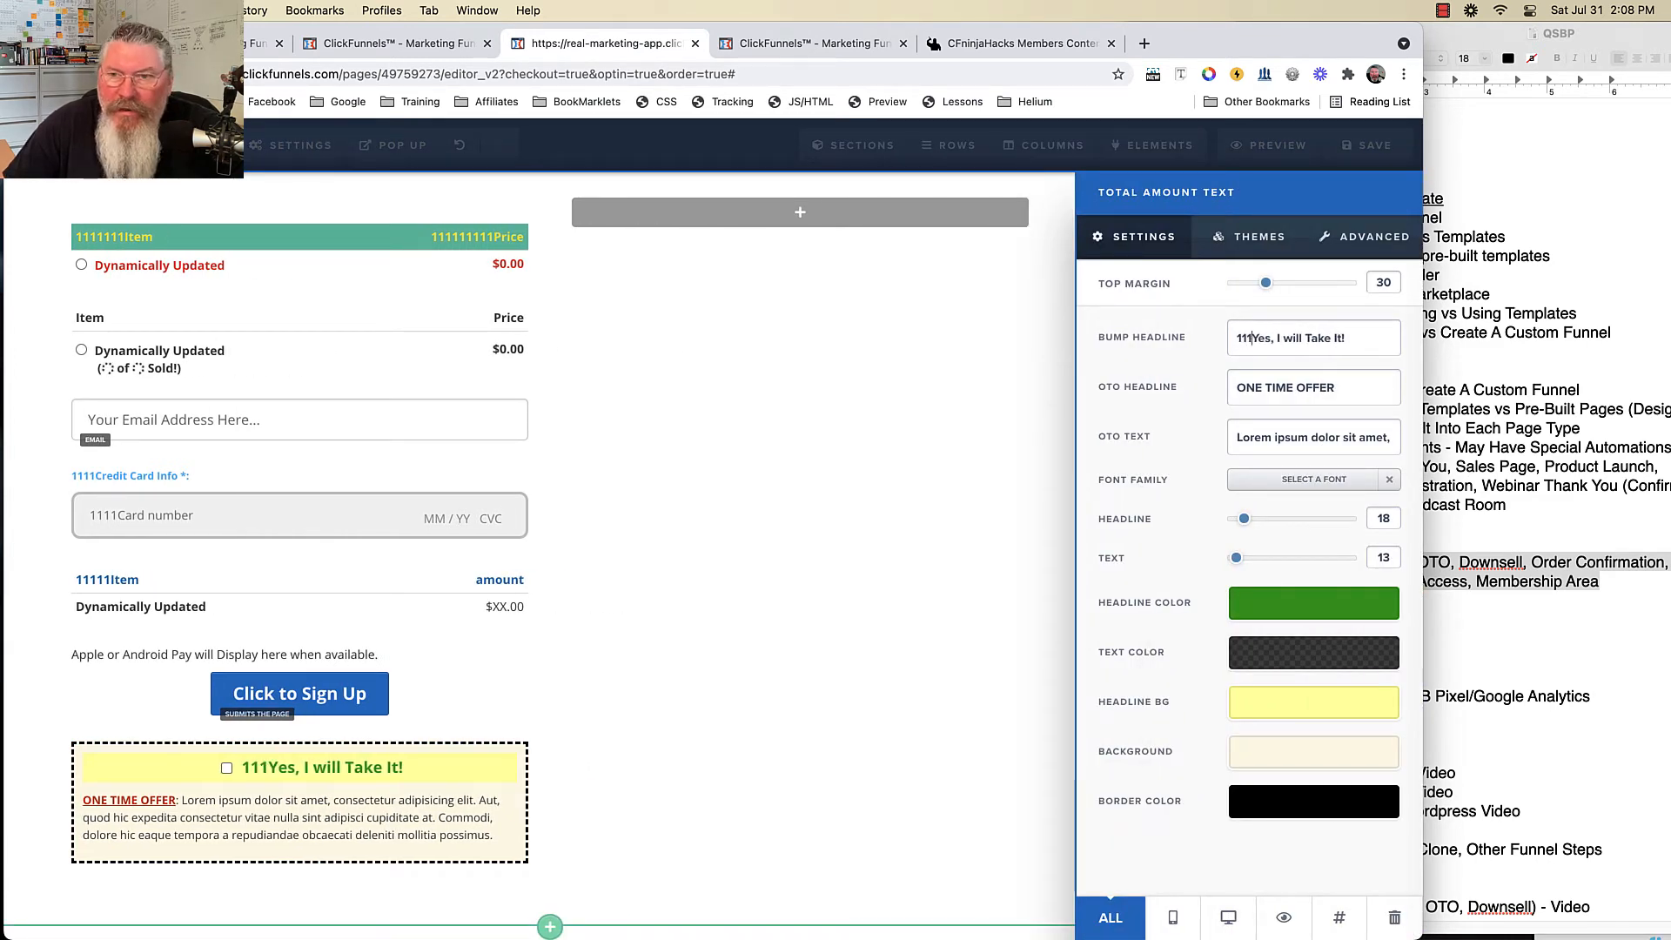
{"action": "left_click", "coordinate": [1238, 388]}
{"action": "type", "text": "1111111"}
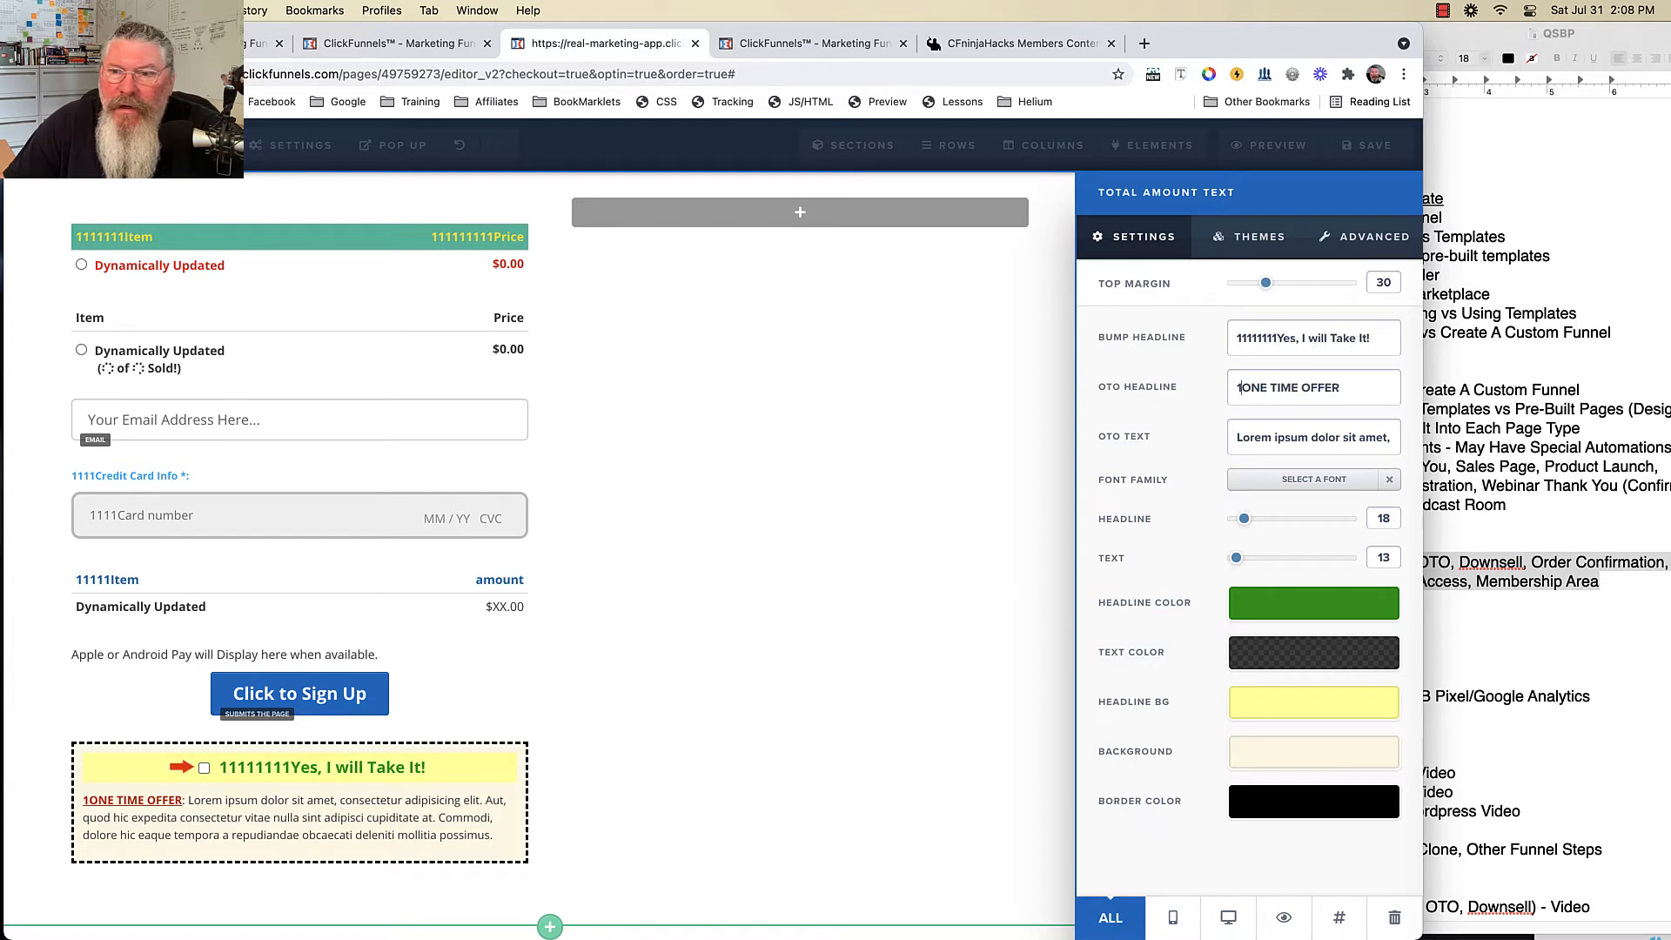
{"action": "left_click", "coordinate": [1237, 438]}
{"action": "type", "text": "111111111"}
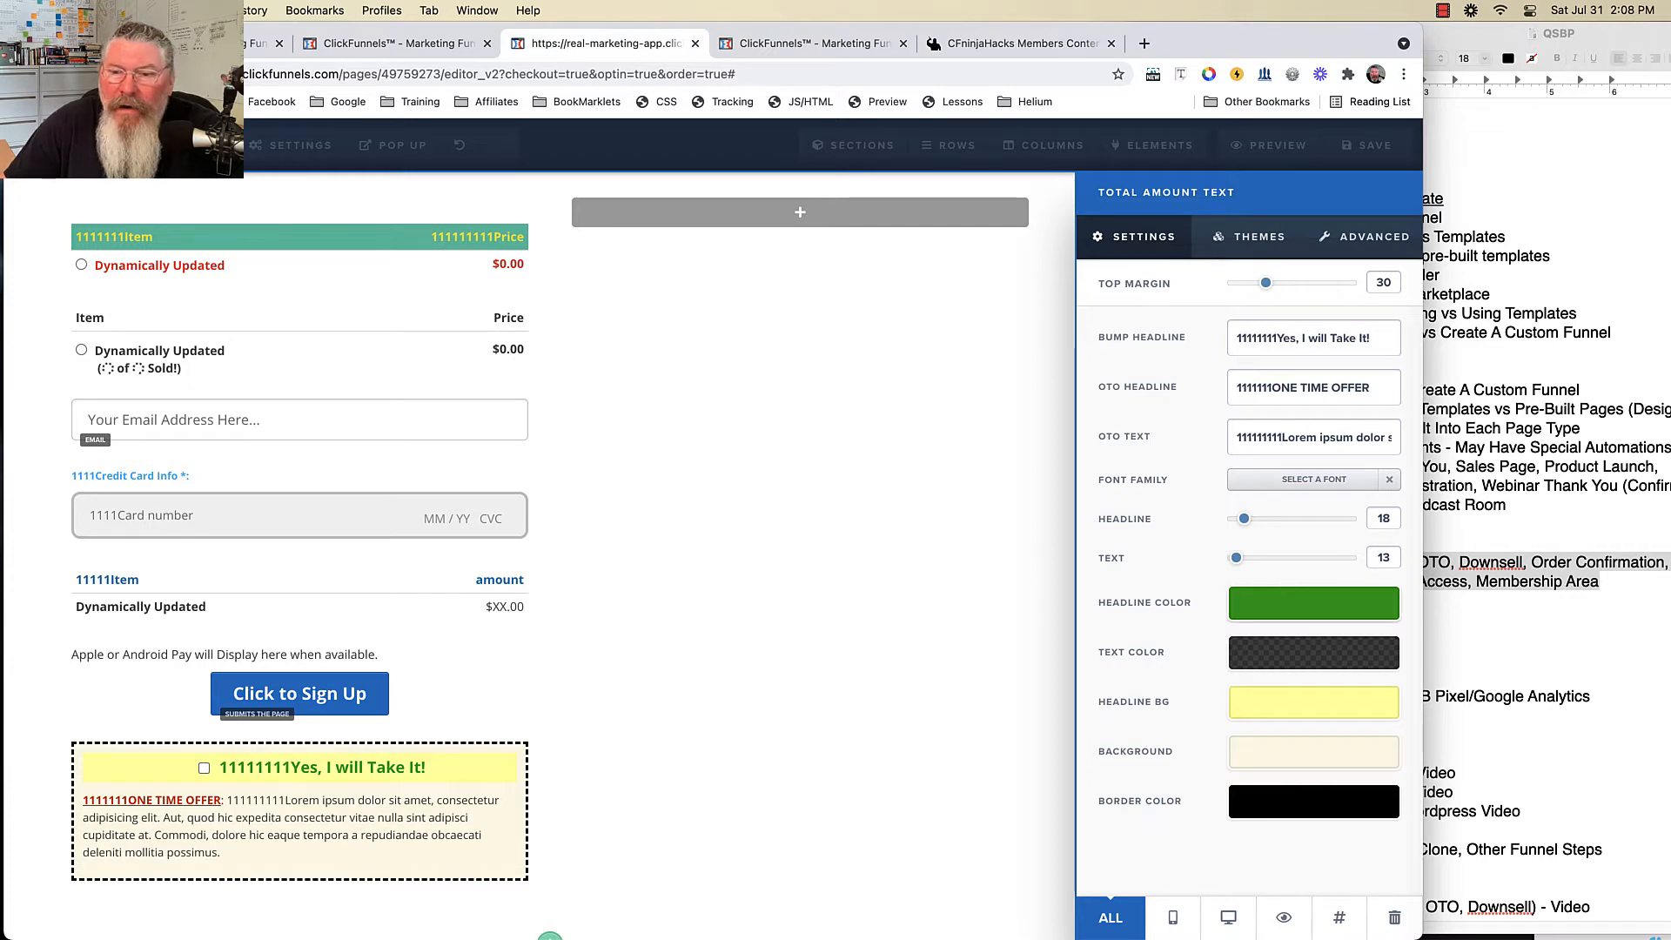
- Make the bump headline teal and the body text yellow, and adjust the headline bar colour
{"action": "left_click", "coordinate": [1314, 603]}
{"action": "left_click", "coordinate": [1146, 688]}
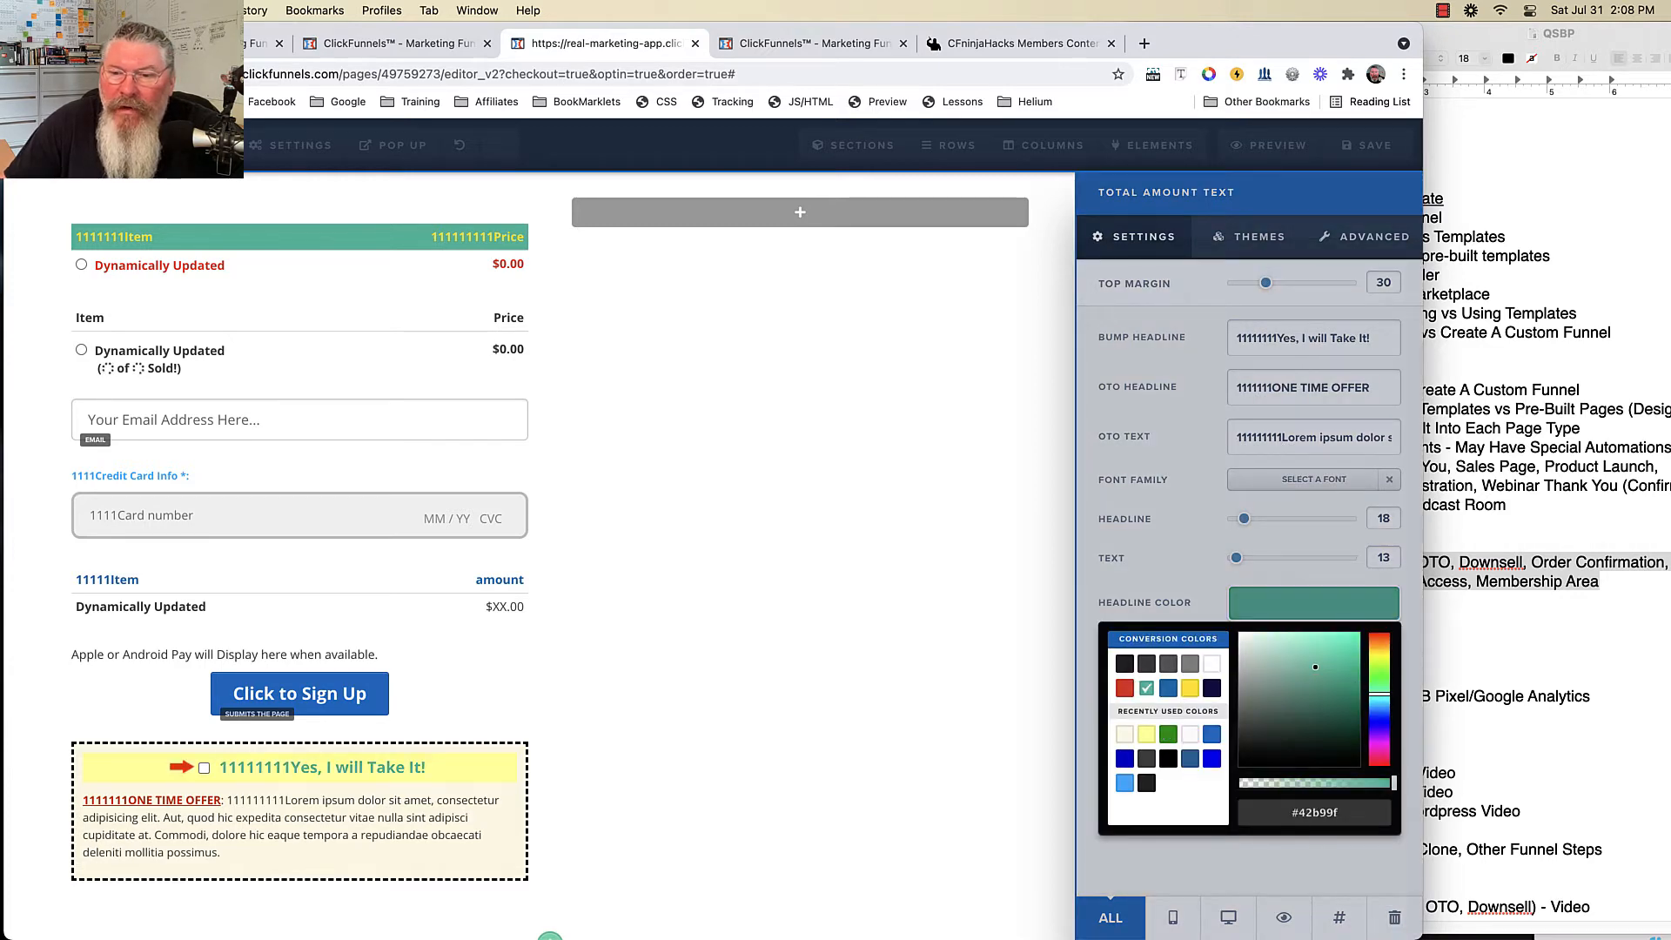
{"action": "left_click", "coordinate": [1314, 603]}
{"action": "left_click", "coordinate": [1314, 653]}
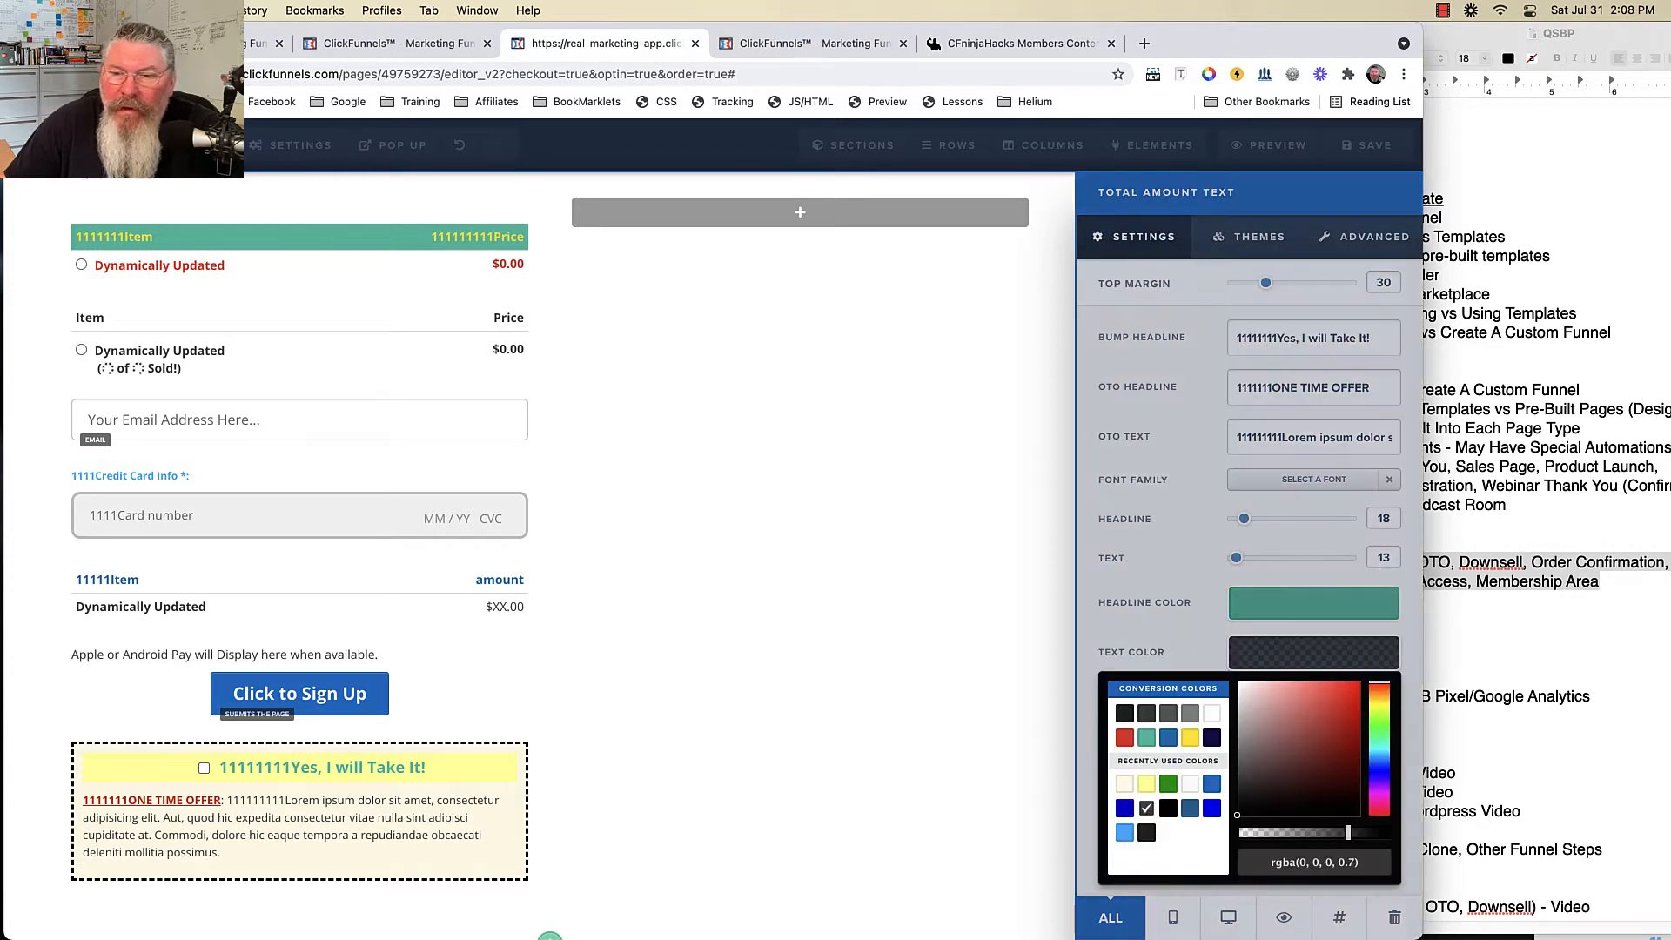
{"action": "left_click", "coordinate": [1190, 737]}
{"action": "left_click", "coordinate": [1314, 653]}
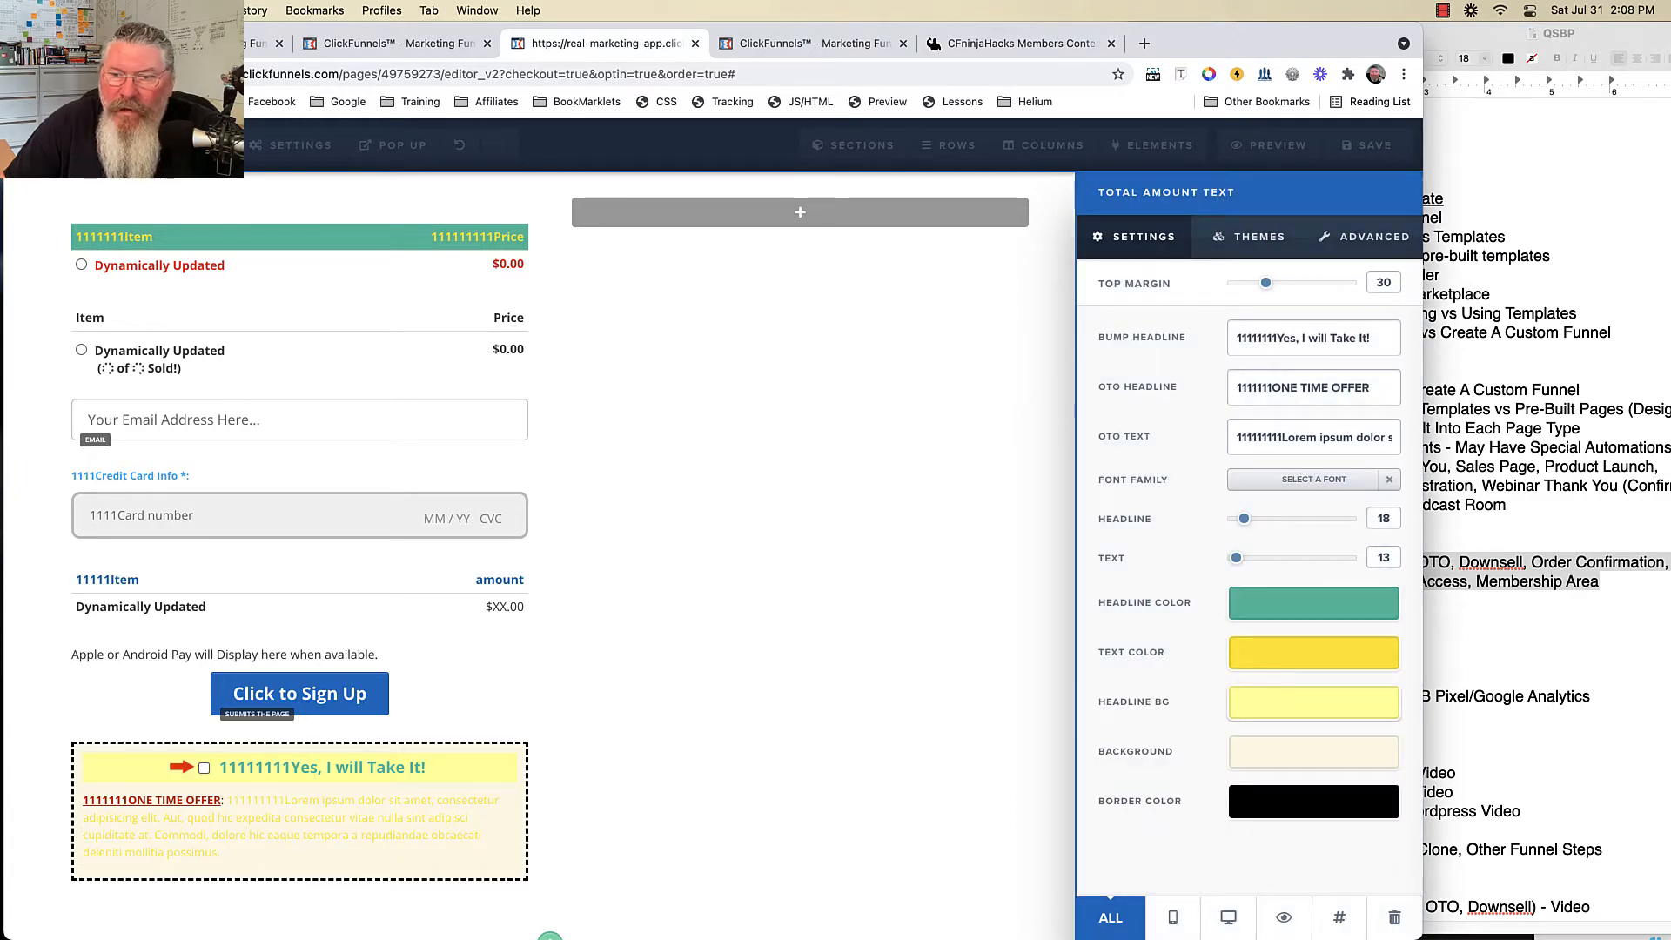
{"action": "left_click", "coordinate": [1314, 703]}
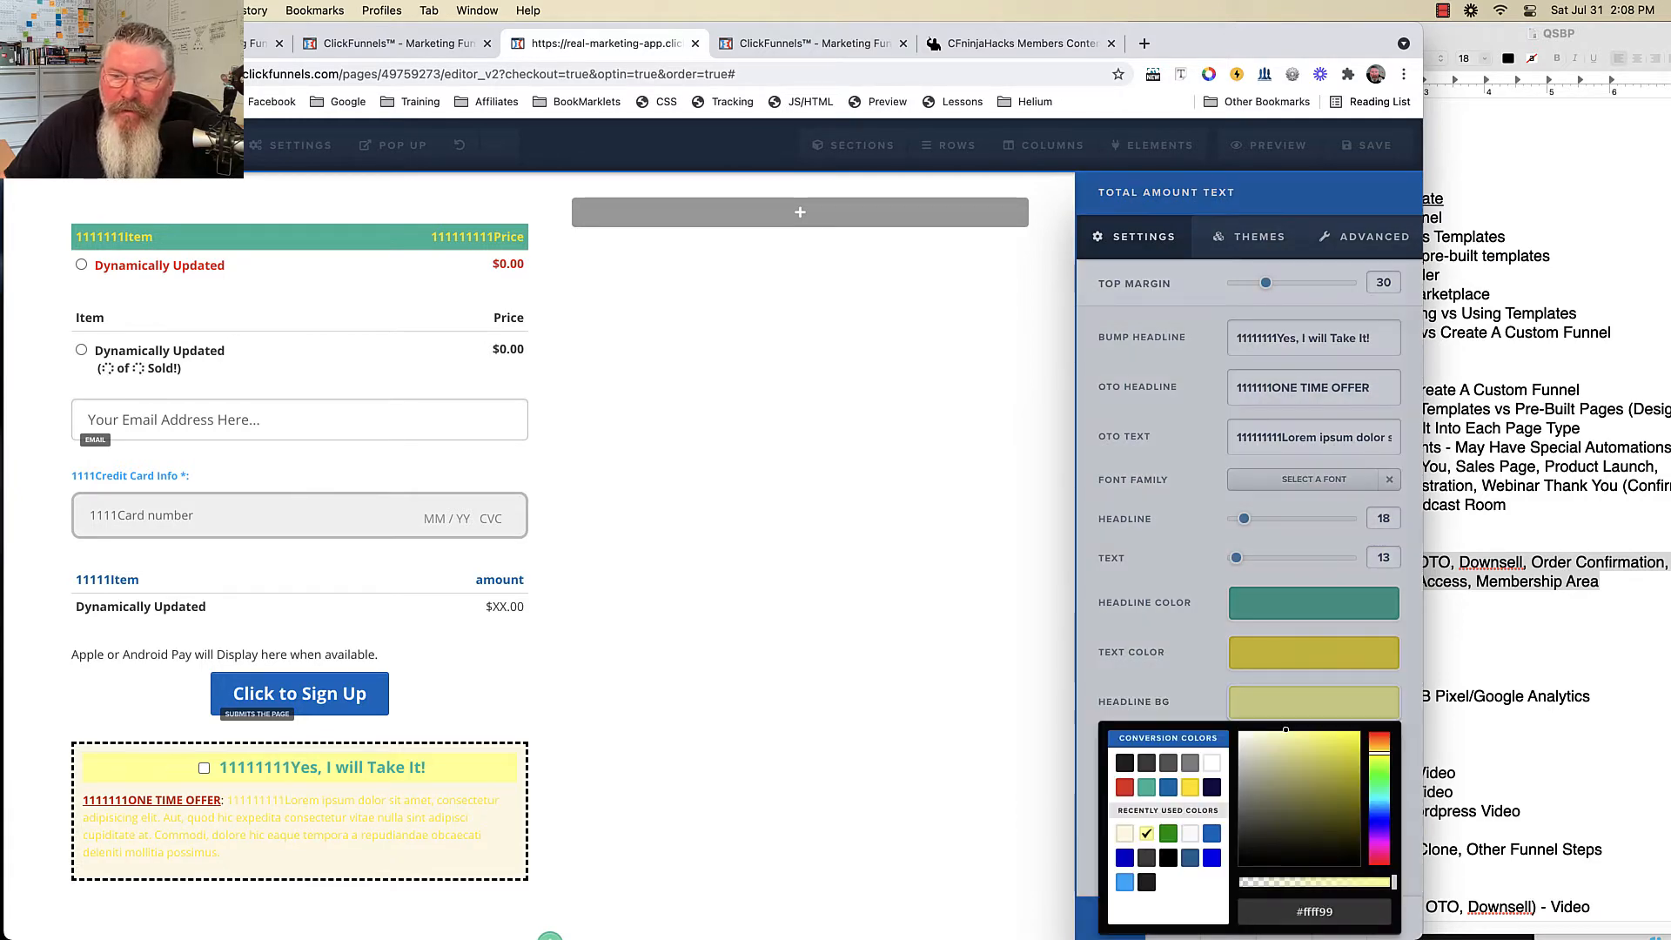
{"action": "left_click", "coordinate": [1146, 787]}
{"action": "left_click", "coordinate": [1314, 703]}
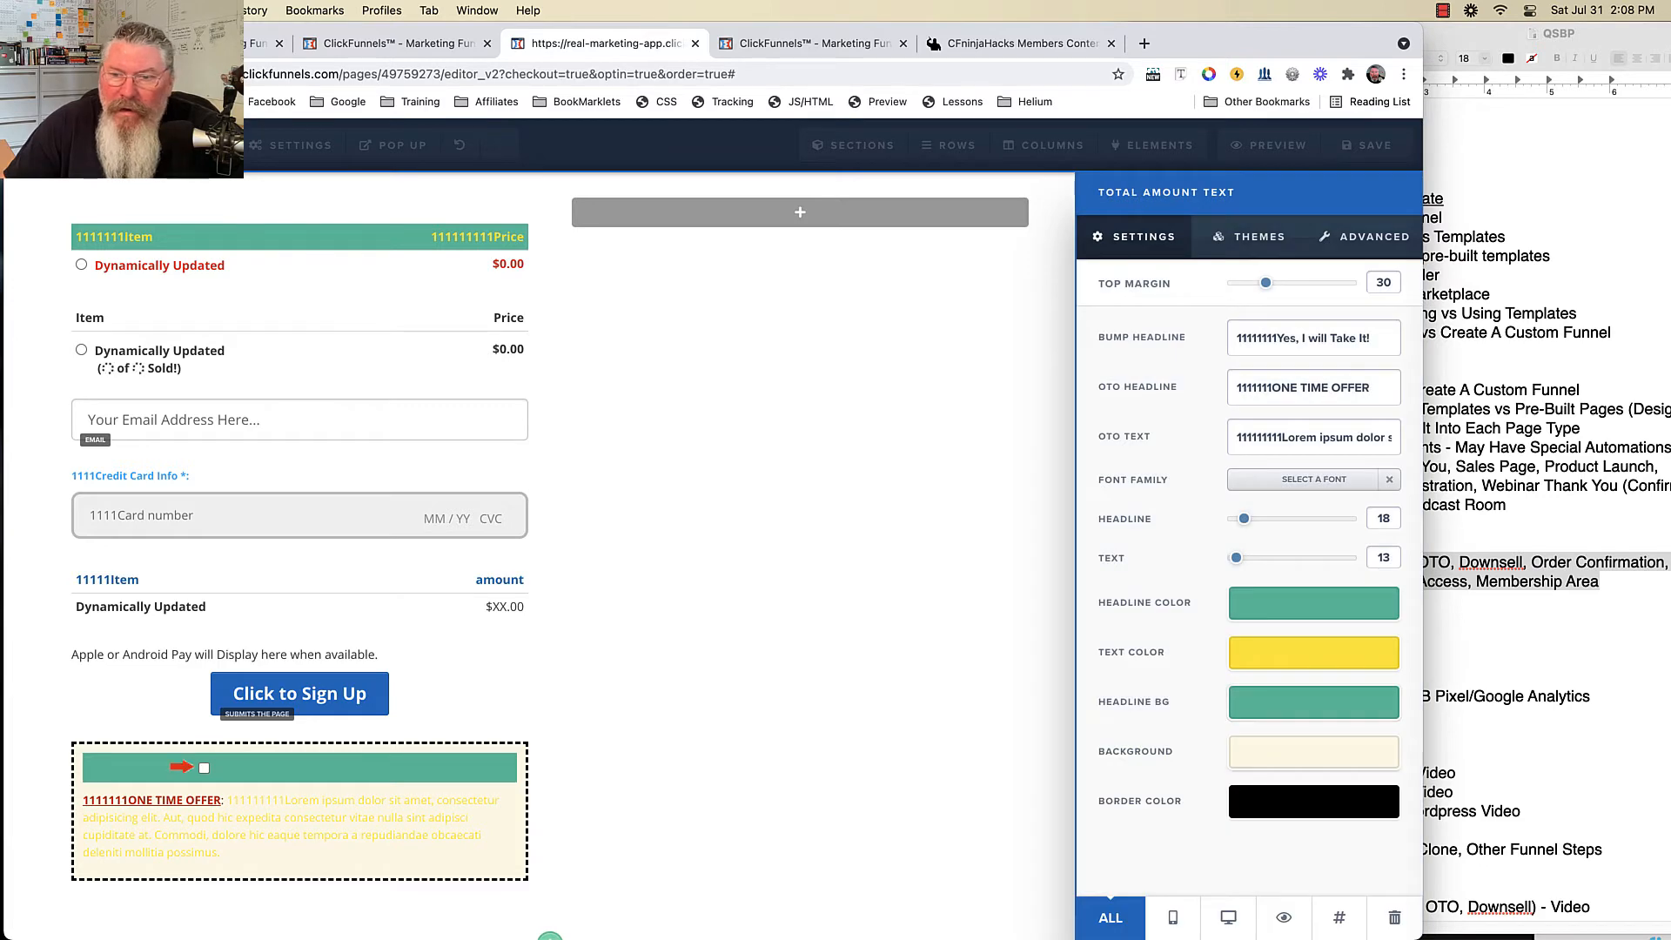
- Give the order bump box a blue background and a red border
{"action": "left_click", "coordinate": [1314, 752]}
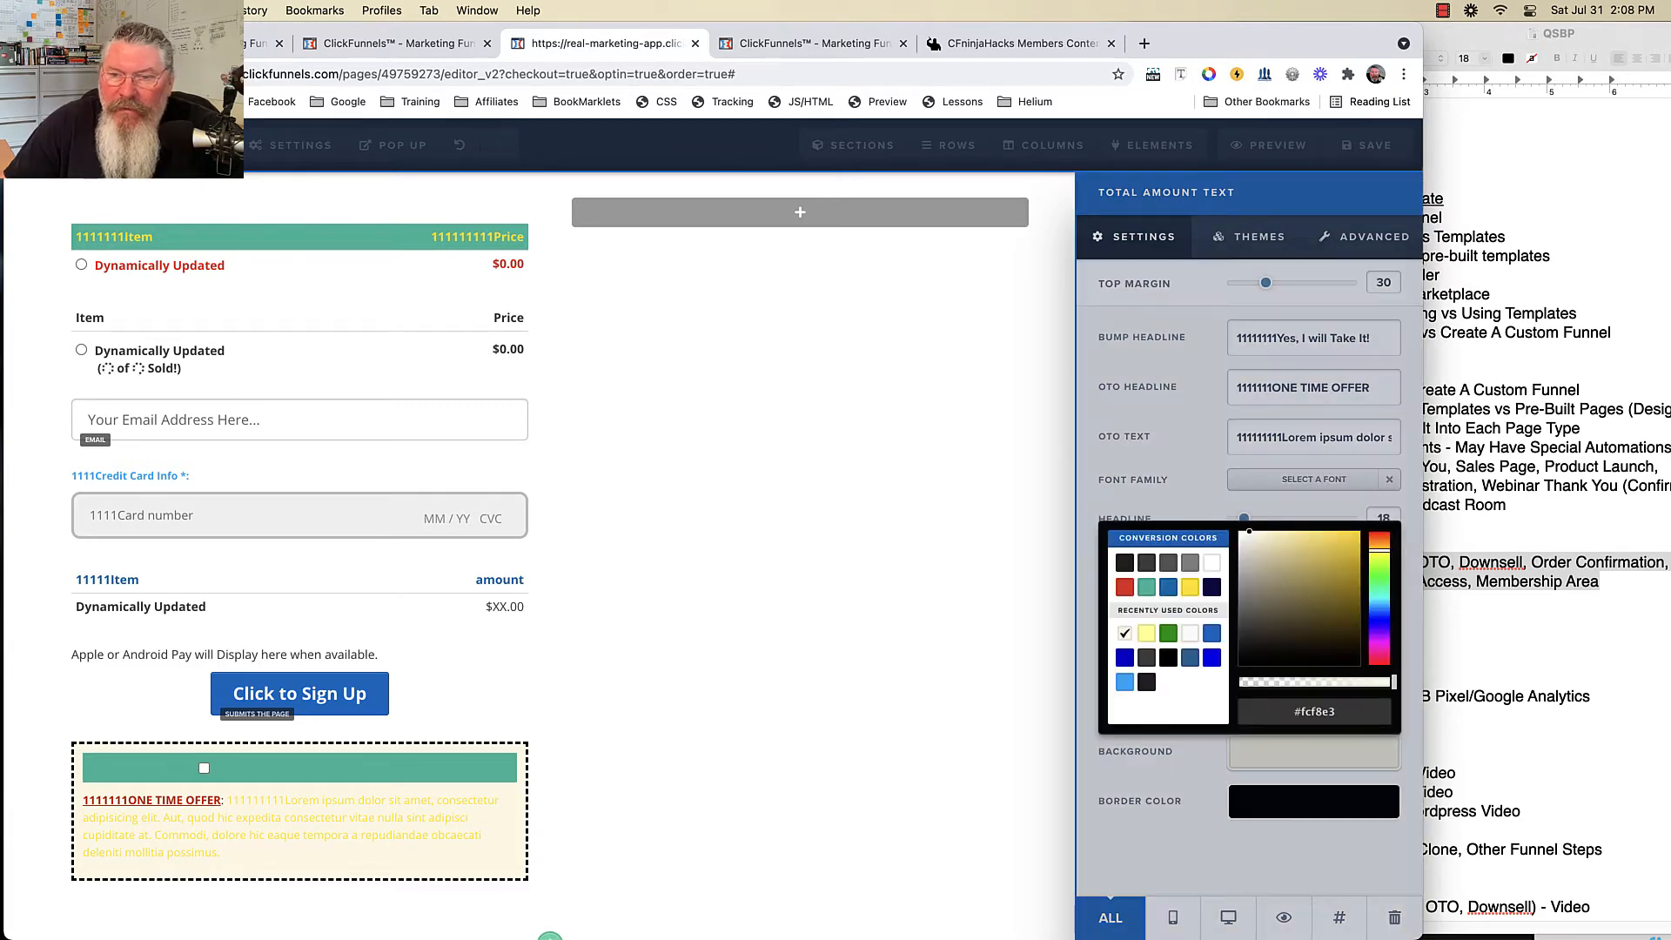
{"action": "left_click", "coordinate": [1190, 657]}
{"action": "left_click", "coordinate": [1314, 801]}
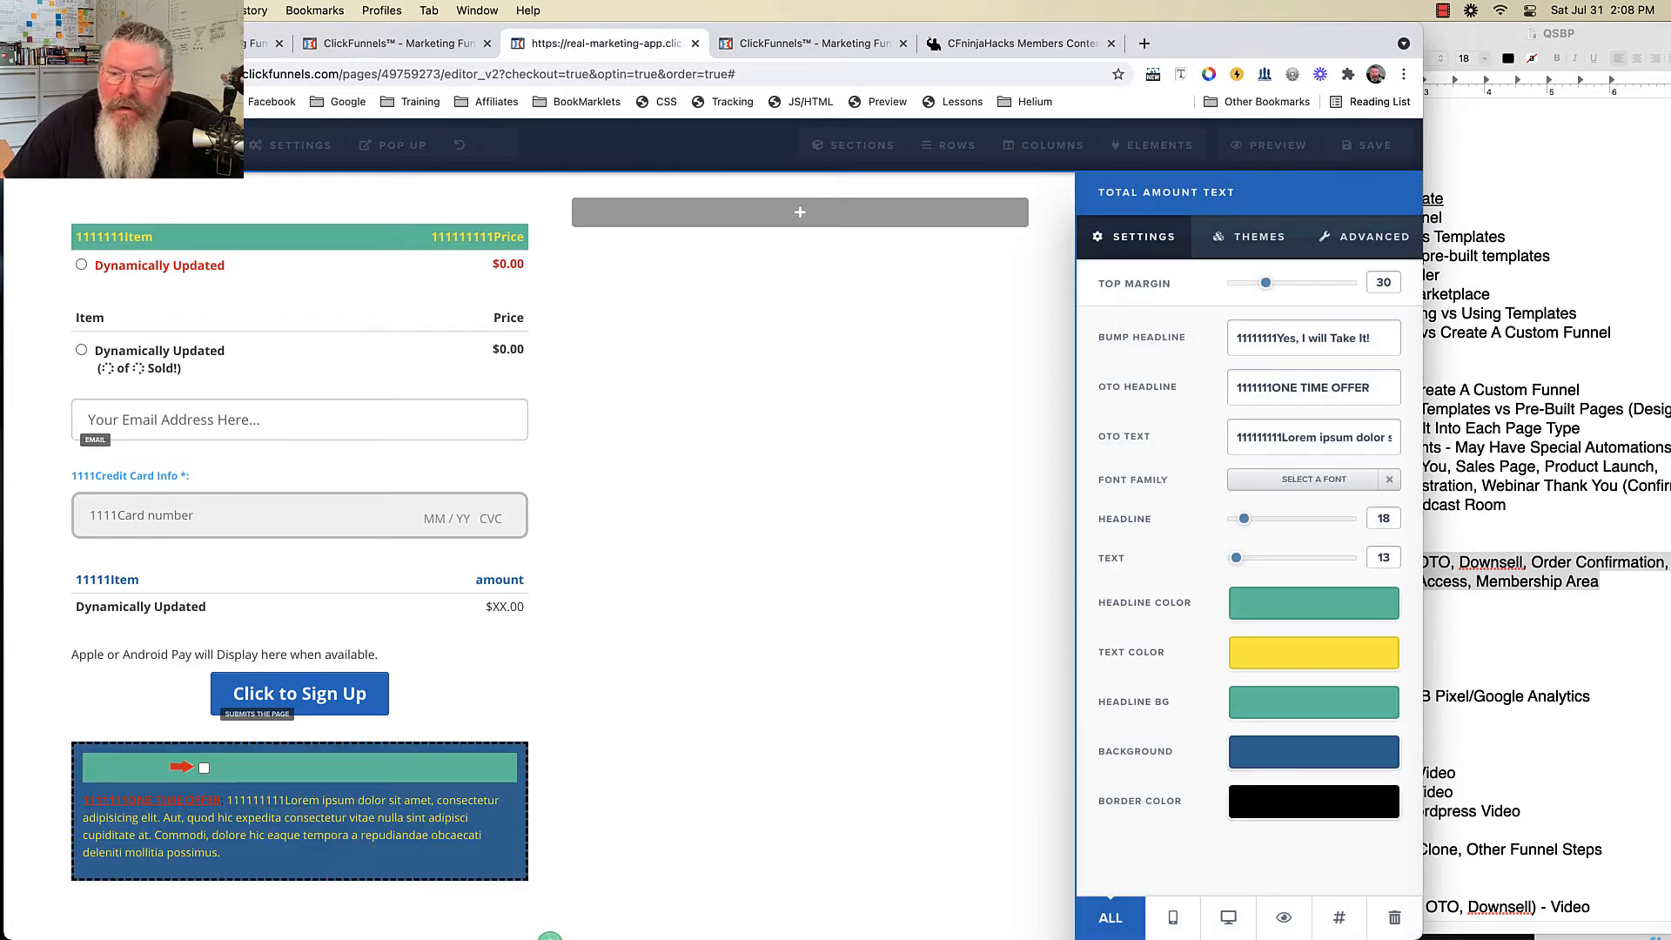
{"action": "left_click", "coordinate": [1314, 802]}
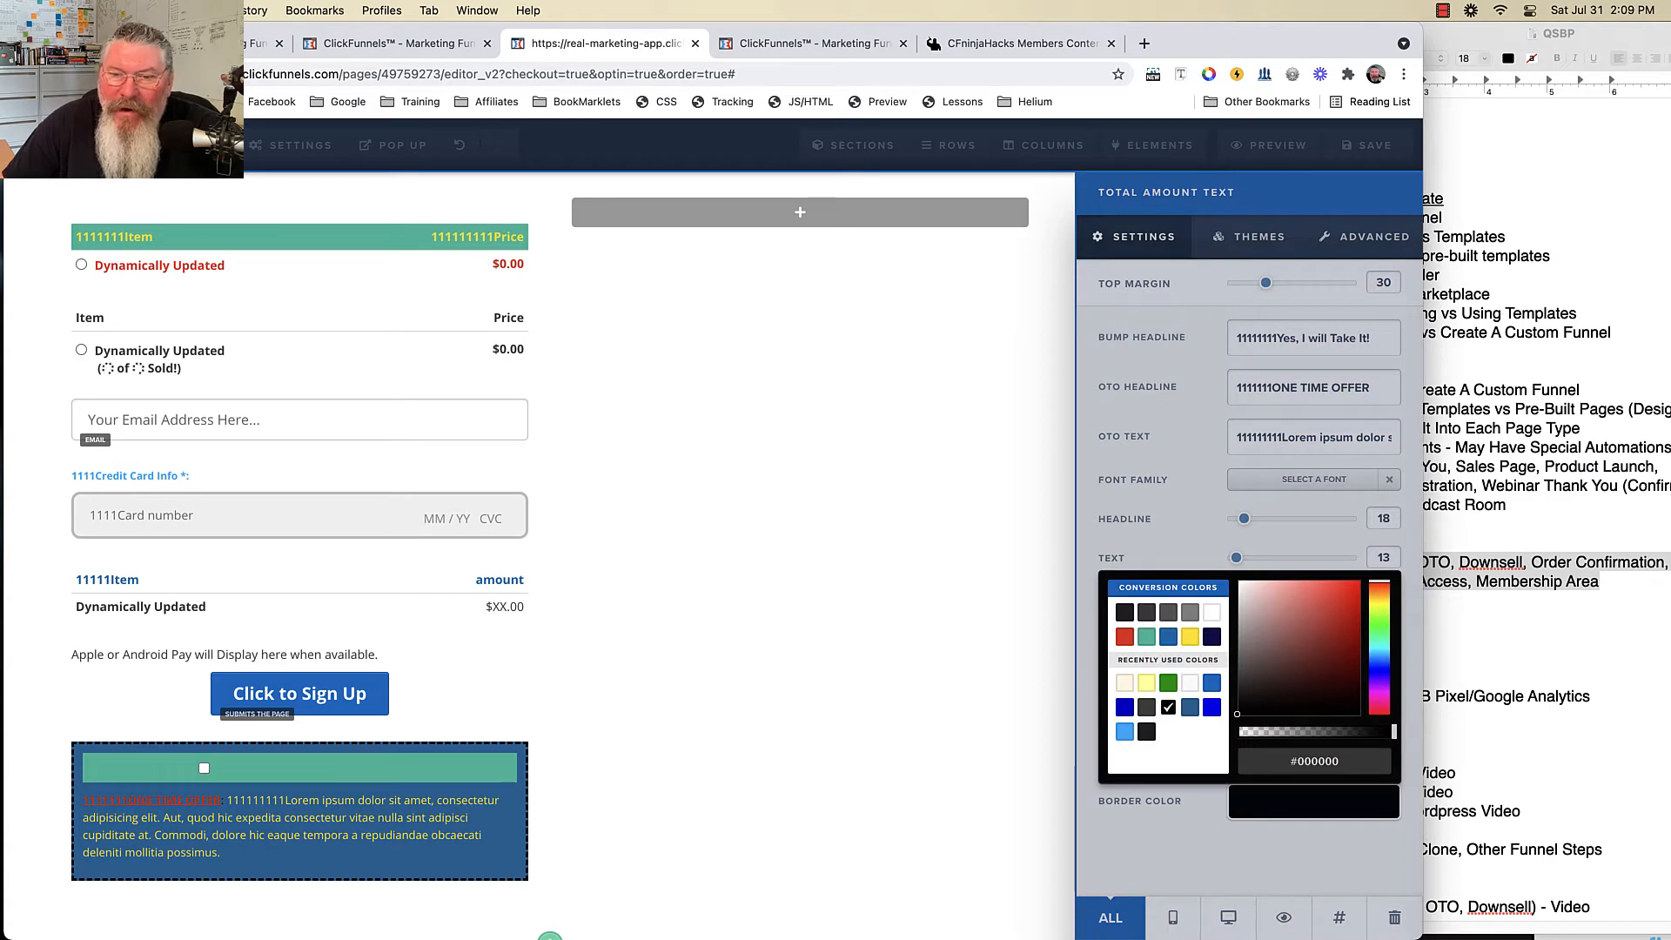
{"action": "left_click", "coordinate": [1124, 637]}
{"action": "left_click", "coordinate": [1253, 852]}
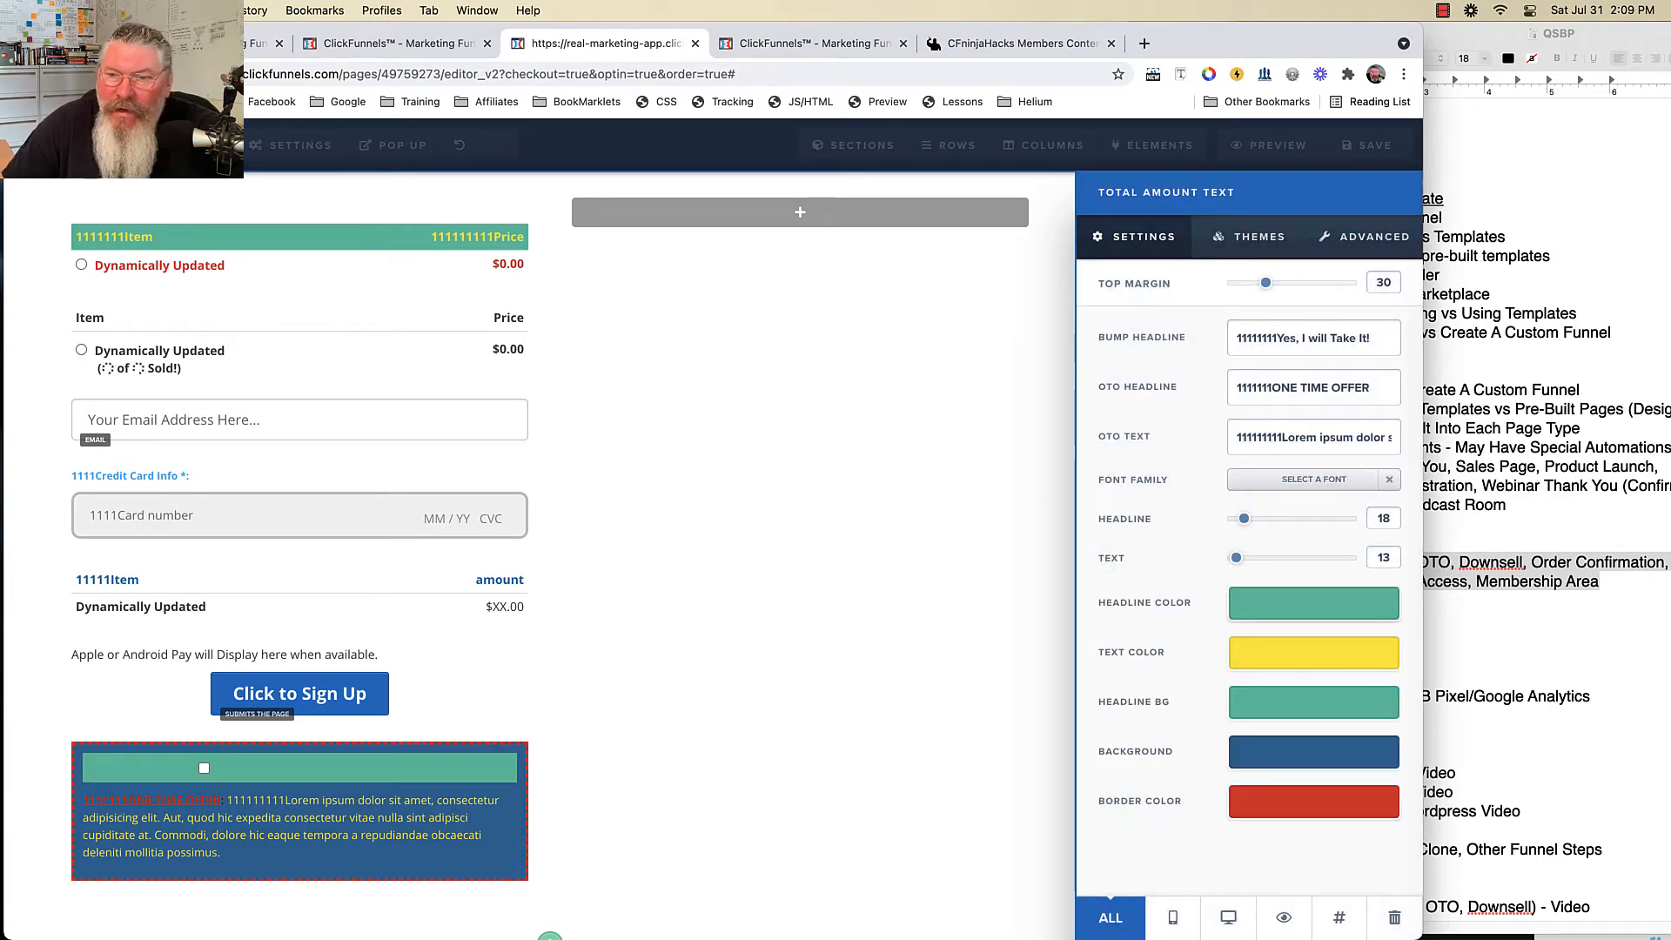
- Keep the offer text yellow, make the headline bar white, and enlarge the text to 20
{"action": "left_click", "coordinate": [1314, 653]}
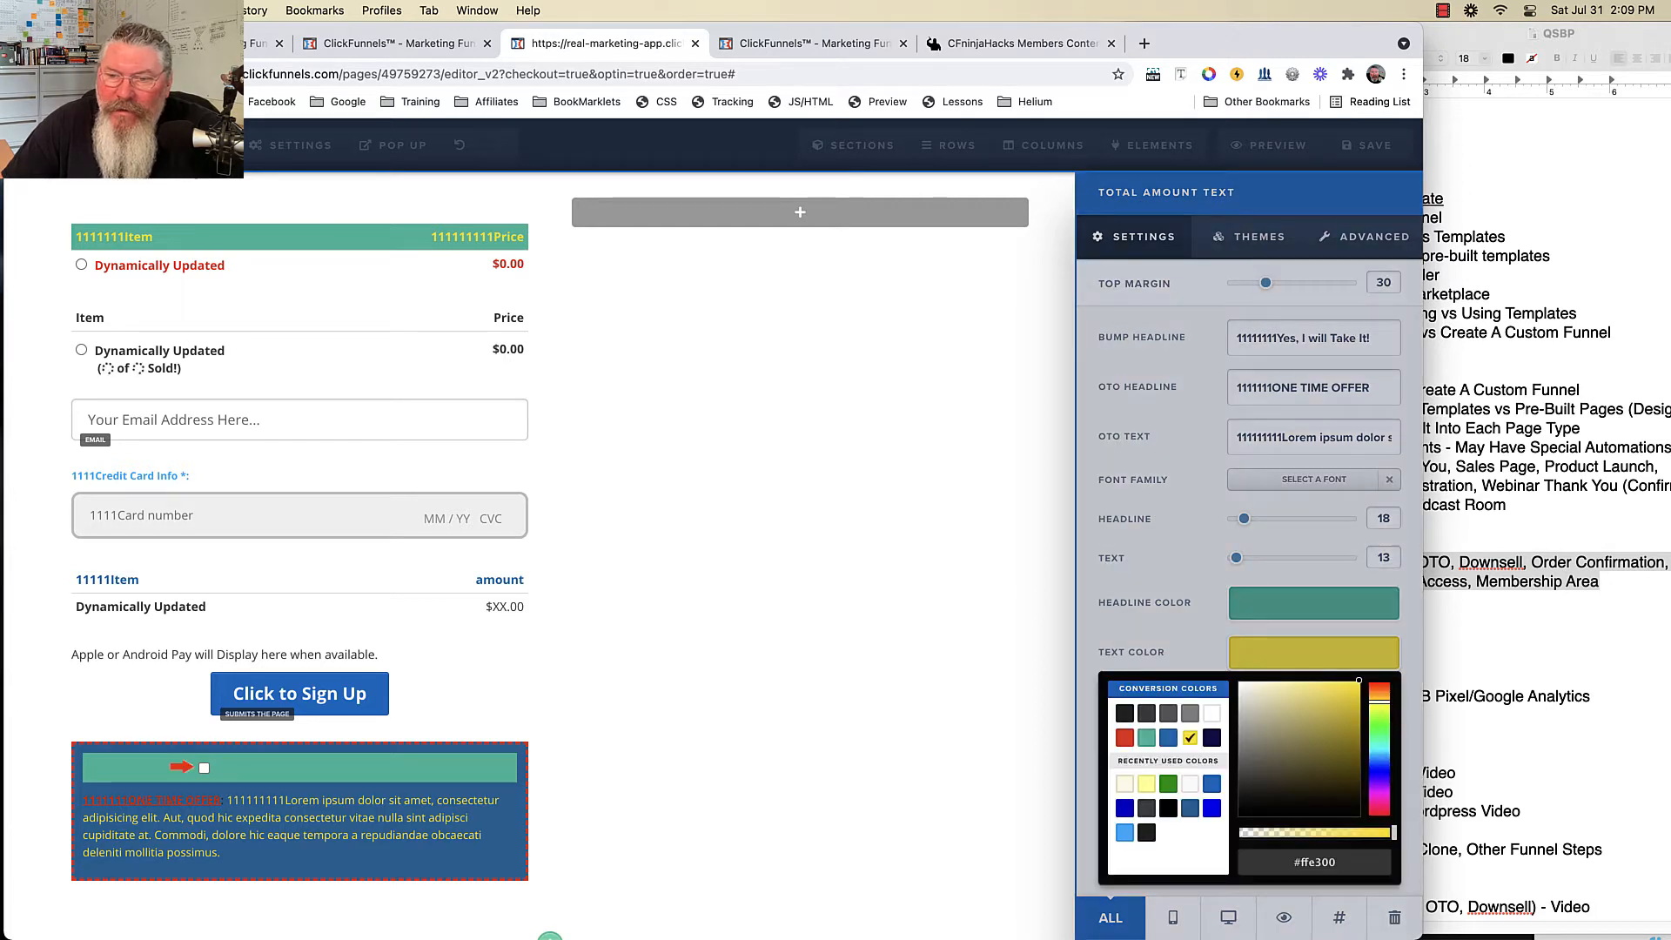
{"action": "left_click", "coordinate": [1124, 713]}
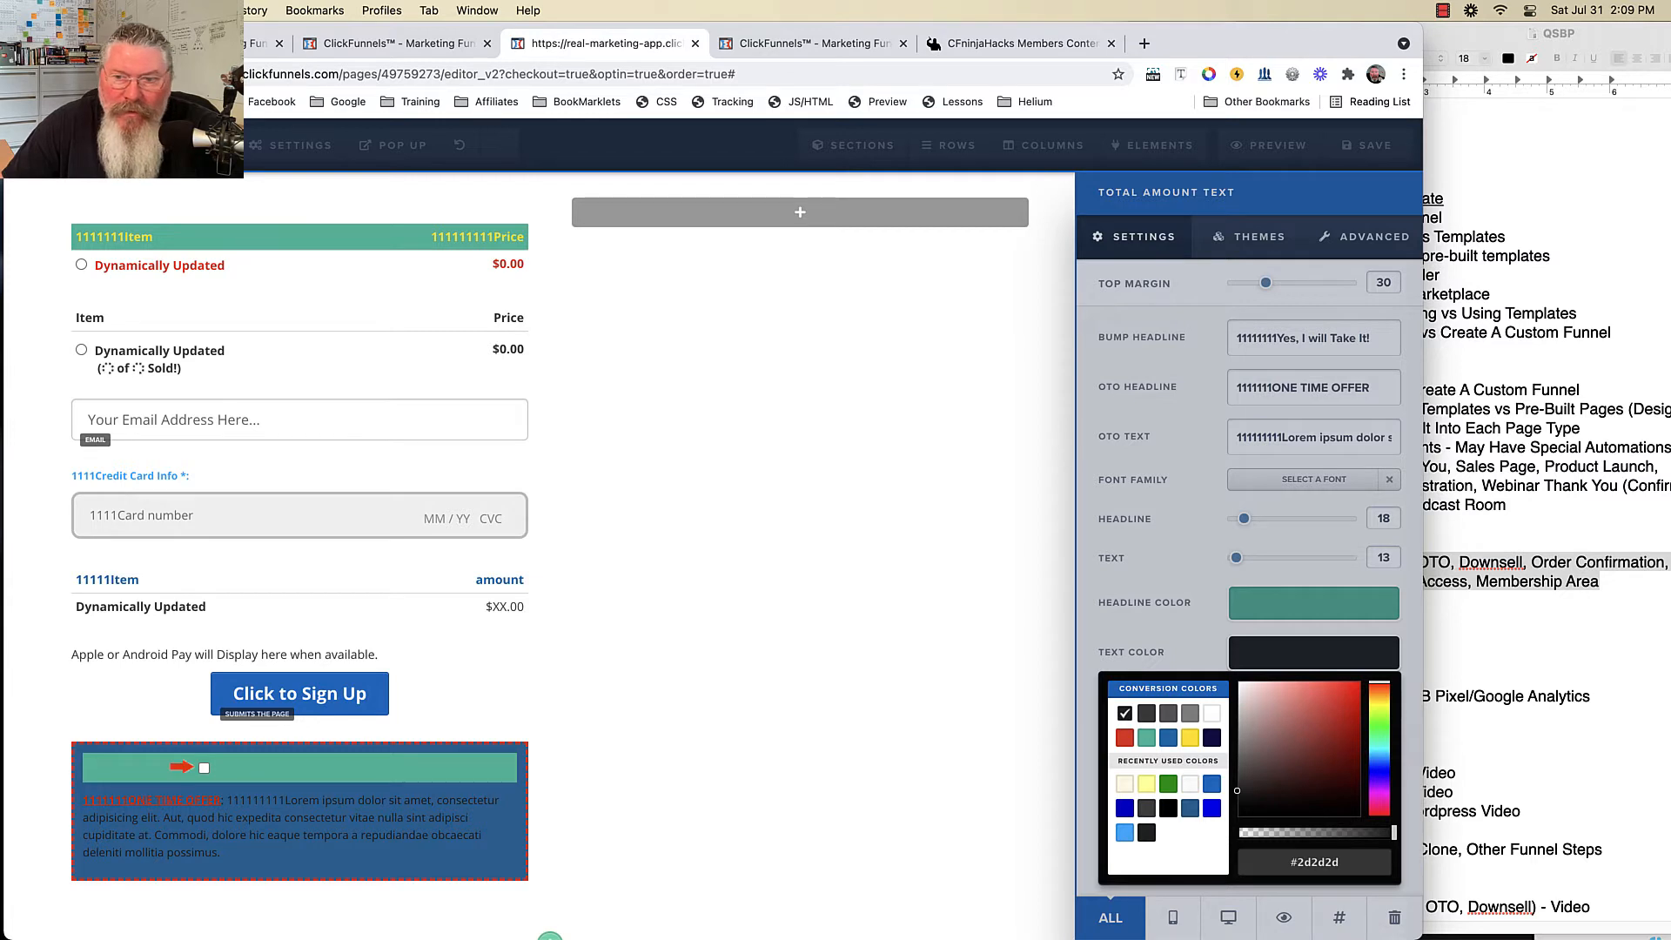
{"action": "left_click", "coordinate": [1168, 738]}
{"action": "left_click", "coordinate": [1189, 738]}
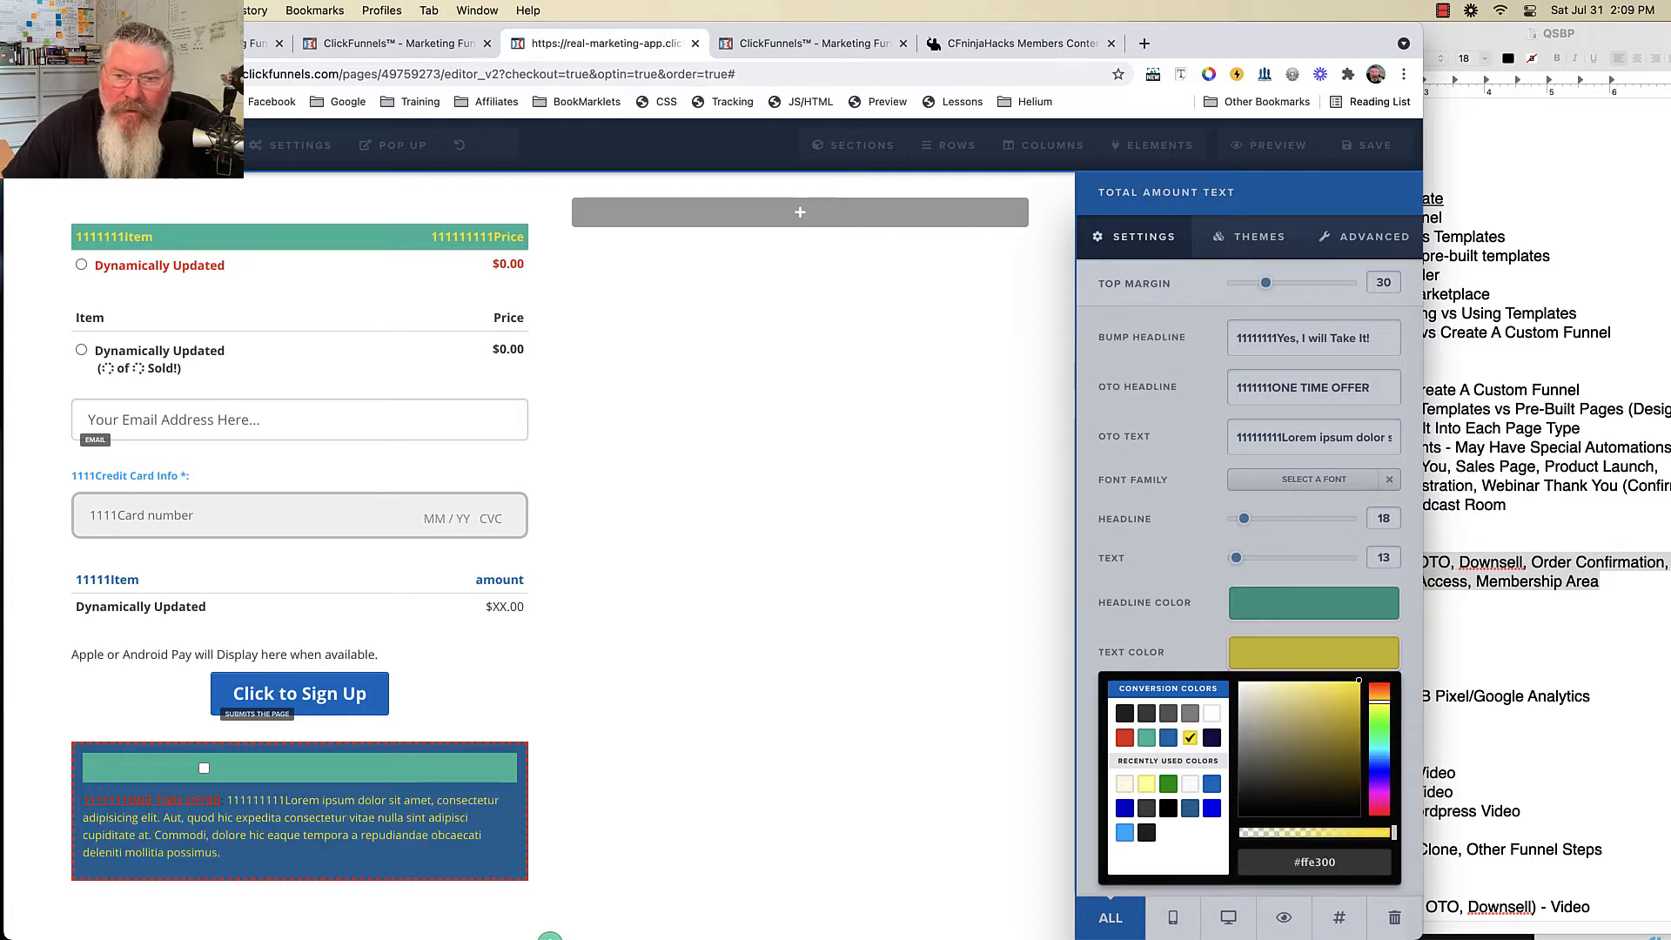
{"action": "left_click", "coordinate": [1166, 626]}
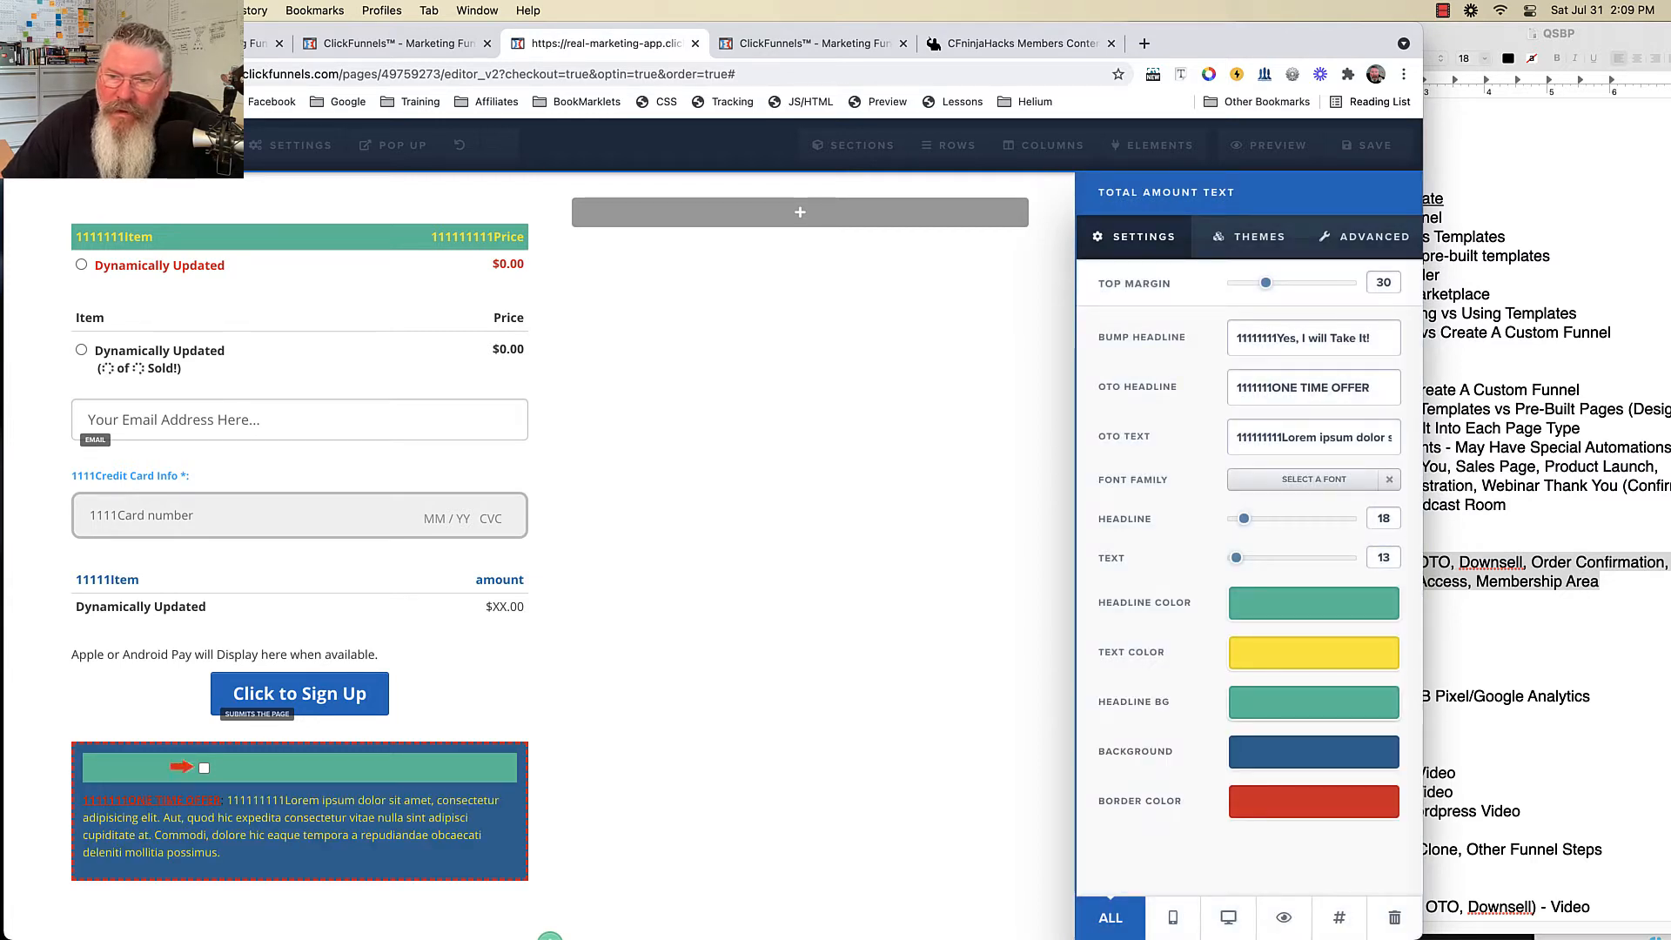
{"action": "left_click", "coordinate": [1313, 701]}
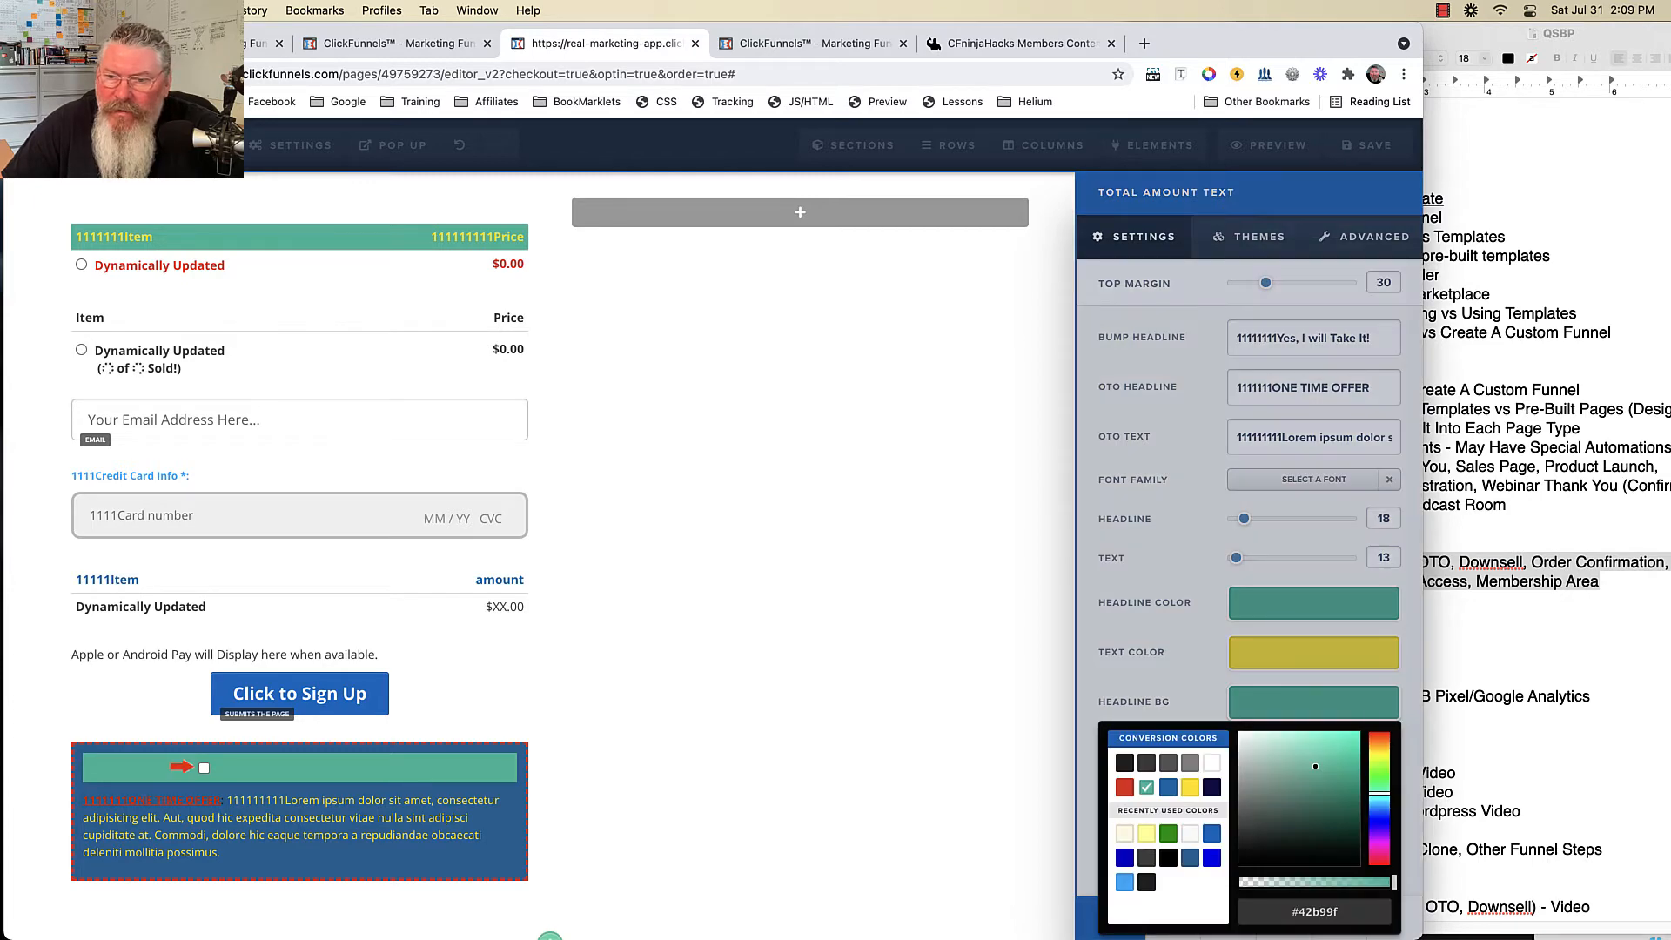
{"action": "left_click", "coordinate": [1211, 762]}
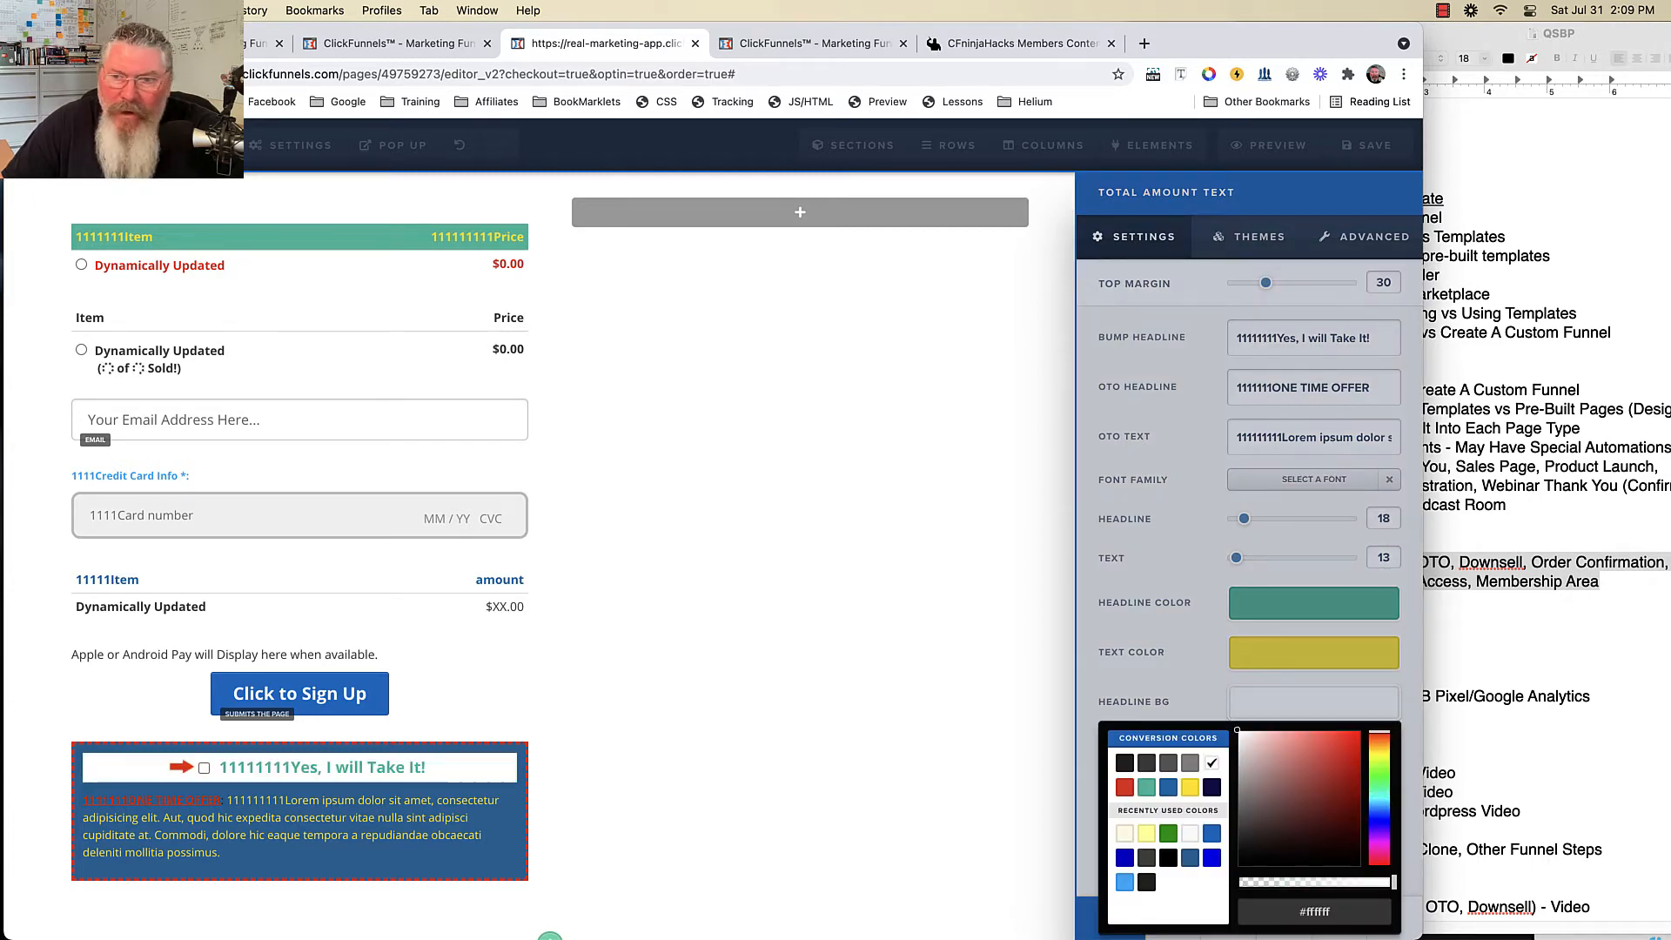
{"action": "left_click", "coordinate": [1164, 679]}
{"action": "left_click_drag", "start_coordinate": [1235, 557], "coordinate": [1248, 518]}
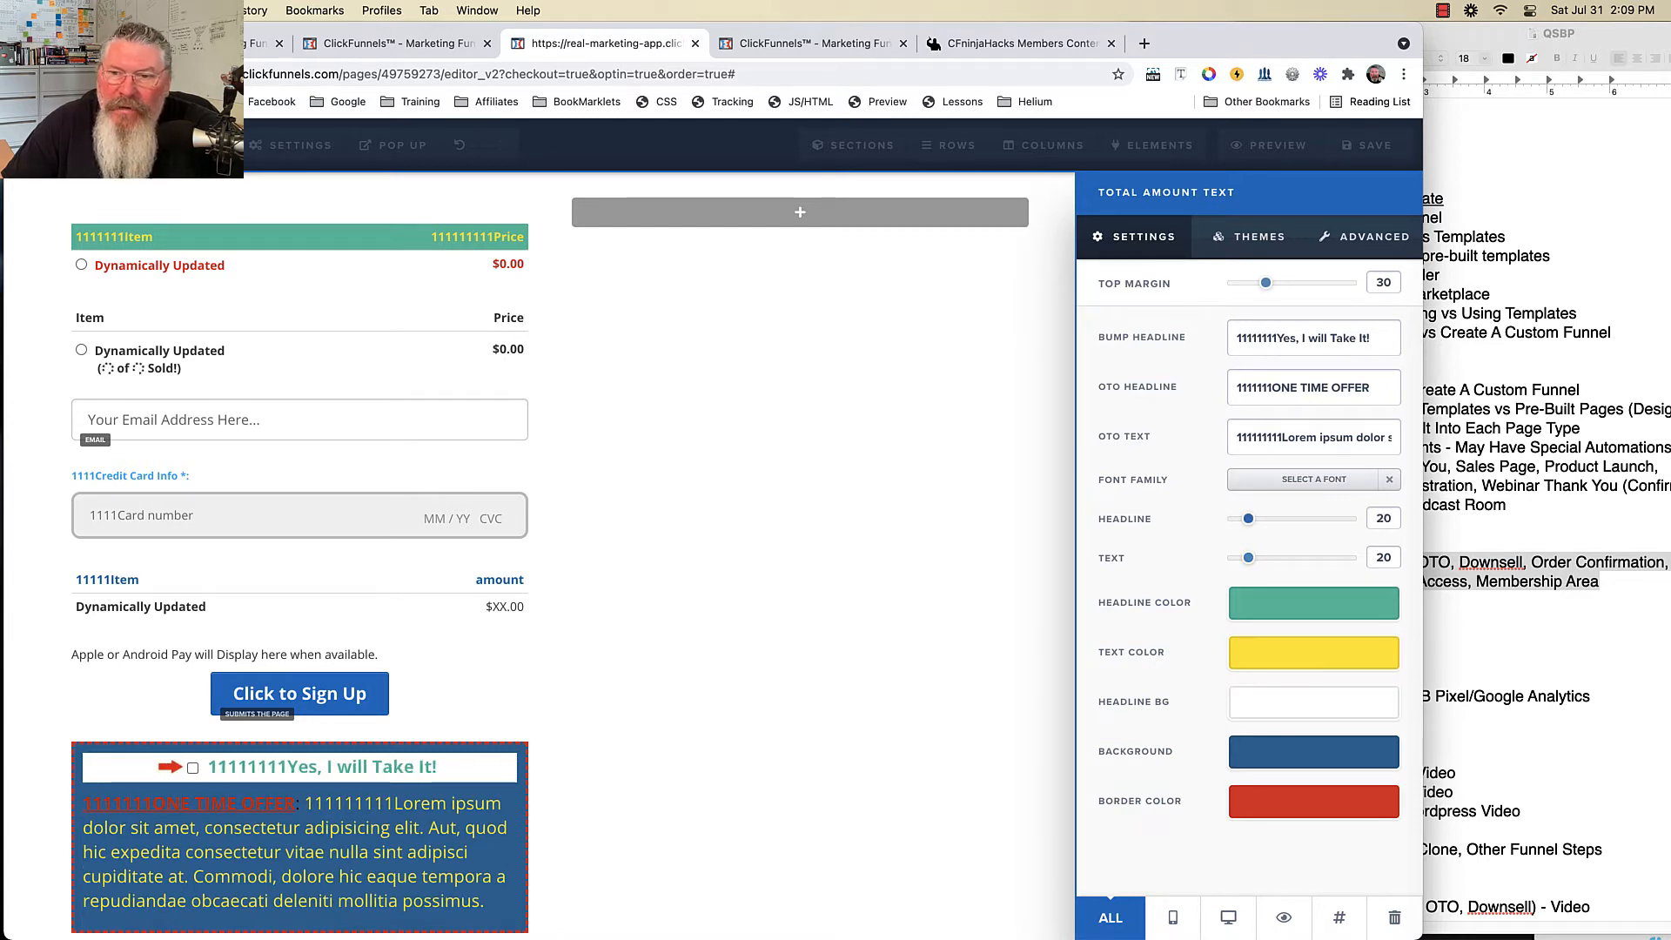
{"action": "left_click", "coordinate": [1249, 235]}
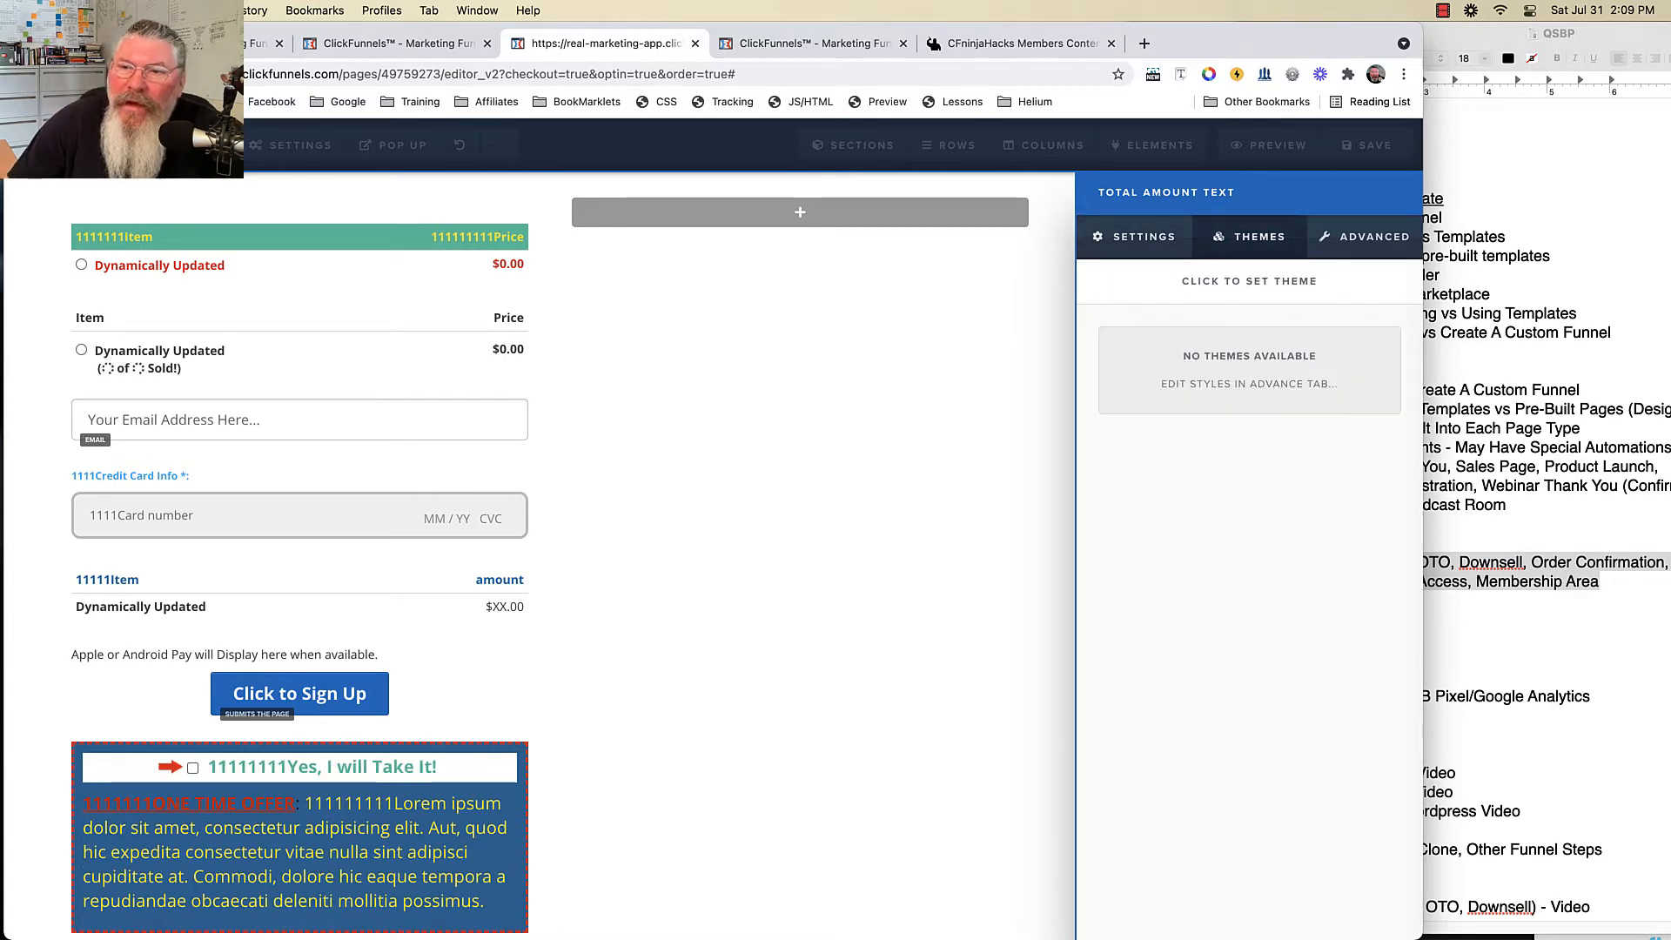
- Set the bump box to 15px radius, bottom border only and 40 percent drop shadow
{"action": "left_click", "coordinate": [1364, 236]}
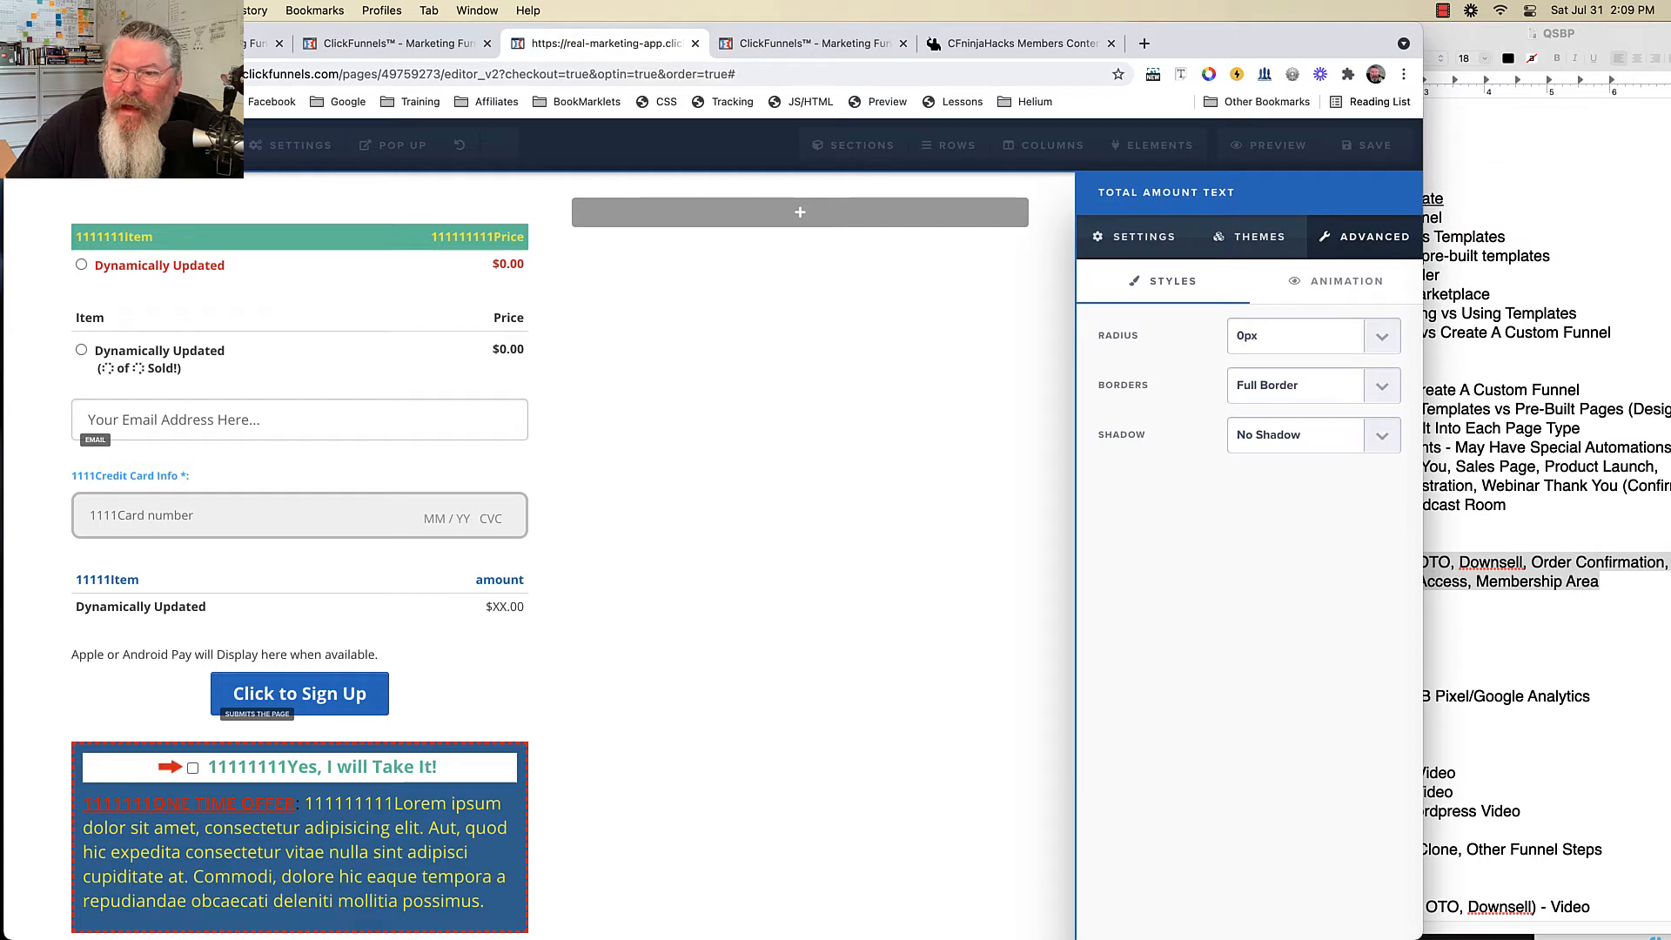
{"action": "left_click", "coordinate": [1297, 335]}
{"action": "left_click", "coordinate": [1257, 392]}
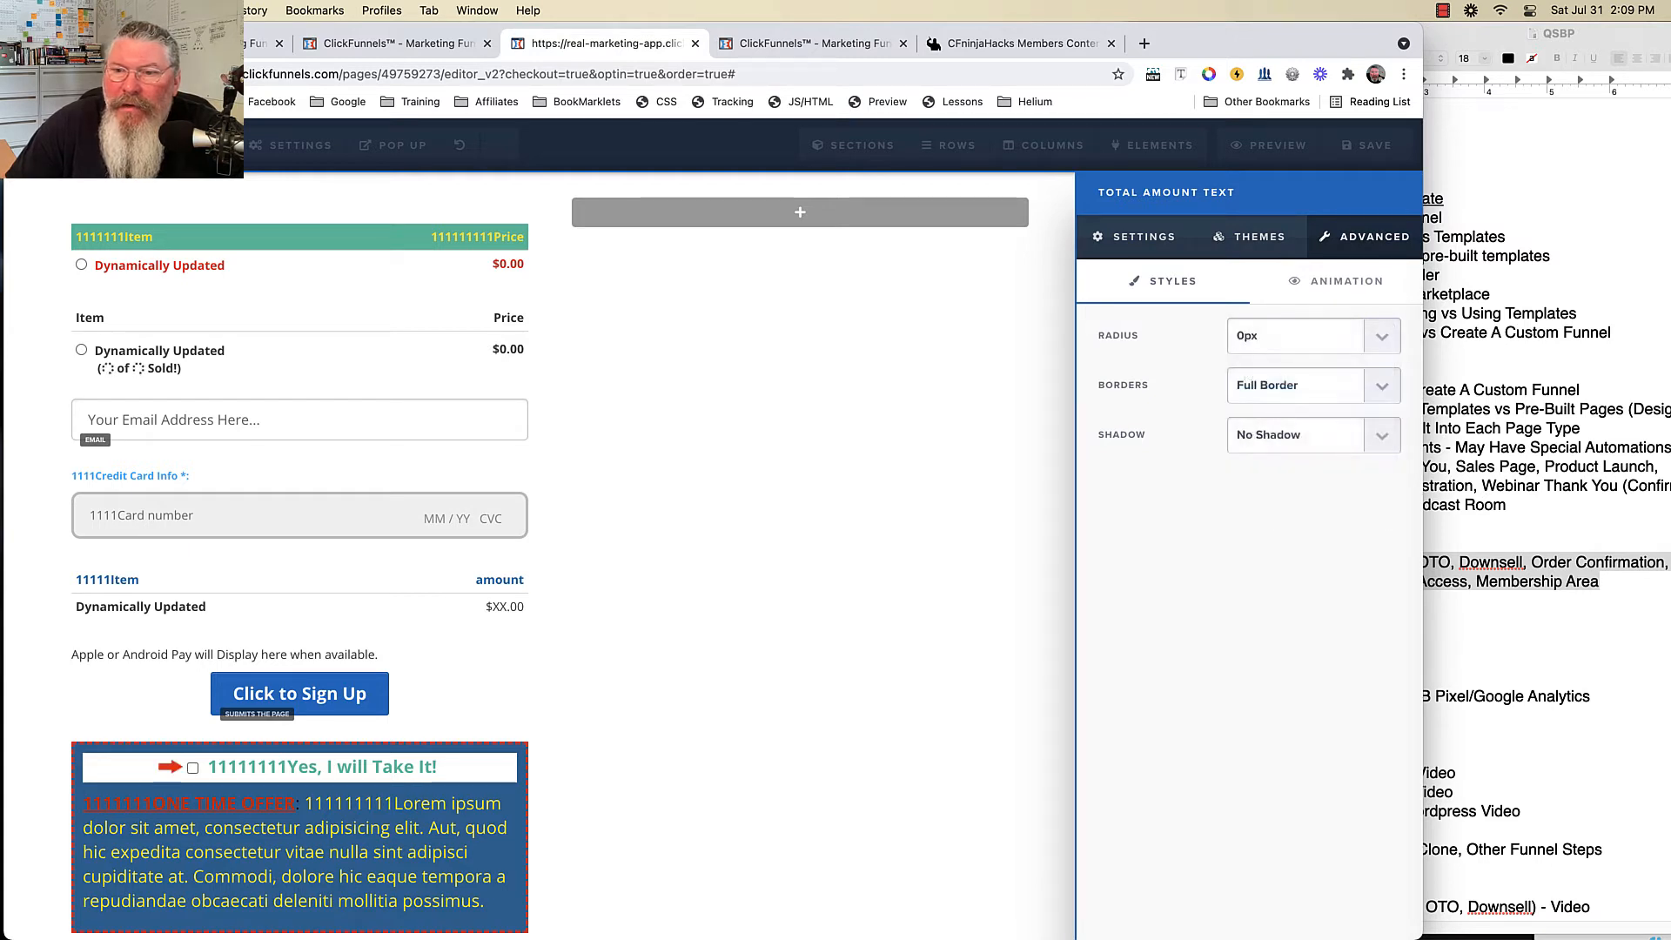
{"action": "left_click", "coordinate": [1296, 385]}
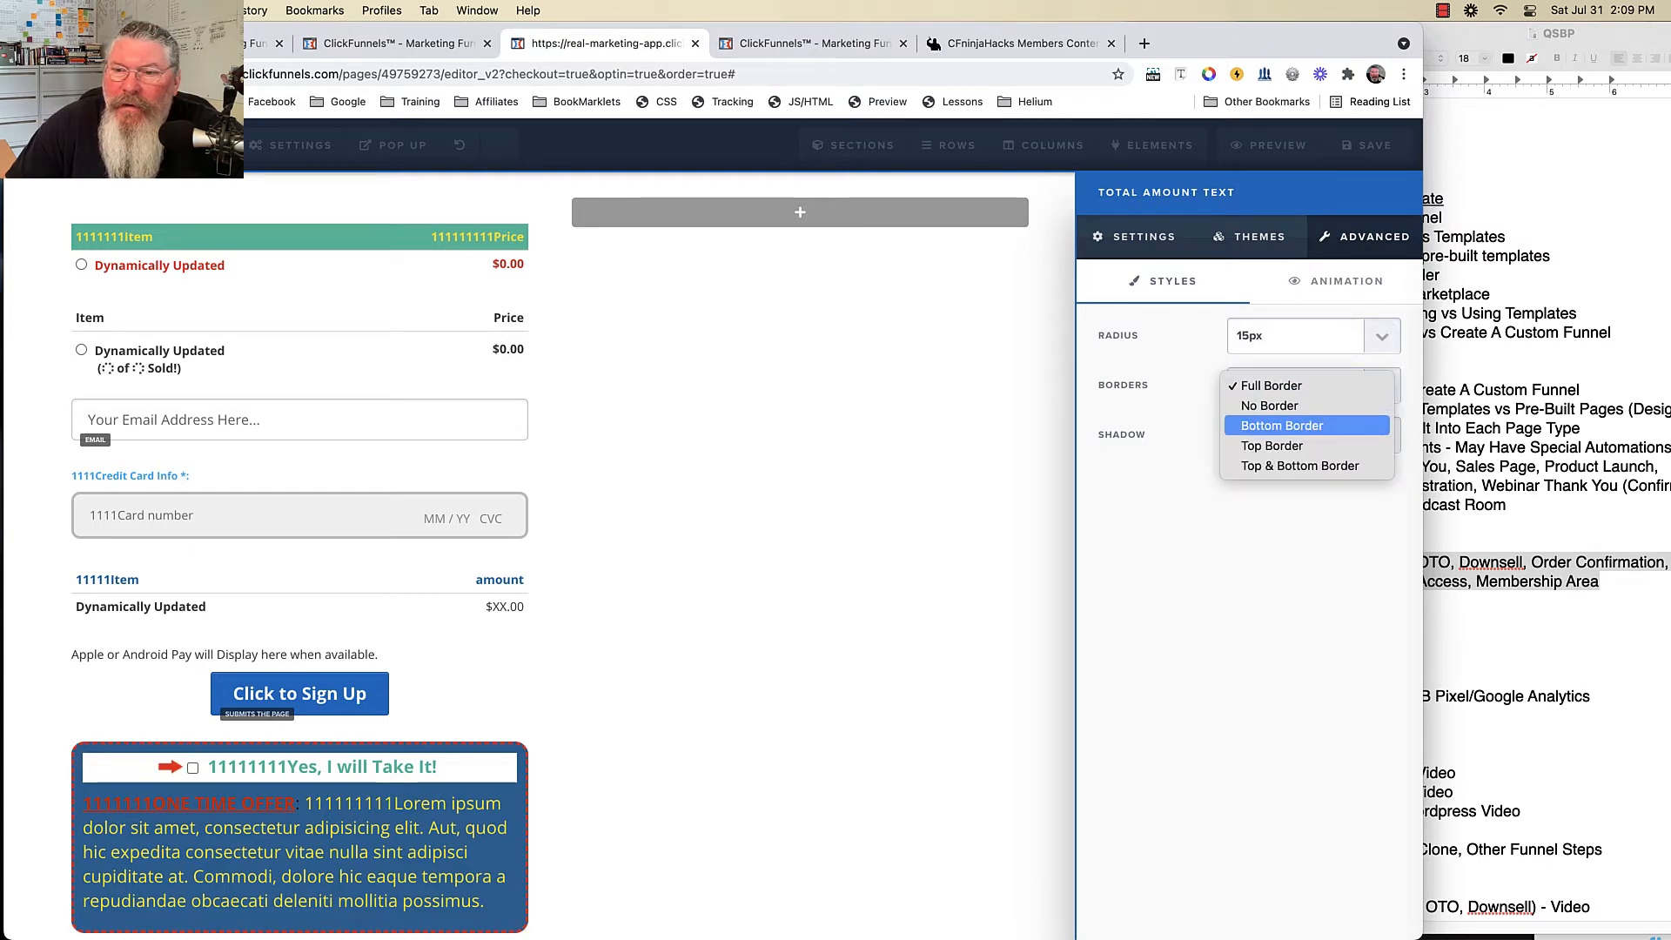
{"action": "left_click", "coordinate": [1282, 424]}
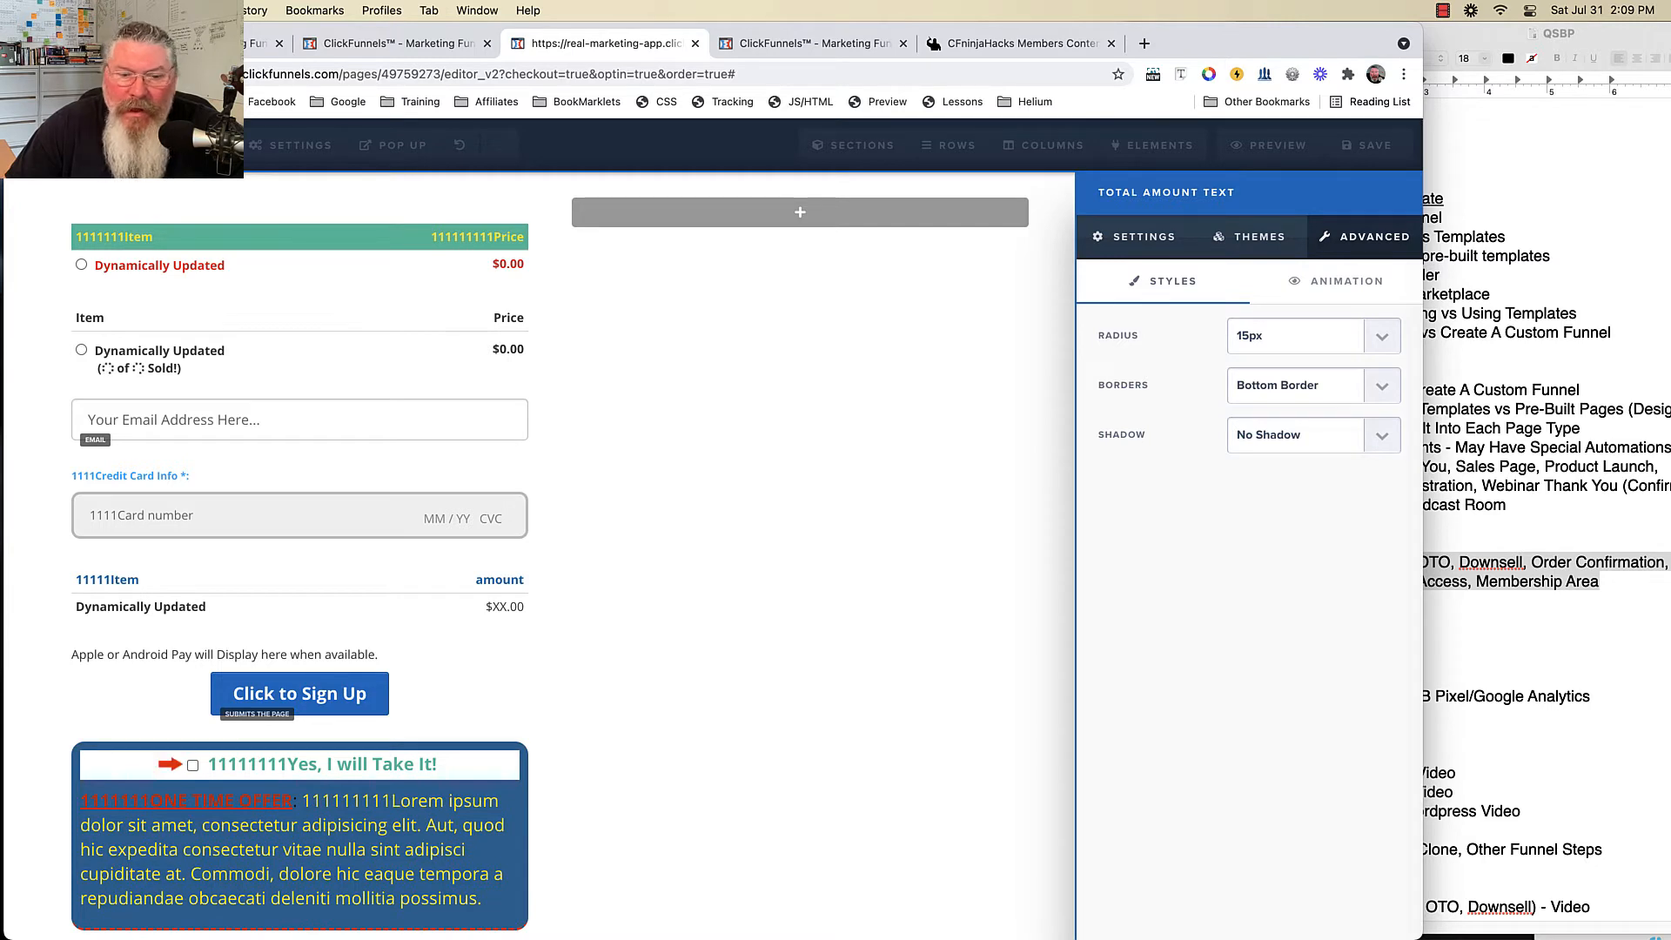
{"action": "left_click", "coordinate": [1287, 434]}
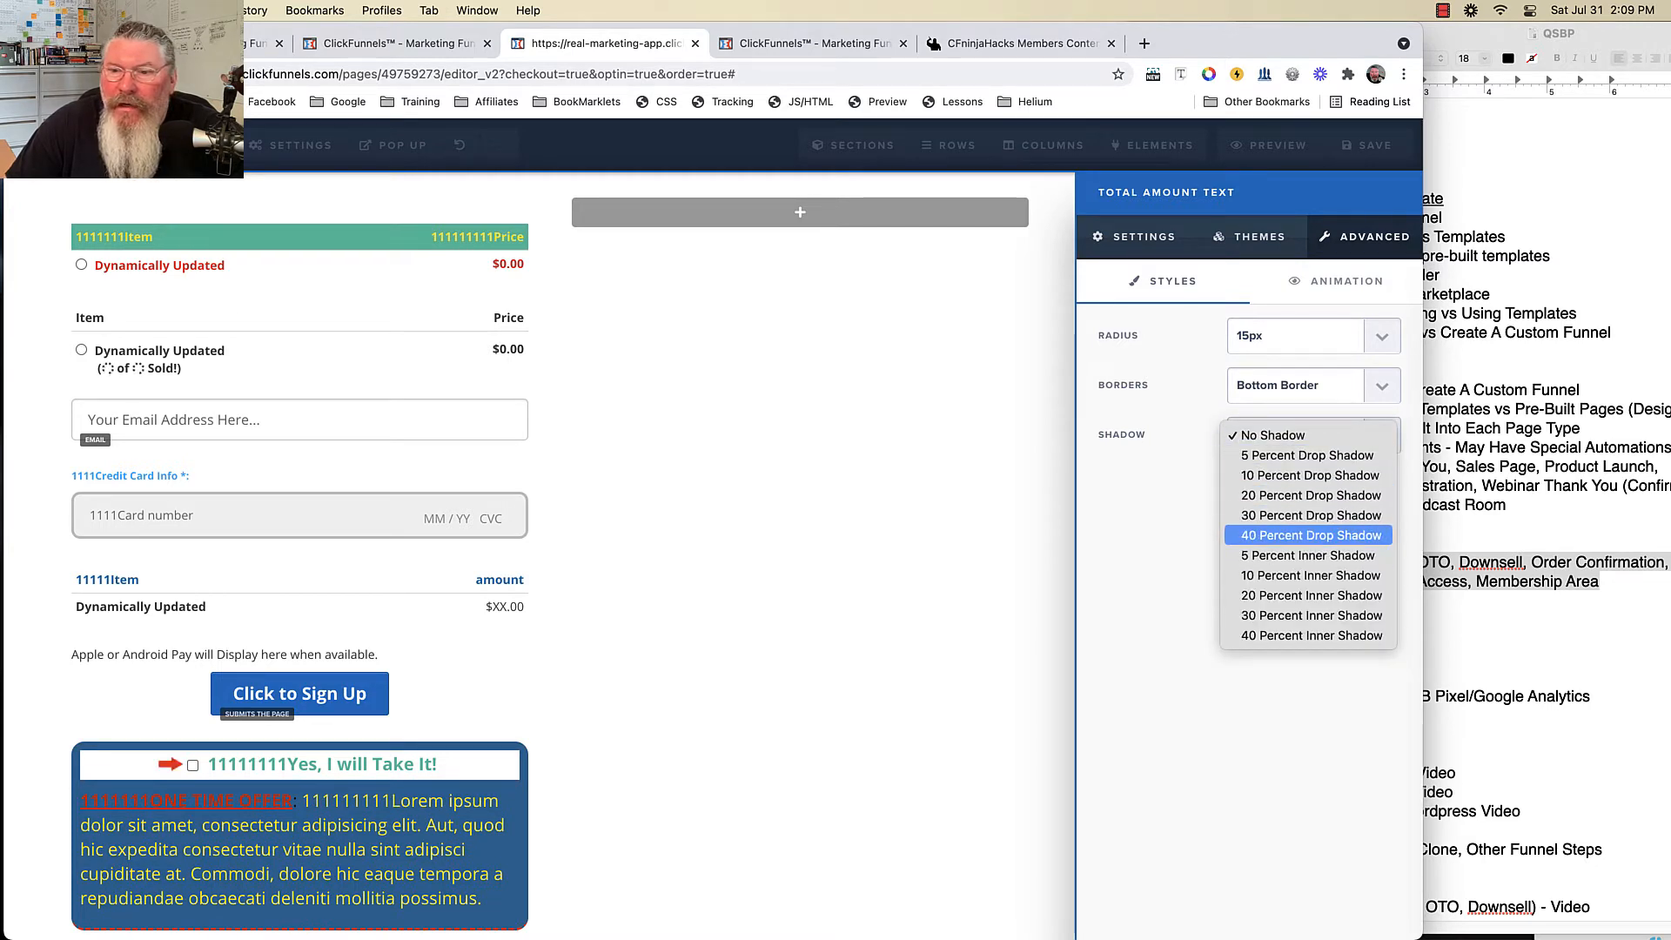
{"action": "left_click", "coordinate": [1311, 534]}
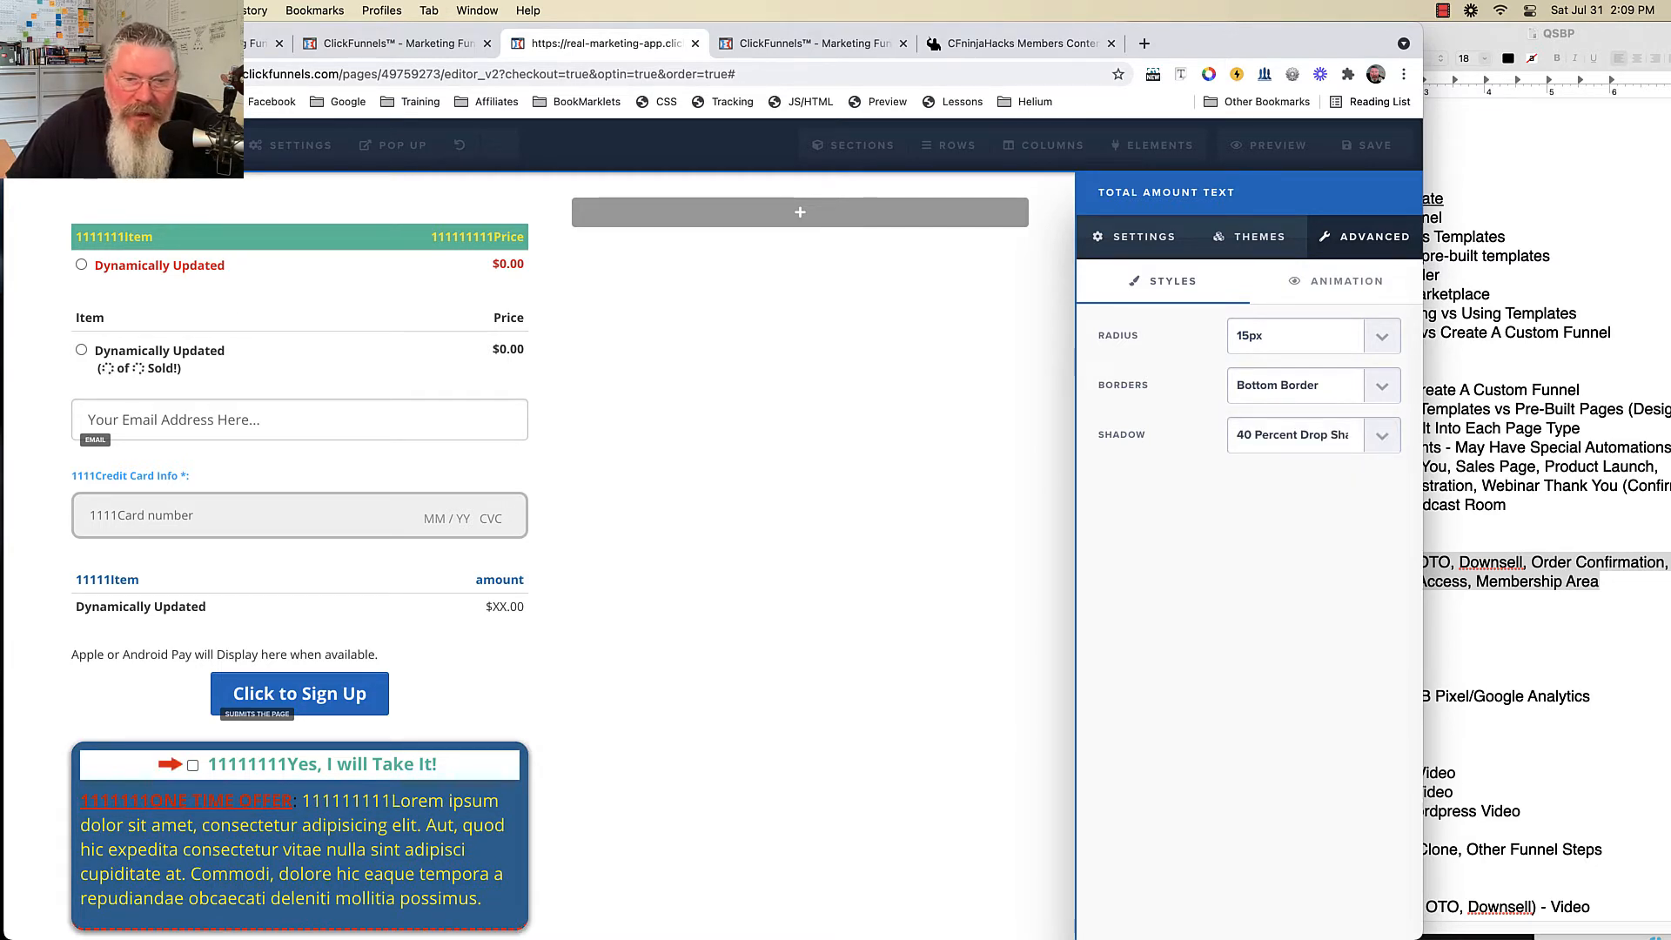
{"action": "left_click", "coordinate": [905, 488]}
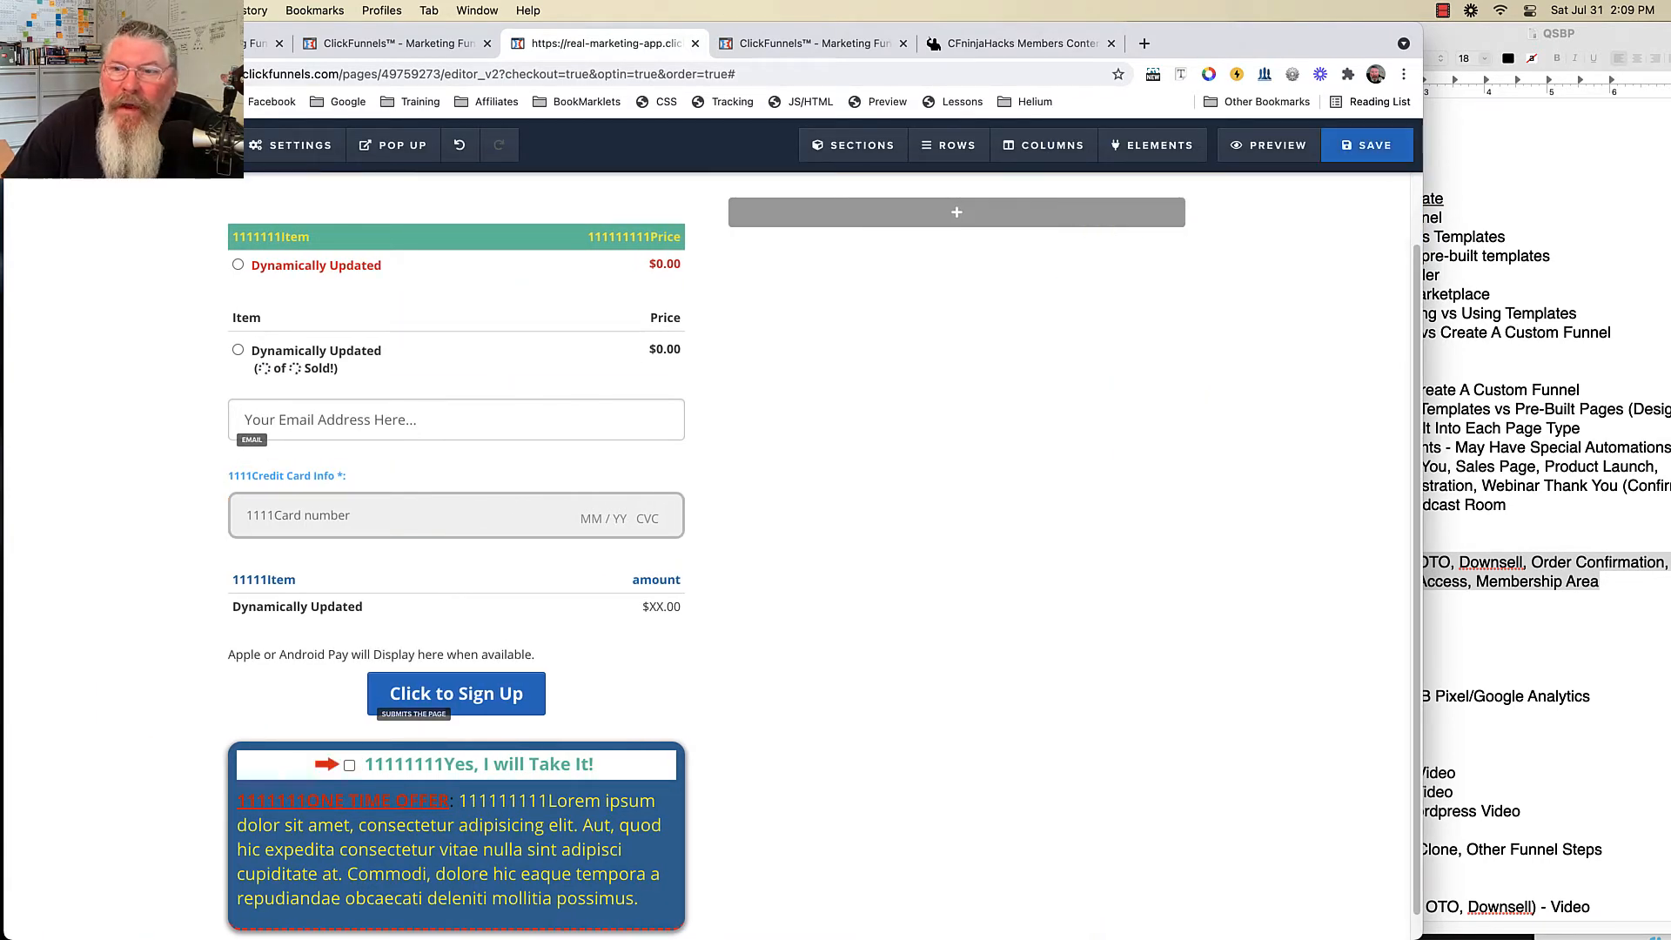
- Save the page and preview it, switching between the 11111 and 22222 products
{"action": "left_click", "coordinate": [1366, 144]}
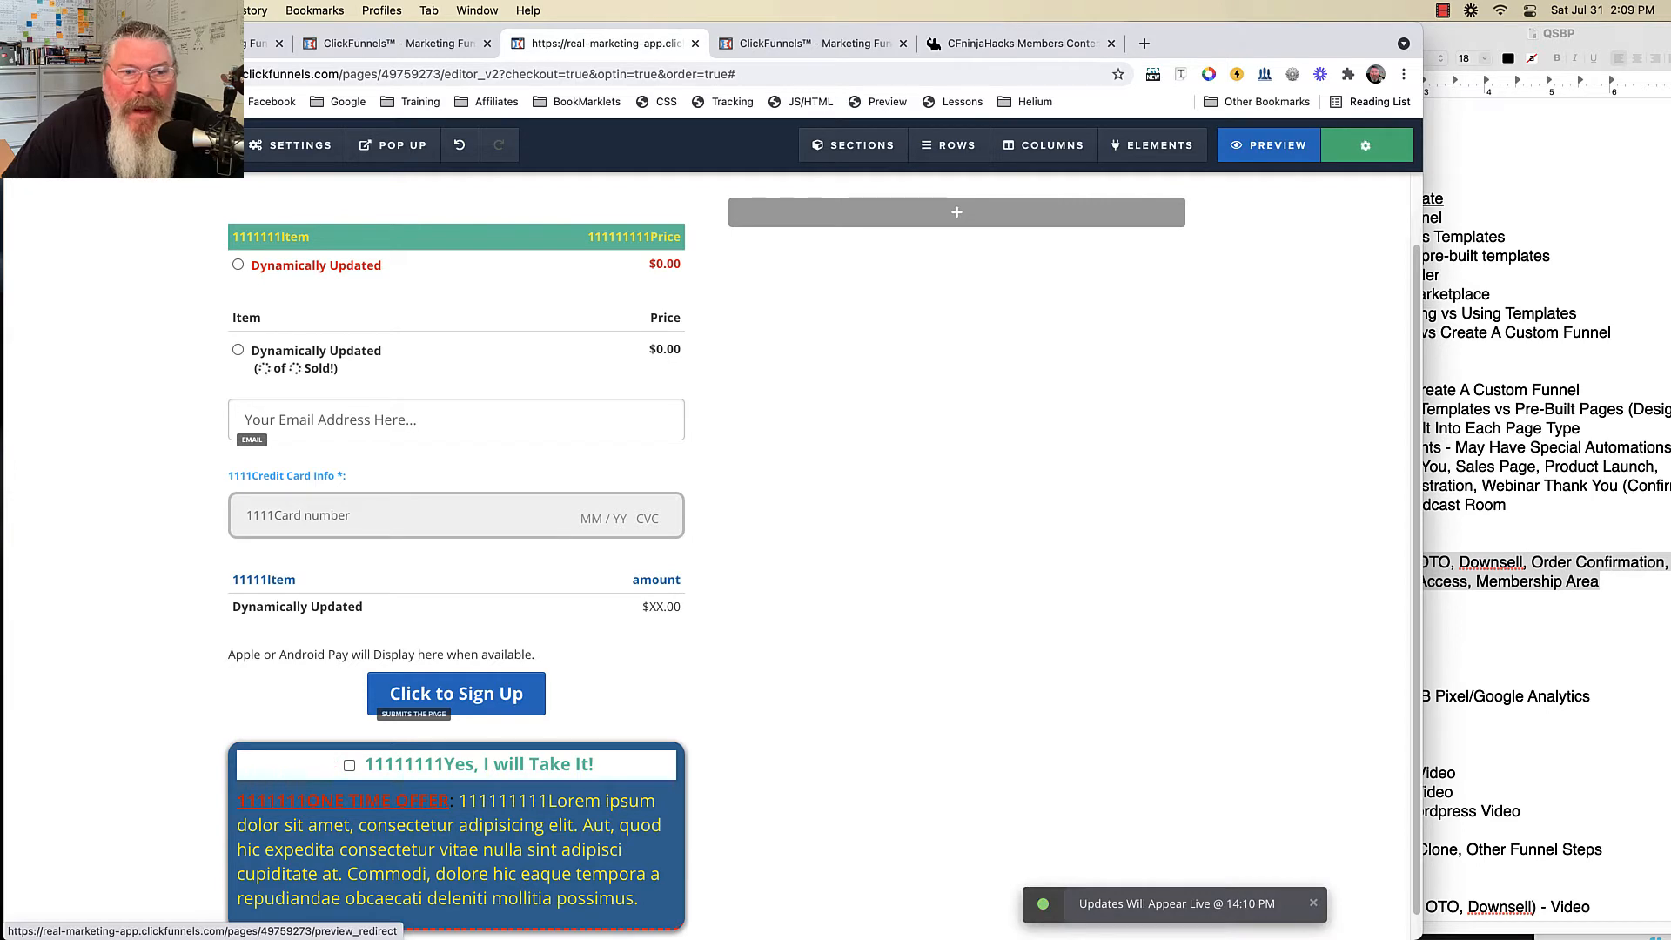
{"action": "left_click", "coordinate": [1271, 145]}
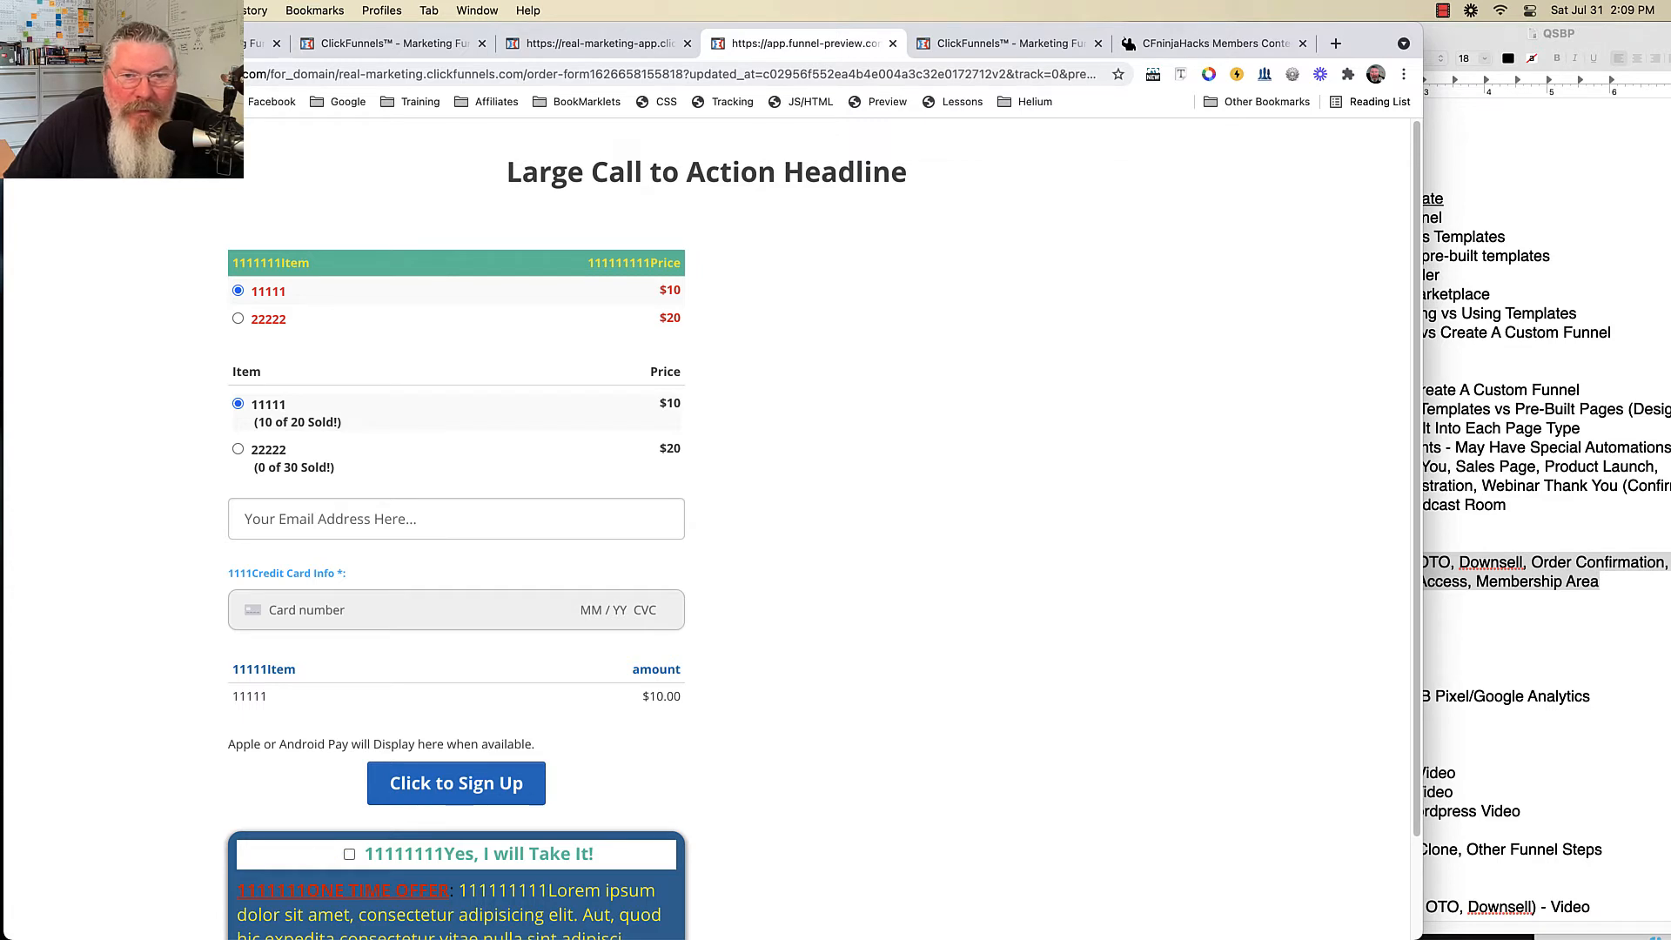
{"action": "left_click", "coordinate": [237, 318]}
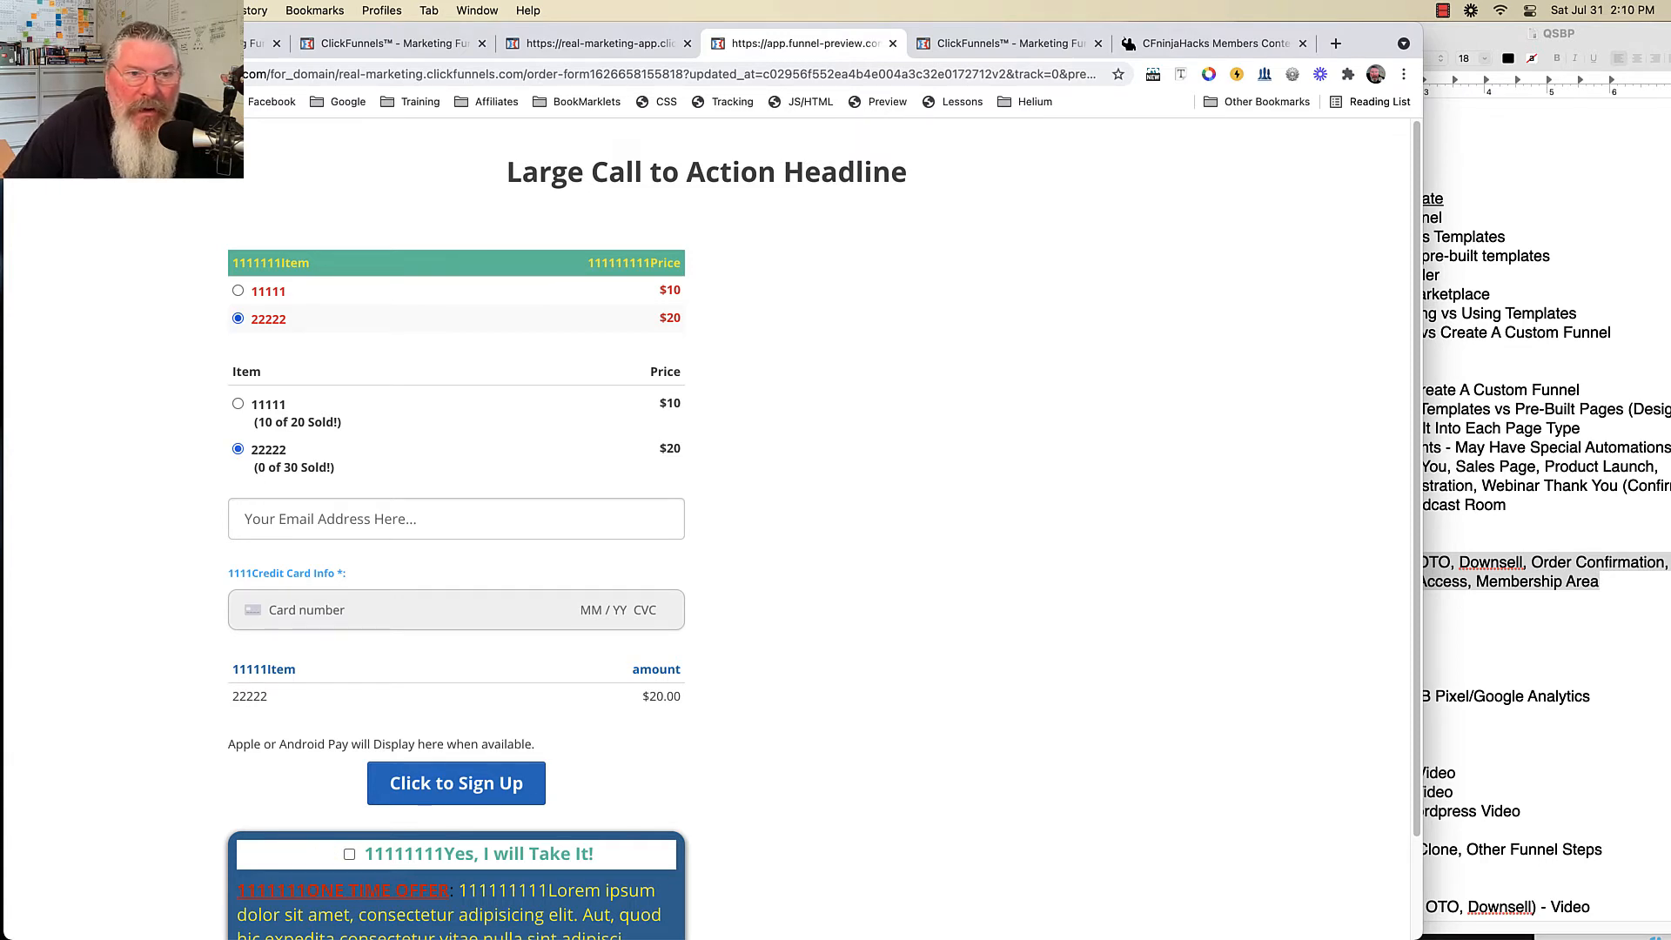
{"action": "left_click", "coordinate": [238, 291]}
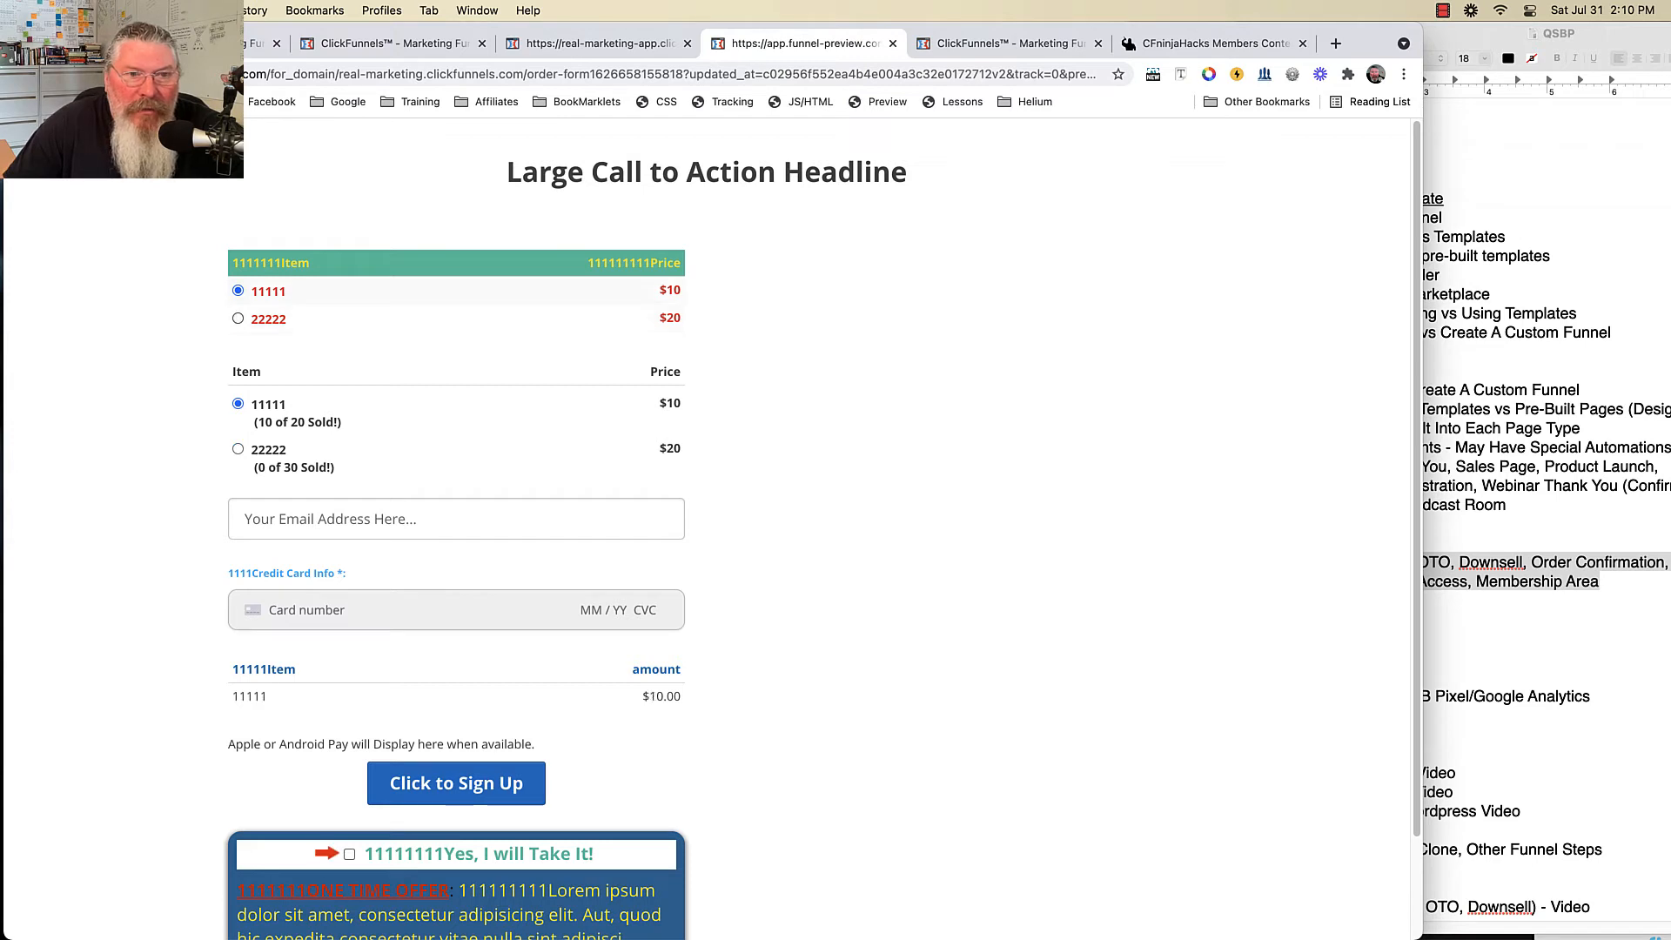
{"action": "left_click", "coordinate": [237, 319]}
{"action": "left_click", "coordinate": [238, 291]}
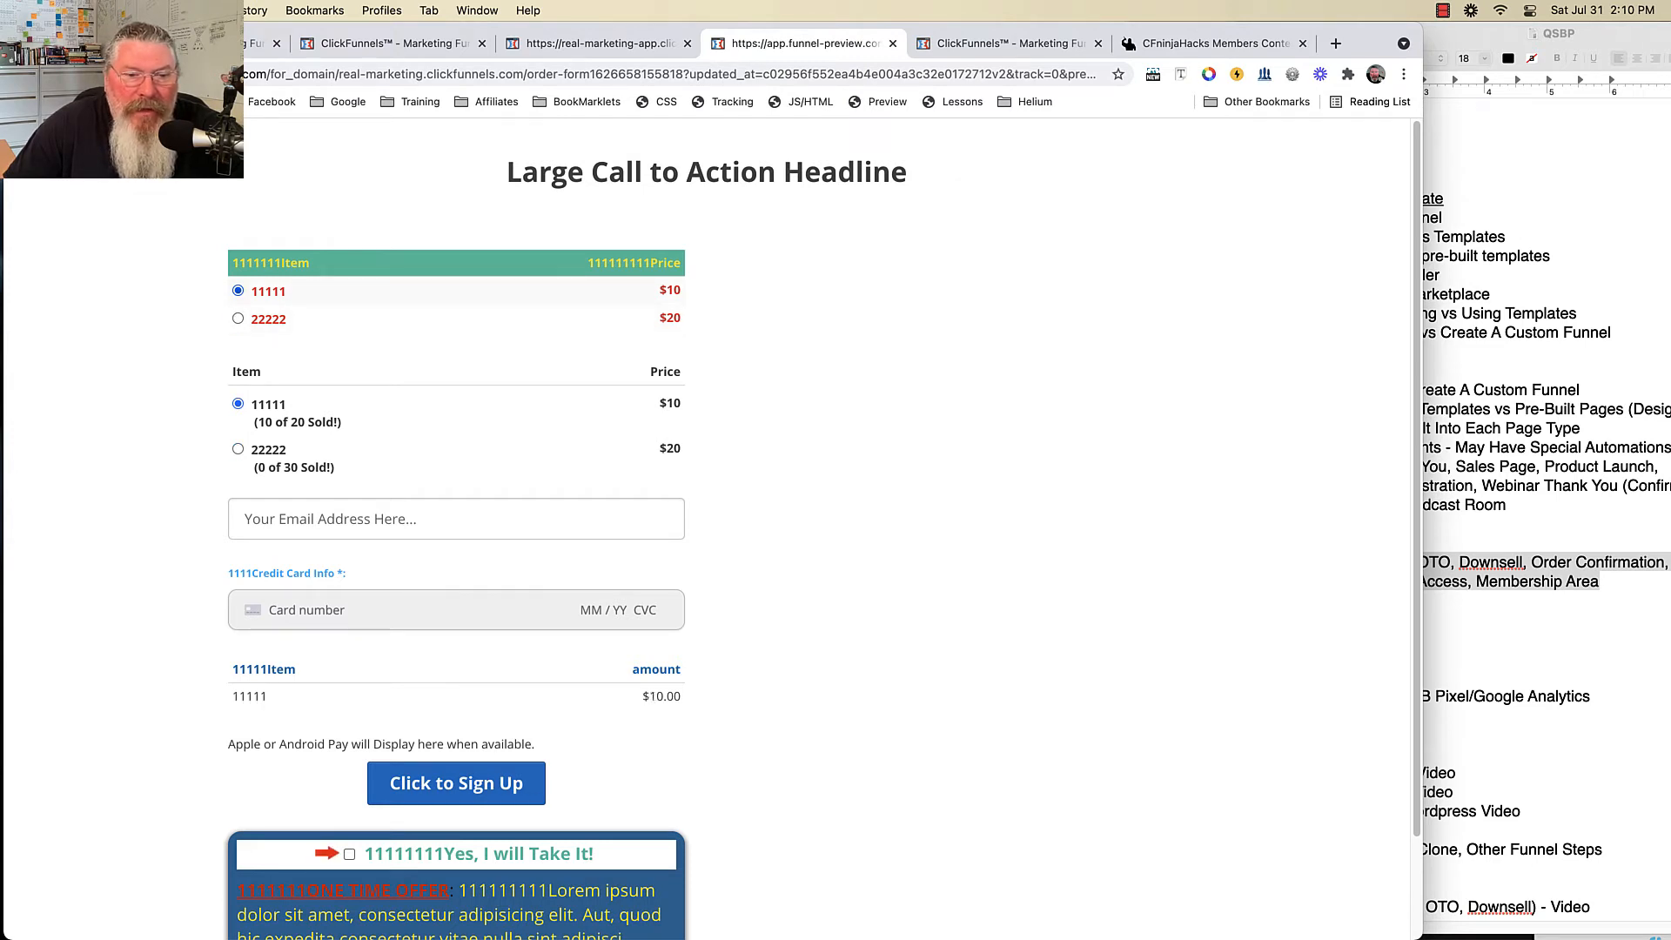
- Tick the order bump in the preview, check the $30.00 summary line, and return to the editor
{"action": "scroll", "coordinate": [821, 530], "scroll_direction": "down", "scroll_amount": 3}
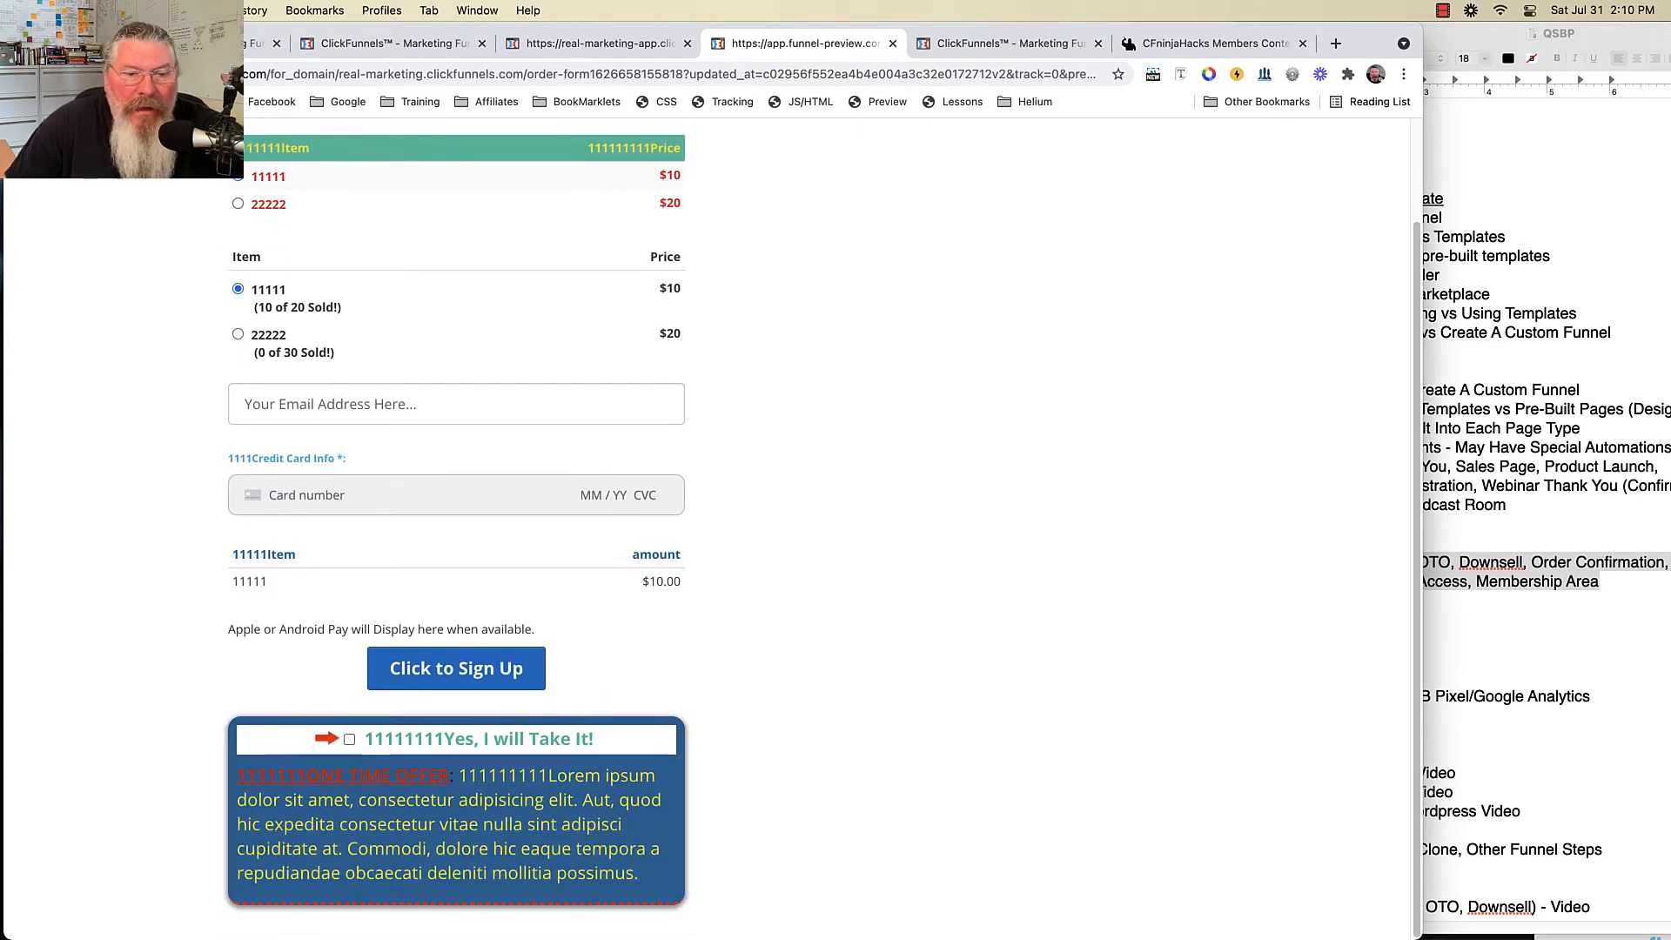
{"action": "left_click", "coordinate": [349, 739]}
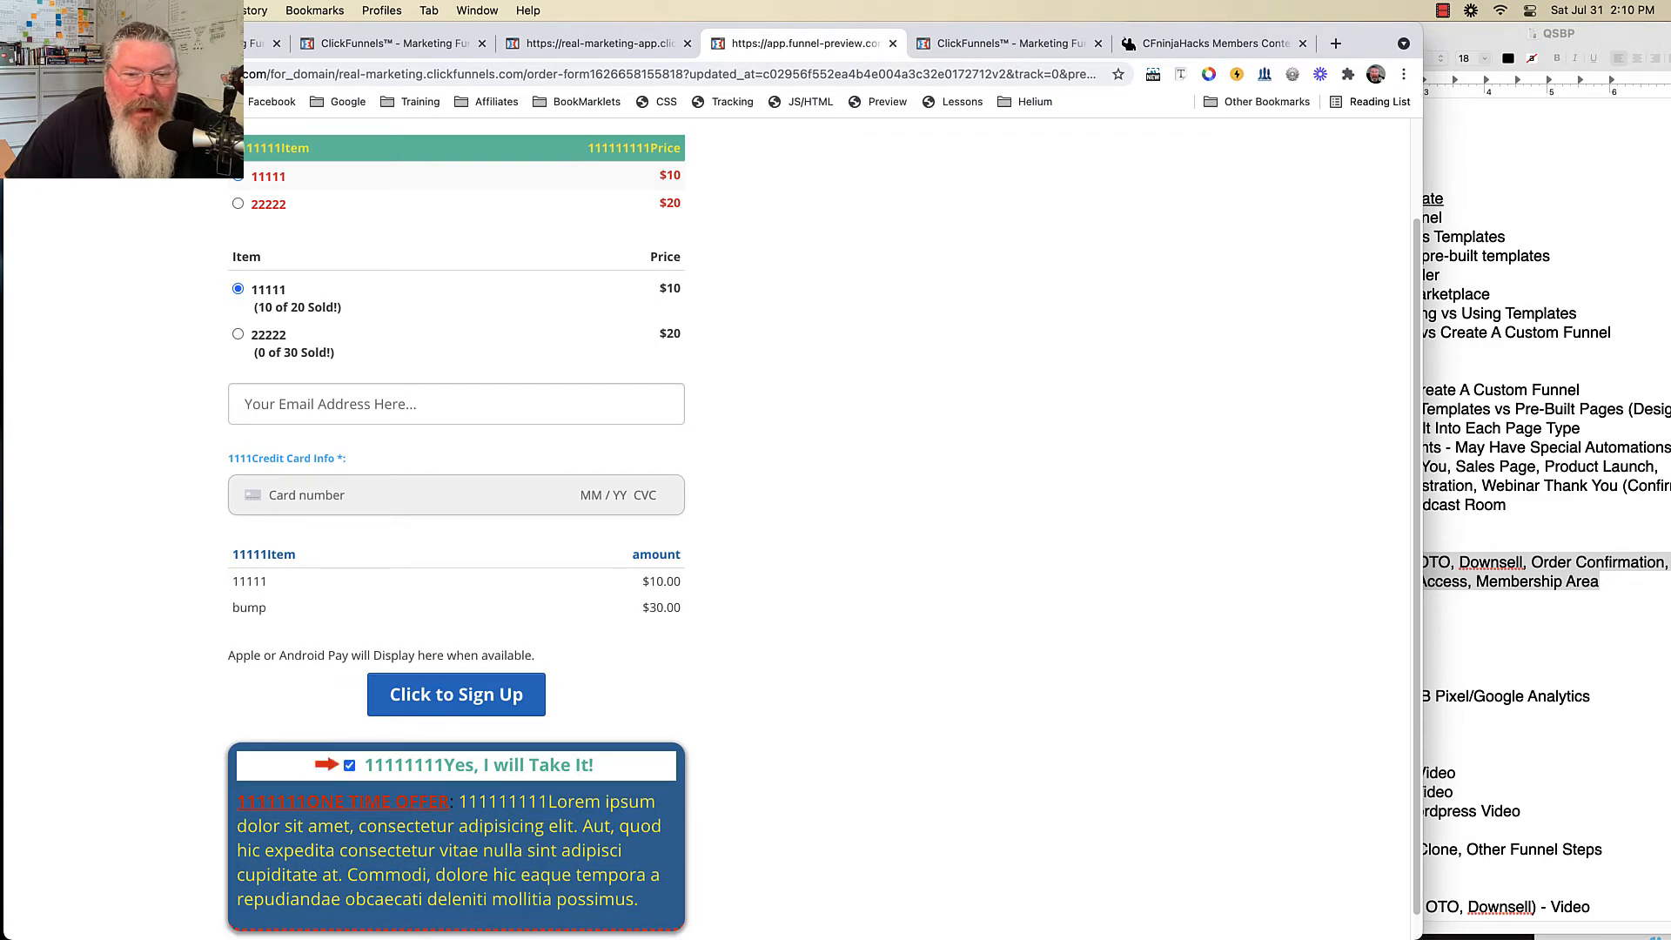
{"action": "double_click", "coordinate": [662, 607]}
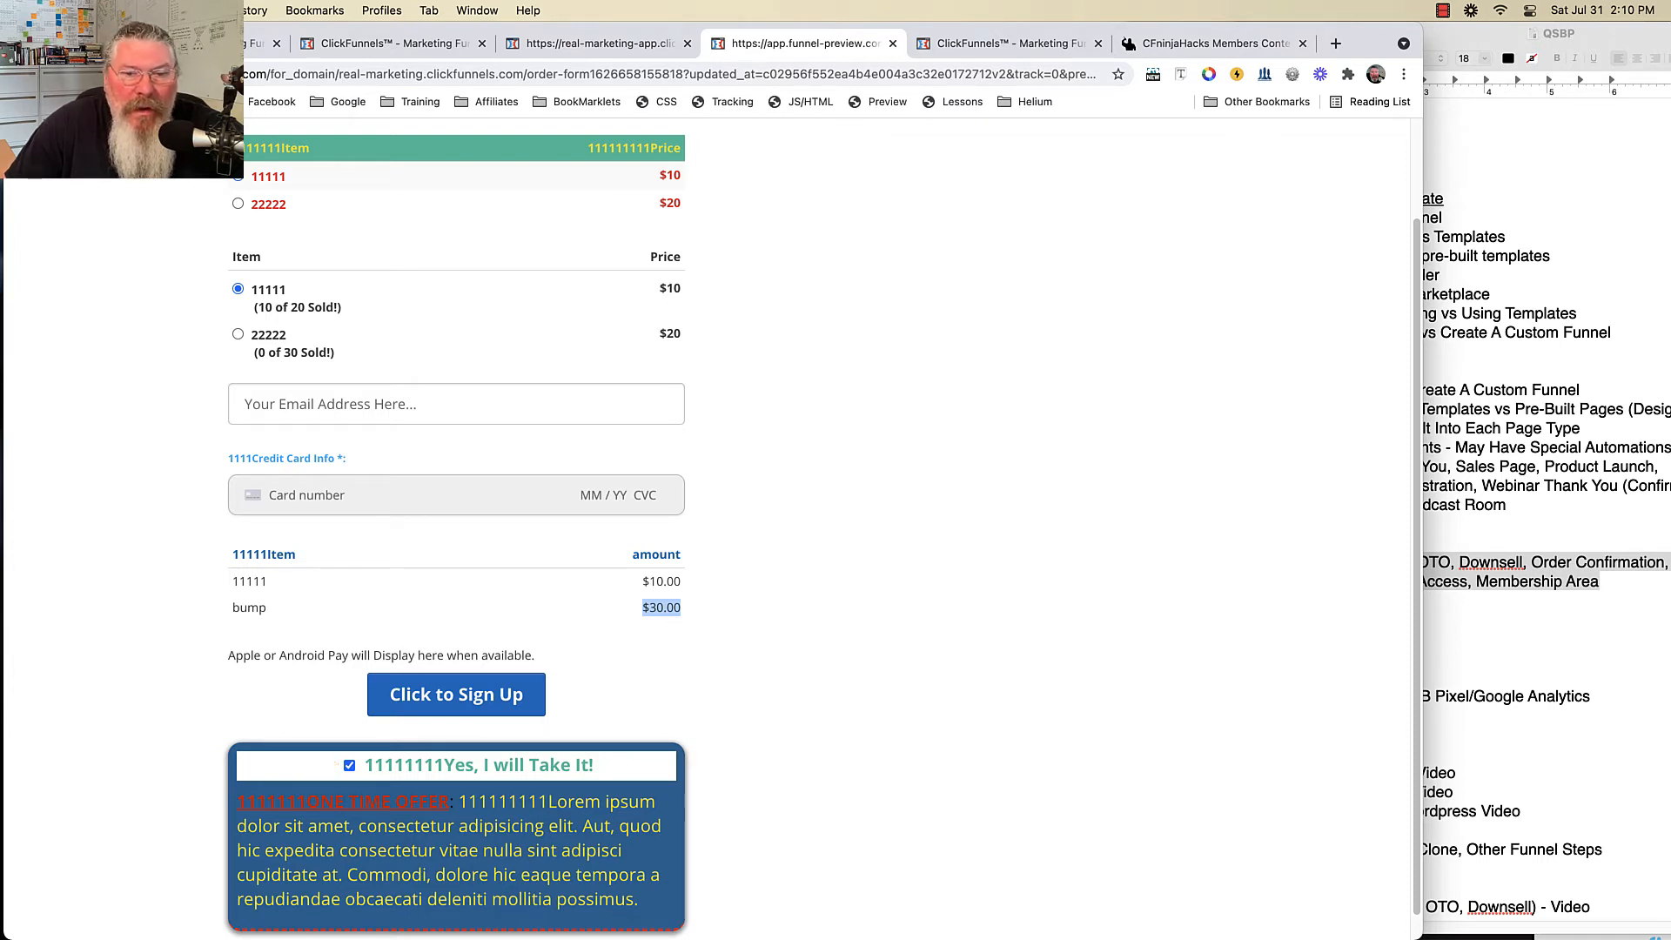
{"action": "scroll", "coordinate": [822, 530], "scroll_direction": "up", "scroll_amount": 3}
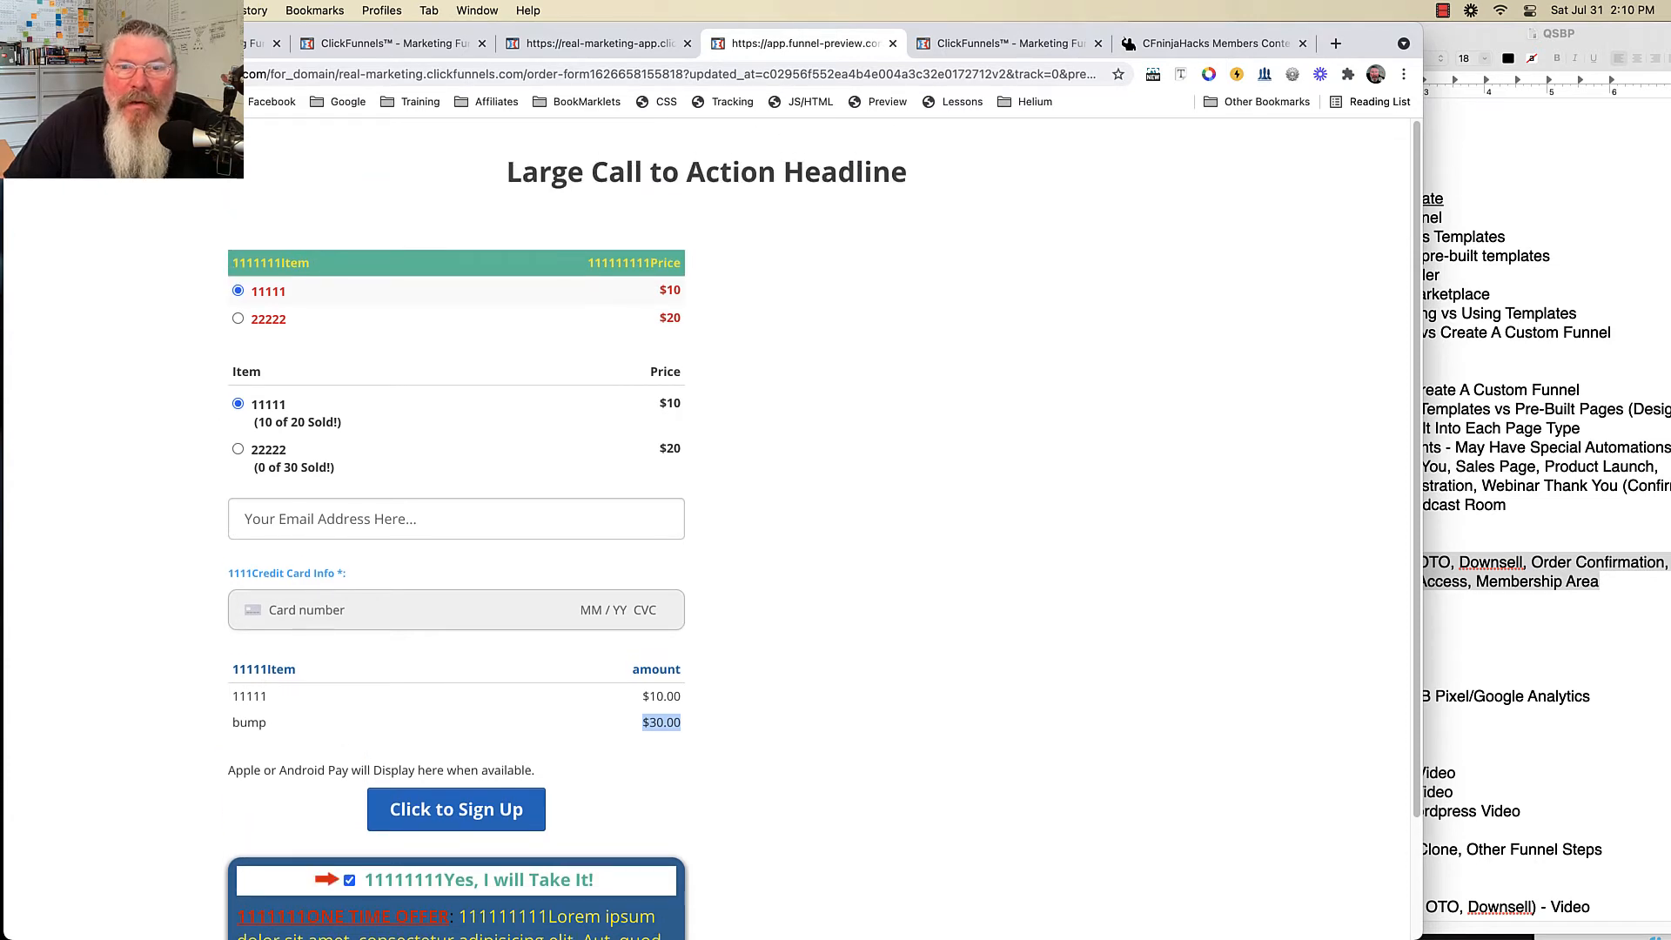
{"action": "key", "text": "ctrl+shift+Tab"}
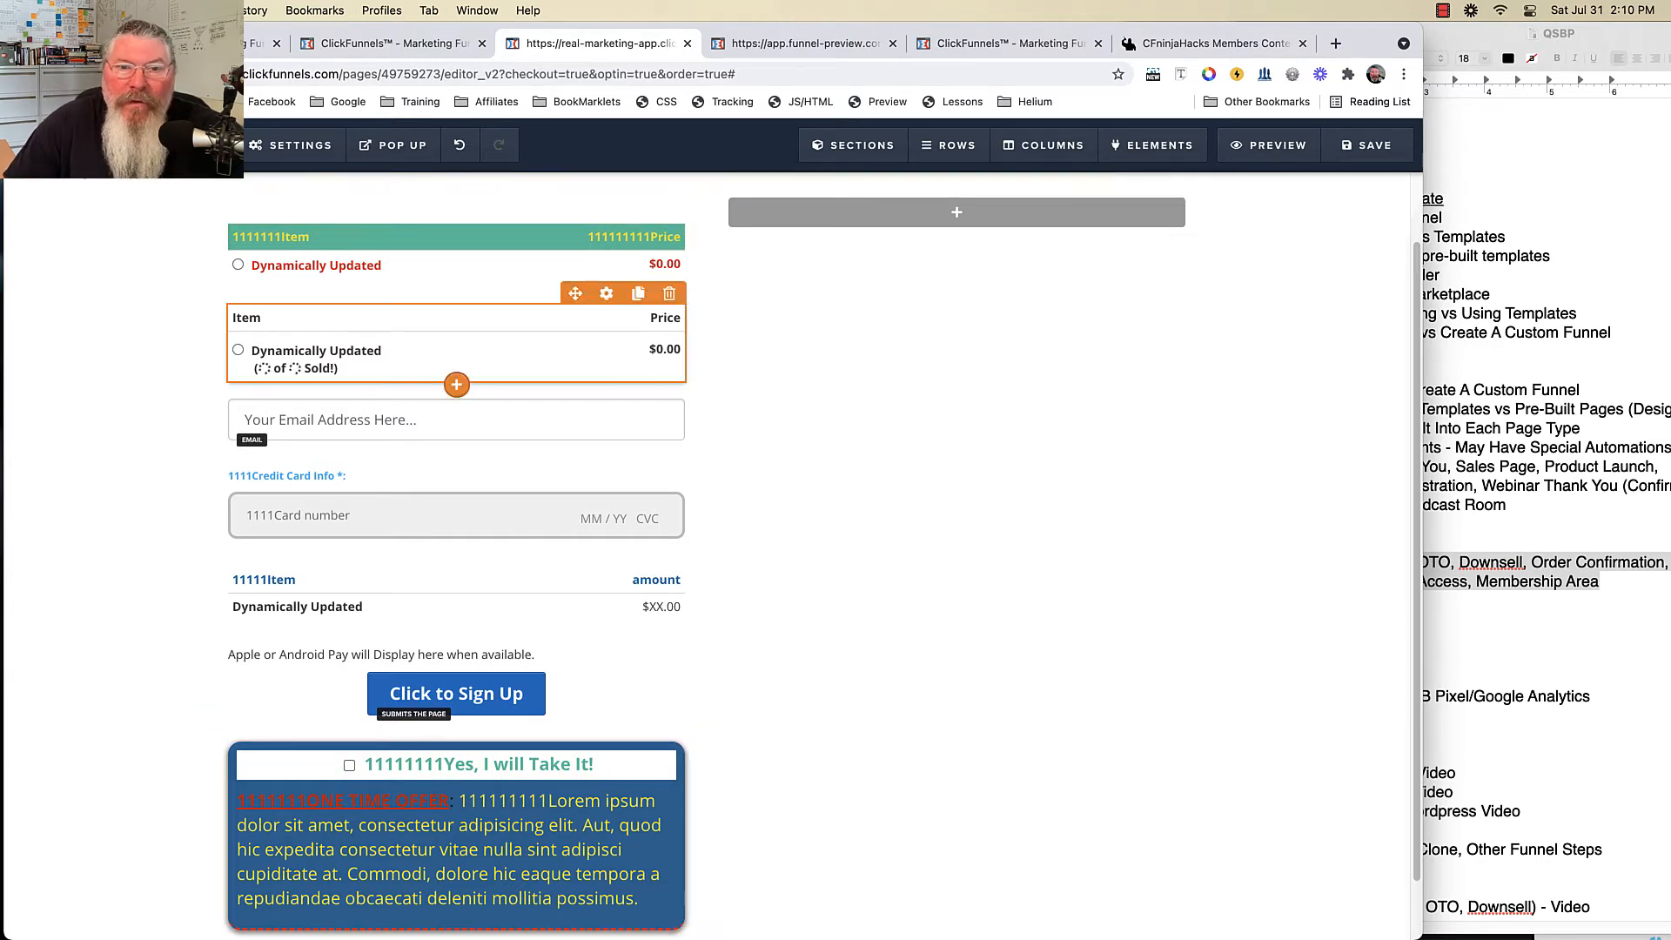
- Place the '2 Step Order w/ Inventory' form from Order Elements into the empty right column
{"action": "left_click", "coordinate": [957, 212]}
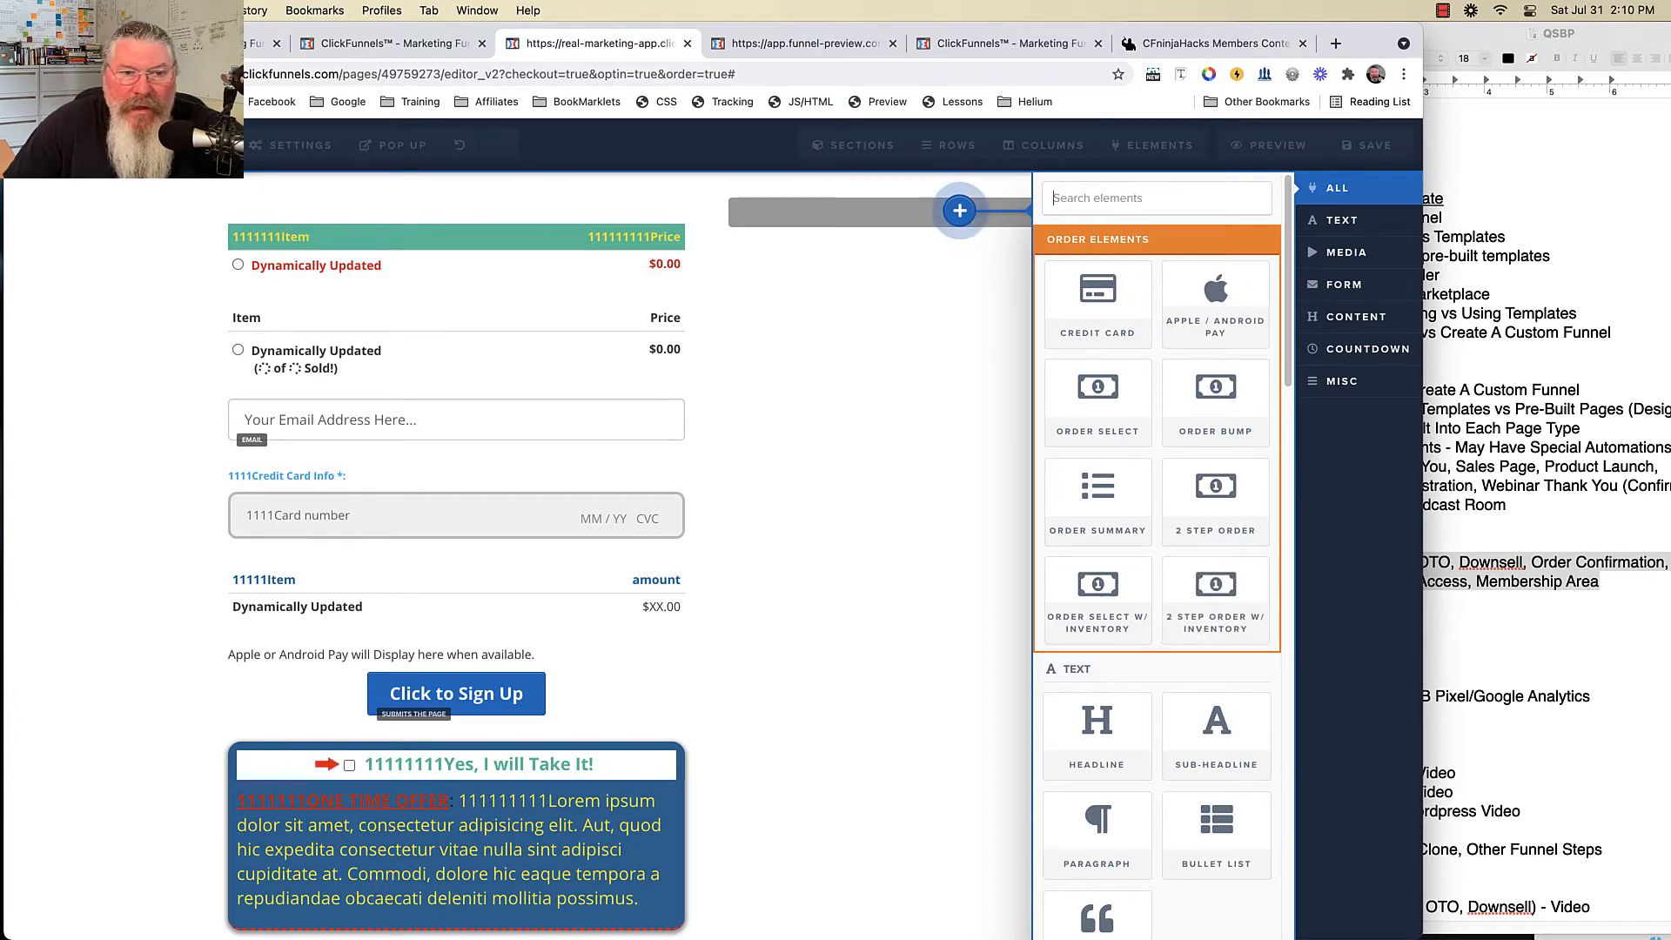
{"action": "left_click_drag", "start_coordinate": [959, 210], "coordinate": [959, 214]}
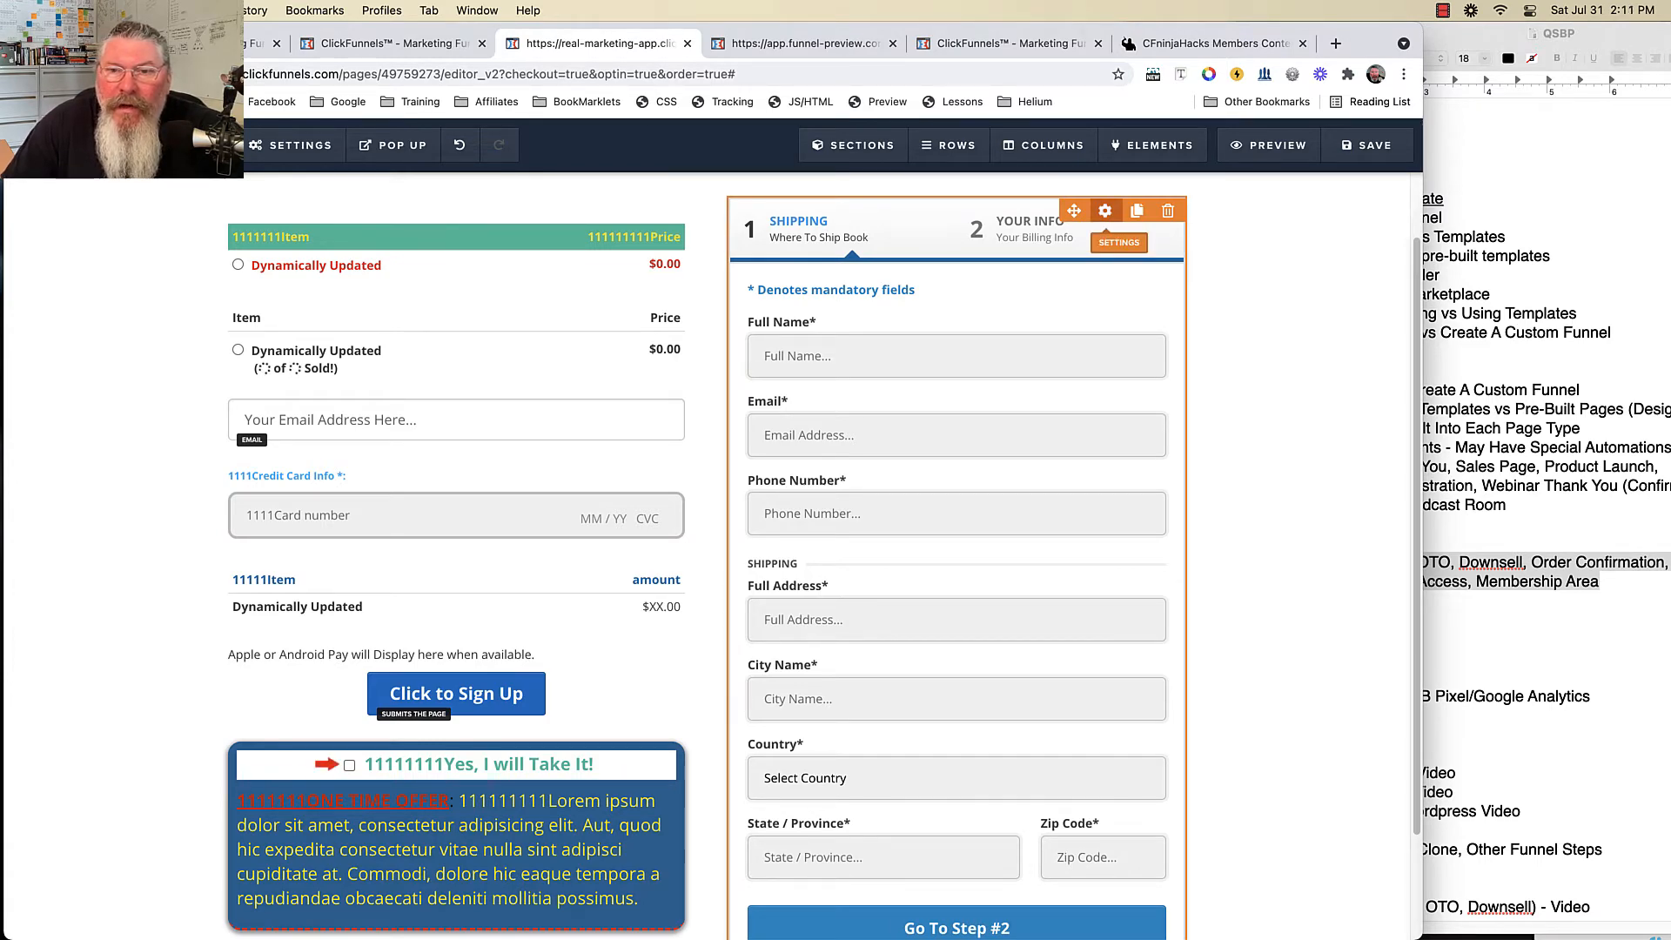
- Open the two-step form's settings, preview Step #2 then Step #1, and reopen the settings
{"action": "left_click", "coordinate": [1105, 212]}
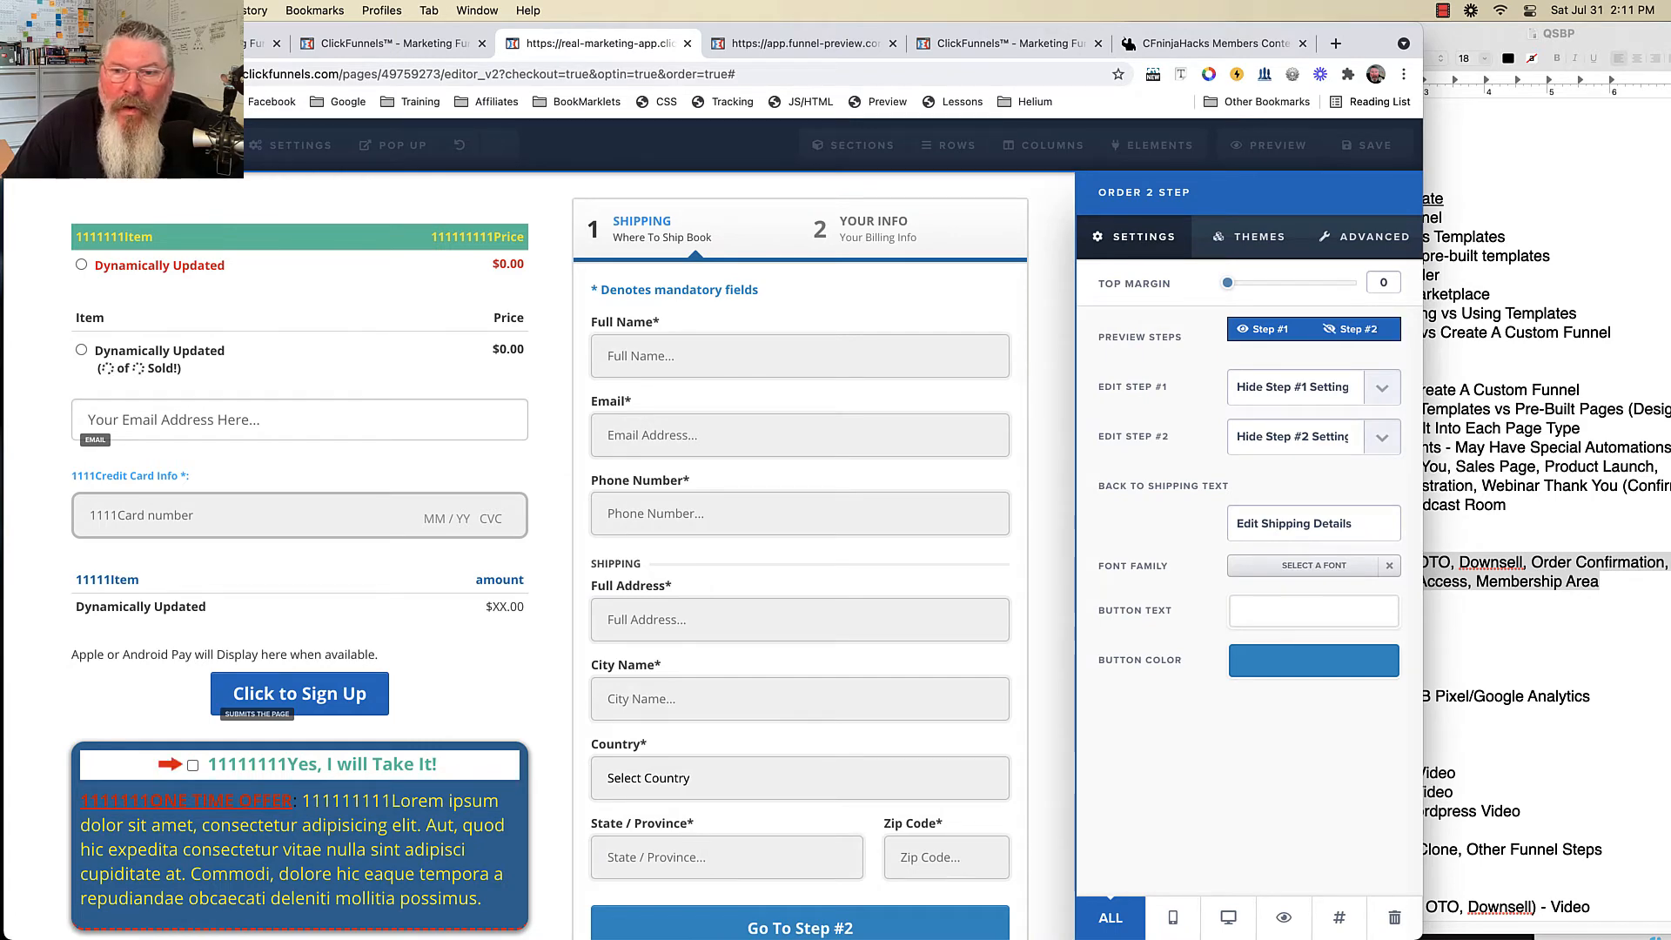
{"action": "left_click", "coordinate": [1357, 329]}
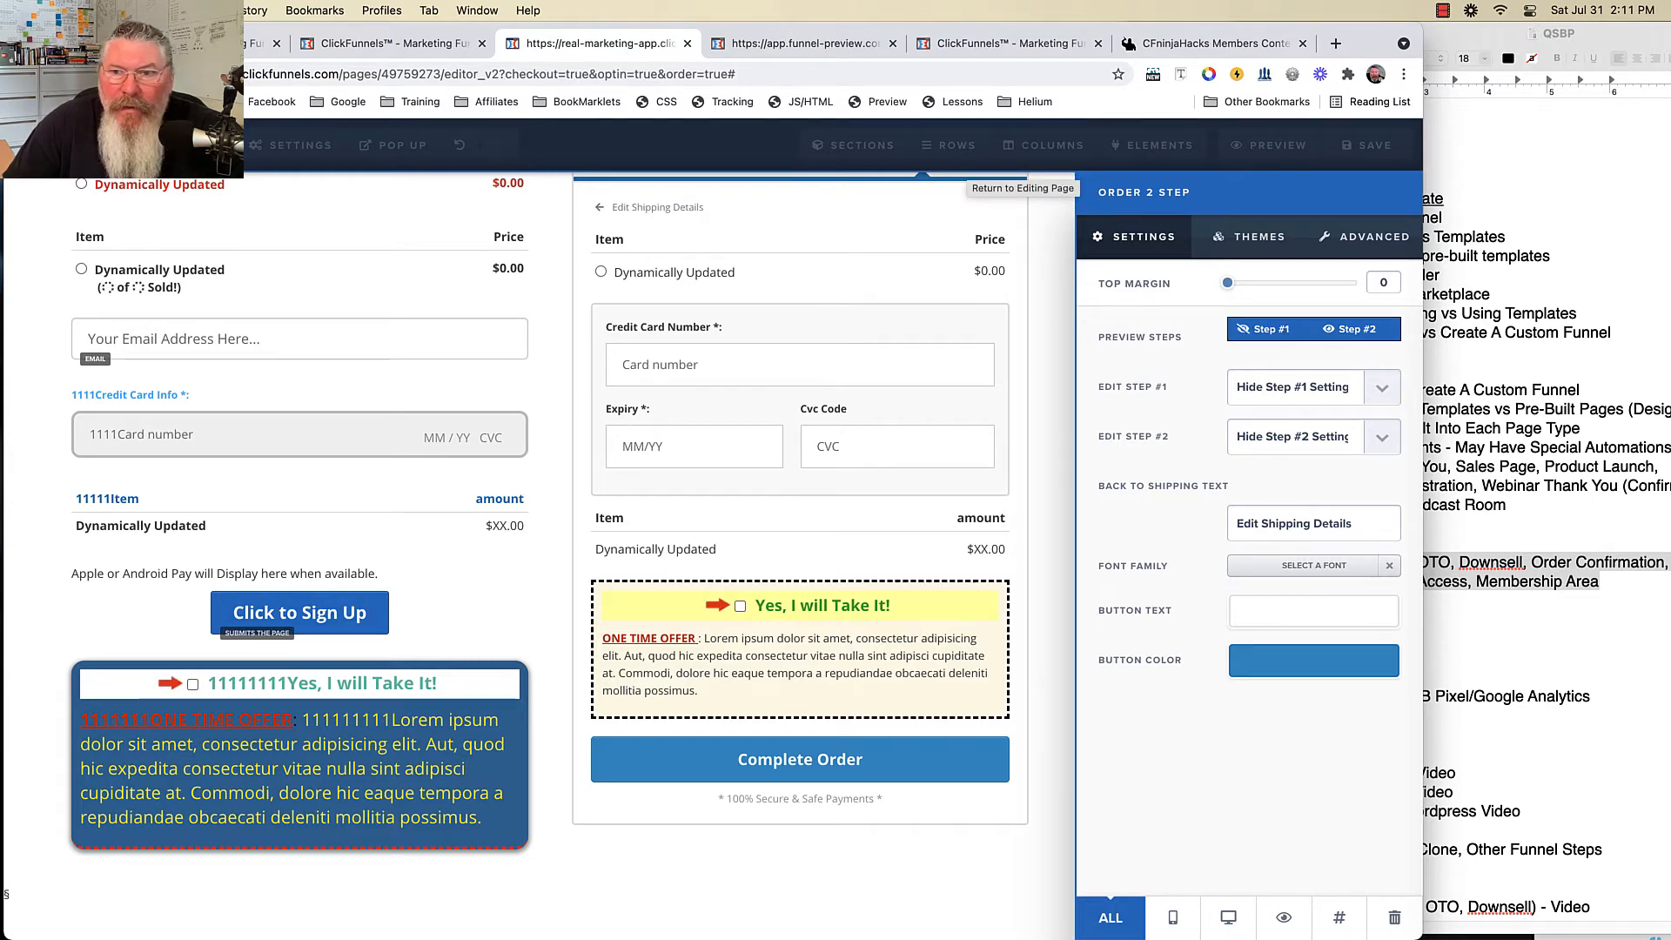
{"action": "left_click", "coordinate": [1269, 329]}
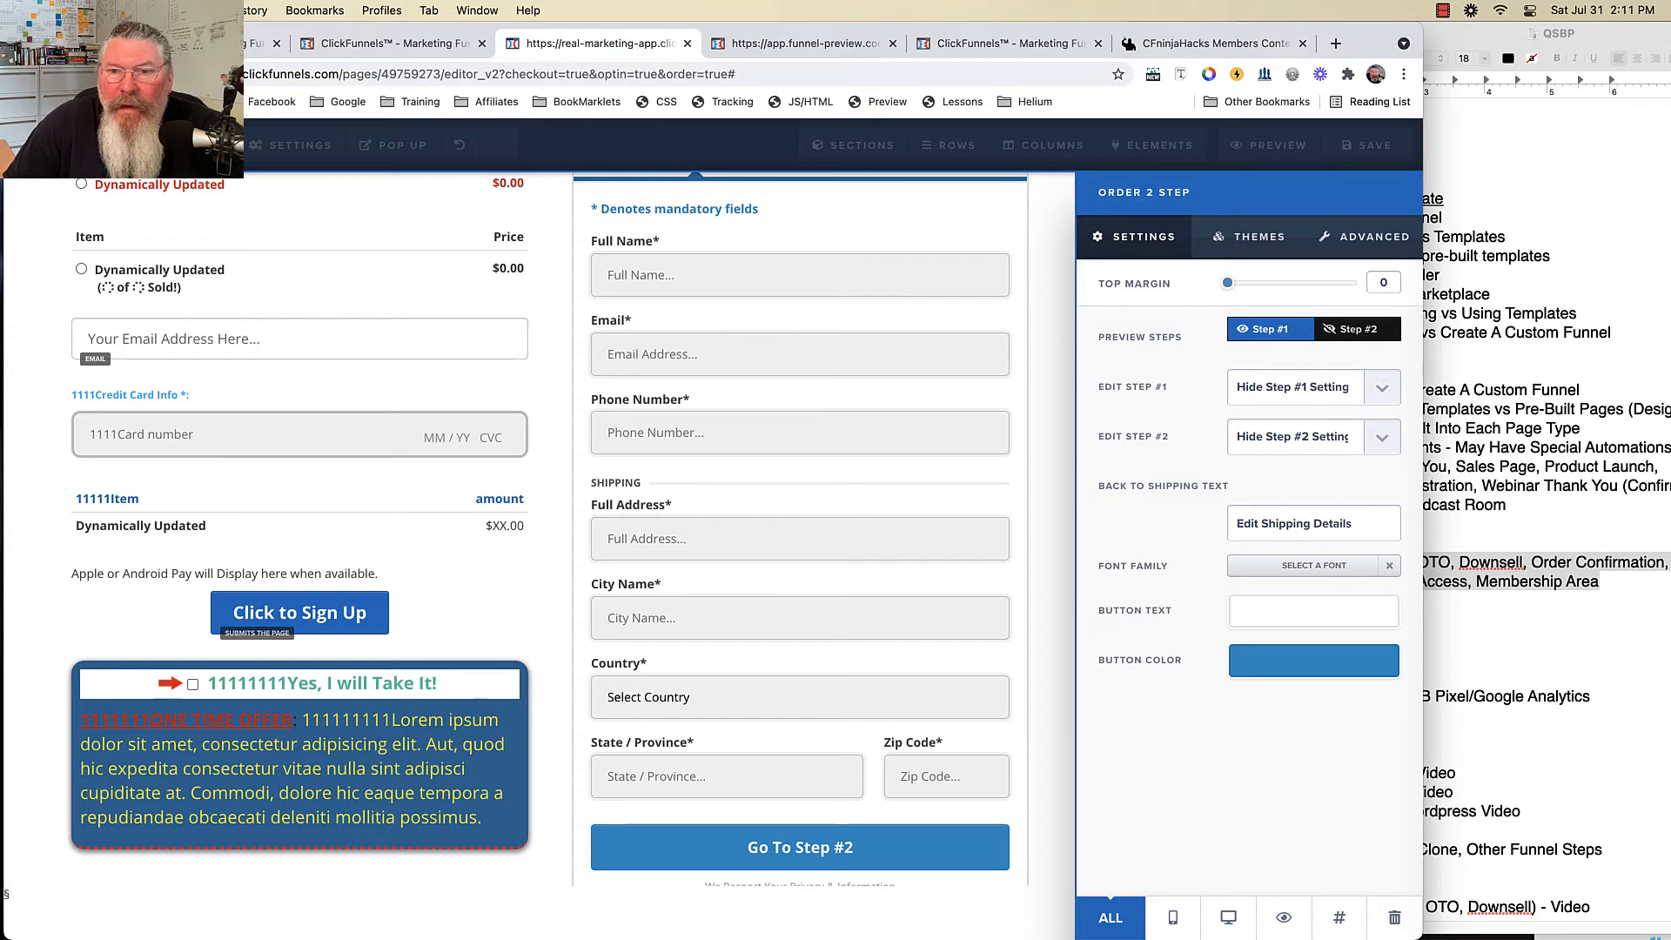
{"action": "left_click", "coordinate": [1048, 339]}
{"action": "scroll", "coordinate": [1044, 339], "scroll_direction": "up", "scroll_amount": 2}
{"action": "left_click", "coordinate": [1105, 238]}
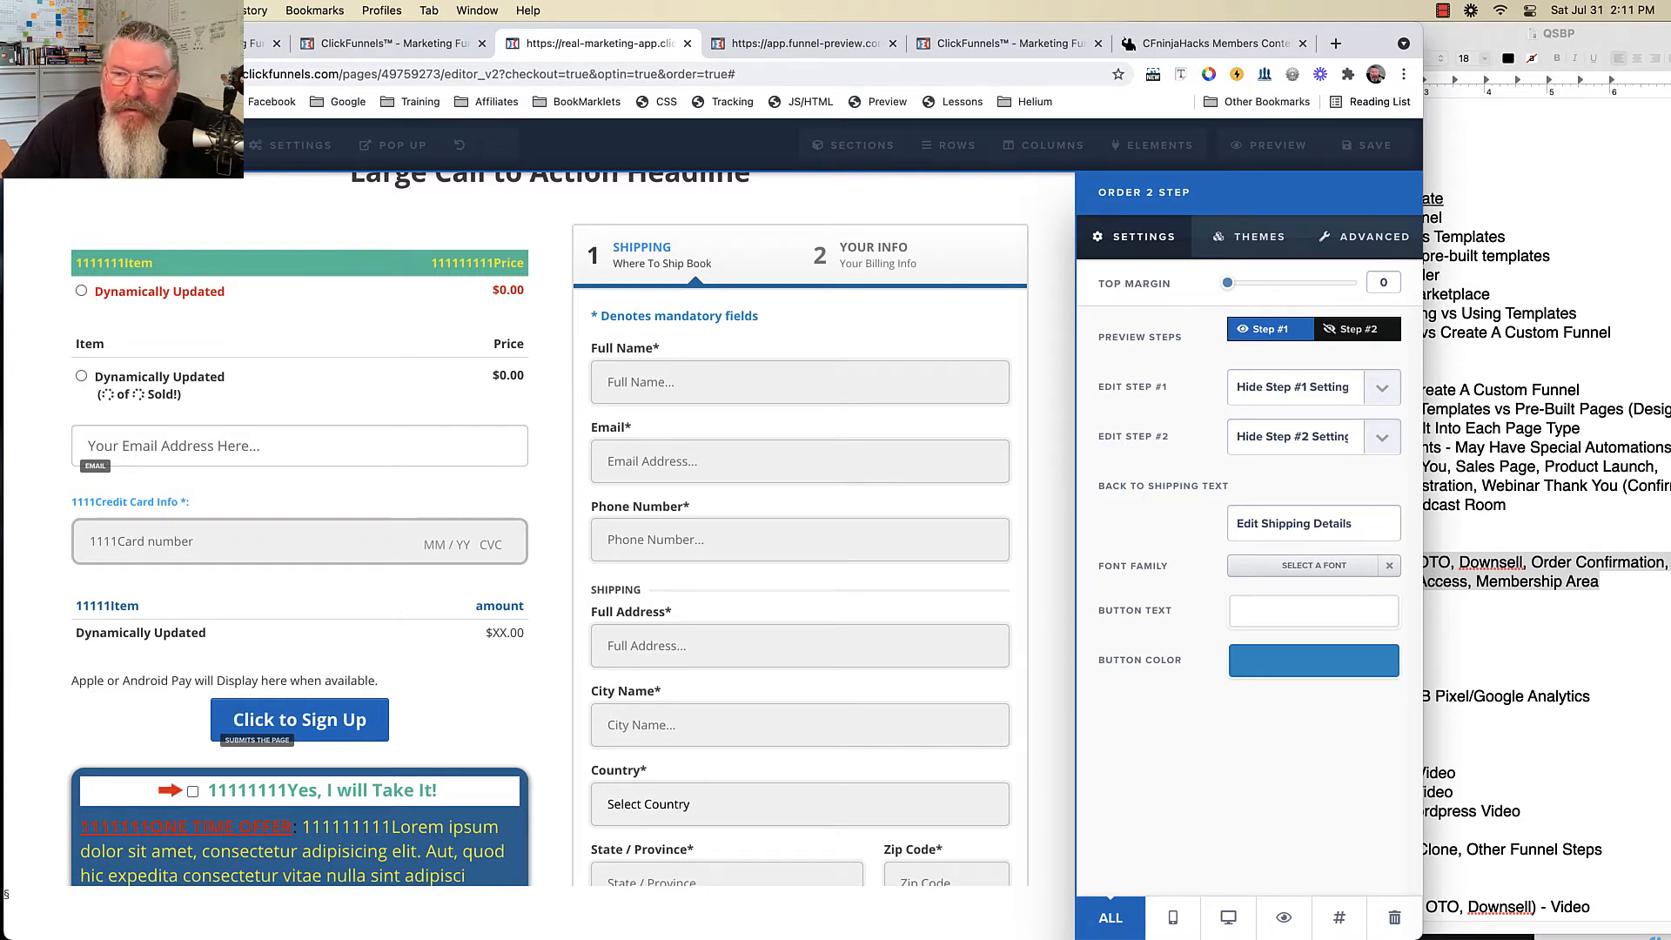
- Show Step #1 settings and prefix the step-1 headline, sub headline and field labels with 1s
{"action": "left_click", "coordinate": [1295, 387]}
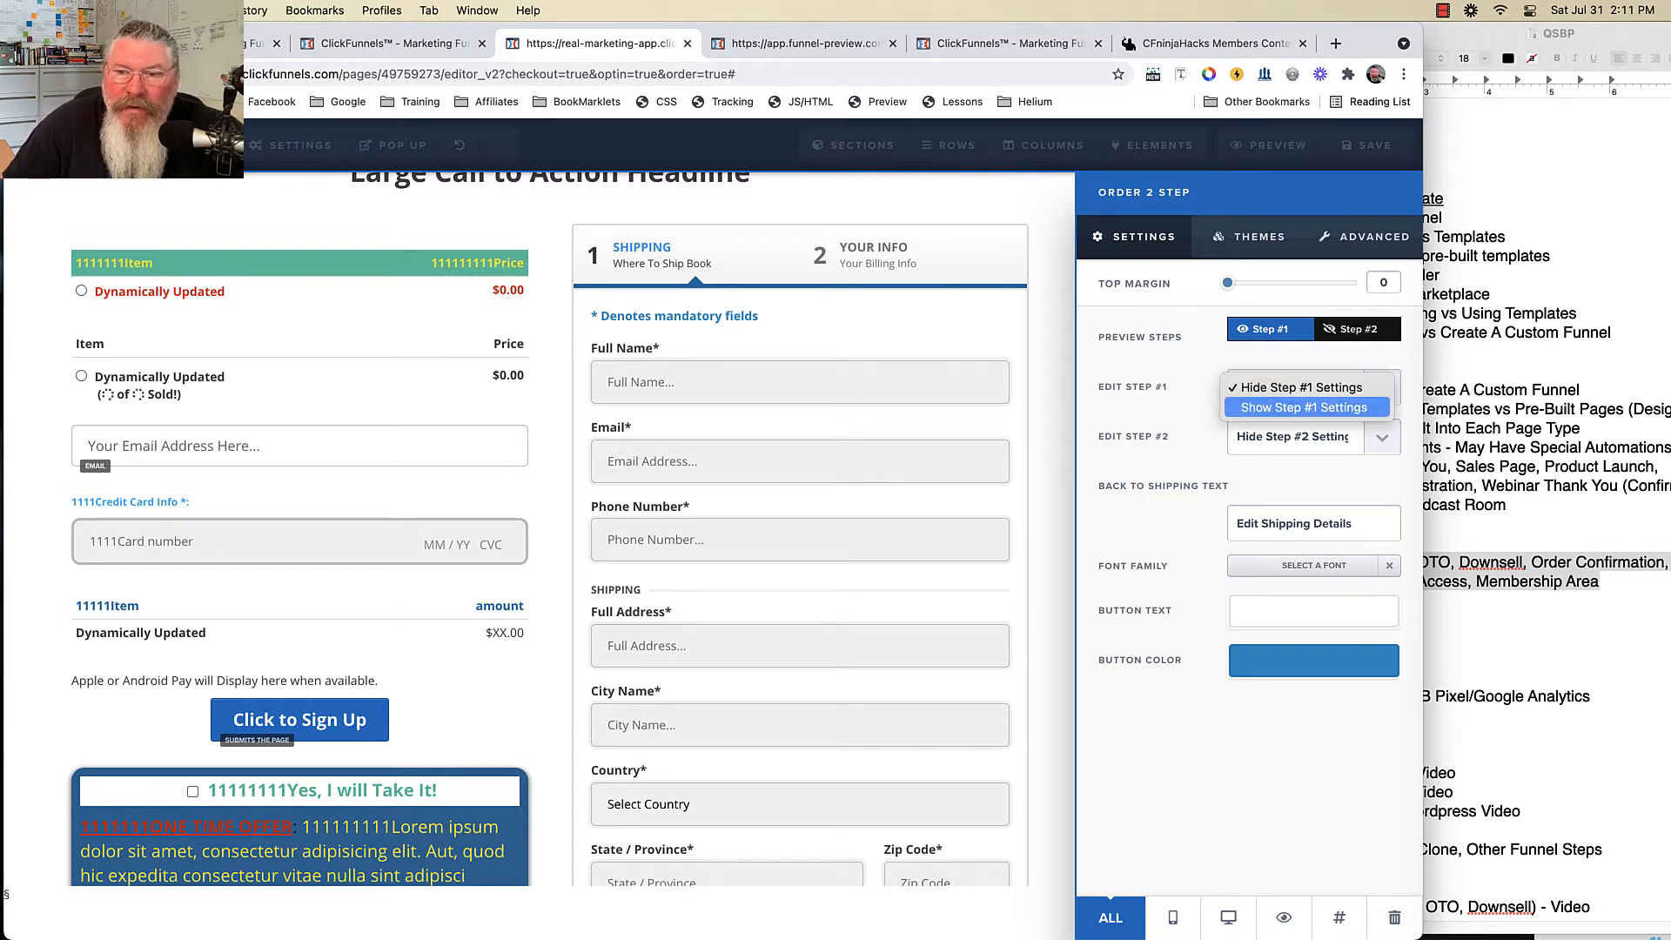
{"action": "left_click", "coordinate": [1303, 407]}
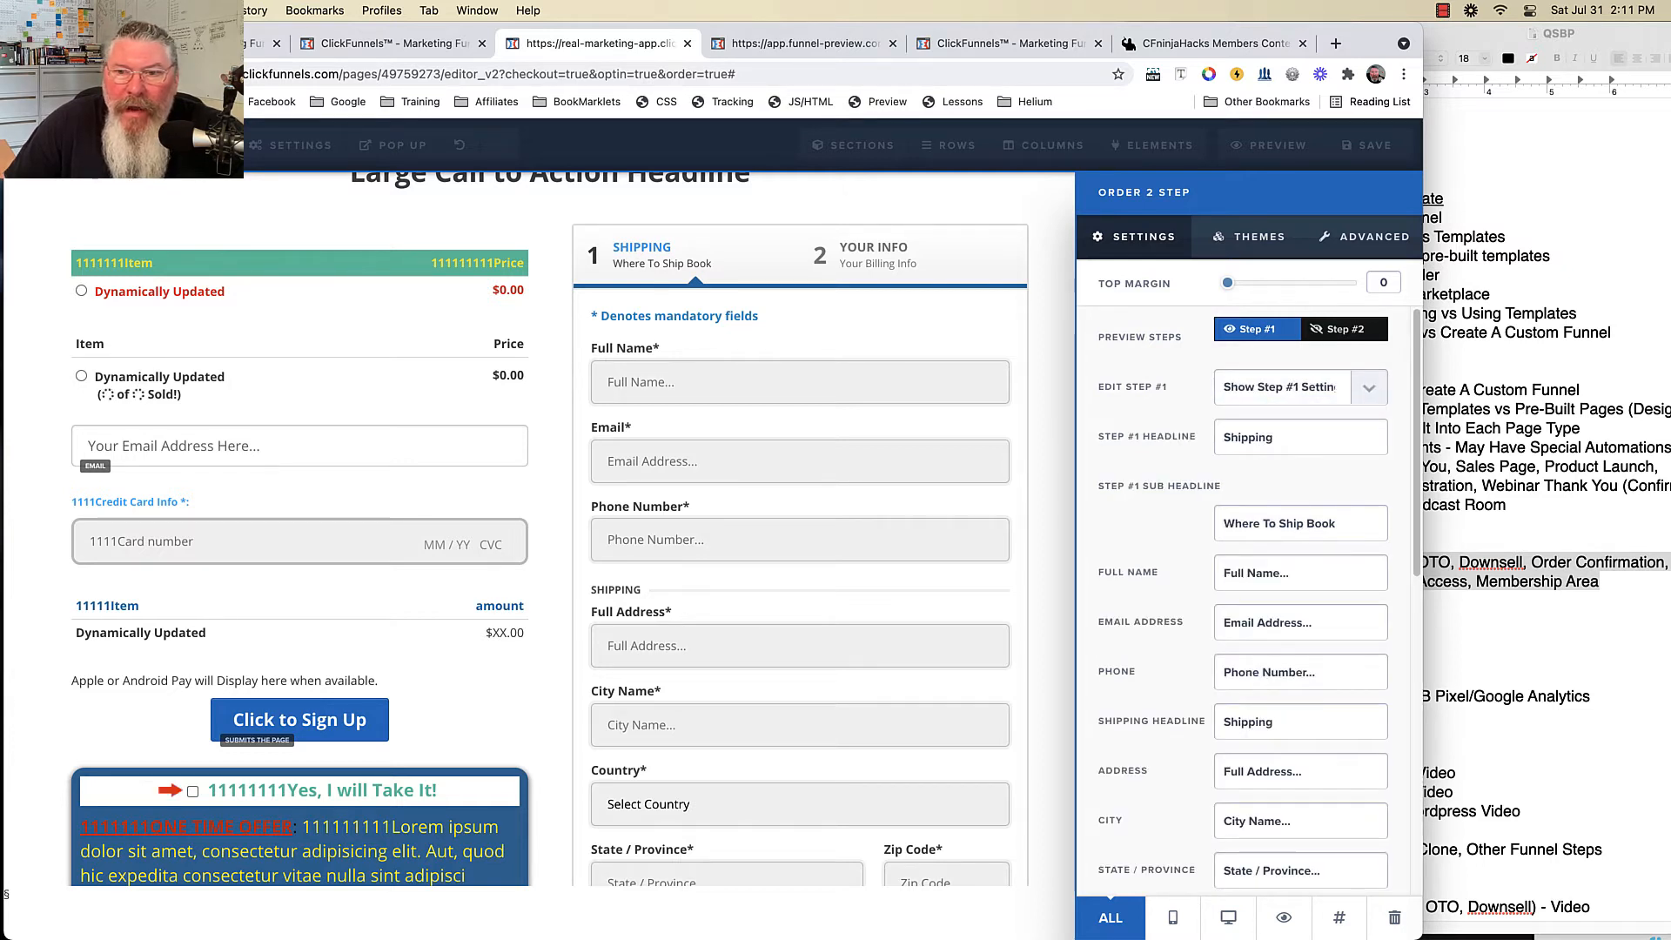
{"action": "type", "text": "111111"}
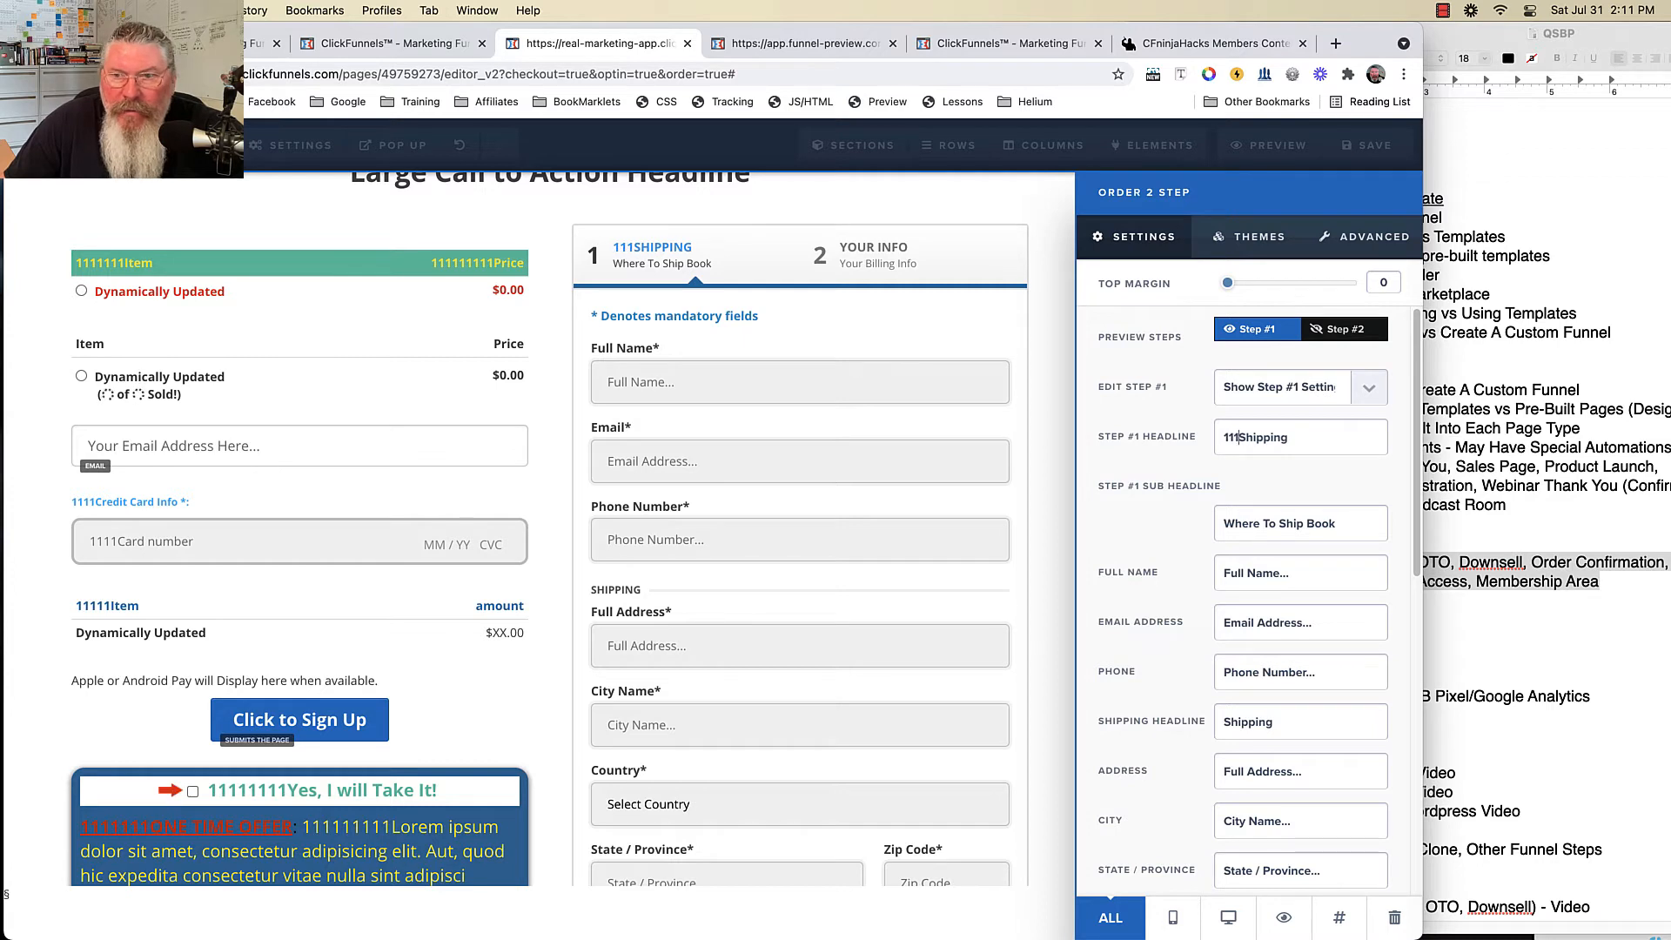
{"action": "left_click", "coordinate": [1224, 523]}
{"action": "type", "text": "1111111"}
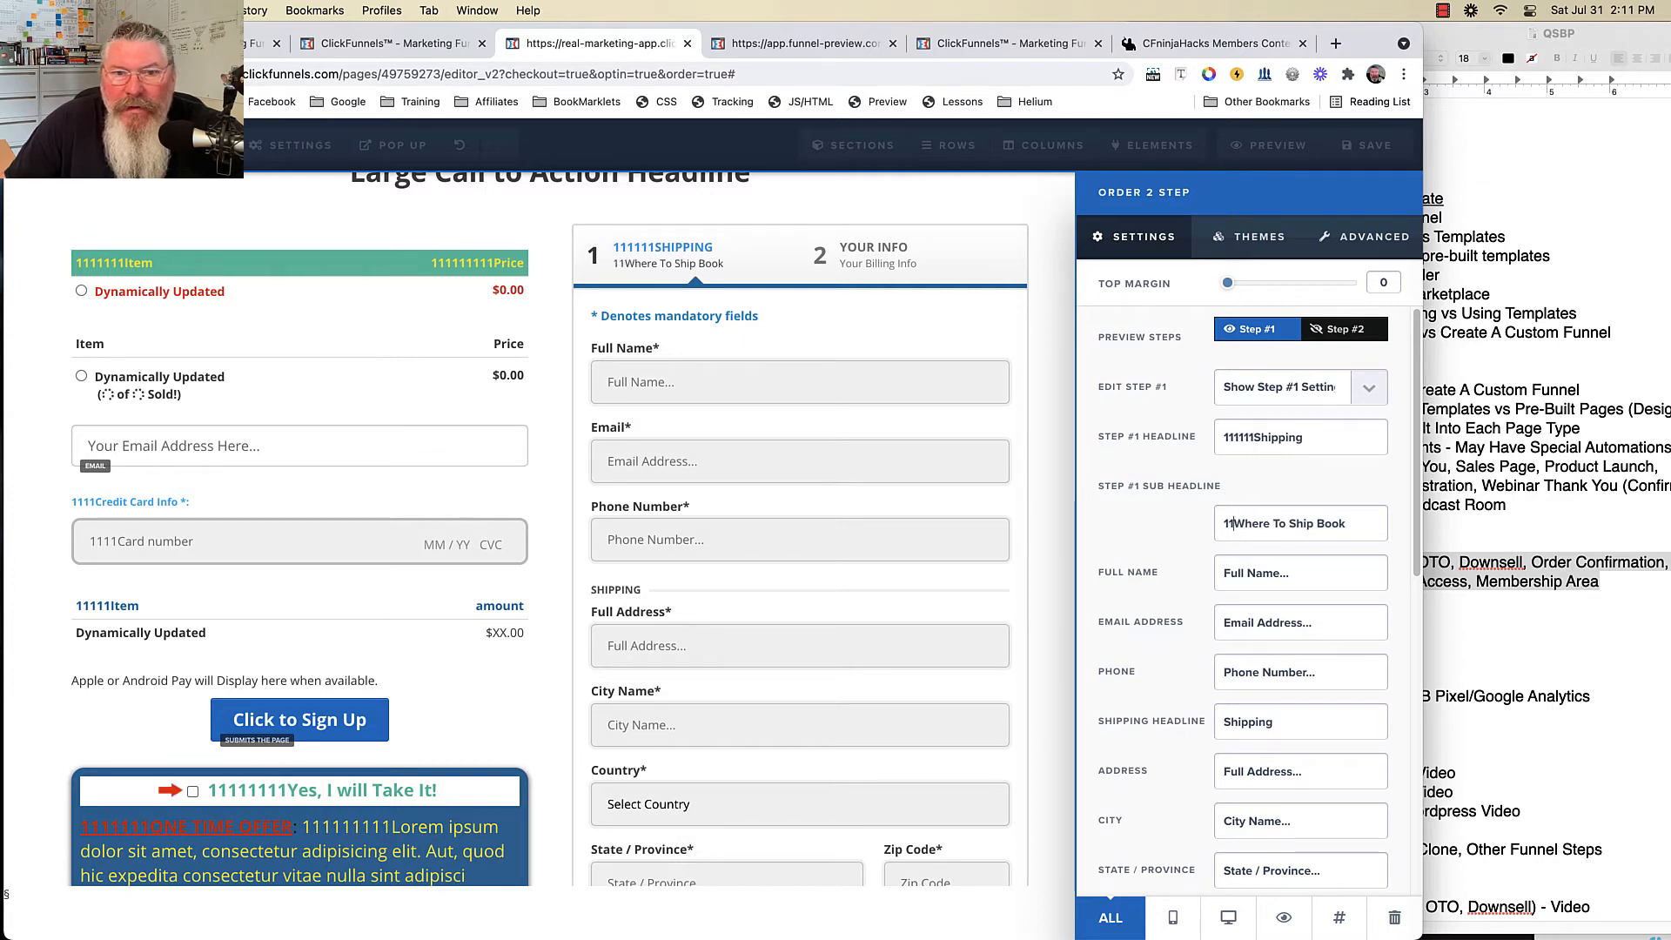
{"action": "type", "text": "11111"}
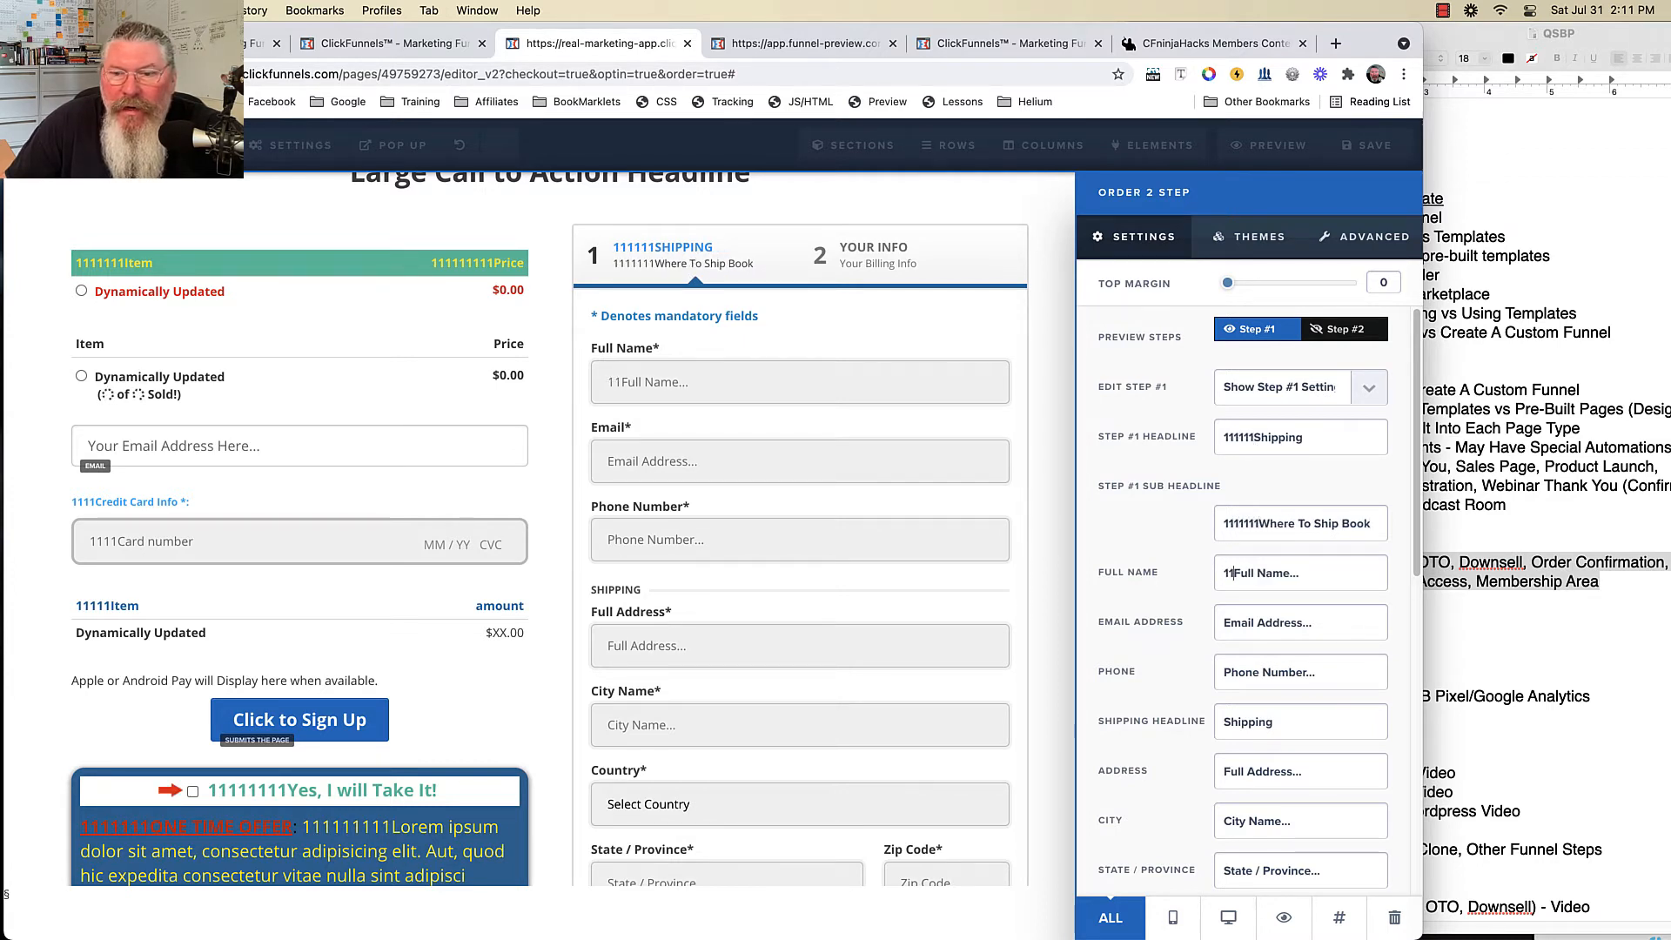
{"action": "type", "text": "111111"}
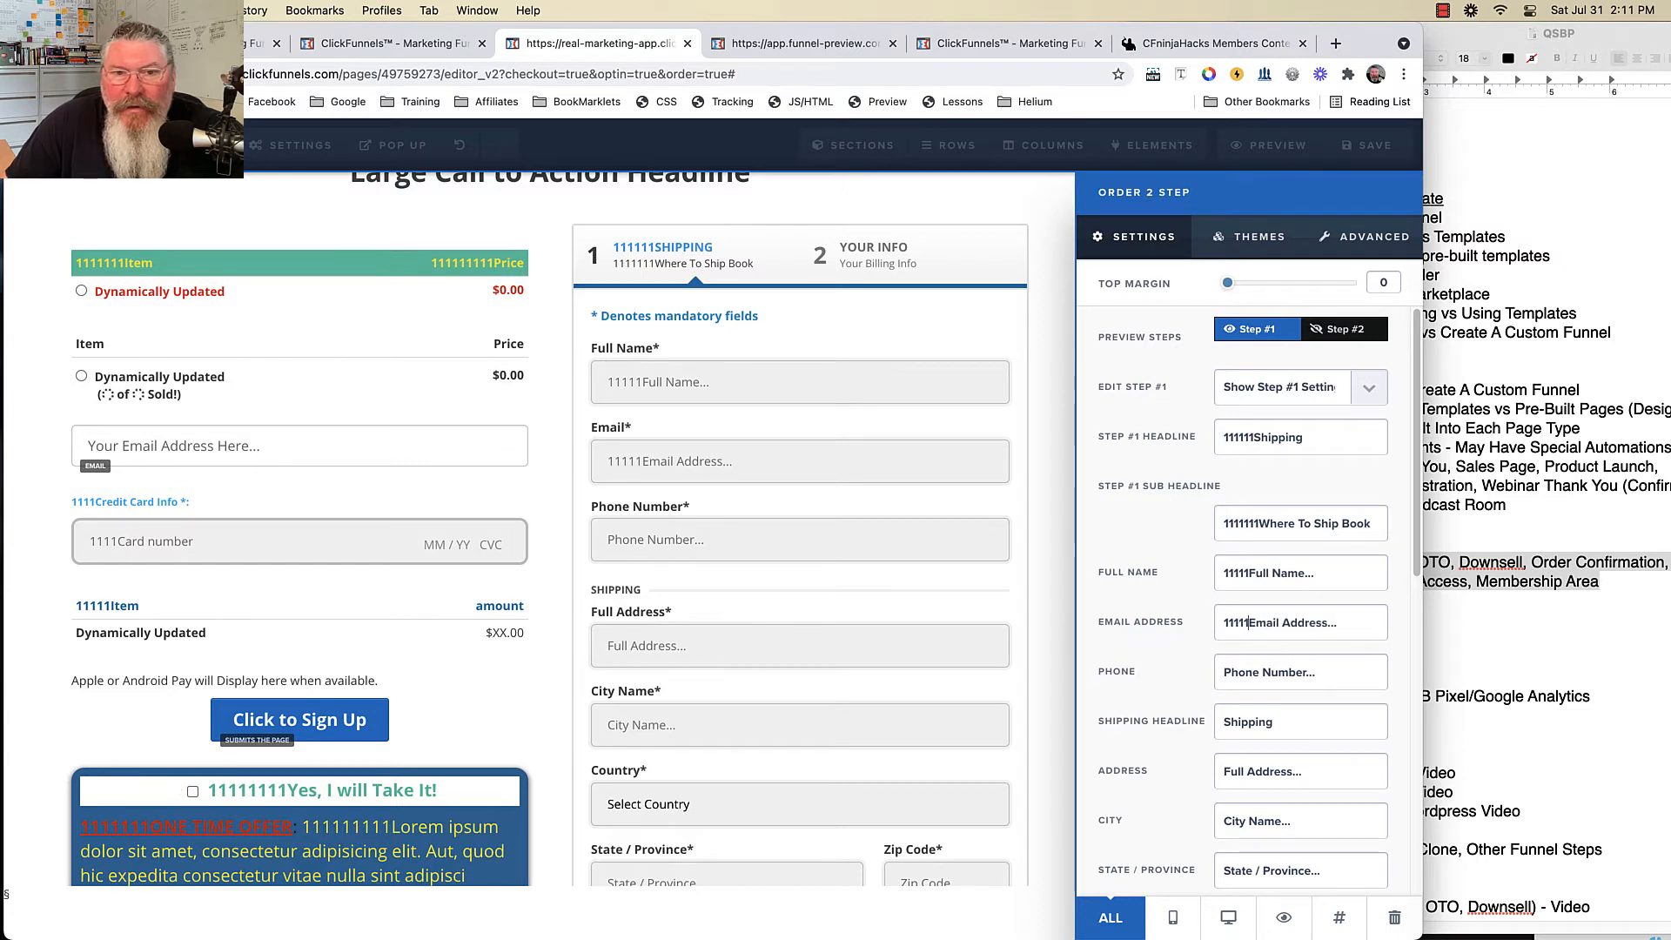
{"action": "key", "text": "Tab"}
{"action": "type", "text": "111111"}
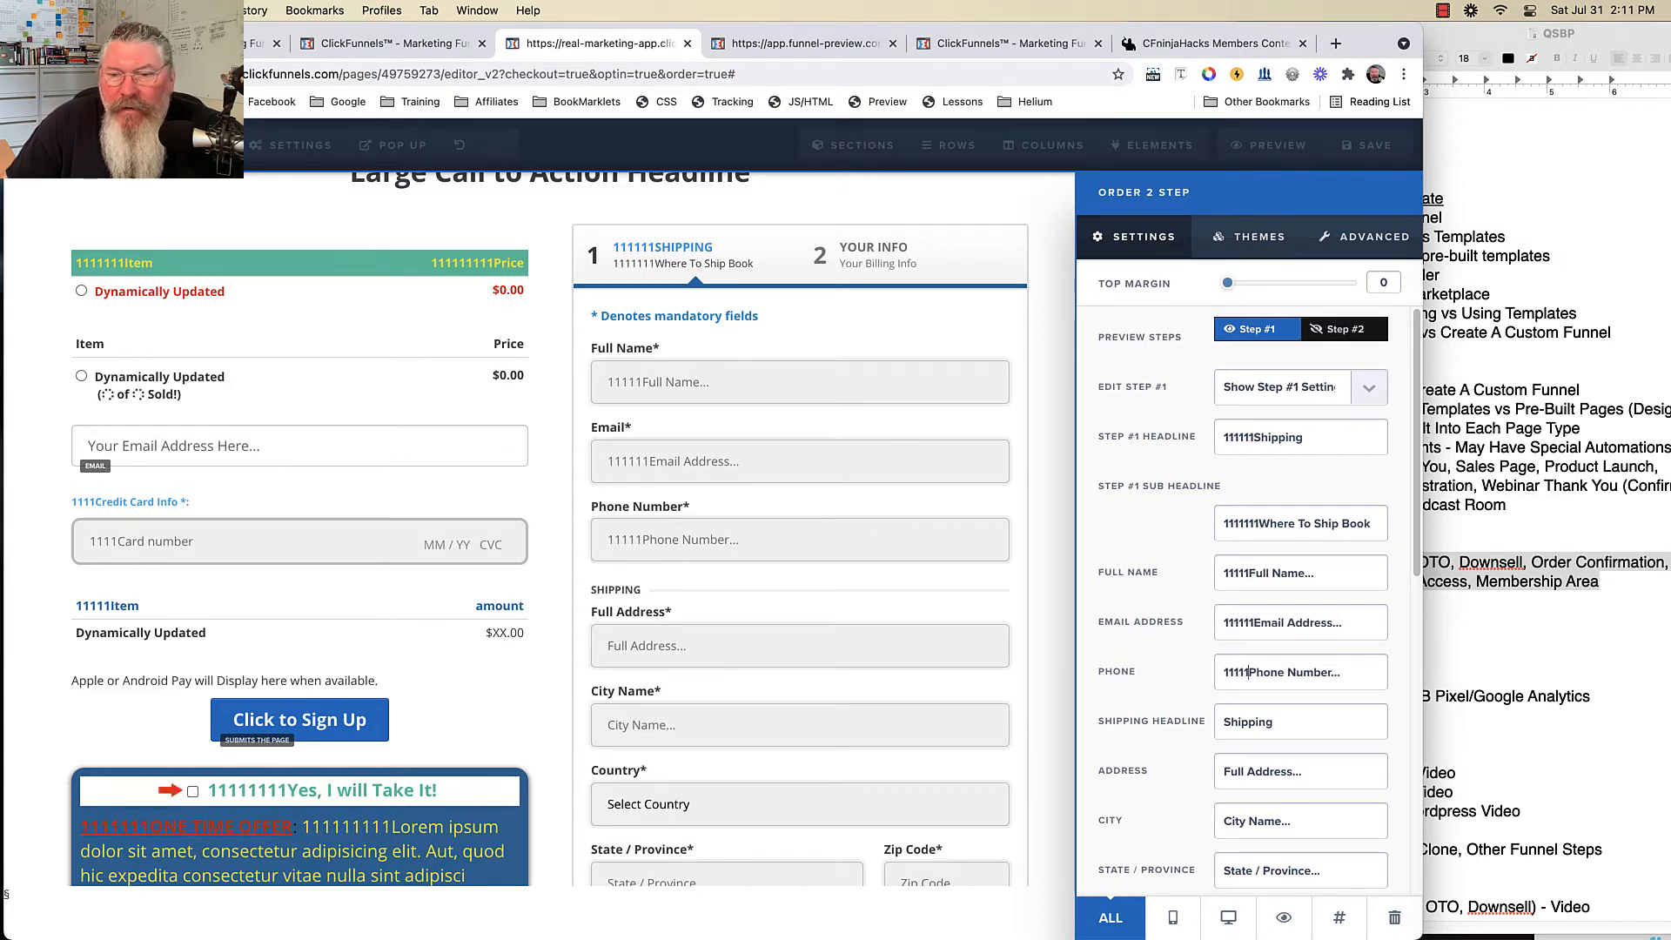
{"action": "key", "text": "Tab"}
{"action": "type", "text": "11111"}
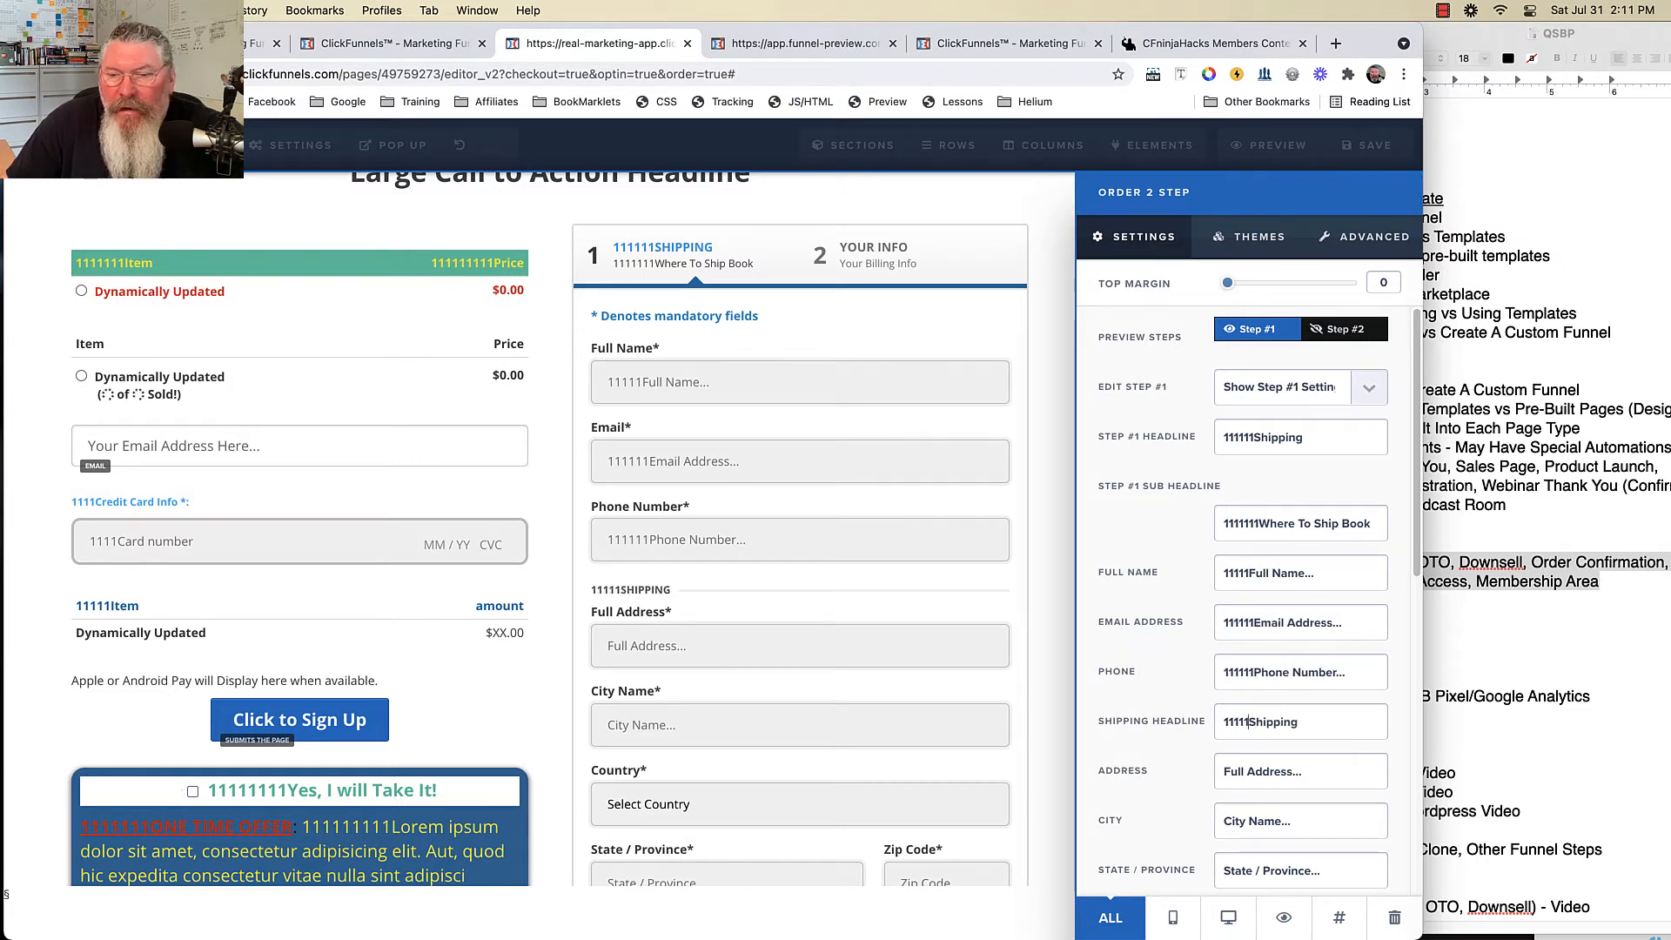
{"action": "key", "text": "Tab"}
{"action": "type", "text": "111"}
{"action": "type", "text": "1"}
- Prefix the step-1 button text and footer text with 2s
{"action": "scroll", "coordinate": [1245, 601], "scroll_direction": "down", "scroll_amount": 5}
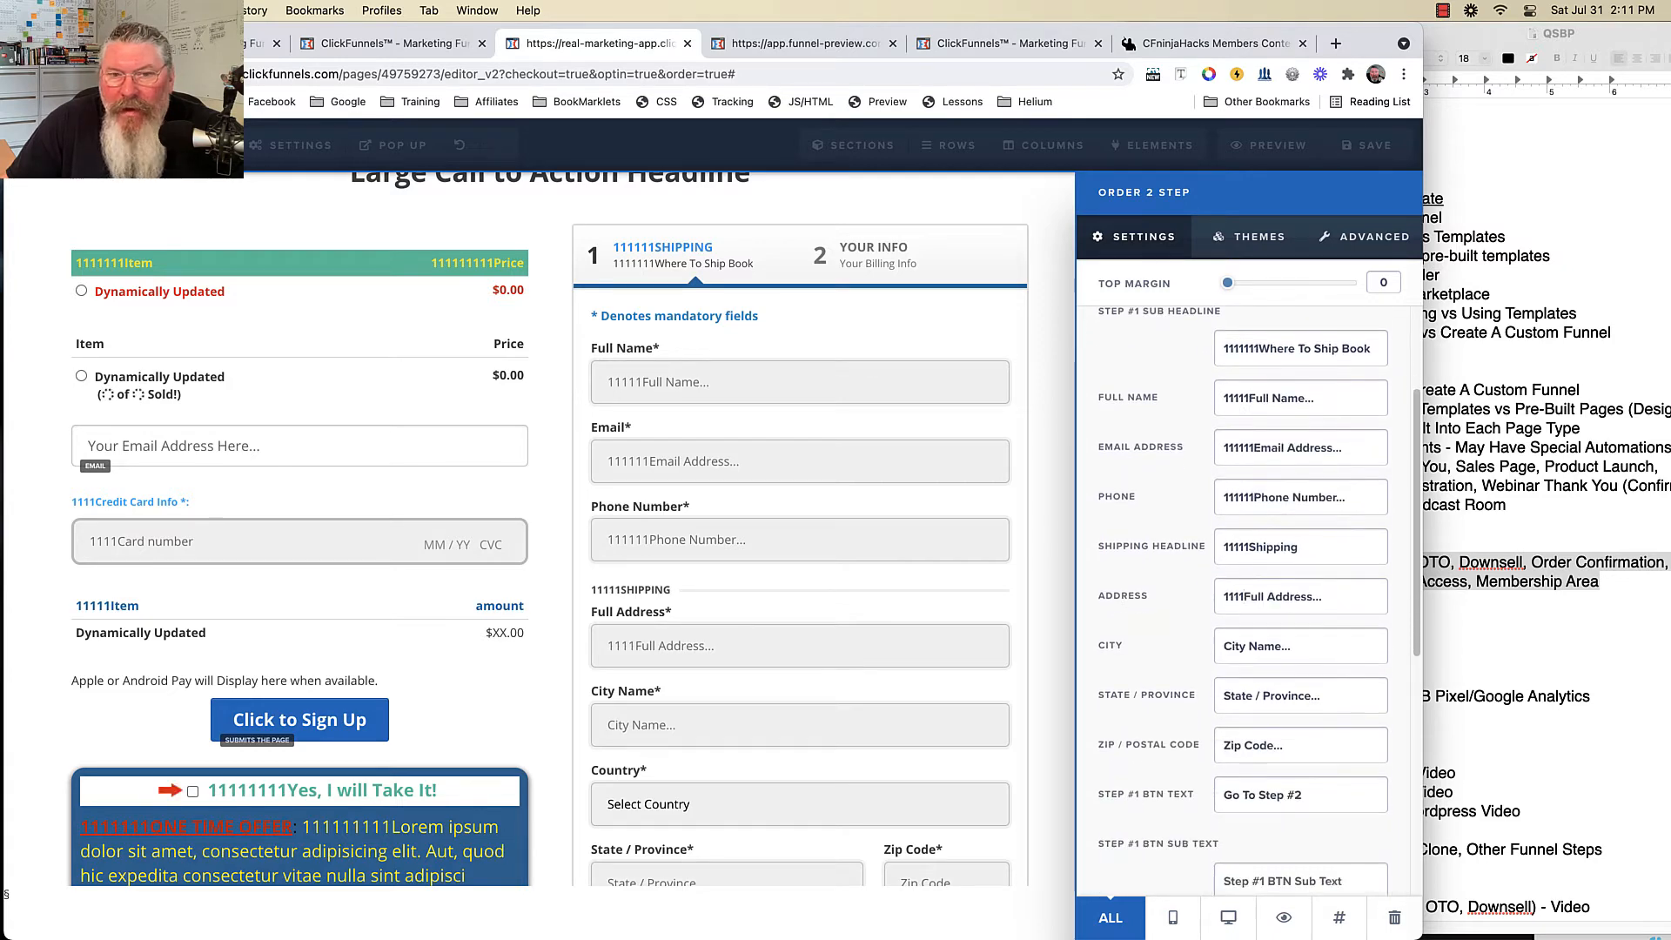
{"action": "scroll", "coordinate": [1244, 600], "scroll_direction": "down", "scroll_amount": 7}
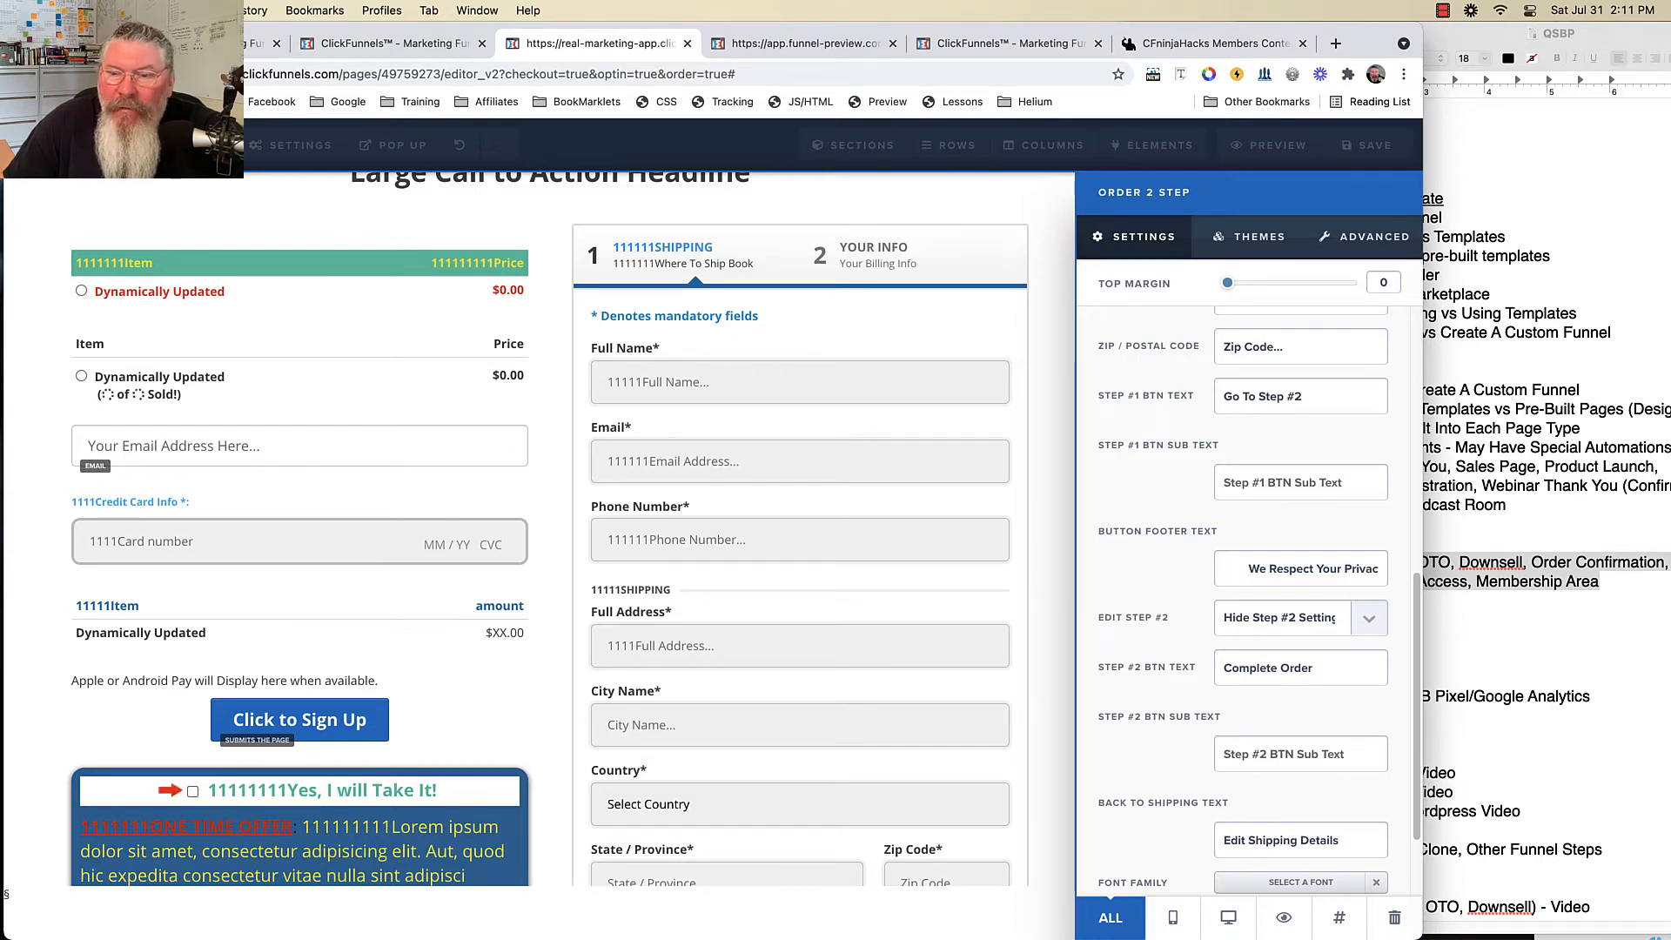
{"action": "type", "text": "22"}
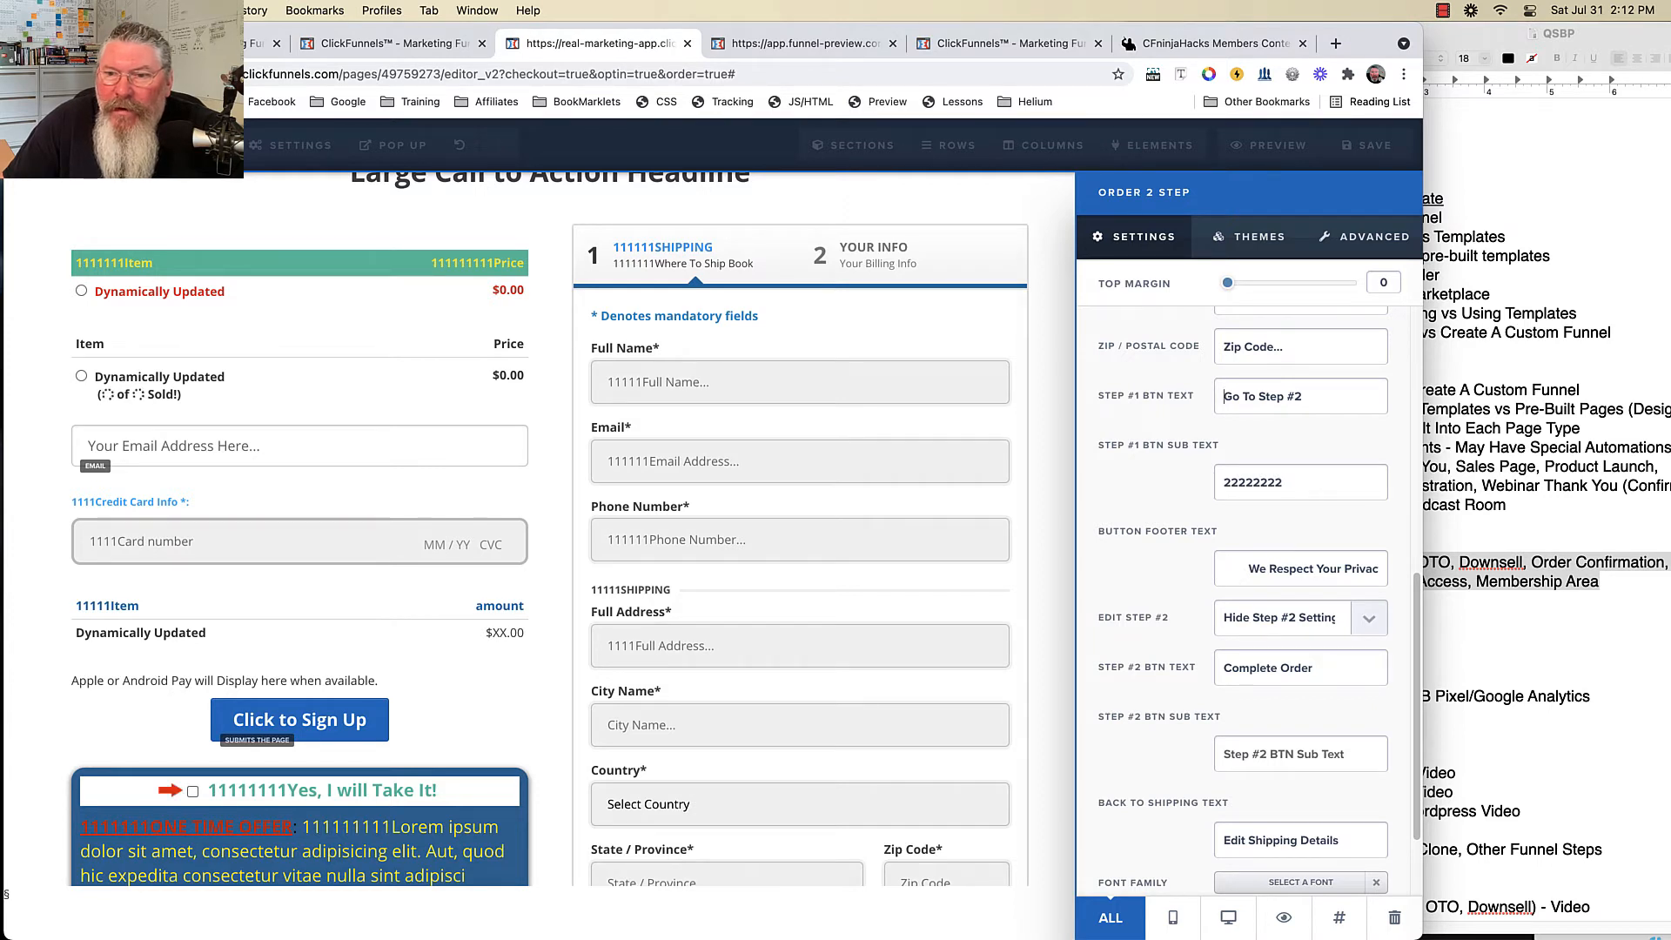
{"action": "type", "text": "2222222222"}
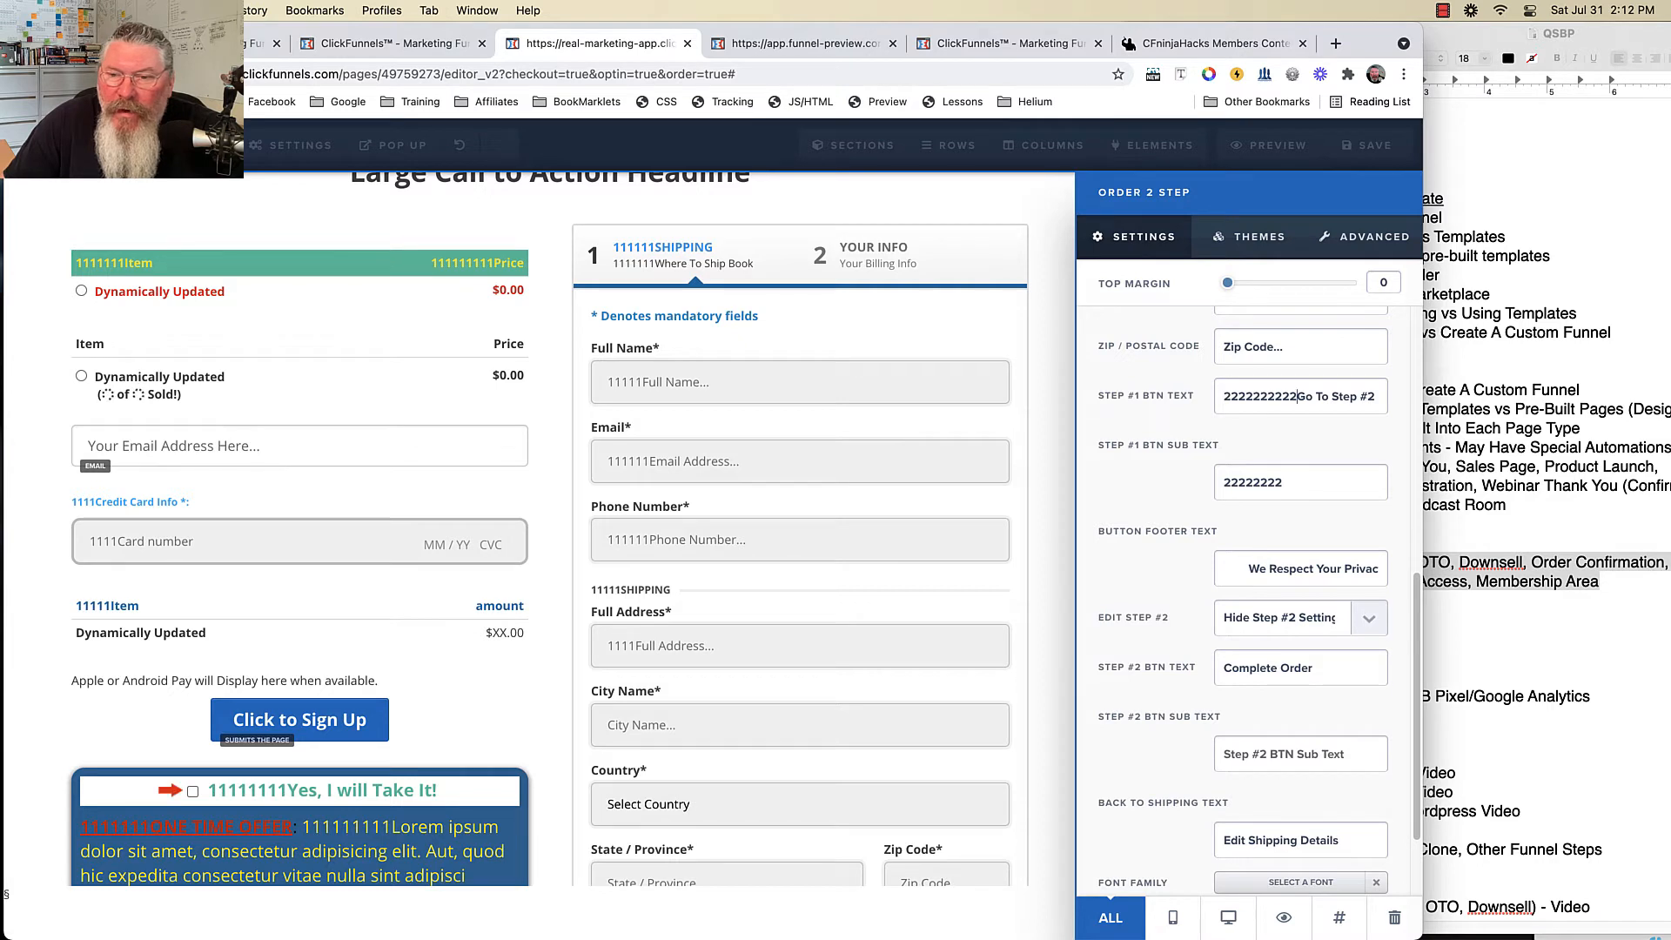
{"action": "left_click", "coordinate": [1225, 569]}
{"action": "type", "text": "2222222    "}
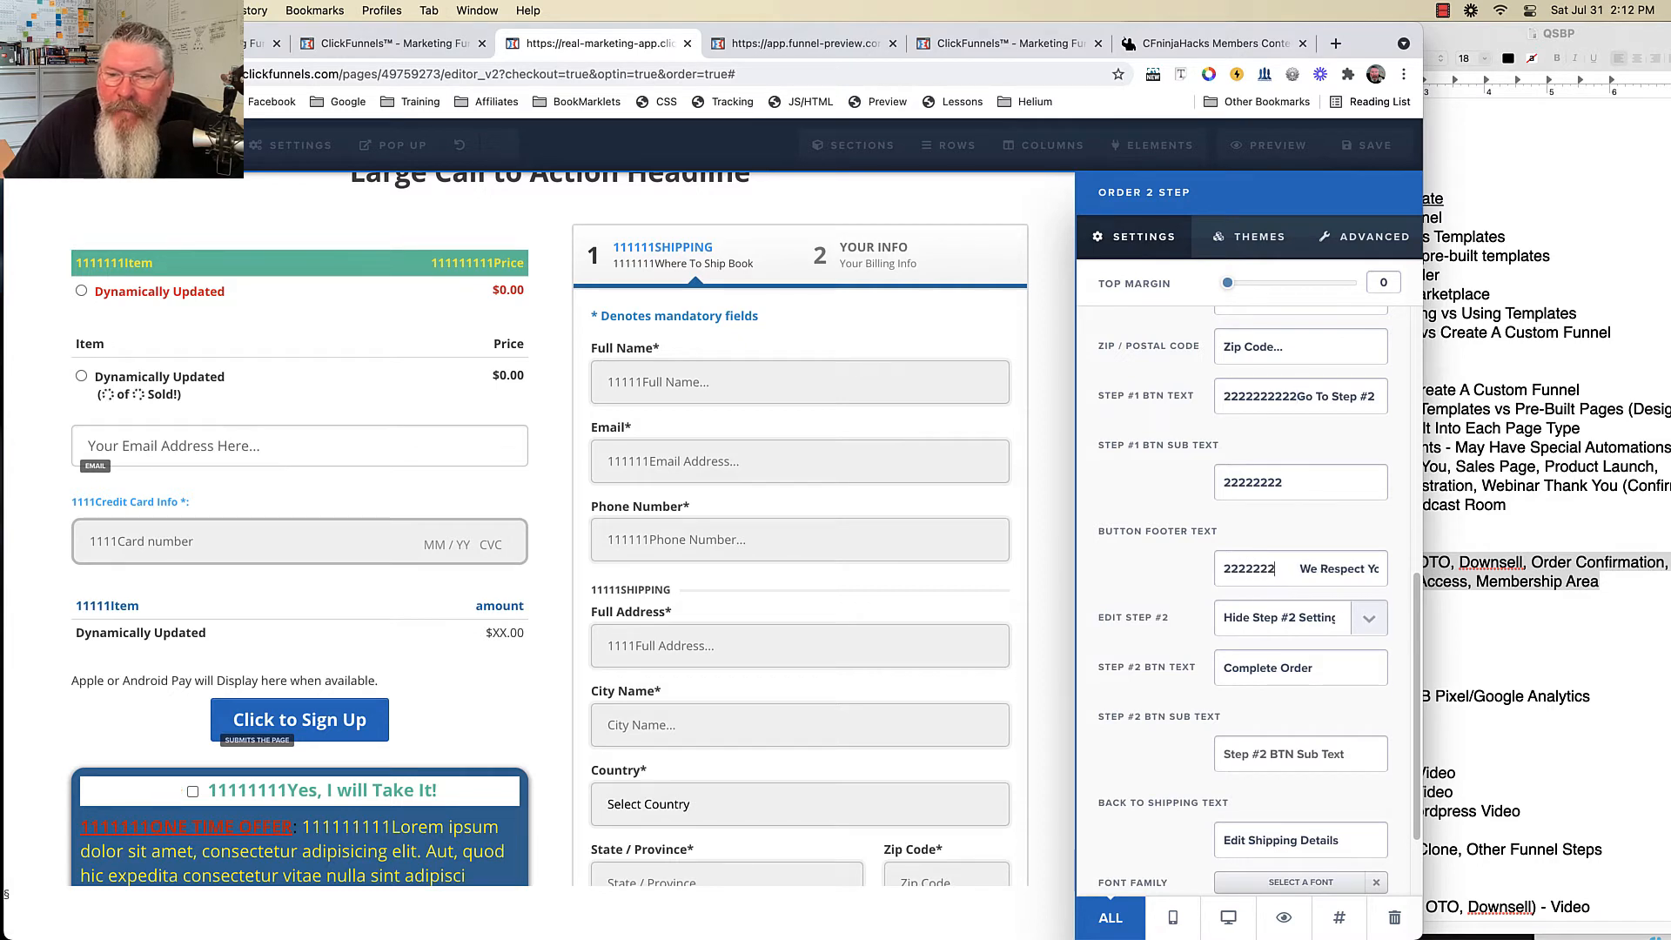
{"action": "type", "text": "2"}
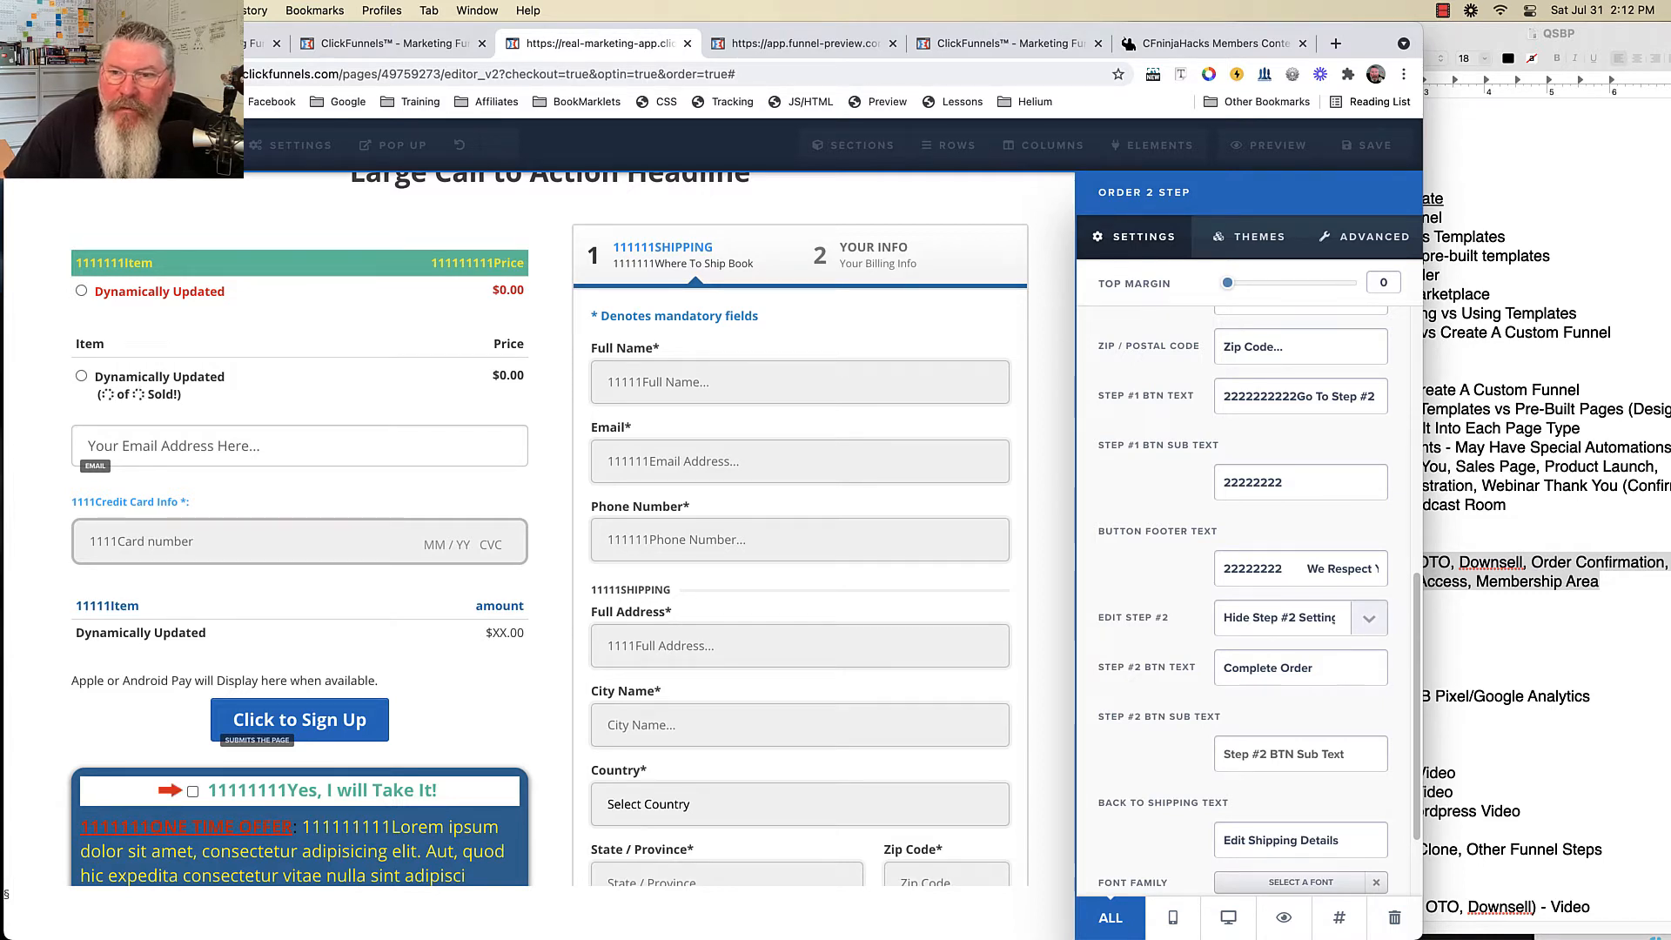
- Set Toggle Phone # to Hide Phone Number Field and Toggle Shipping to Hide Shipping
{"action": "left_click", "coordinate": [1250, 236]}
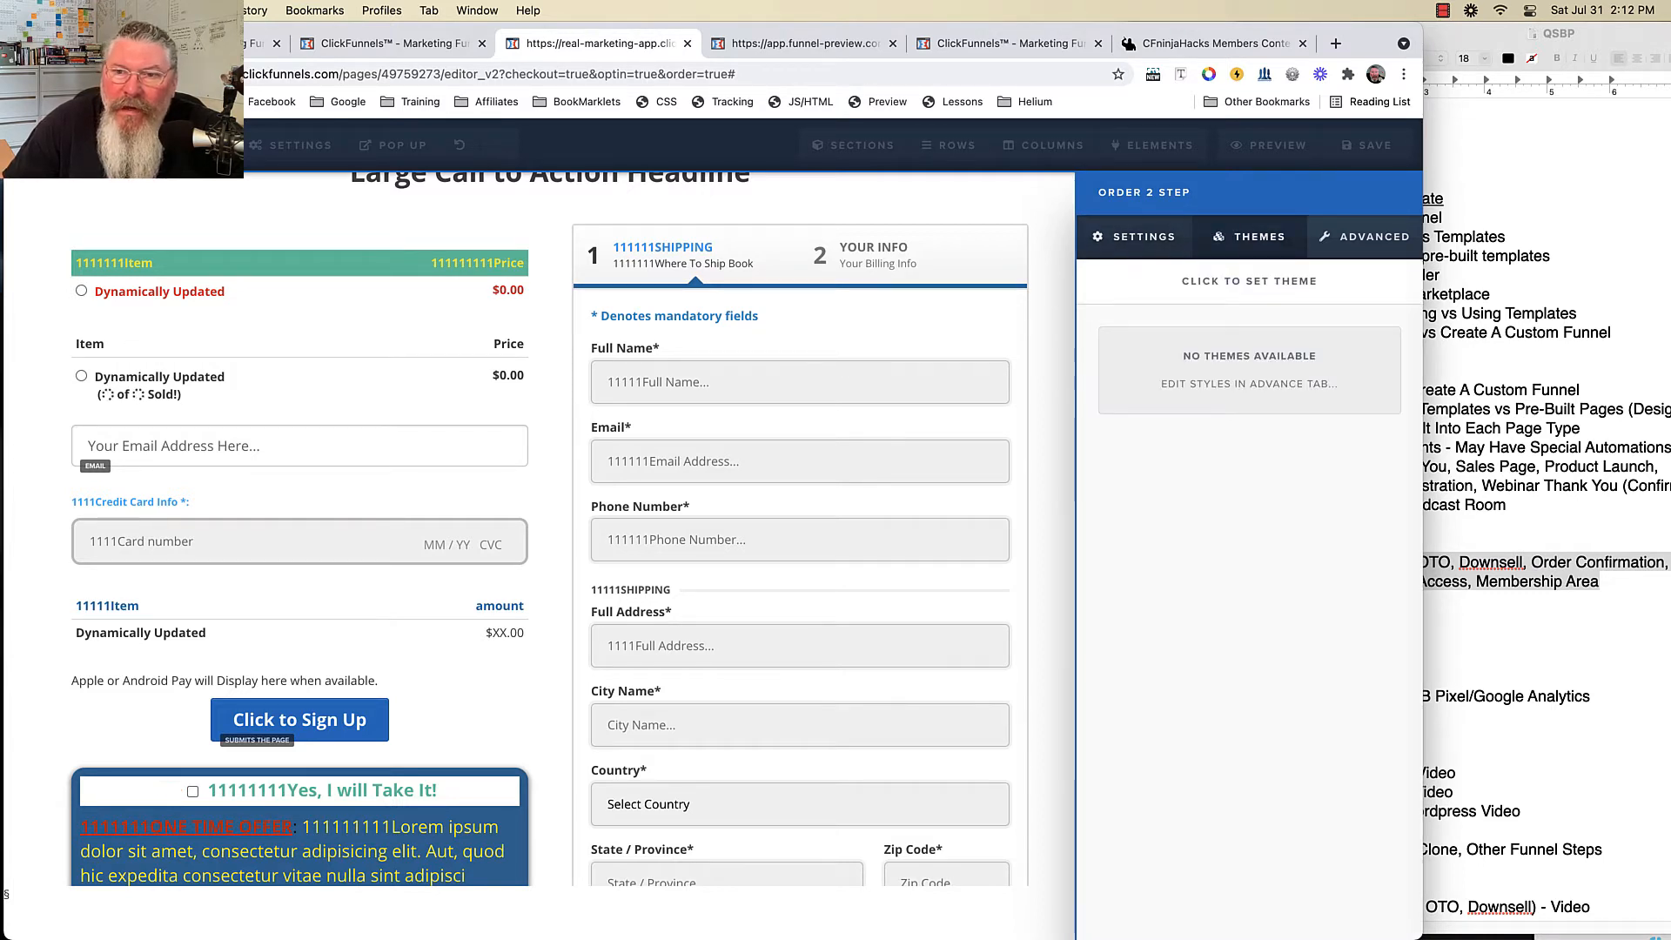
{"action": "left_click", "coordinate": [1364, 237]}
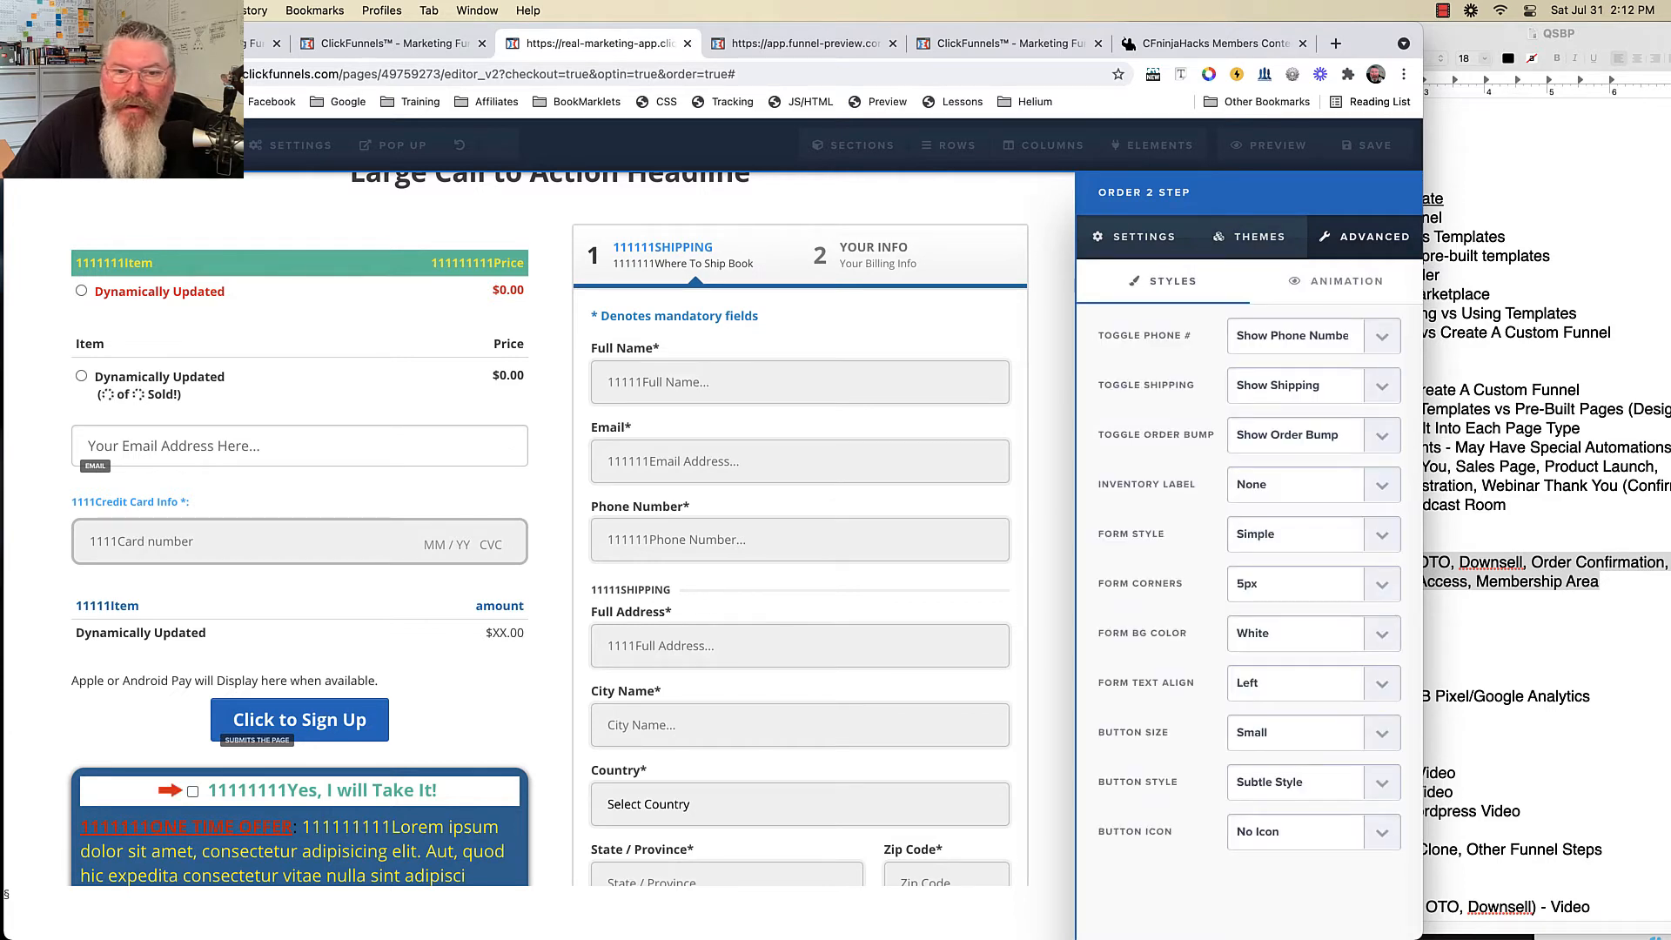
{"action": "left_click", "coordinate": [1305, 336]}
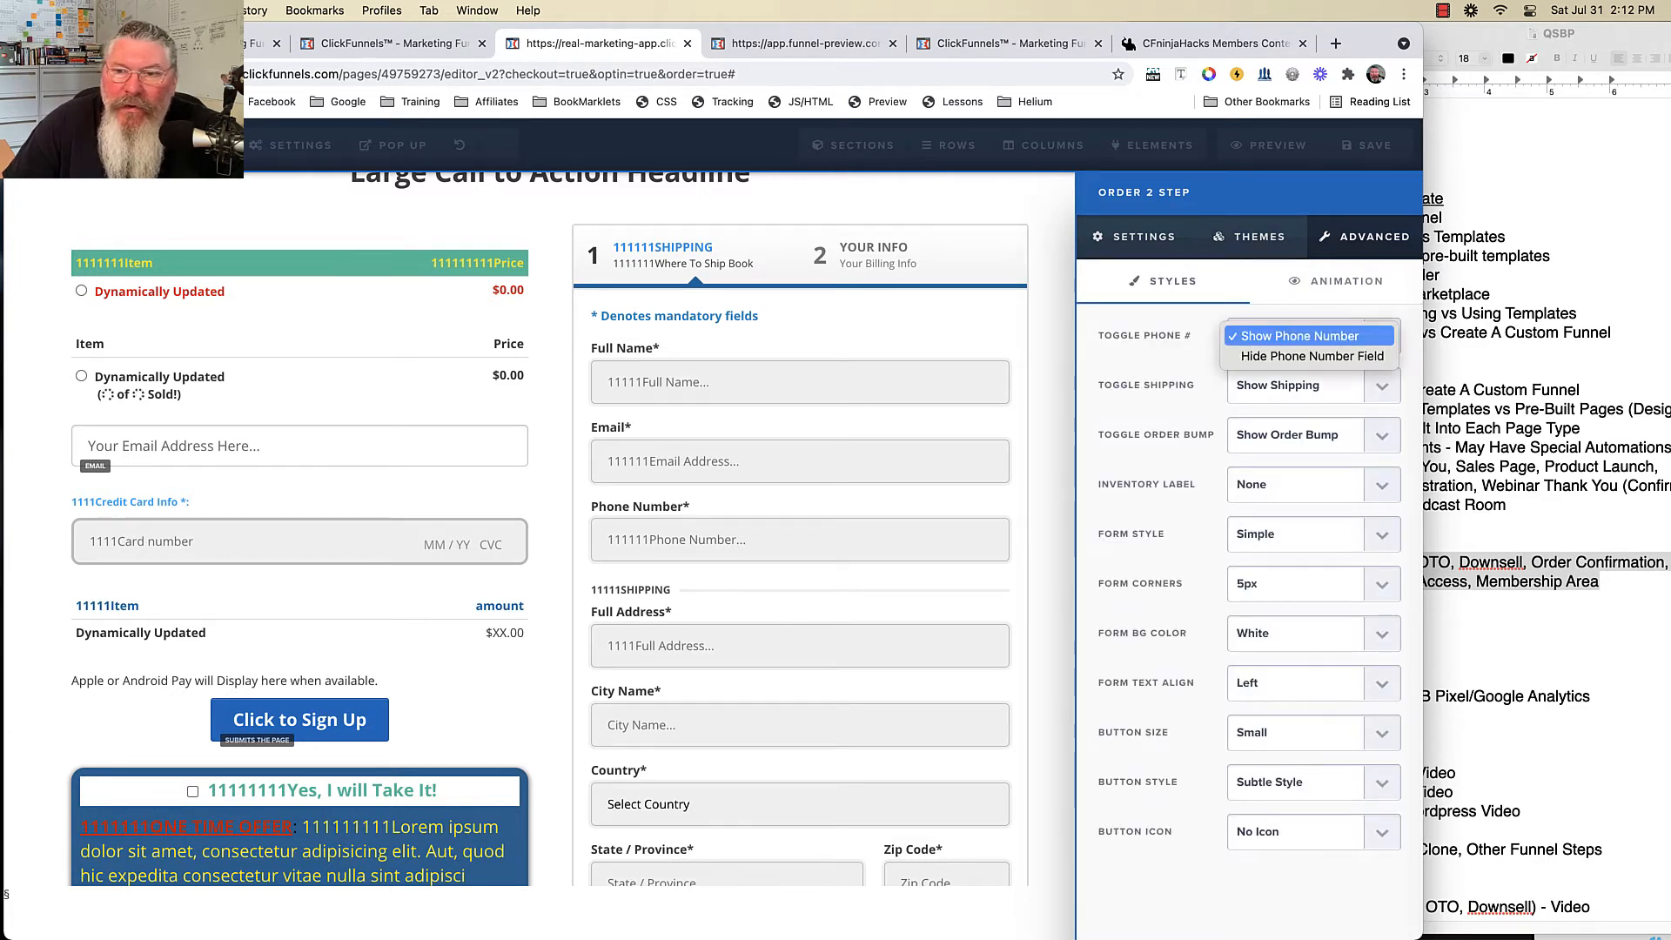
{"action": "left_click", "coordinate": [1311, 356]}
{"action": "left_click", "coordinate": [1305, 385]}
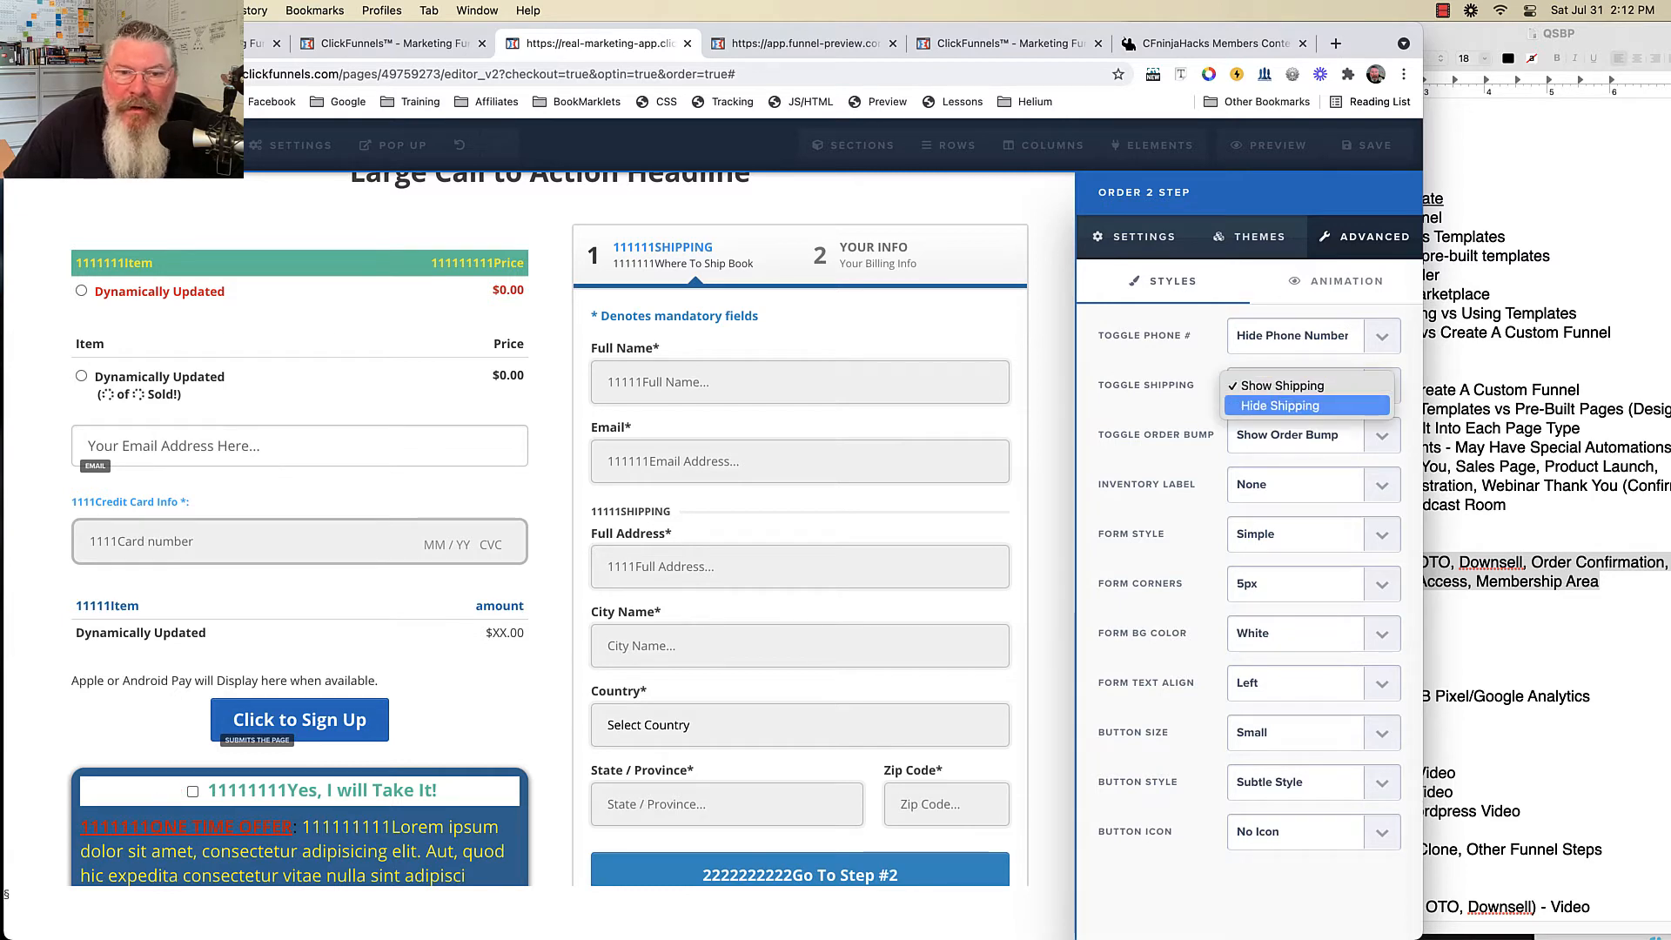
{"action": "left_click", "coordinate": [1279, 406]}
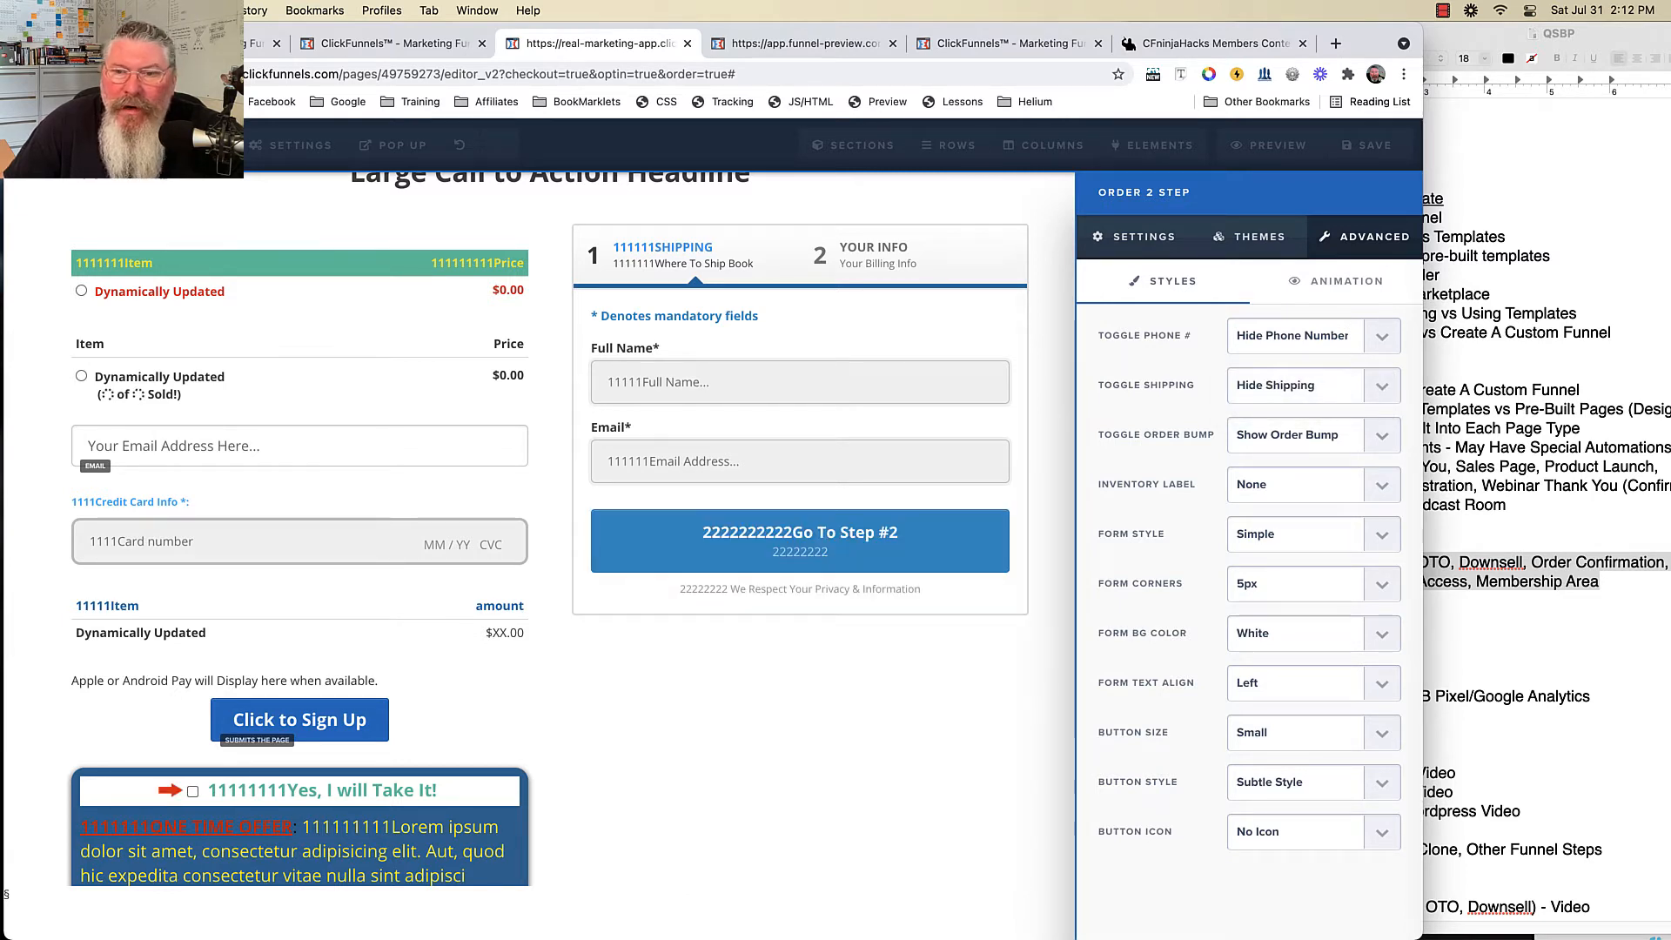
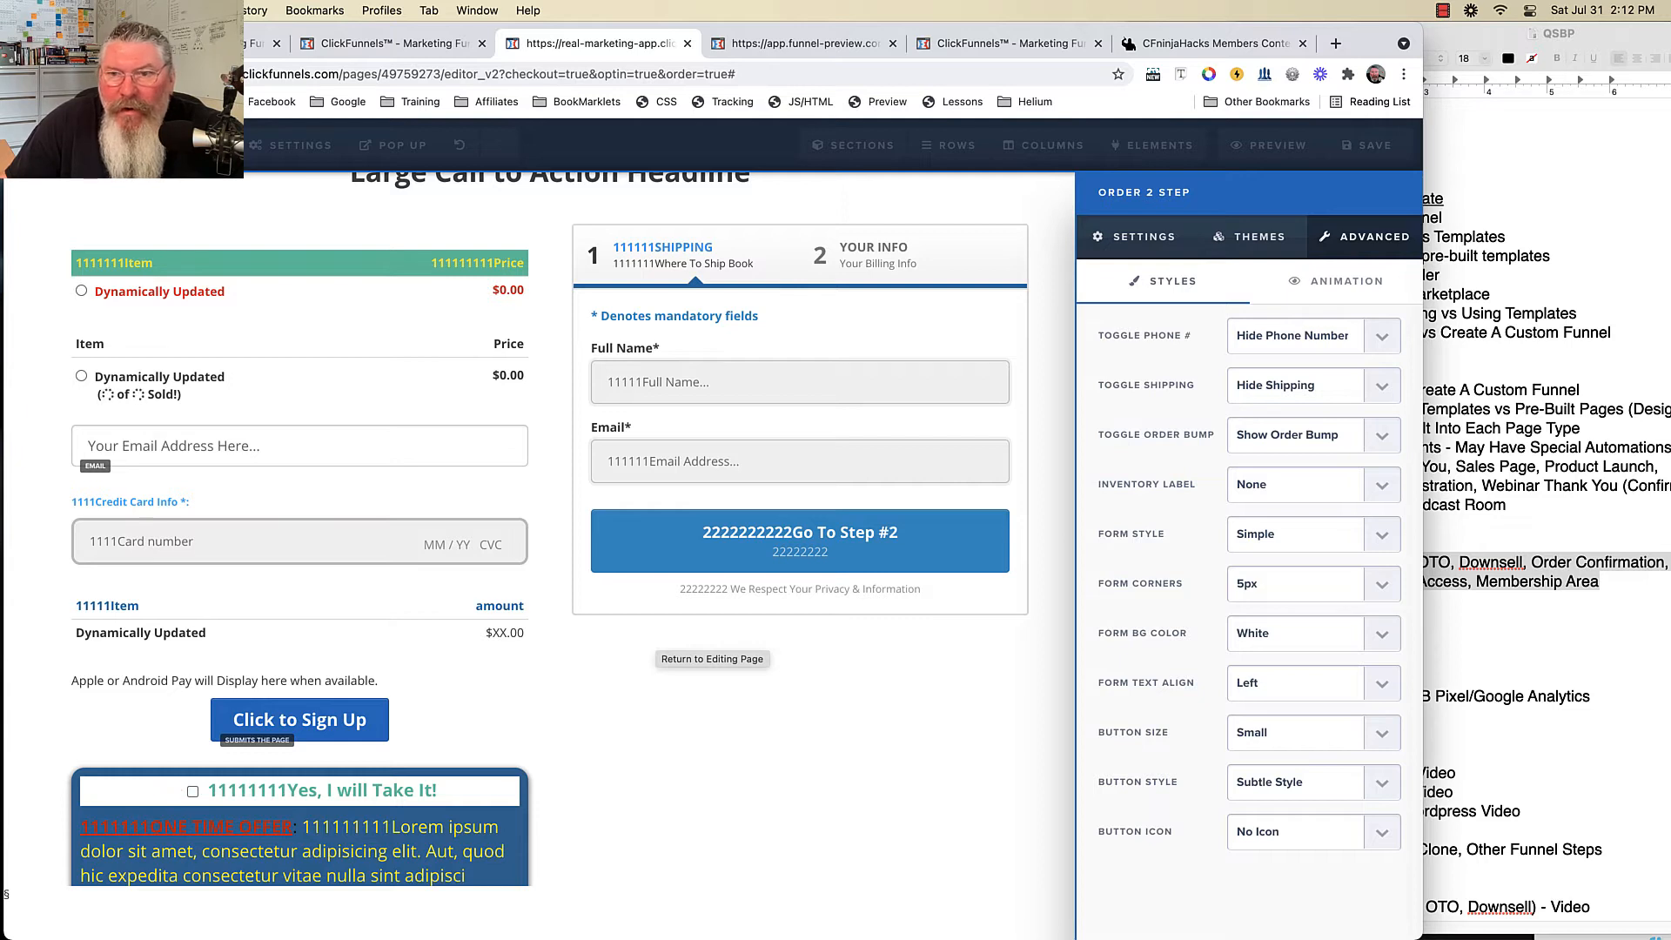
- Show the Order 2 Step text settings, highlight the Step #1 button and footer texts, then preview Step #2
{"action": "left_click", "coordinate": [1135, 237]}
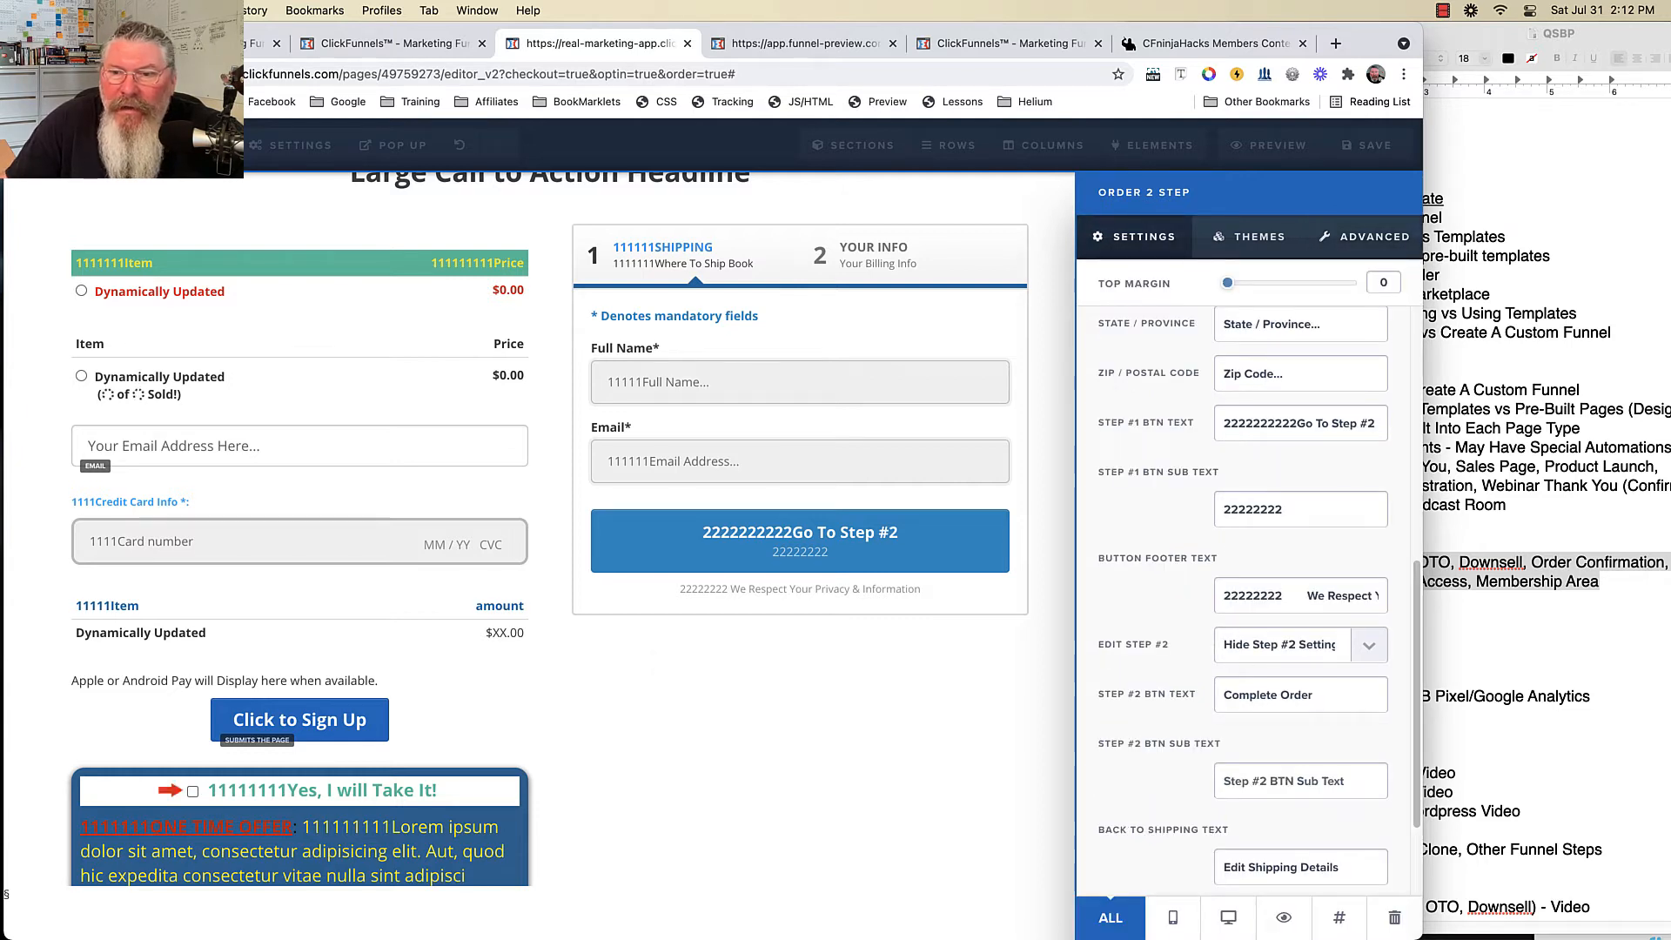
{"action": "left_click_drag", "start_coordinate": [1224, 424], "coordinate": [1351, 423]}
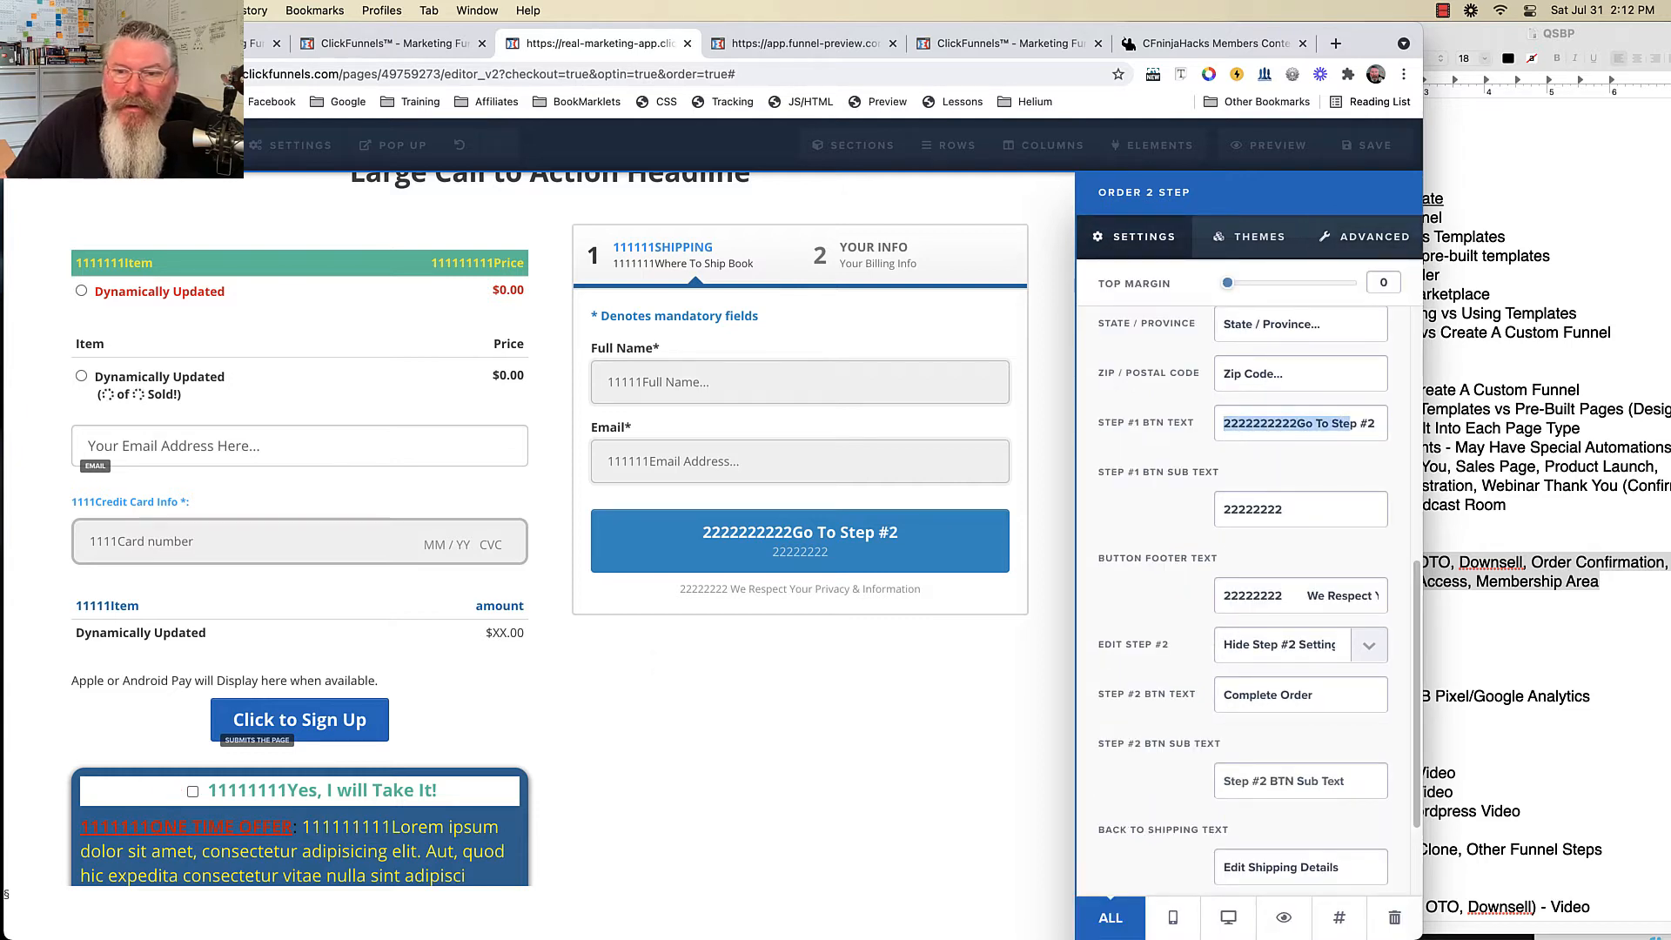
{"action": "left_click", "coordinate": [1224, 510]}
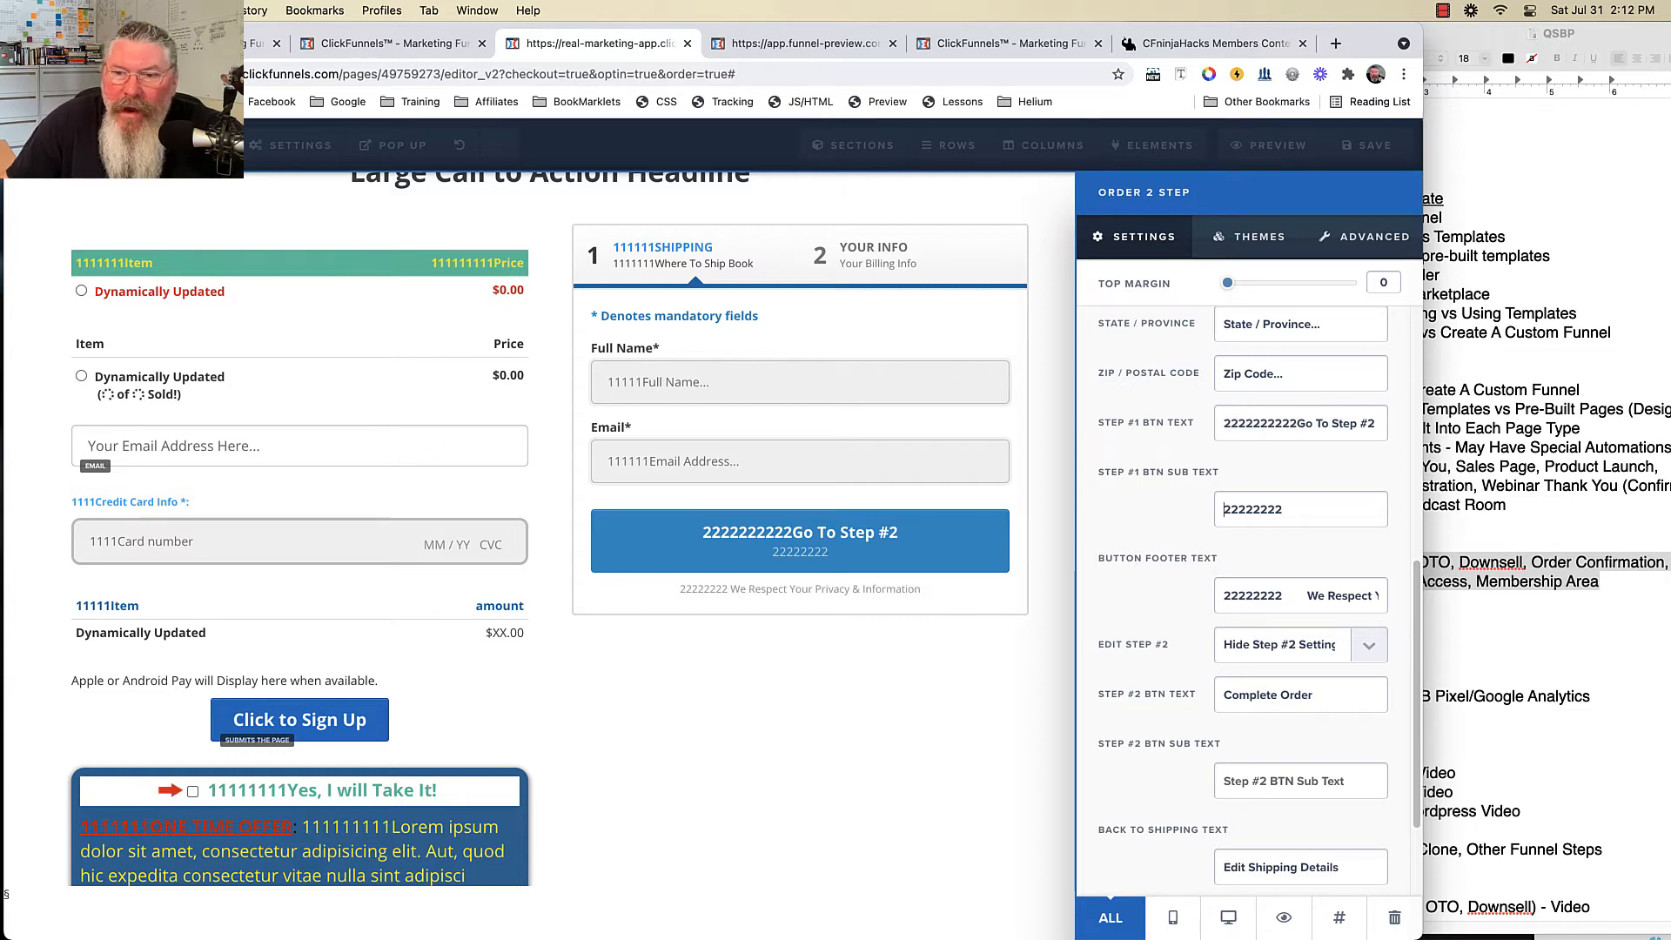
{"action": "left_click_drag", "start_coordinate": [1224, 596], "coordinate": [1342, 596]}
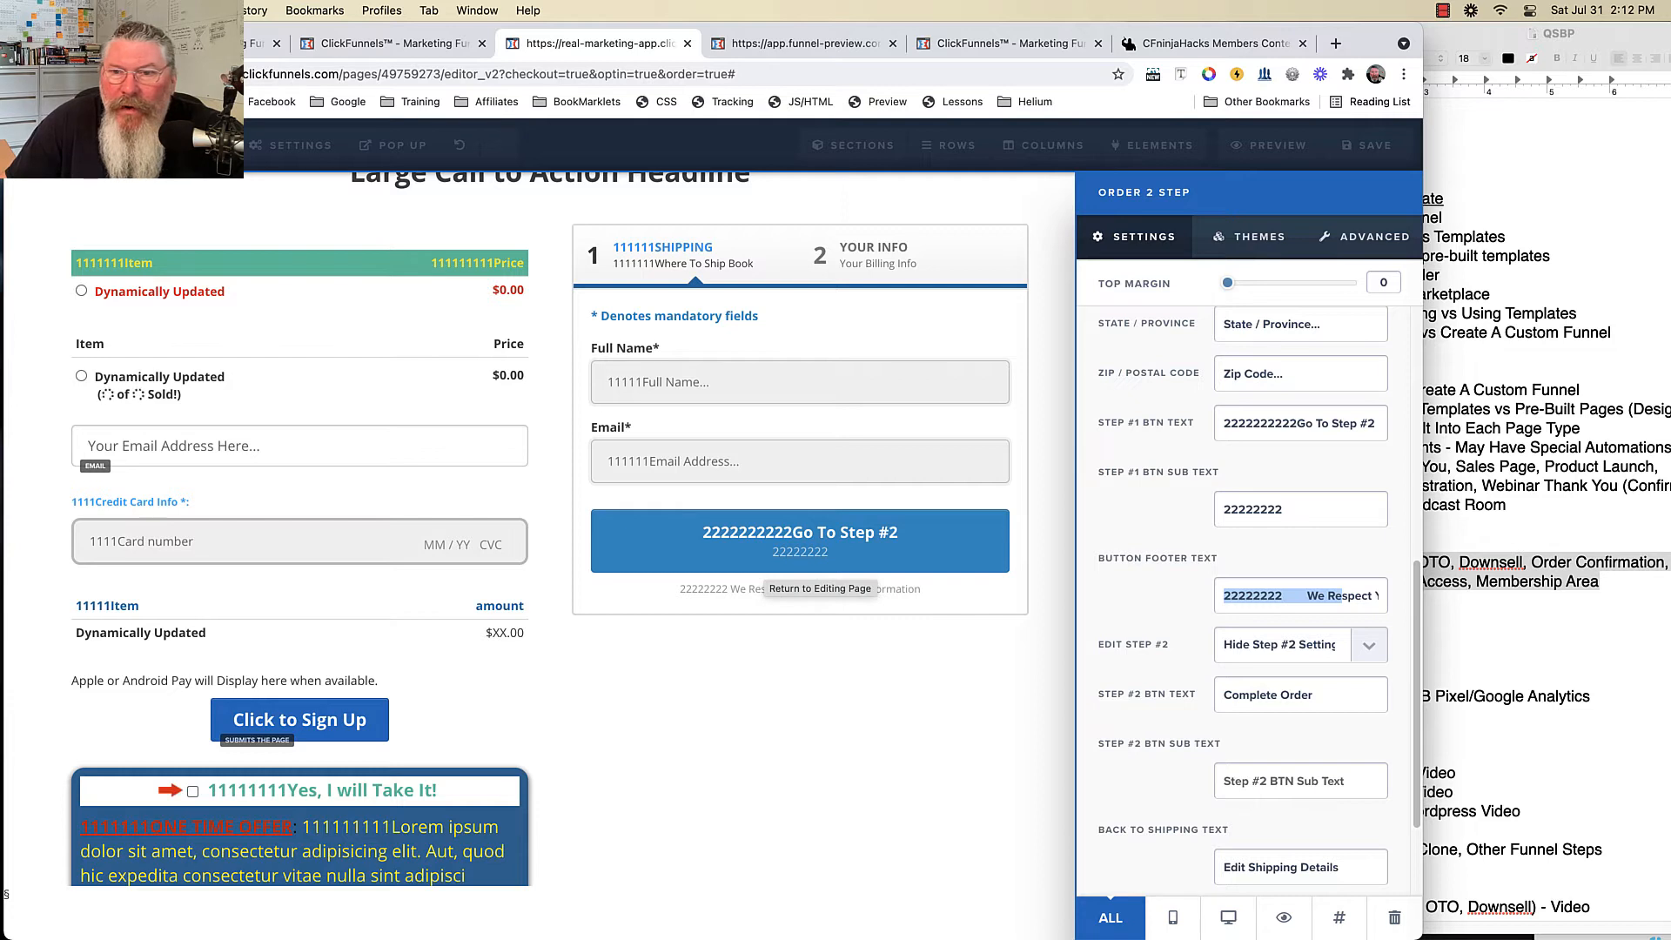
{"action": "left_click", "coordinate": [1300, 645]}
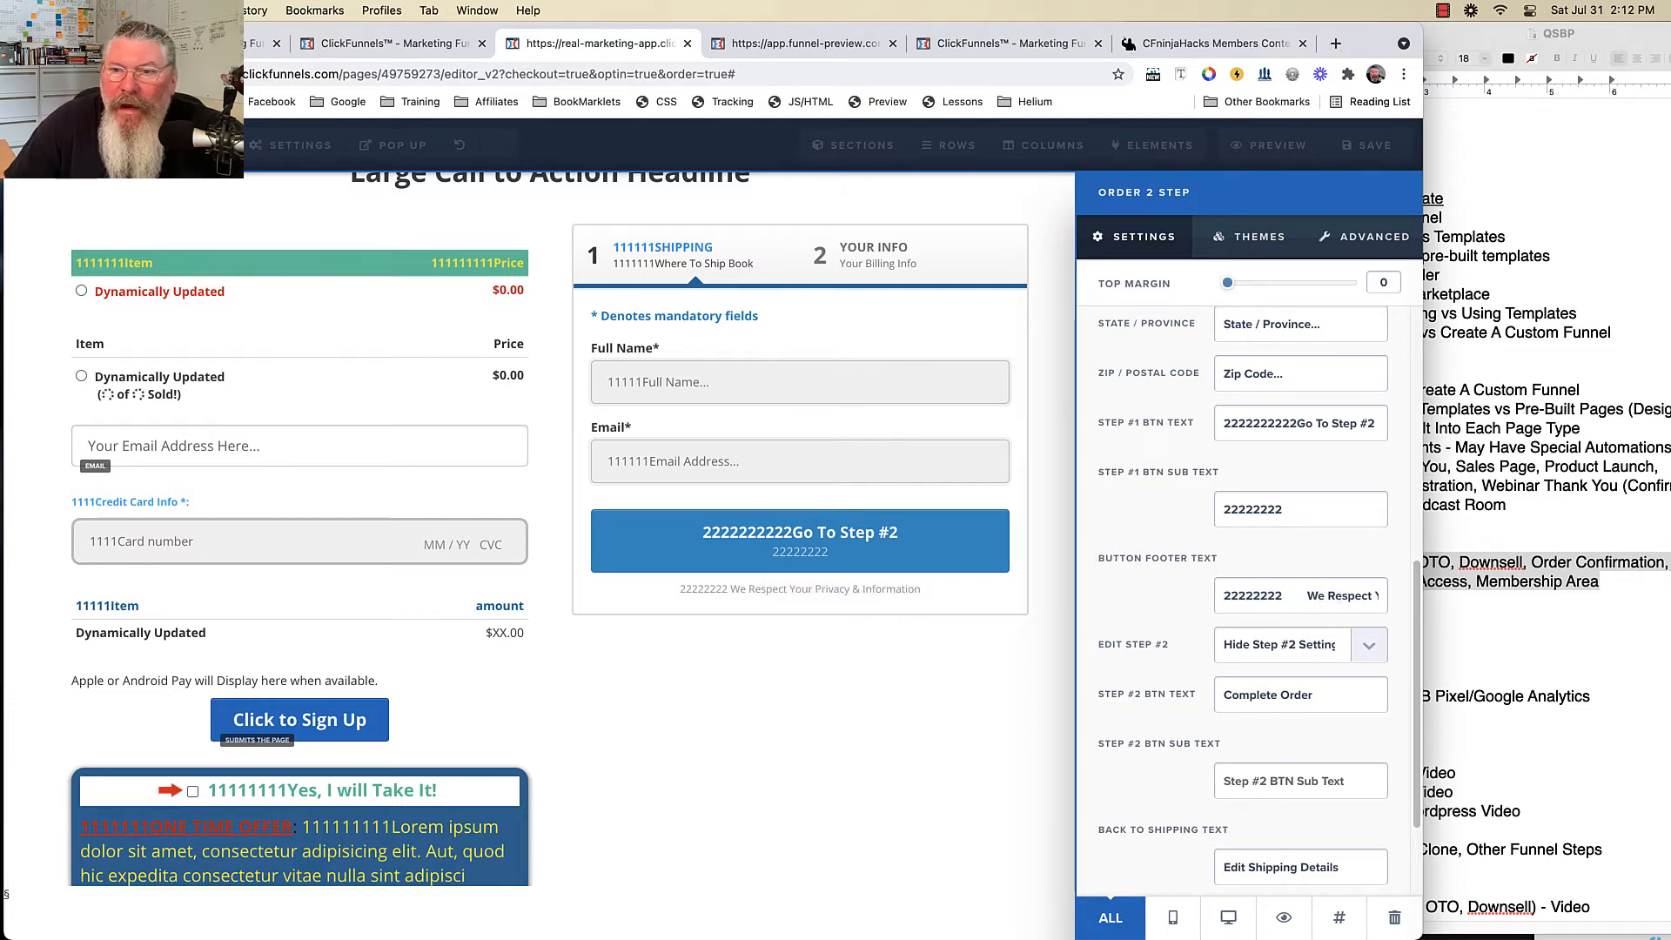
{"action": "scroll", "coordinate": [1244, 565], "scroll_direction": "up", "scroll_amount": 6}
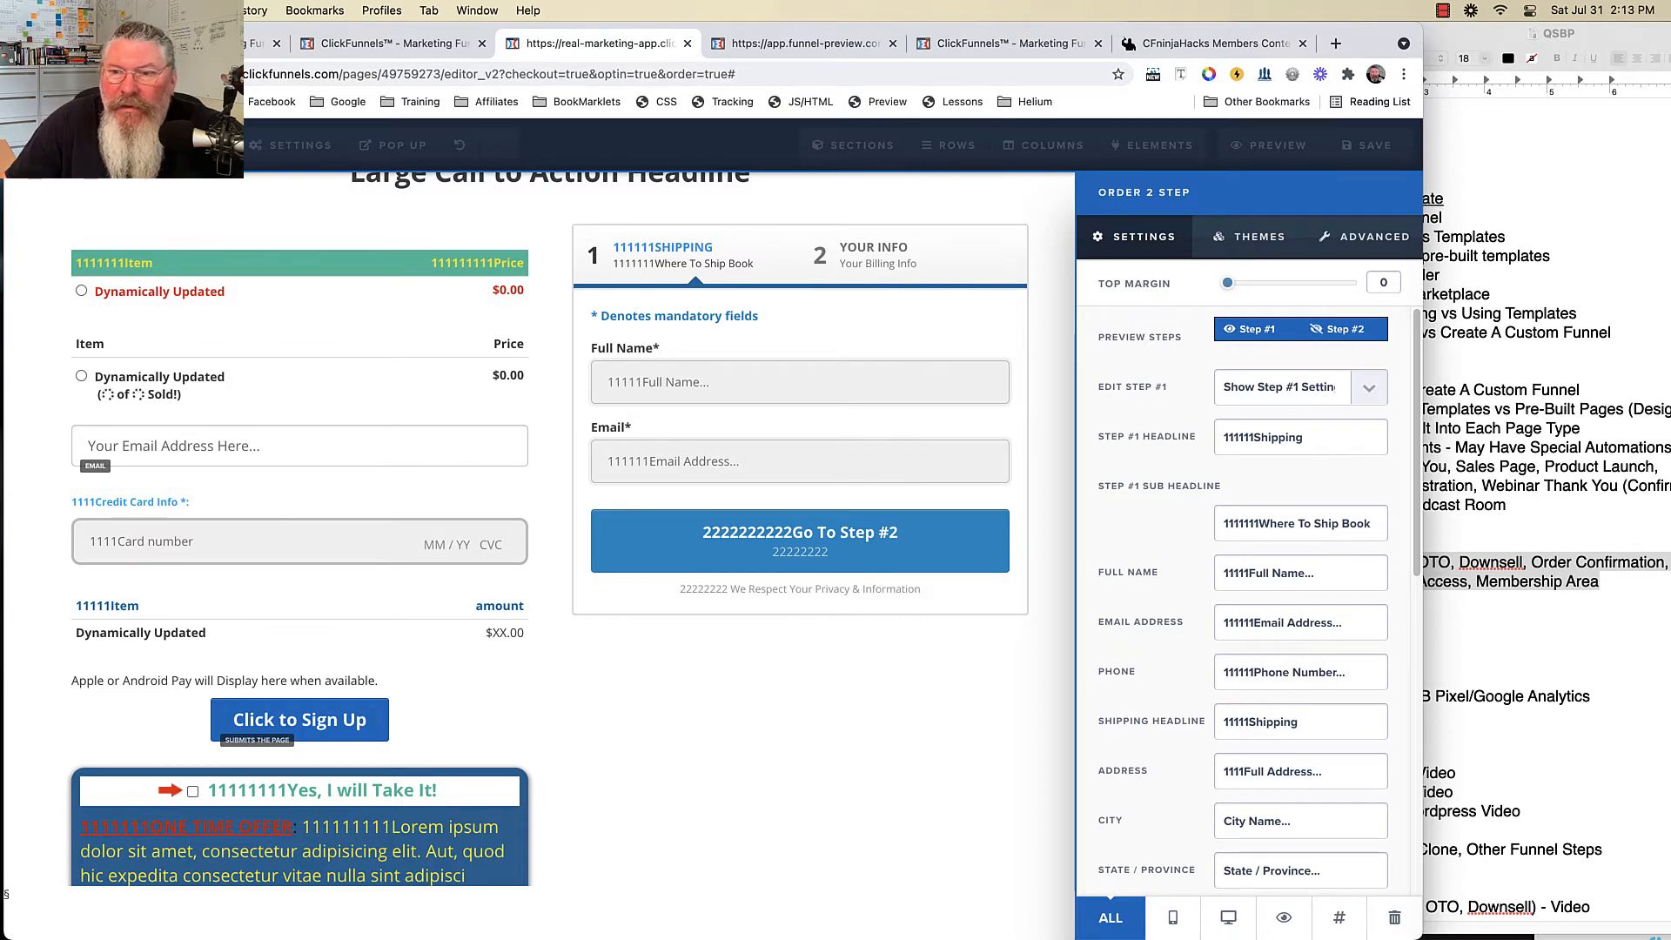
{"action": "left_click", "coordinate": [1344, 329]}
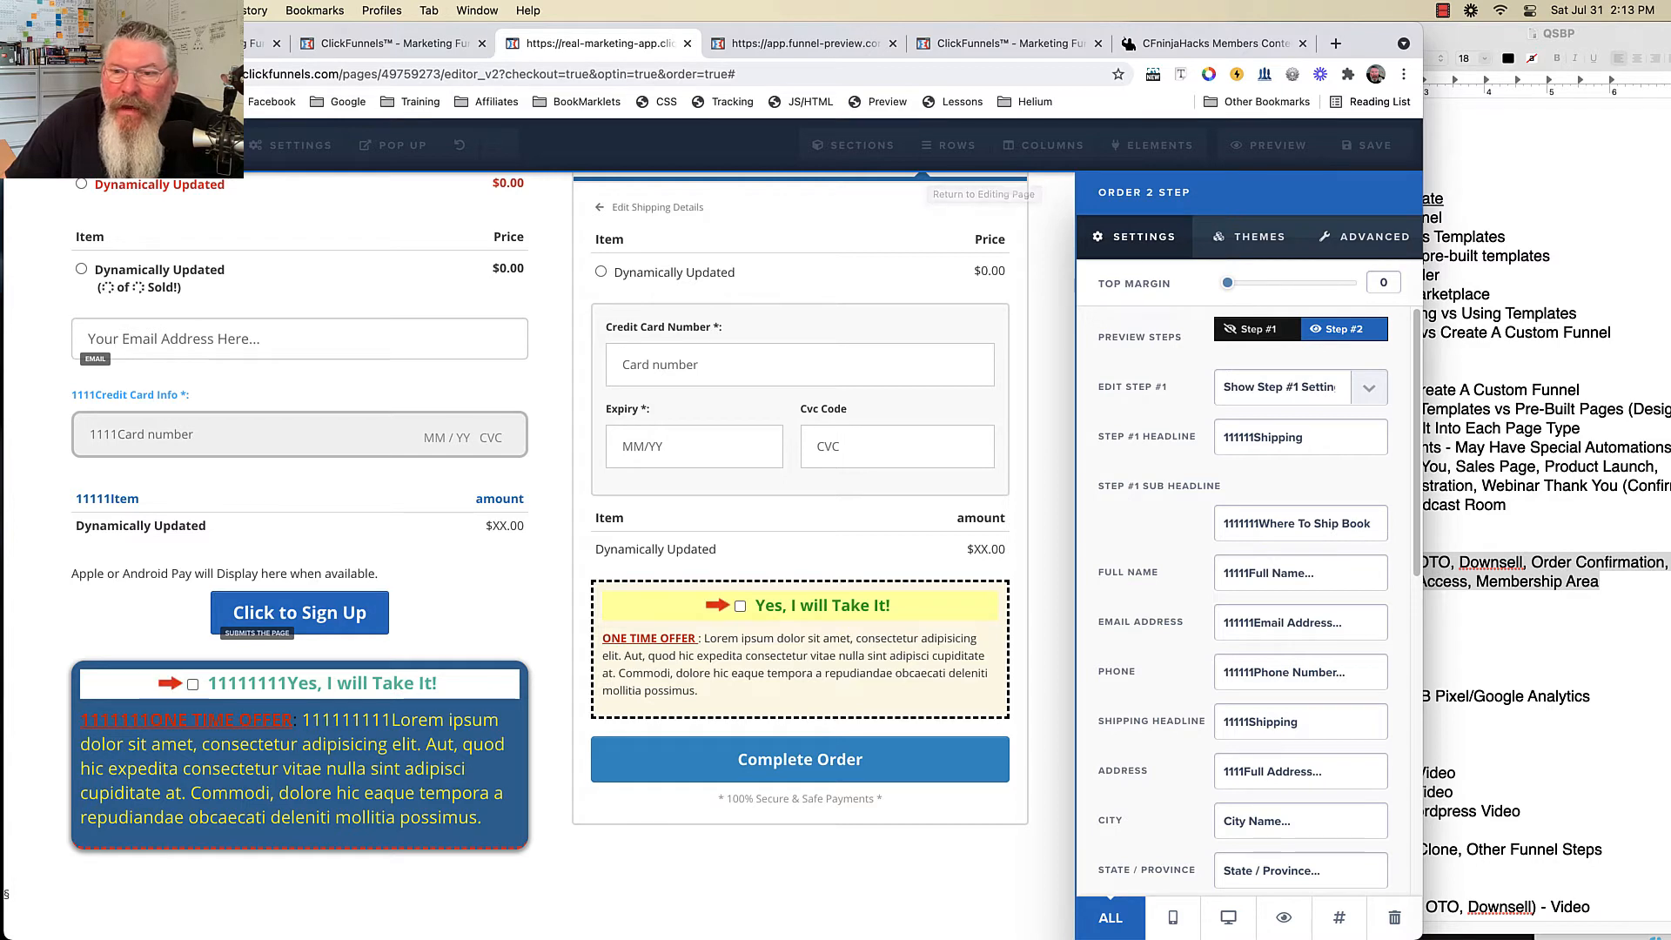
- Hide the Edit Step #1 settings and show the Edit Step #2 settings
{"action": "left_click", "coordinate": [1288, 386]}
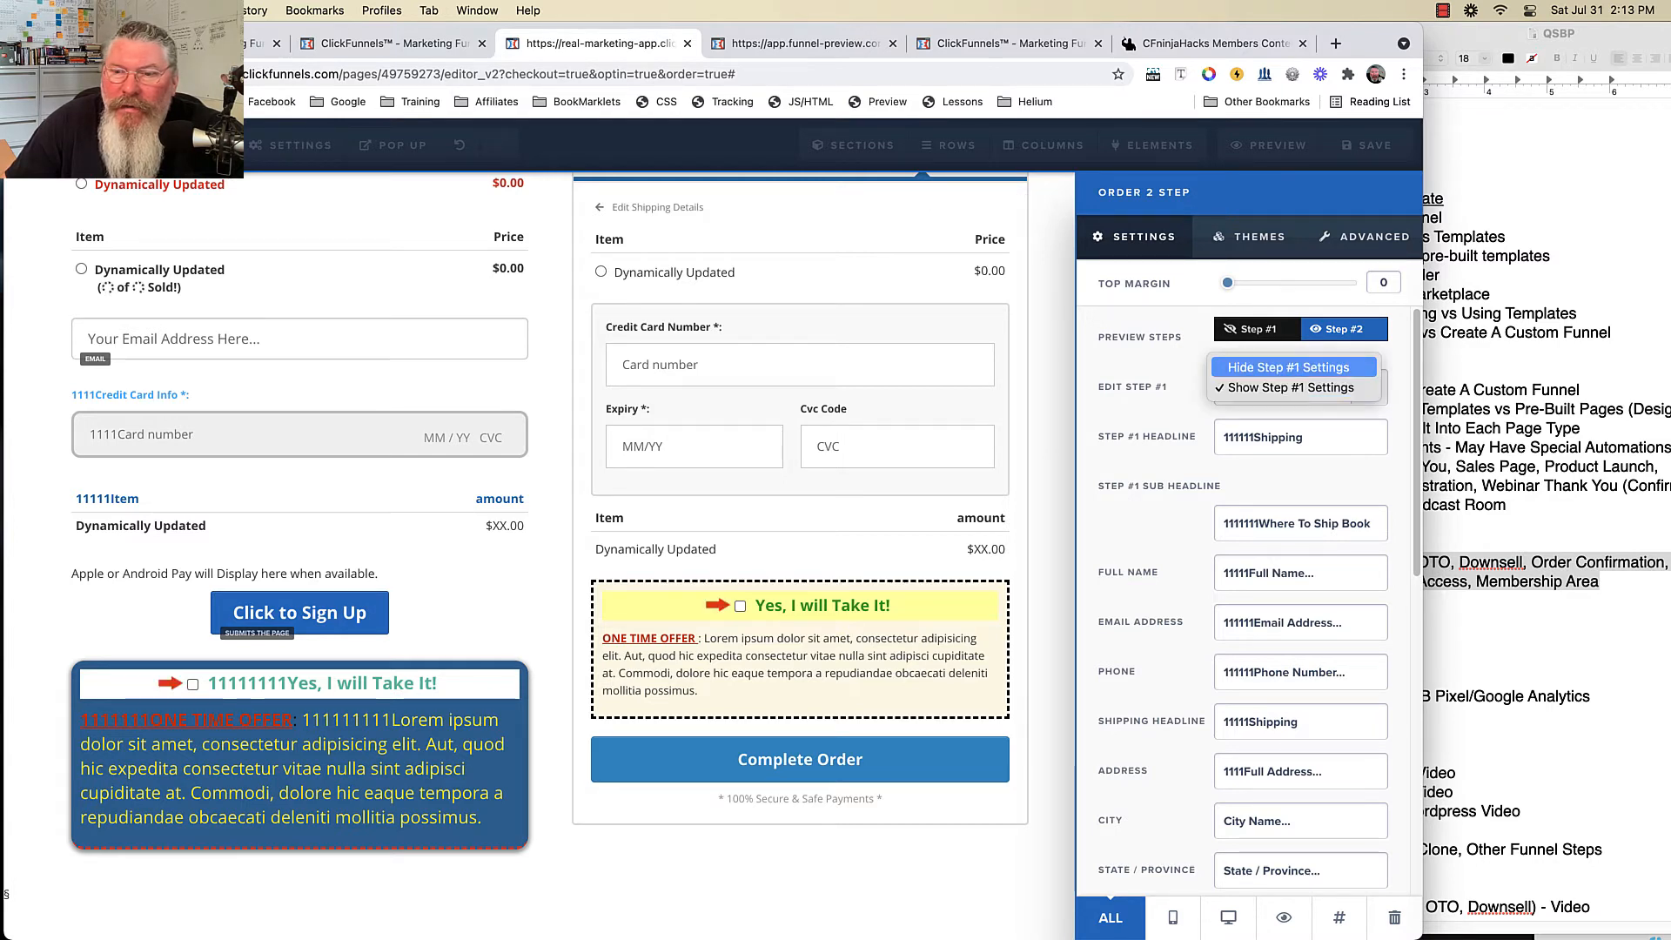
{"action": "left_click", "coordinate": [1290, 368]}
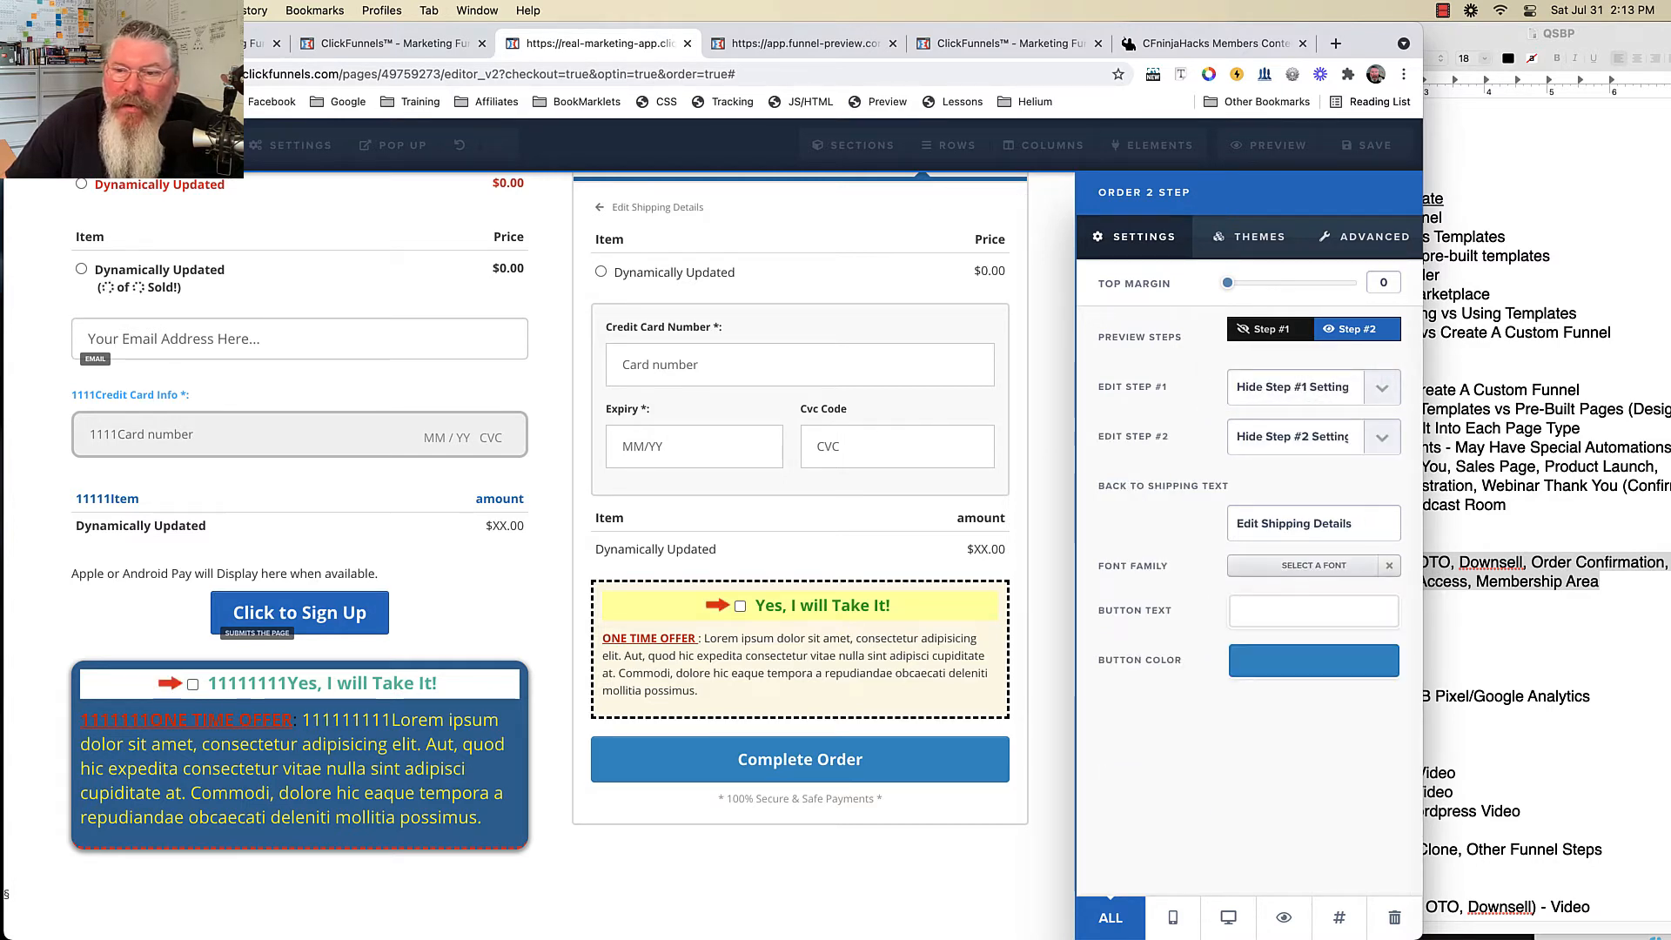
{"action": "left_click", "coordinate": [1288, 436]}
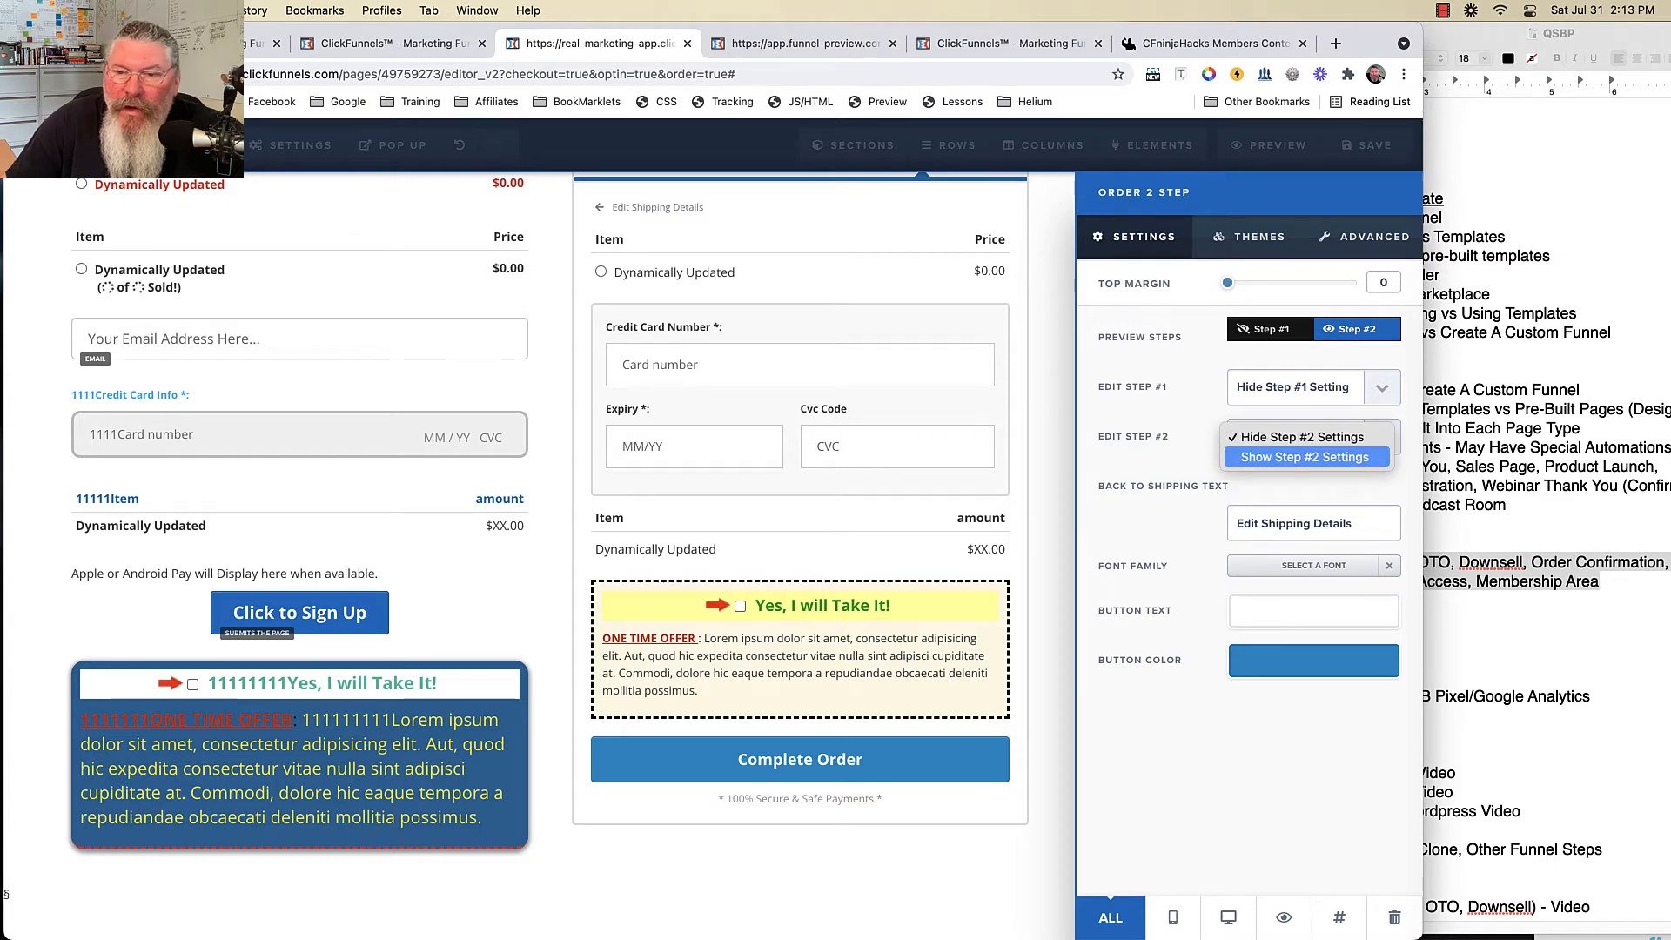
{"action": "left_click", "coordinate": [1304, 457]}
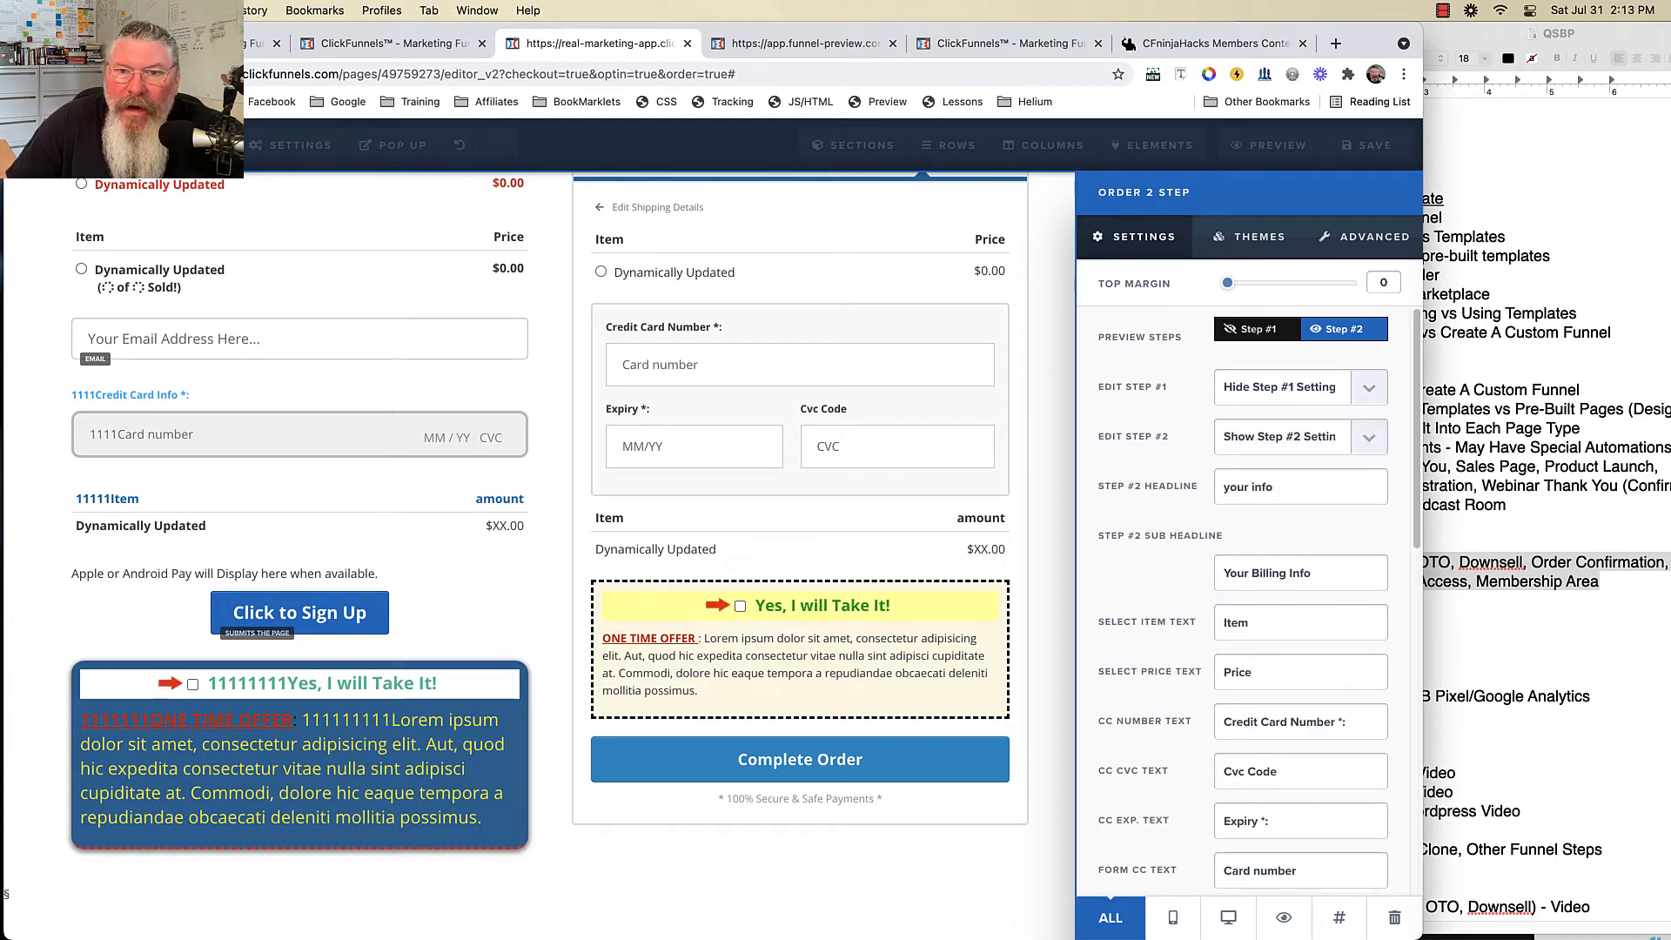
- Prefix the Step #2 headline, sub headline, Item, Price and Credit Card Number labels with 1s
{"action": "left_click", "coordinate": [1222, 487]}
{"action": "type", "text": "111111"}
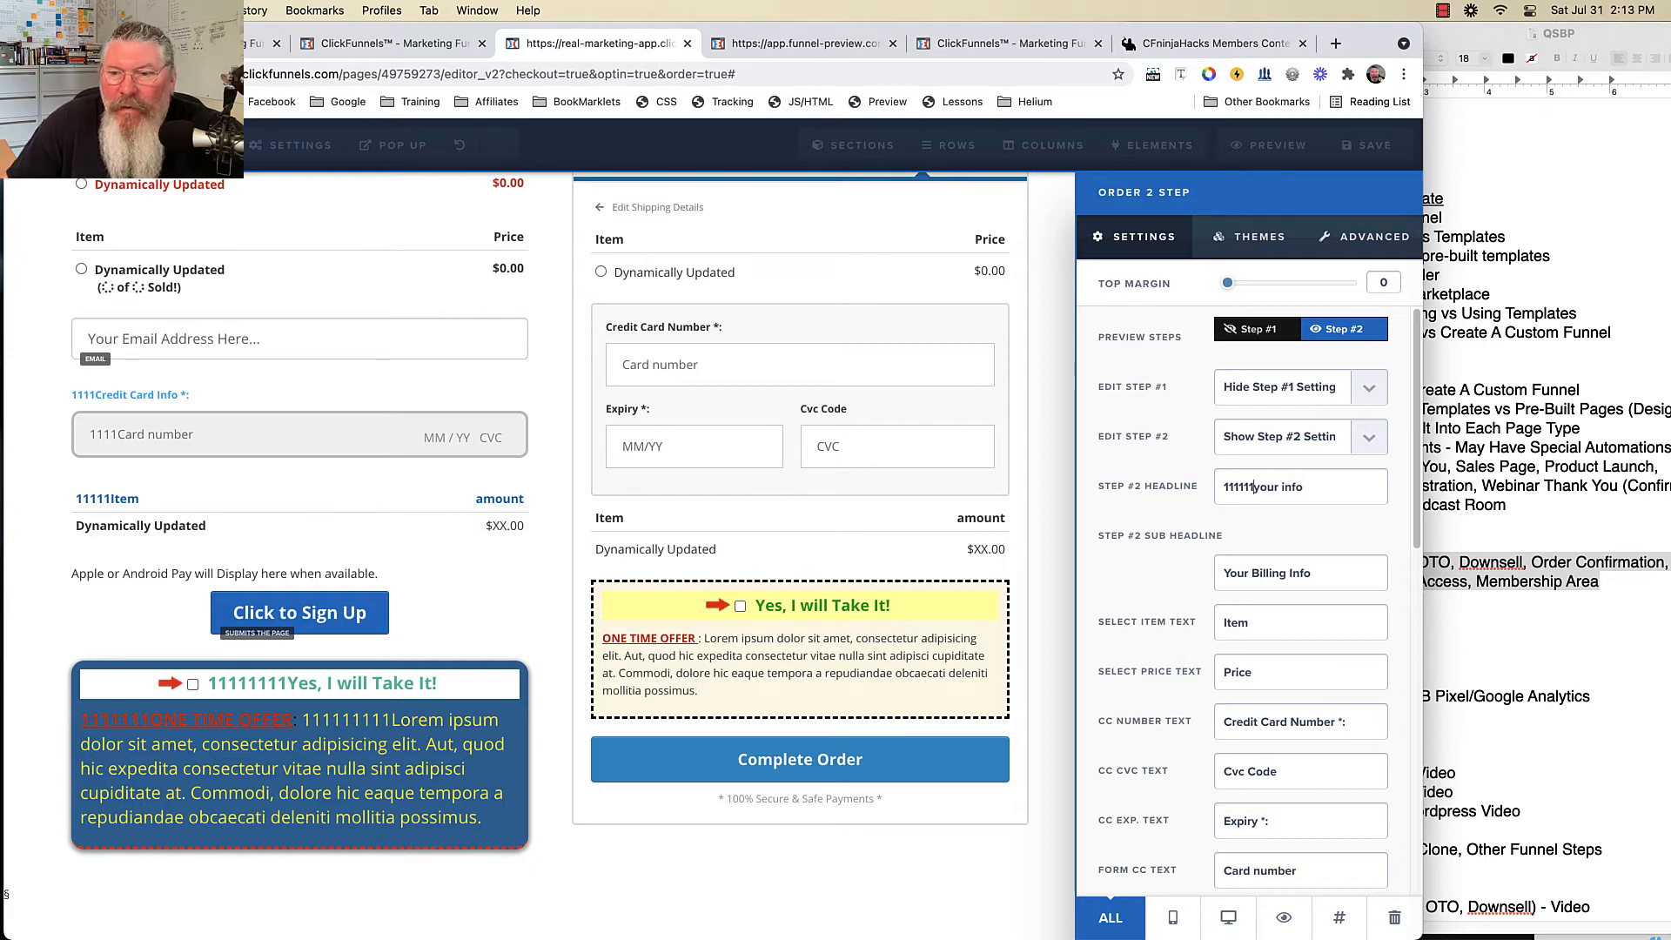
{"action": "left_click", "coordinate": [1223, 572]}
{"action": "type", "text": "111111"}
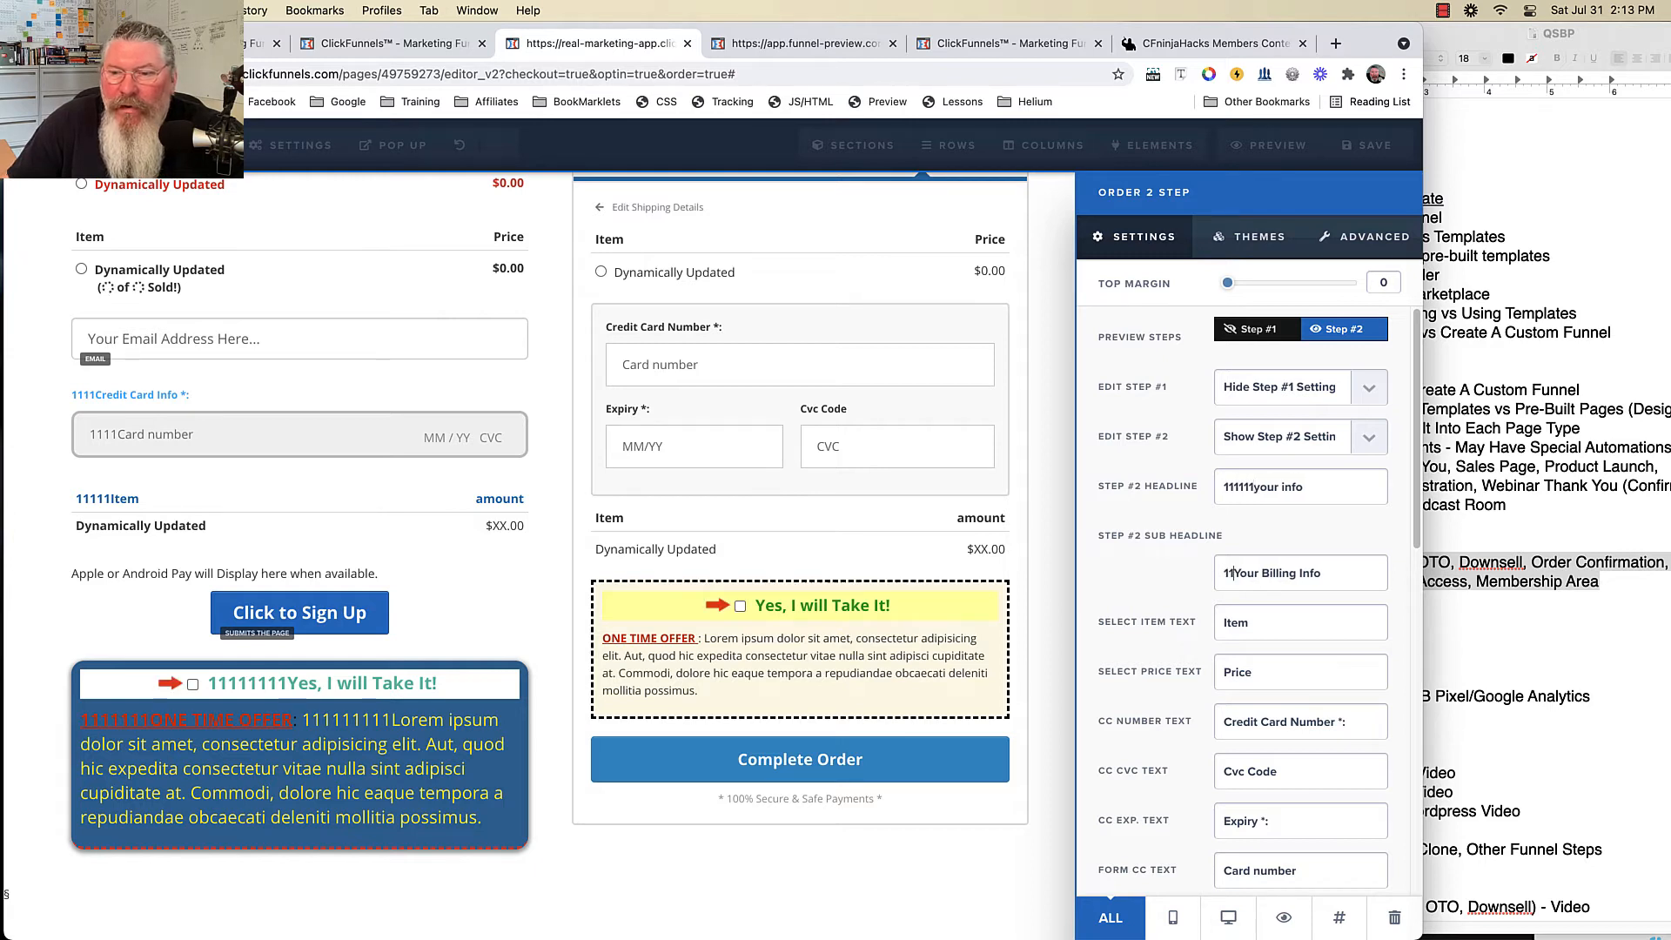
{"action": "left_click", "coordinate": [1224, 622]}
{"action": "type", "text": "11111"}
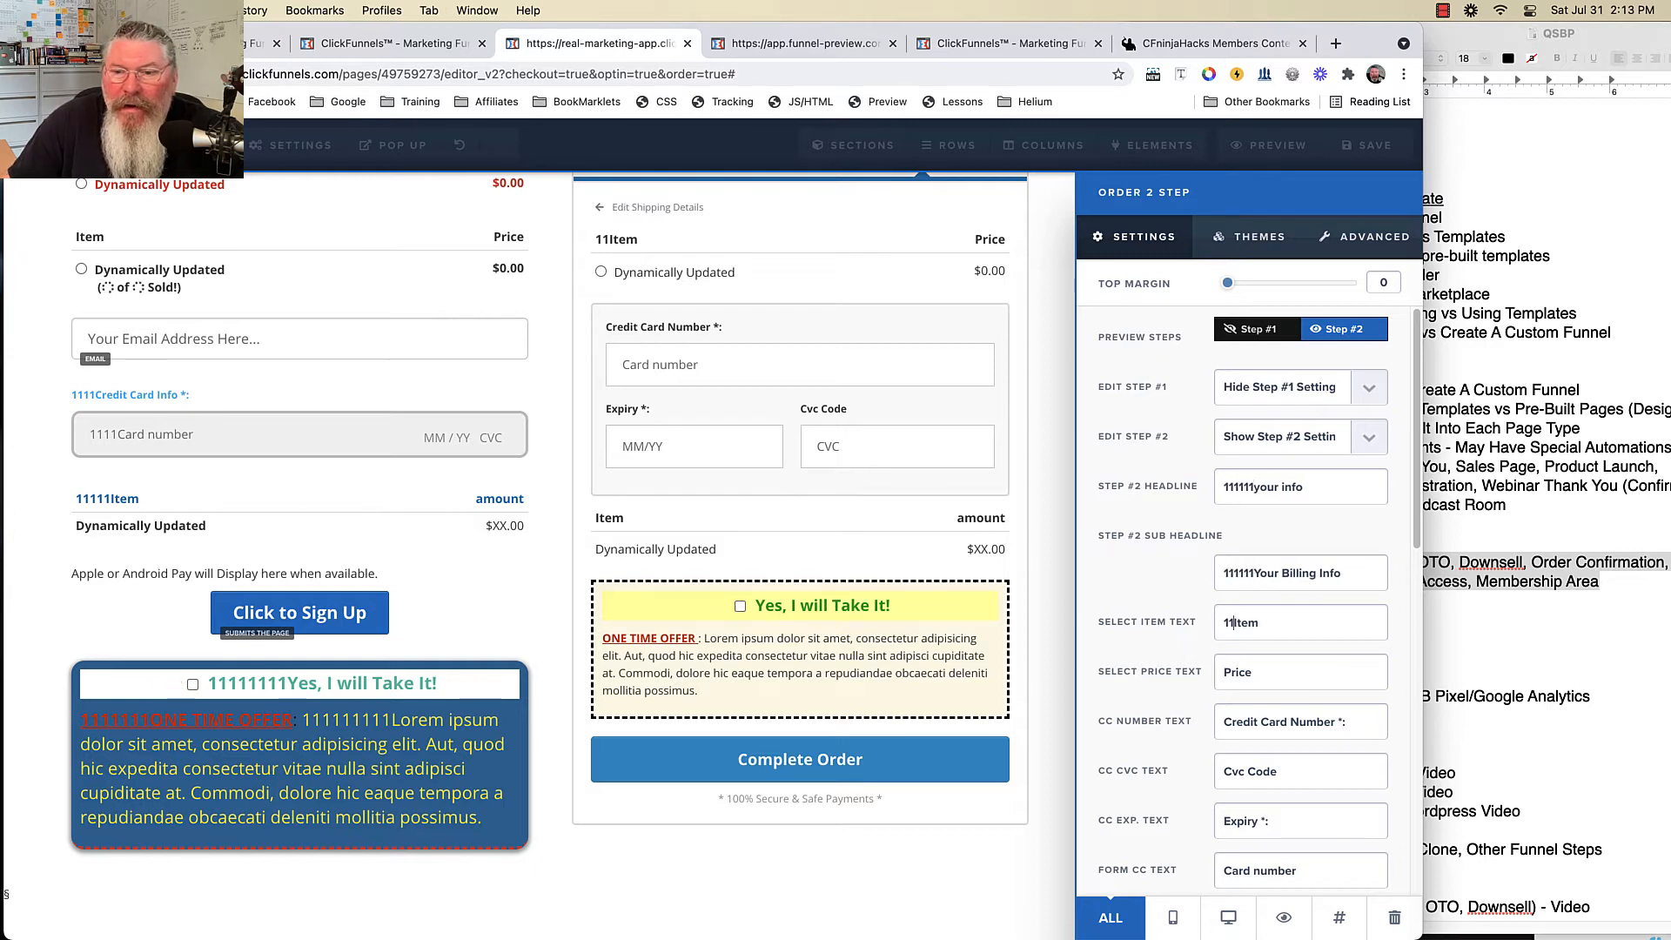
{"action": "left_click", "coordinate": [1223, 672]}
{"action": "type", "text": "1111"}
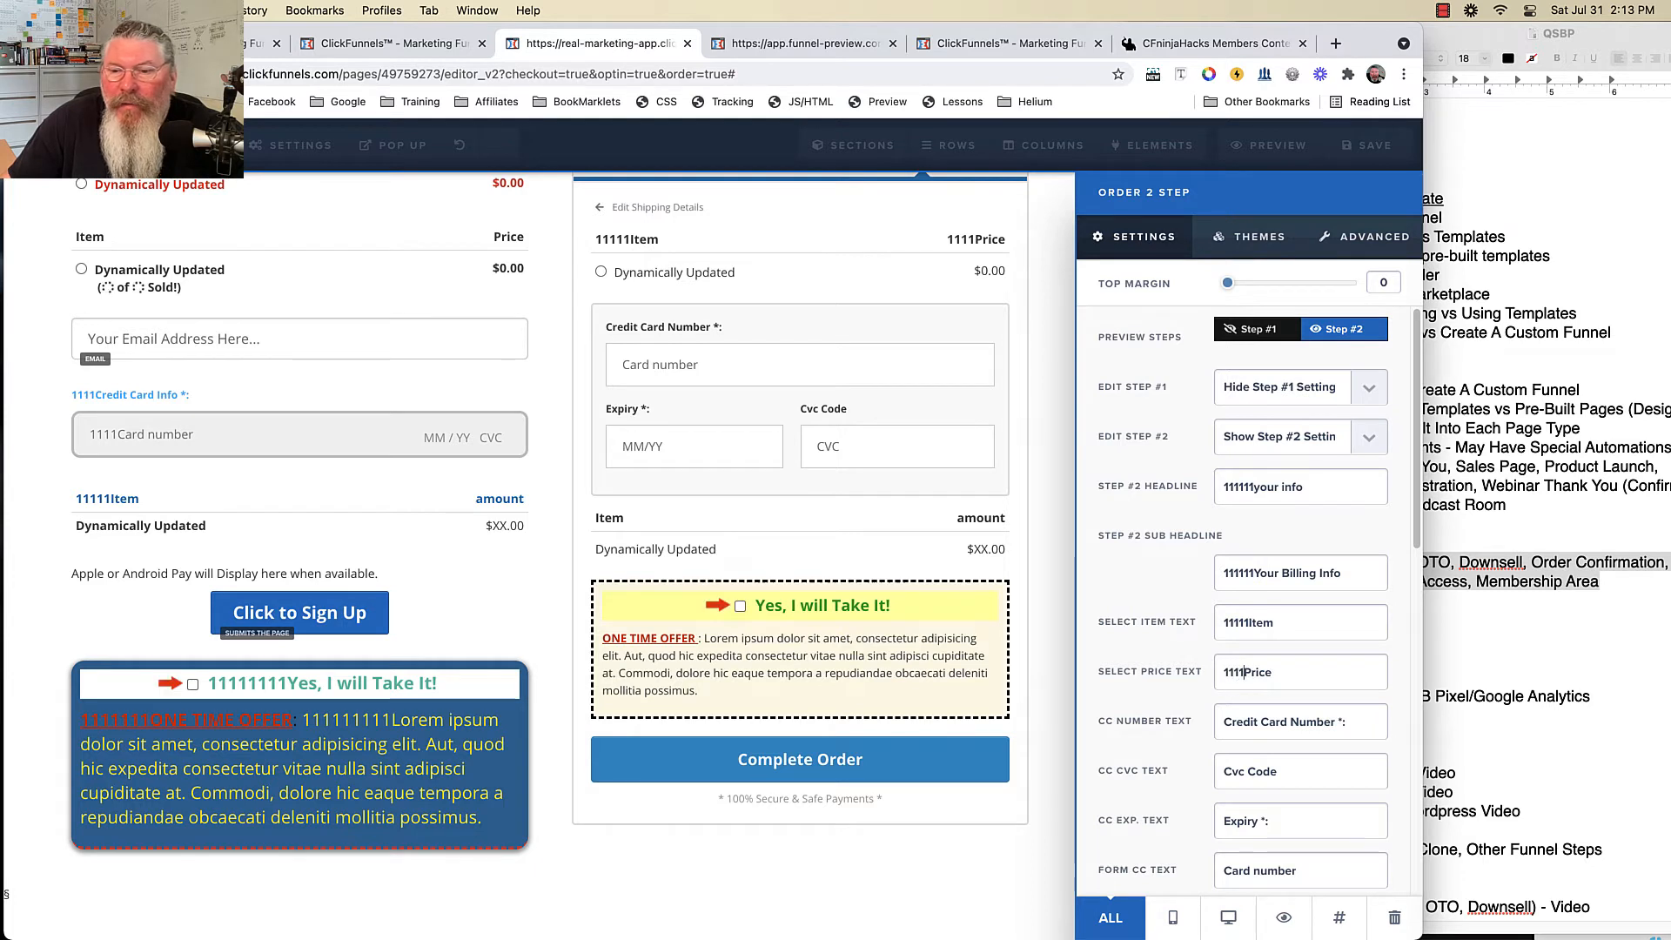
{"action": "left_click", "coordinate": [1224, 722]}
{"action": "type", "text": "111"}
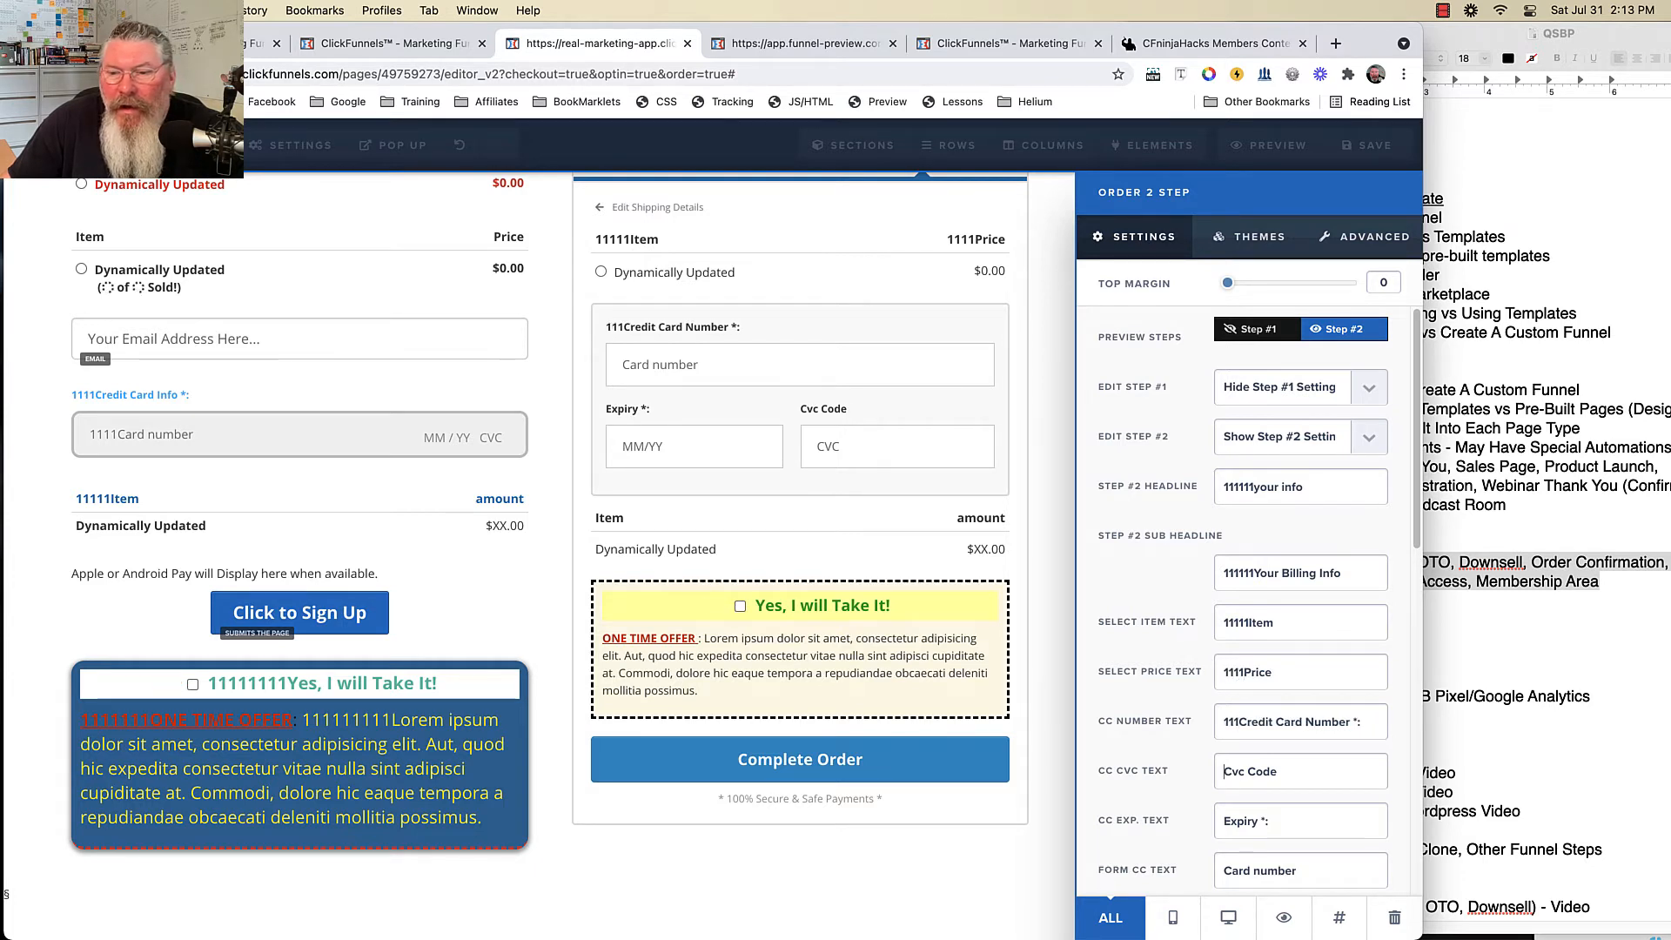
{"action": "type", "text": "111"}
{"action": "scroll", "coordinate": [1245, 601], "scroll_direction": "down", "scroll_amount": 5}
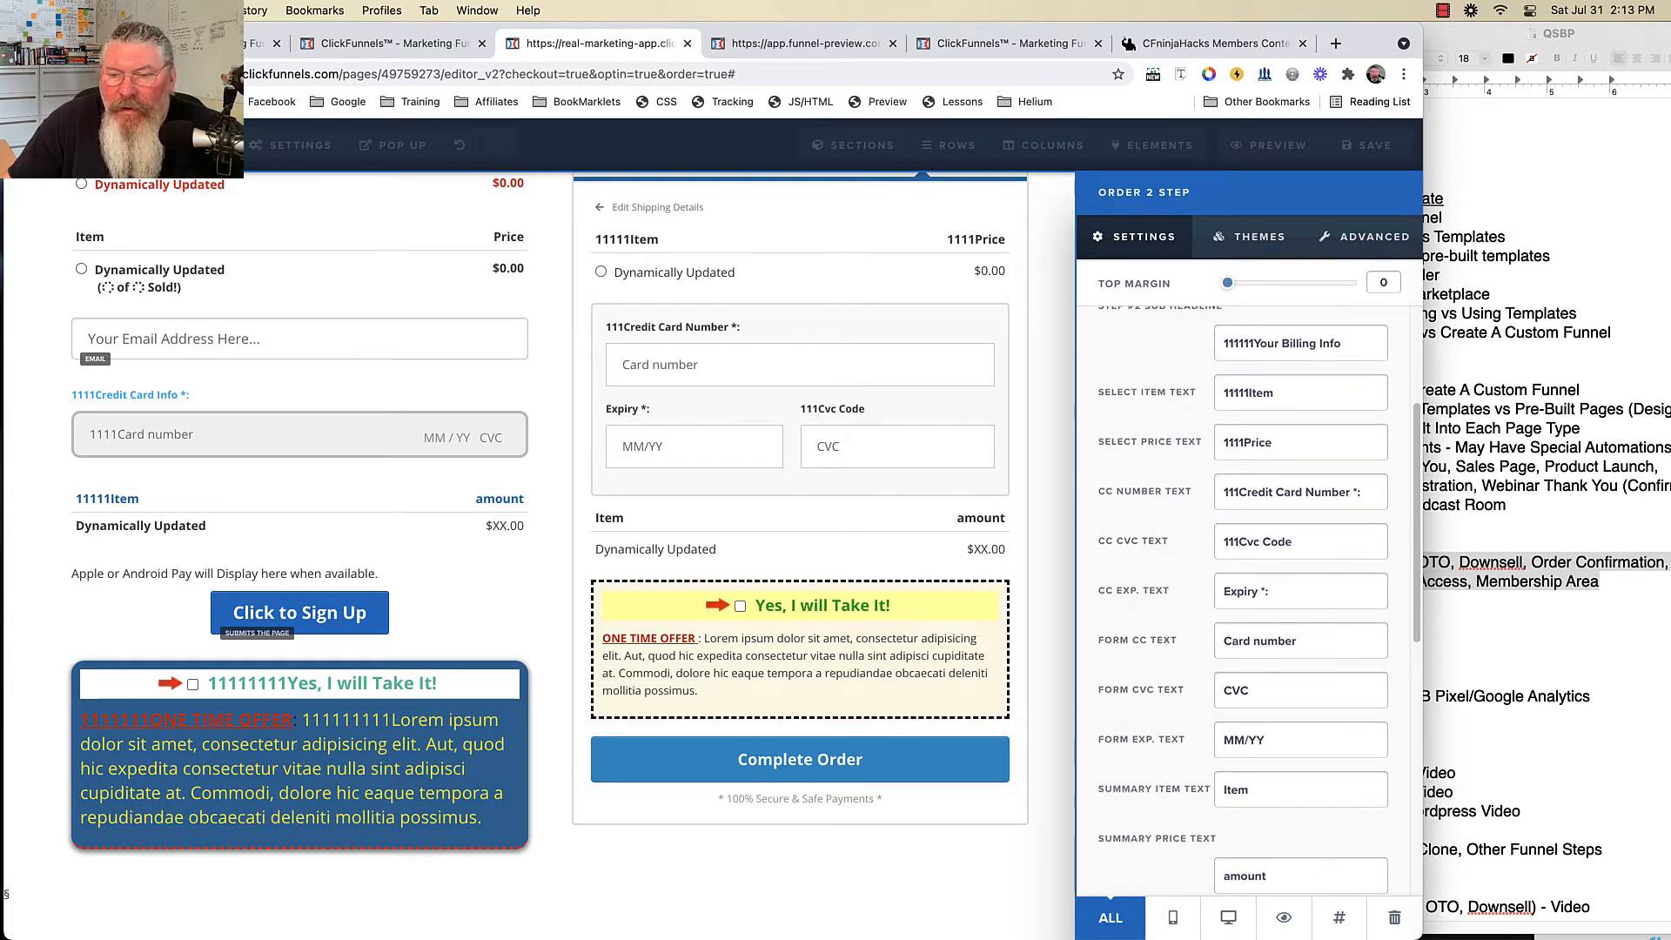
{"action": "scroll", "coordinate": [1244, 601], "scroll_direction": "down", "scroll_amount": 3}
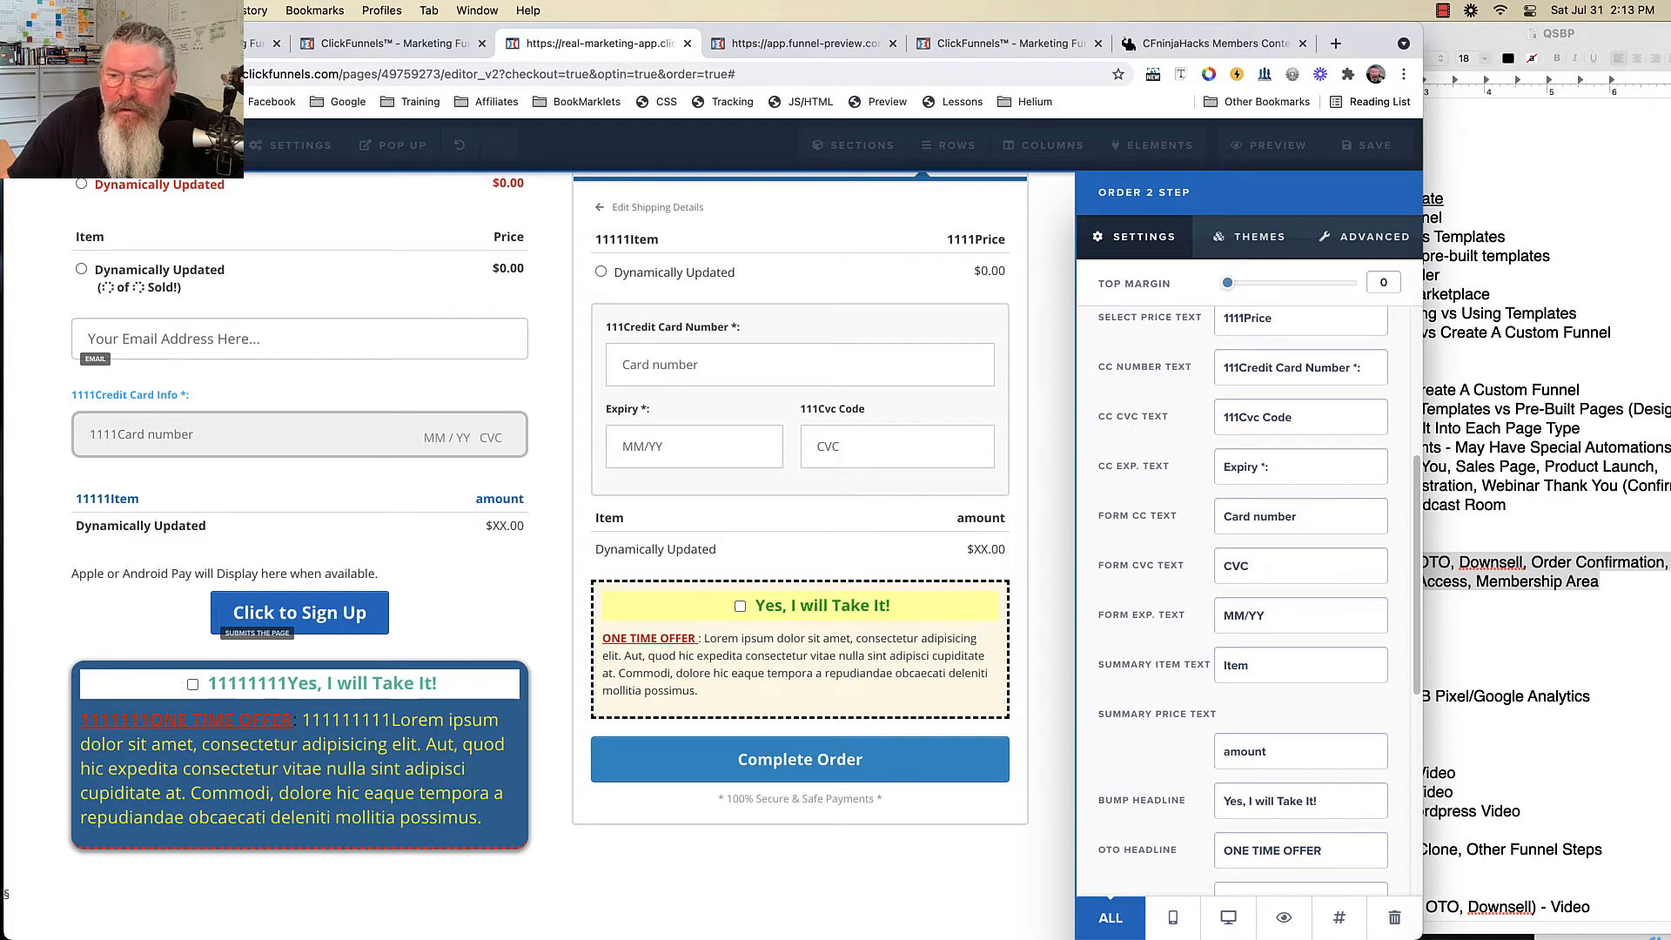
{"action": "left_click", "coordinate": [1224, 665]}
{"action": "type", "text": "1111111"}
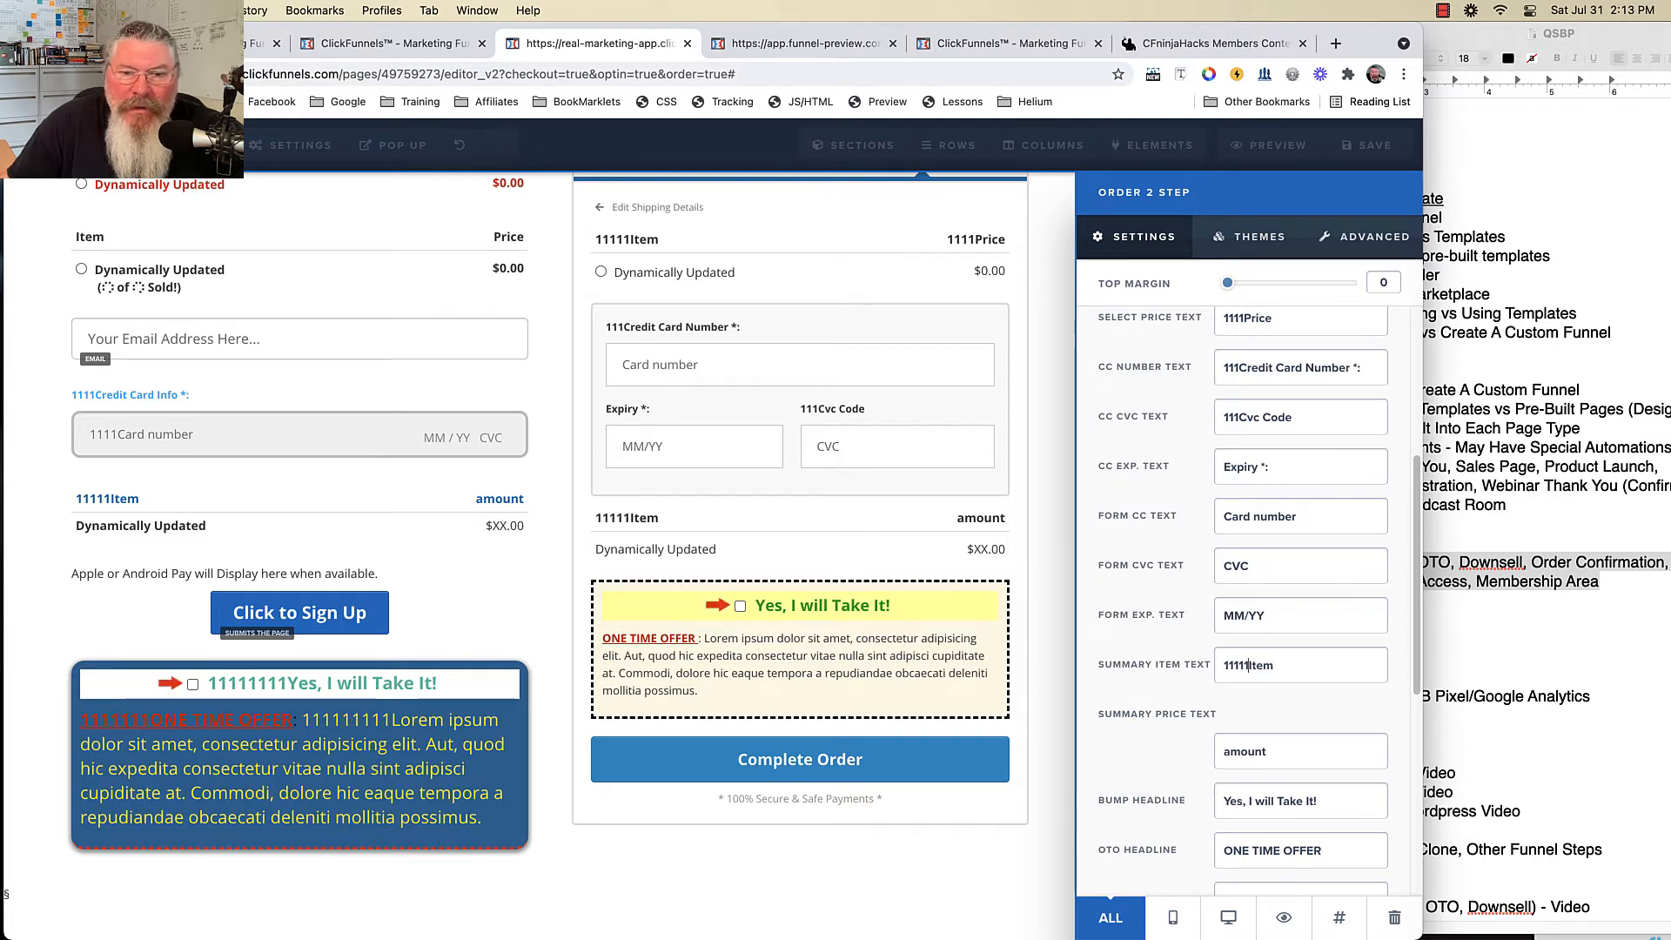
{"action": "left_click", "coordinate": [1231, 751]}
{"action": "type", "text": "1111111111"}
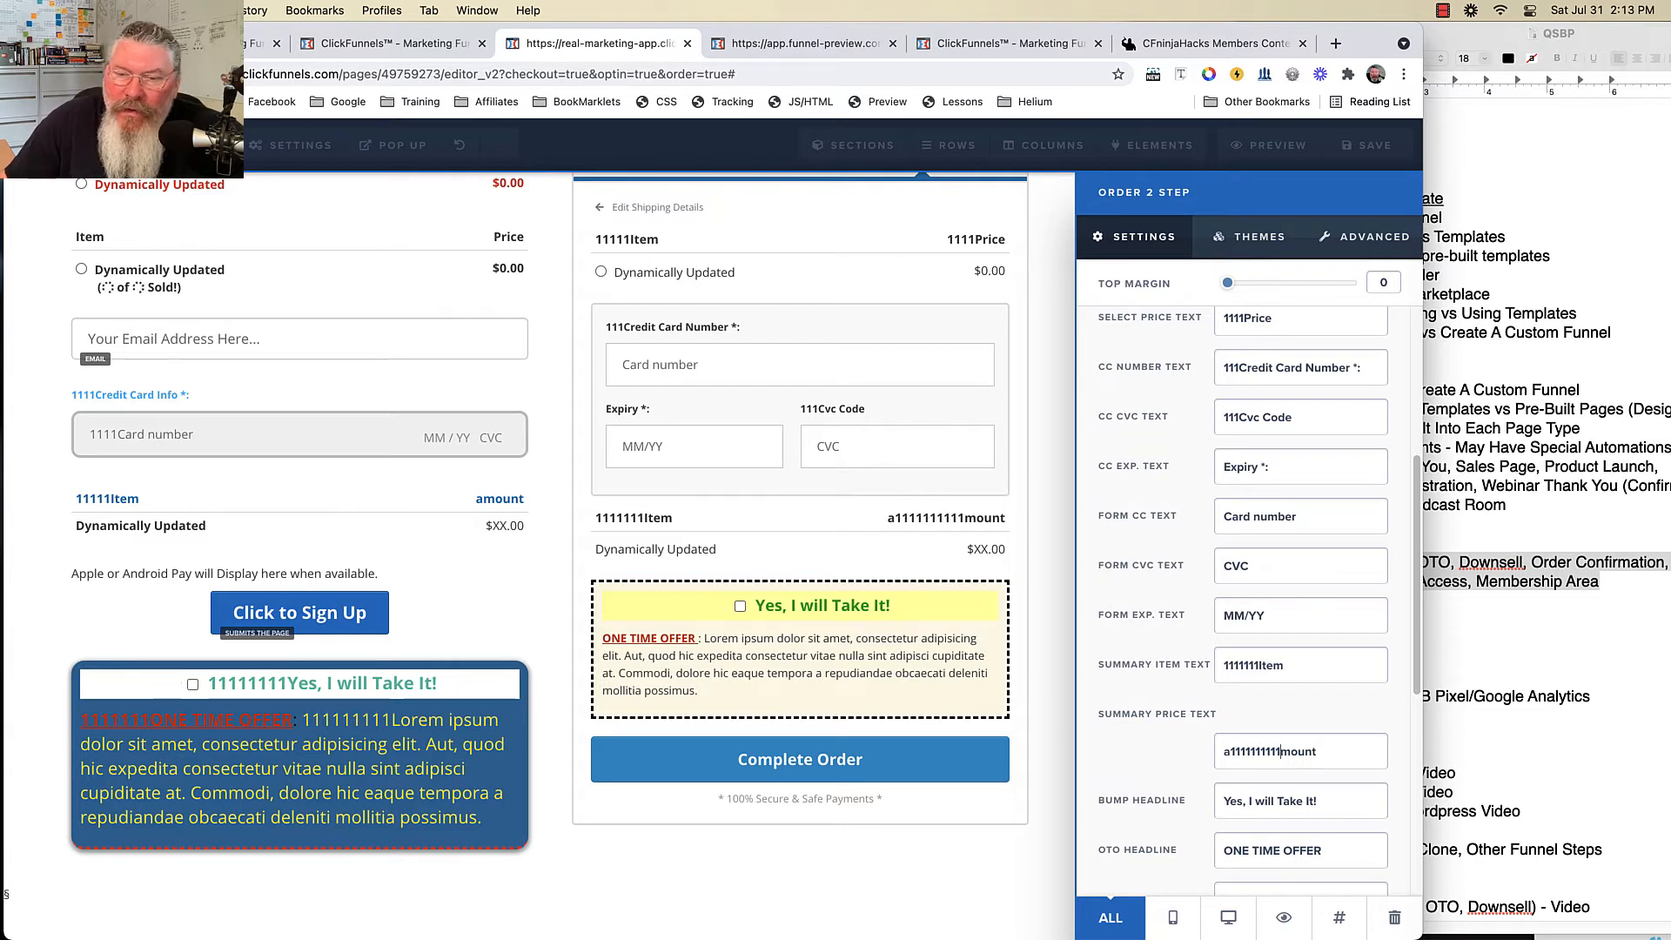
- Prefix the Bump Headline, ONE TIME OFFER headline and offer text with 111111
{"action": "scroll", "coordinate": [1245, 609], "scroll_direction": "down", "scroll_amount": 4}
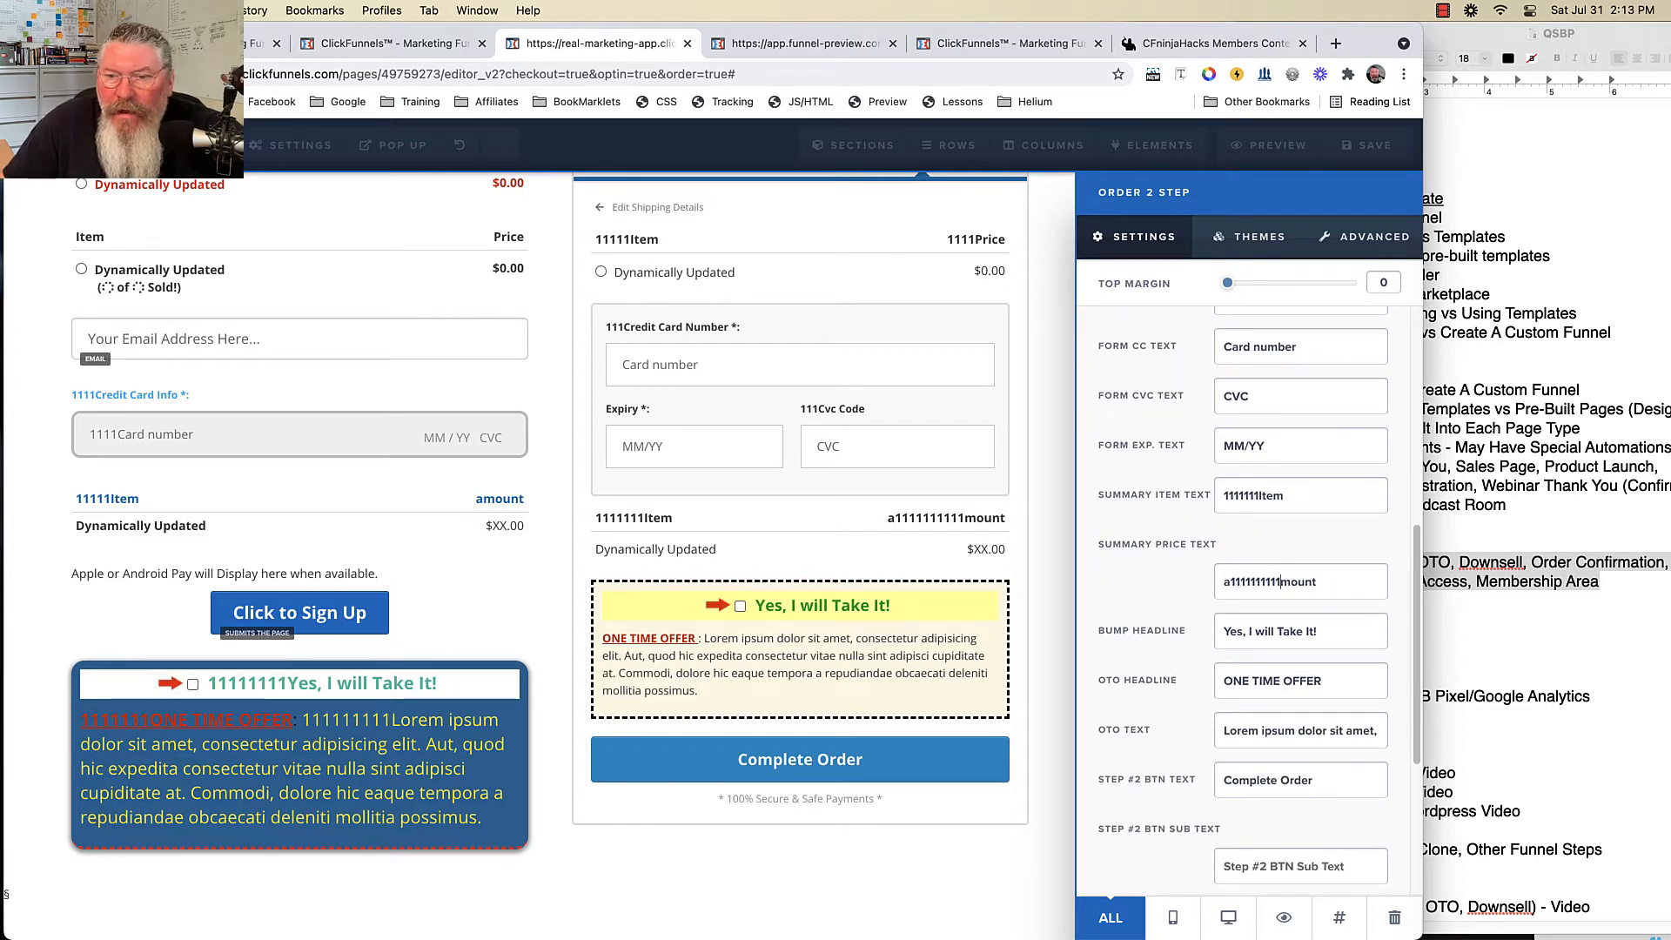
{"action": "type", "text": "111111"}
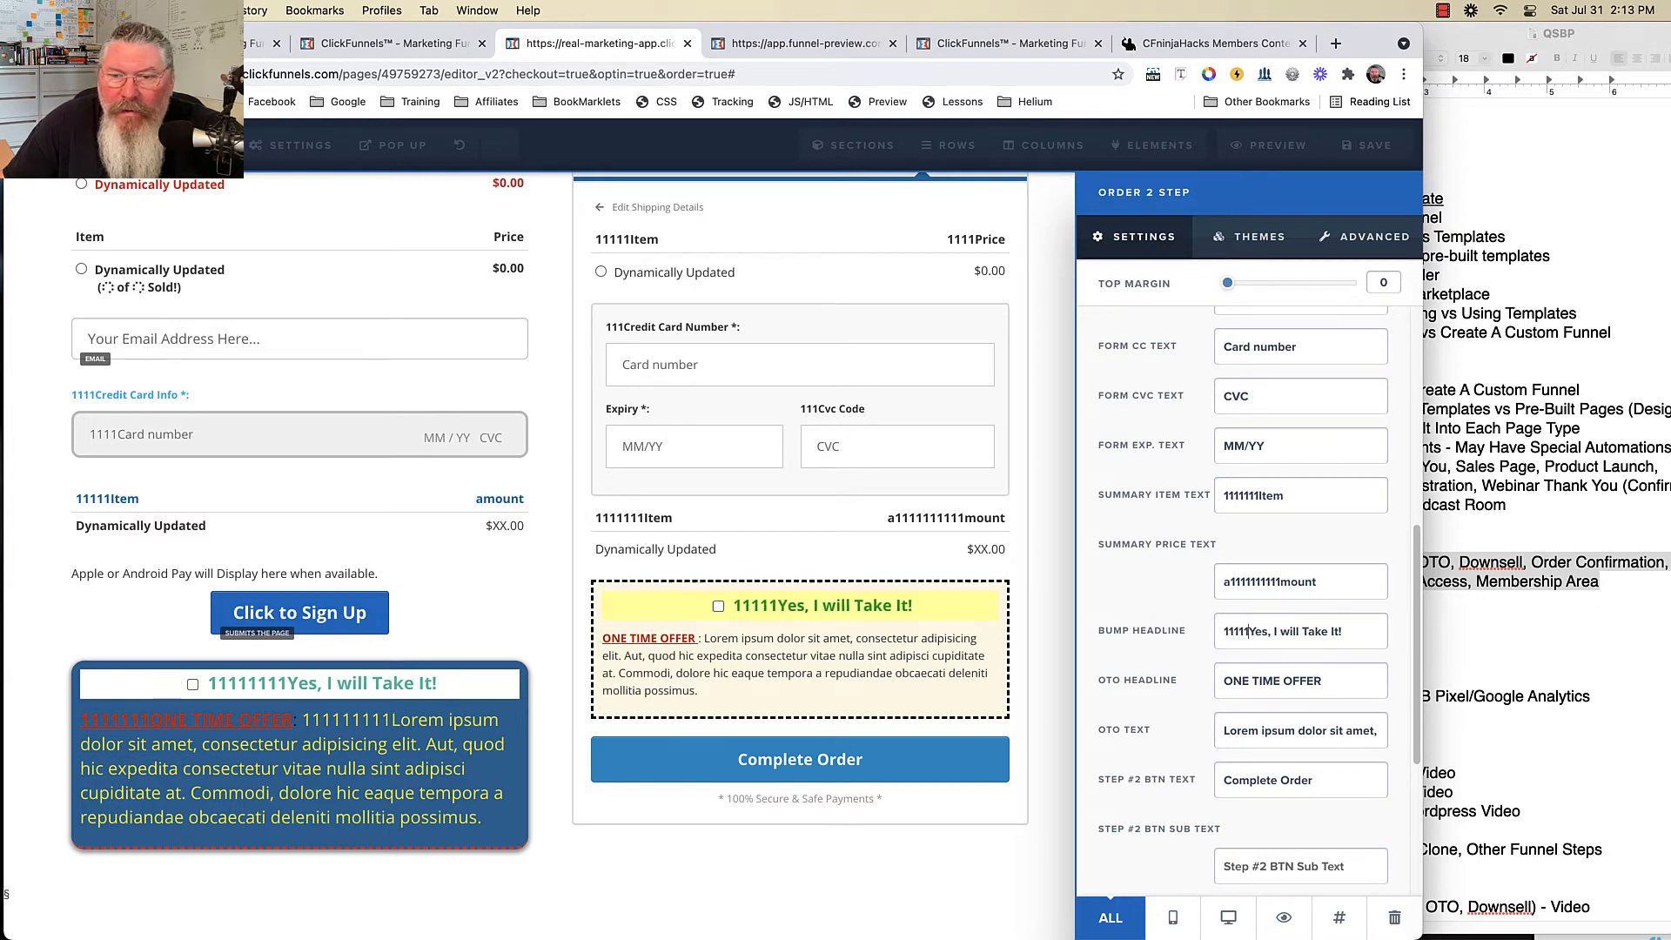
{"action": "left_click", "coordinate": [1225, 681]}
{"action": "type", "text": "111111"}
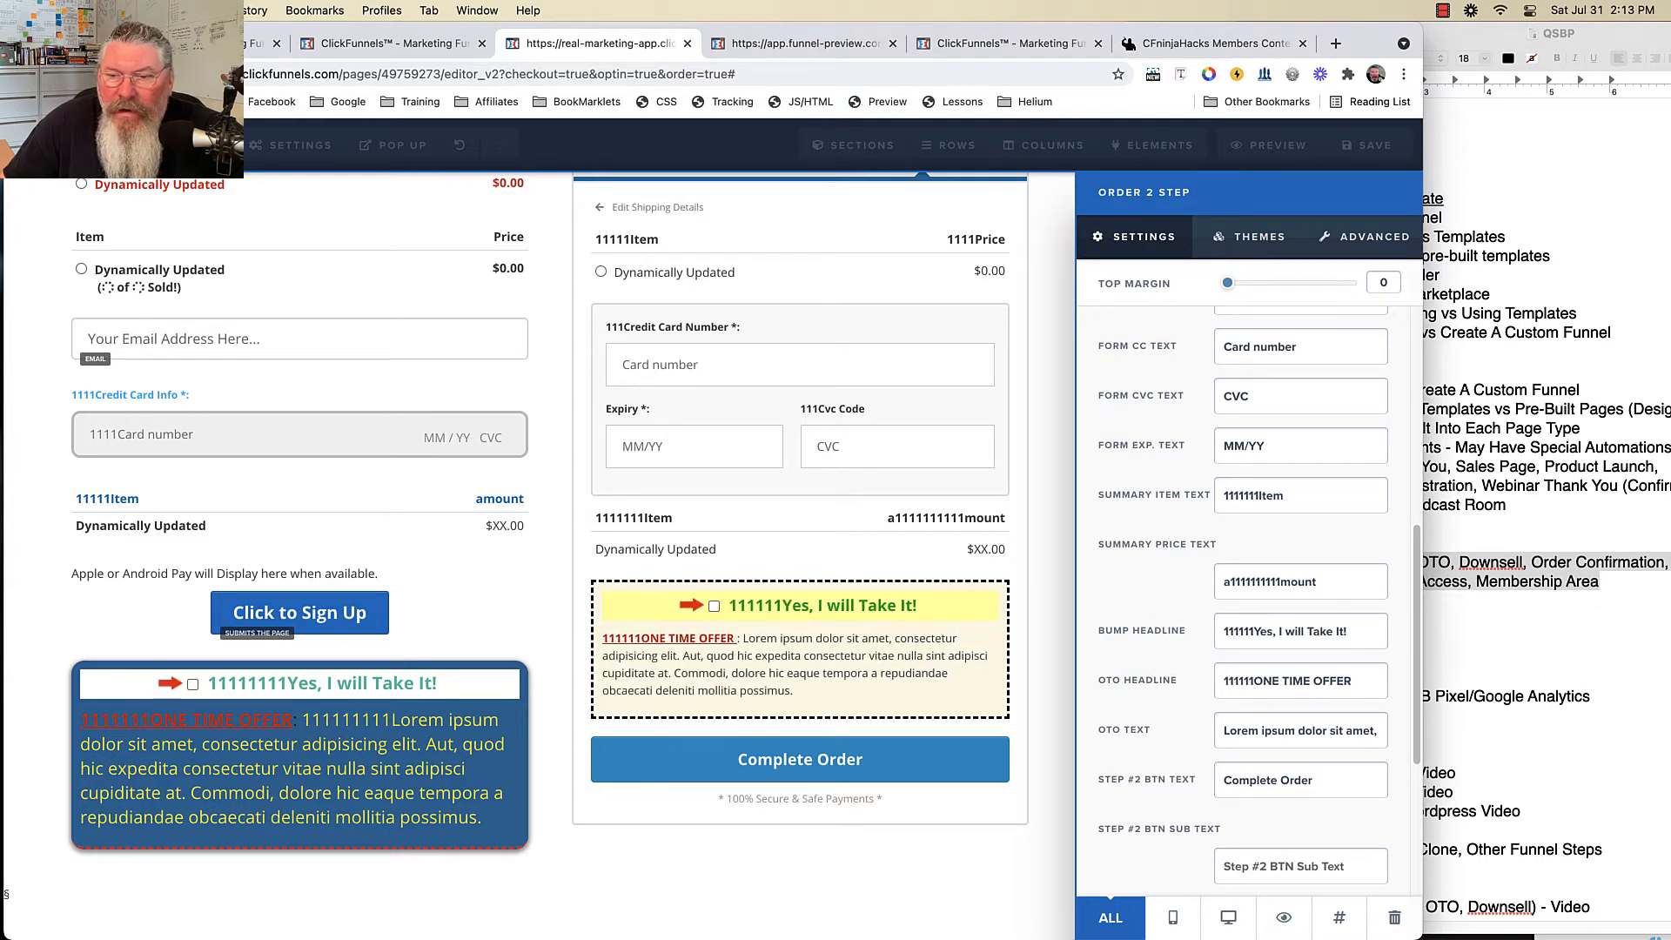
{"action": "left_click", "coordinate": [1224, 730]}
{"action": "type", "text": "111111"}
- Change the Step #2 button text to '11111111Complete Order'
{"action": "scroll", "coordinate": [1224, 730], "scroll_direction": "up", "scroll_amount": 1}
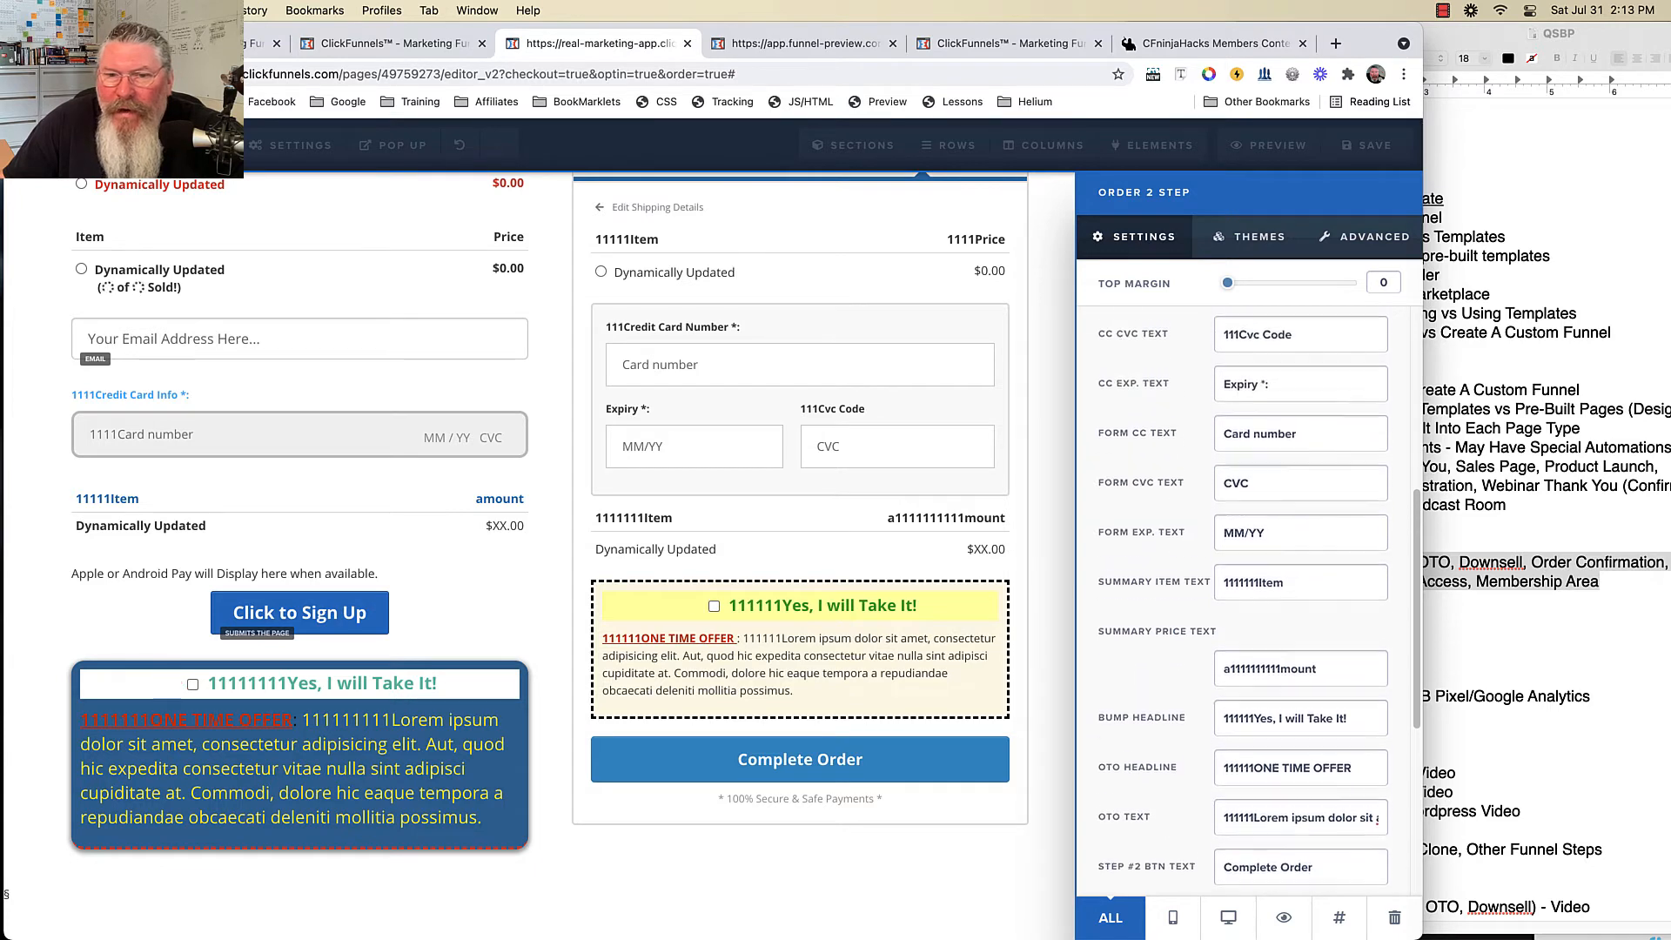
{"action": "scroll", "coordinate": [1243, 600], "scroll_direction": "up", "scroll_amount": 2}
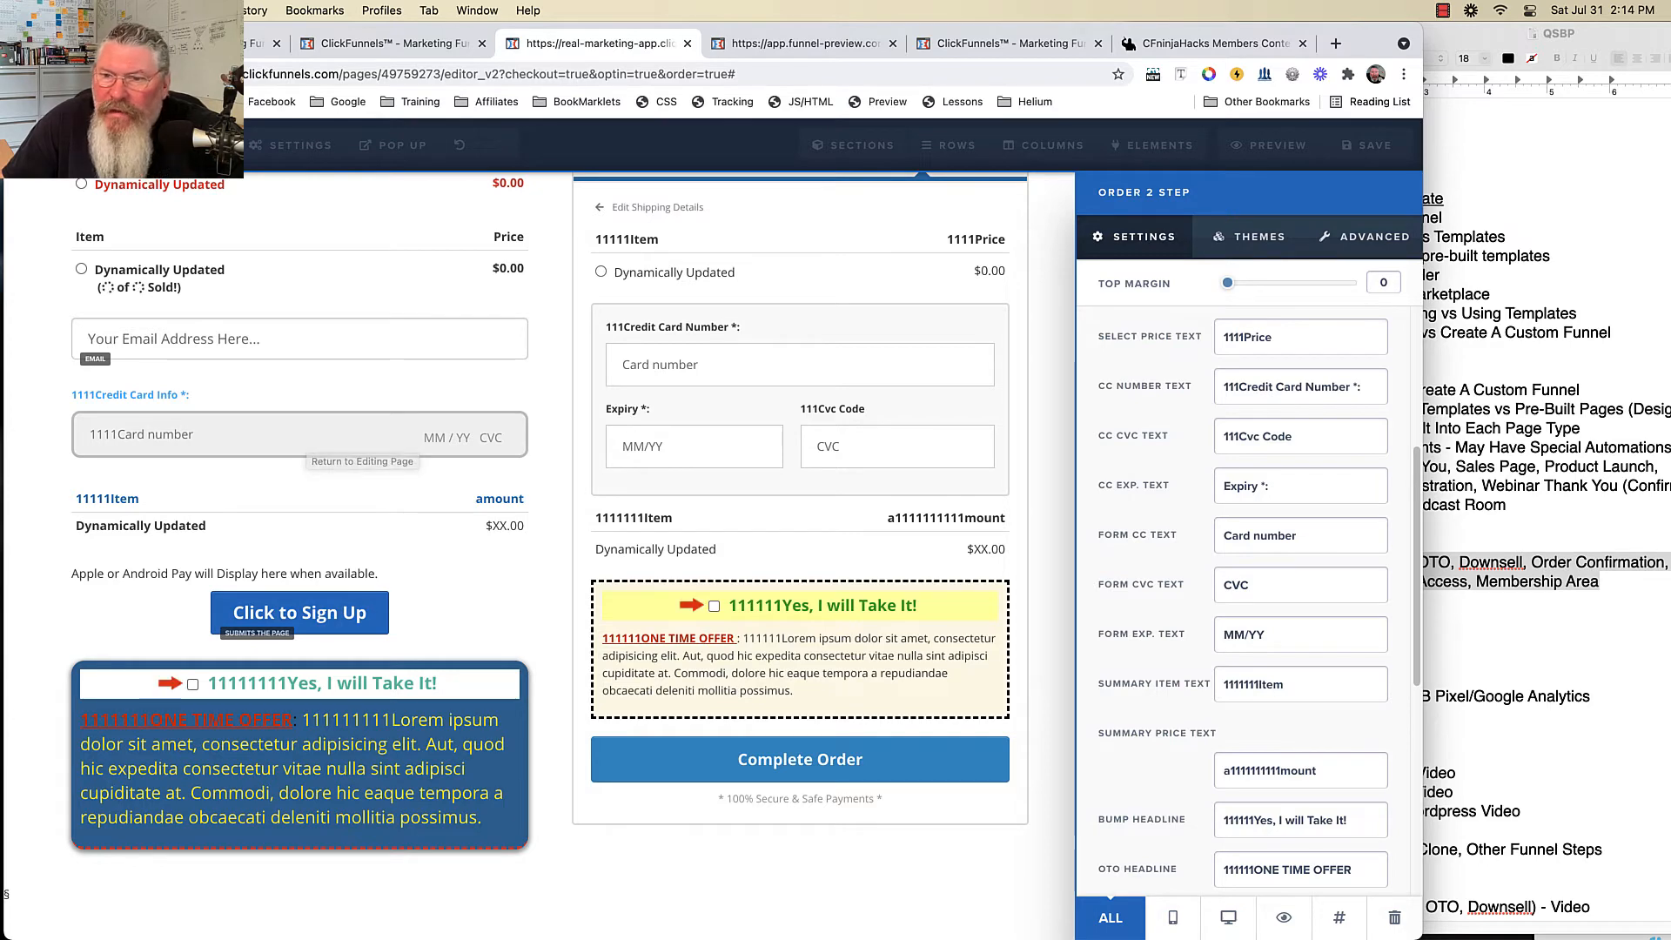
{"action": "scroll", "coordinate": [1253, 443], "scroll_direction": "down", "scroll_amount": 10}
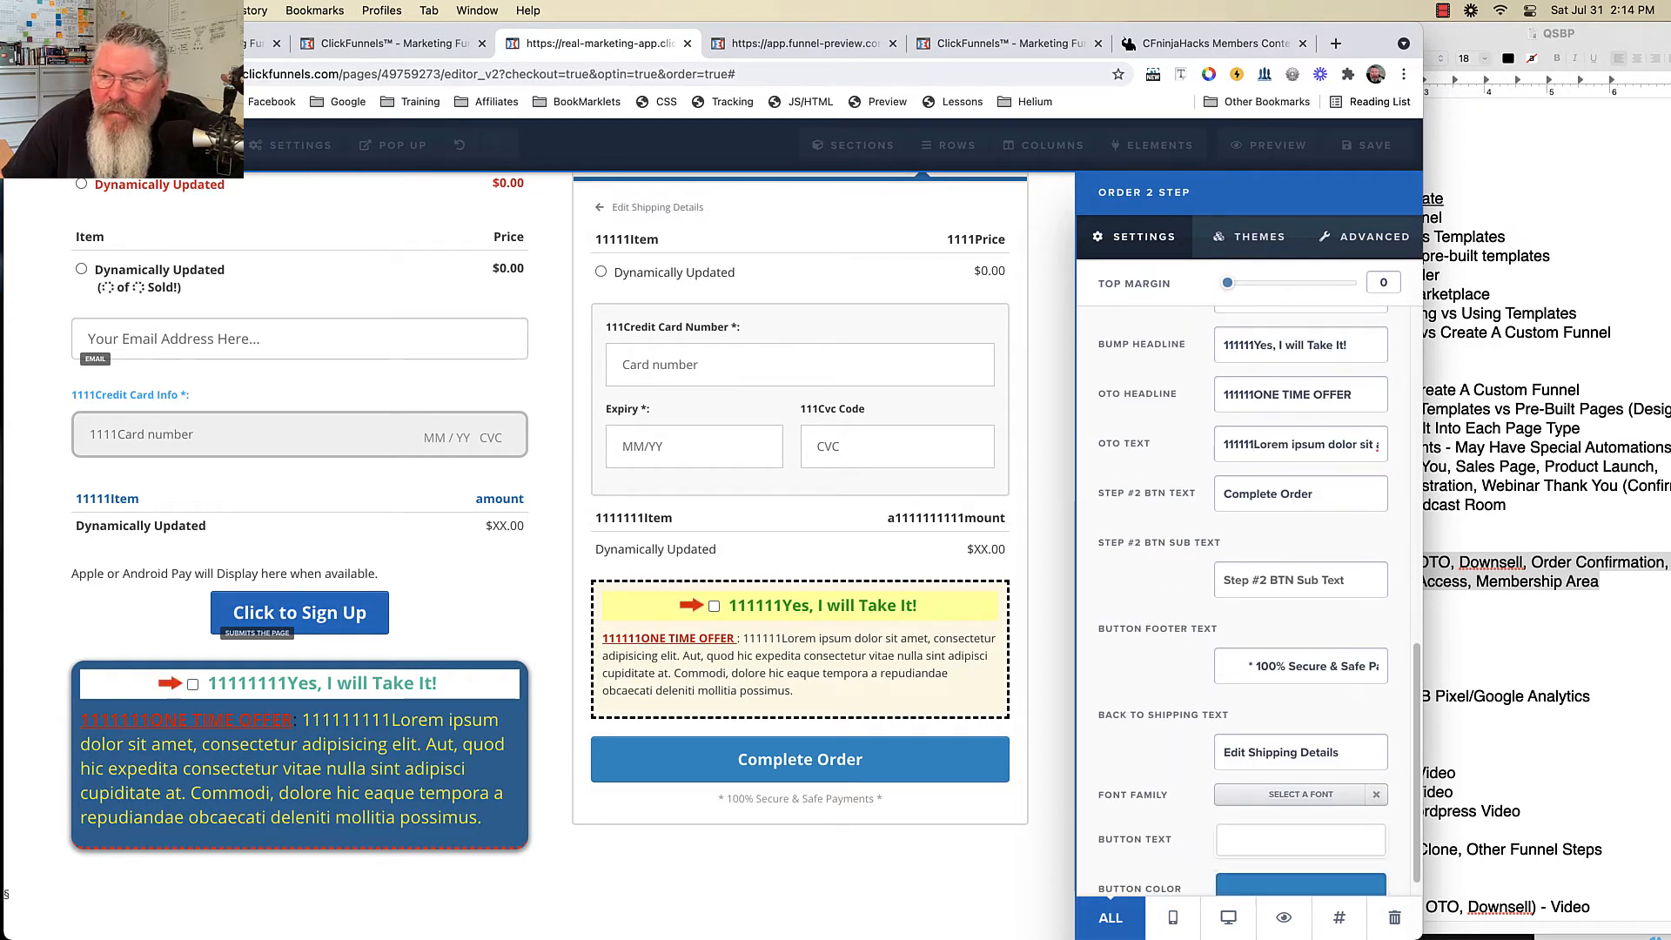
{"action": "left_click", "coordinate": [1254, 444]}
{"action": "type", "text": "11111111"}
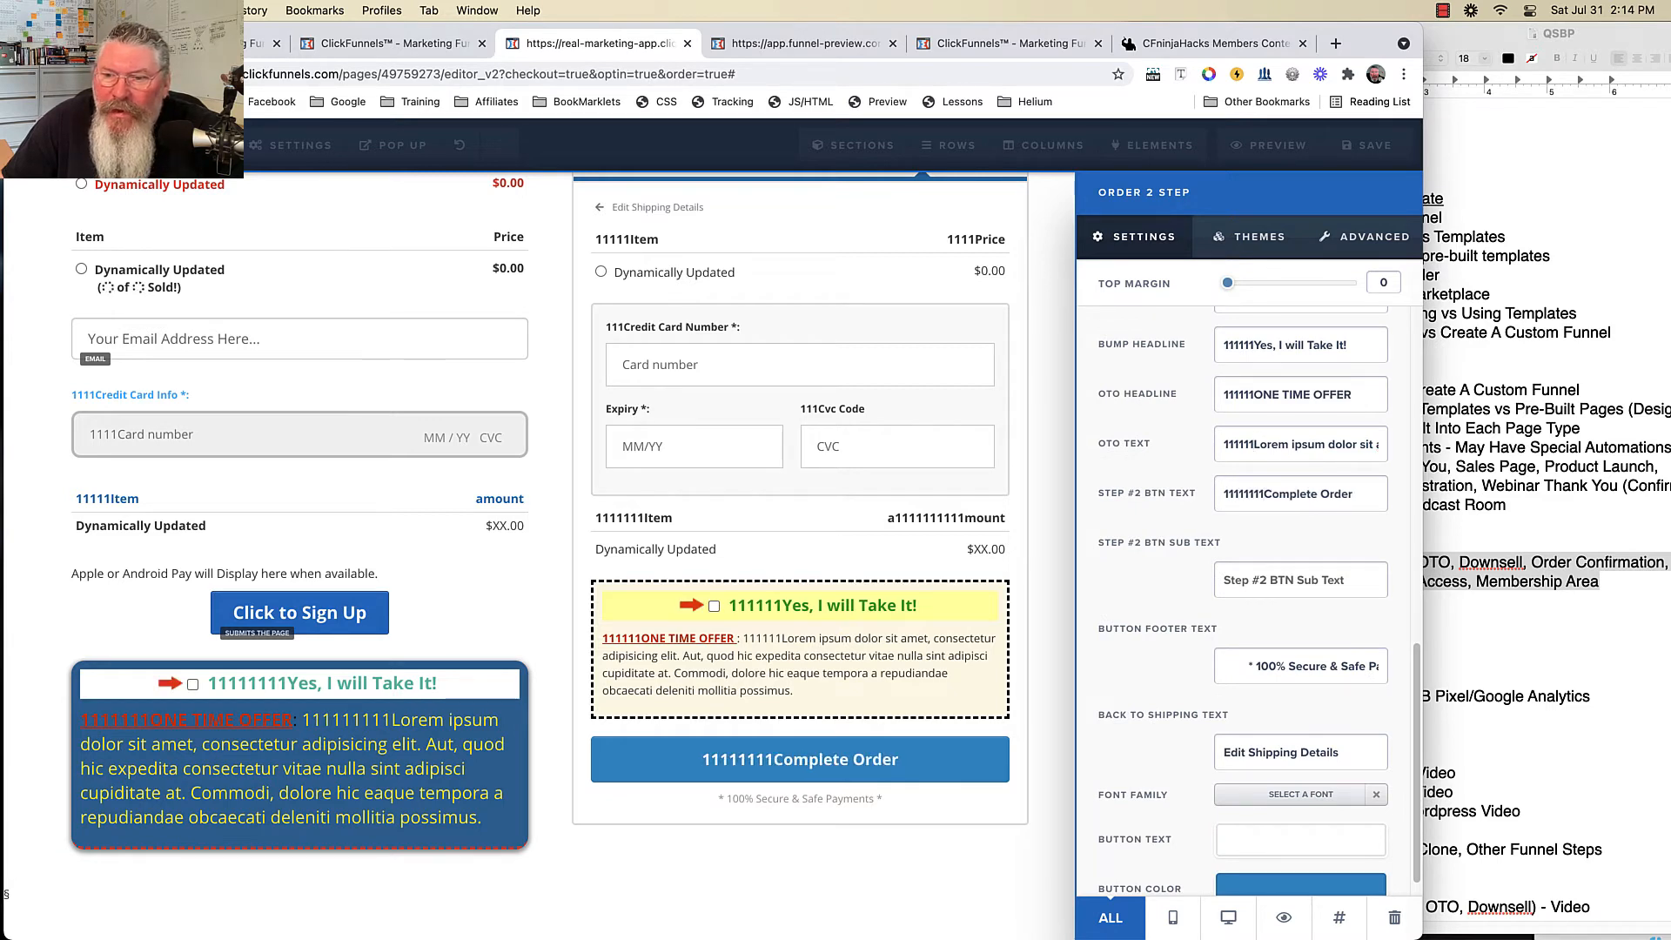
{"action": "scroll", "coordinate": [1253, 600], "scroll_direction": "down", "scroll_amount": 1}
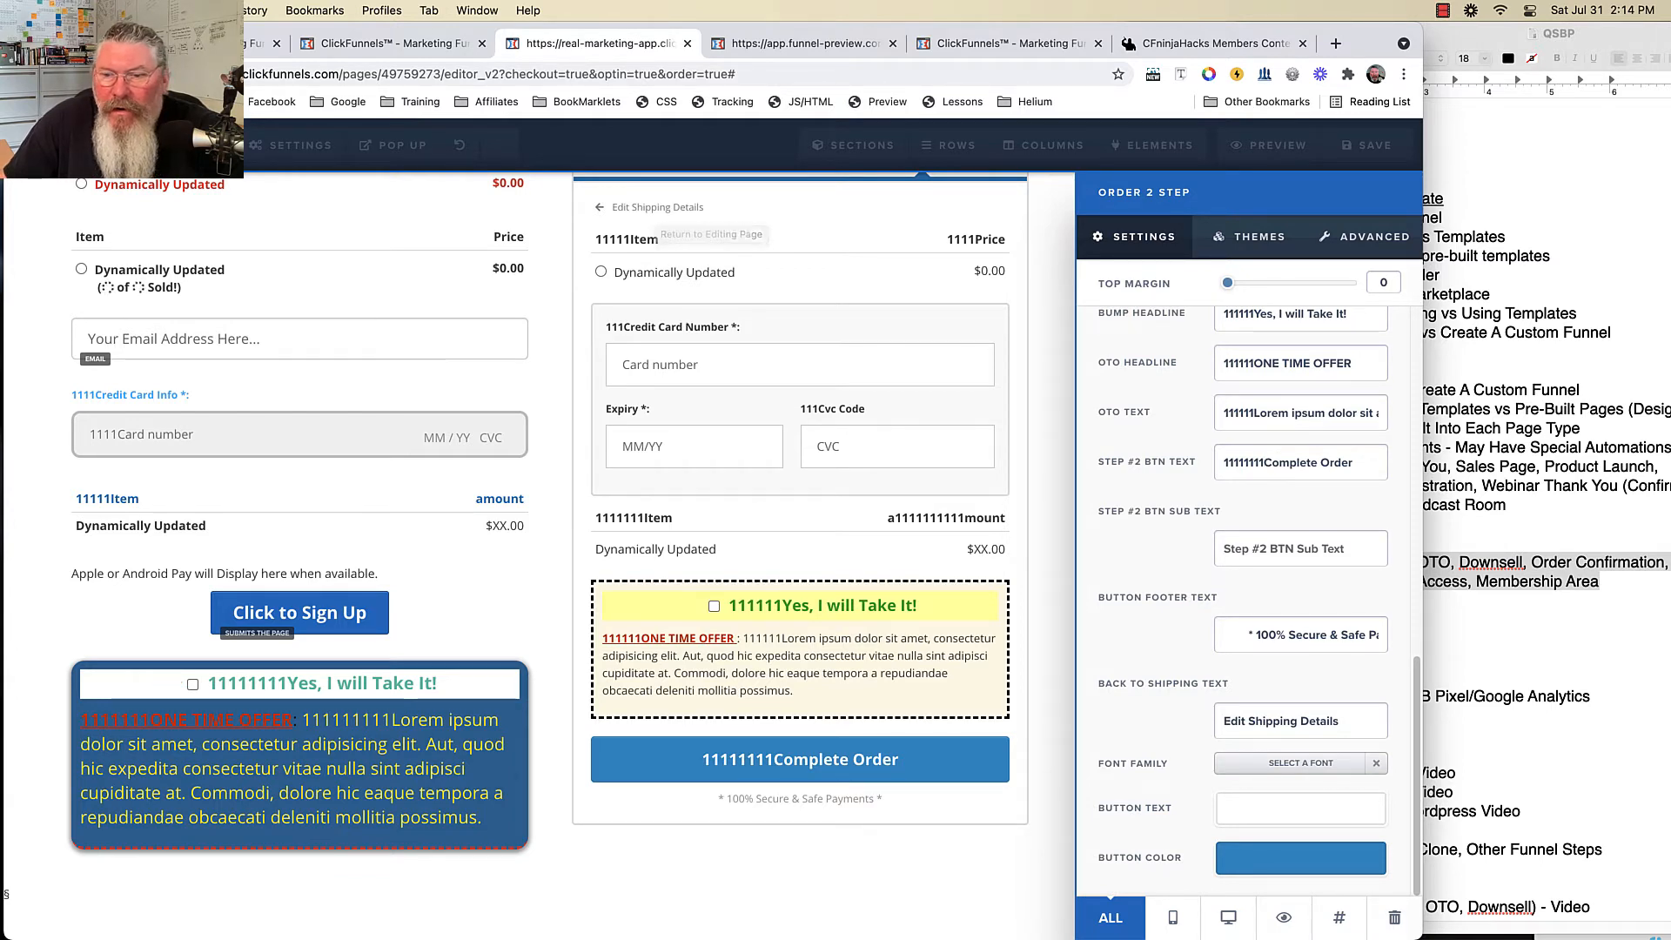
- Prefix the Edit Shipping Details link with 1s and make the button text dark grey
{"action": "left_click", "coordinate": [1224, 722]}
{"action": "type", "text": "1111111"}
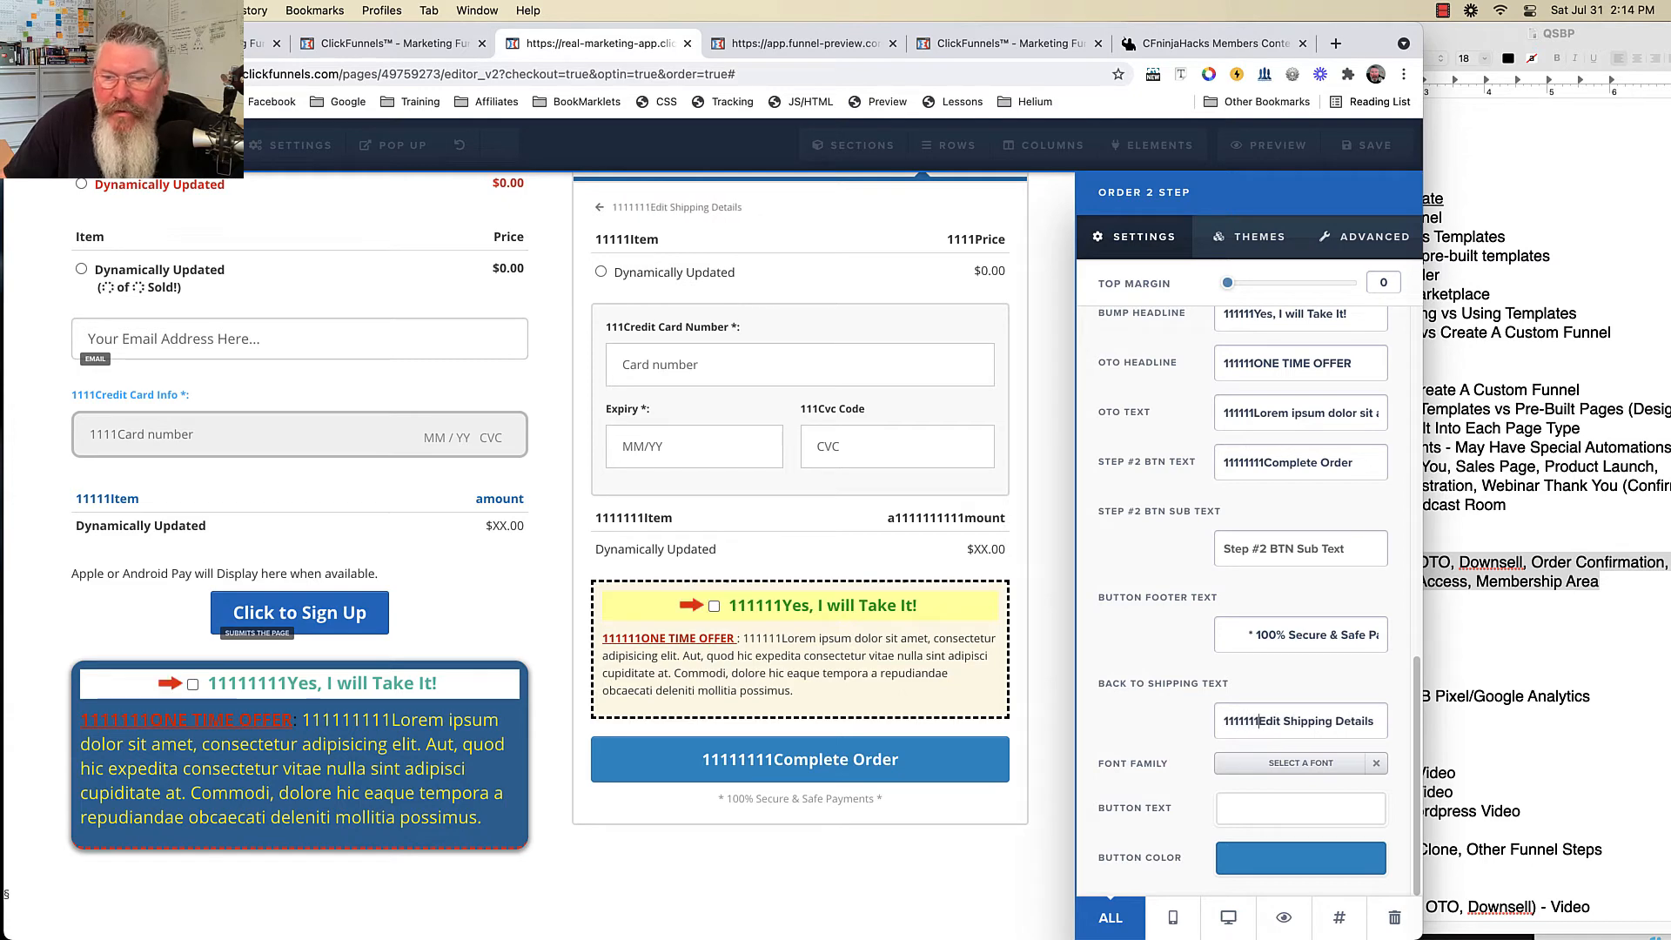
{"action": "left_click", "coordinate": [1301, 809]}
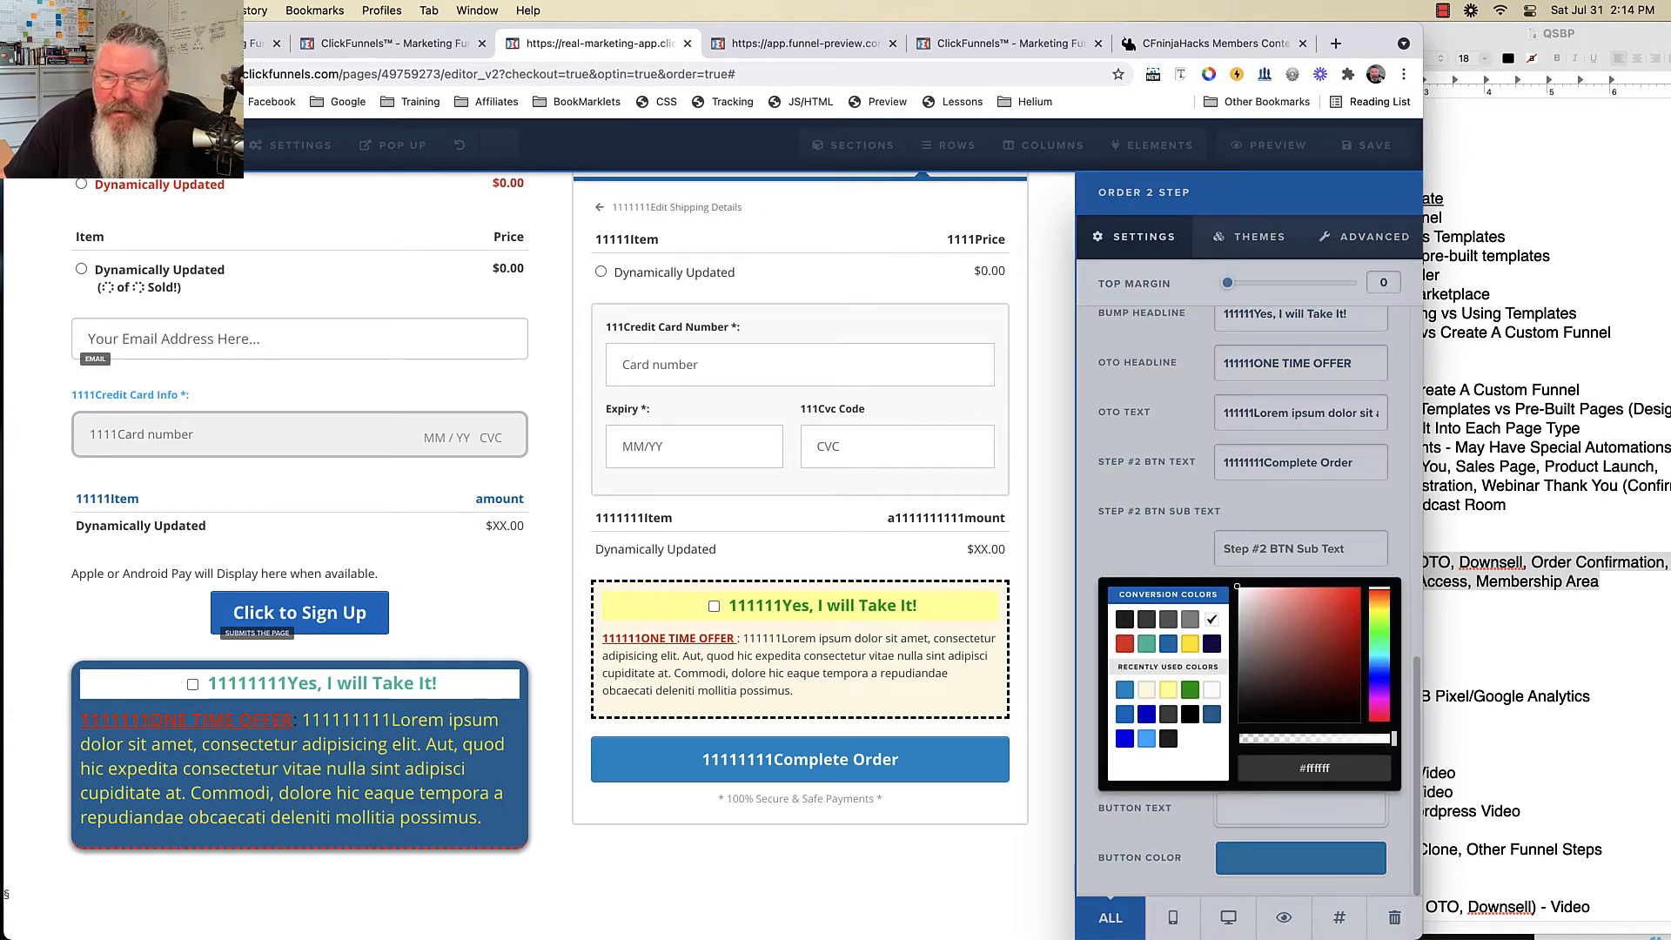
{"action": "left_click", "coordinate": [1168, 738]}
{"action": "left_click", "coordinate": [1301, 858]}
- Make the Complete Order button green and display the form's Themes and Advanced style options
{"action": "left_click", "coordinate": [1300, 858]}
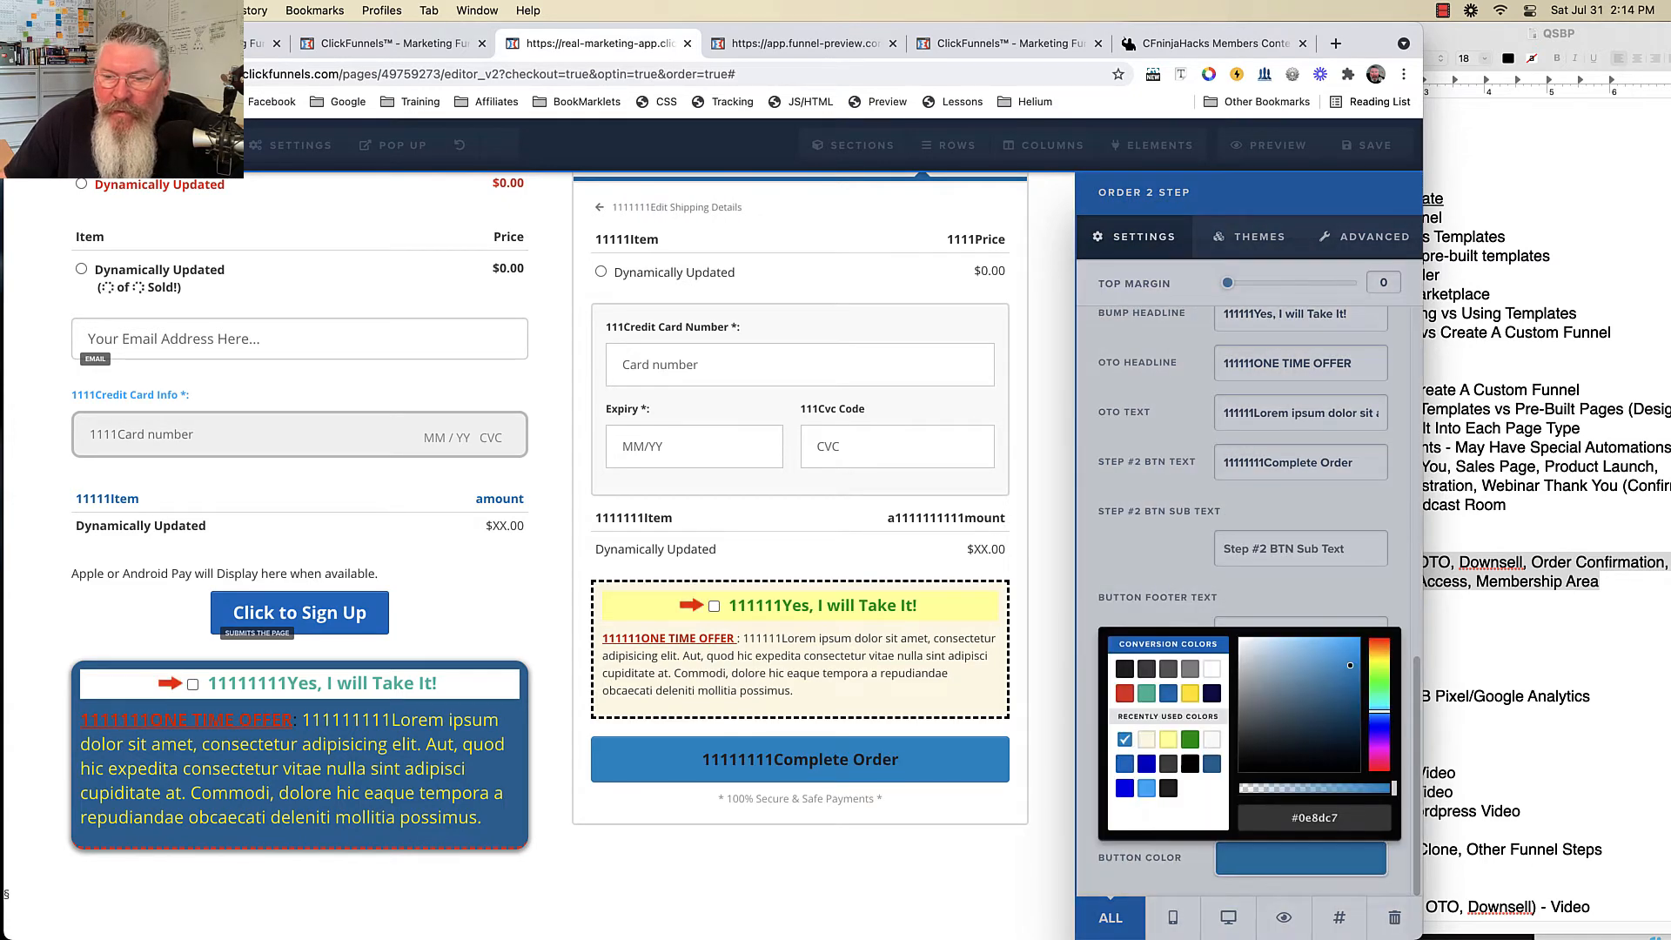
{"action": "left_click", "coordinate": [1190, 739]}
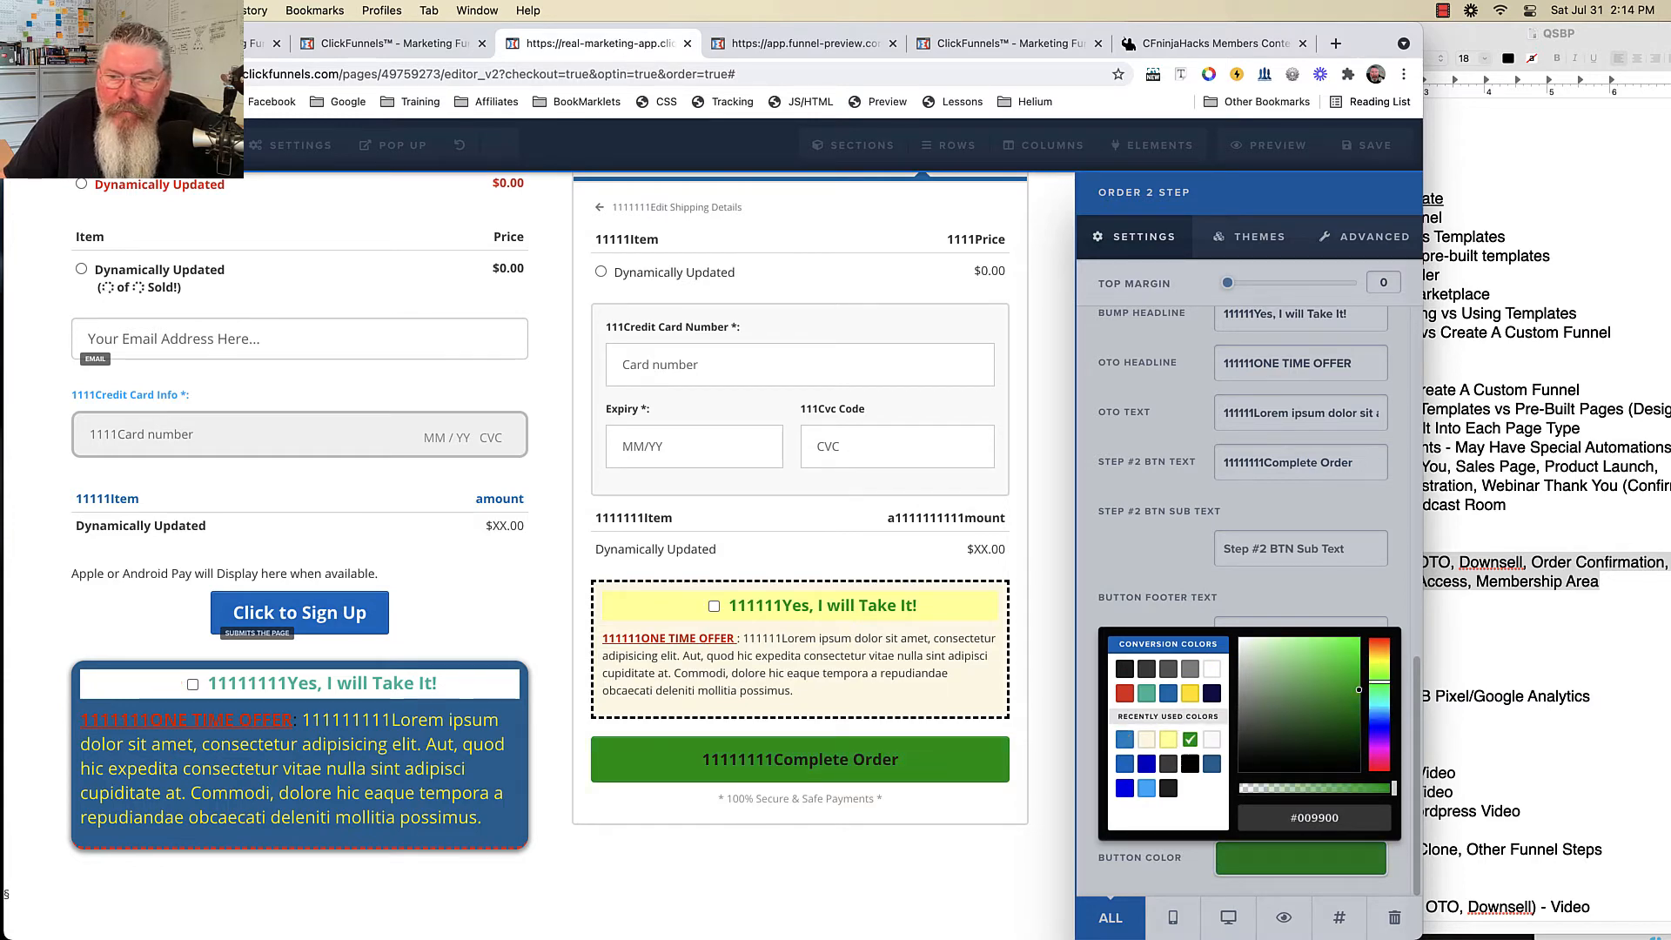
{"action": "left_click", "coordinate": [1153, 557]}
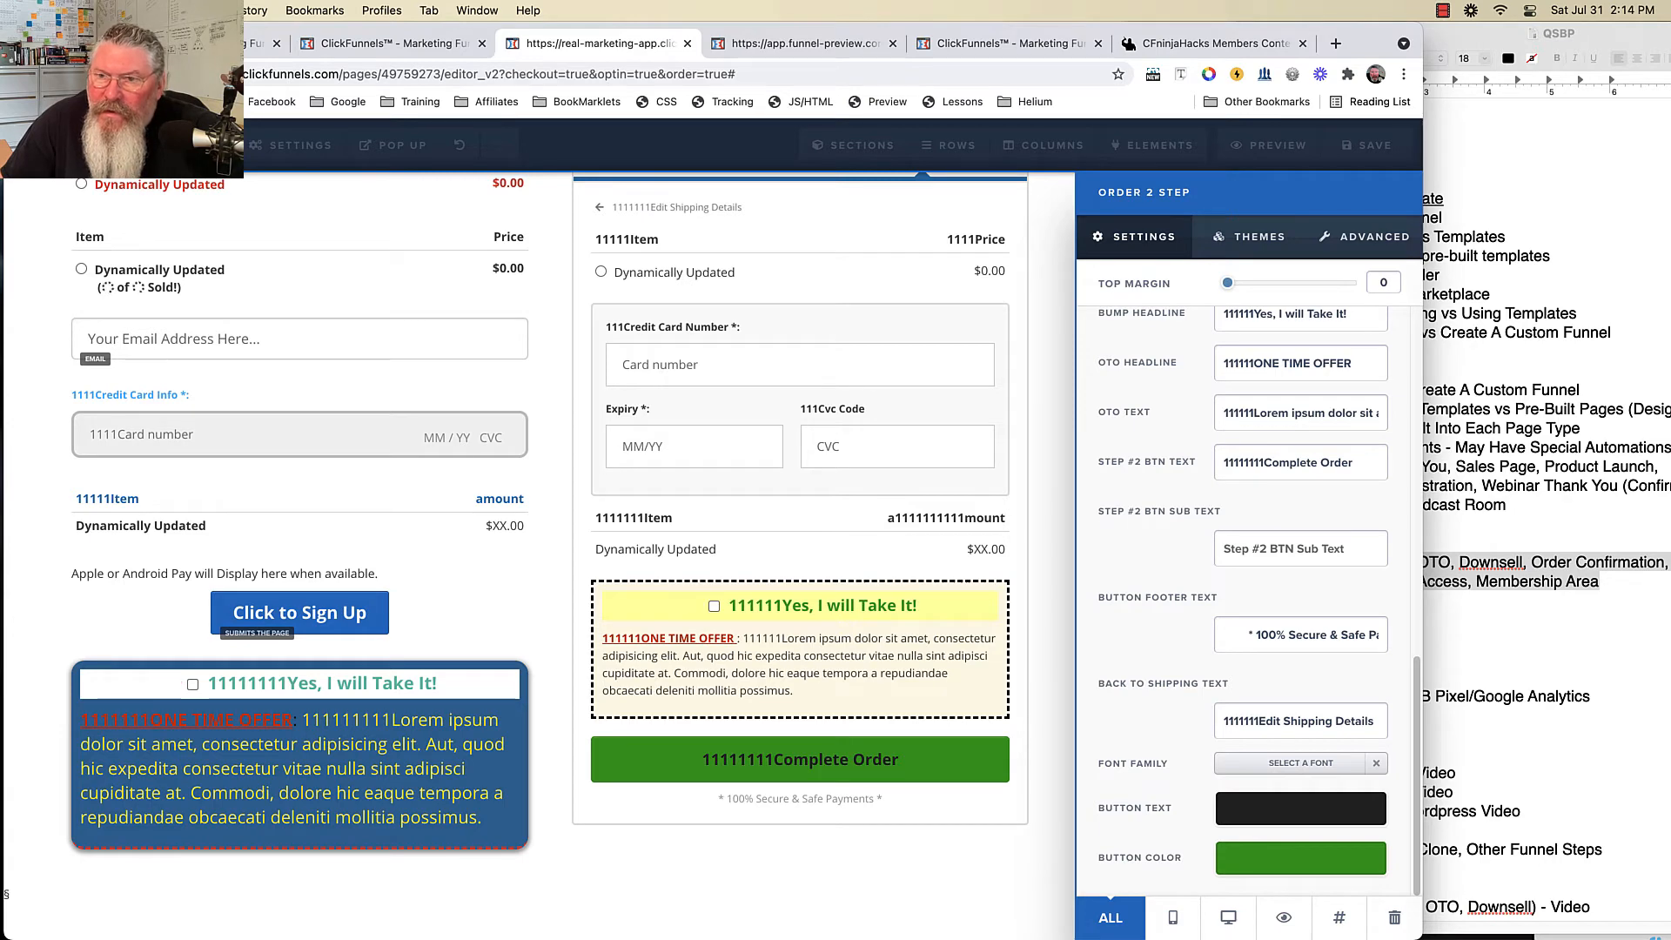
{"action": "scroll", "coordinate": [1244, 565], "scroll_direction": "up", "scroll_amount": 4}
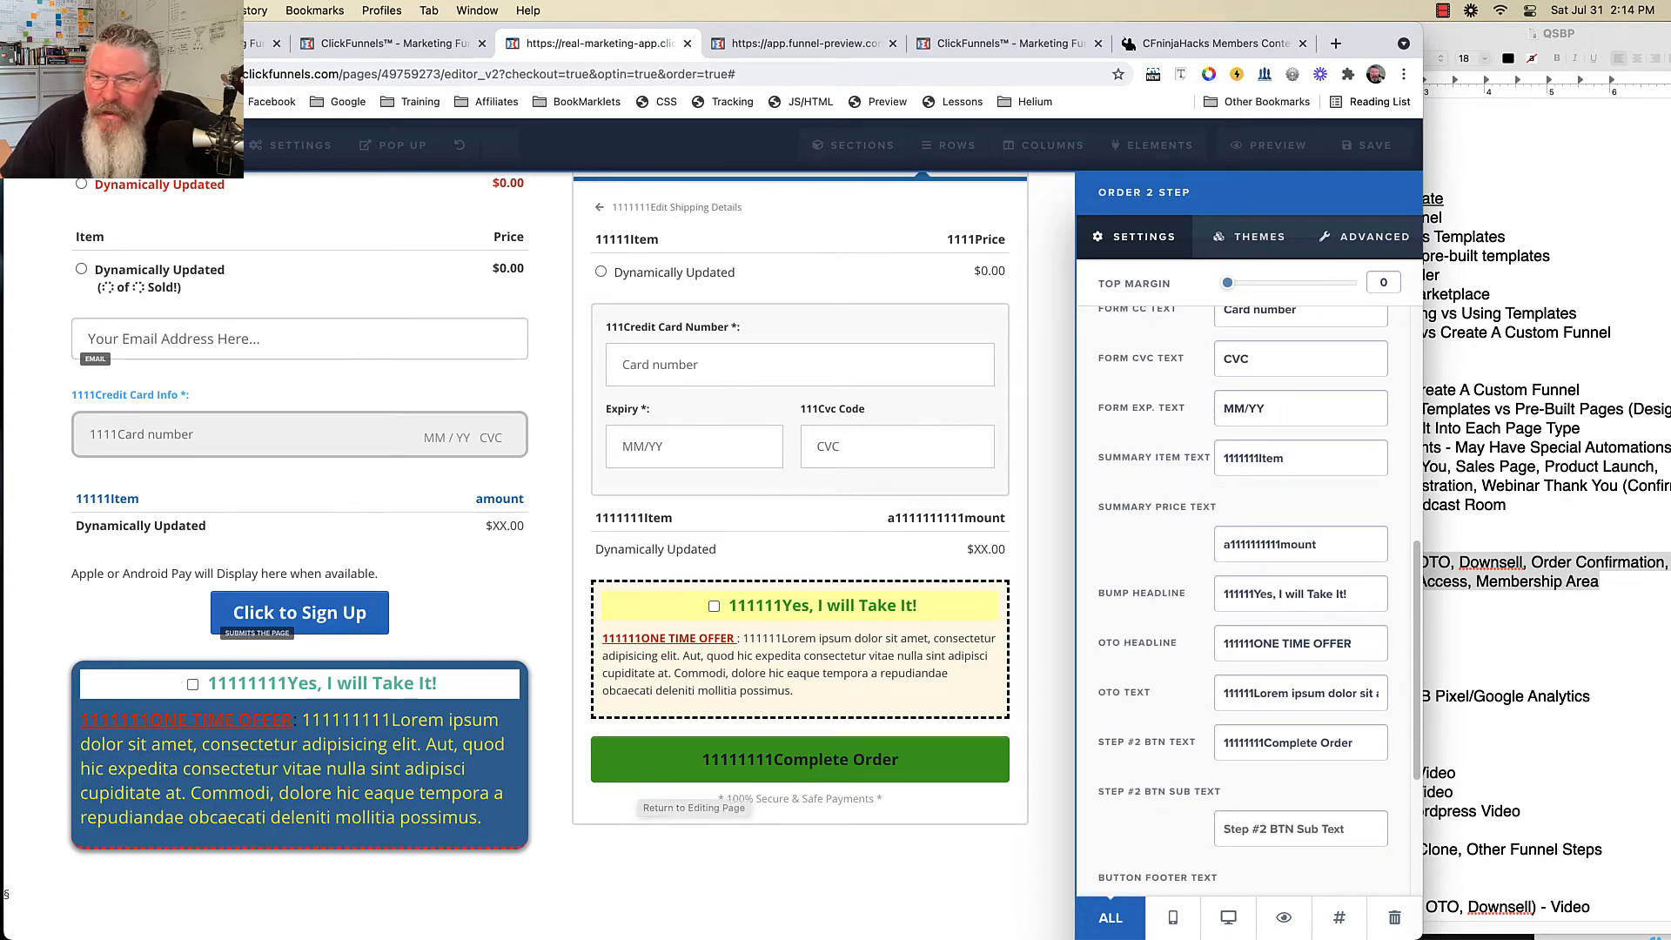
{"action": "scroll", "coordinate": [1244, 601], "scroll_direction": "up", "scroll_amount": 4}
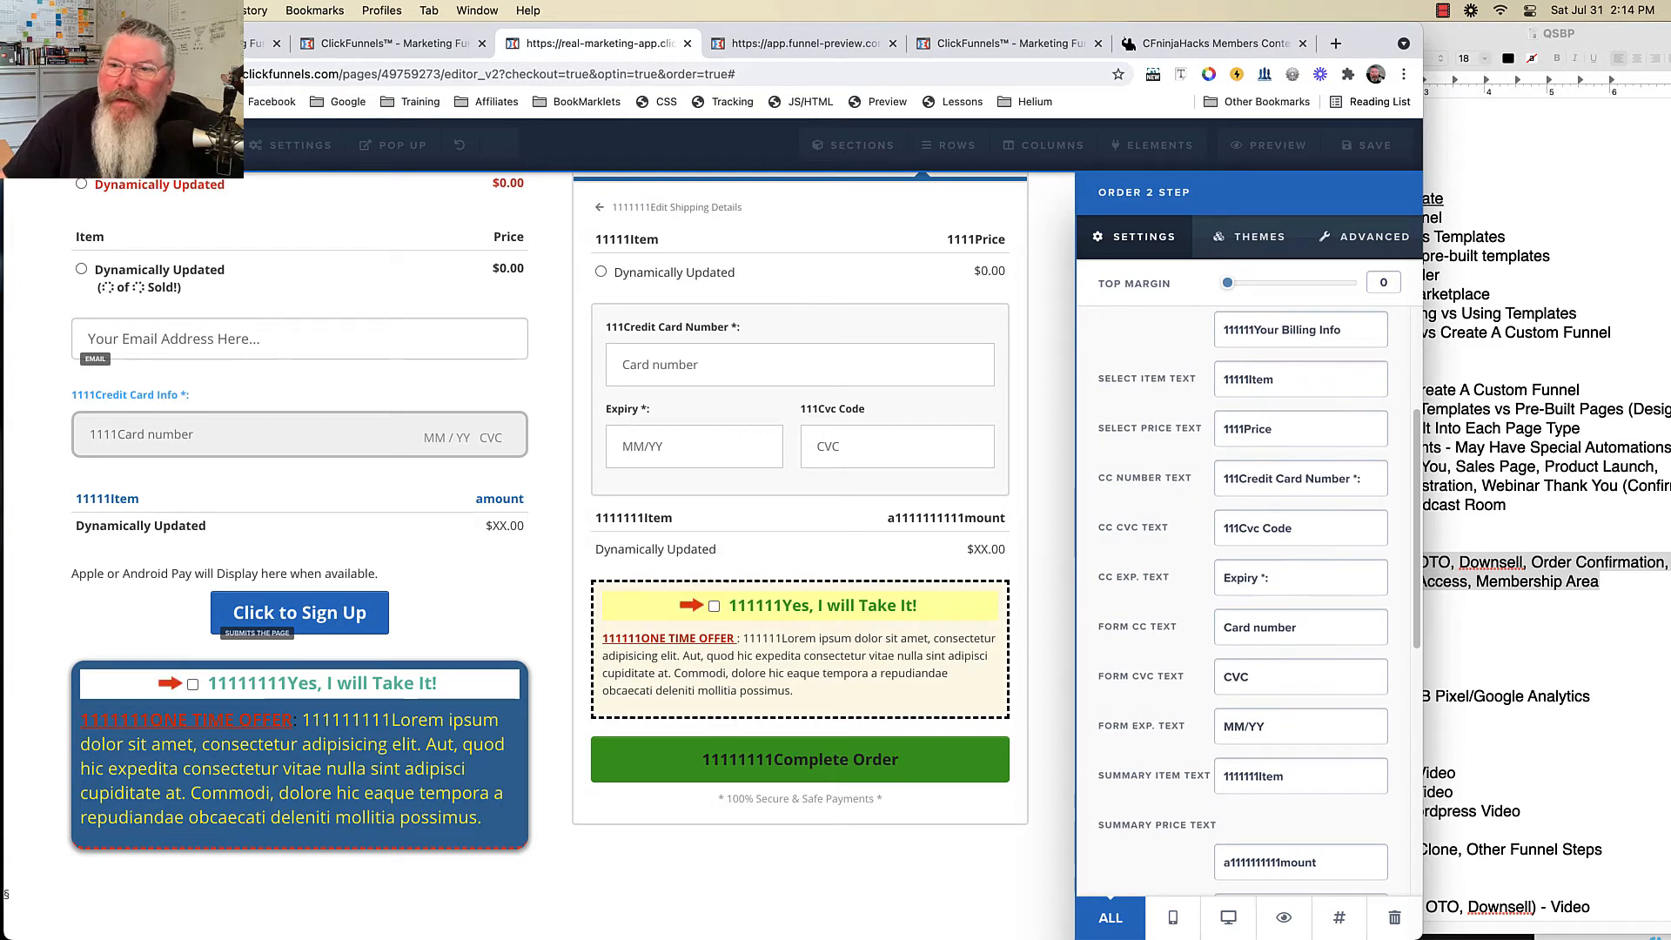
{"action": "left_click", "coordinate": [1248, 236]}
{"action": "left_click", "coordinate": [1364, 236]}
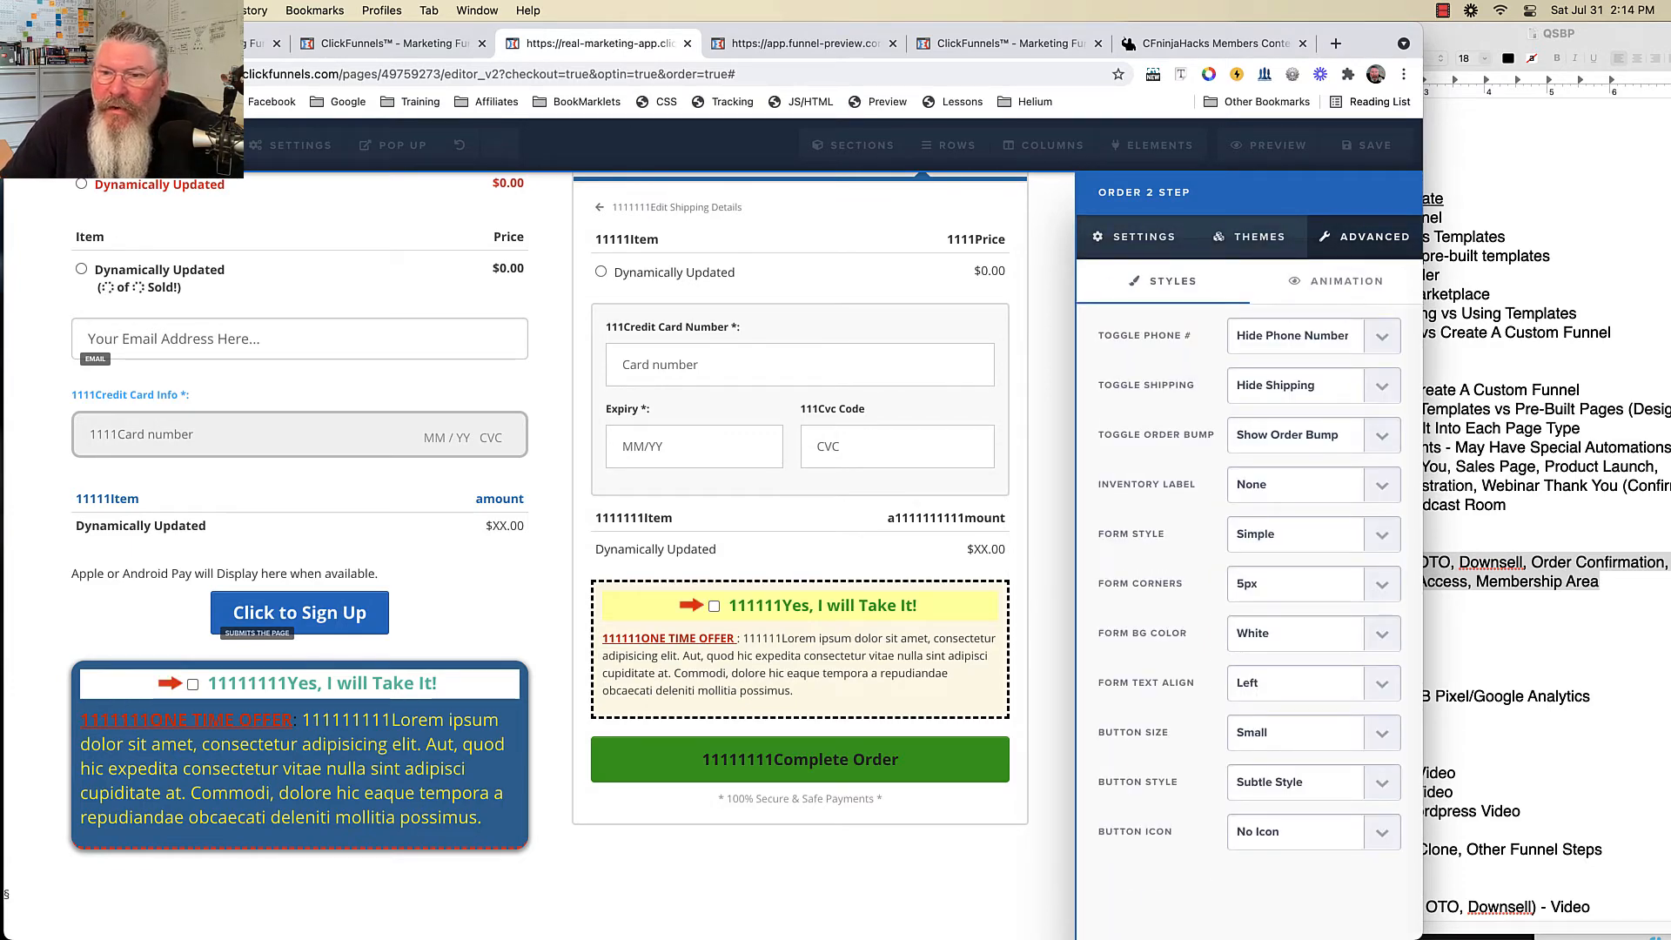
- Keep the order bump shown and set Inventory Label to X of XXX Sold
{"action": "left_click", "coordinate": [1294, 434]}
{"action": "left_click", "coordinate": [1288, 453]}
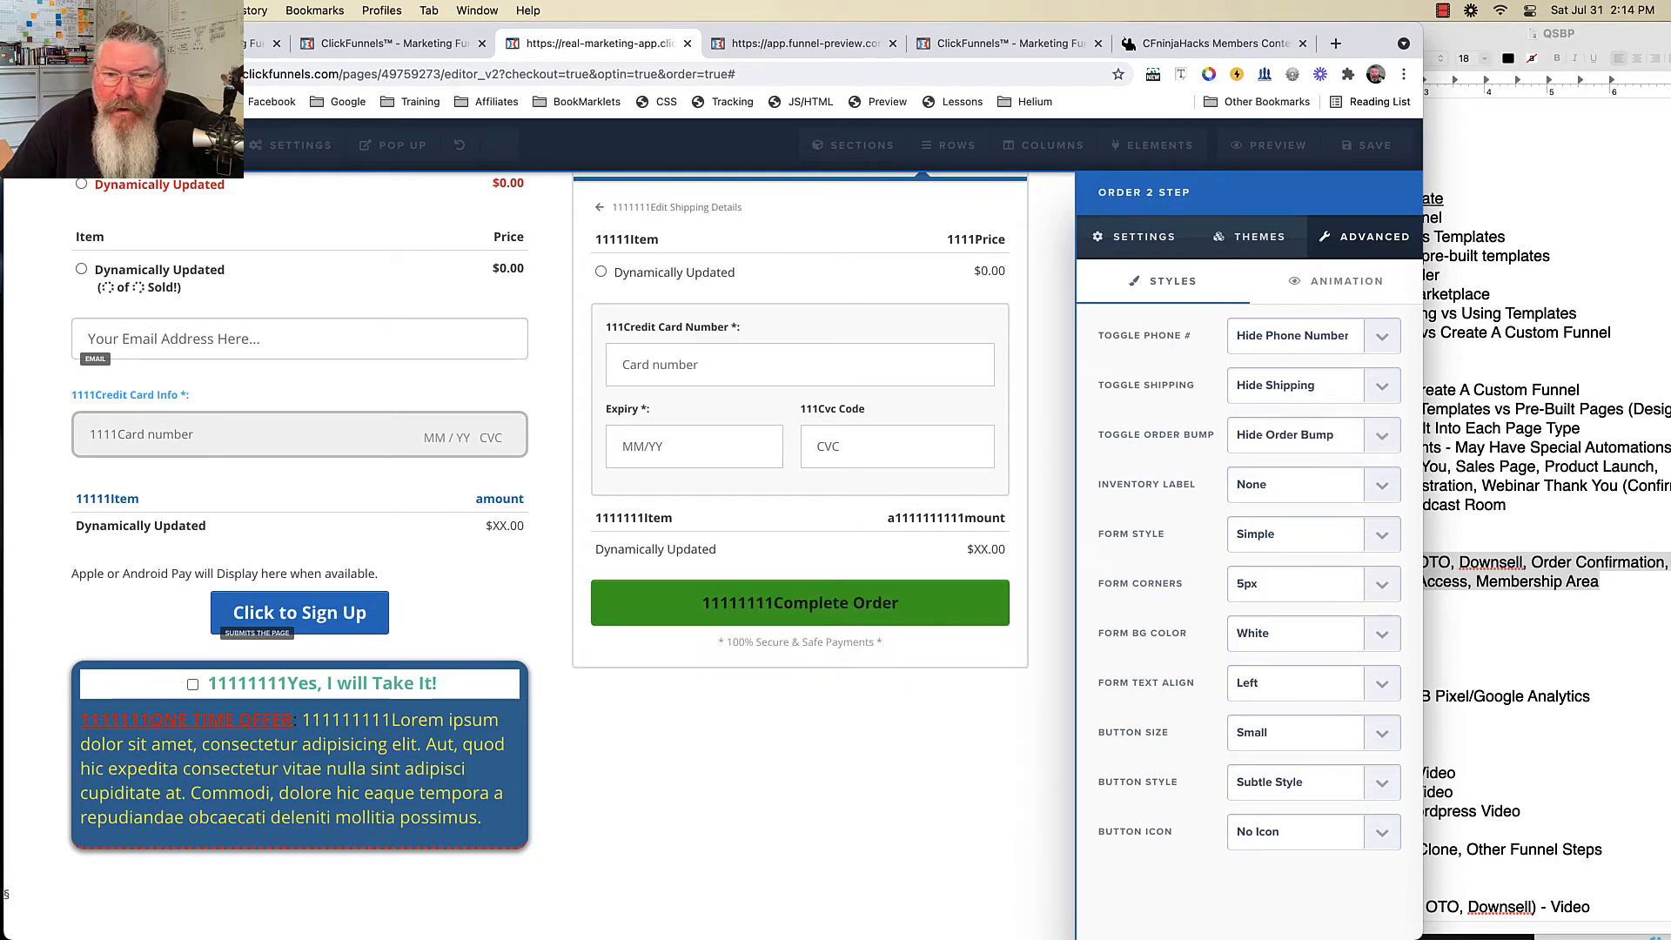
{"action": "left_click", "coordinate": [1295, 434]}
{"action": "left_click", "coordinate": [1288, 415]}
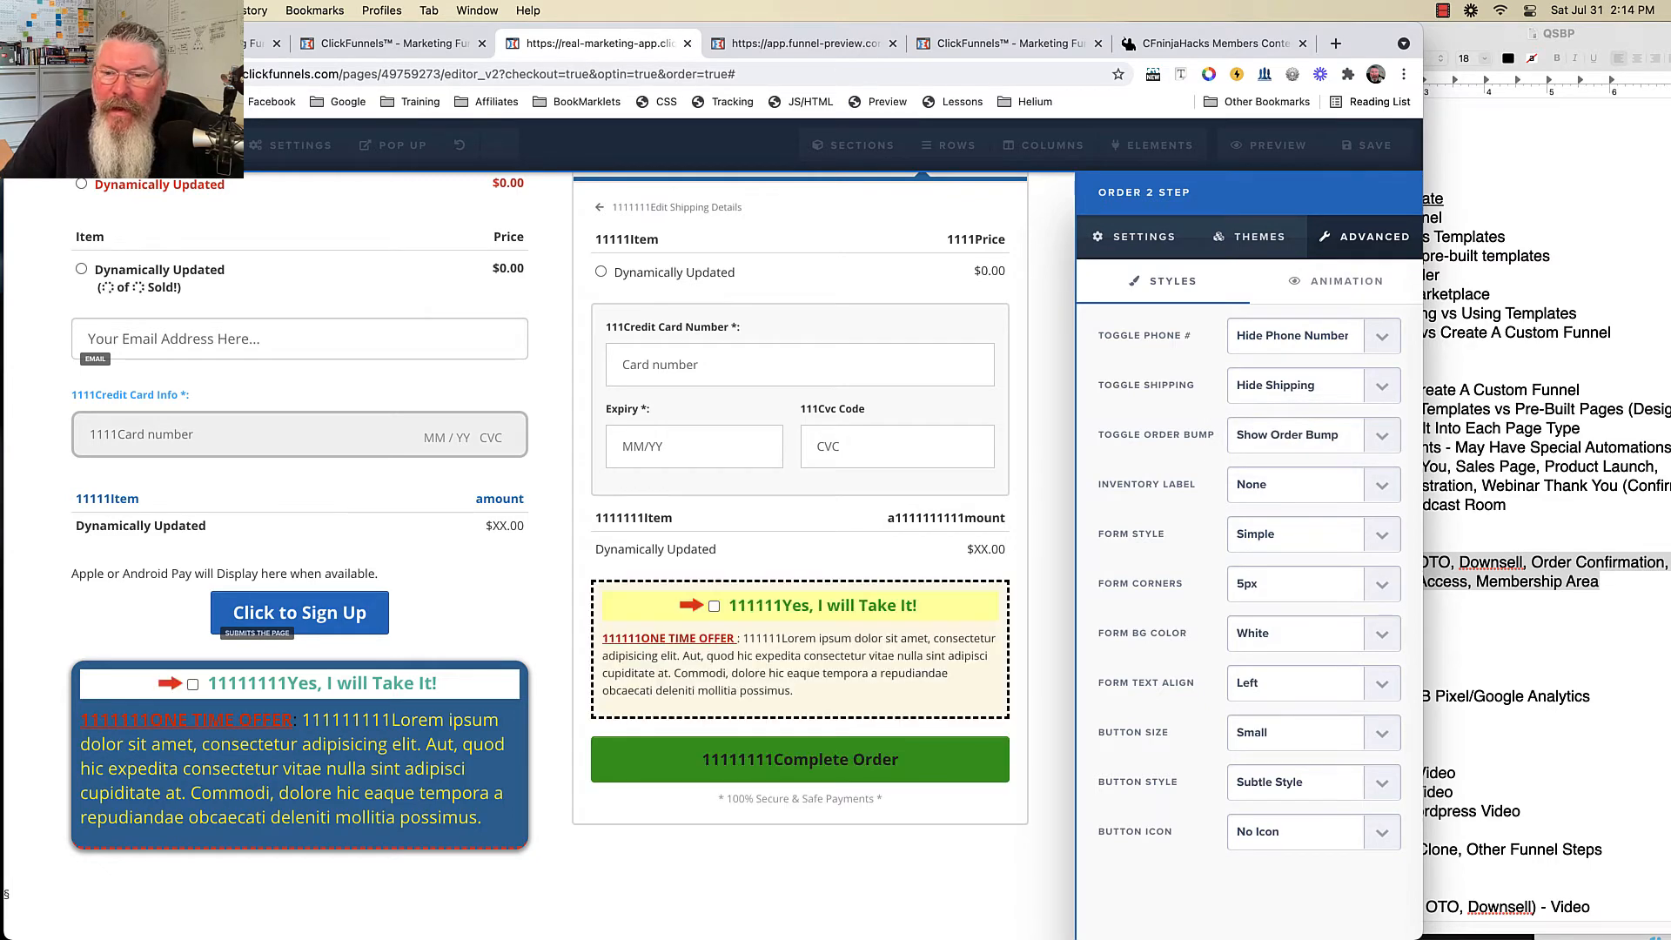
{"action": "left_click", "coordinate": [1295, 483]}
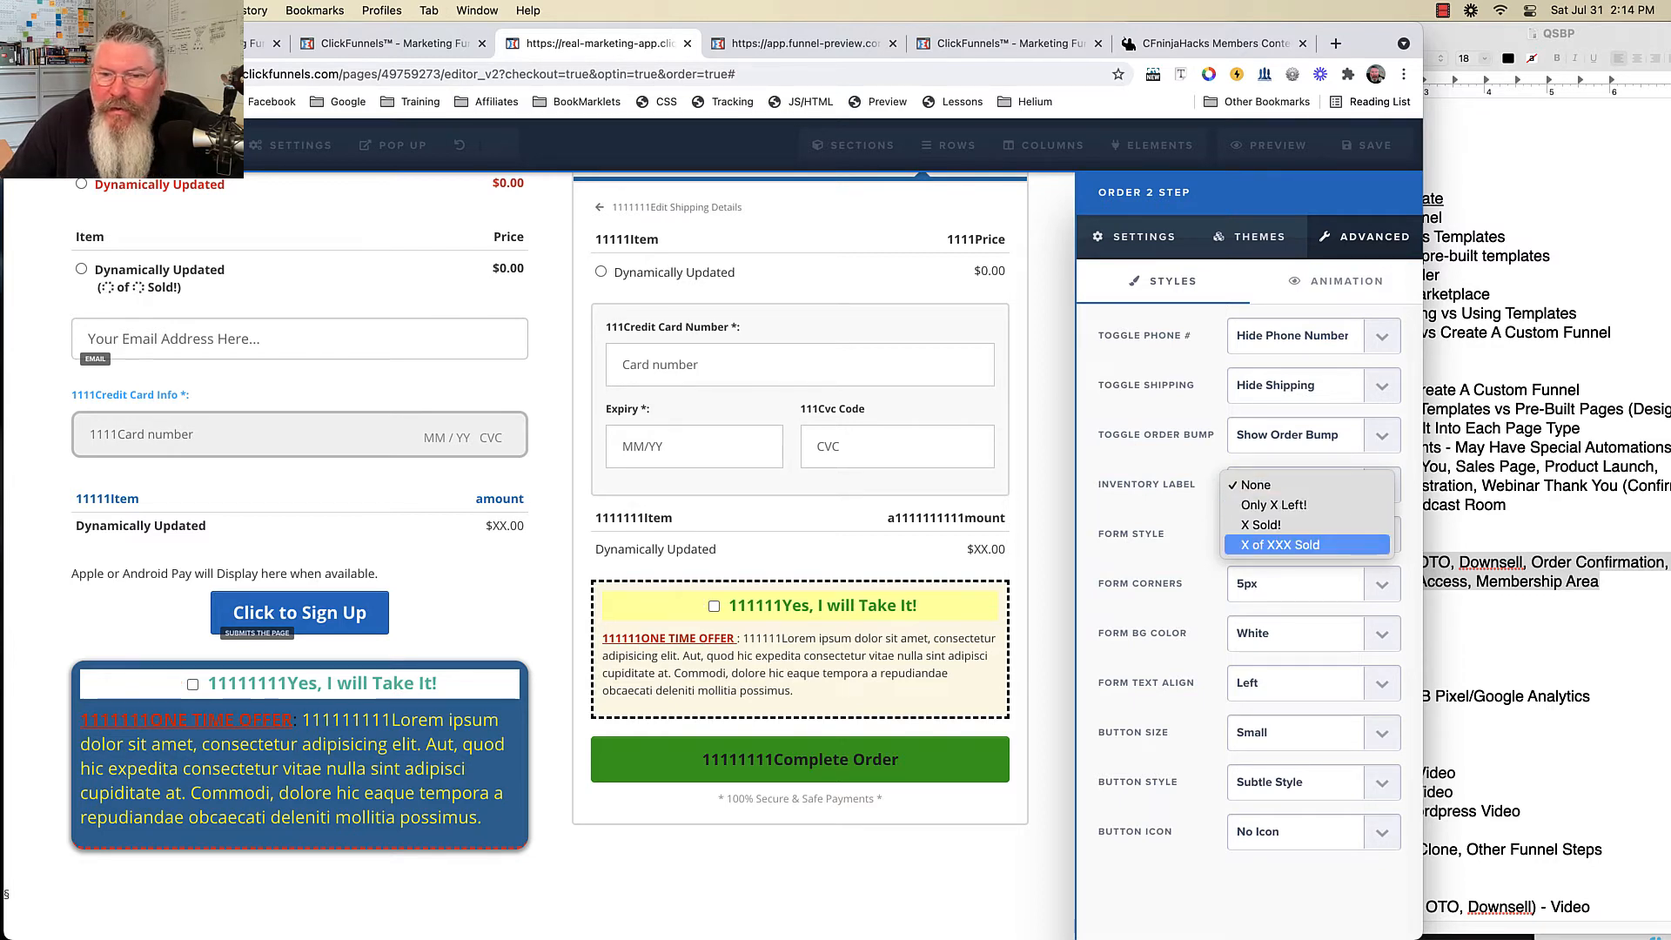
{"action": "left_click", "coordinate": [1280, 545]}
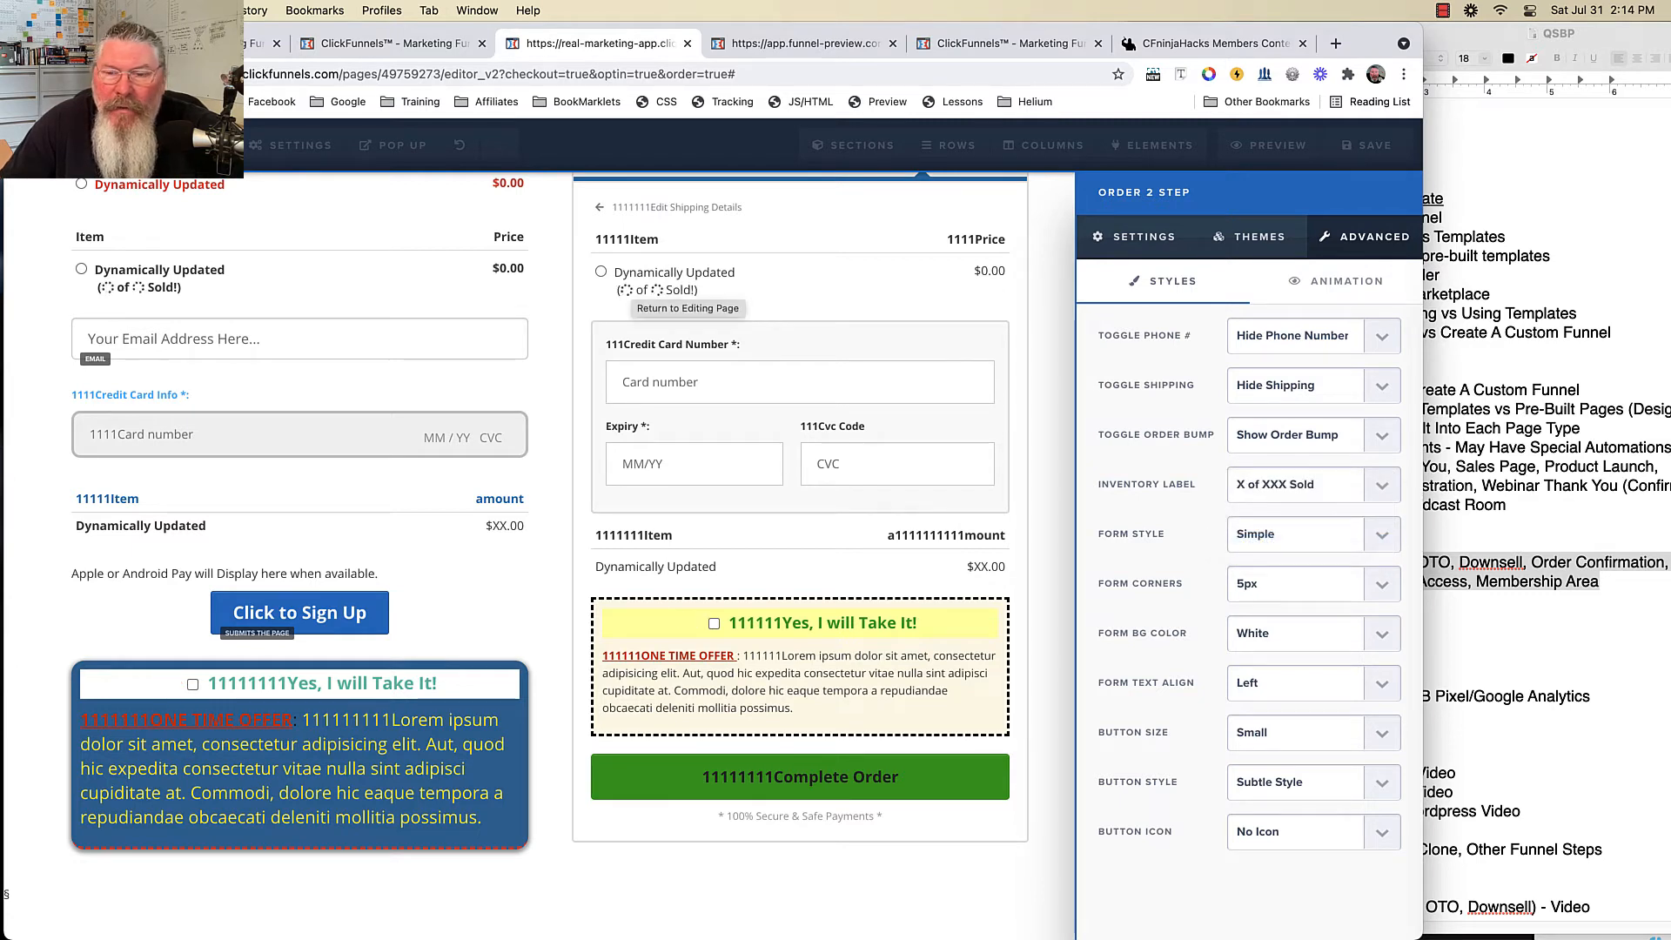
- Try Professional and Big Border form styles, round the corners to 20px, and grey the background
{"action": "left_click", "coordinate": [1306, 533]}
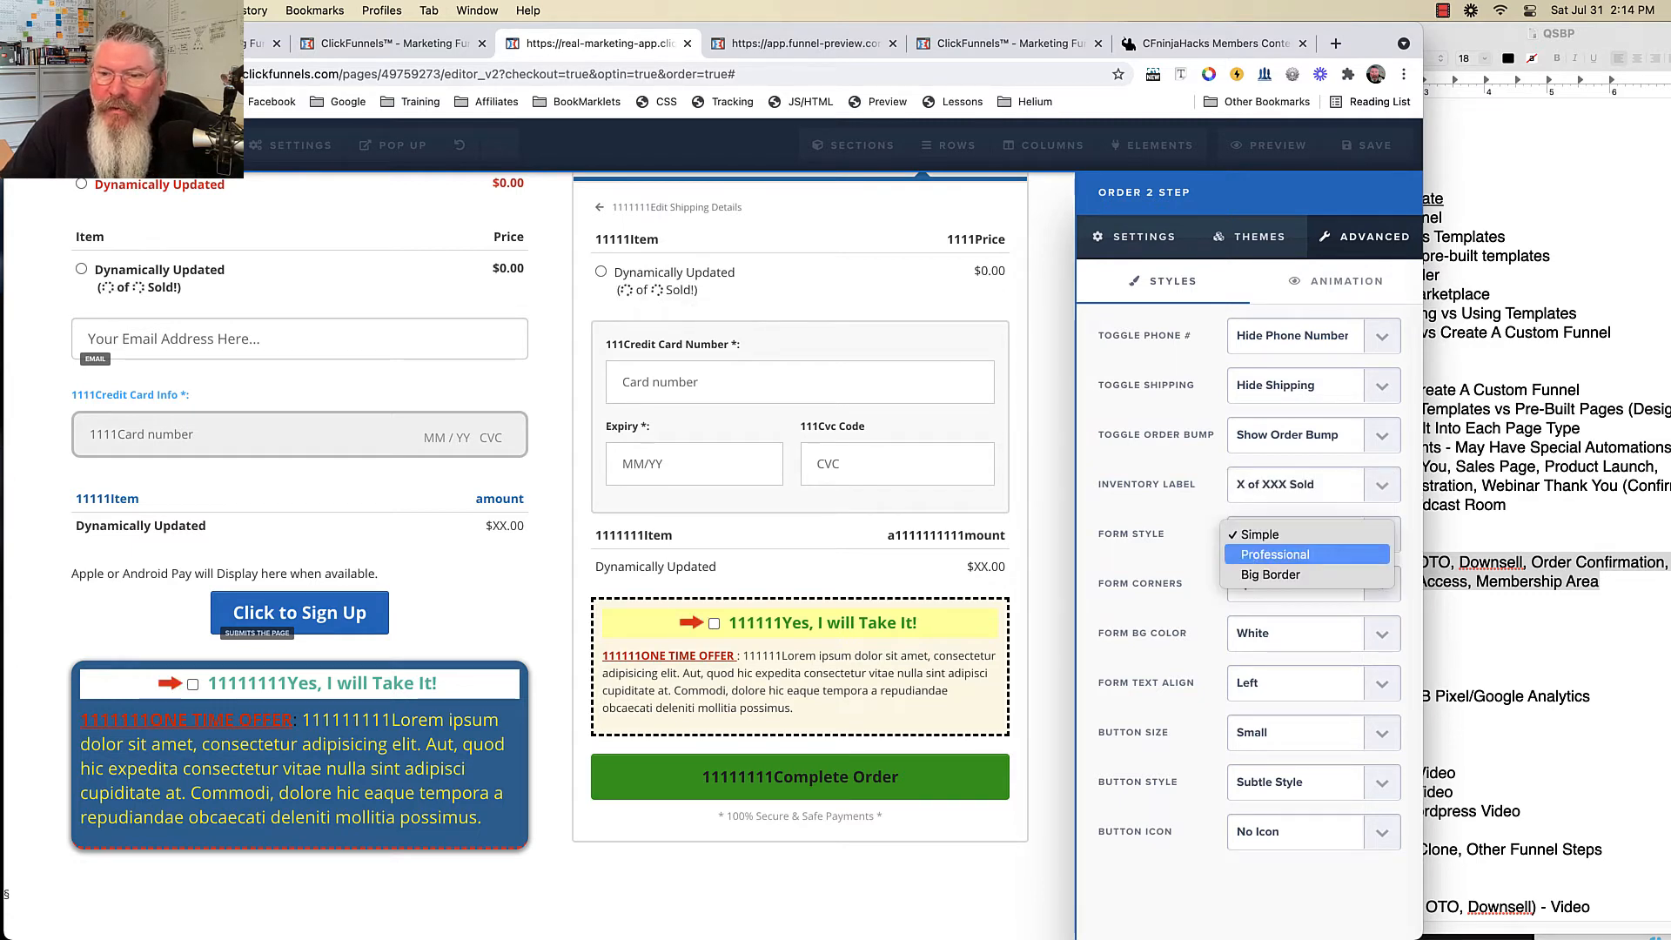
{"action": "left_click", "coordinate": [1279, 552]}
{"action": "left_click", "coordinate": [1305, 533]}
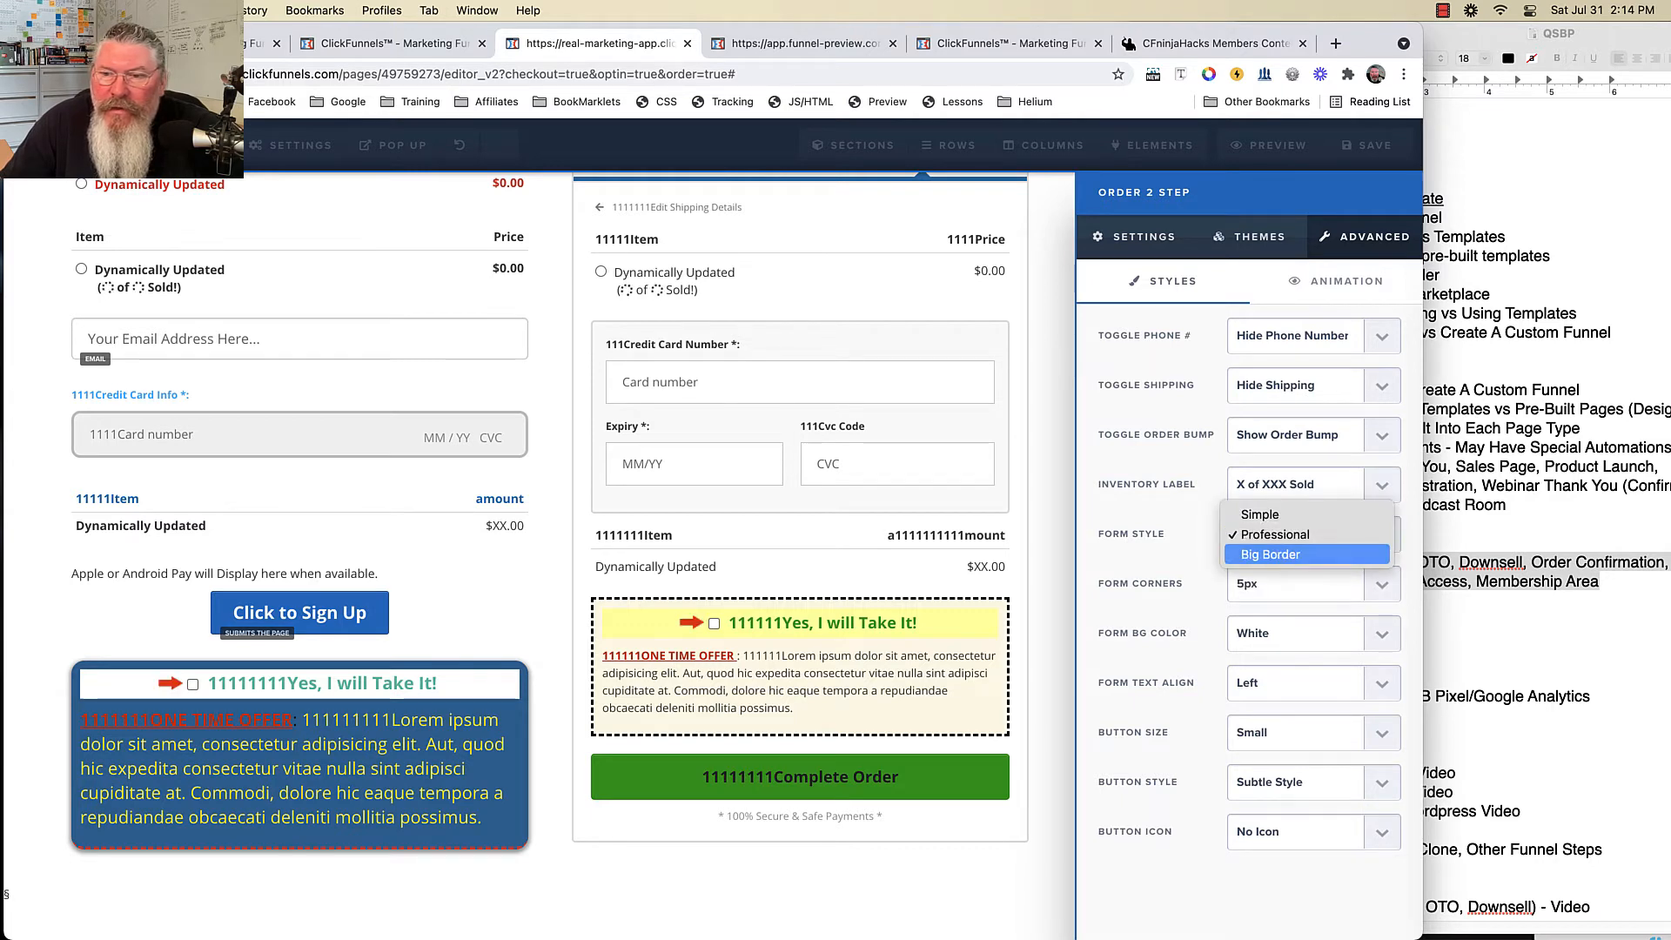
{"action": "left_click", "coordinate": [1270, 555]}
{"action": "left_click", "coordinate": [1305, 583]}
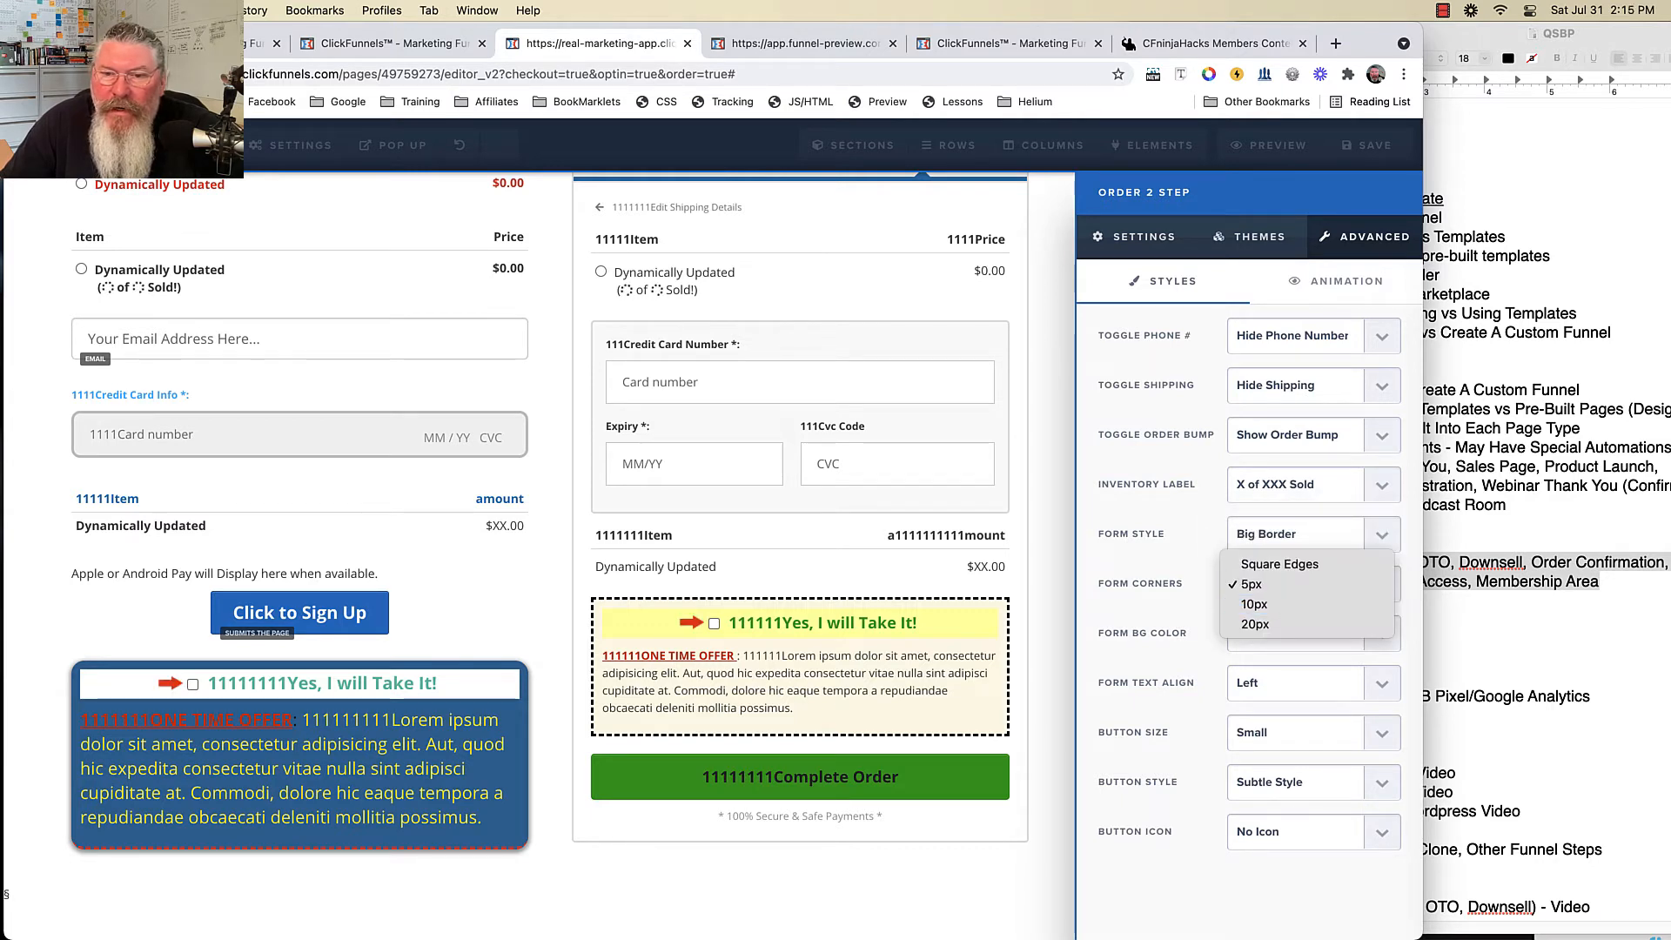
{"action": "left_click", "coordinate": [1258, 603]}
{"action": "left_click", "coordinate": [1306, 583]}
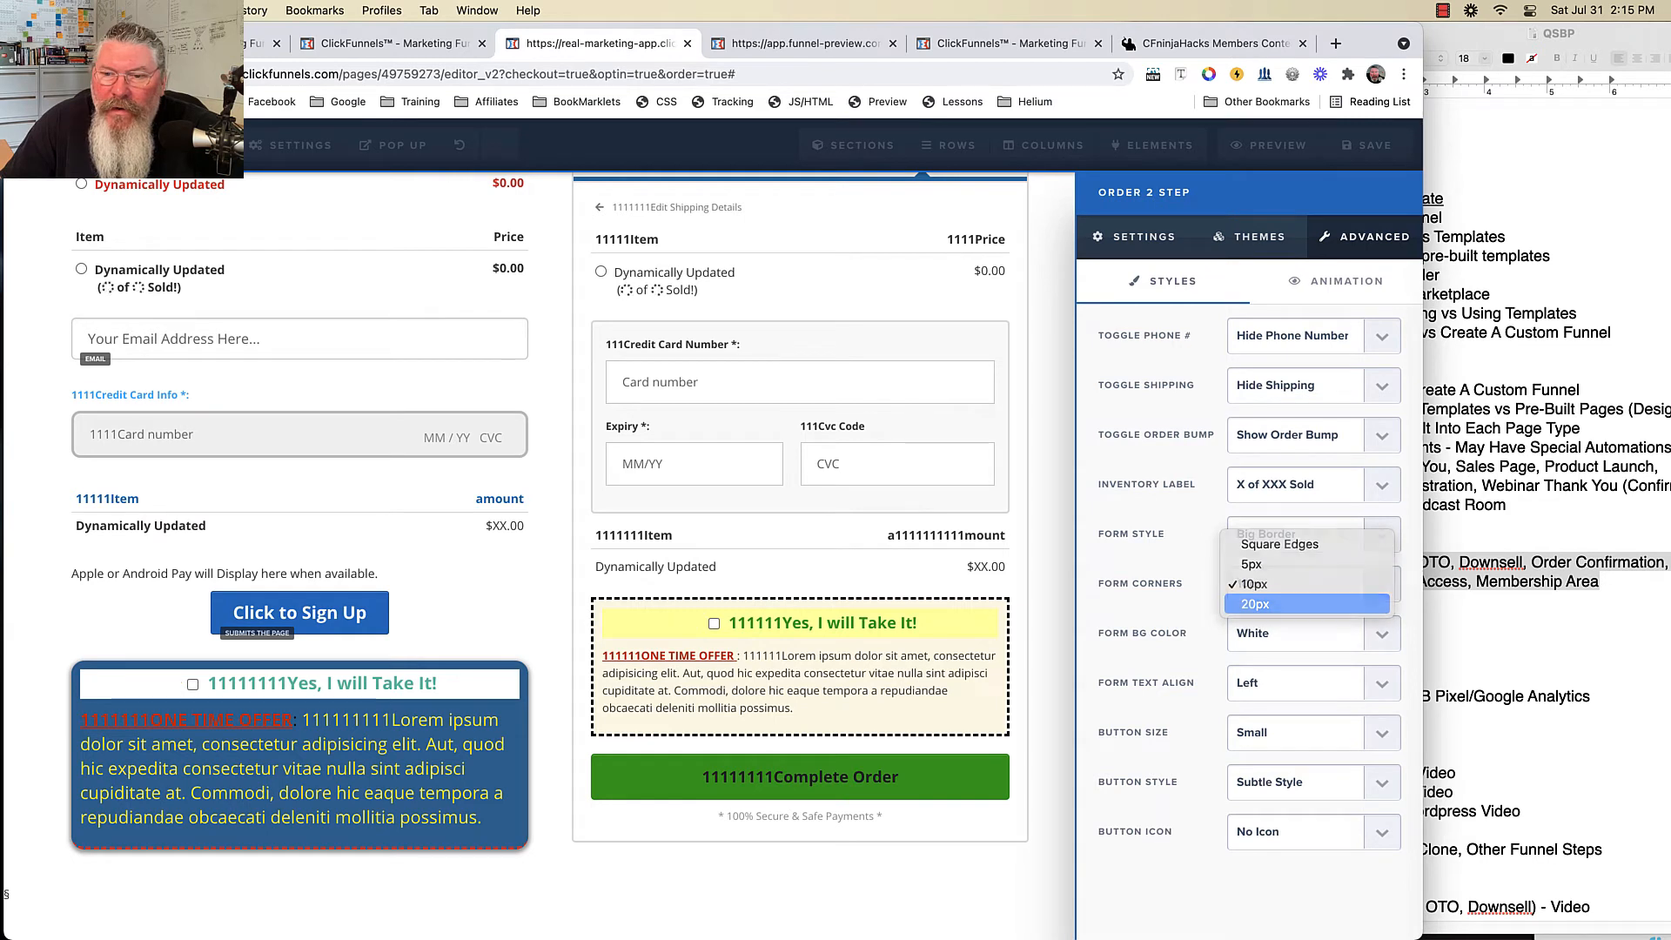
{"action": "left_click", "coordinate": [1258, 603]}
{"action": "left_click", "coordinate": [1270, 647]}
{"action": "left_click", "coordinate": [1254, 654]}
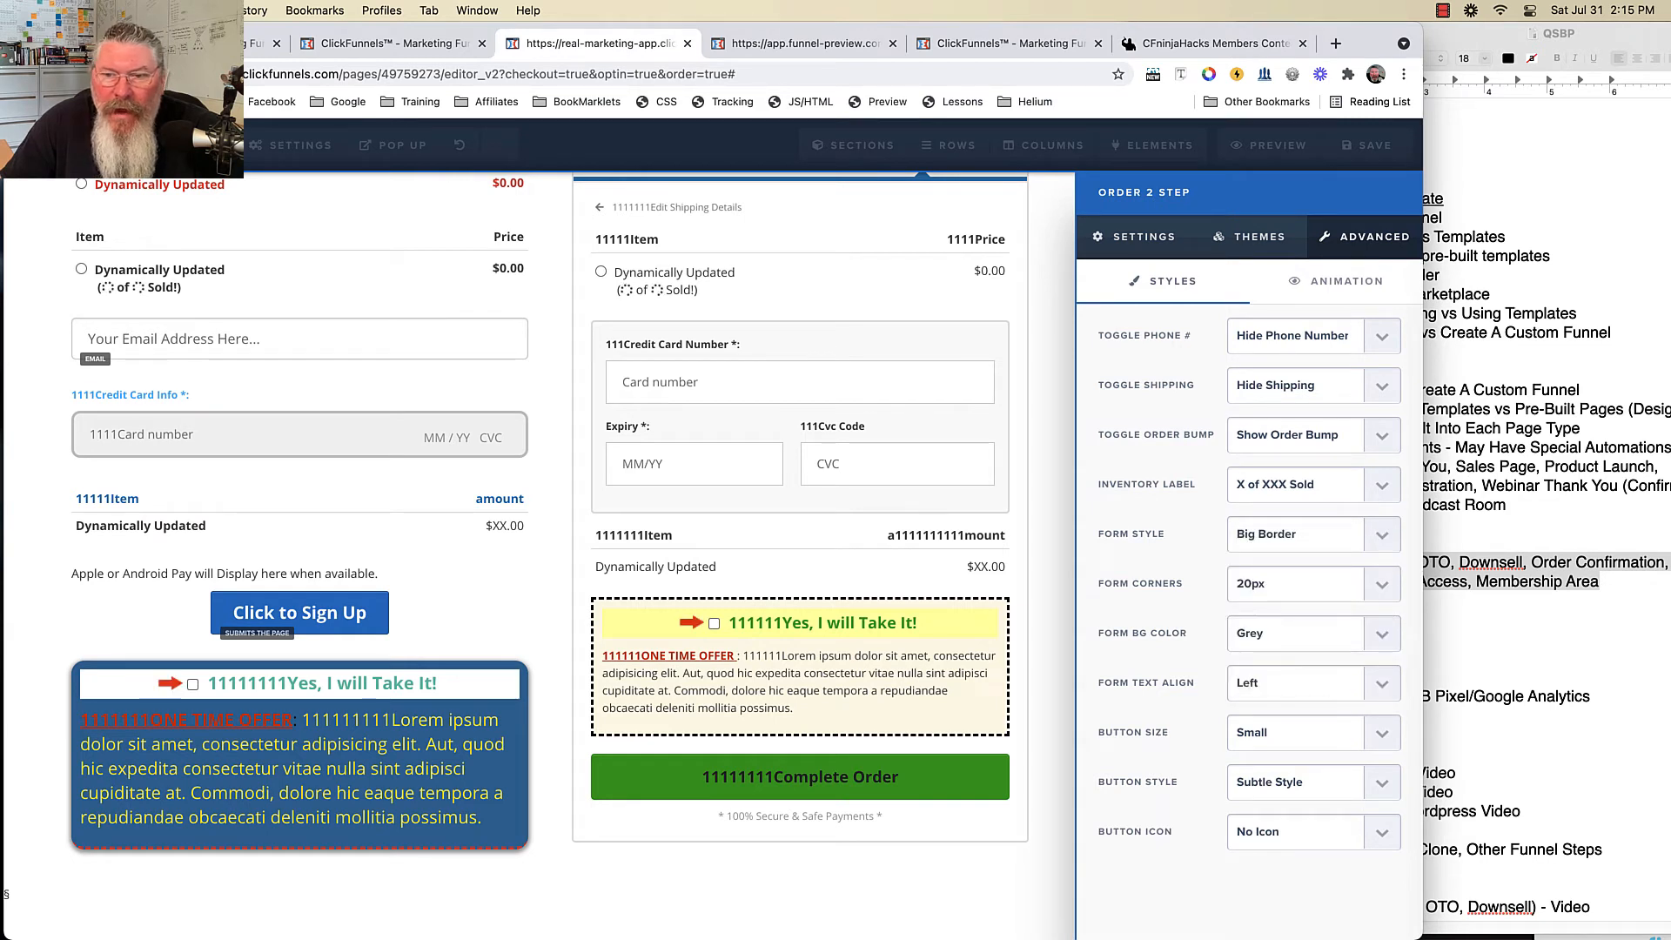
- Centre the form text, return to Simple style with 20px corners, and make the background black
{"action": "left_click", "coordinate": [1287, 682]}
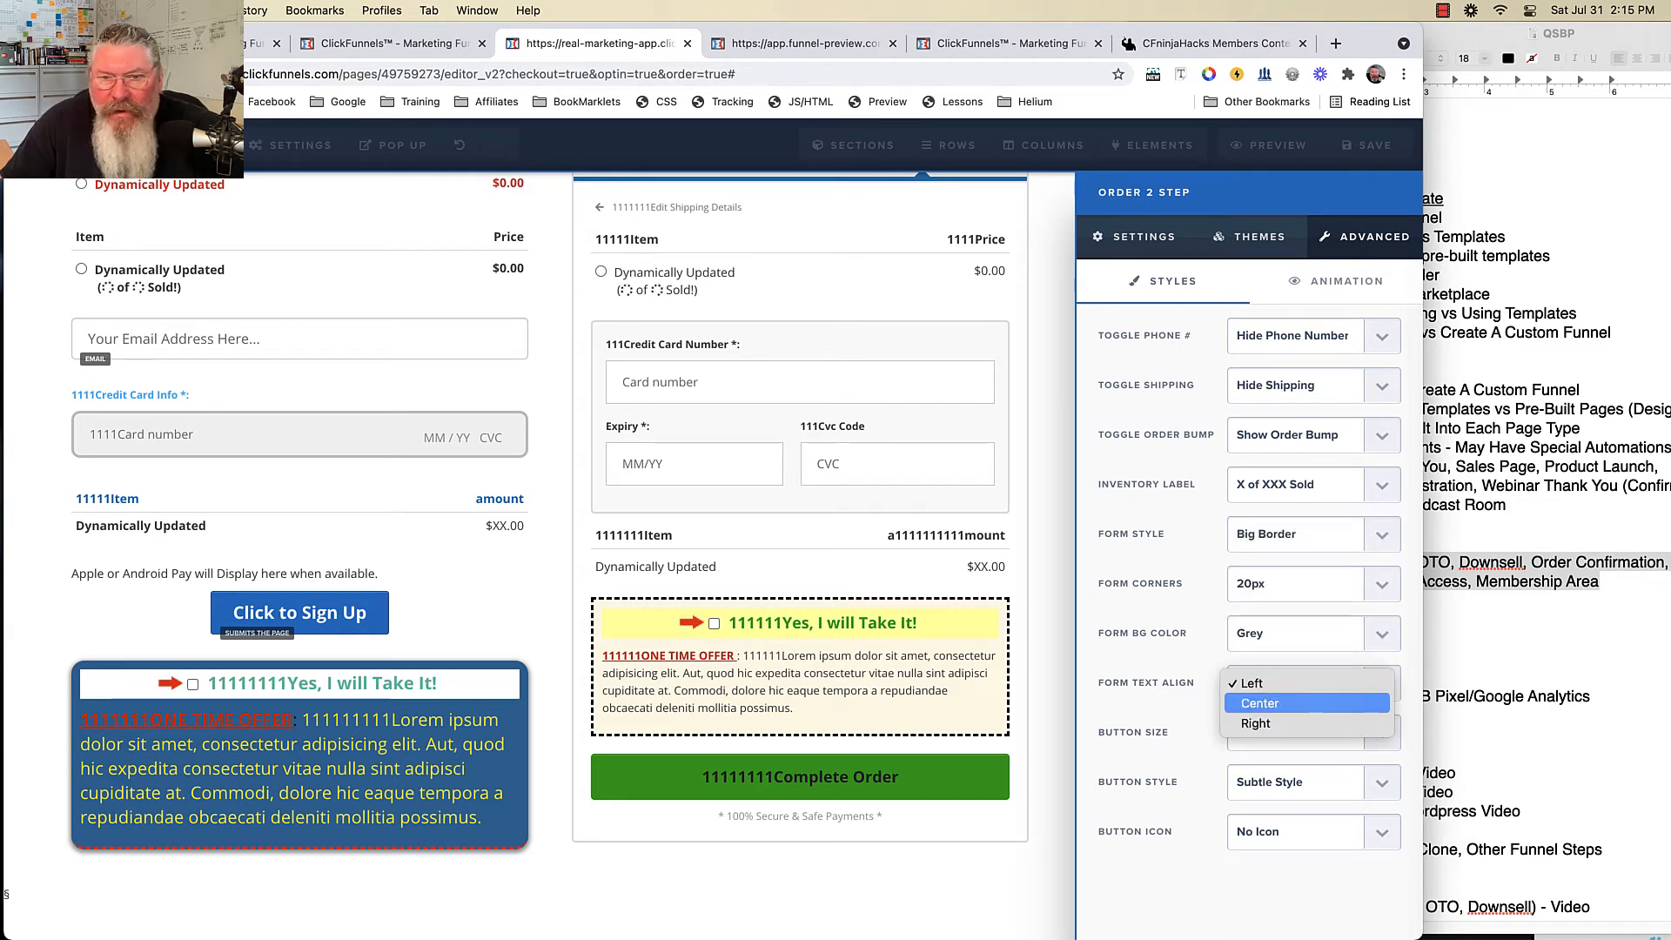
{"action": "left_click", "coordinate": [1288, 682]}
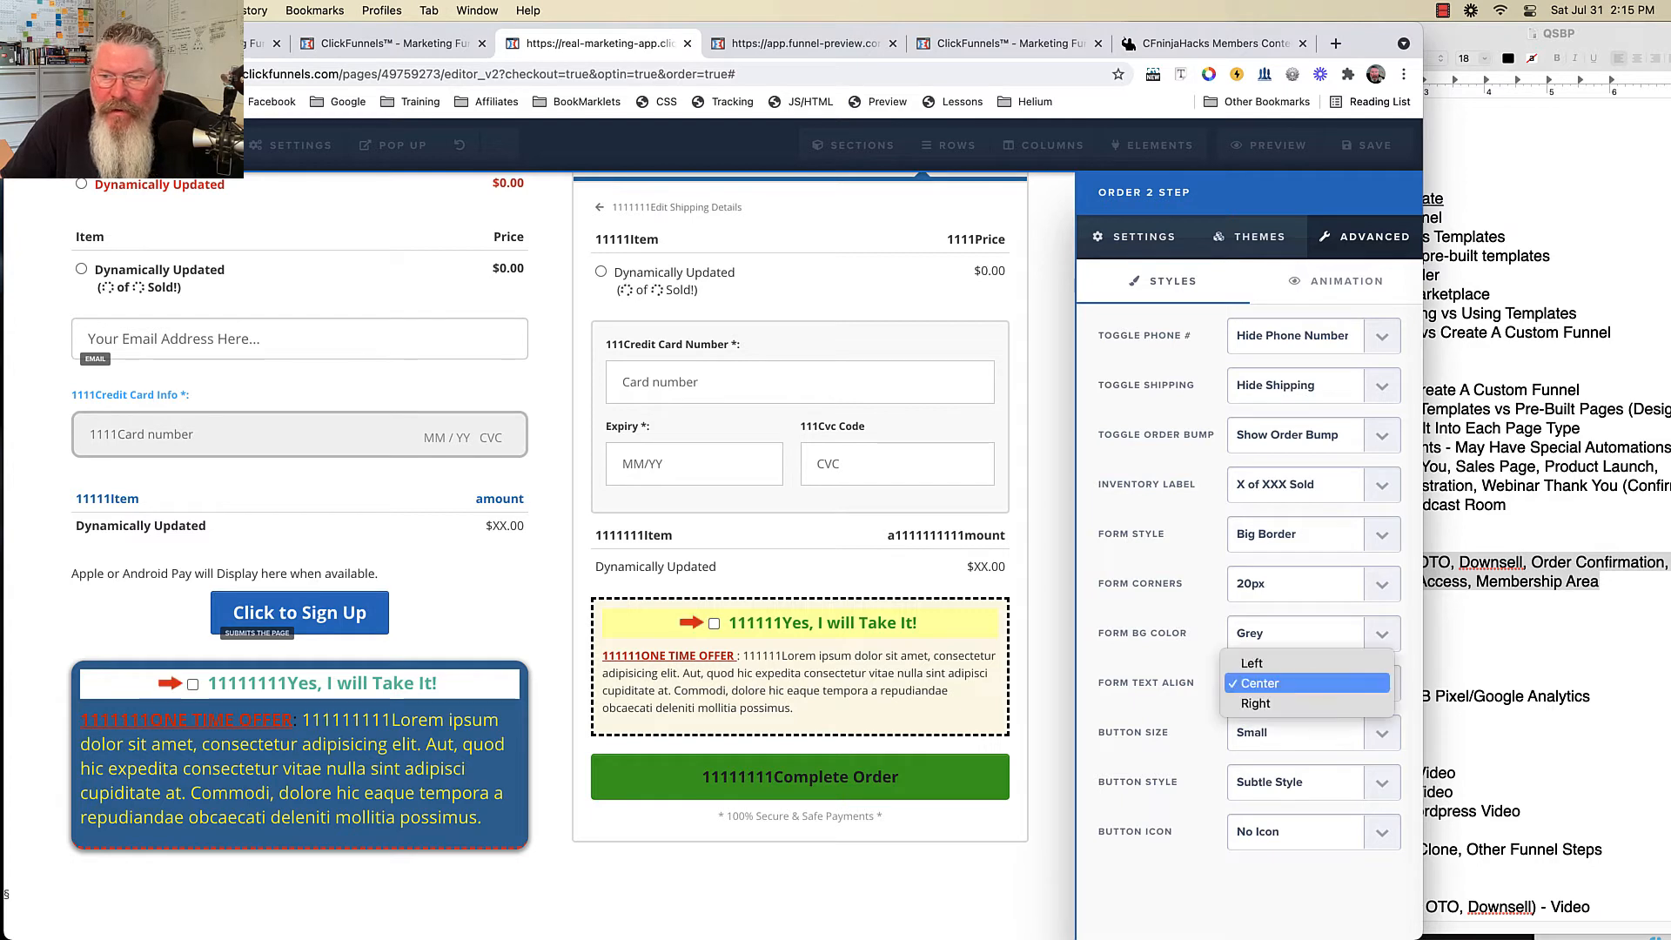
{"action": "left_click", "coordinate": [1287, 732]}
{"action": "left_click", "coordinate": [1288, 733]}
{"action": "left_click", "coordinate": [1279, 753]}
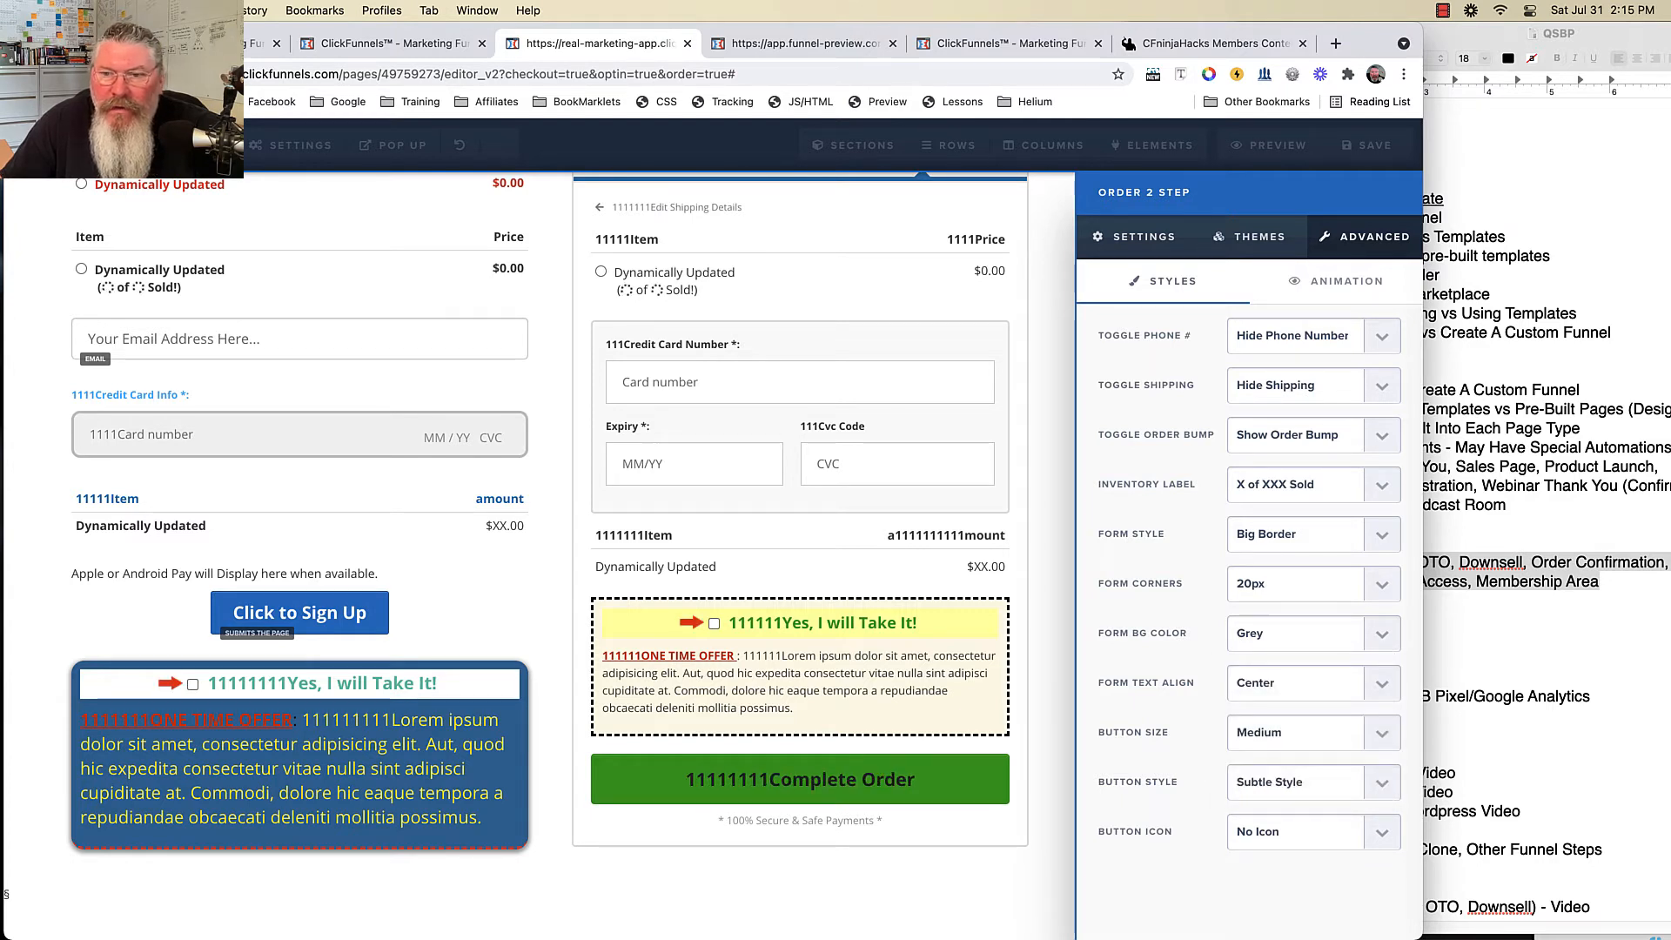
{"action": "left_click", "coordinate": [1288, 533]}
{"action": "left_click", "coordinate": [1288, 489]}
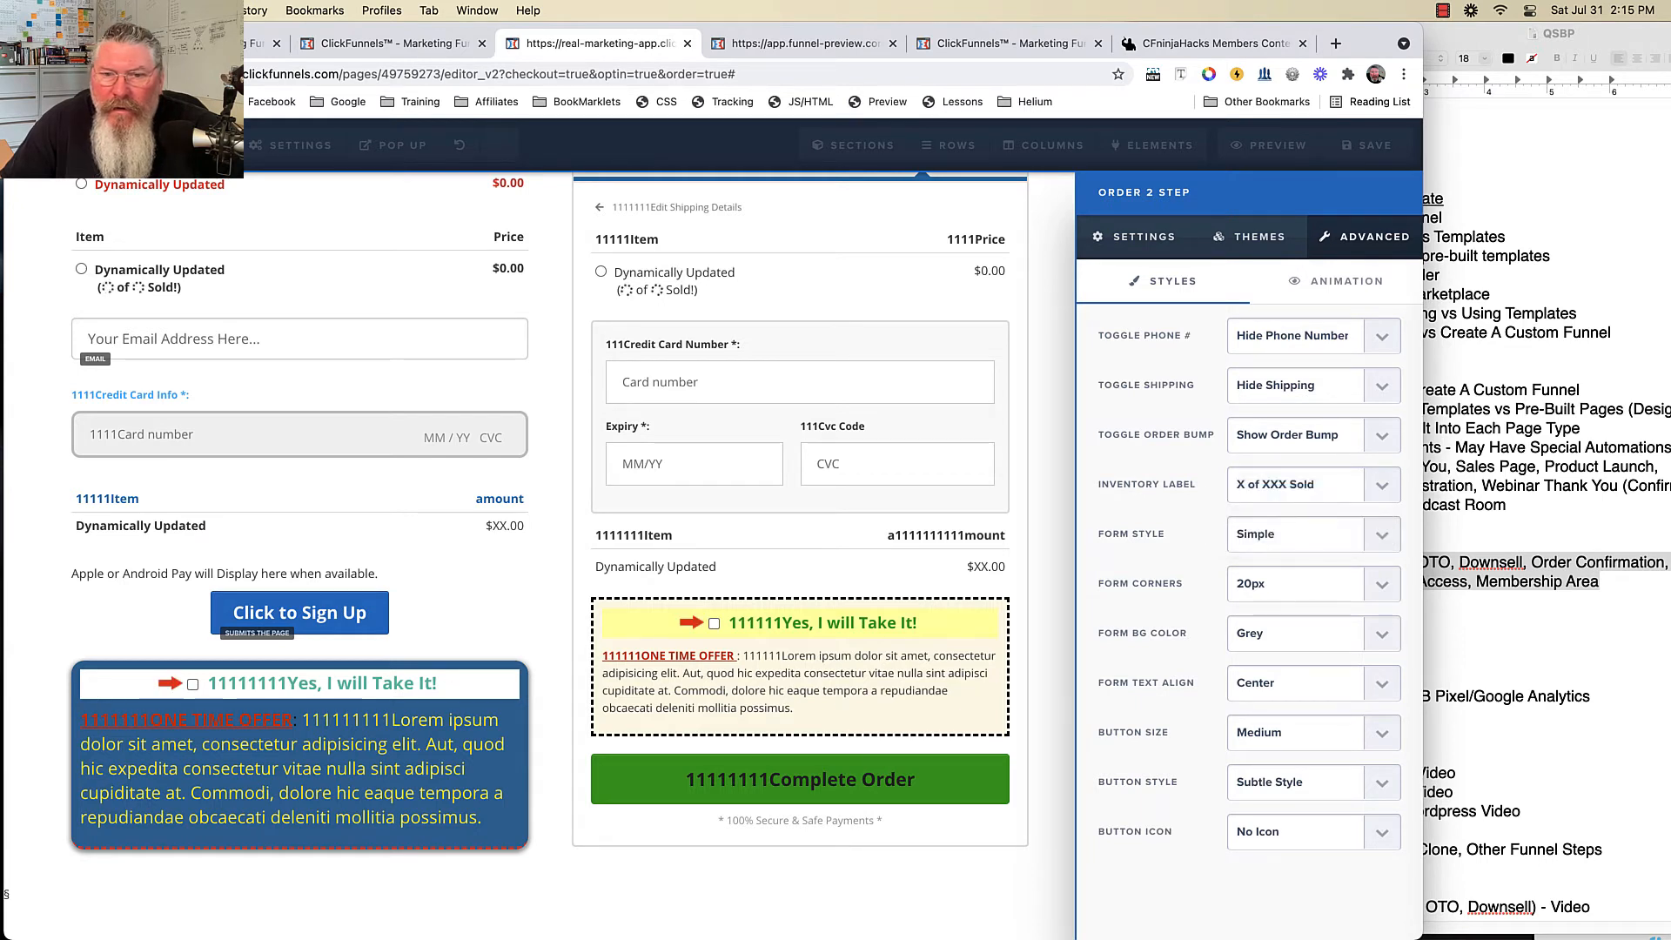
{"action": "left_click", "coordinate": [1288, 584]}
{"action": "left_click", "coordinate": [1175, 604]}
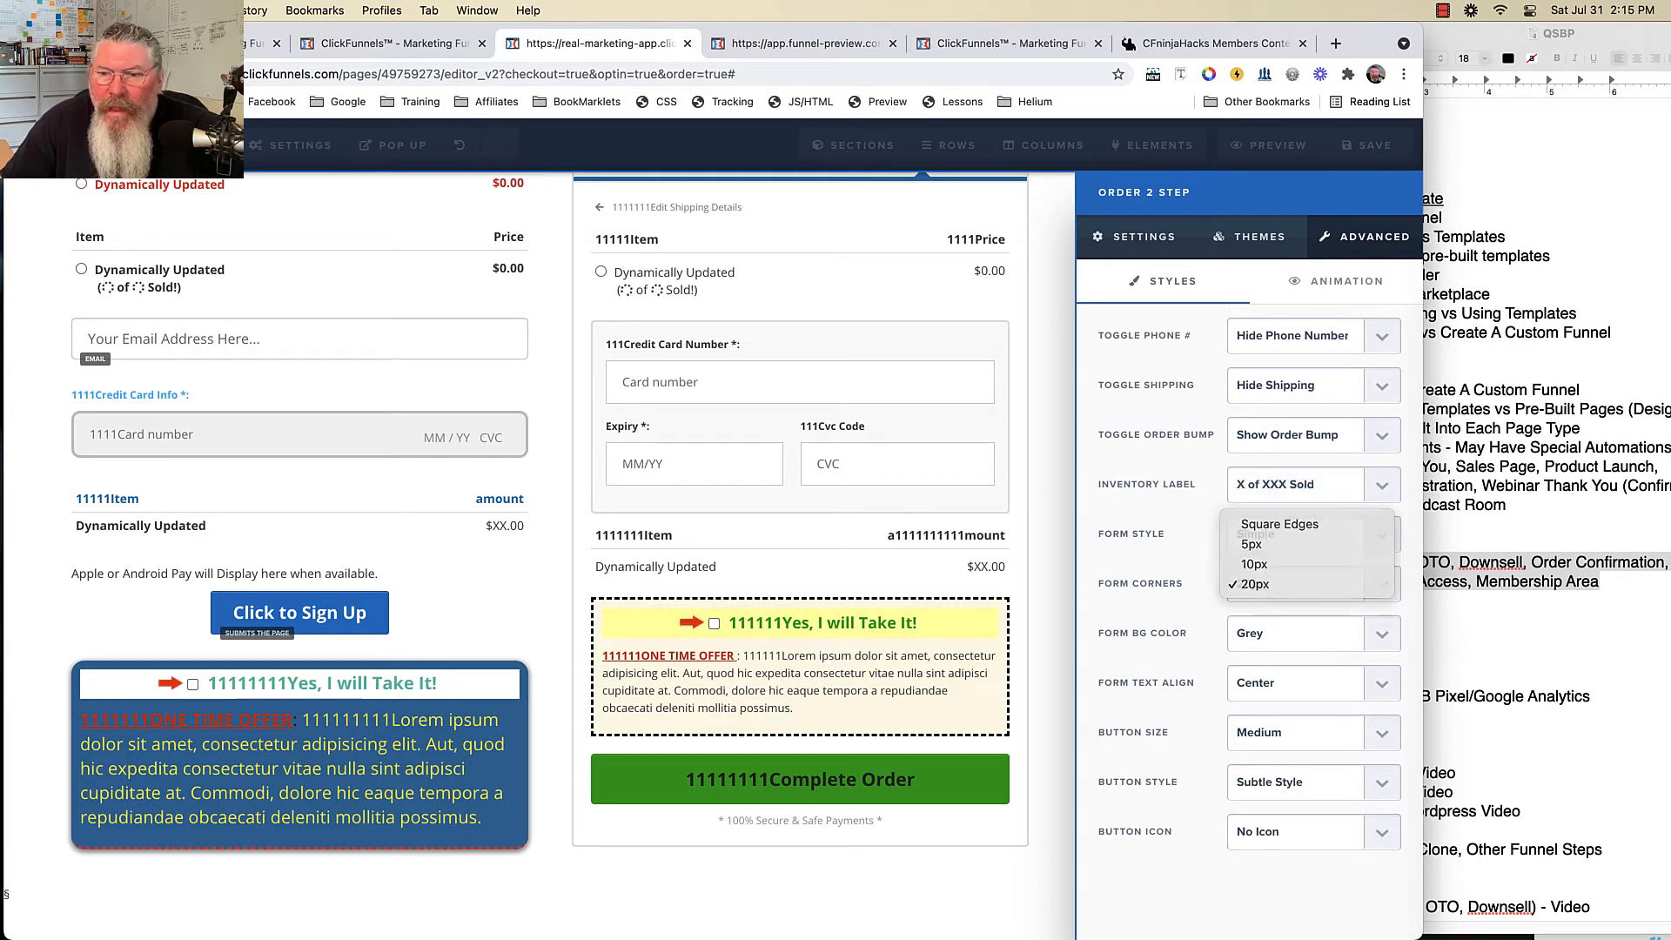
{"action": "left_click", "coordinate": [1288, 633]}
{"action": "left_click", "coordinate": [1288, 653]}
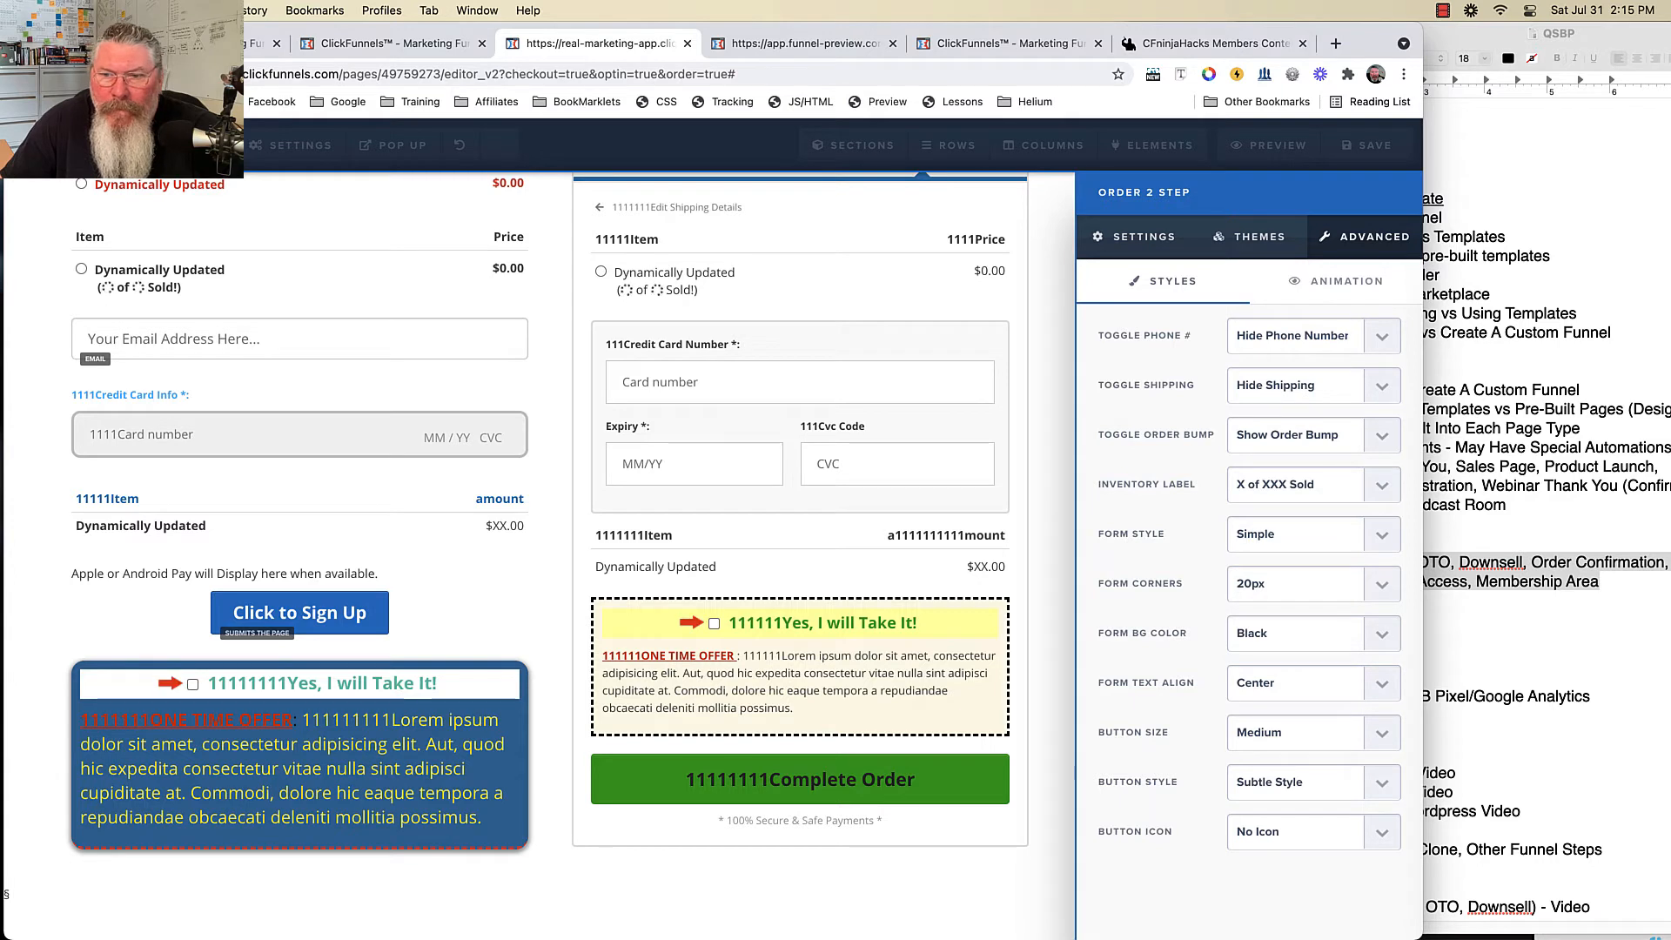
- Make the Complete Order button large with a gradient style and chevron-down icon, then close the settings
{"action": "left_click", "coordinate": [1288, 732]}
{"action": "left_click", "coordinate": [1288, 753]}
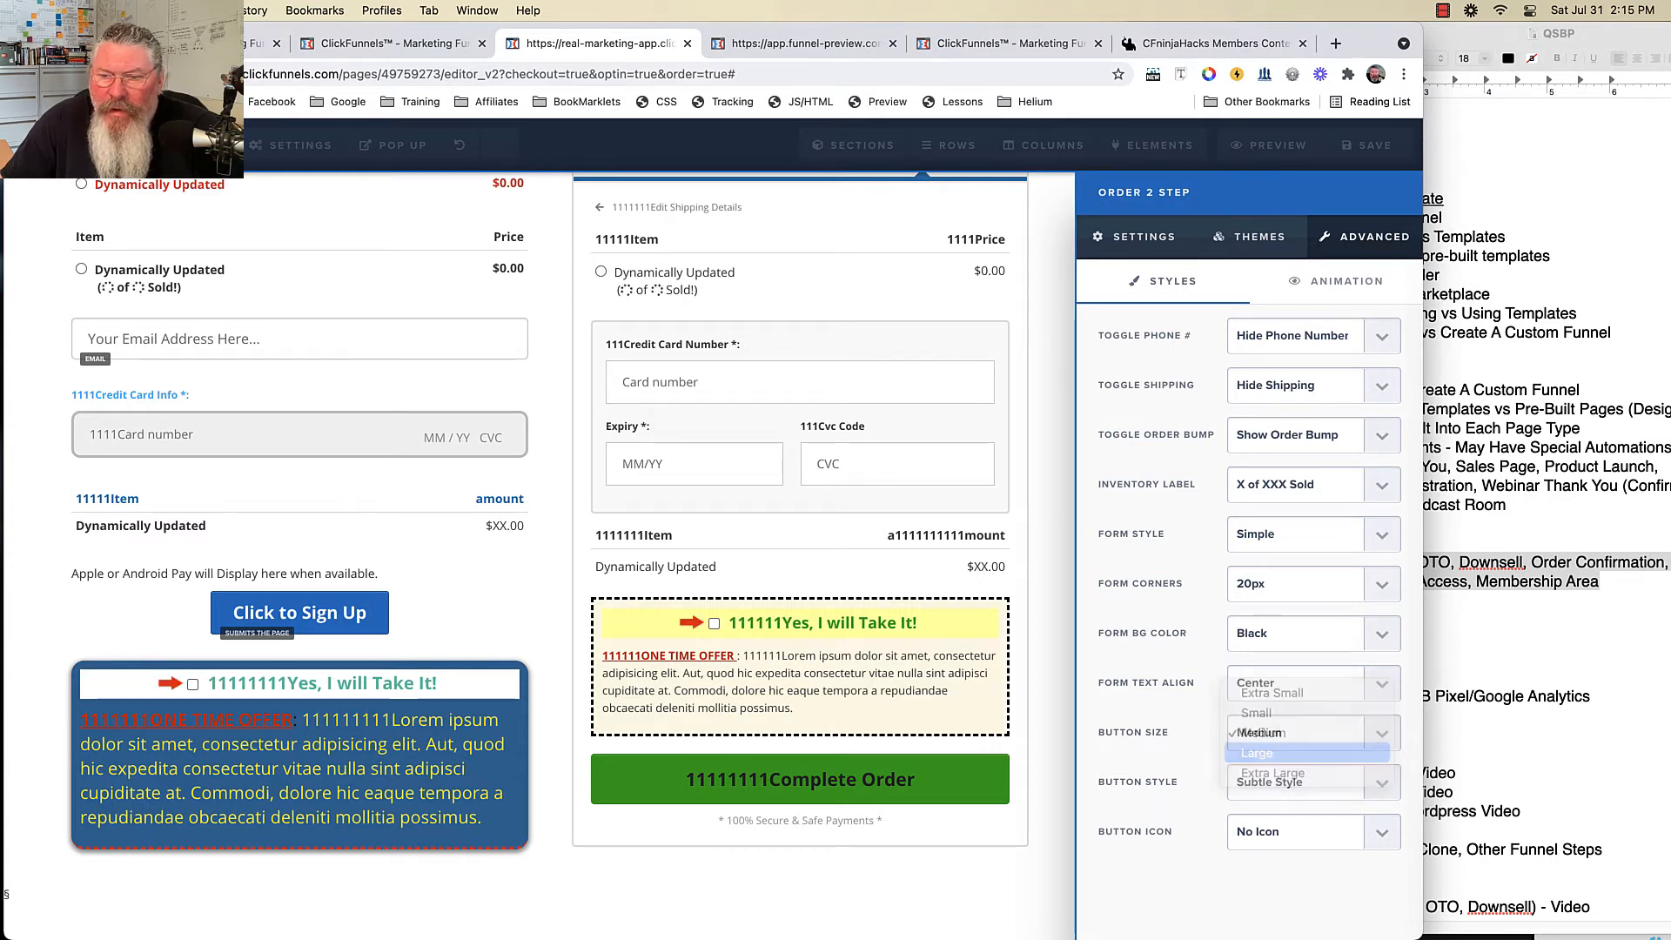
{"action": "left_click", "coordinate": [1288, 781]}
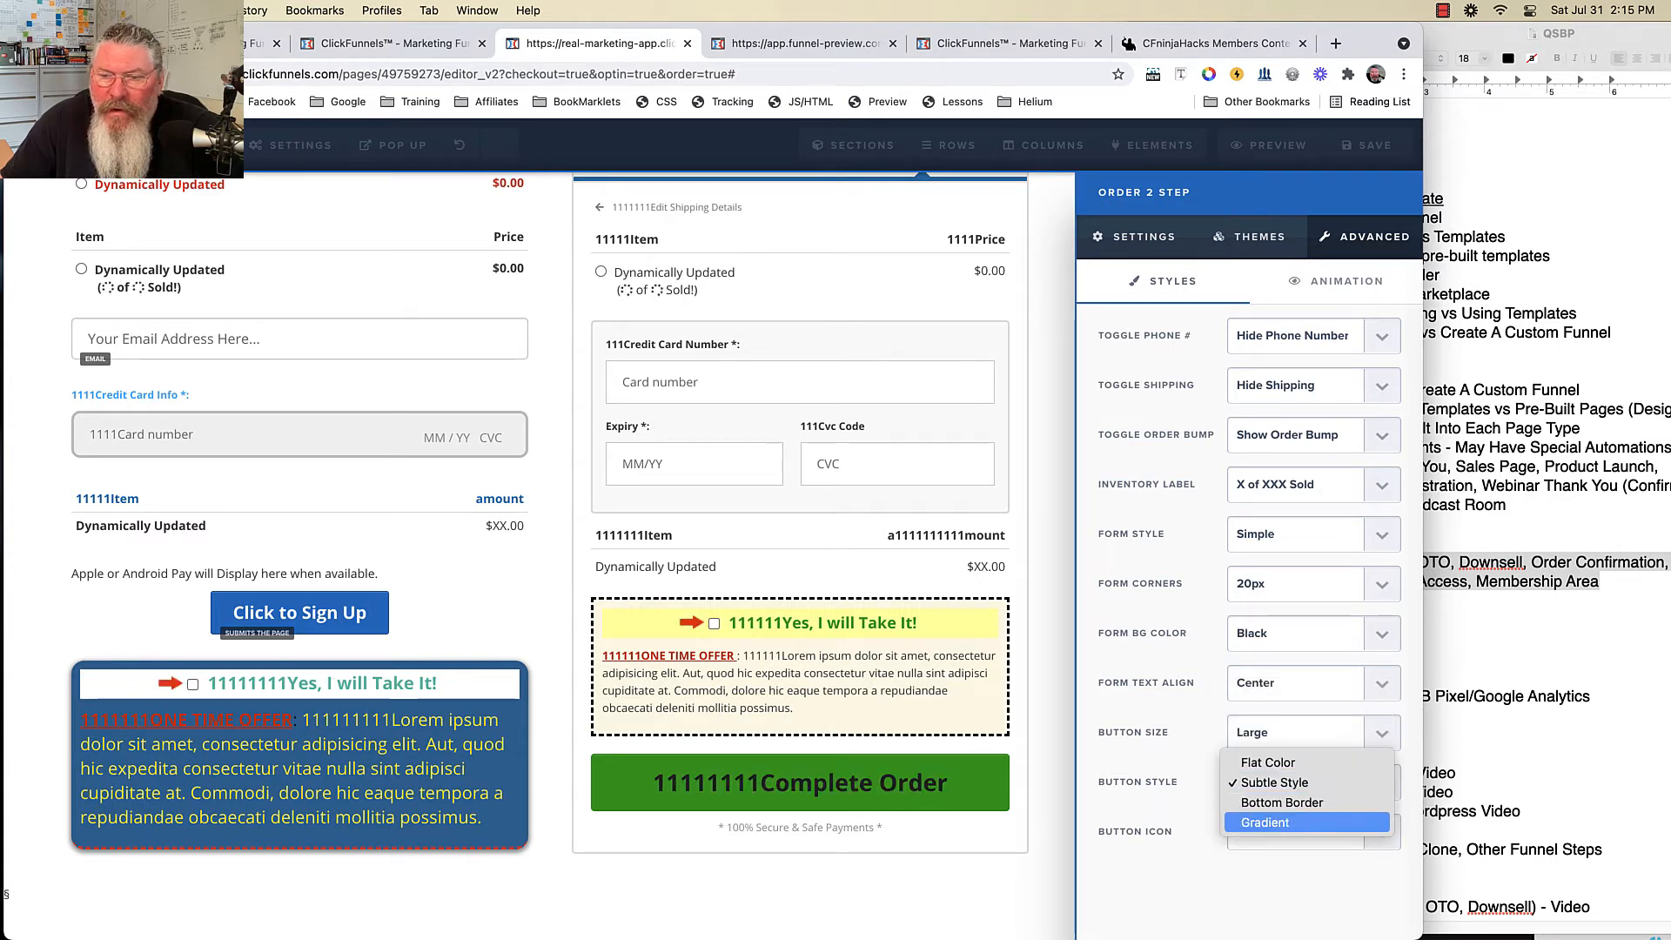
{"action": "left_click", "coordinate": [1266, 822]}
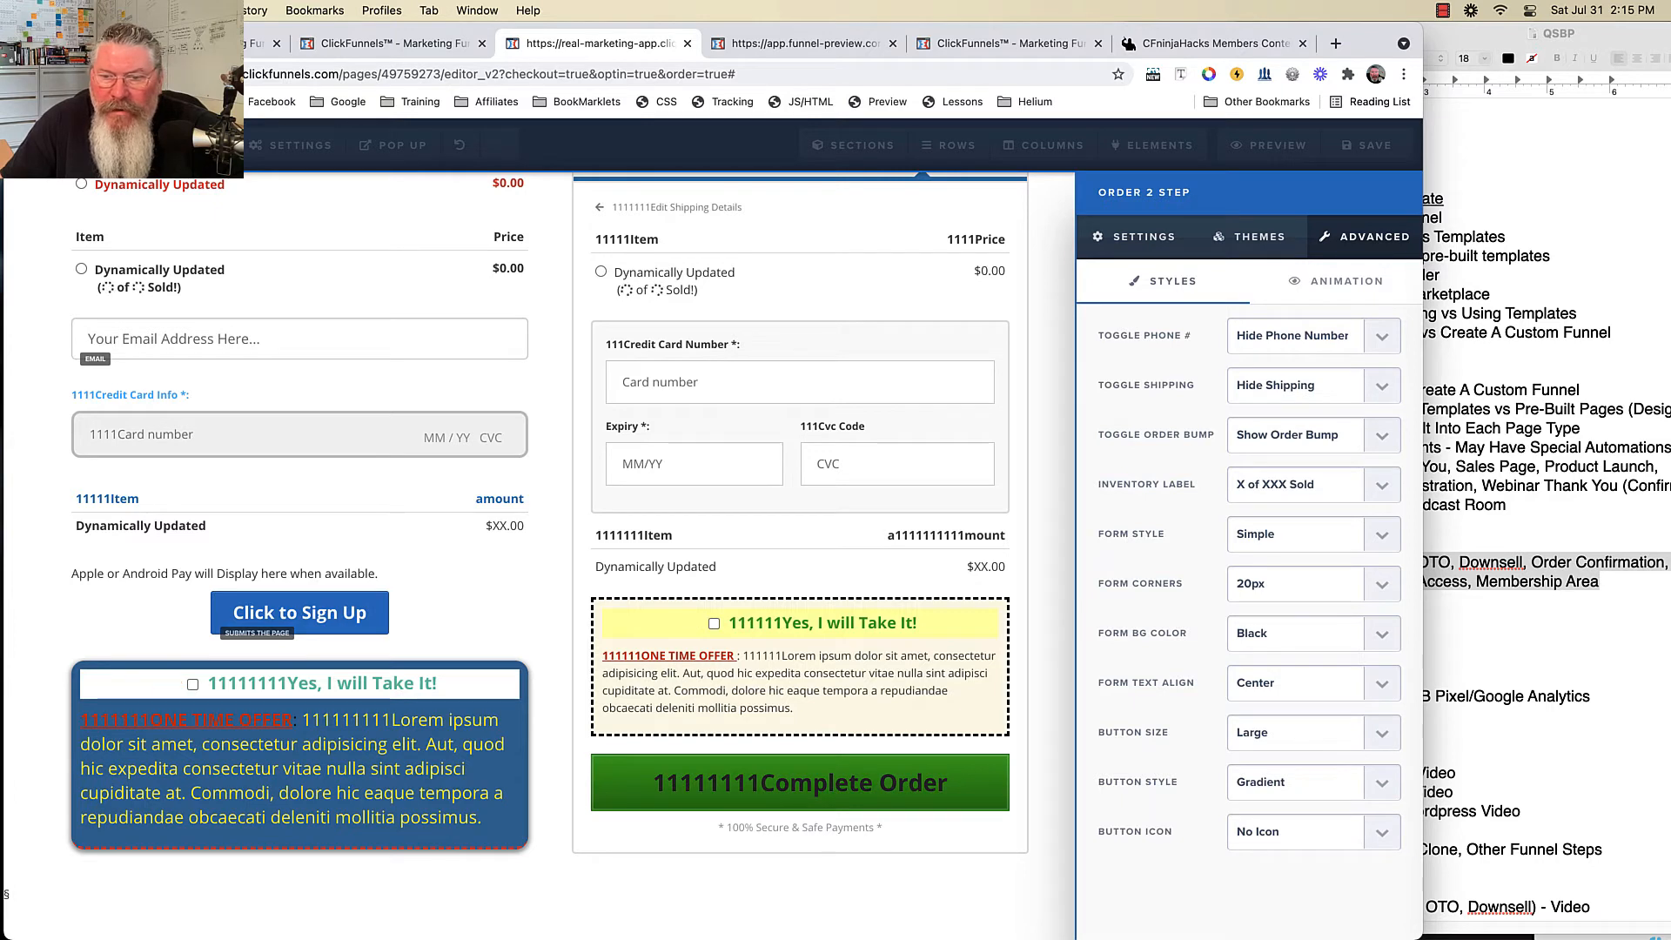
{"action": "left_click", "coordinate": [1297, 831]}
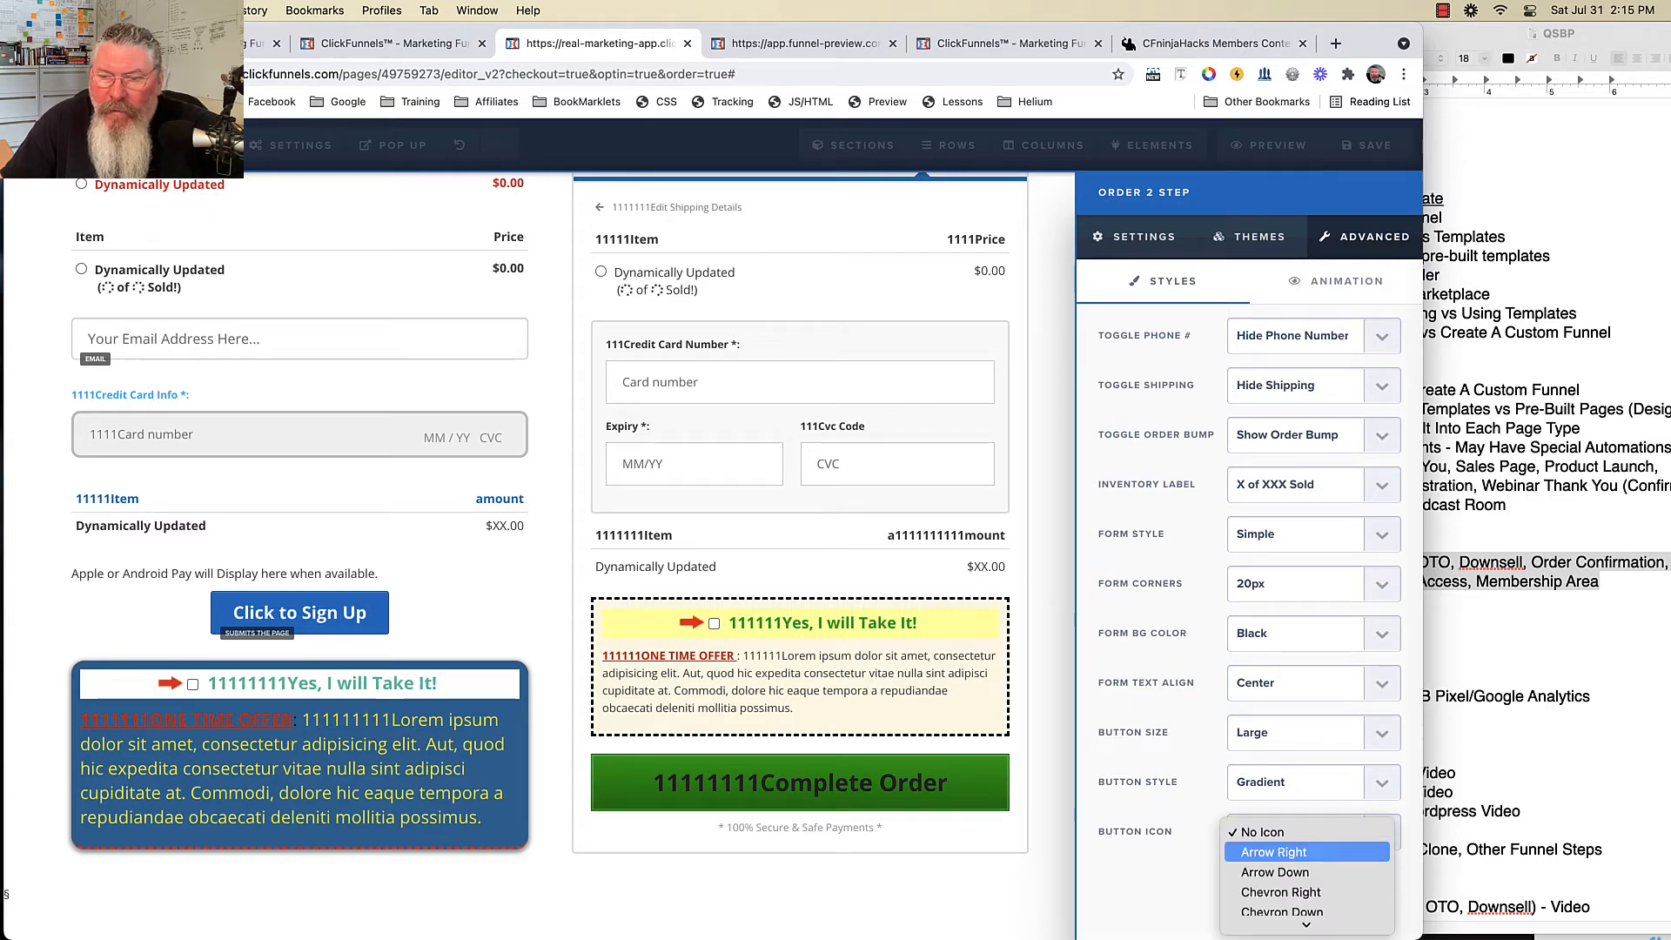
{"action": "left_click", "coordinate": [1270, 851]}
{"action": "left_click", "coordinate": [1297, 832]}
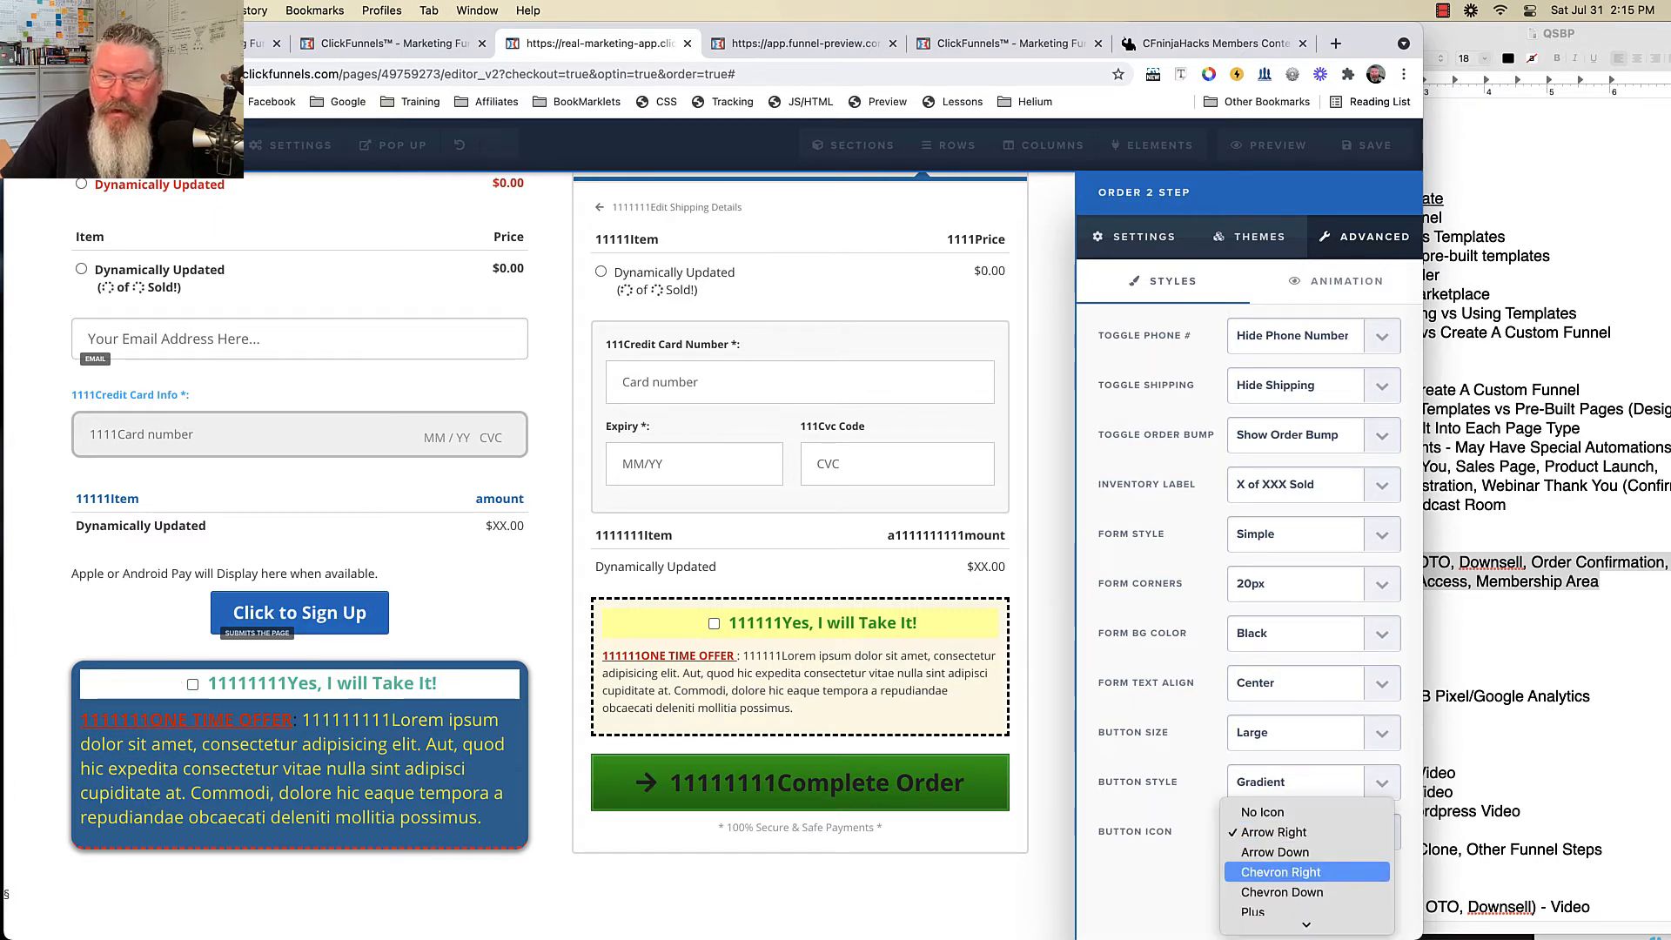
{"action": "left_click", "coordinate": [1281, 892]}
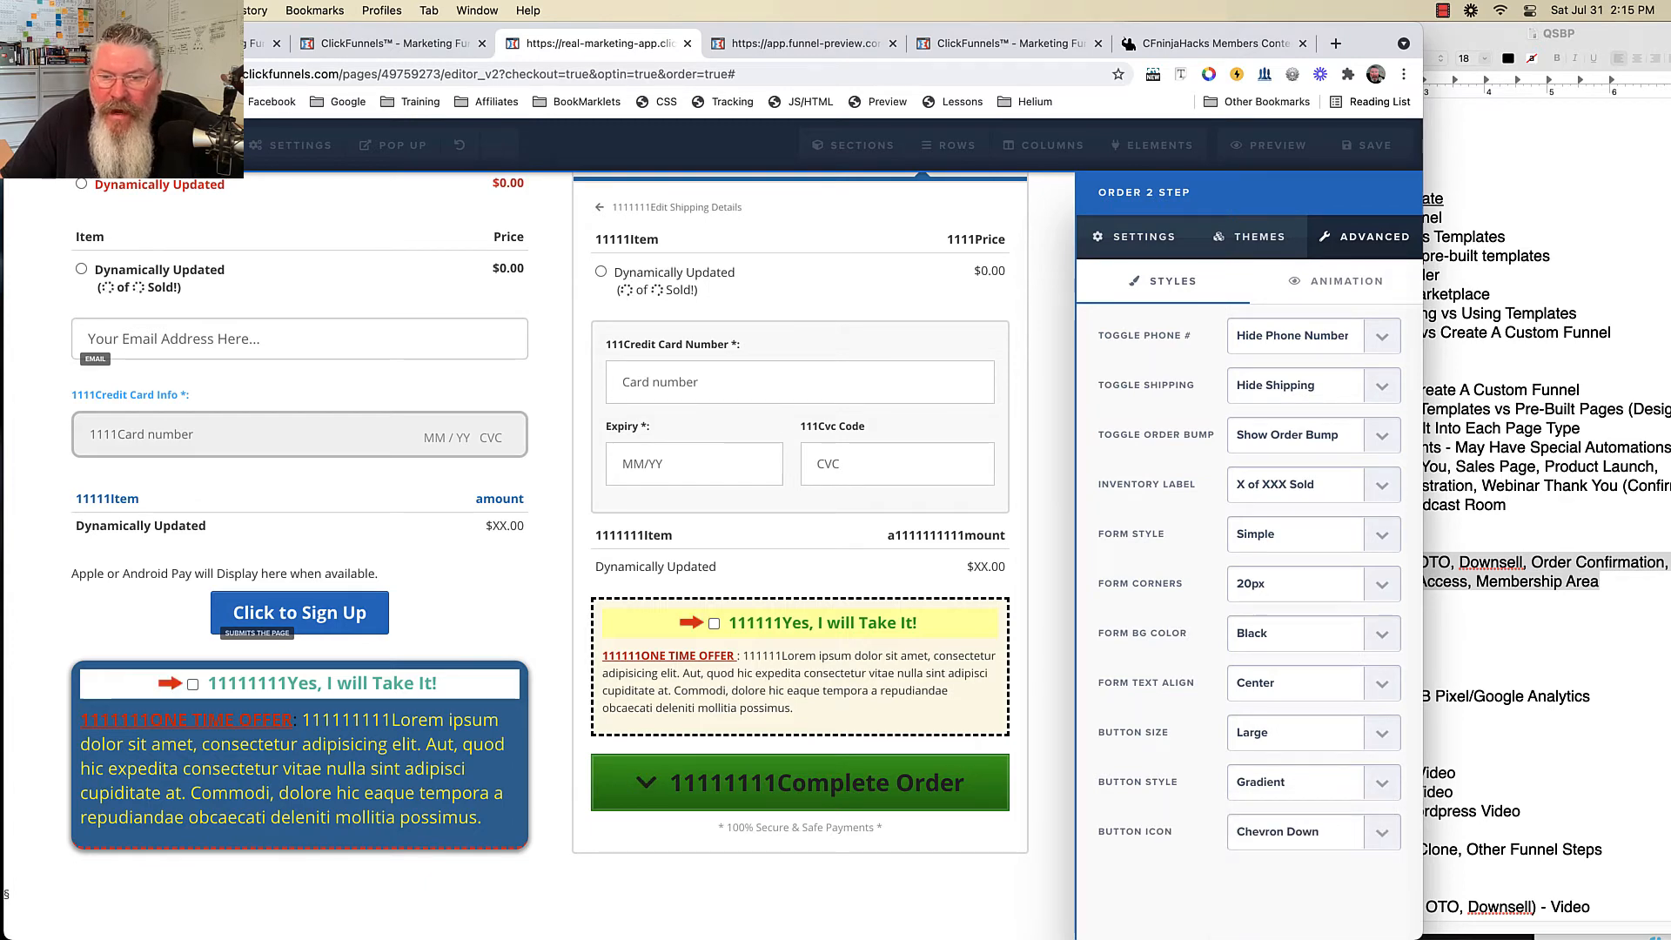
{"action": "left_click", "coordinate": [1044, 696]}
{"action": "scroll", "coordinate": [1044, 487], "scroll_direction": "up", "scroll_amount": 2}
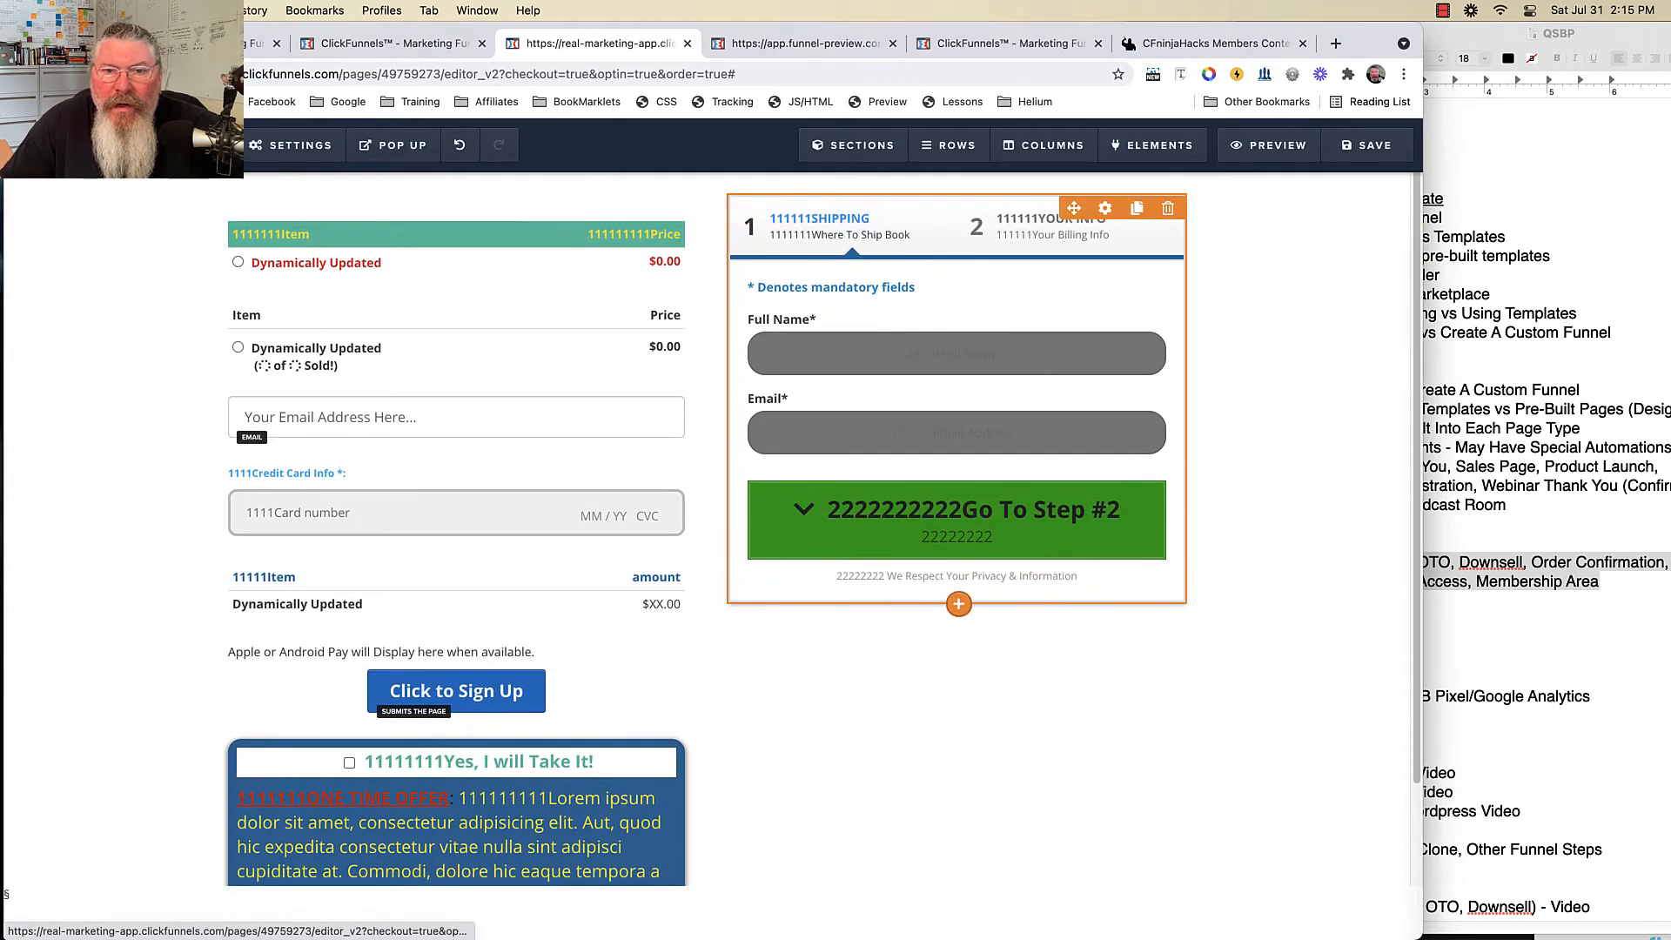
- Save the page, test the preview by entering an email and advancing to Step #2, then return
{"action": "left_click", "coordinate": [1366, 144]}
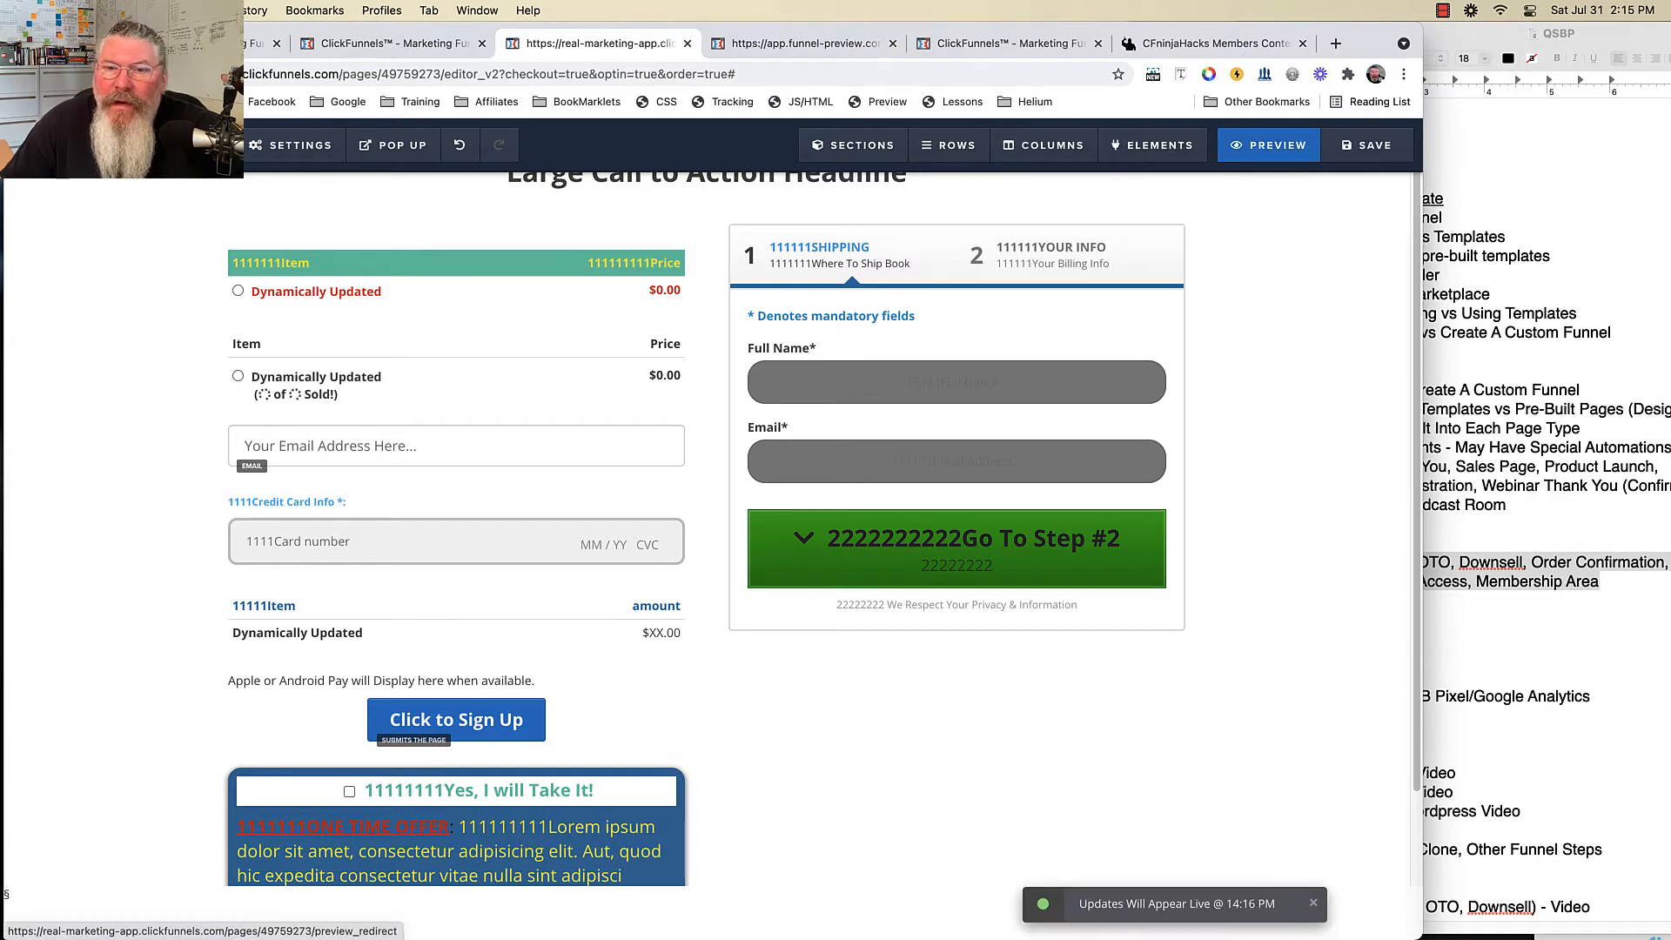
{"action": "left_click", "coordinate": [1269, 144]}
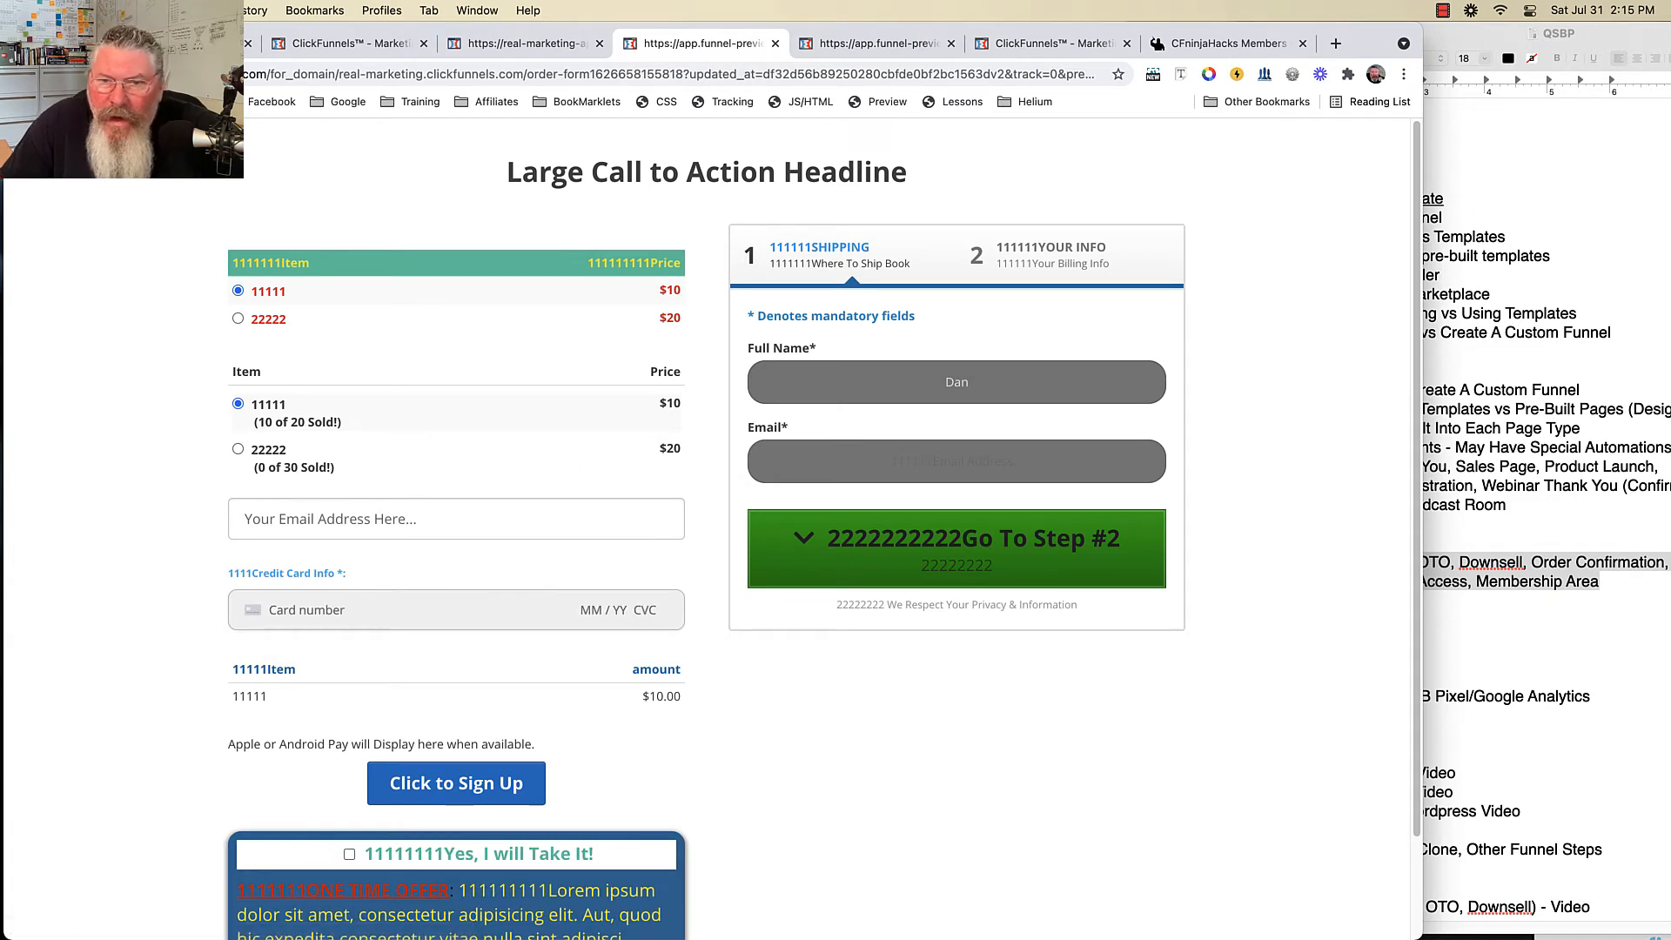
{"action": "left_click", "coordinate": [956, 461]}
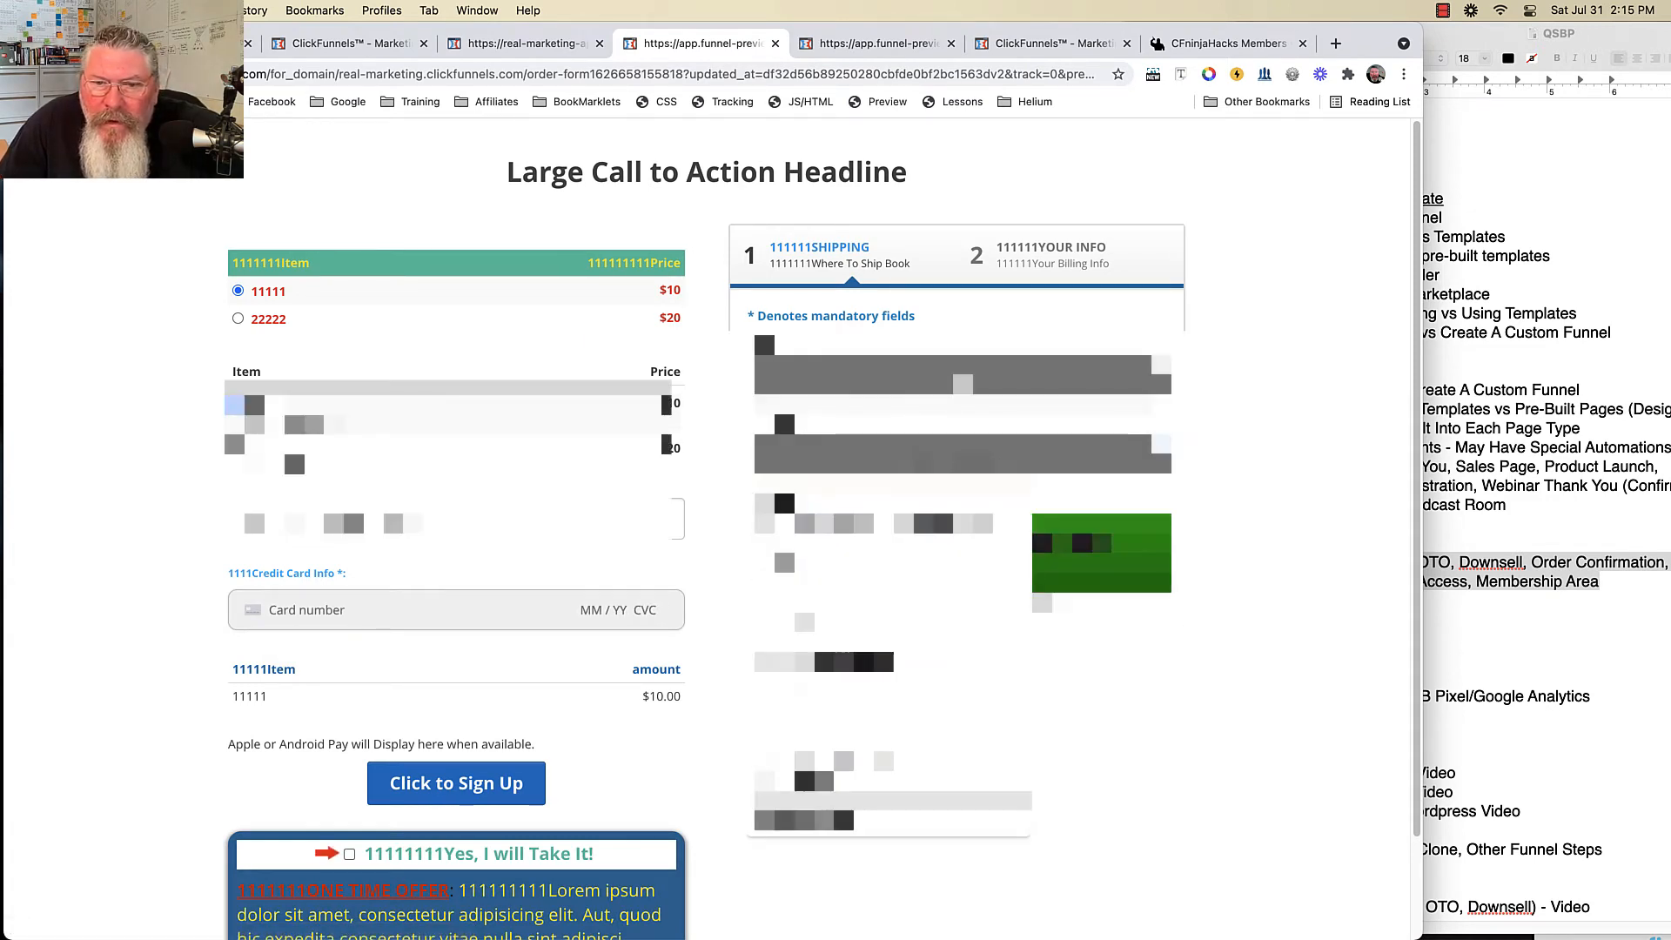
{"action": "left_click", "coordinate": [931, 517]}
{"action": "left_click", "coordinate": [931, 522]}
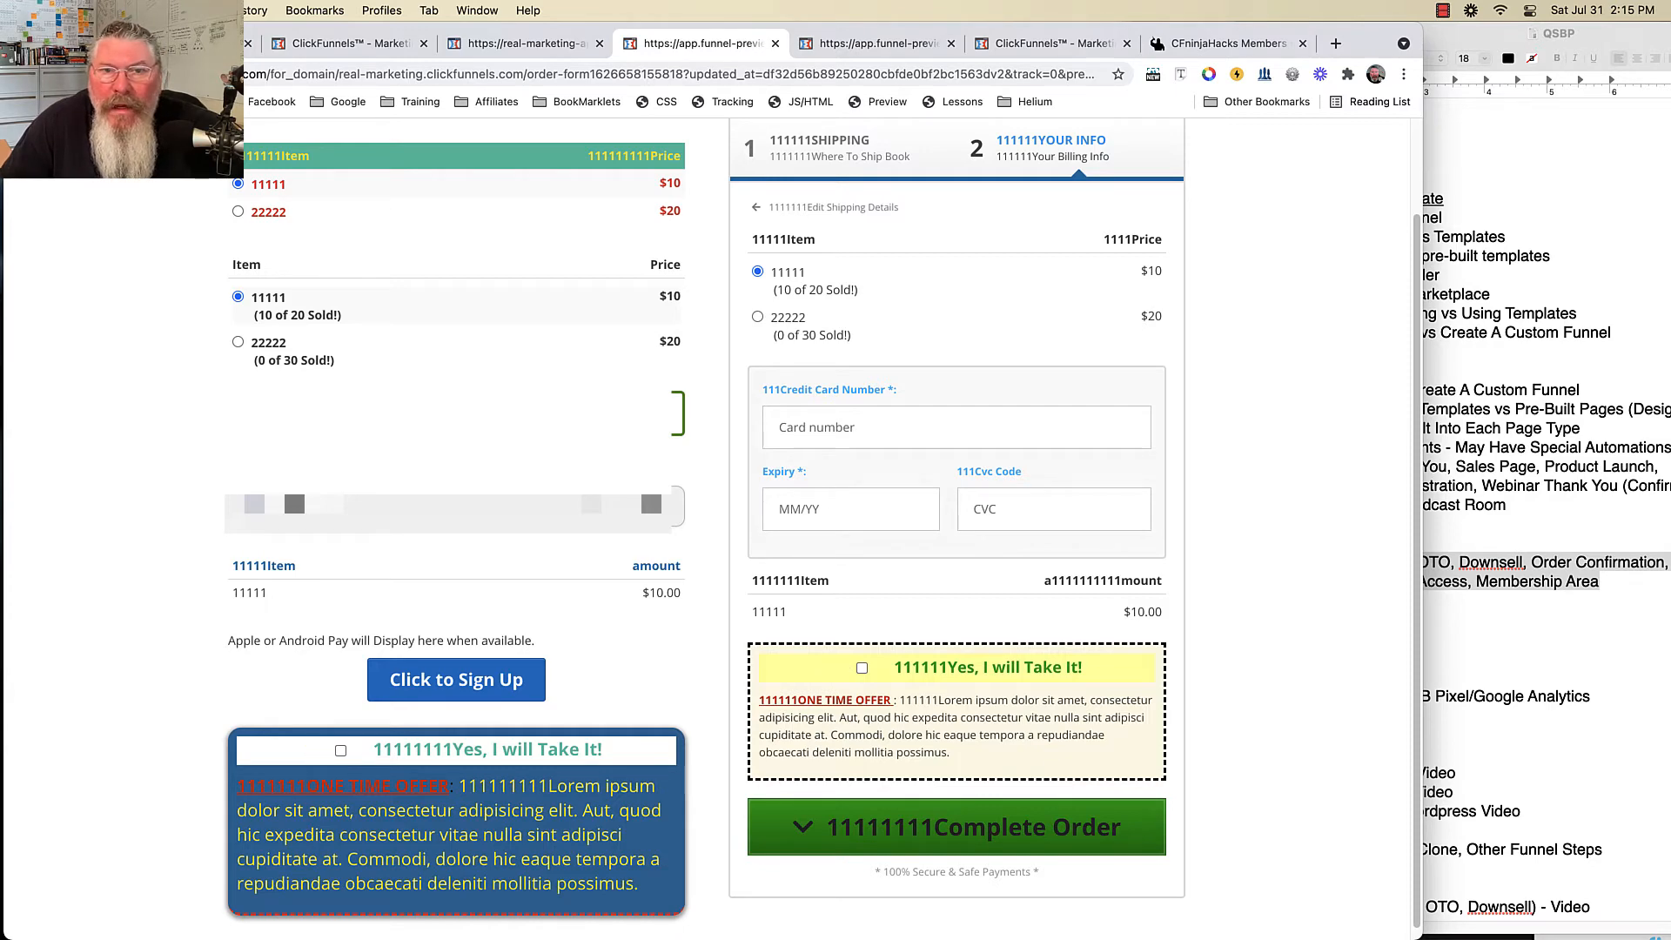
{"action": "left_click", "coordinate": [527, 43]}
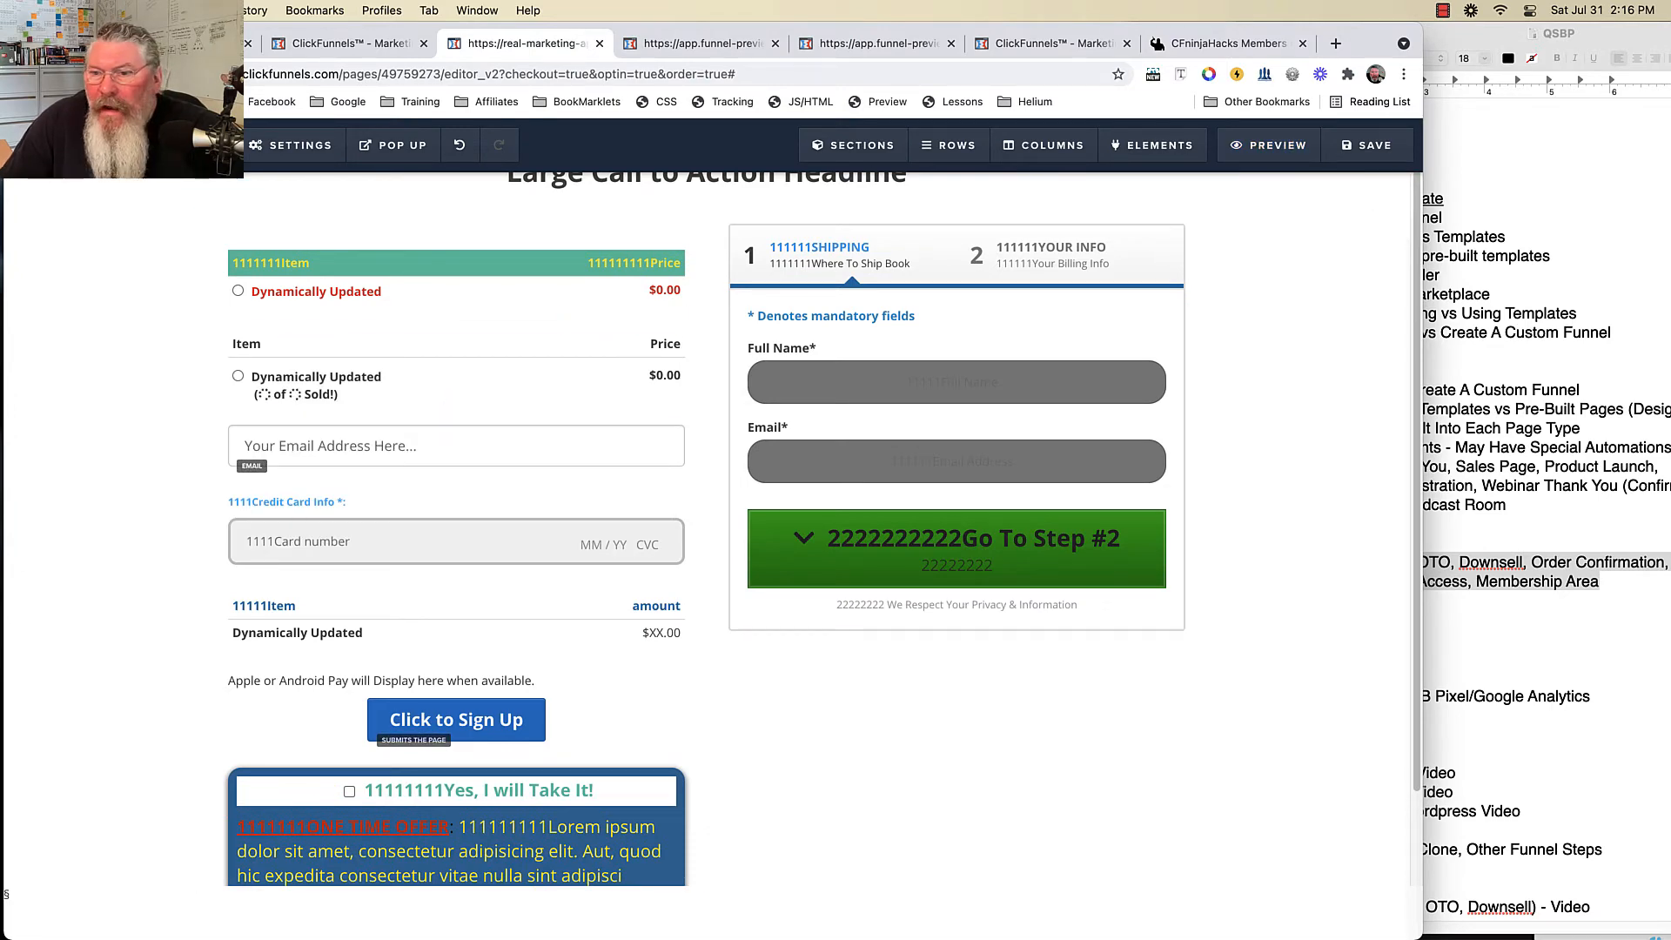
{"action": "left_click", "coordinate": [1518, 644]}
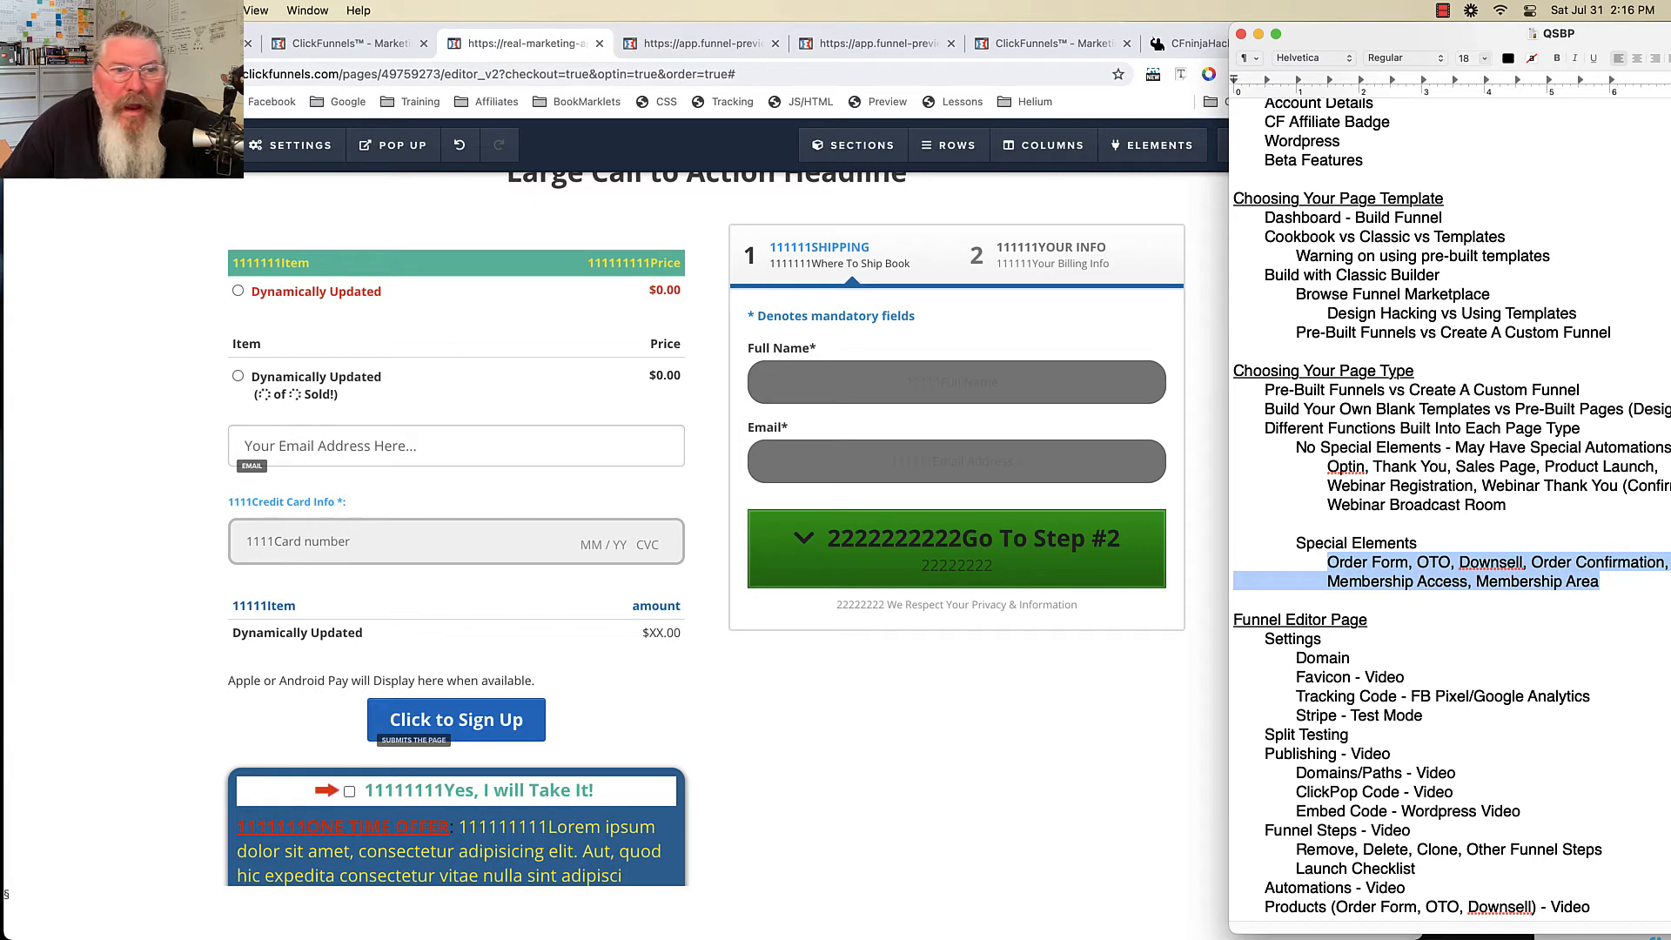
- Reload the editor, review the 1-Step and 2-Step Order Forms lesson, then return to the funnel steps
{"action": "left_click", "coordinate": [1210, 581]}
{"action": "key", "text": "super+r"}
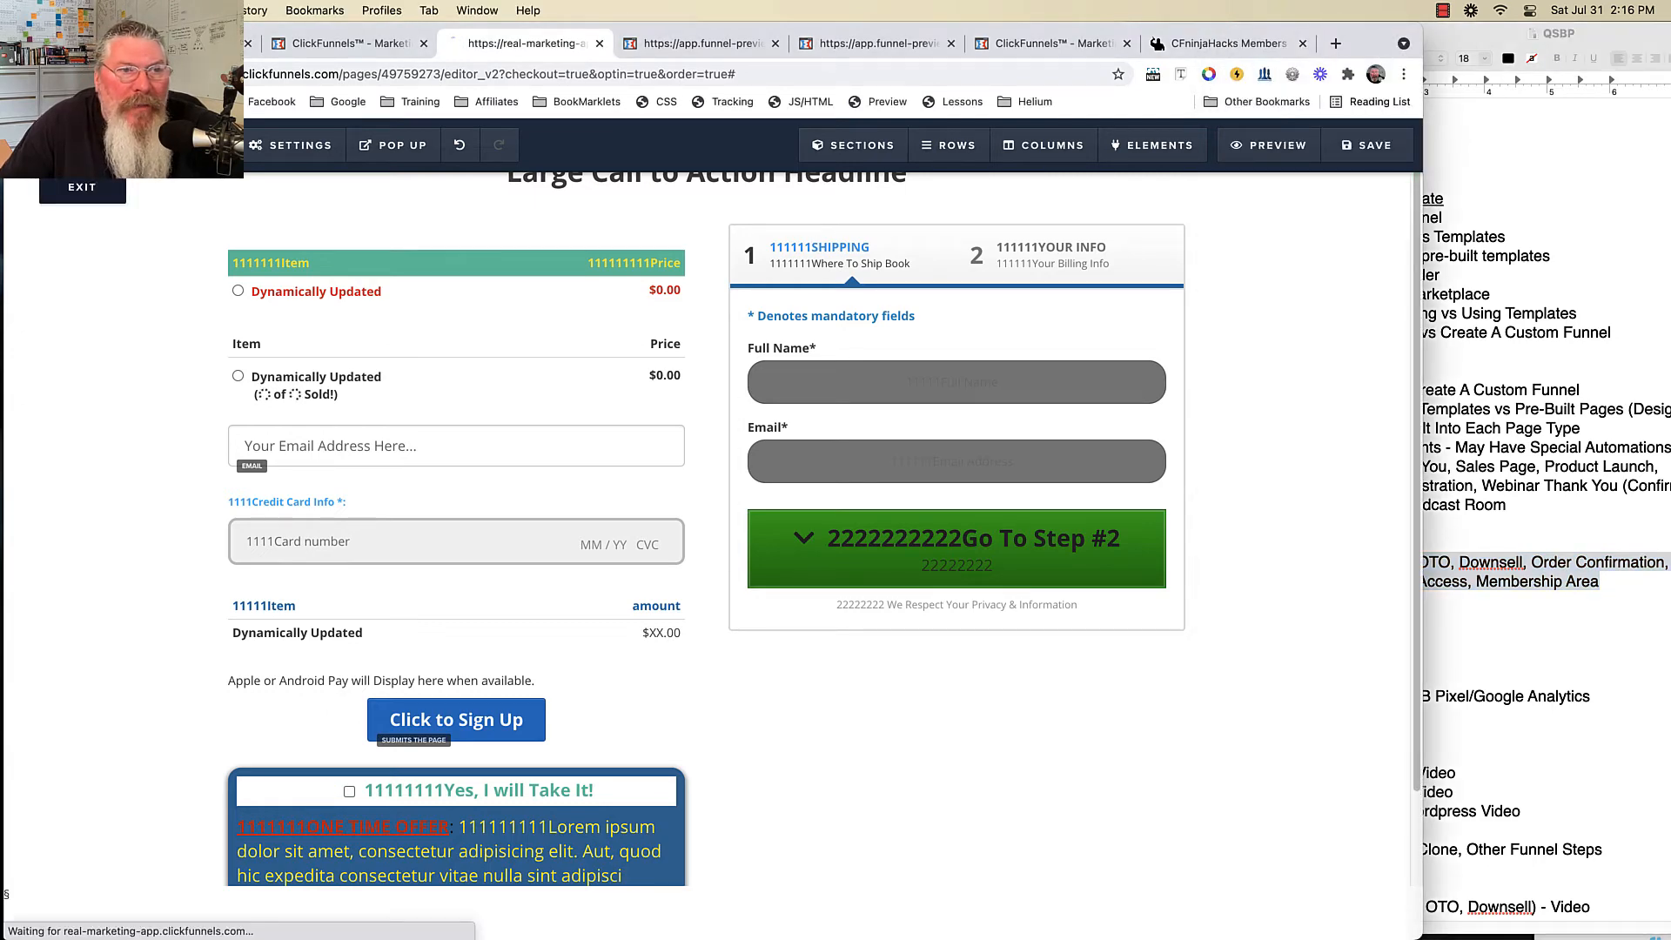
{"action": "left_click", "coordinate": [1227, 43]}
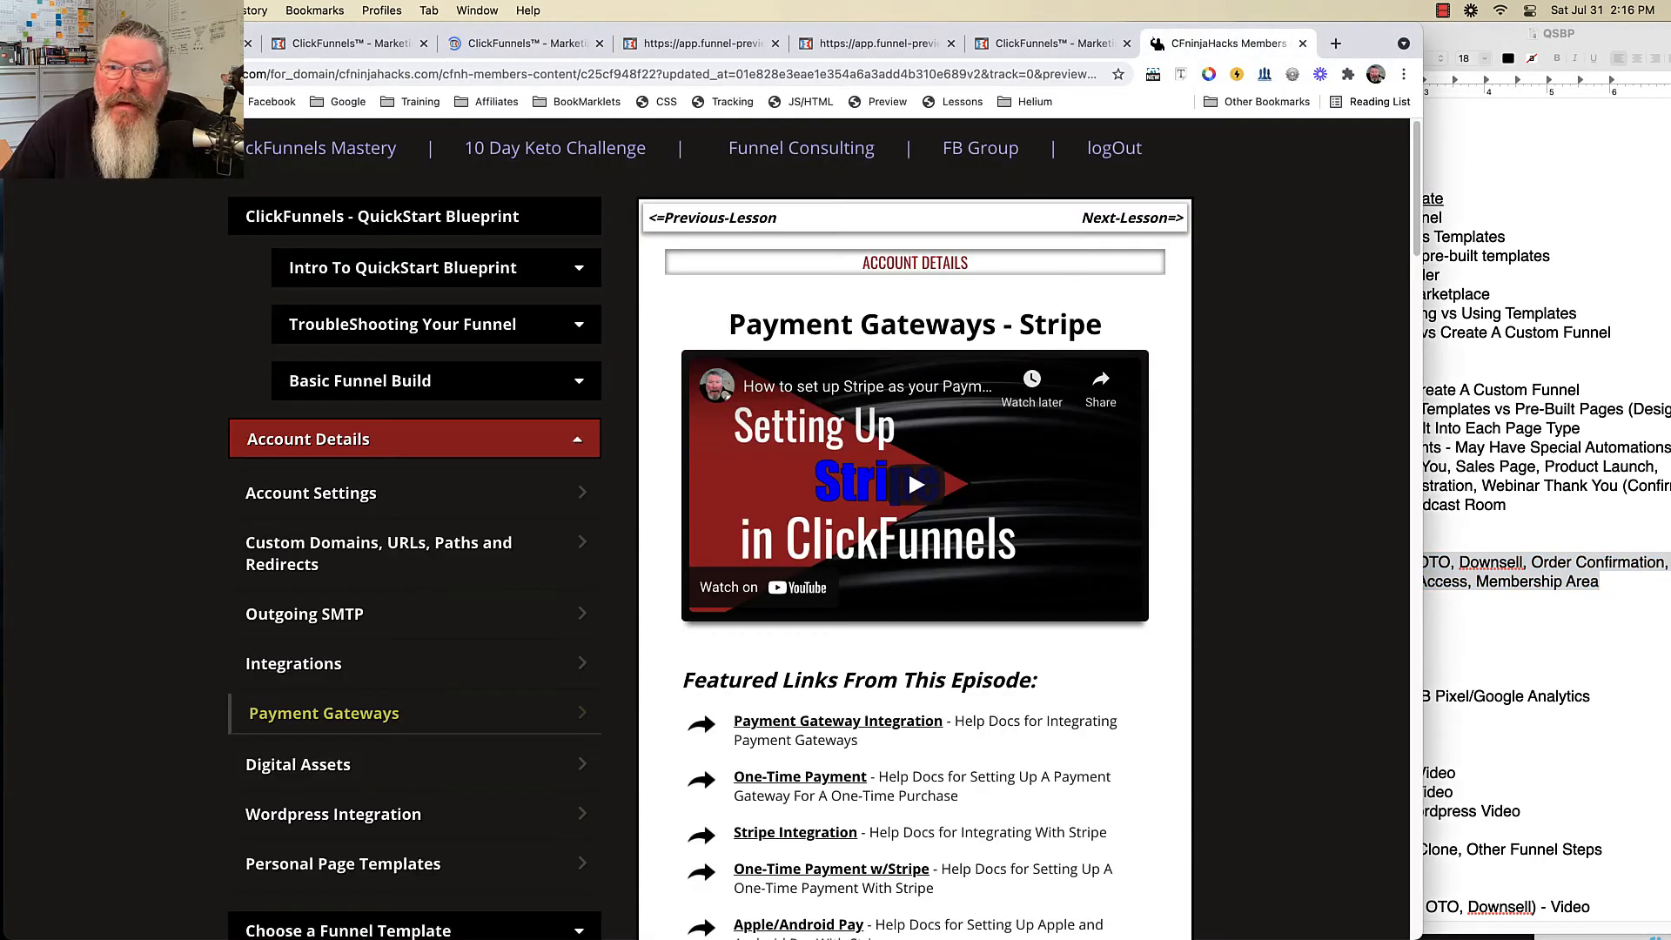
{"action": "scroll", "coordinate": [366, 549], "scroll_direction": "down", "scroll_amount": 5}
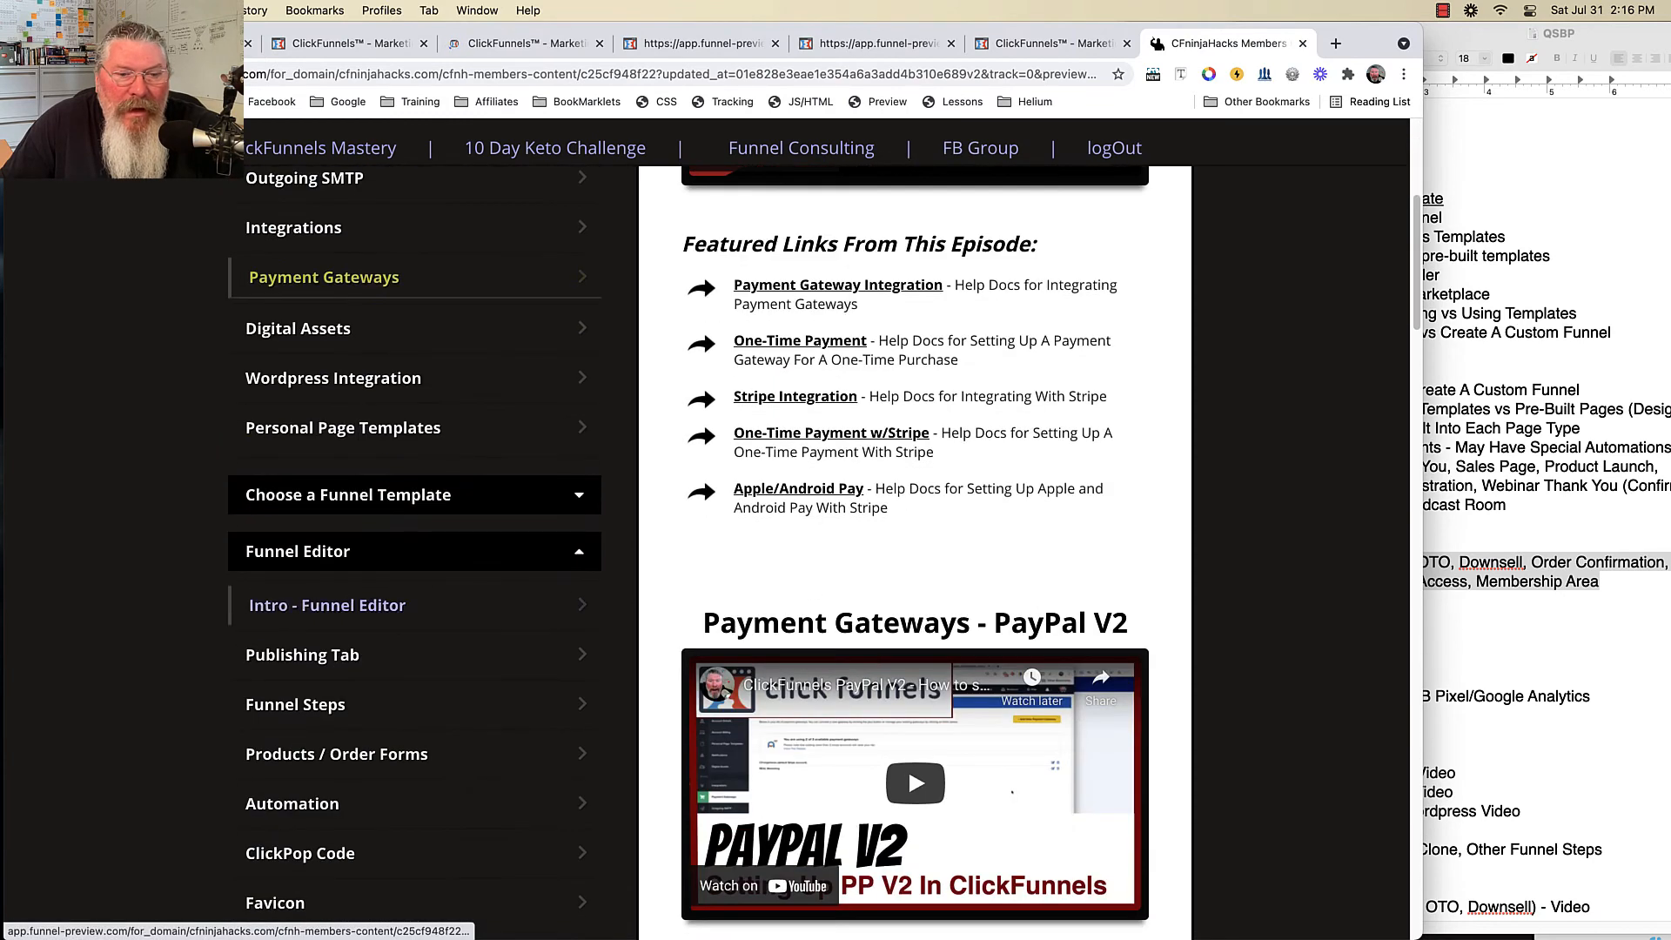
{"action": "left_click", "coordinate": [339, 754]}
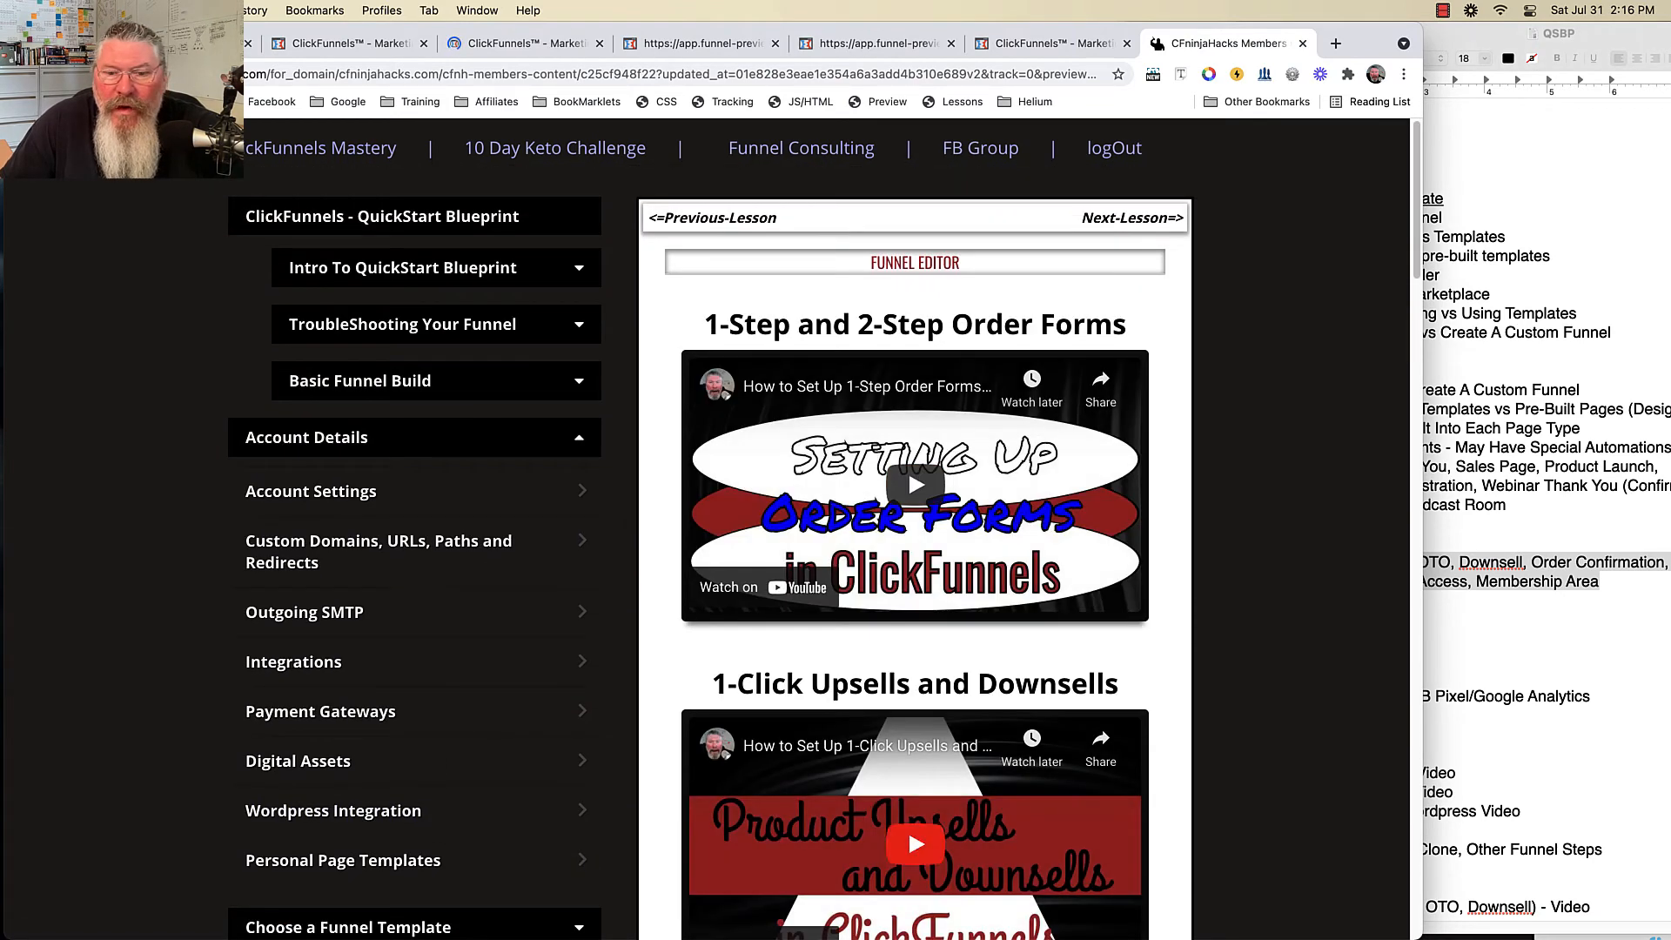
{"action": "left_click", "coordinate": [526, 44]}
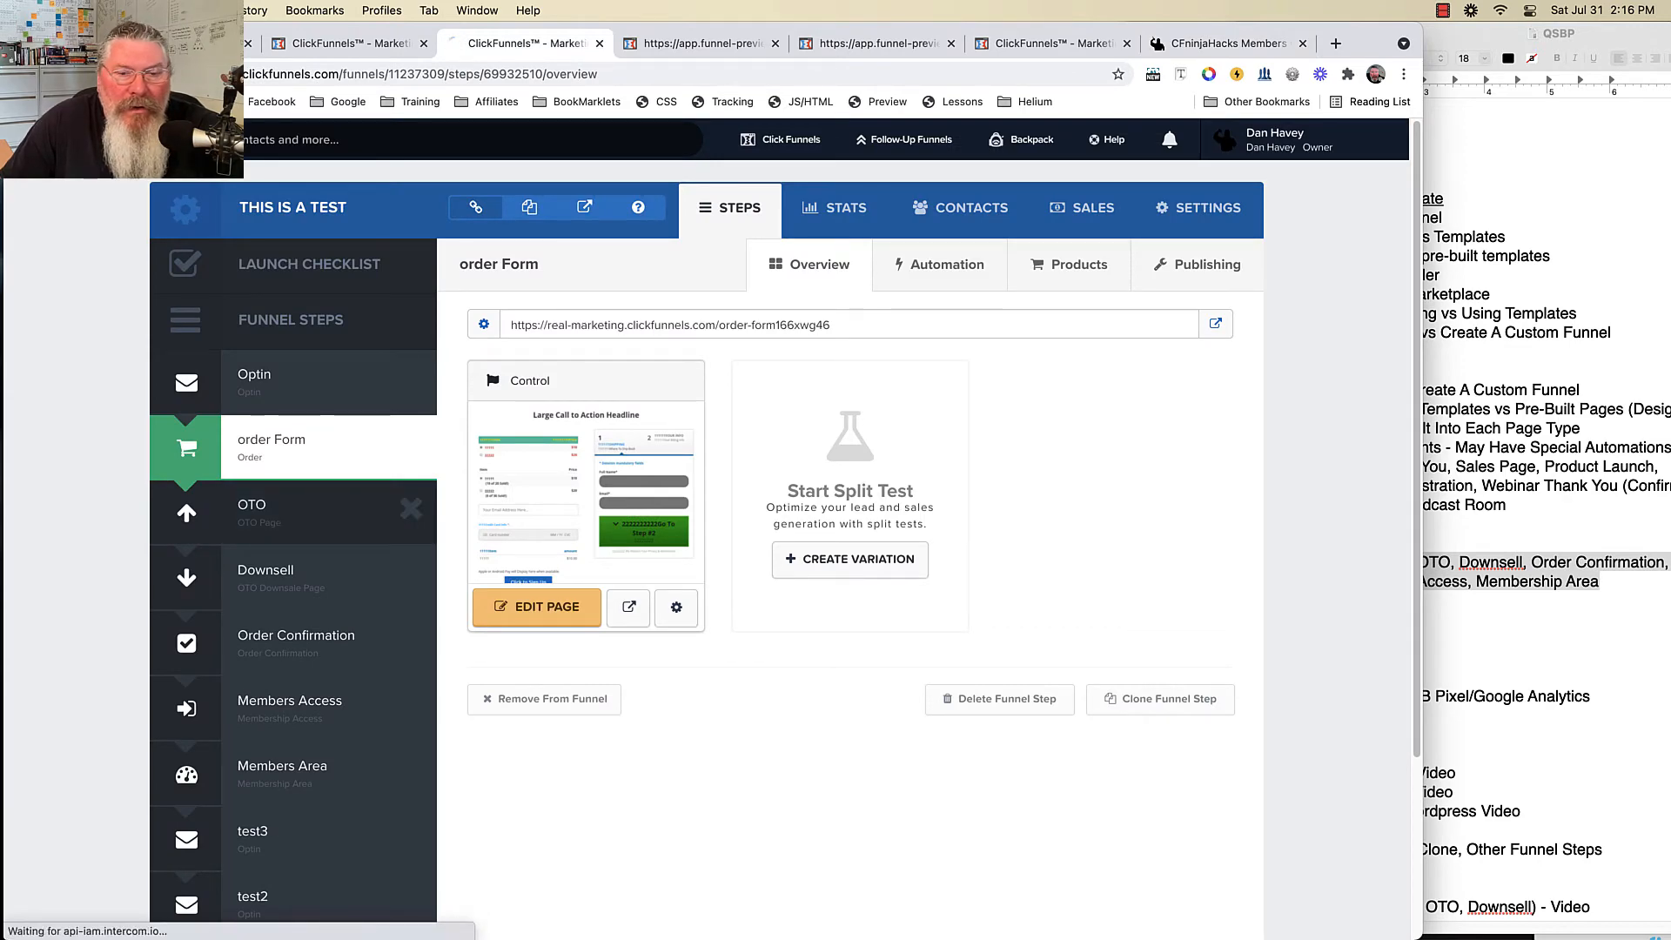
- Review the OTO step's products 11111 ($10.00) and 22222 ($20.00), then open the OTO page
{"action": "left_click", "coordinate": [287, 512]}
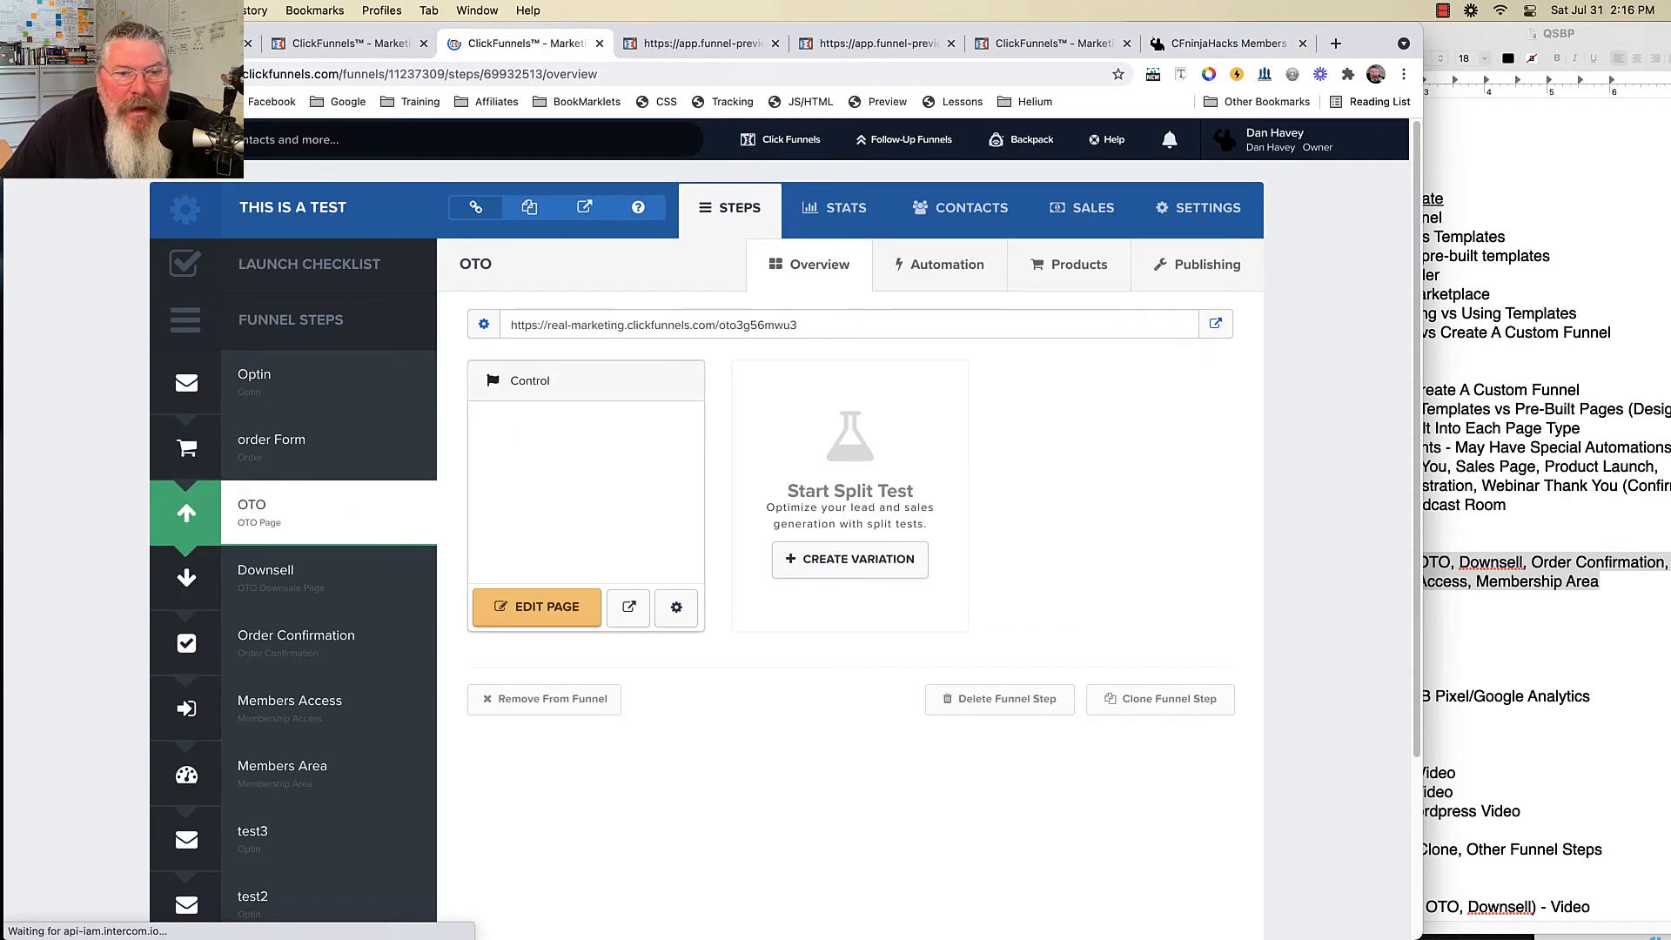
{"action": "left_click", "coordinate": [1069, 264]}
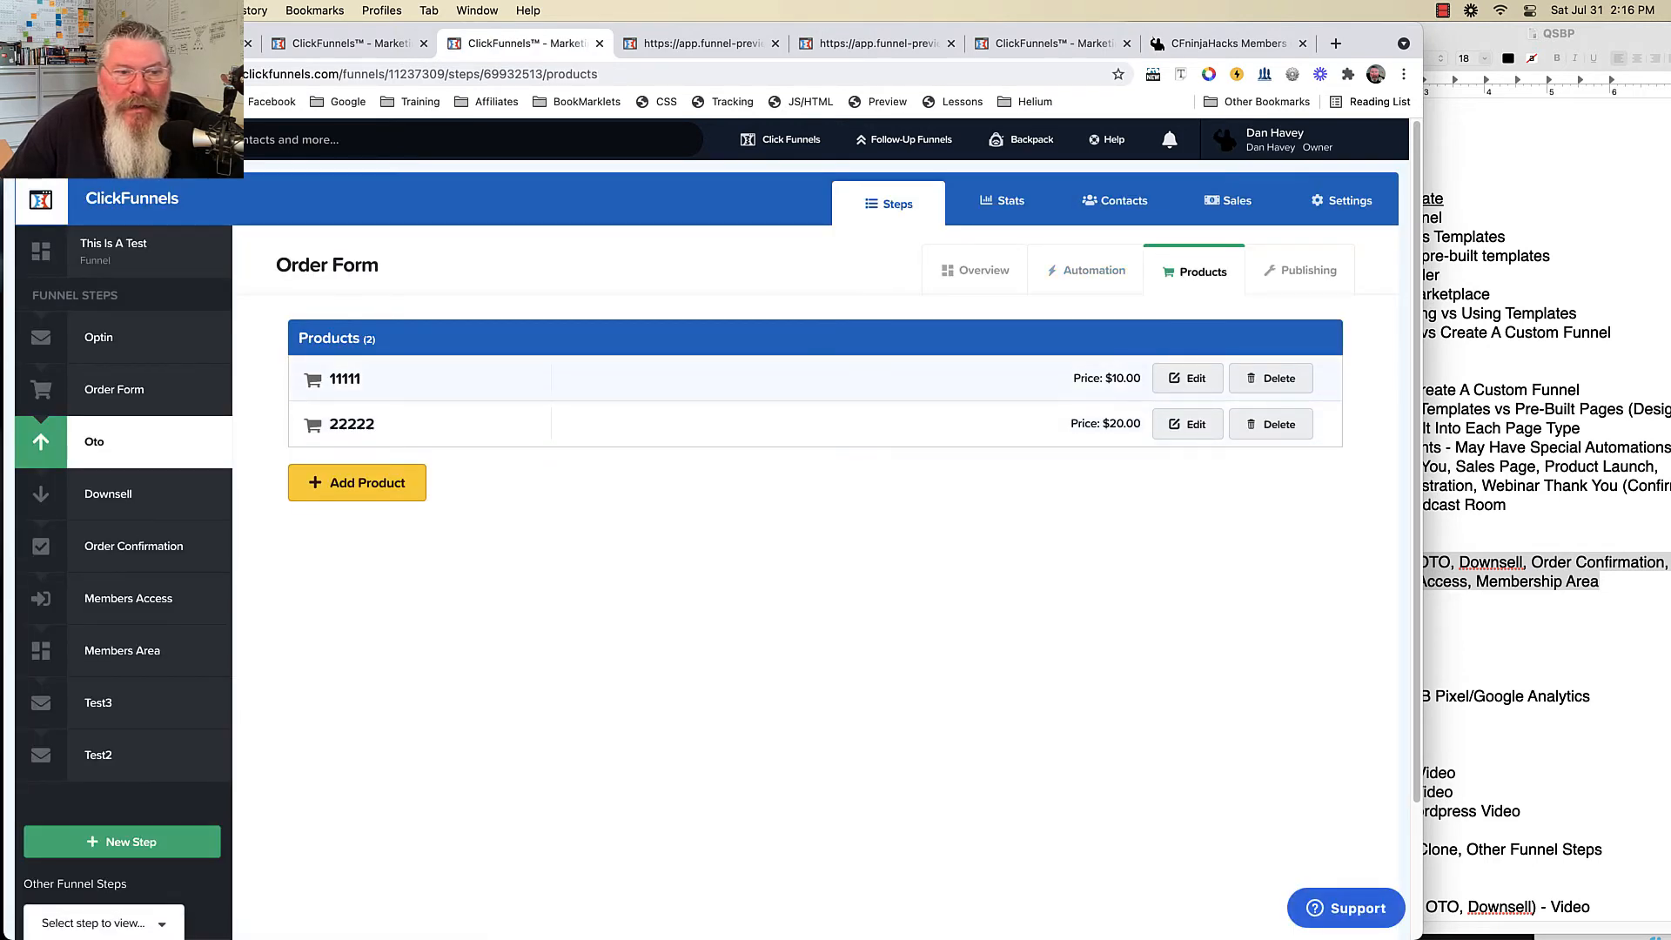
{"action": "left_click", "coordinate": [109, 494]}
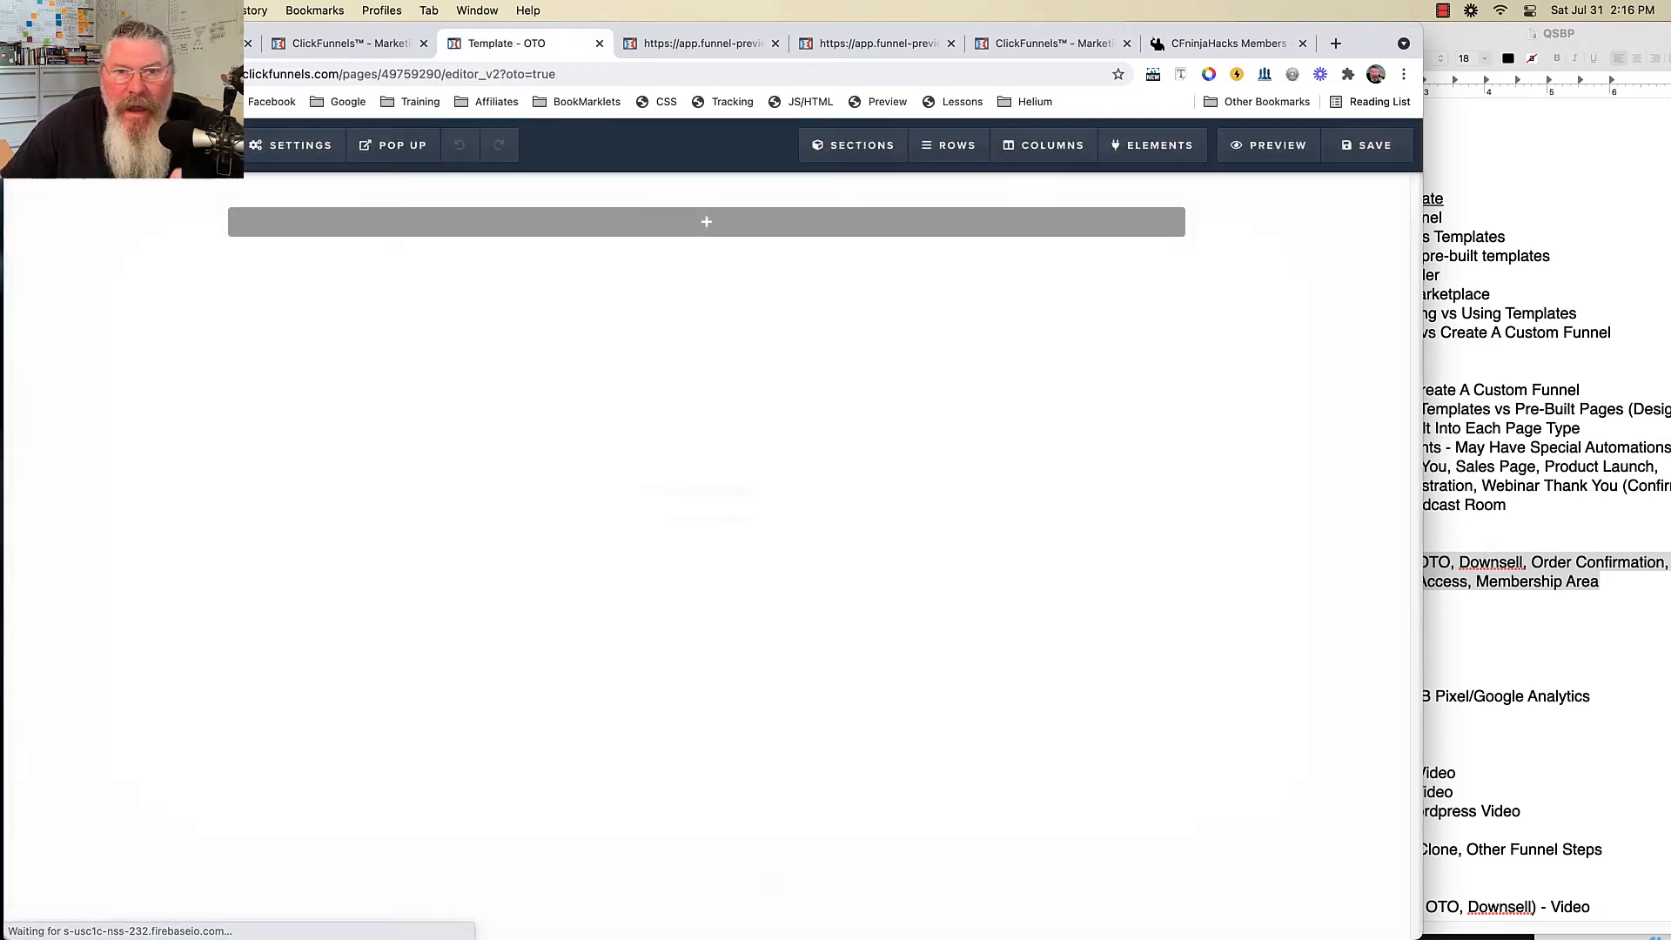
- Add a Large Call to Action headline and a Click to Sign Up button, and open its action settings
{"action": "left_click", "coordinate": [708, 220]}
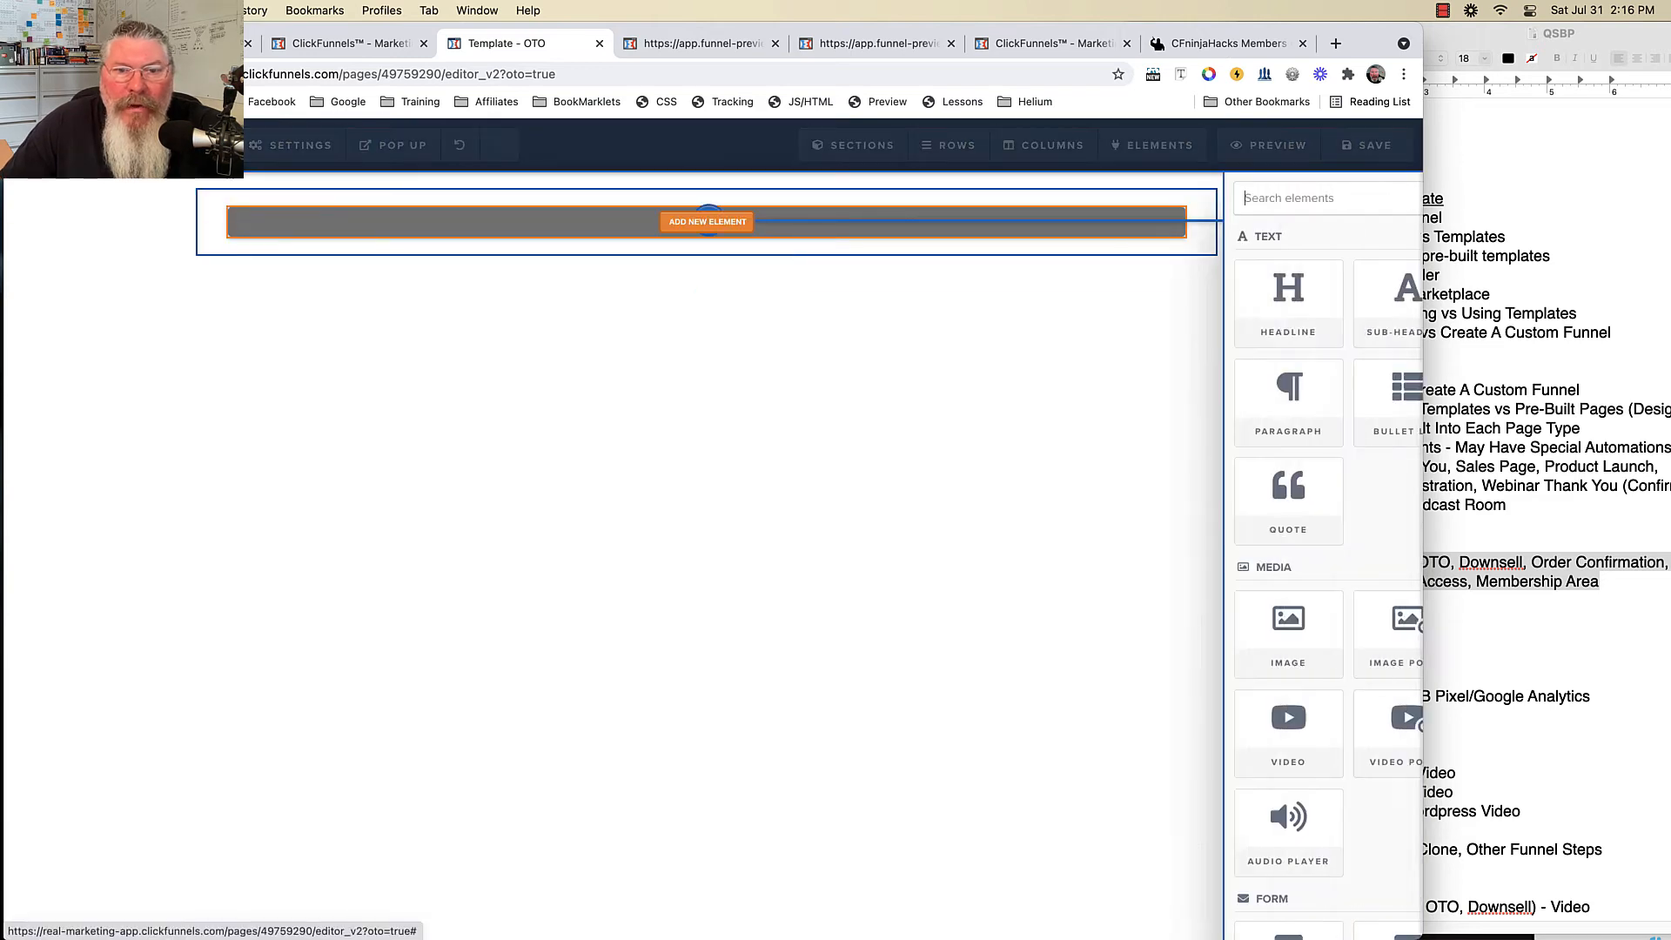
{"action": "left_click", "coordinate": [1096, 303]}
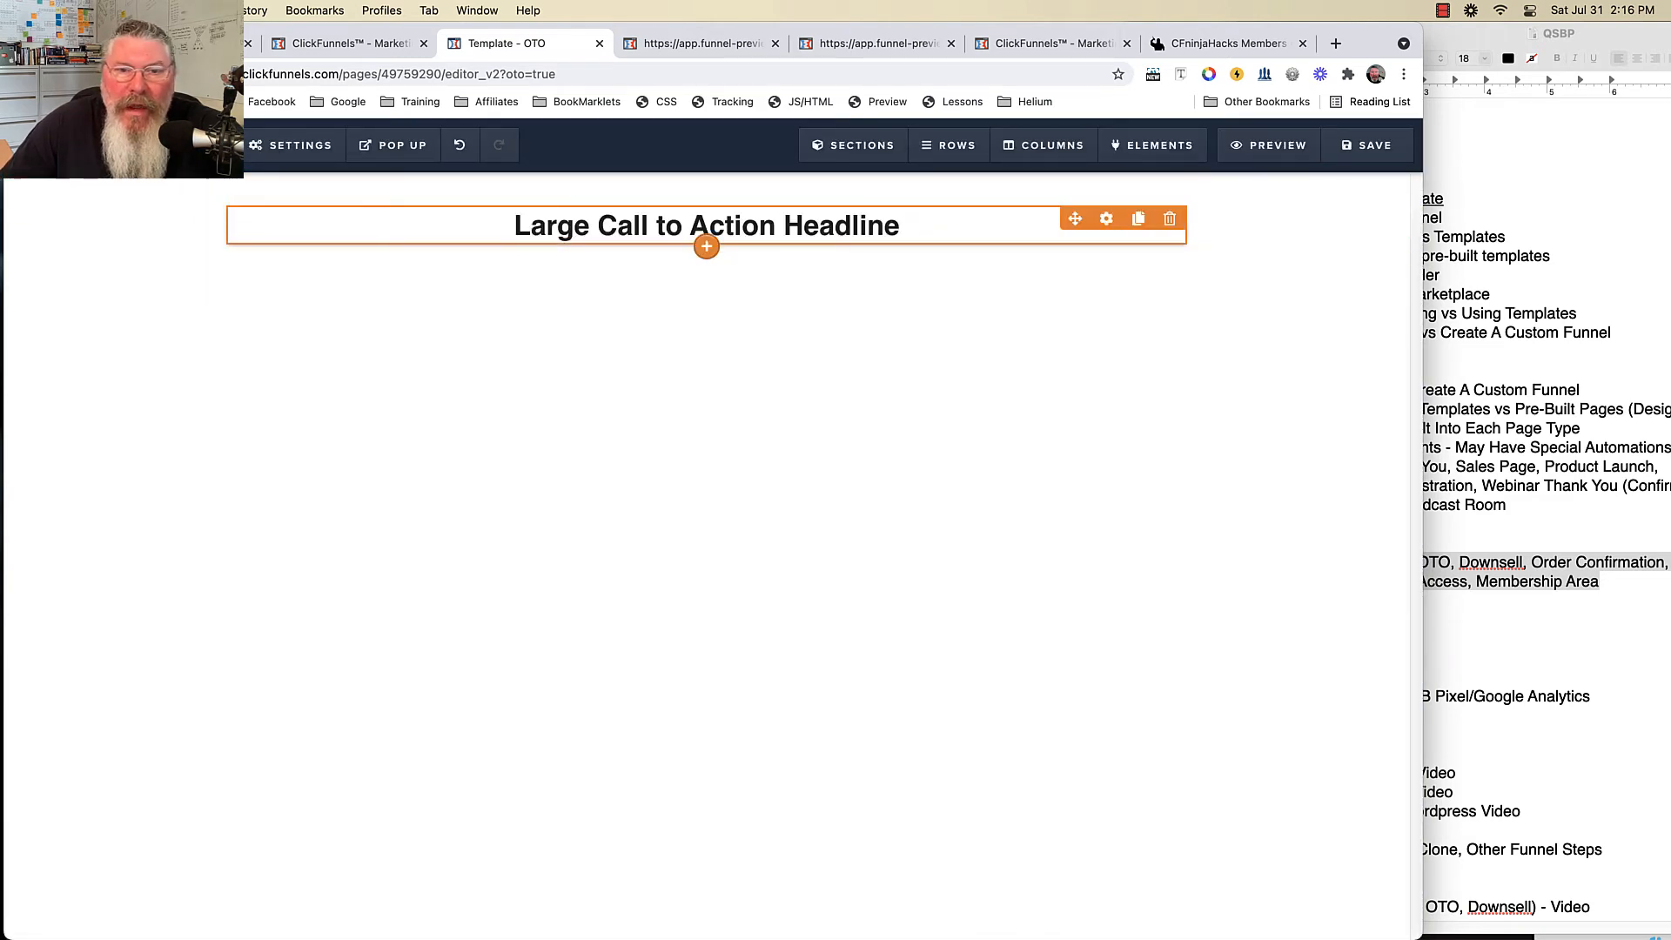
{"action": "left_click", "coordinate": [706, 246]}
{"action": "scroll", "coordinate": [1114, 716], "scroll_direction": "down", "scroll_amount": 3}
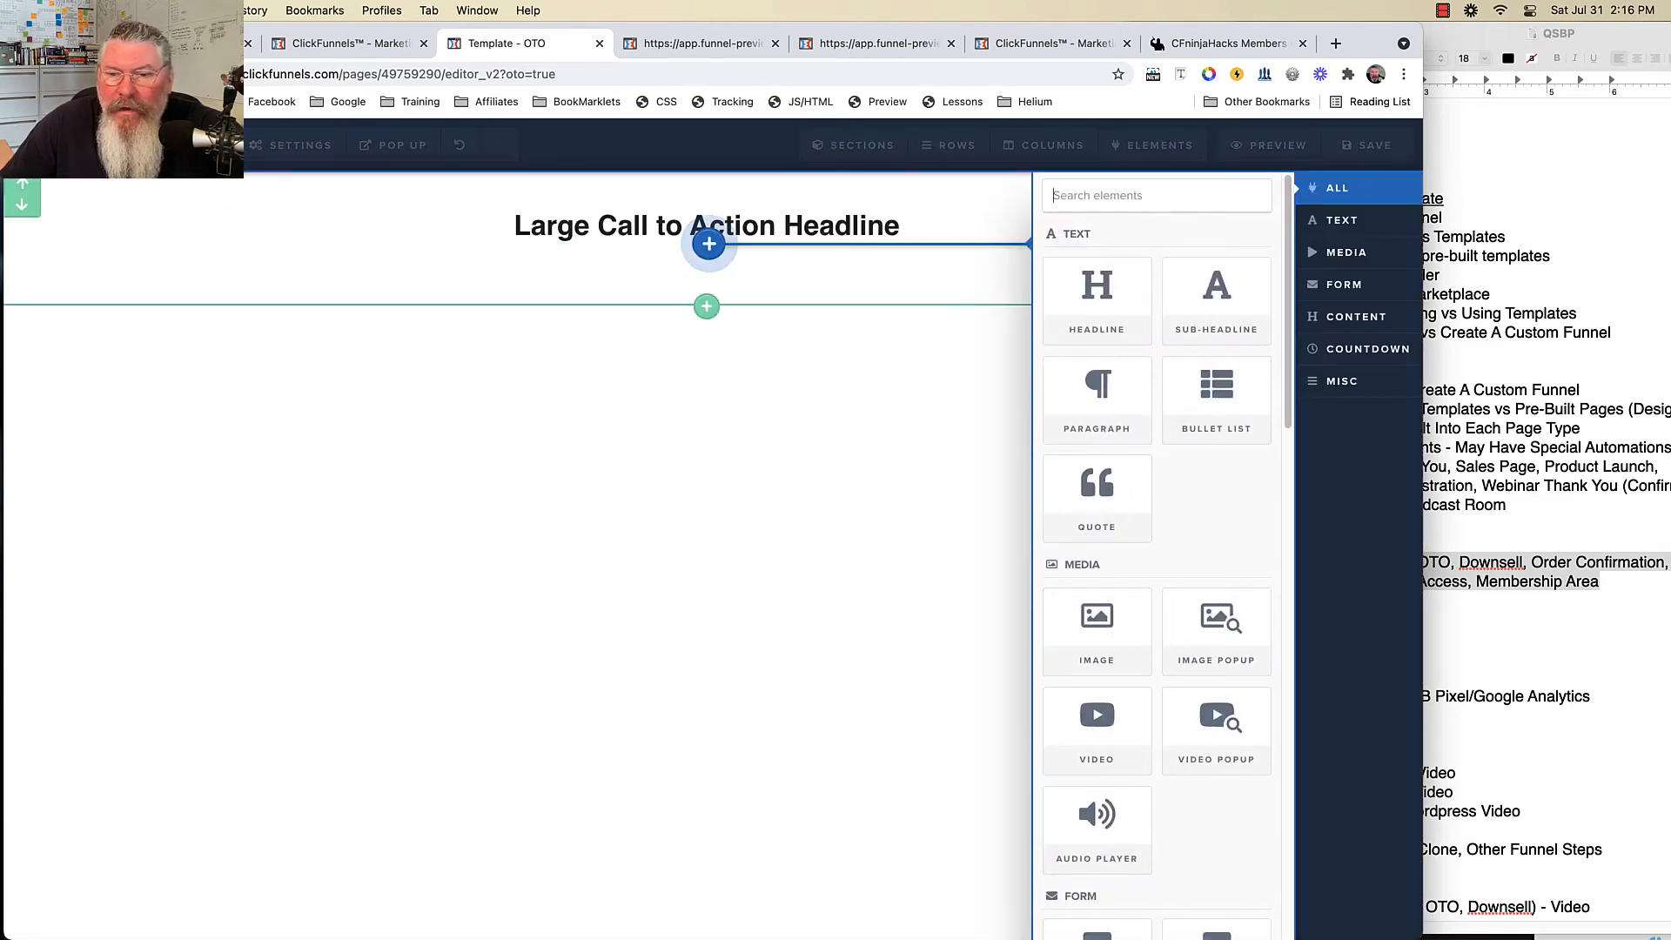
{"action": "left_click", "coordinate": [1115, 715]}
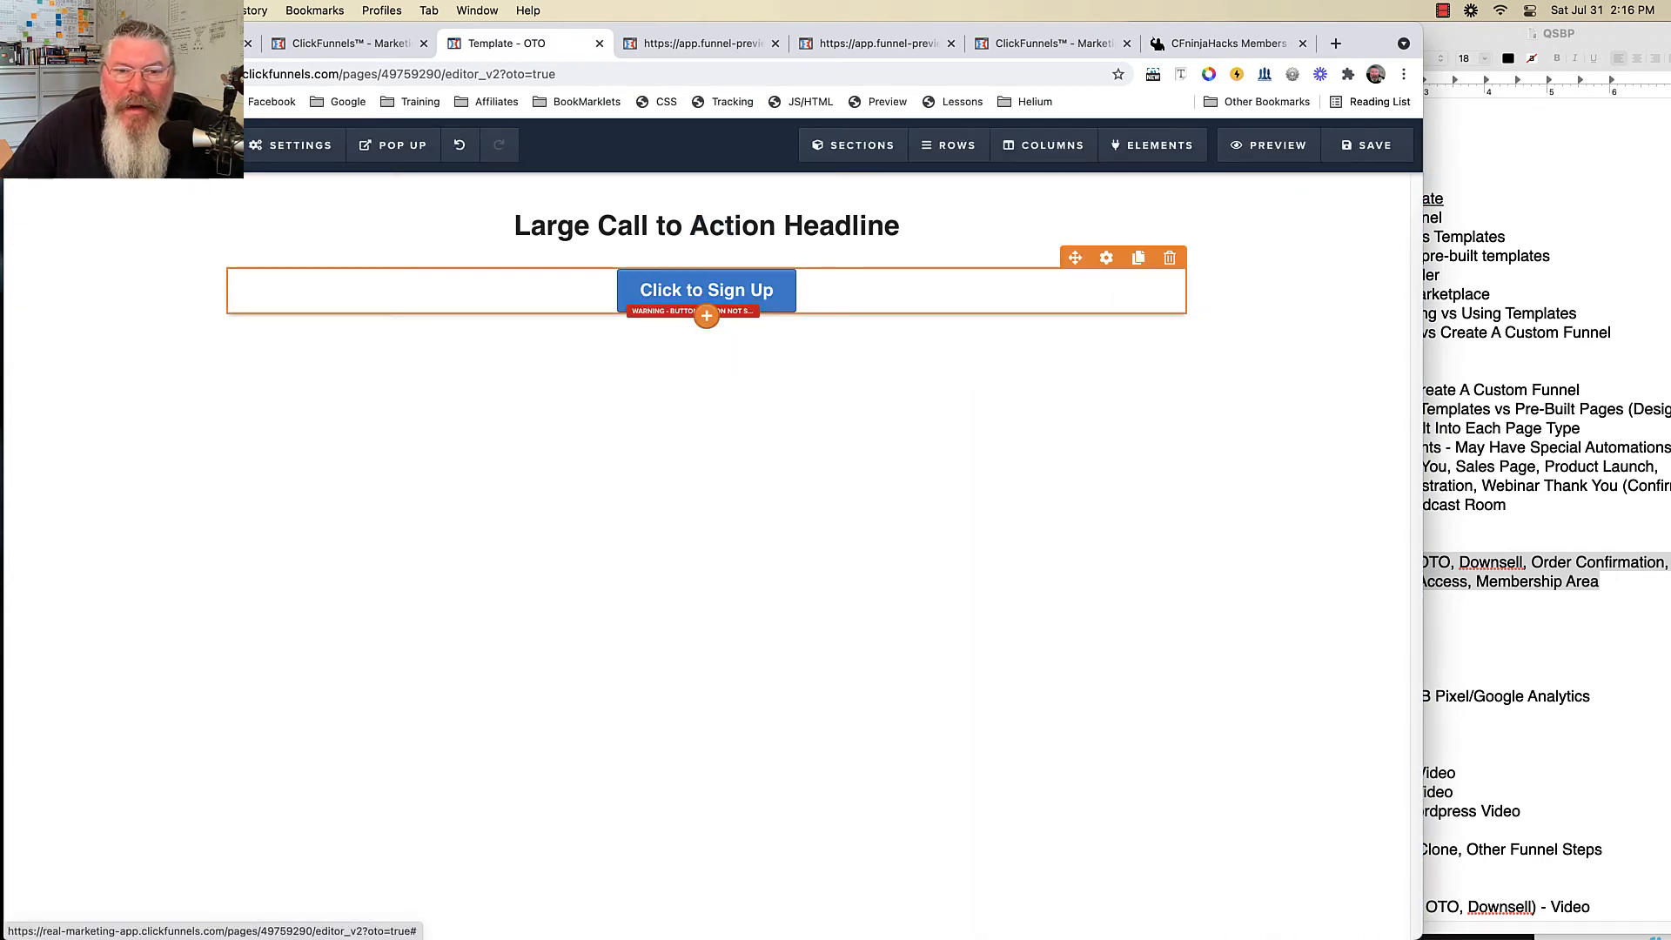
{"action": "left_click", "coordinate": [1106, 258]}
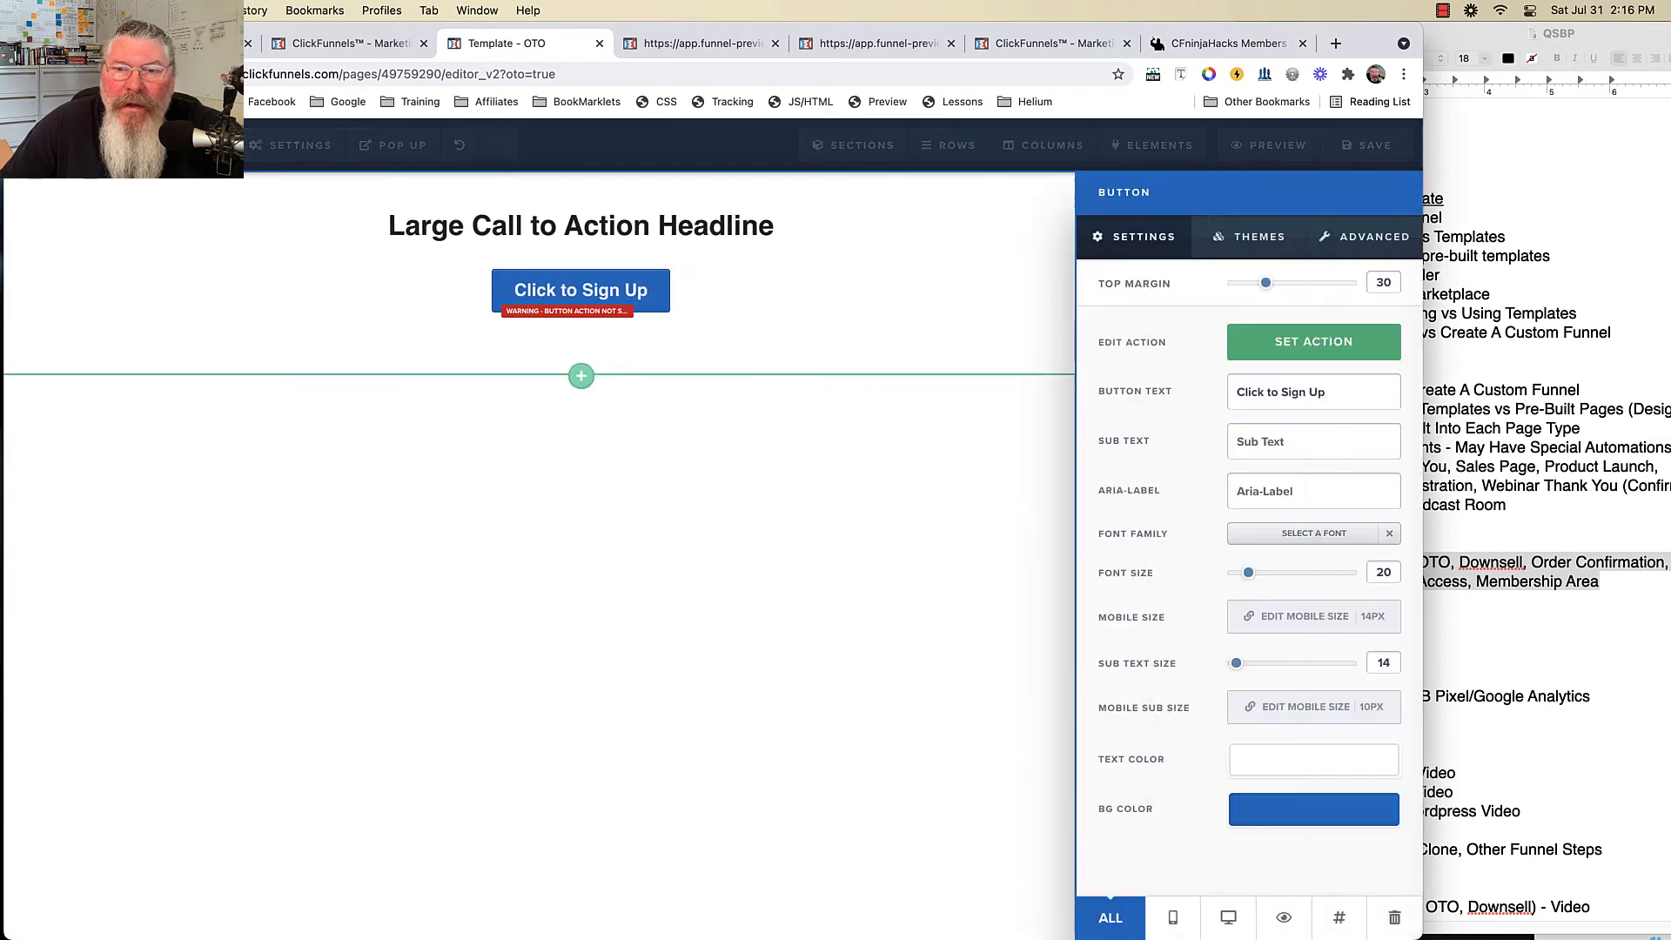
{"action": "left_click", "coordinate": [1314, 341]}
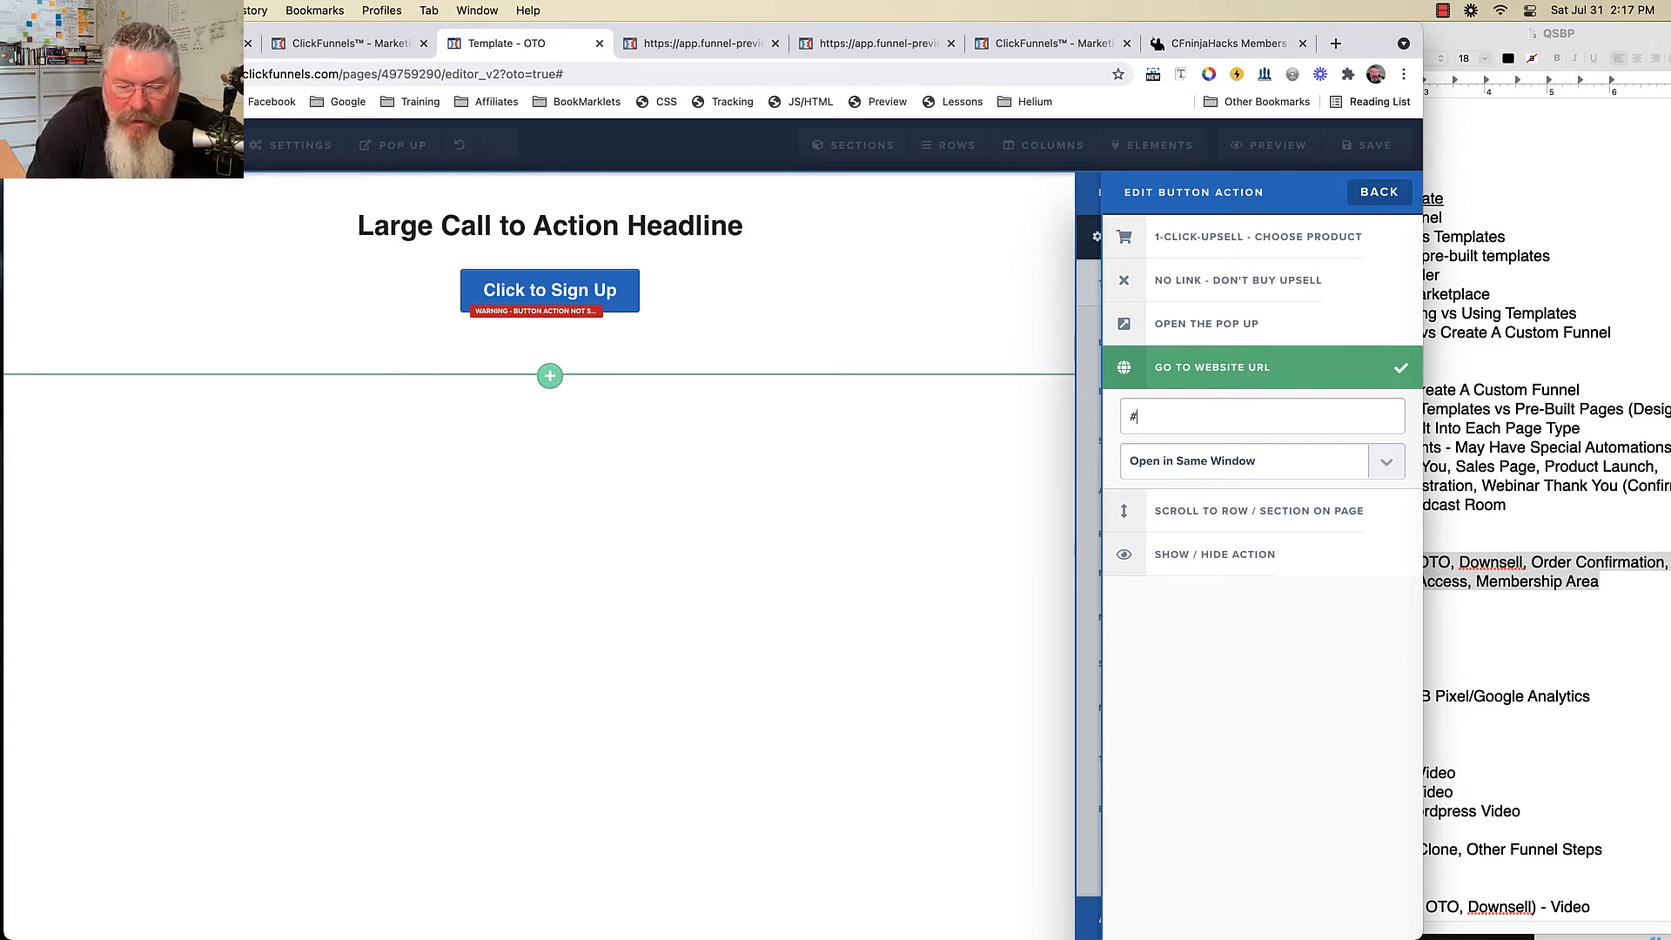
- Try 'yes-link' and 'no-link' as the button's Website URL, then reset it to '#'
{"action": "type", "text": "yes-l"}
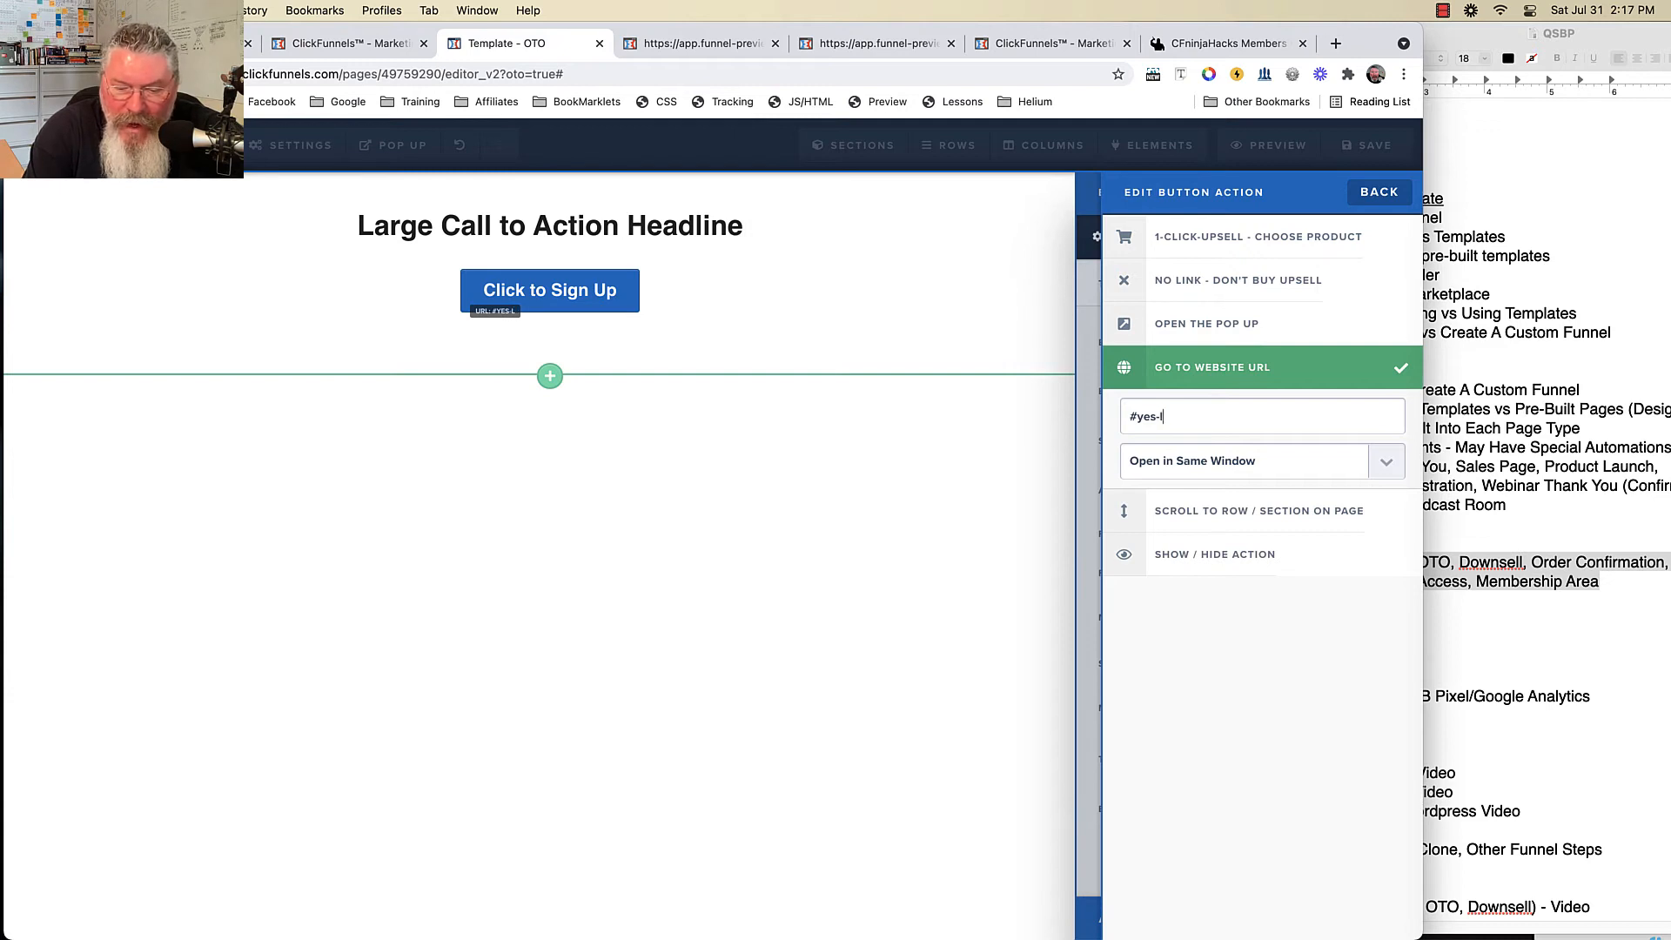
{"action": "type", "text": "ink"}
{"action": "key", "text": "BackSpace"}
{"action": "key", "text": "BackSpace"}
{"action": "key", "text": "BackSpace"}
{"action": "key", "text": "BackSpace"}
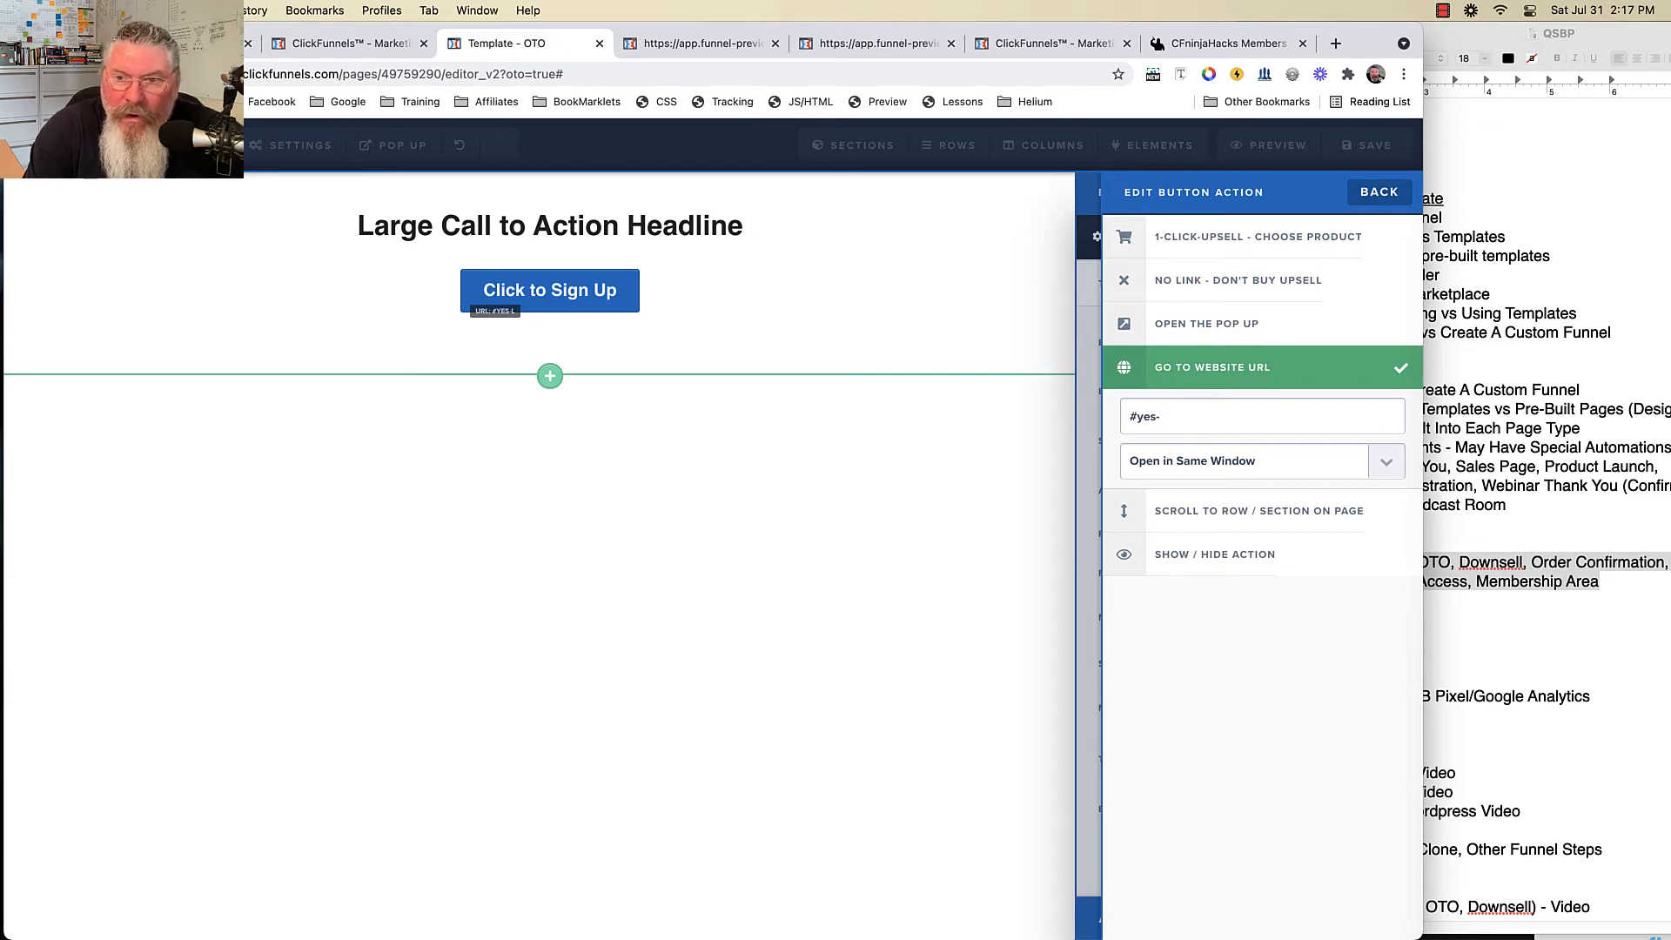
{"action": "key", "text": "BackSpace"}
{"action": "key", "text": "BackSpace"}
{"action": "type", "text": "no"}
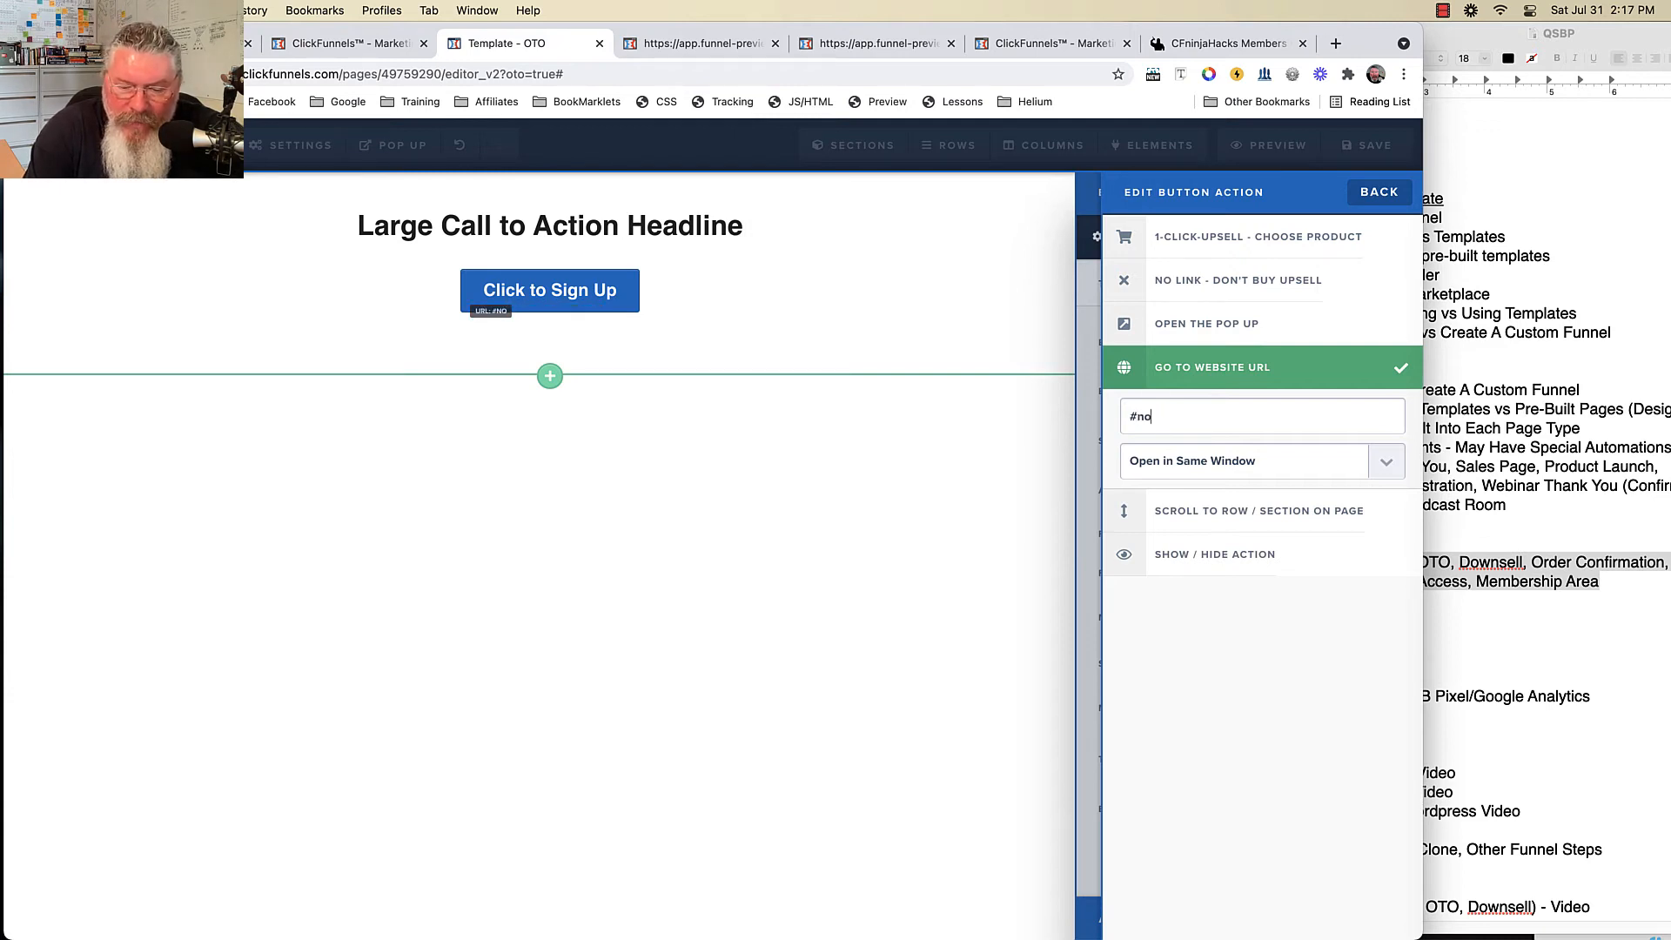
{"action": "type", "text": "-link"}
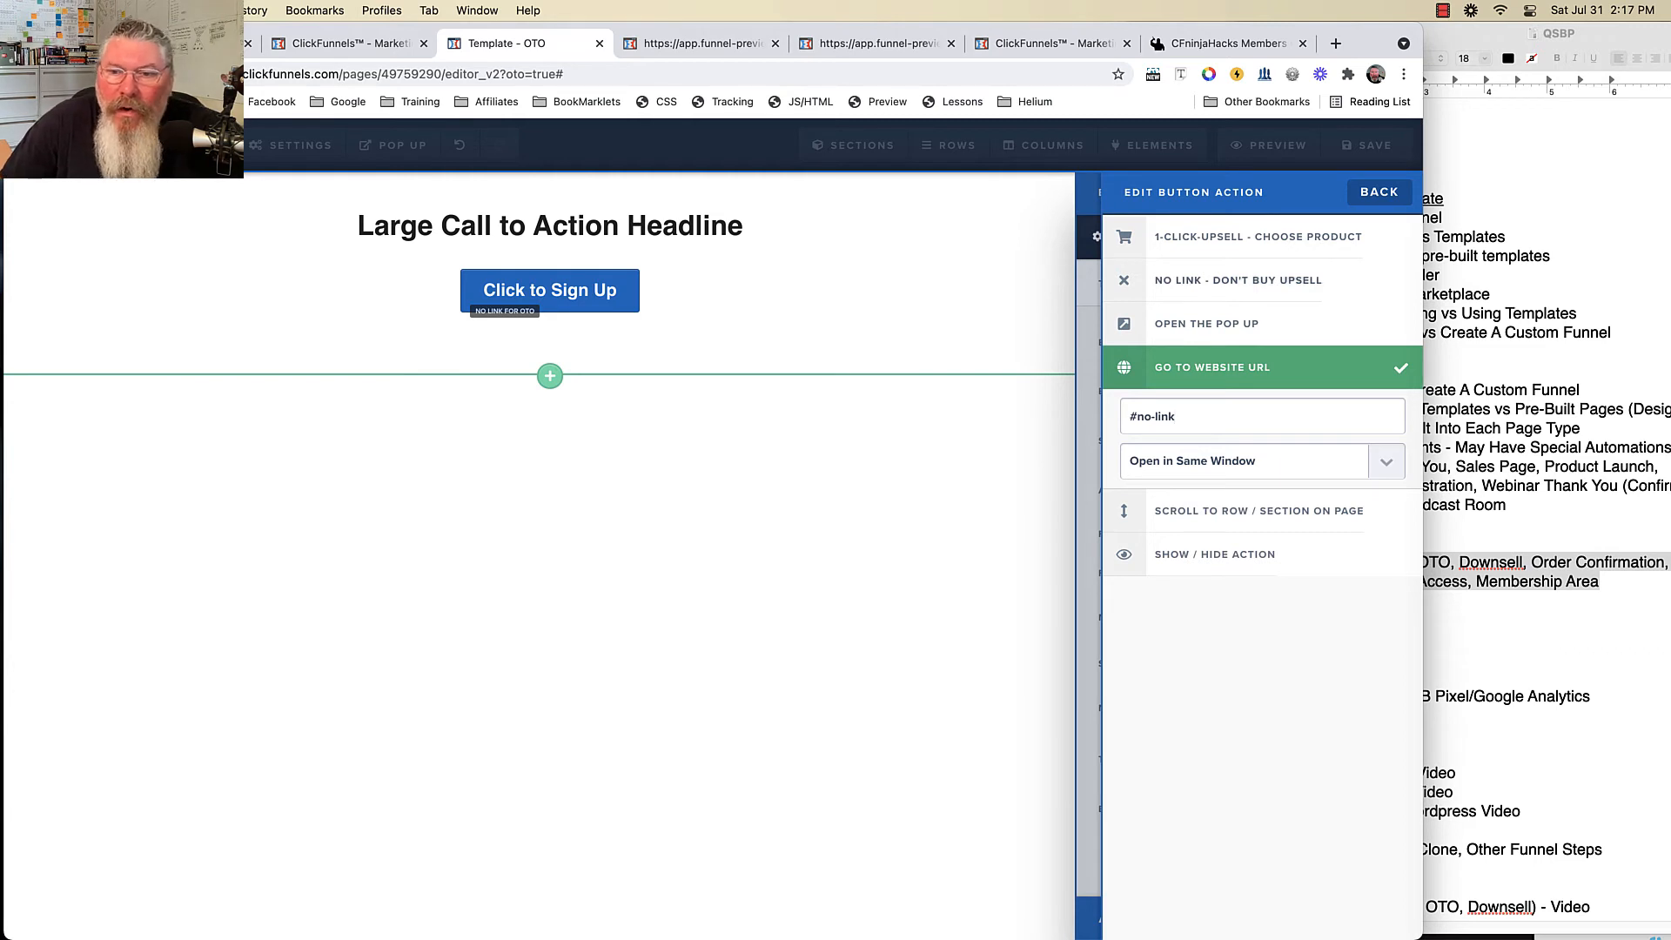
{"action": "key", "text": "BackSpace"}
{"action": "key", "text": "BackSpace"}
{"action": "key", "text": "BackSpace"}
{"action": "key", "text": "BackSpace"}
{"action": "key", "text": "BackSpace"}
{"action": "key", "text": "BackSpace"}
{"action": "key", "text": "BackSpace"}
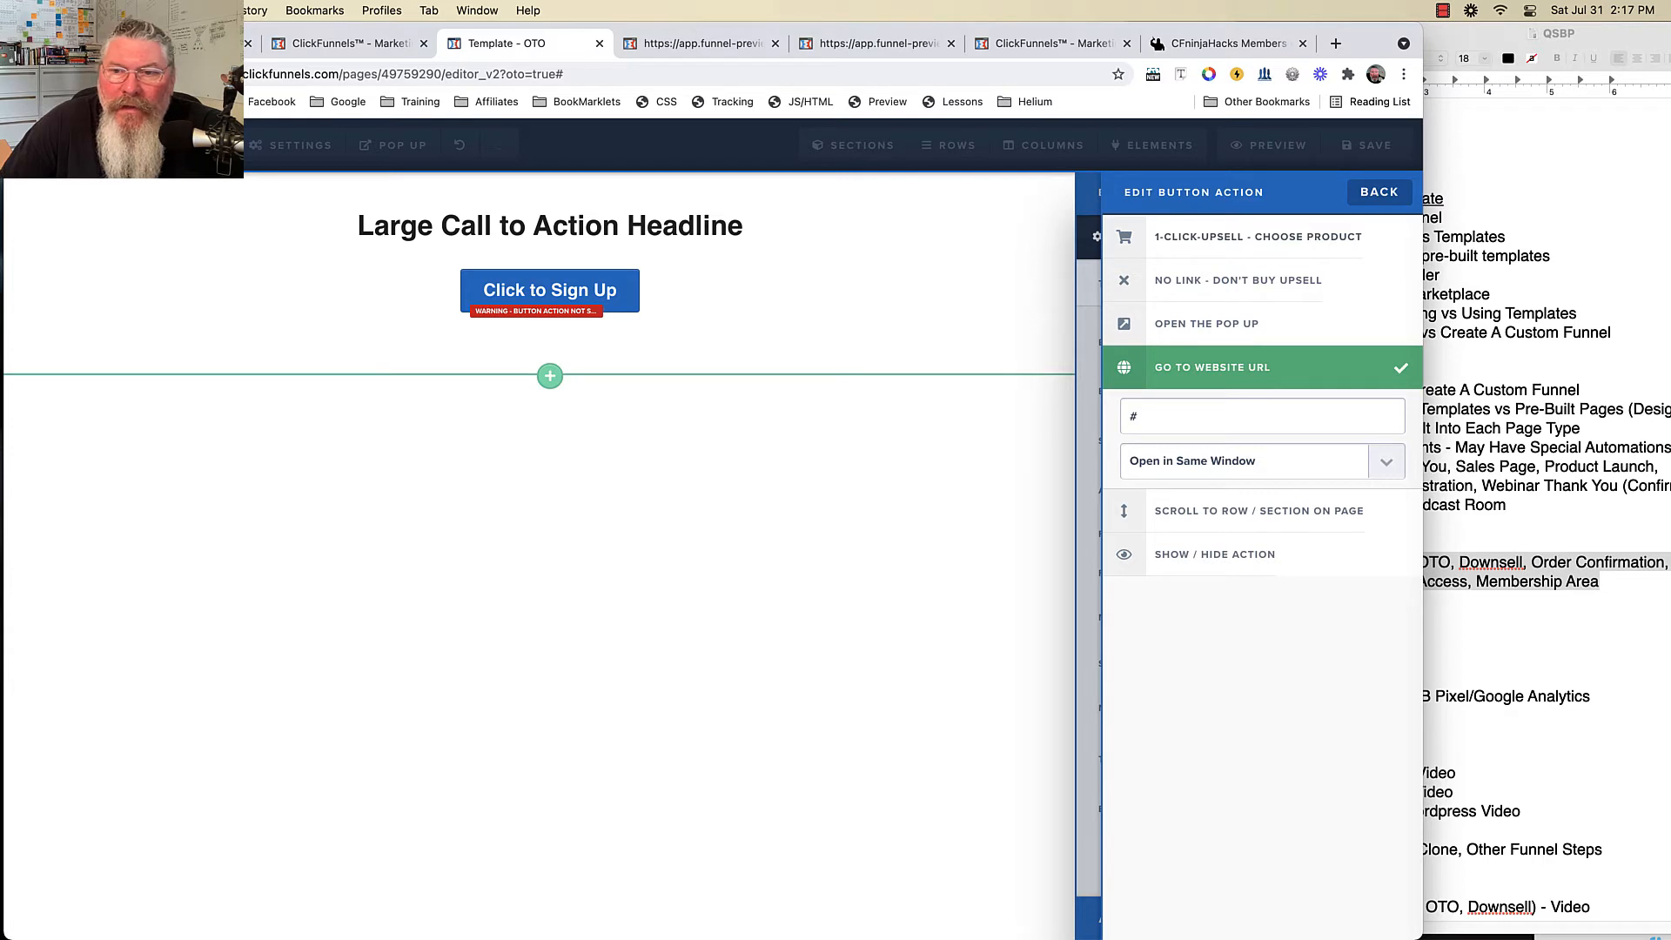
- Try 1-Click Upsell with product 22222, then settle on No Link - Don't Buy Upsell
{"action": "left_click", "coordinate": [1257, 237]}
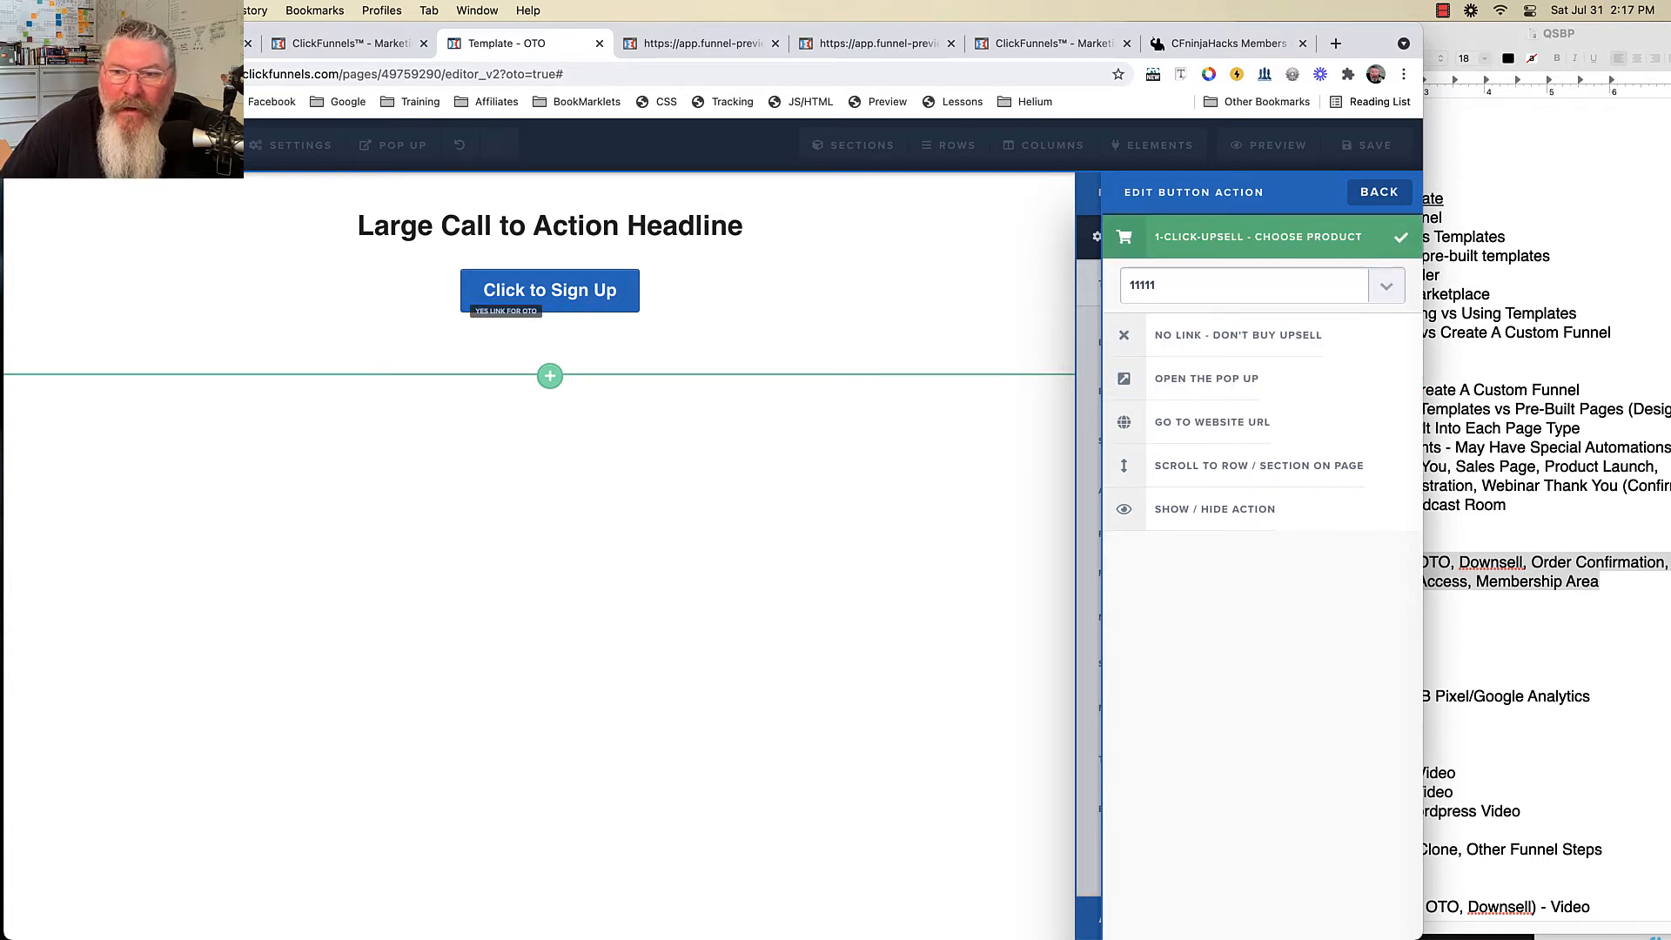
{"action": "left_click", "coordinate": [1386, 285]}
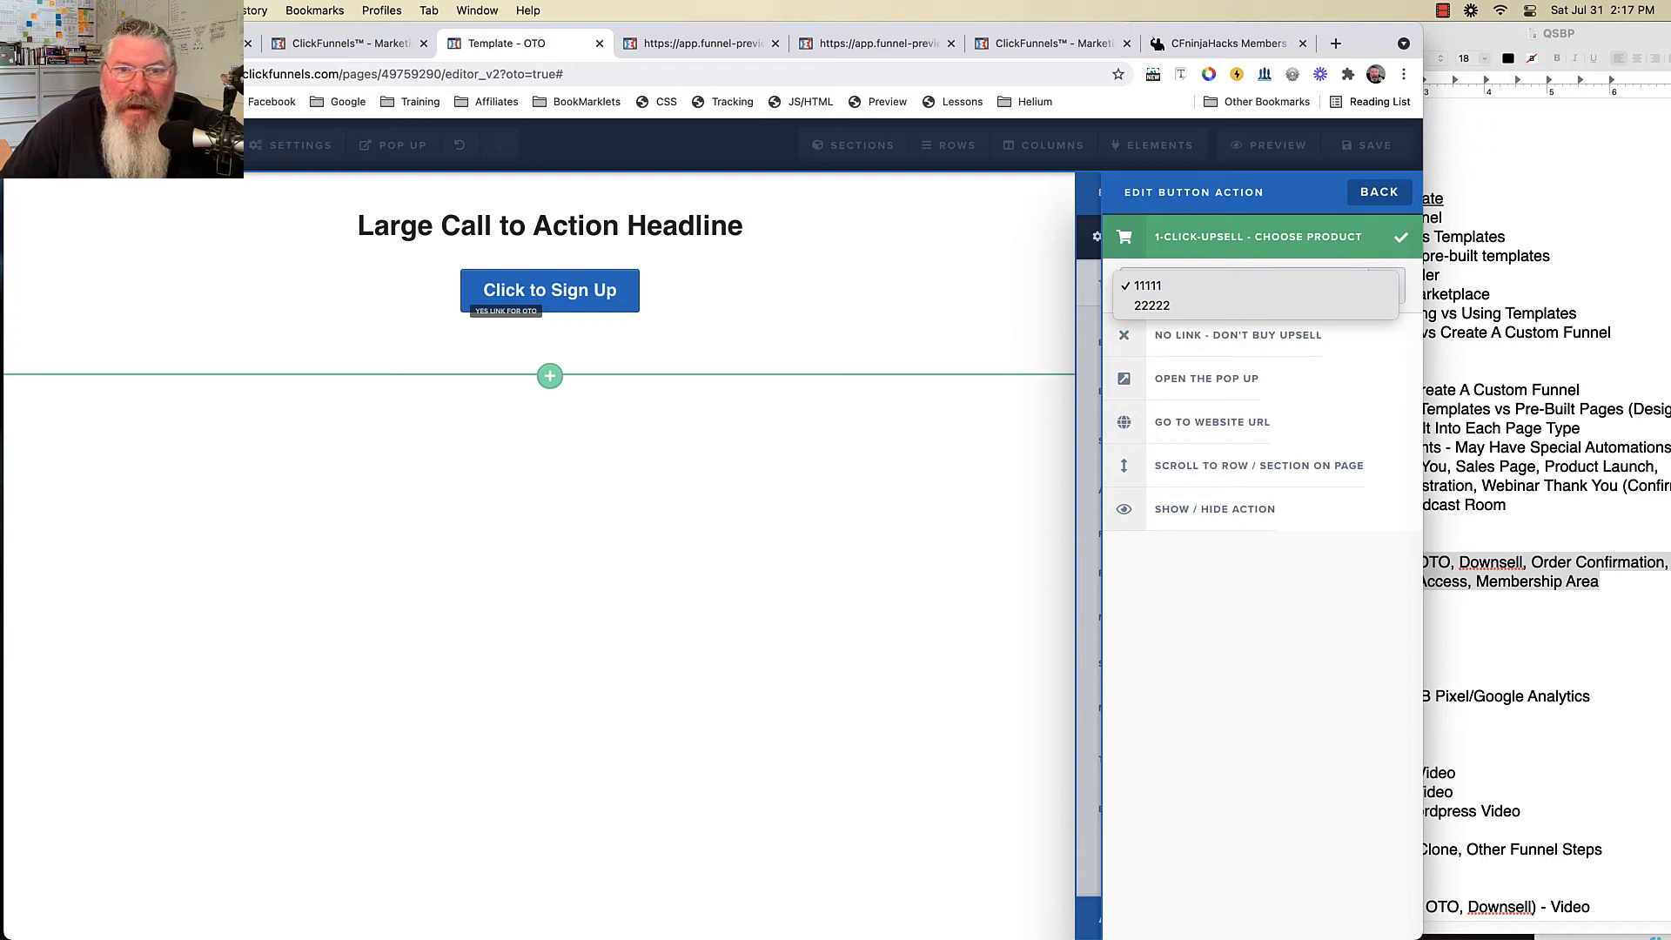
{"action": "left_click", "coordinate": [957, 261]}
{"action": "left_click", "coordinate": [350, 43]}
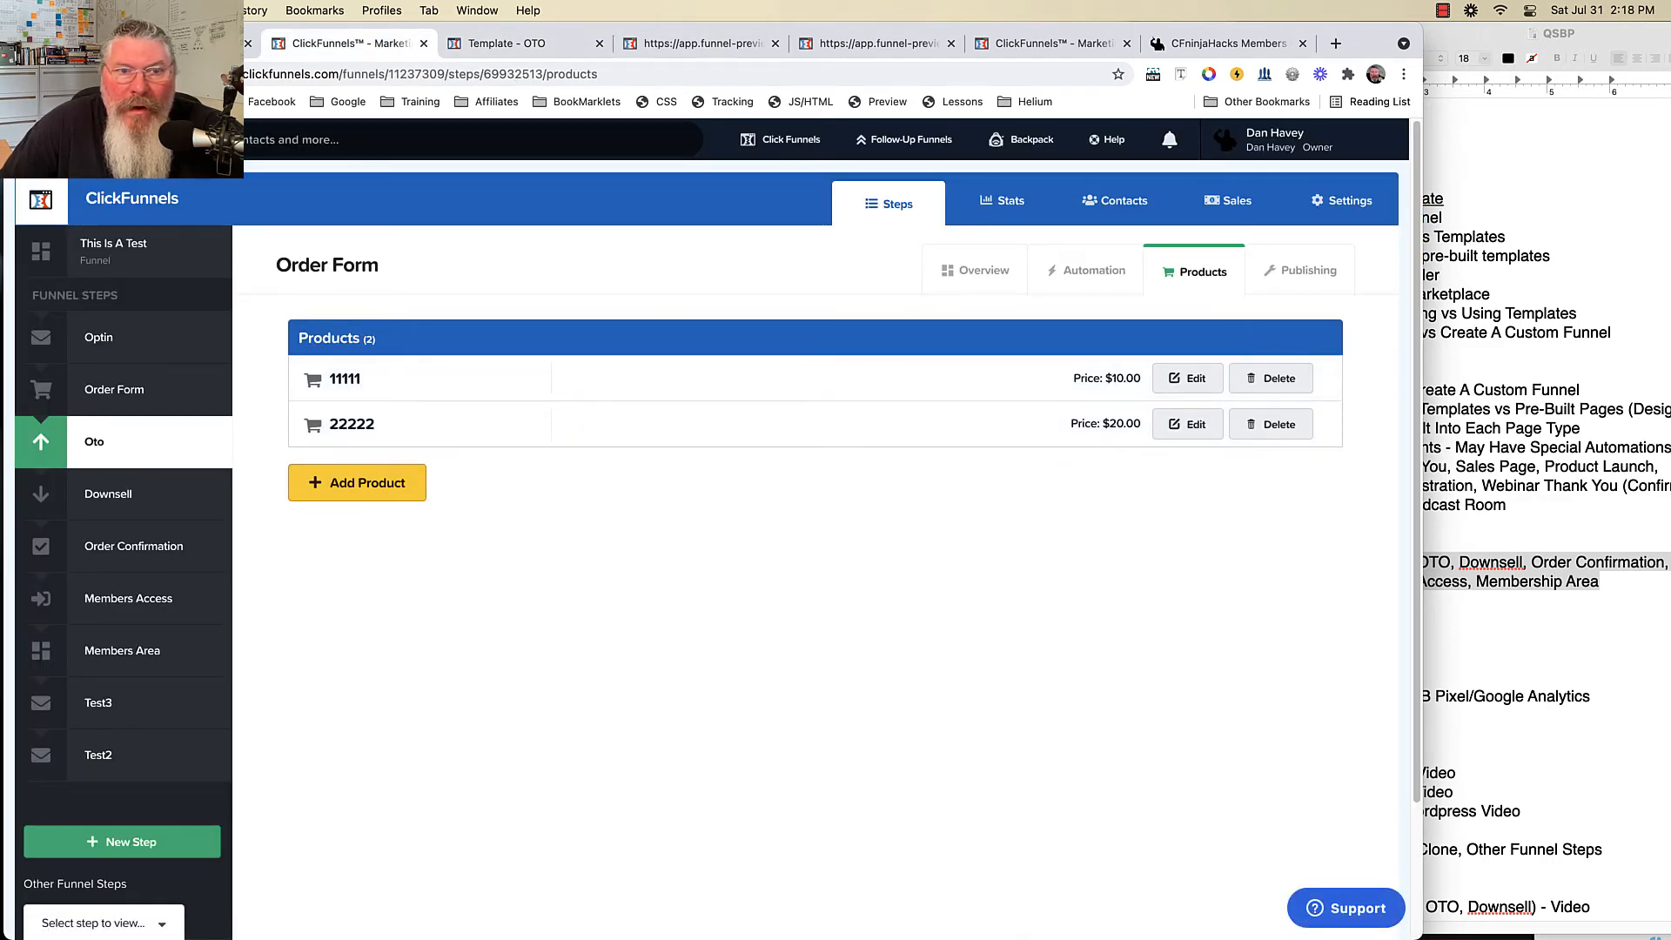
{"action": "left_click", "coordinate": [506, 43]}
{"action": "left_click", "coordinate": [1257, 286]}
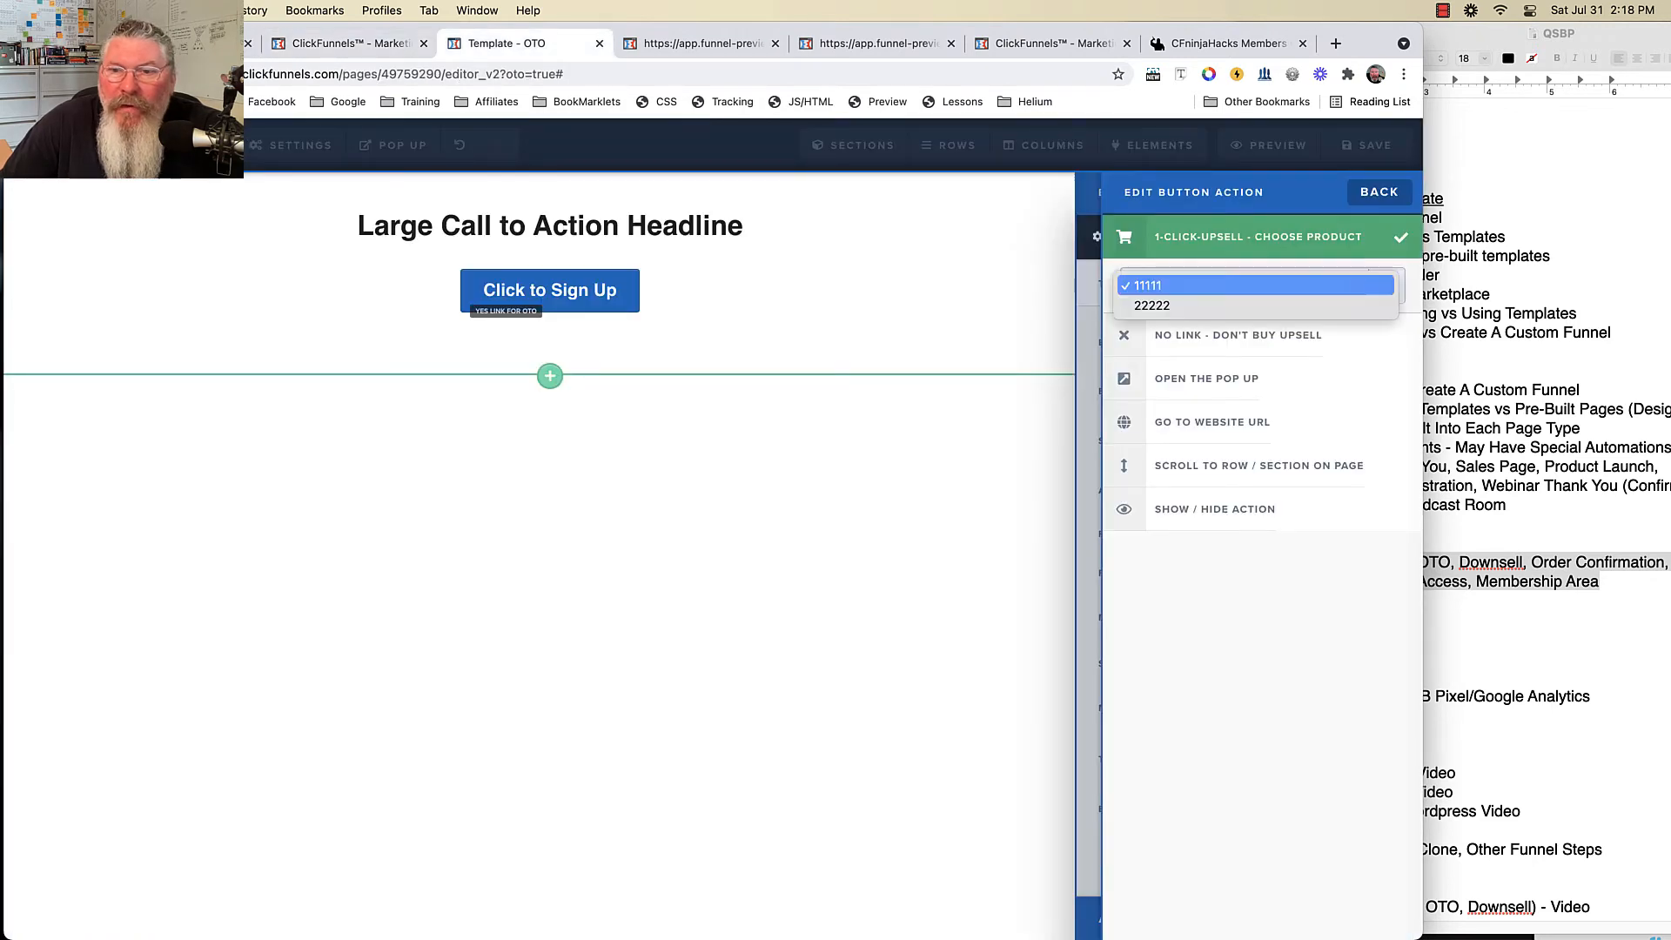
{"action": "left_click", "coordinate": [1257, 305]}
{"action": "left_click", "coordinate": [1256, 287]}
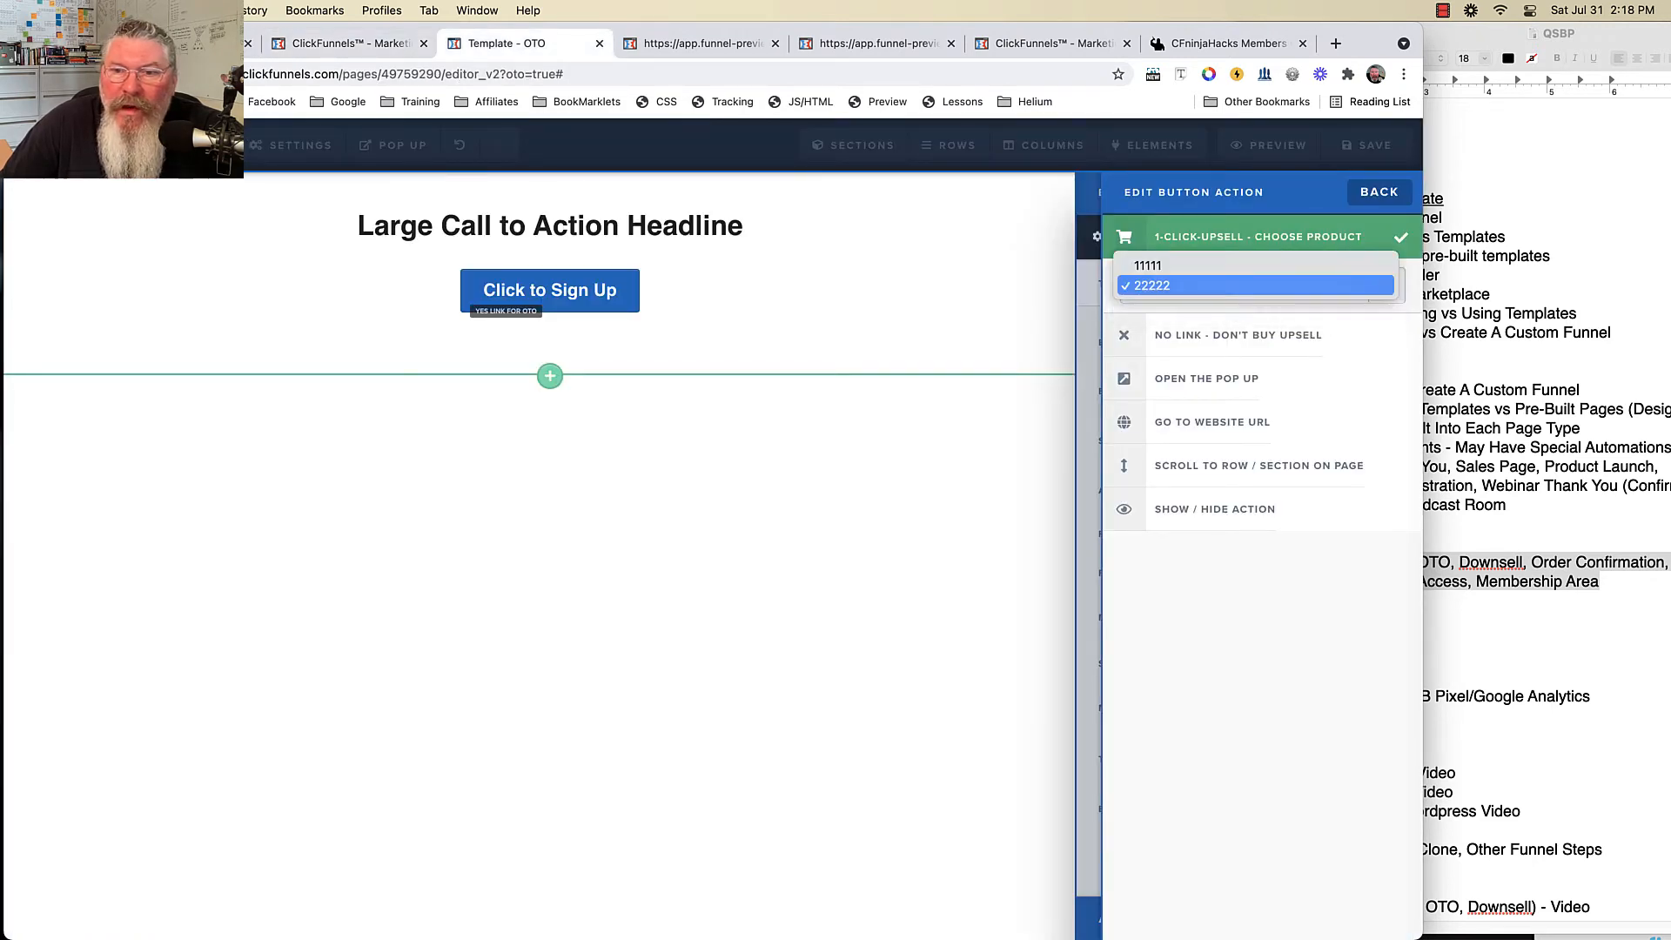
{"action": "left_click", "coordinate": [1257, 591]}
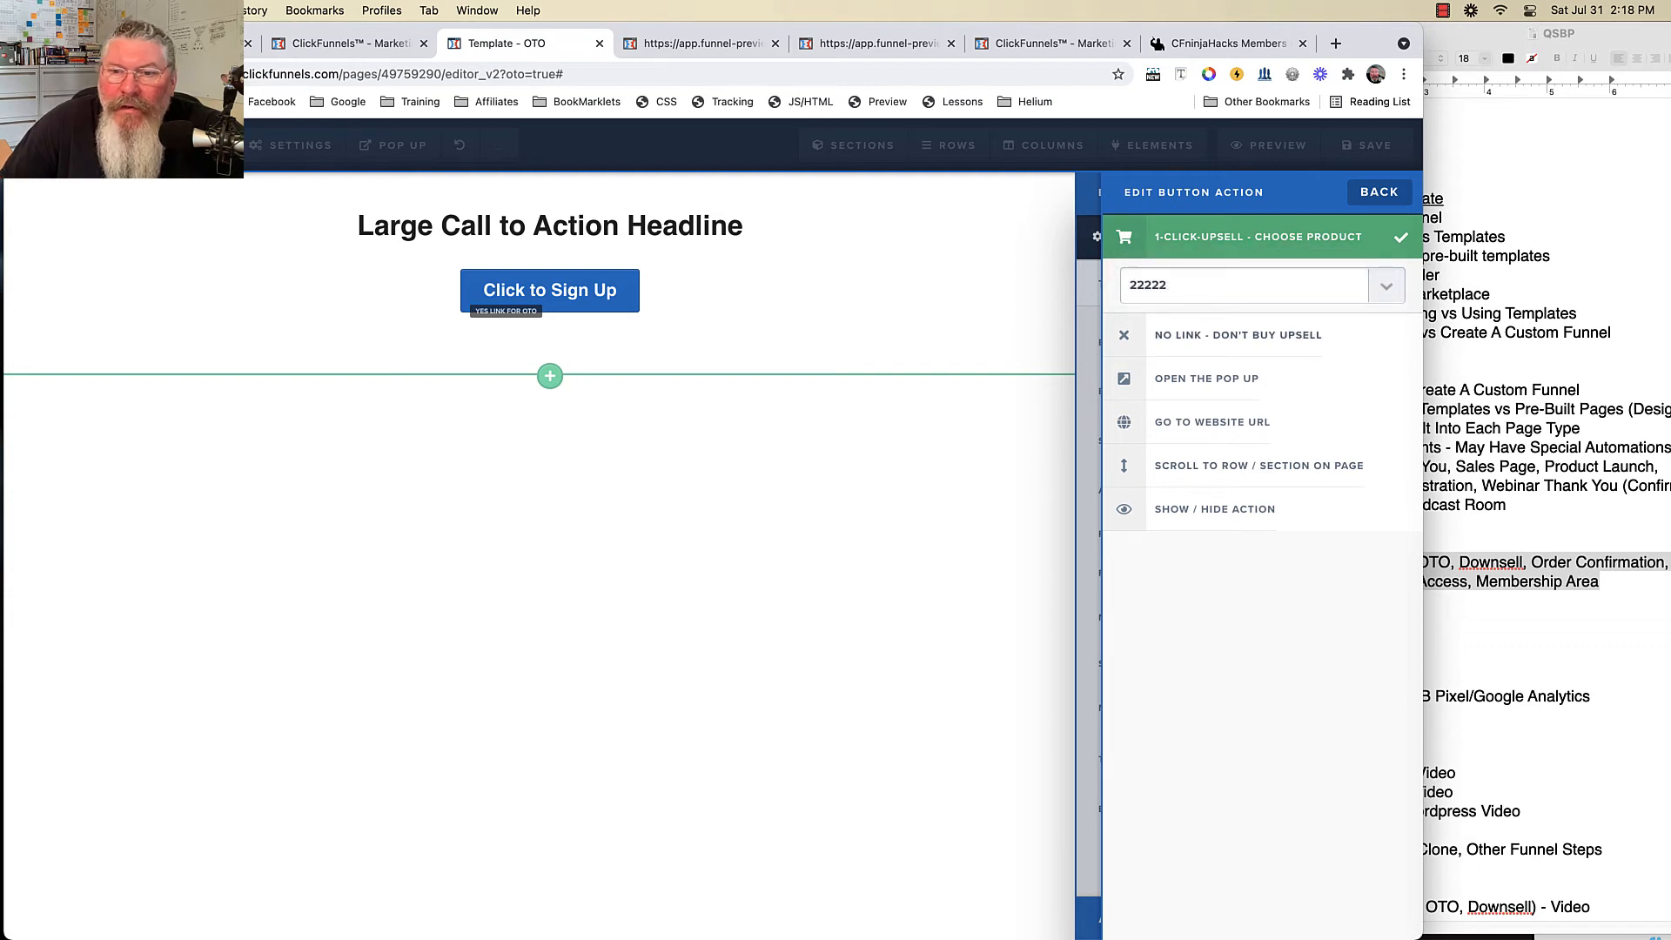
{"action": "left_click", "coordinate": [1237, 334]}
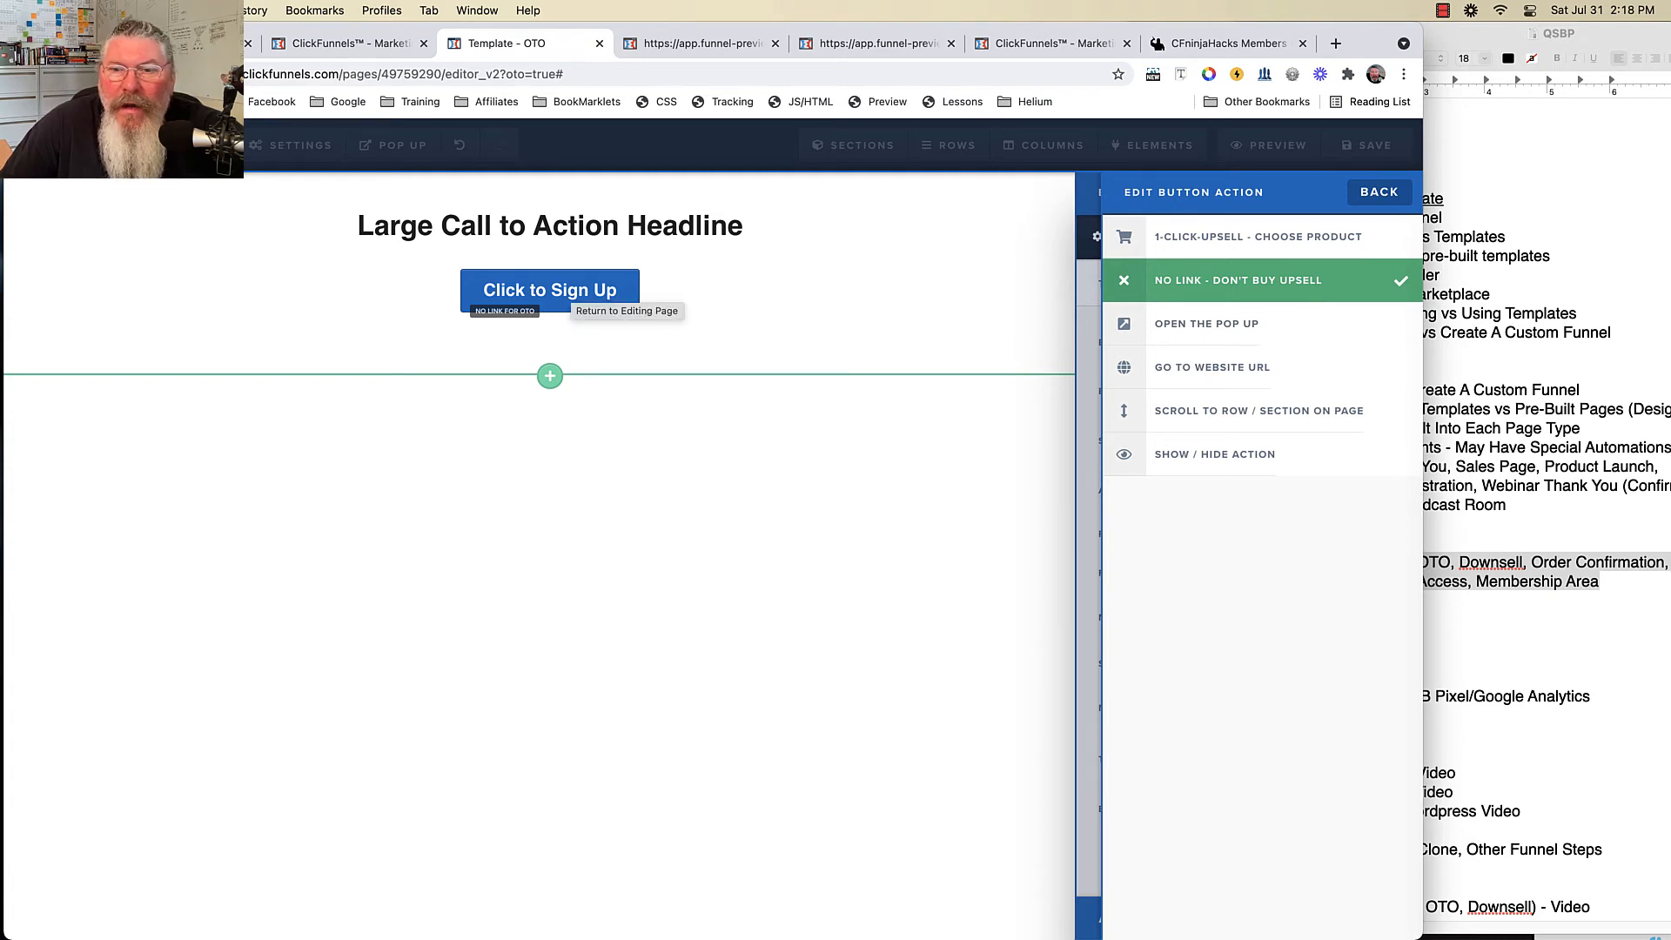
{"action": "left_click", "coordinate": [567, 305]}
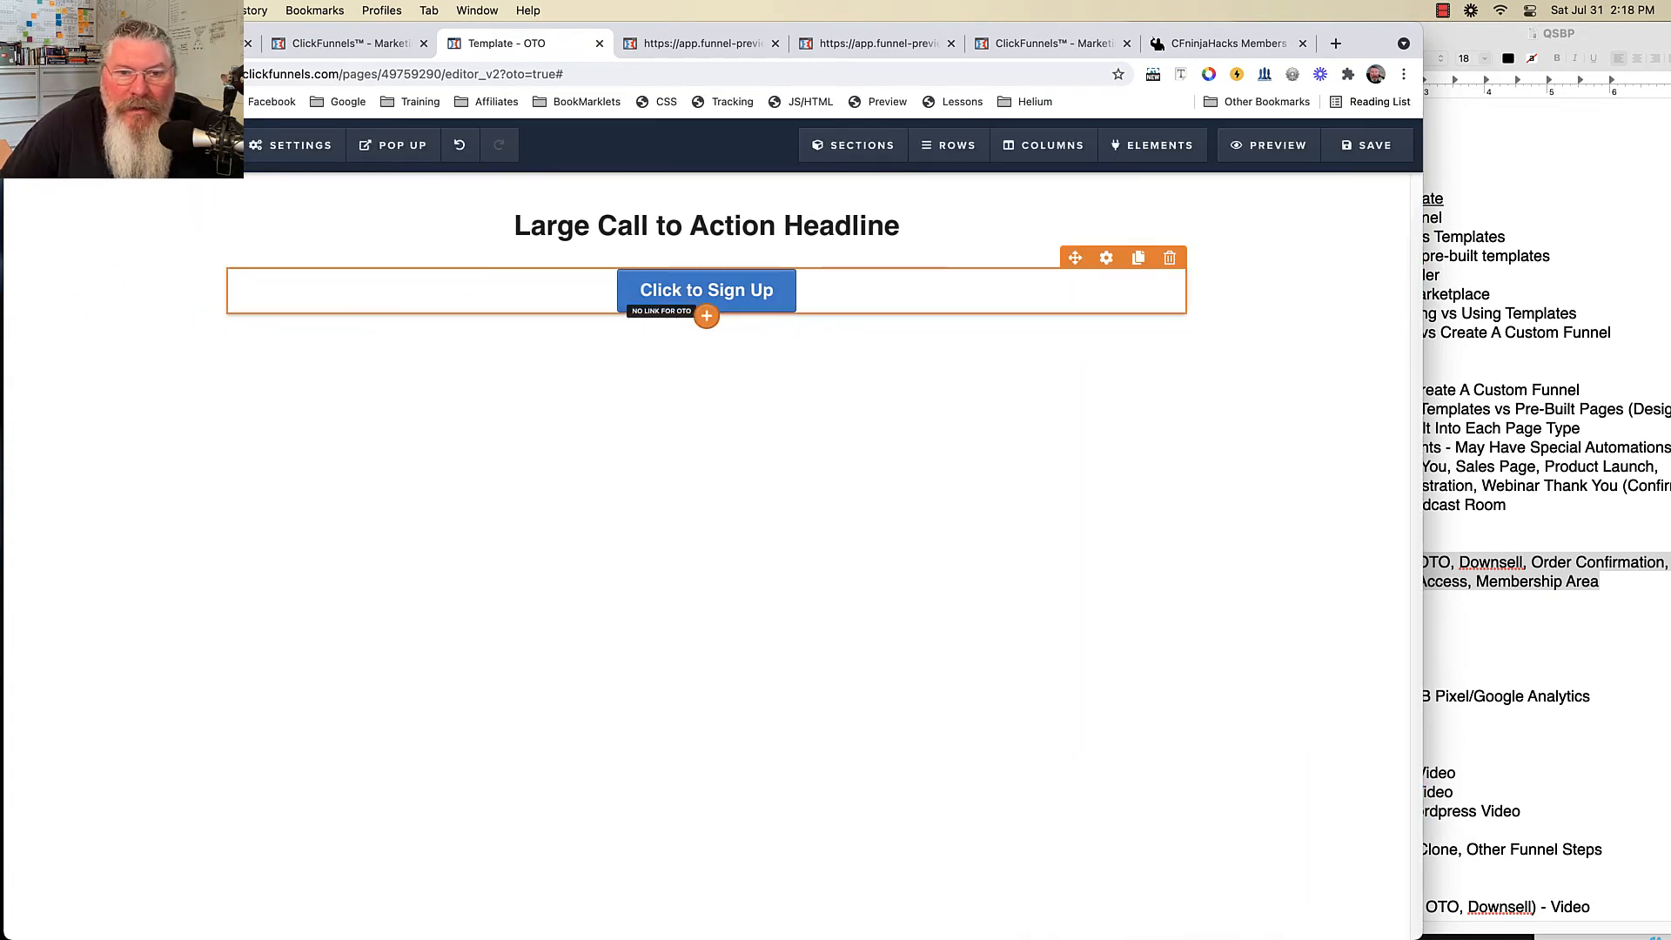
- Rewrite the OTO page headline to 'No I don't want it...'
{"action": "left_click", "coordinate": [706, 316]}
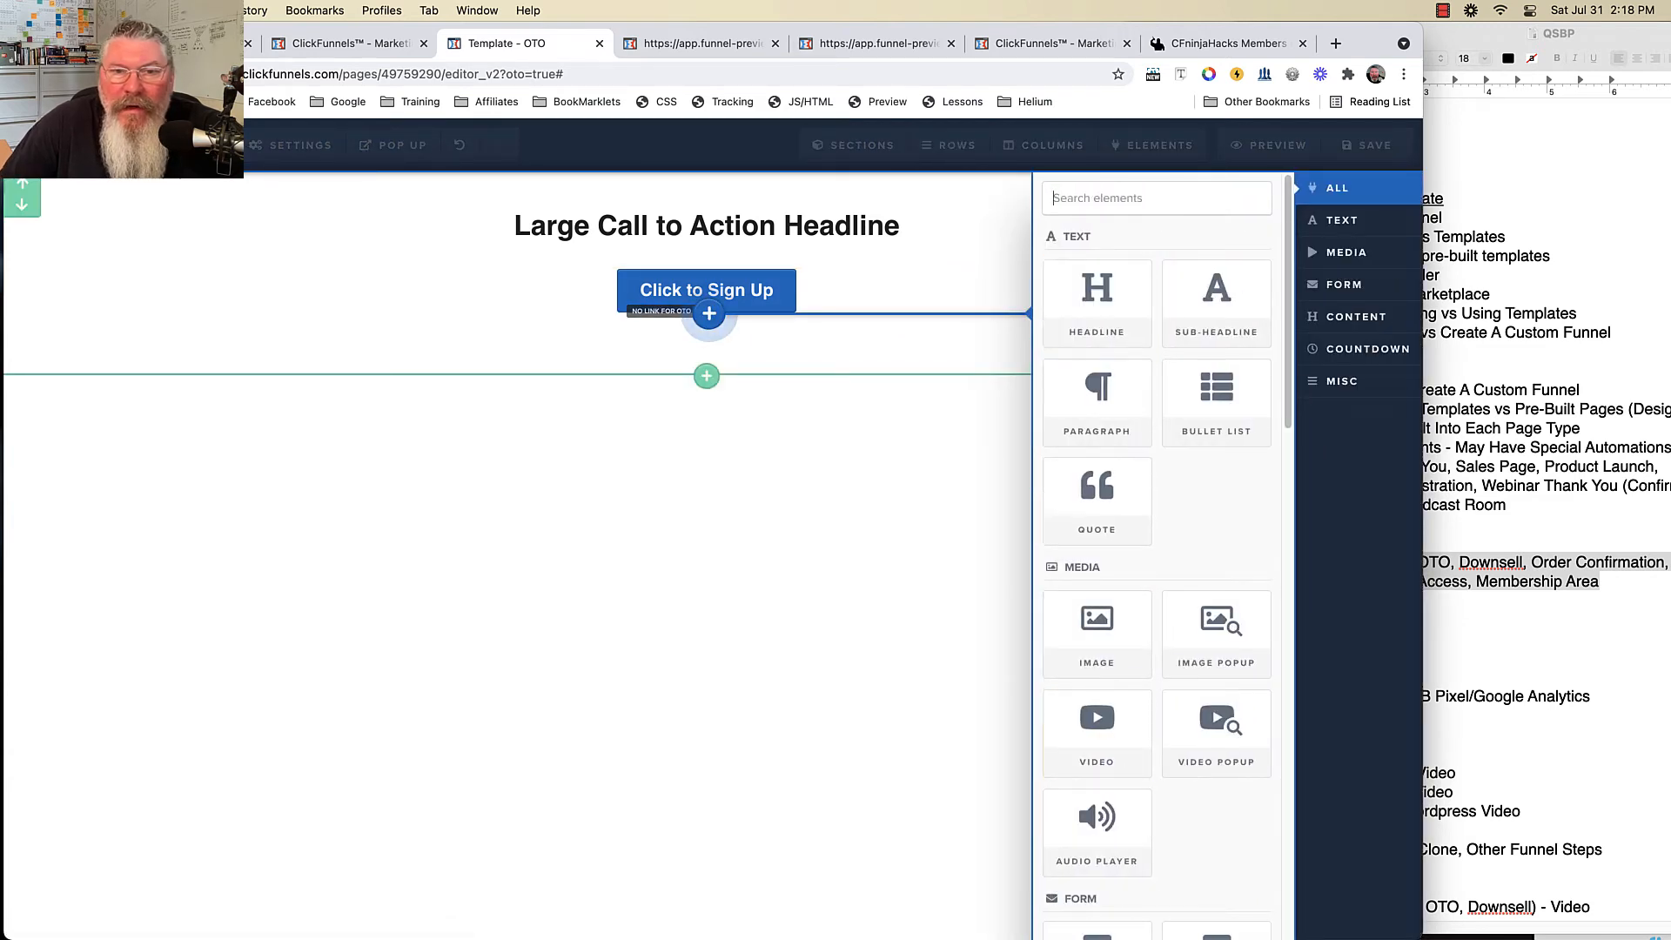
{"action": "left_click", "coordinate": [955, 228]}
{"action": "double_click", "coordinate": [710, 224]}
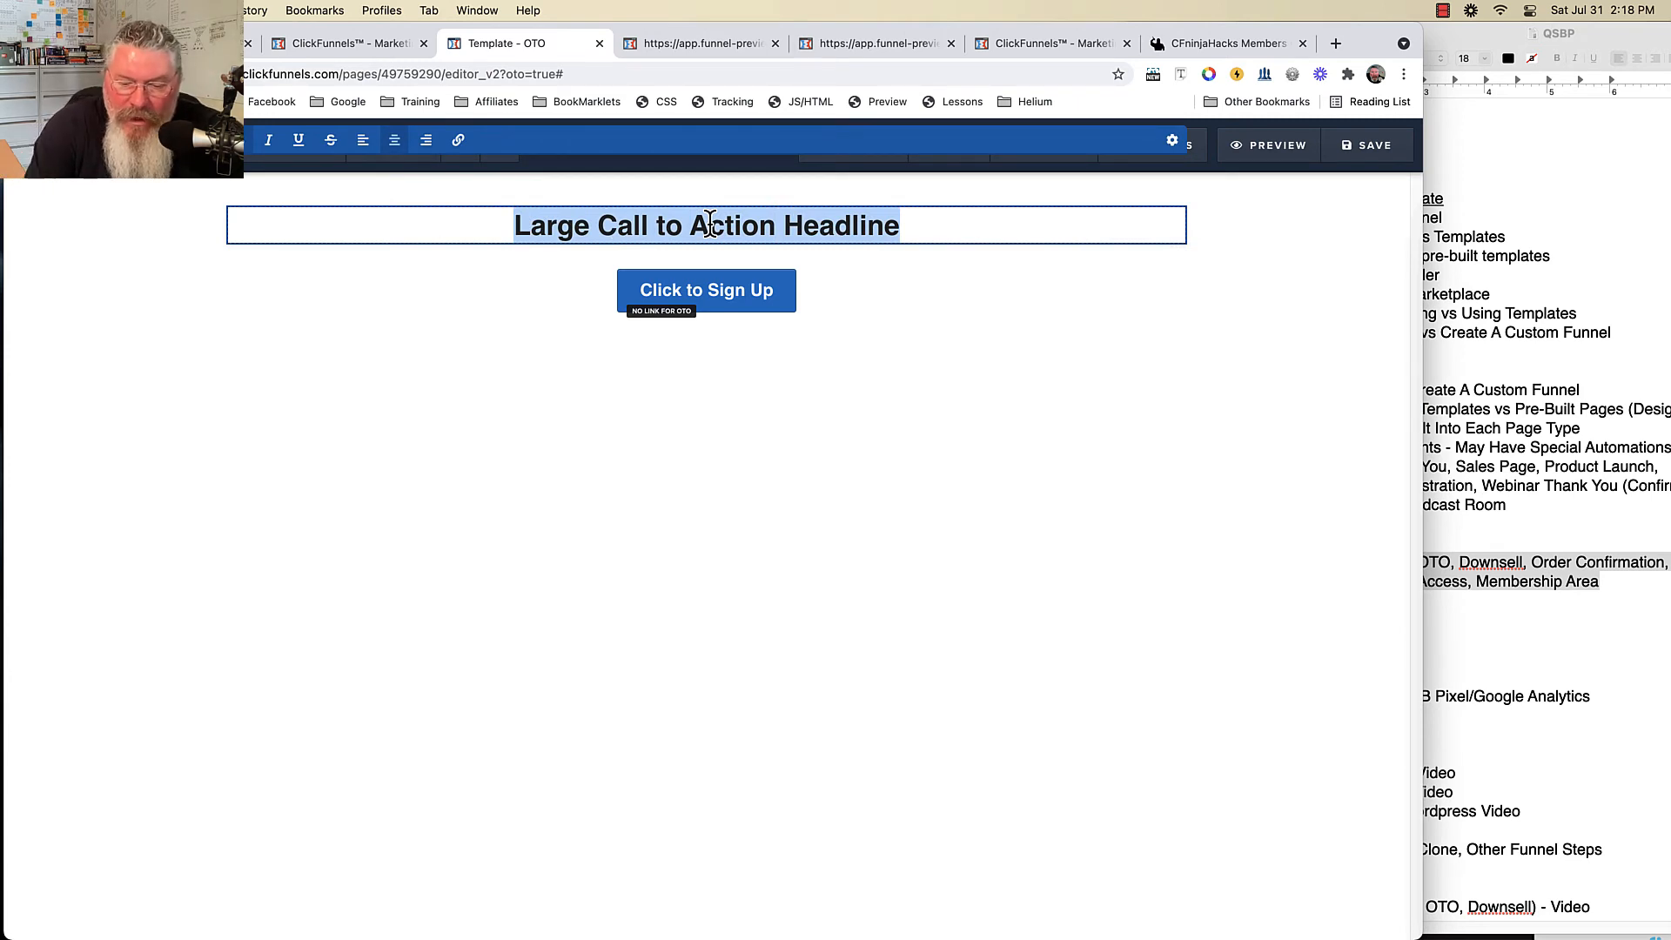
{"action": "type", "text": "No I "}
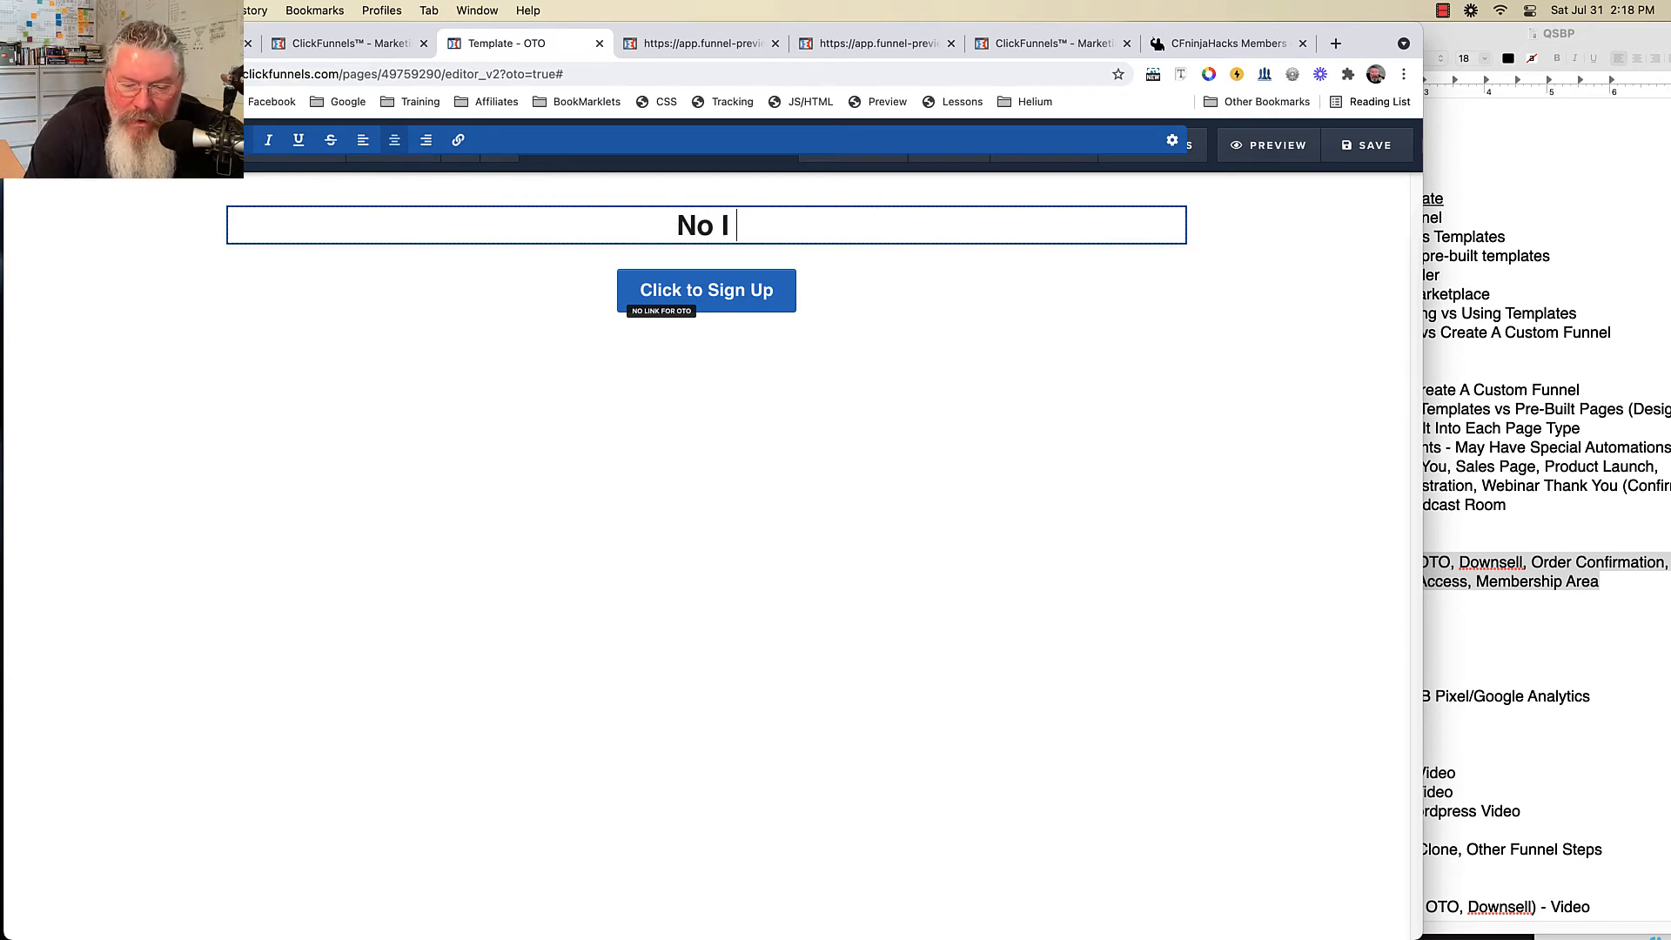
{"action": "type", "text": "don't want it"}
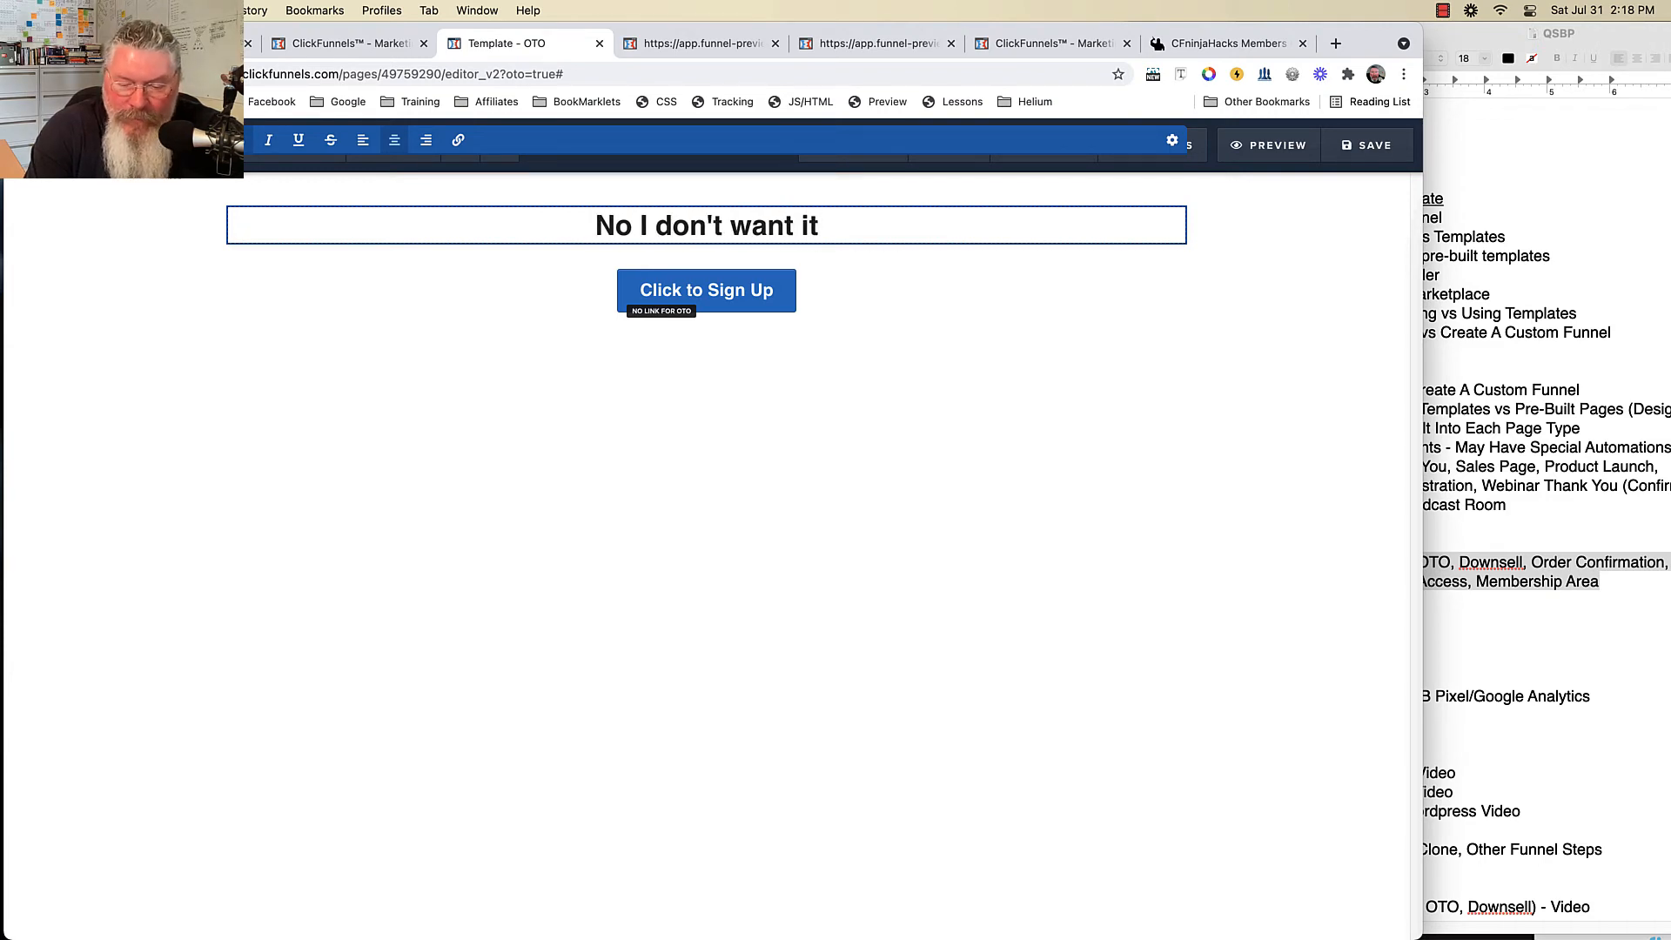
{"action": "type", "text": "..."}
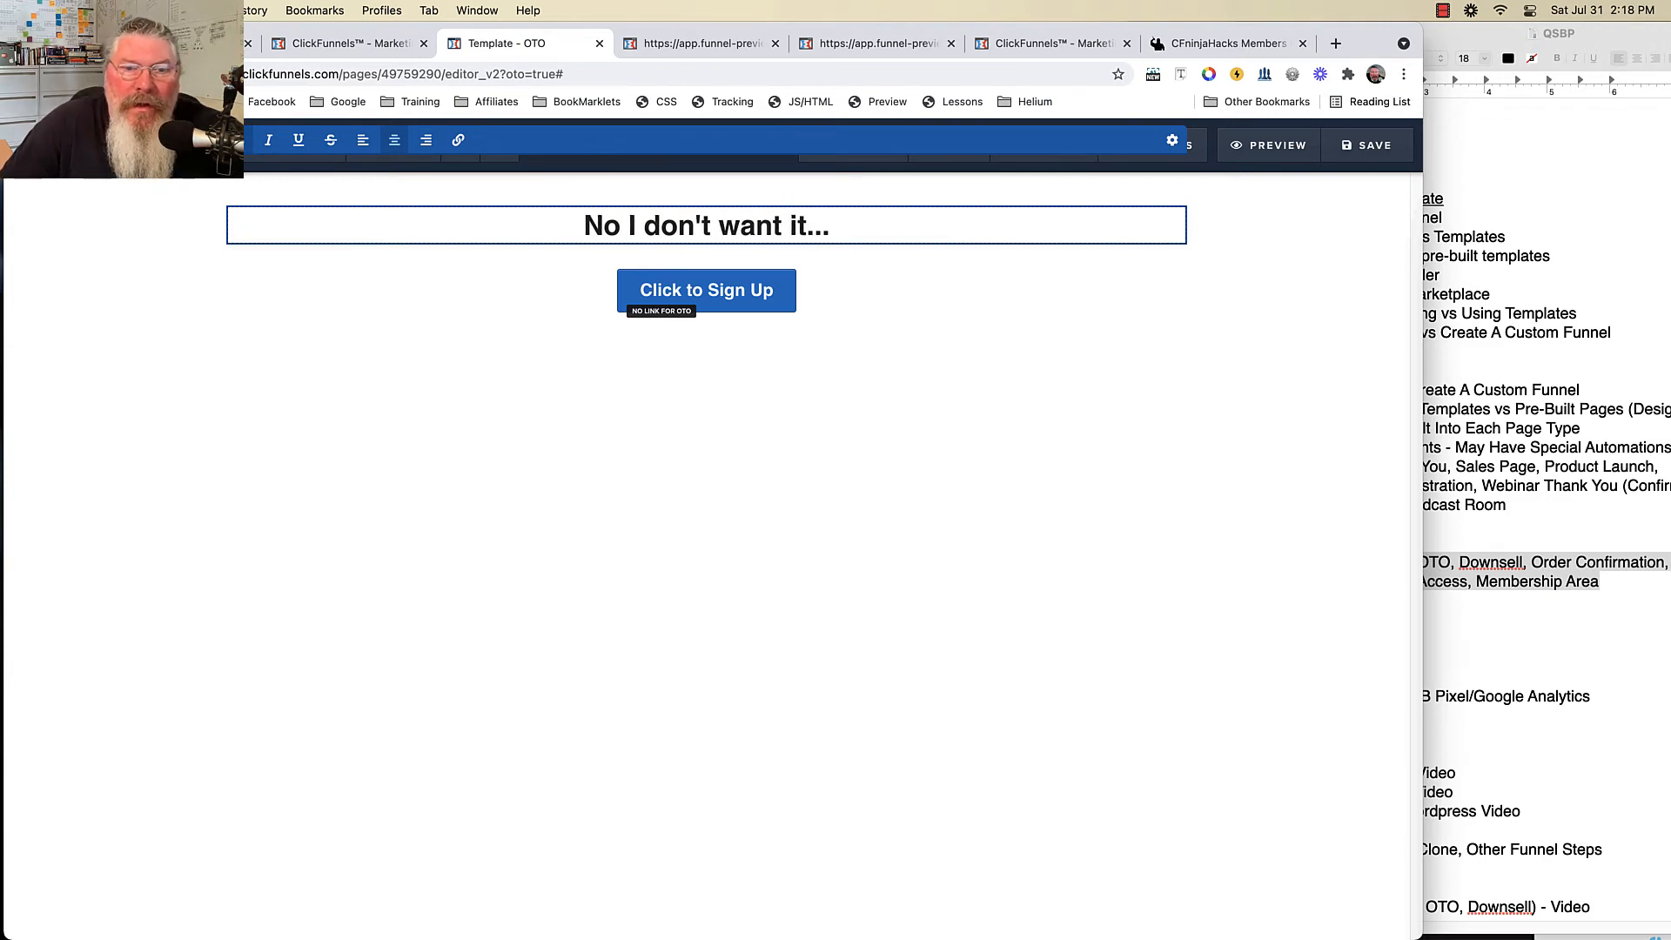
- Link the whole headline to #no-link
{"action": "key", "text": "super+a"}
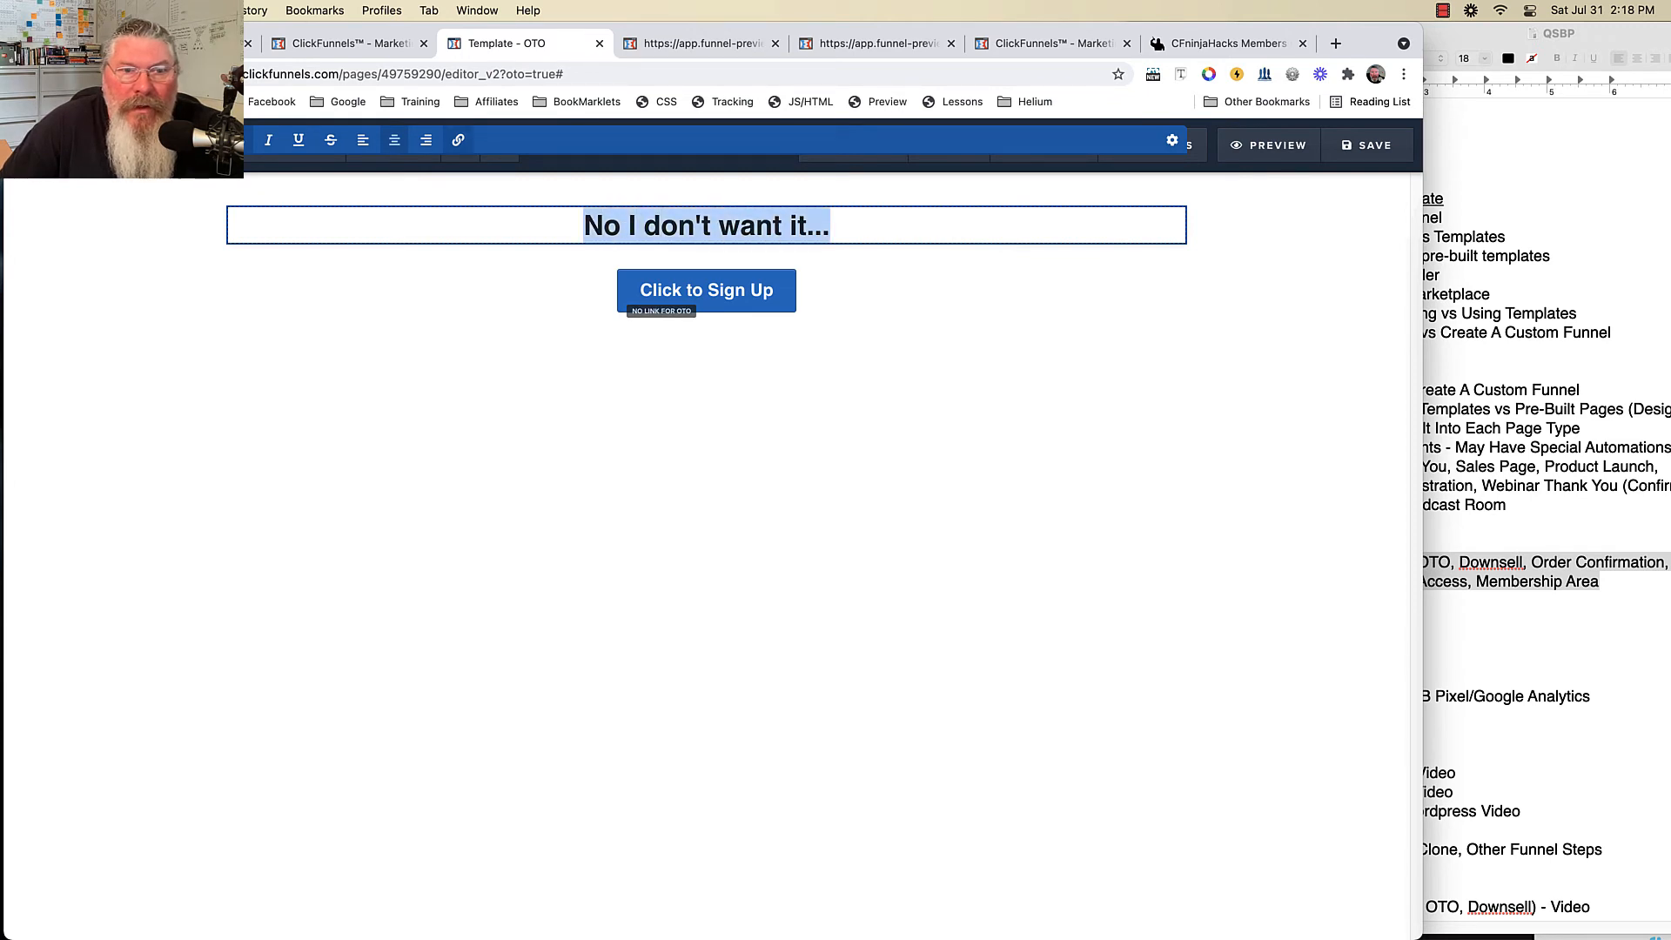
{"action": "left_click", "coordinate": [458, 140]}
{"action": "left_click", "coordinate": [392, 141]}
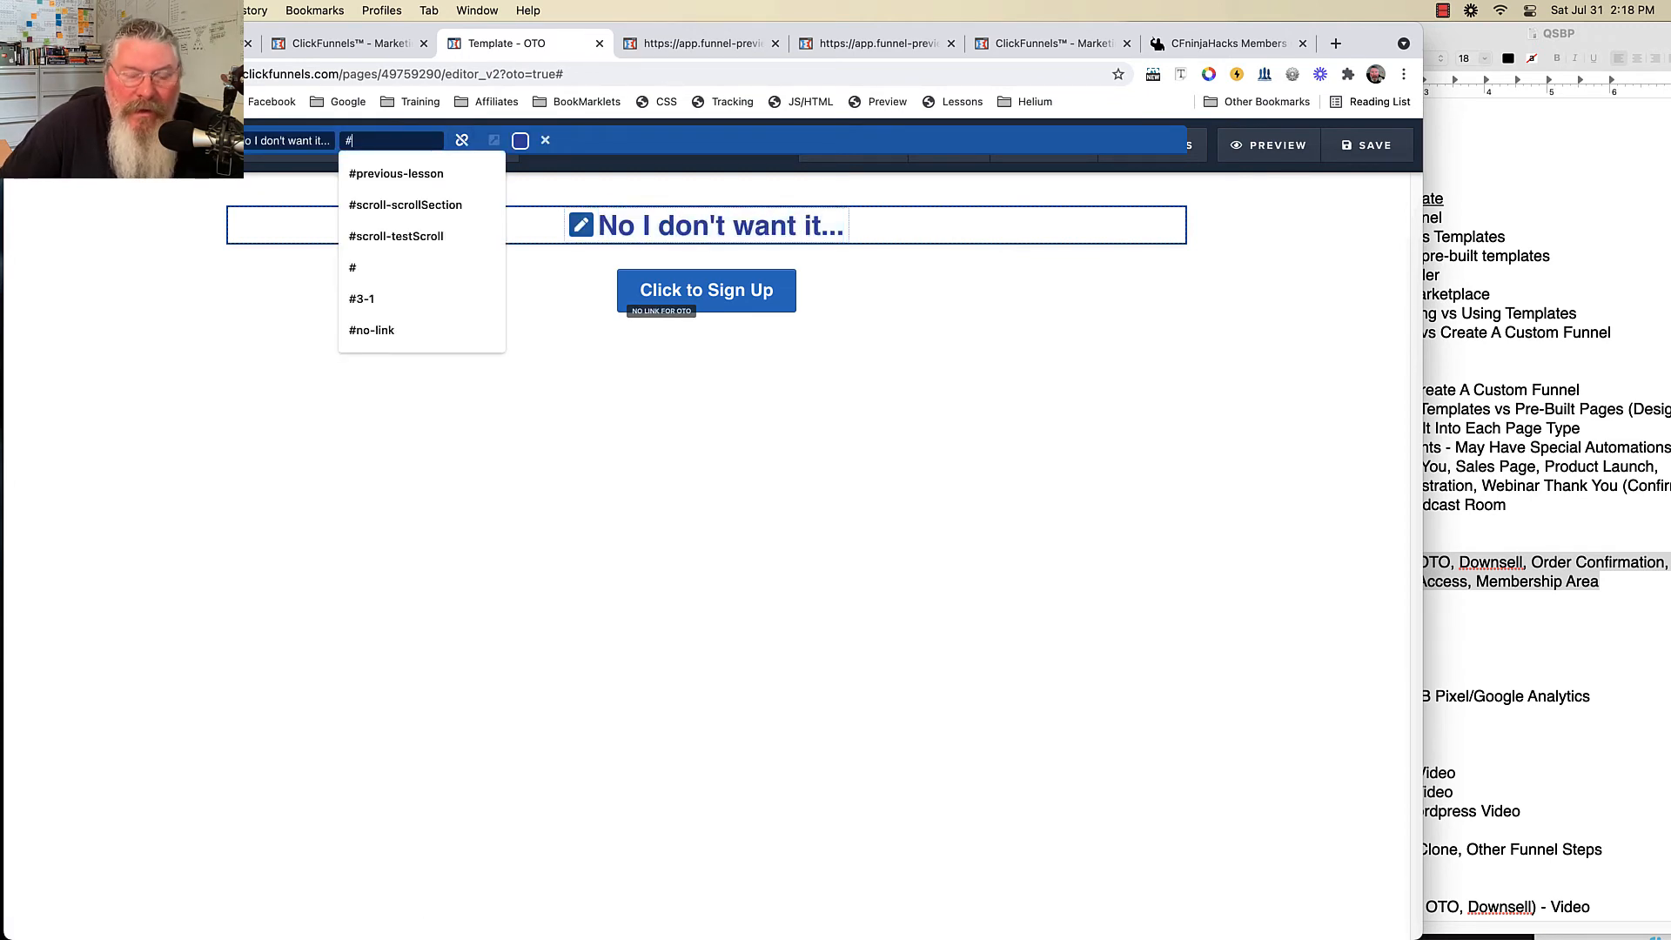
{"action": "type", "text": "no0"}
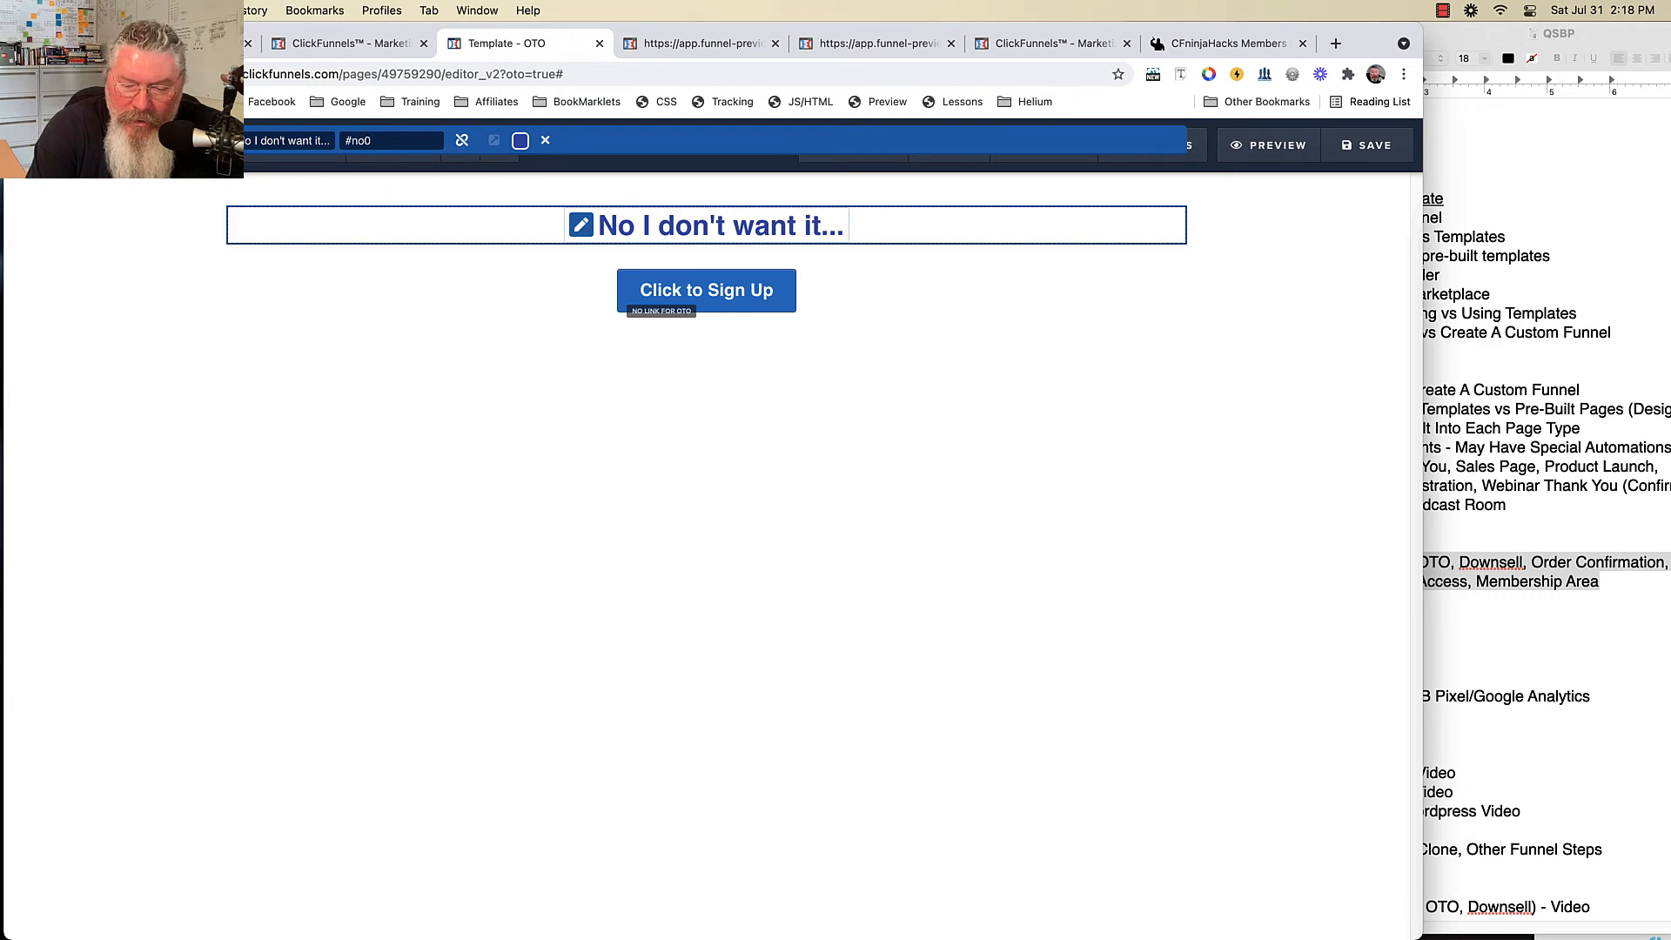
{"action": "key", "text": "BackSpace"}
{"action": "type", "text": "-link"}
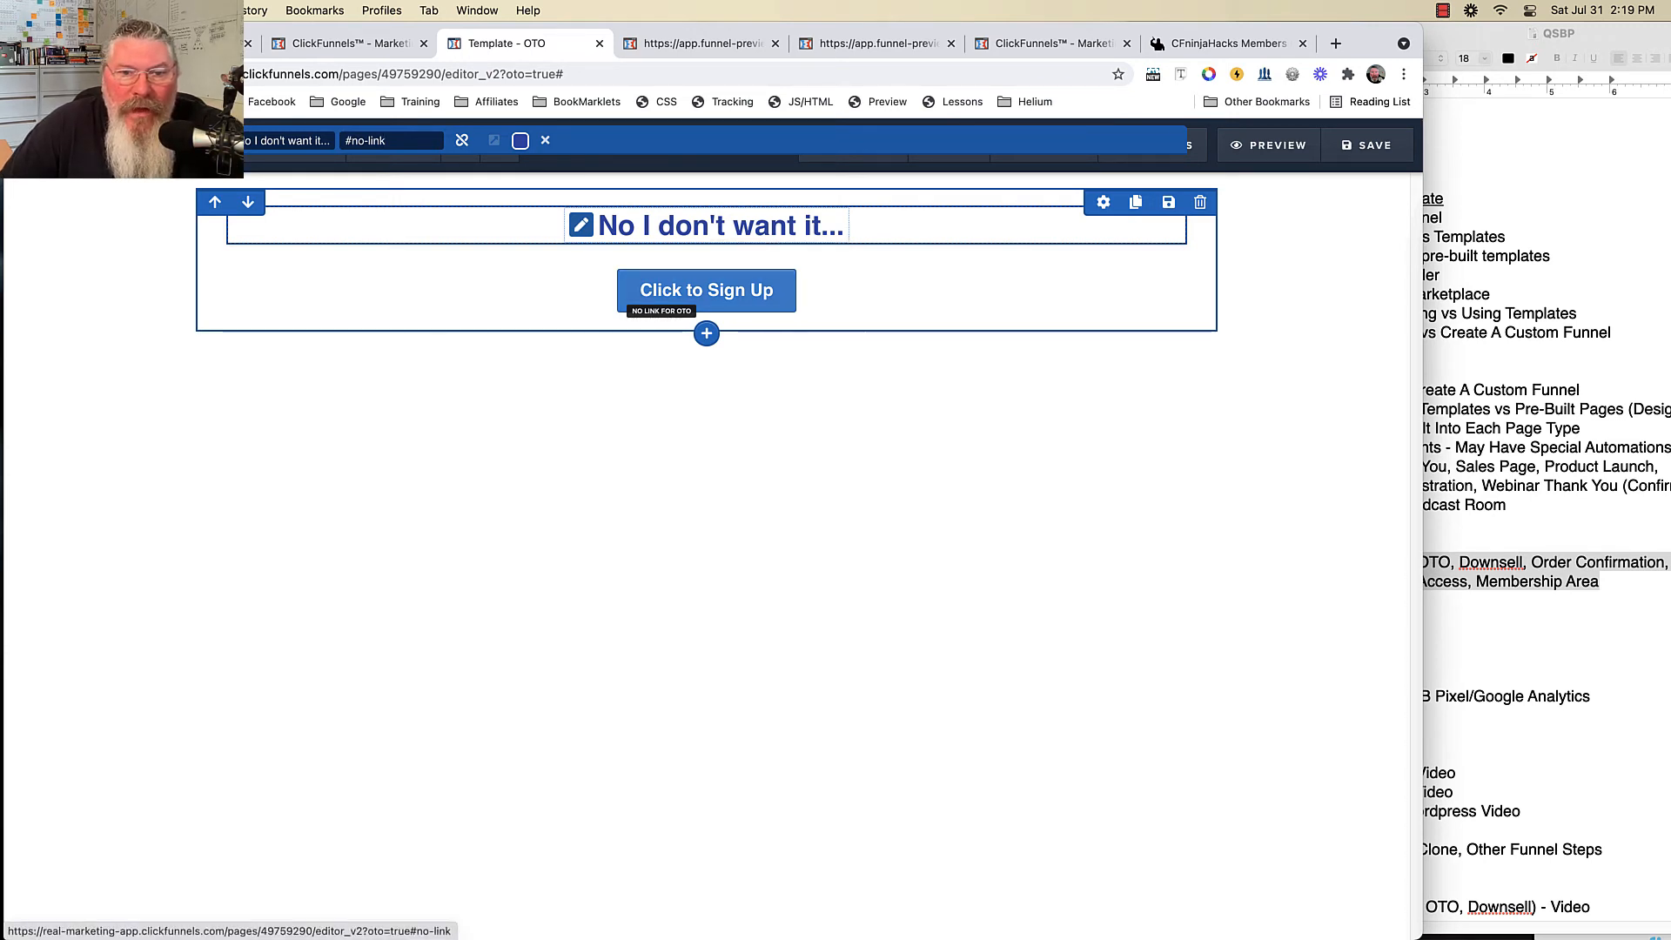
- Set the Click to Sign Up button's action to 1-Click Upsell buying product 22222
{"action": "left_click", "coordinate": [707, 291]}
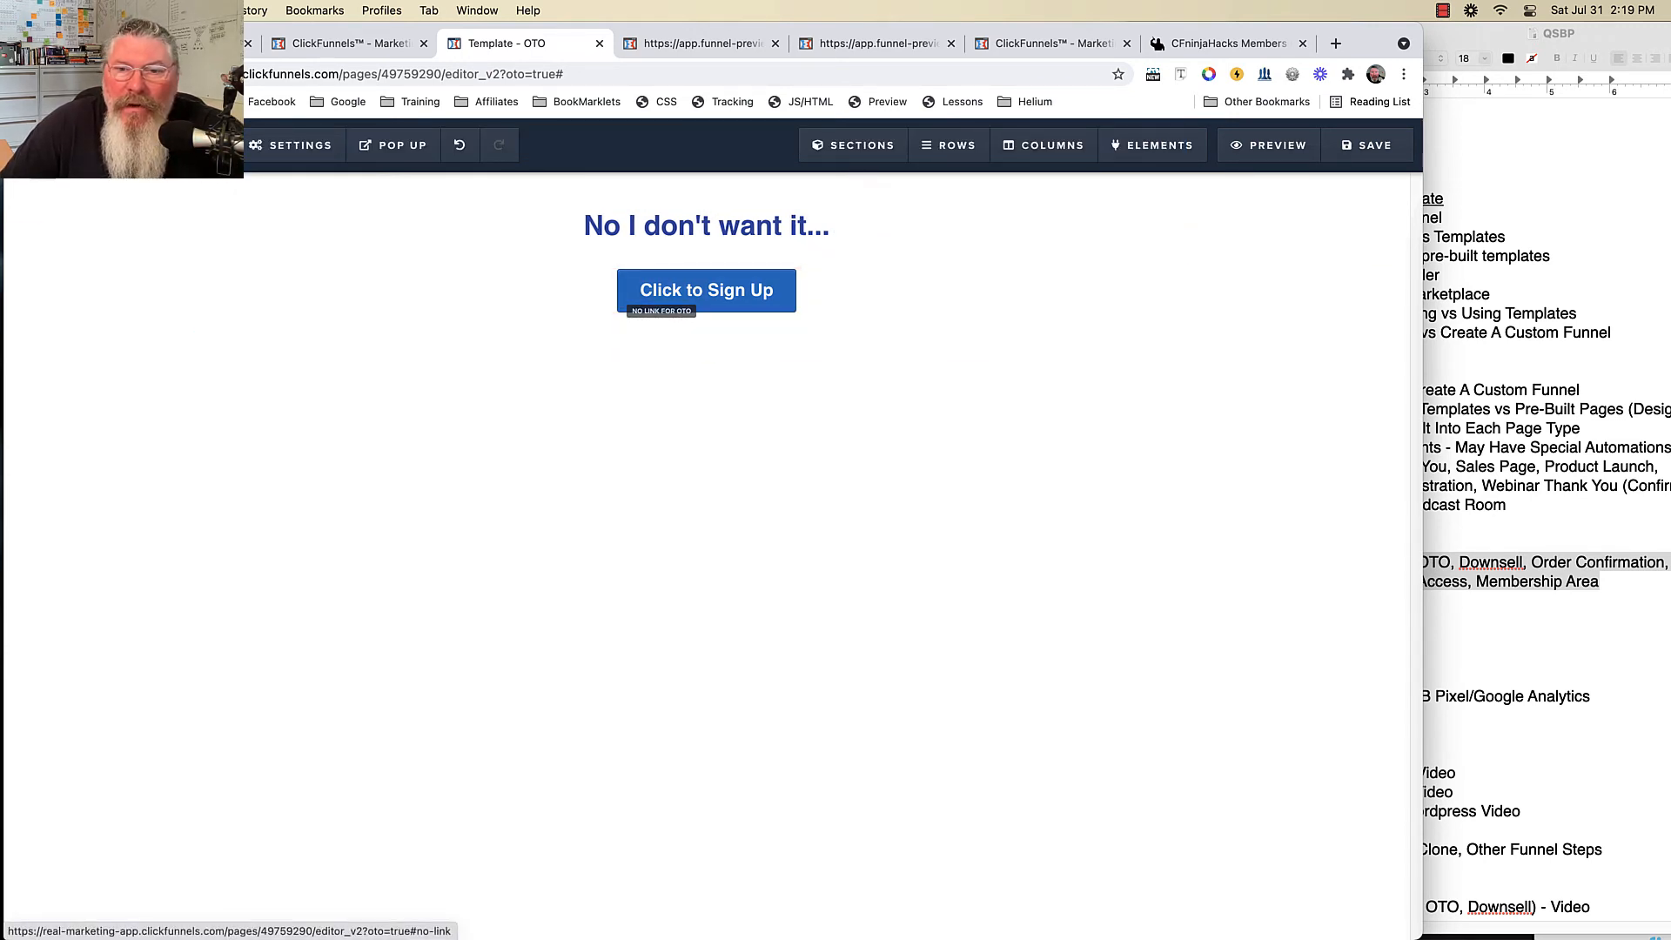
{"action": "left_click", "coordinate": [1106, 258]}
{"action": "left_click", "coordinate": [1313, 341]}
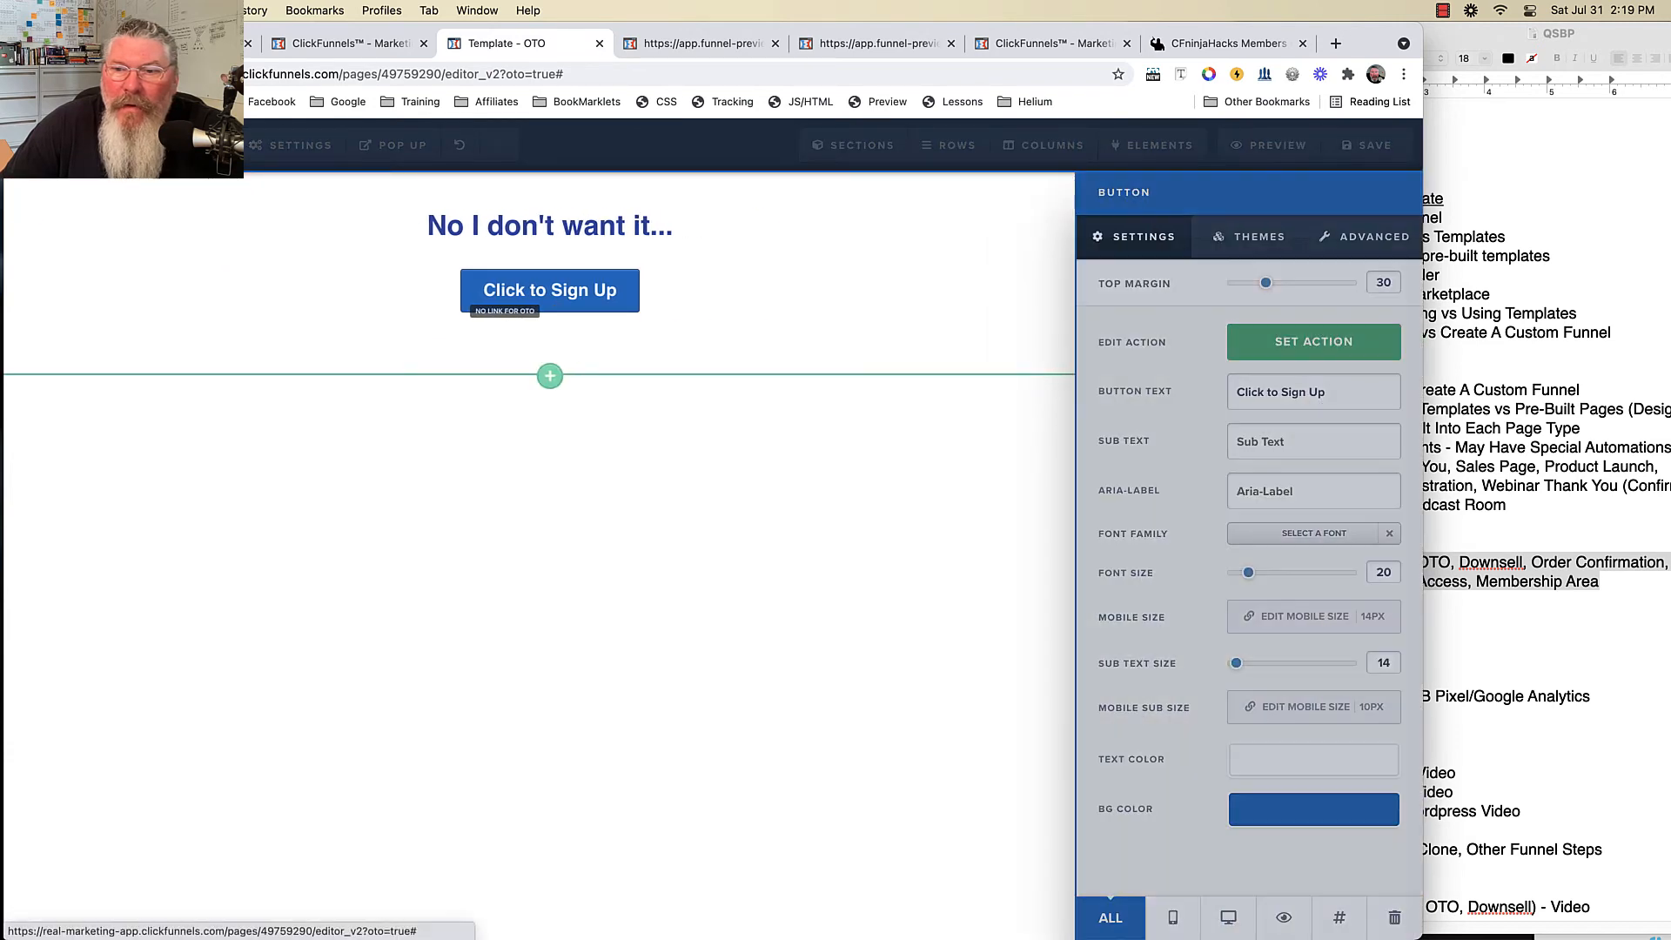
{"action": "left_click", "coordinate": [1257, 236]}
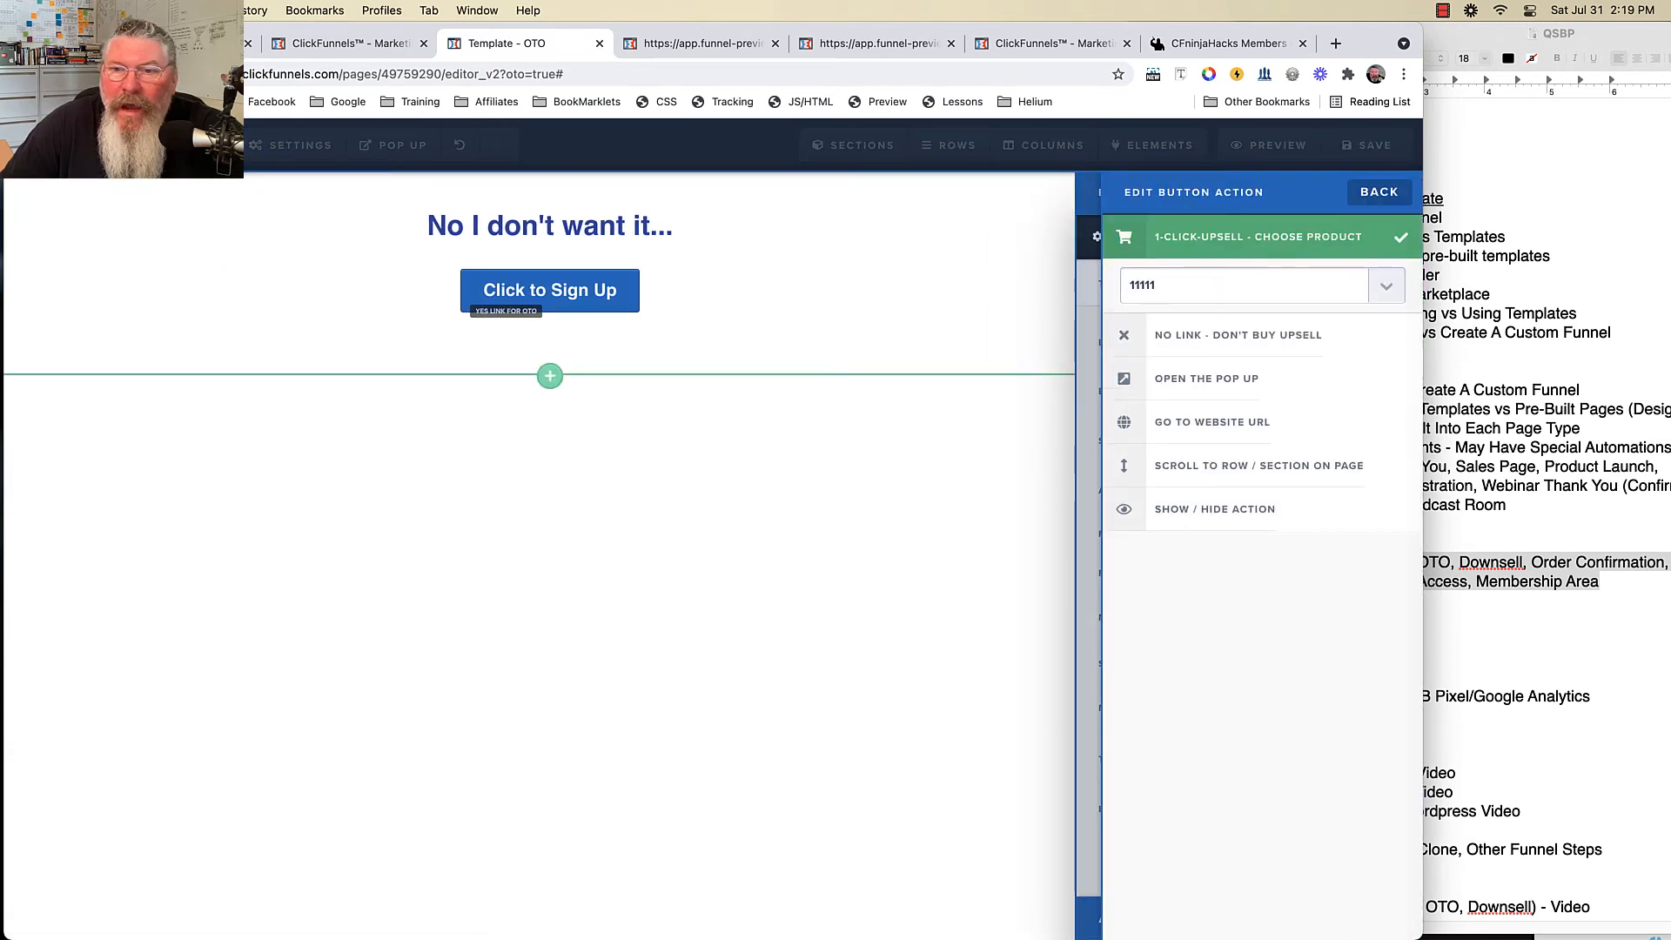
{"action": "left_click", "coordinate": [1244, 285]}
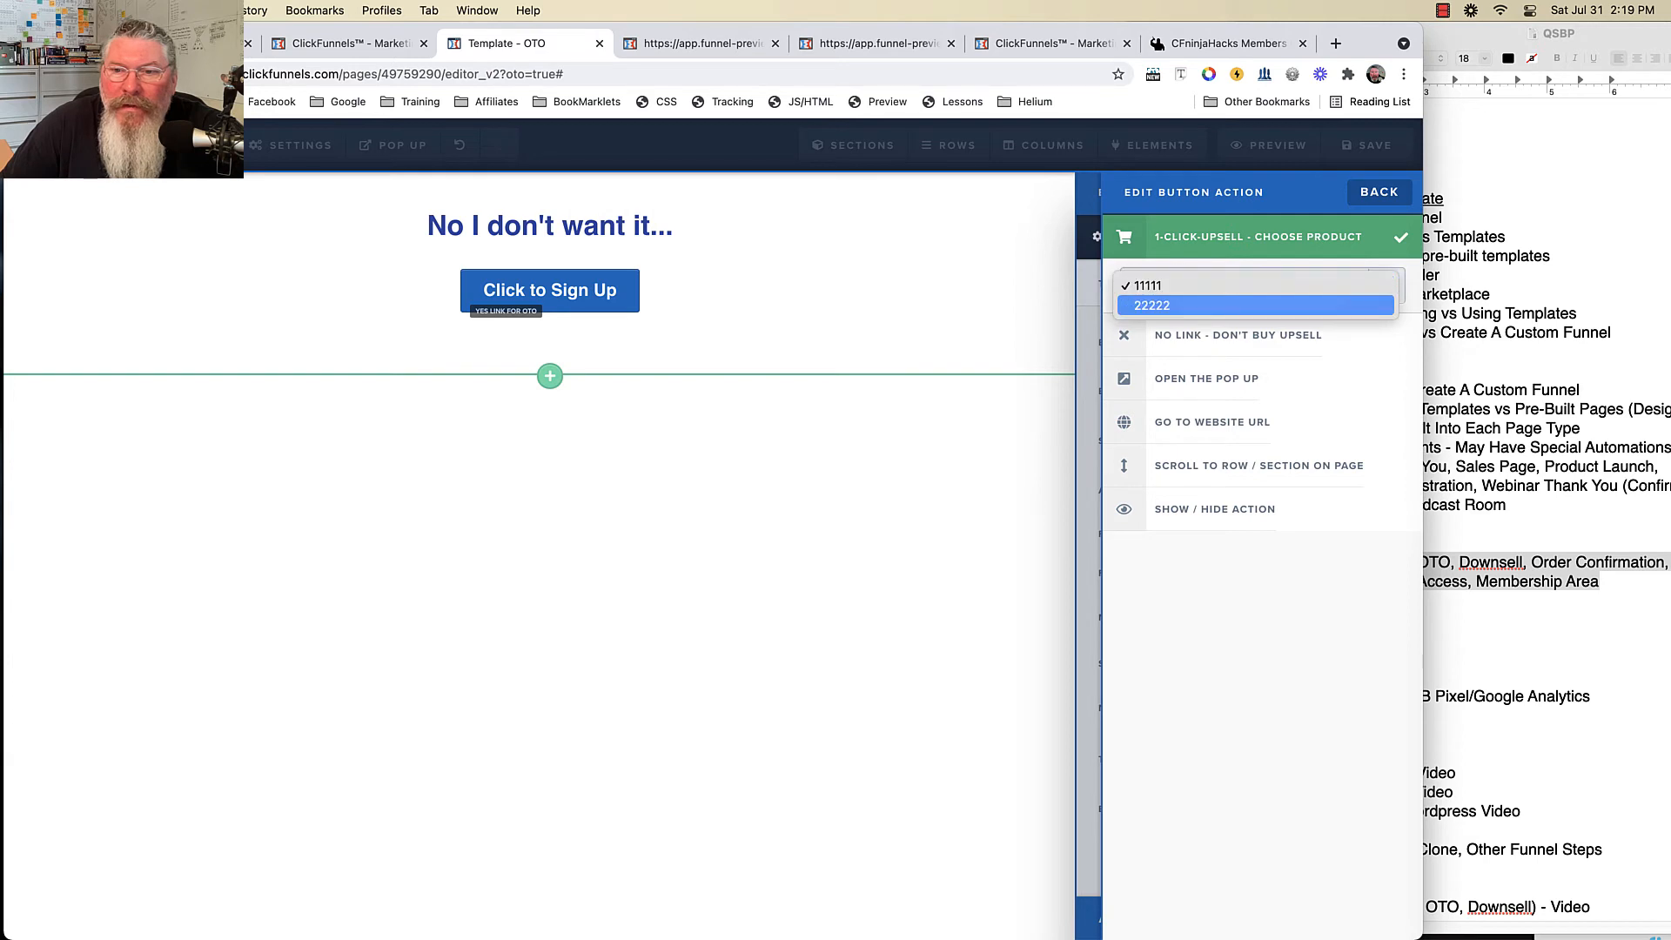
{"action": "left_click", "coordinate": [1149, 302]}
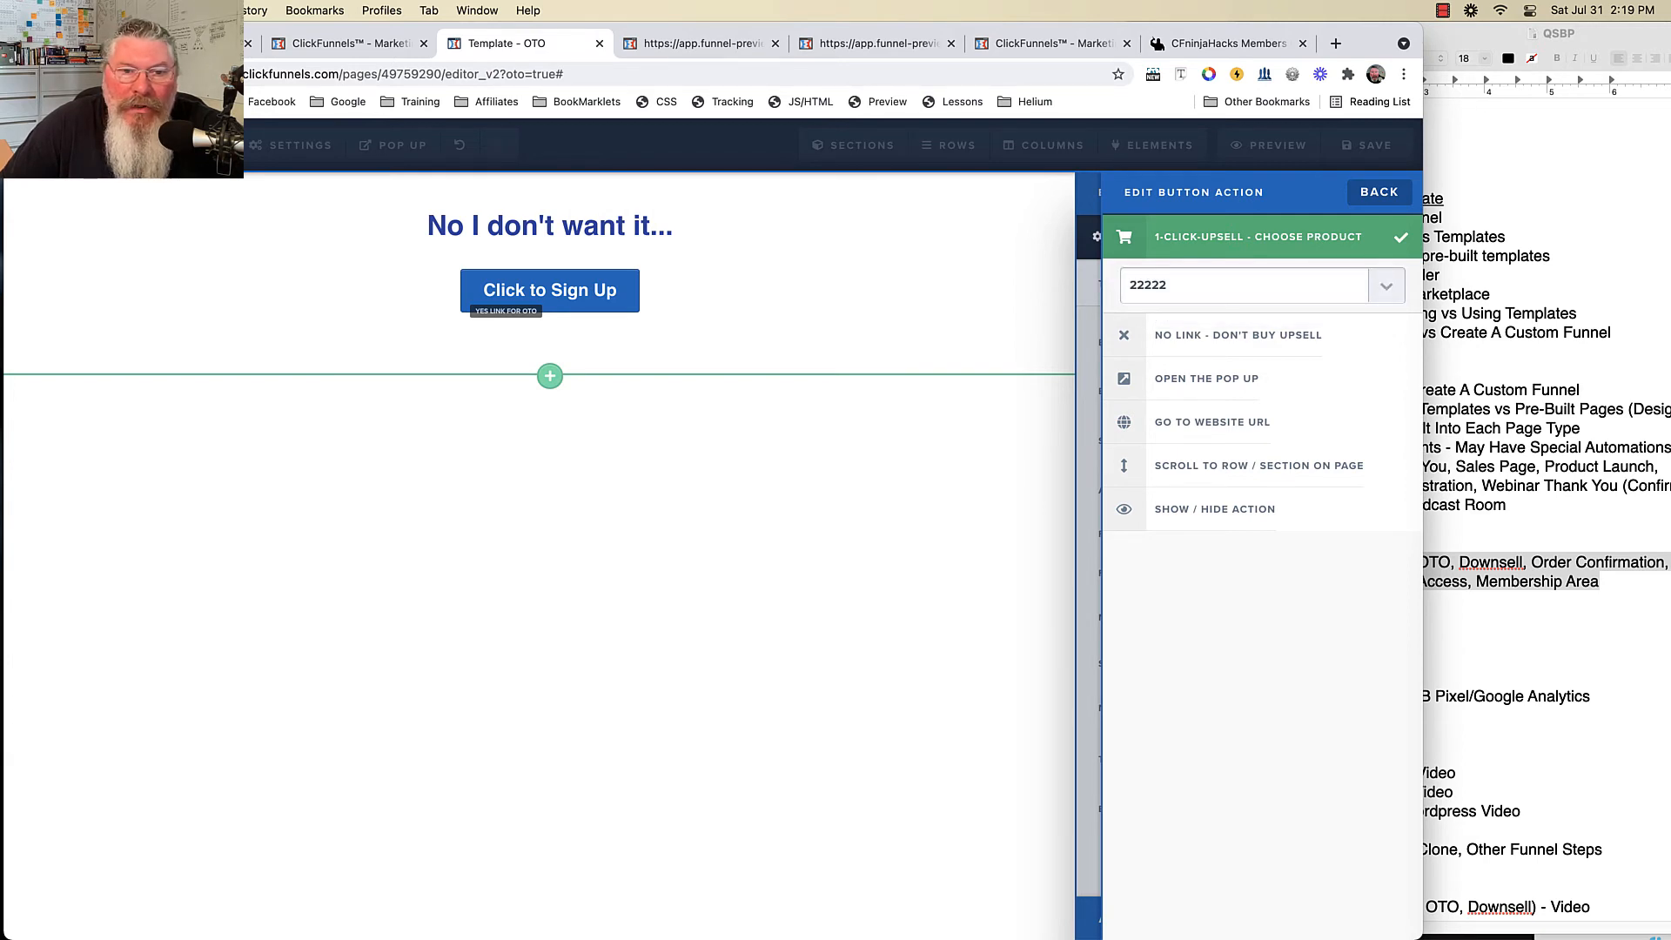
{"action": "left_click", "coordinate": [853, 347]}
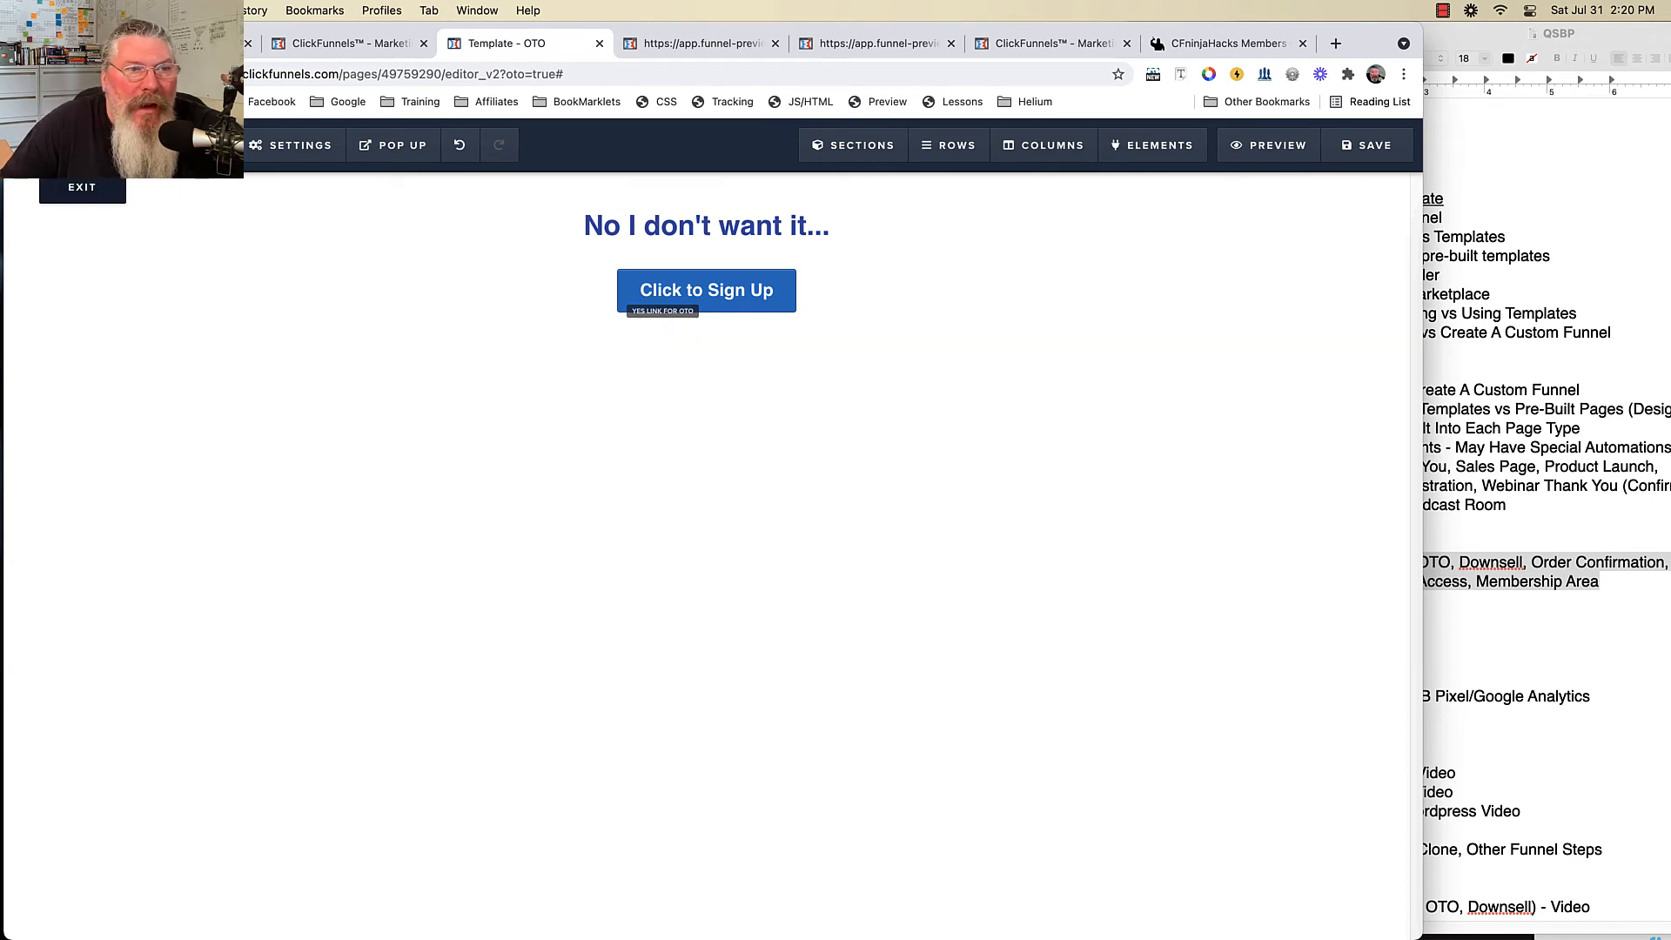
- Leave the OTO page editor and go to the Order Confirmation funnel step
{"action": "left_click", "coordinate": [82, 186]}
{"action": "key", "text": "Return"}
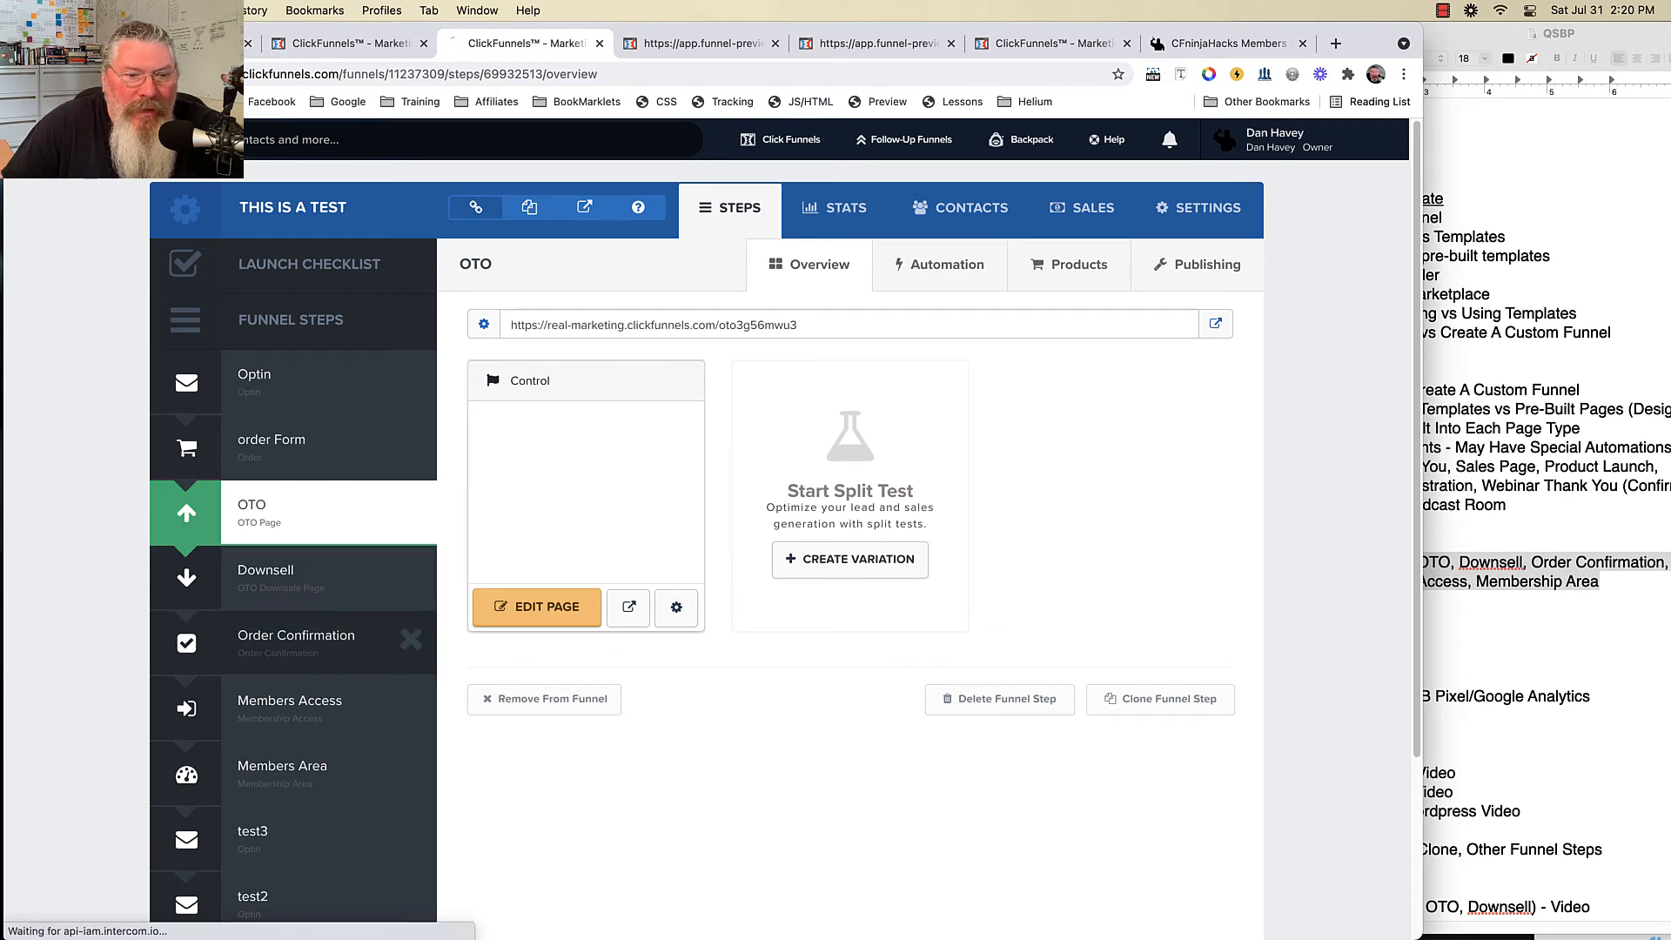
{"action": "left_click", "coordinate": [297, 642]}
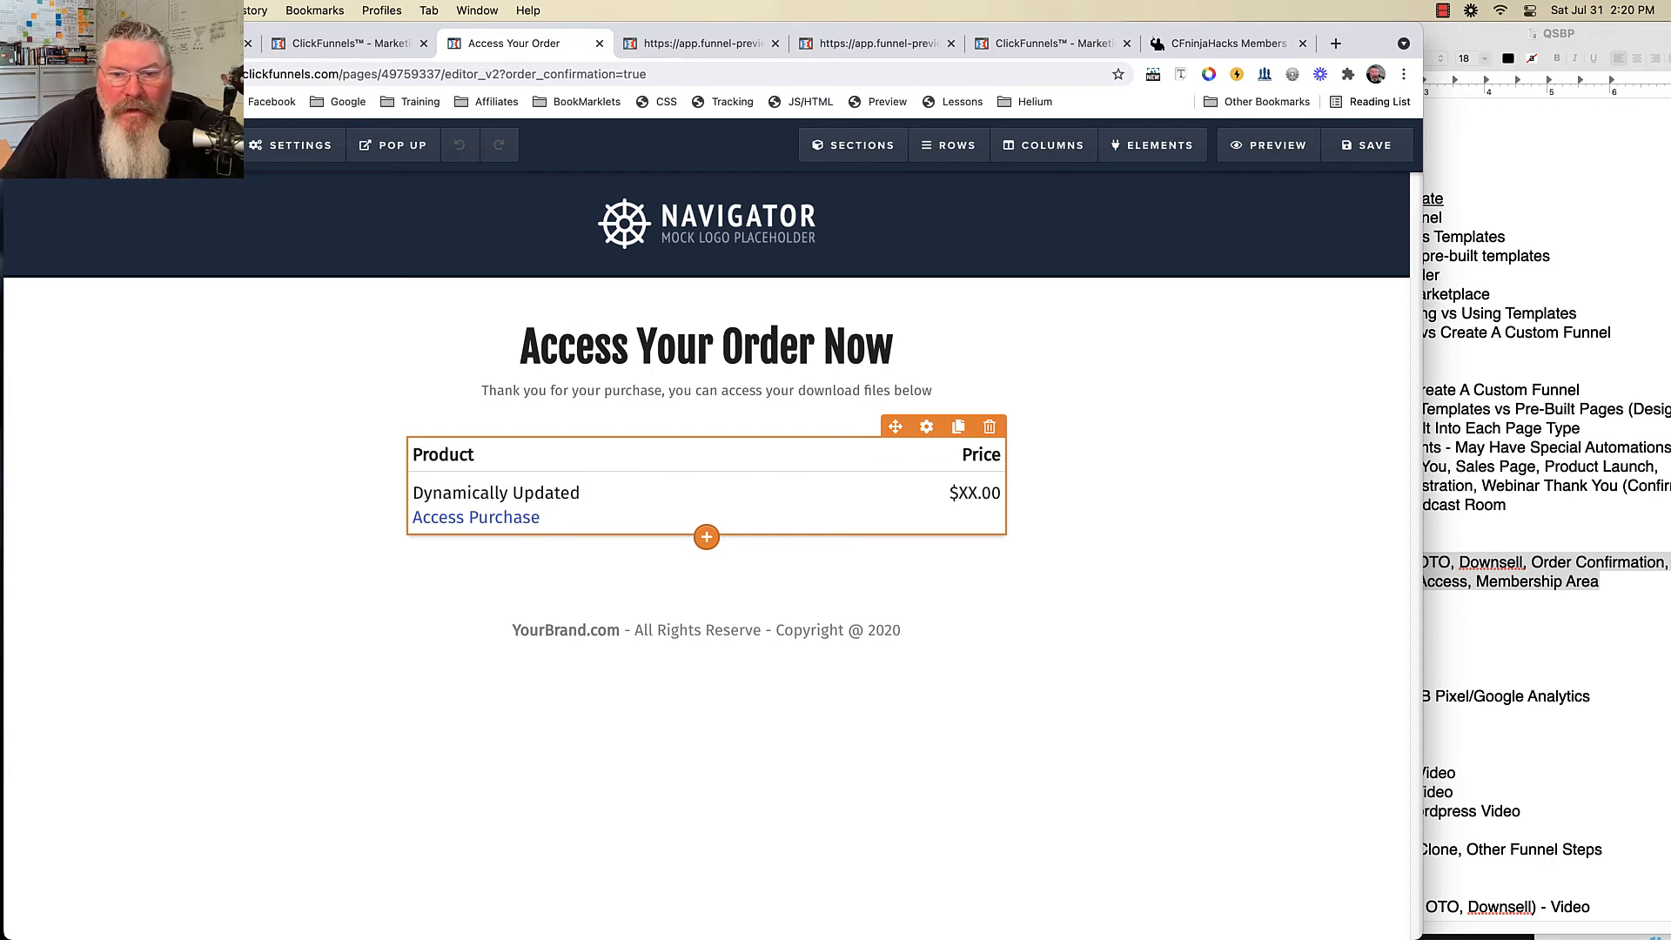
- Rename the order summary headers to 1111Product and 11111Price, then view the OTO product's fulfillment email
{"action": "left_click", "coordinate": [925, 425]}
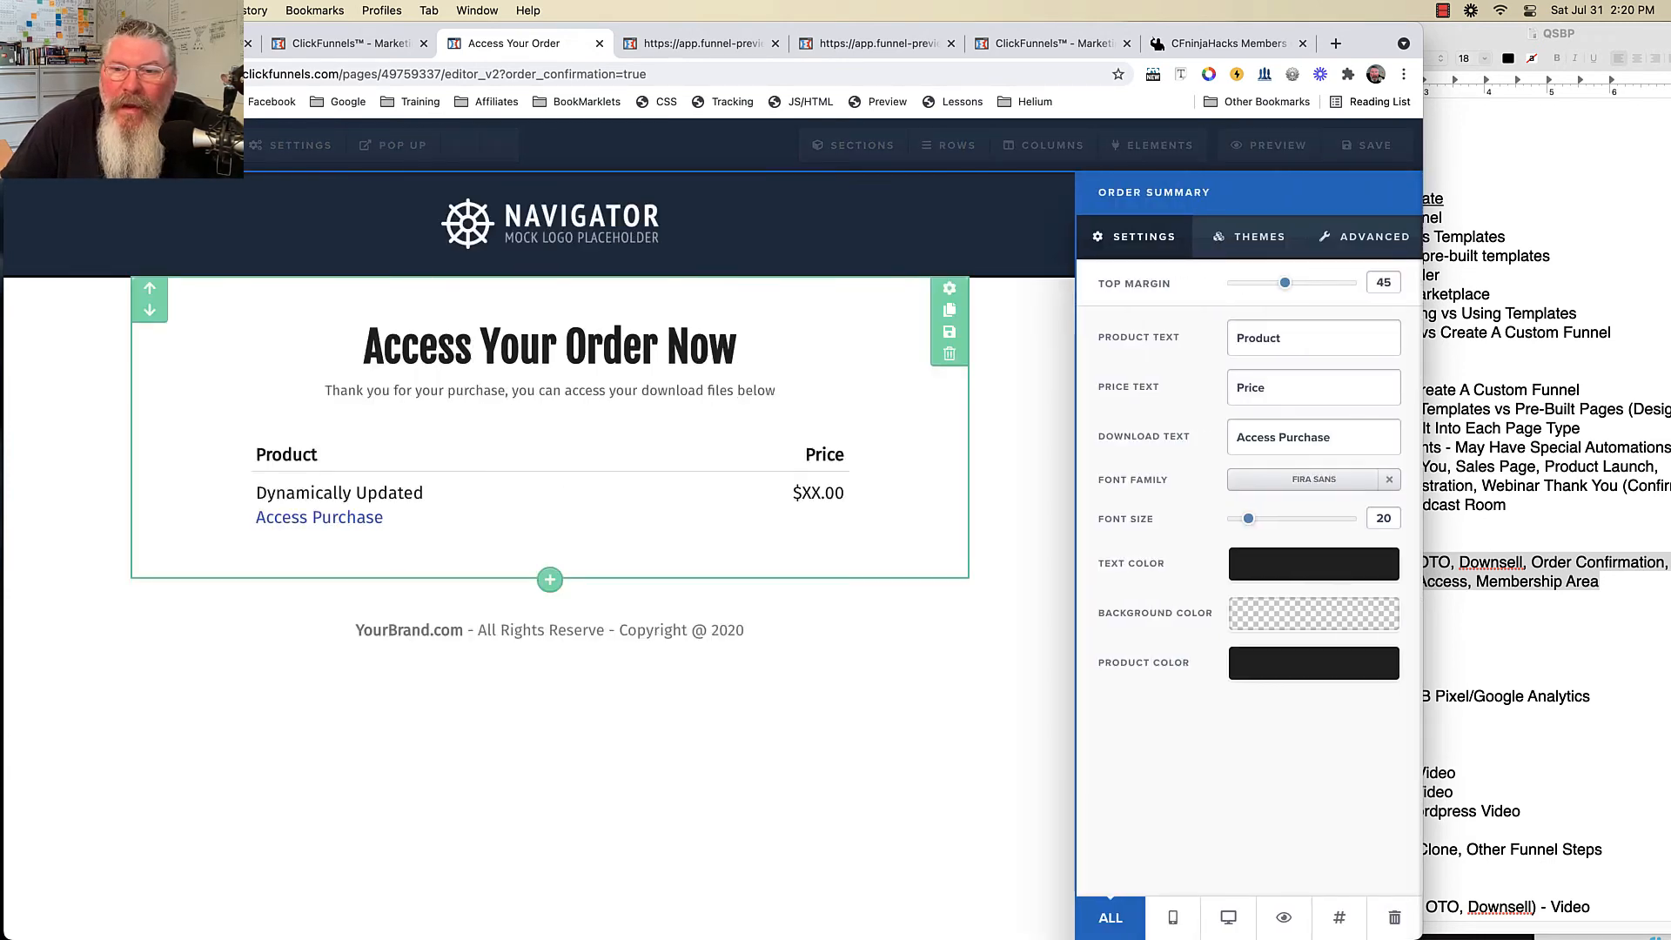
{"action": "type", "text": "1111"}
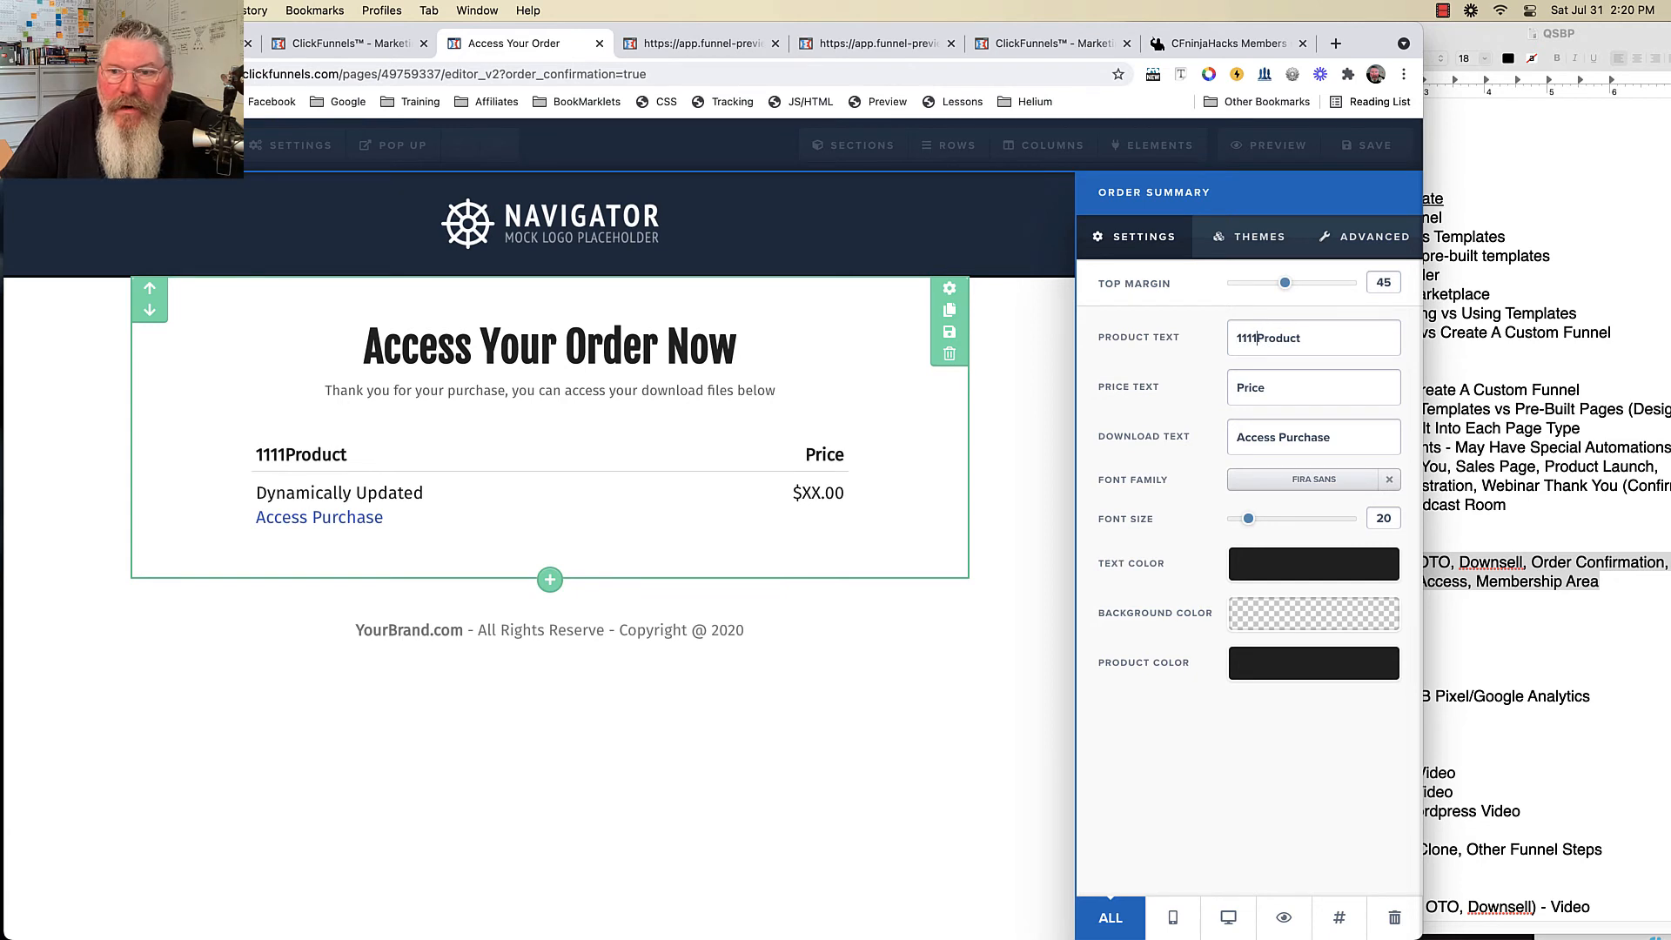
{"action": "left_click", "coordinate": [1237, 387]}
{"action": "type", "text": "11111"}
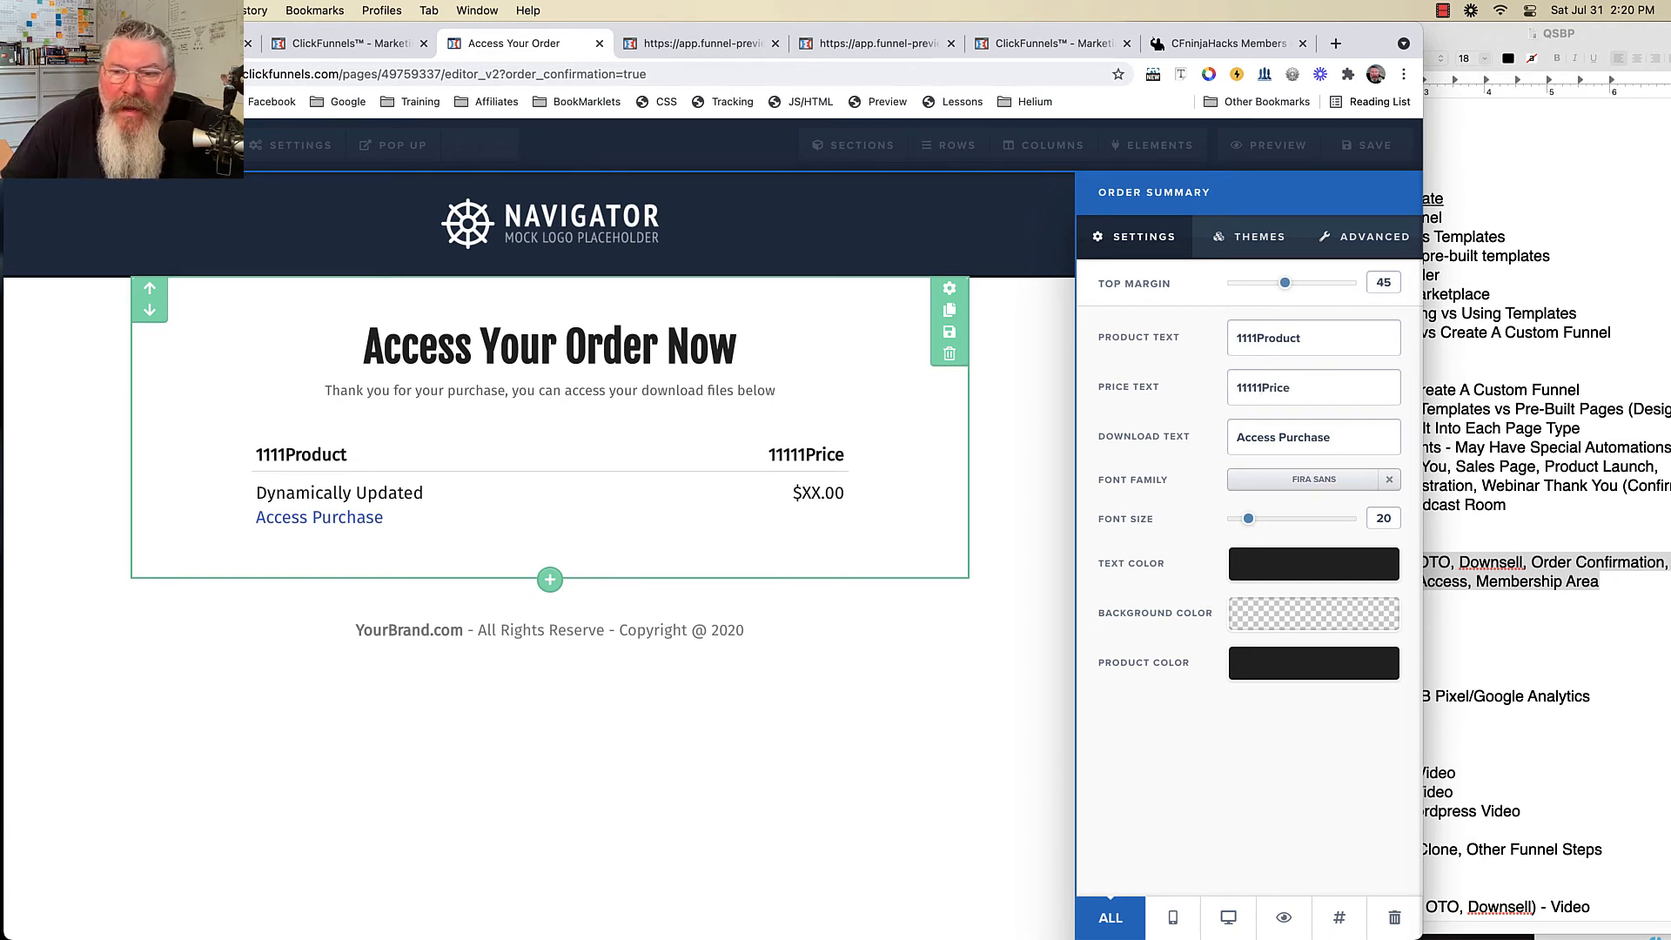
{"action": "left_click_drag", "start_coordinate": [1332, 438], "coordinate": [1233, 438]}
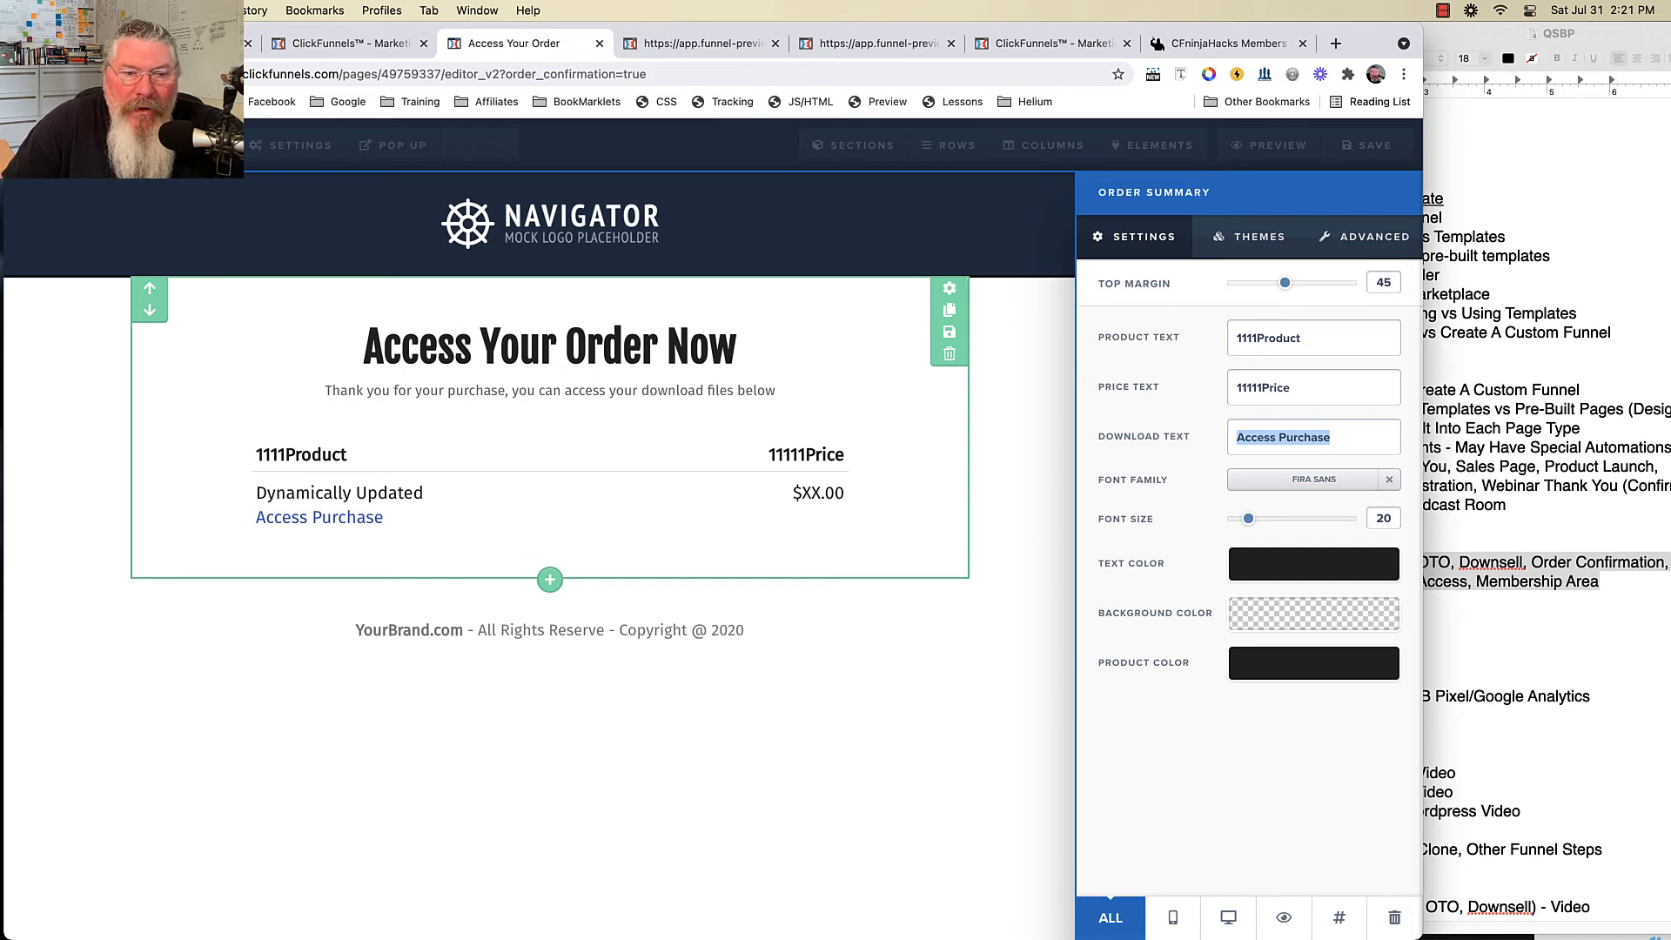
{"action": "left_click", "coordinate": [348, 43]}
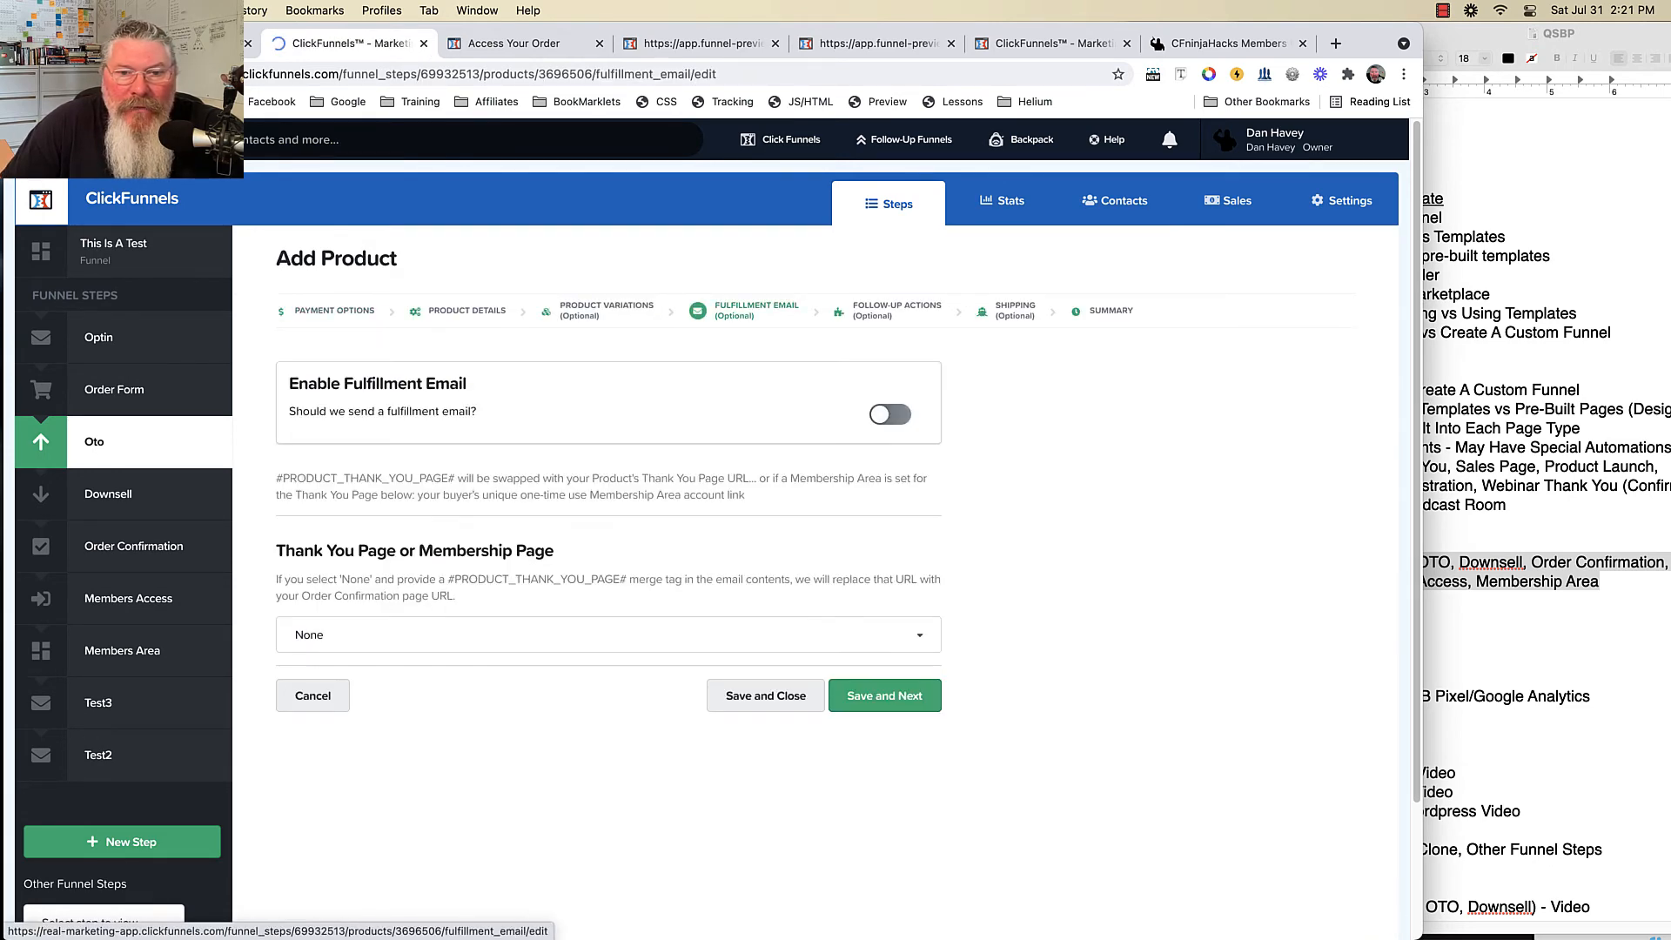
- Choose 'this is a test: Members Area' as the OTO product's thank-you page
{"action": "left_click", "coordinate": [608, 636]}
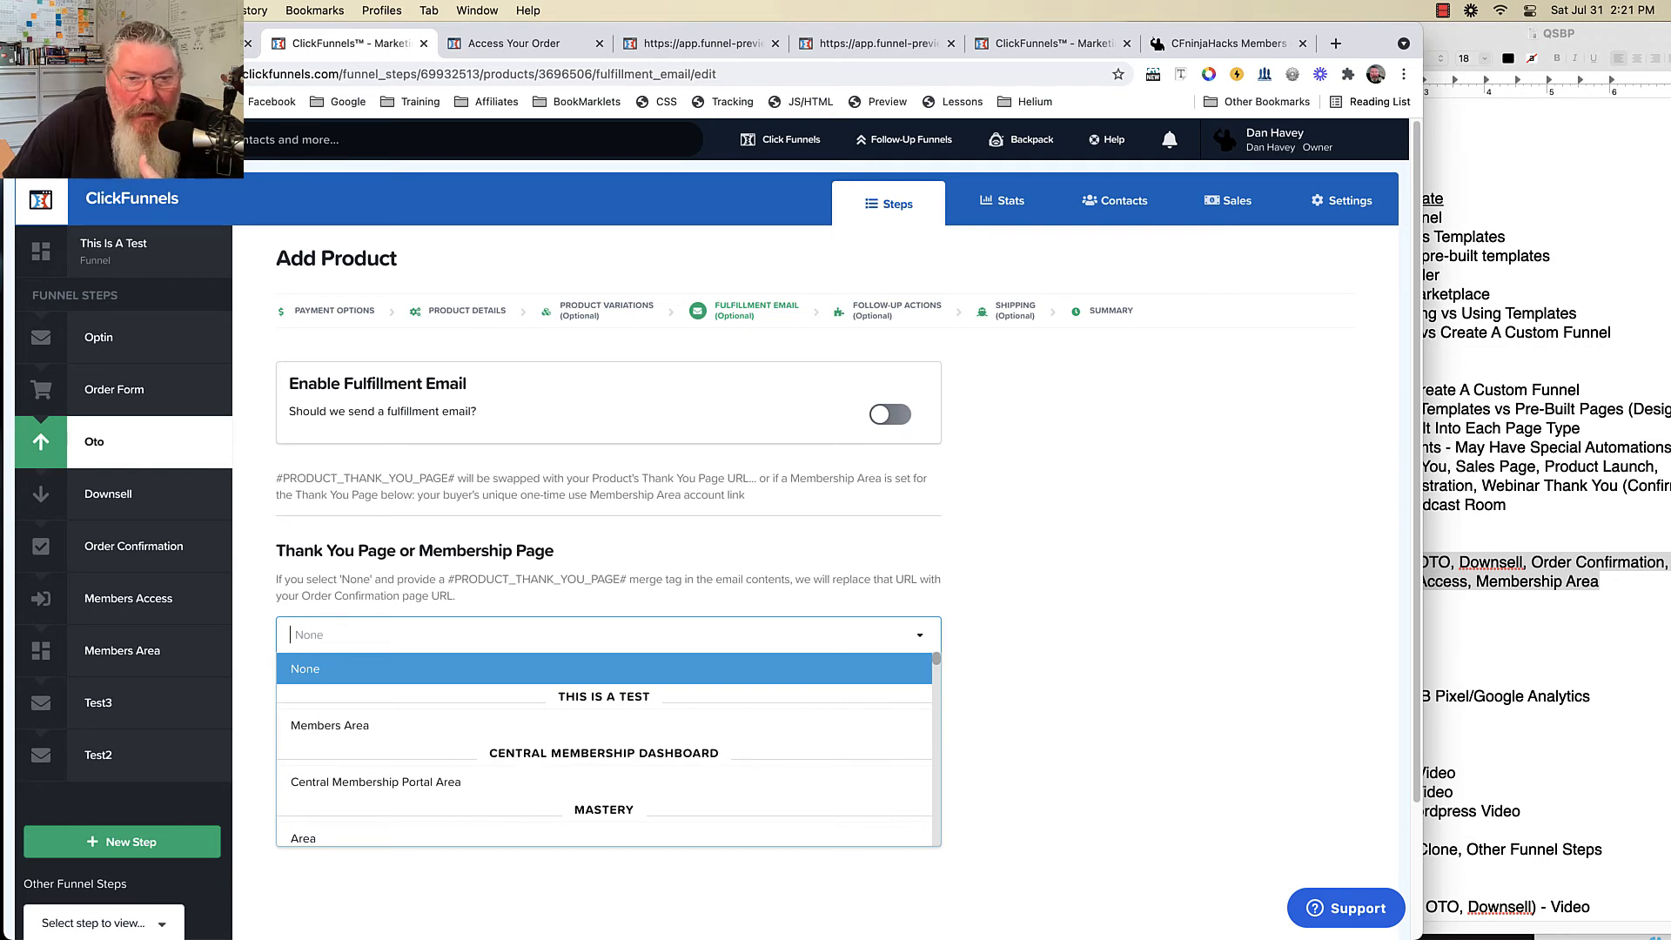
{"action": "scroll", "coordinate": [713, 529], "scroll_direction": "down", "scroll_amount": 1}
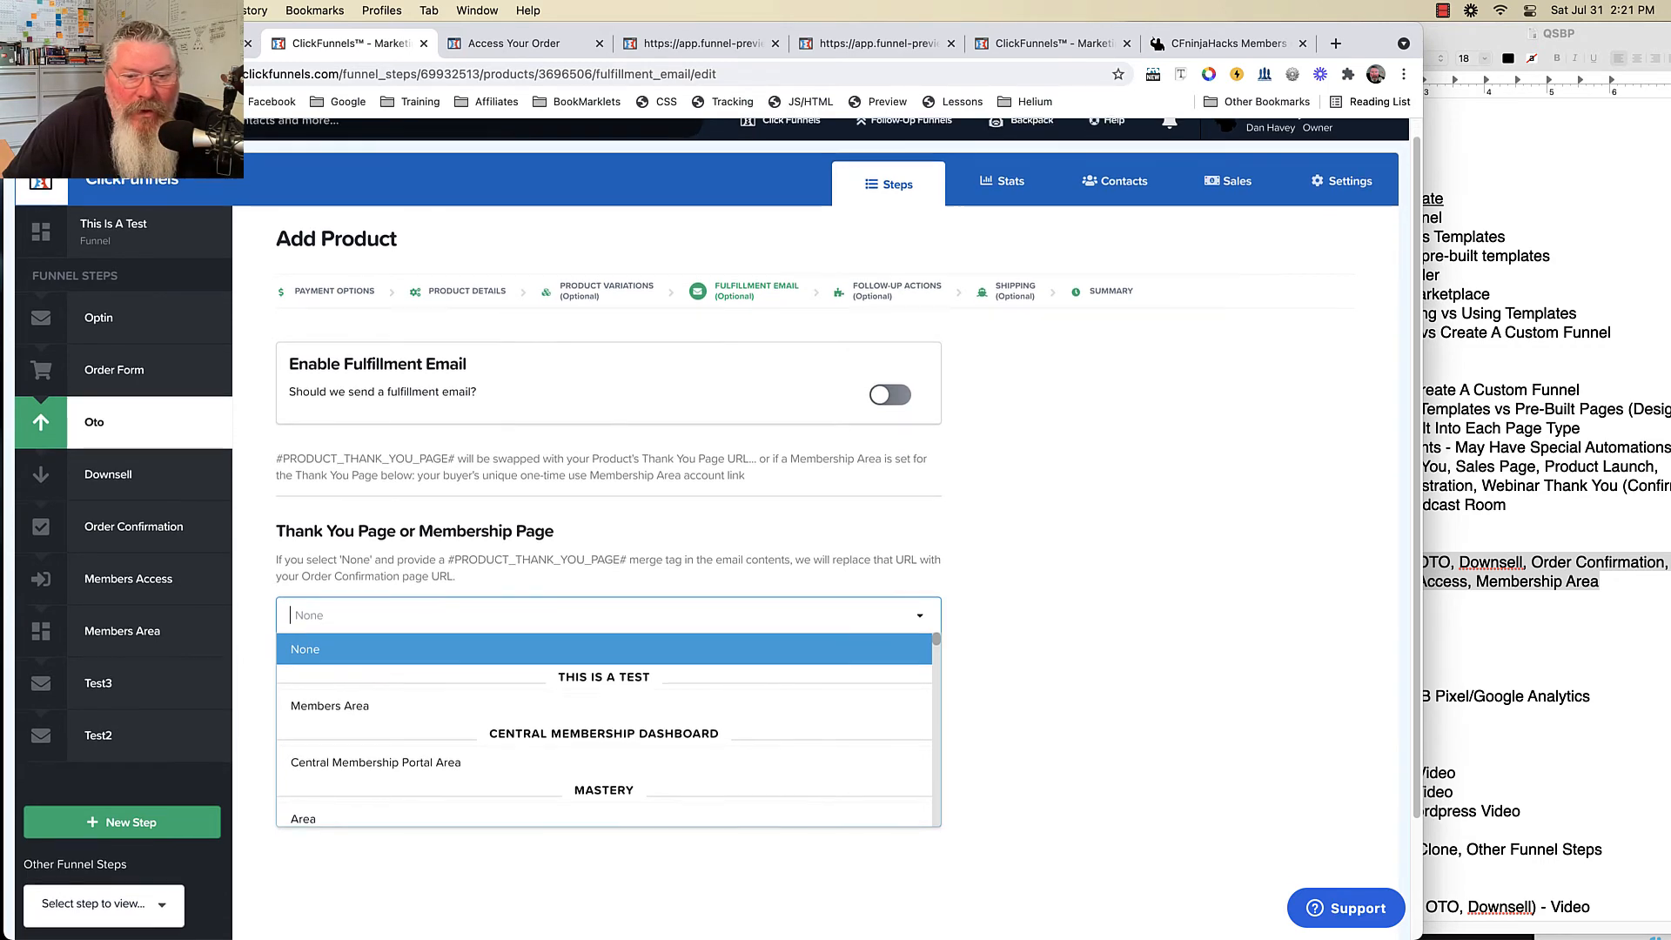
{"action": "left_click", "coordinate": [366, 705]}
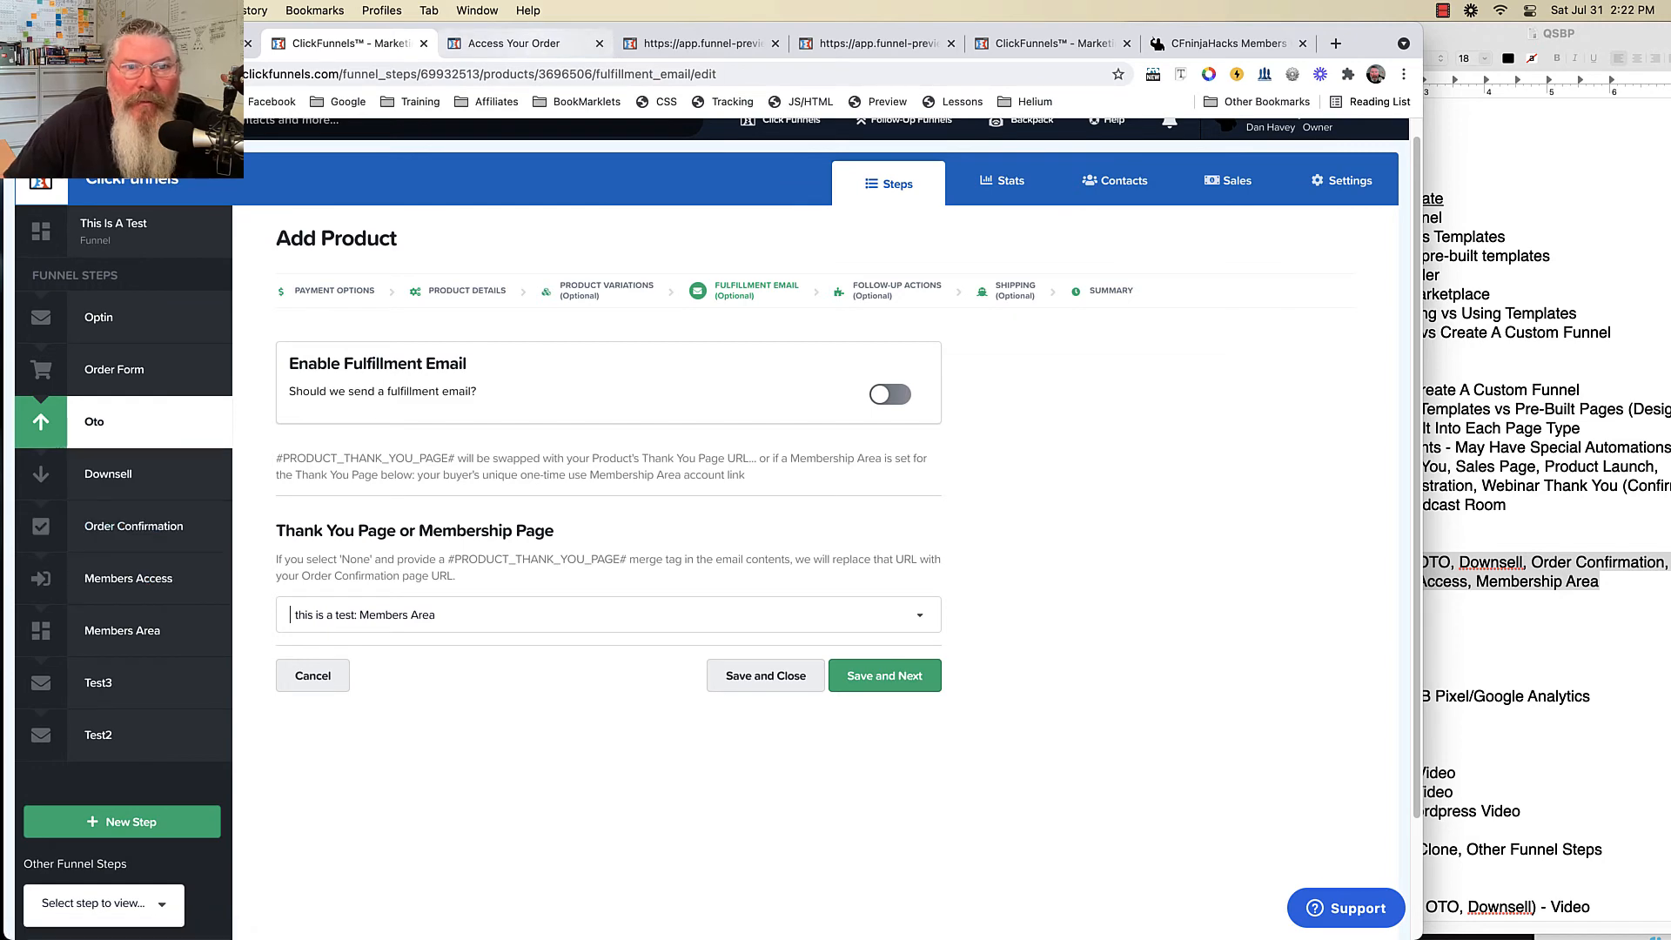
{"action": "left_click", "coordinate": [514, 43]}
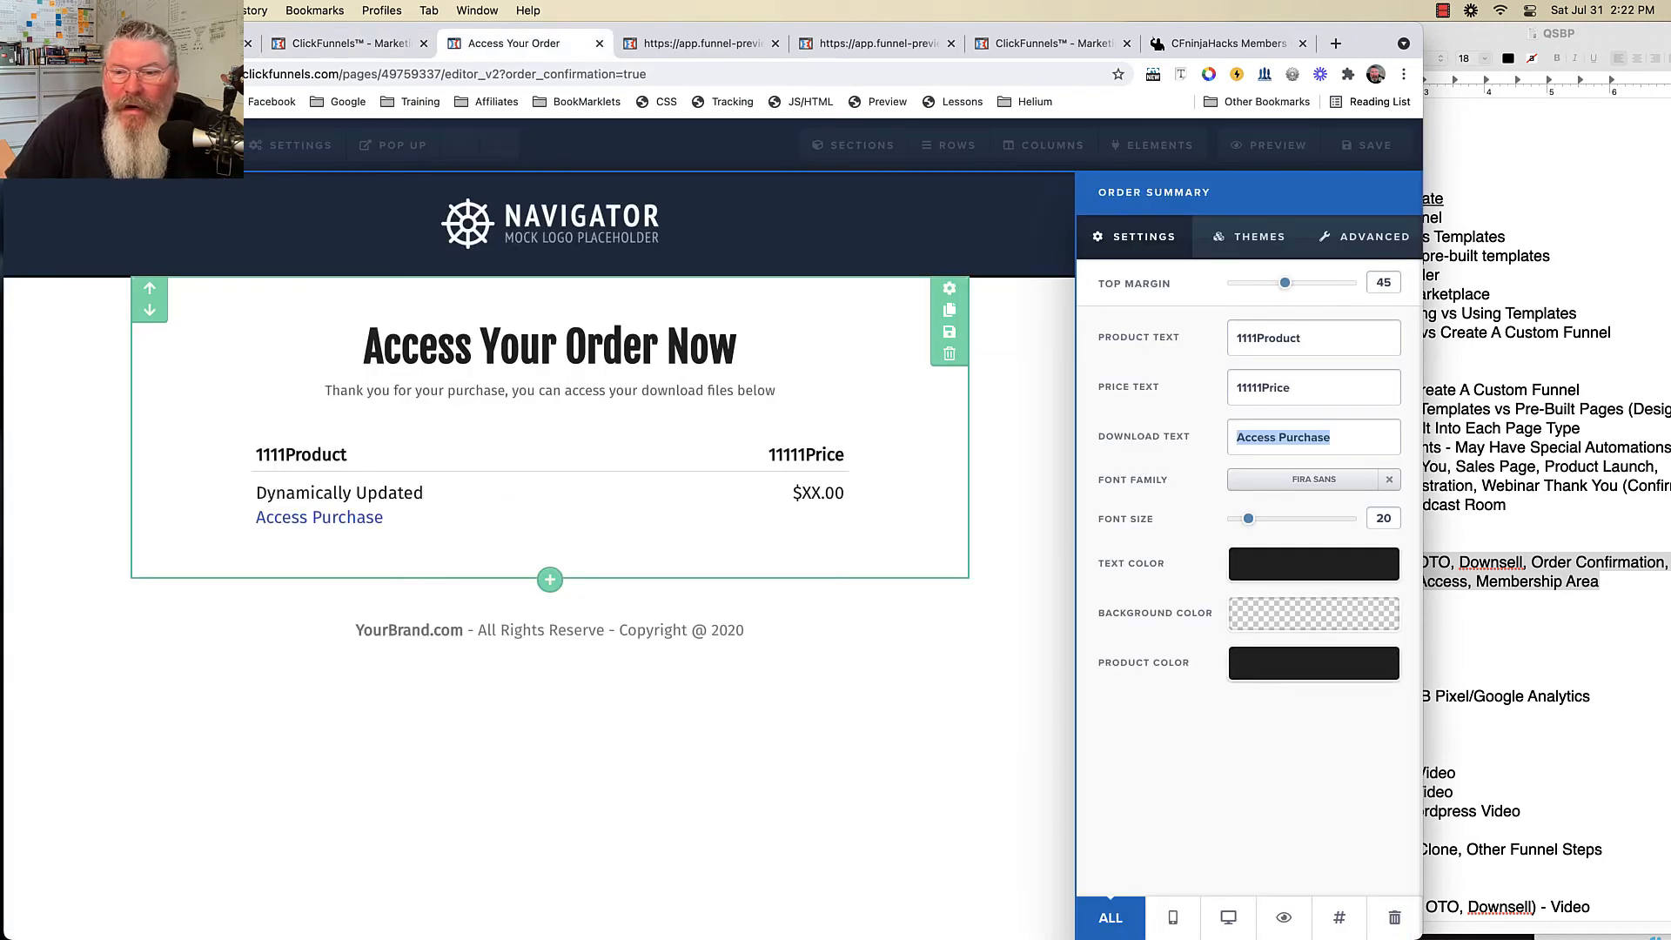
- Review the Order Summary's Themes and Advanced tabs, then bring up the elements panel
{"action": "left_click", "coordinate": [1249, 237]}
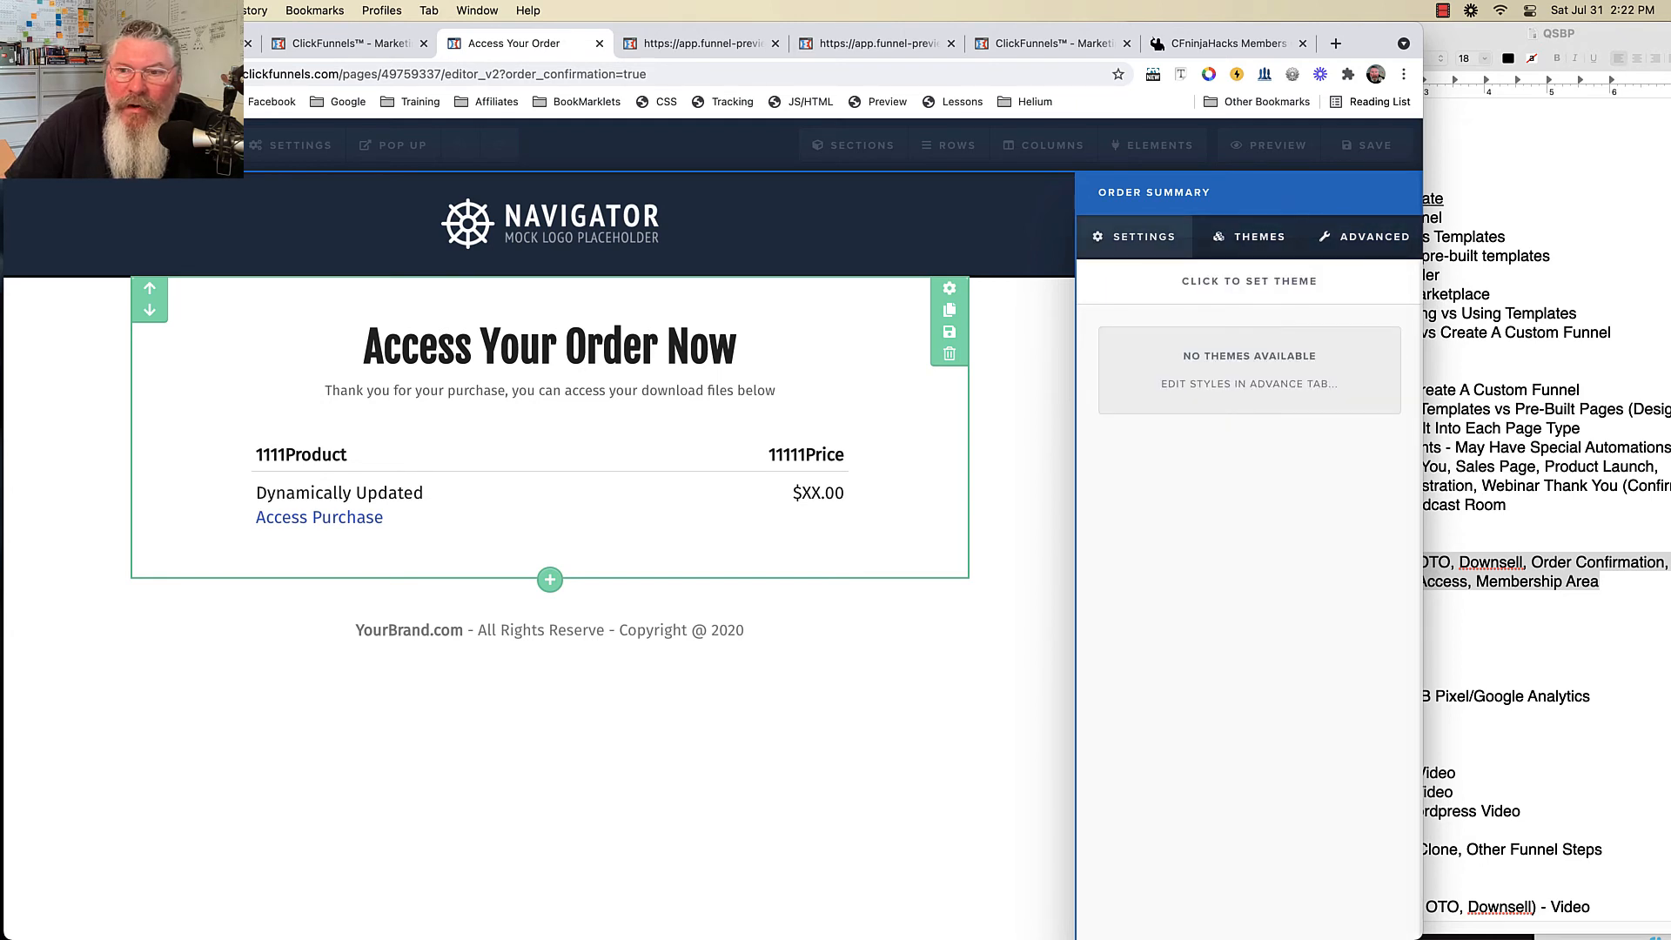
{"action": "left_click", "coordinate": [1364, 237]}
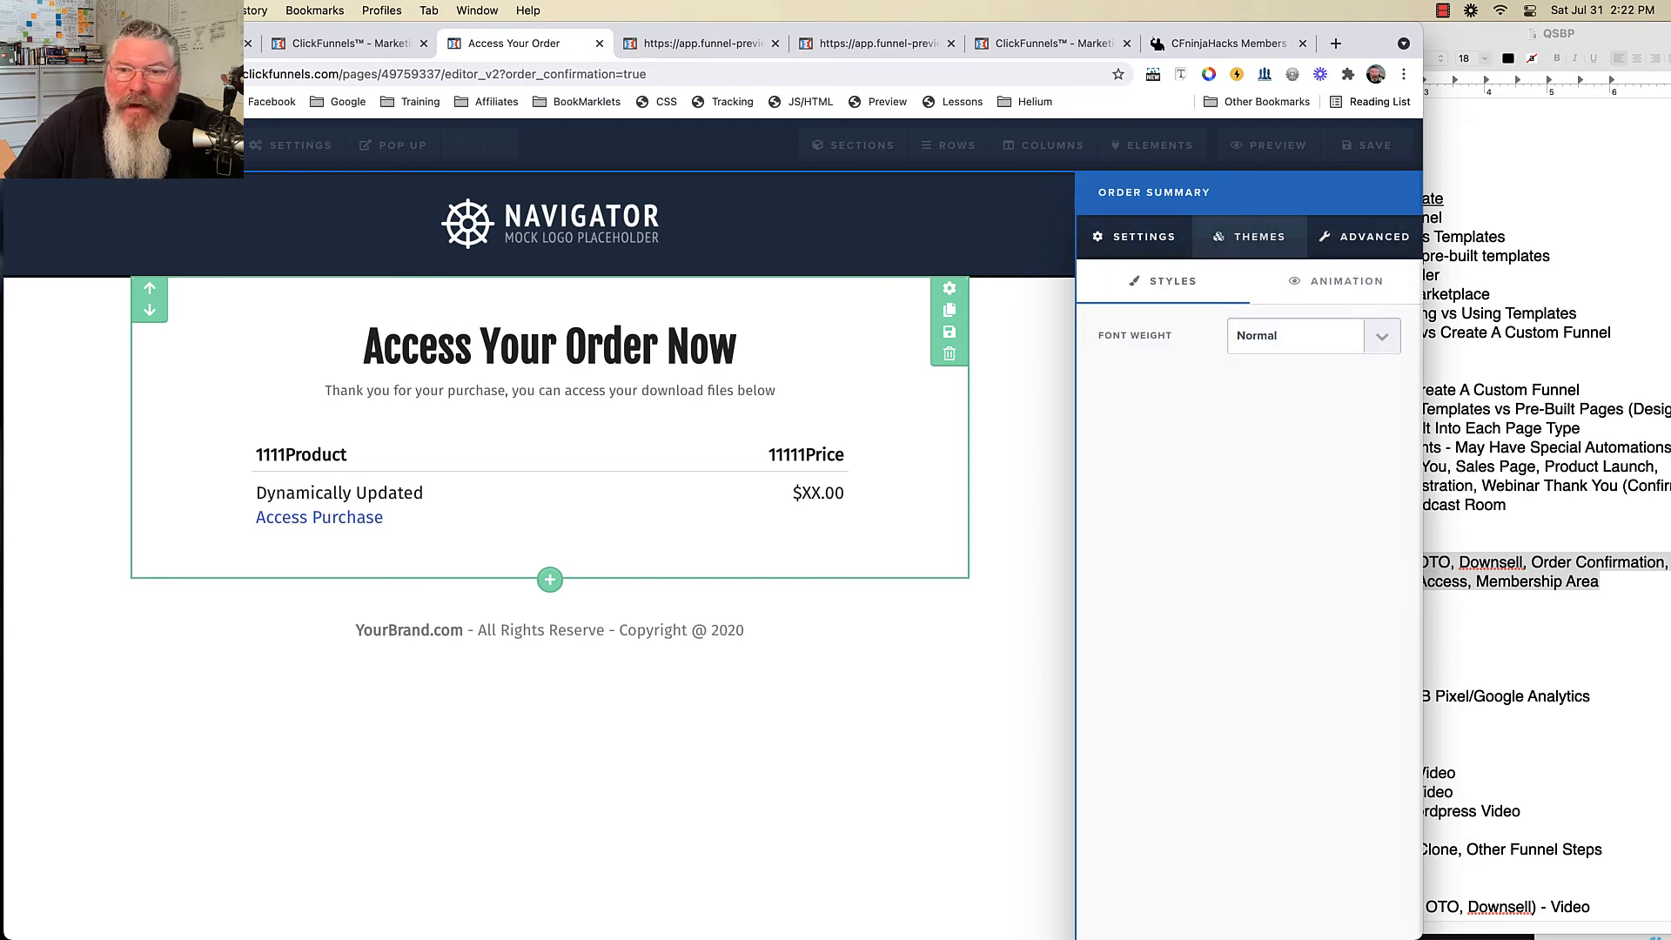
{"action": "left_click", "coordinate": [1140, 236]}
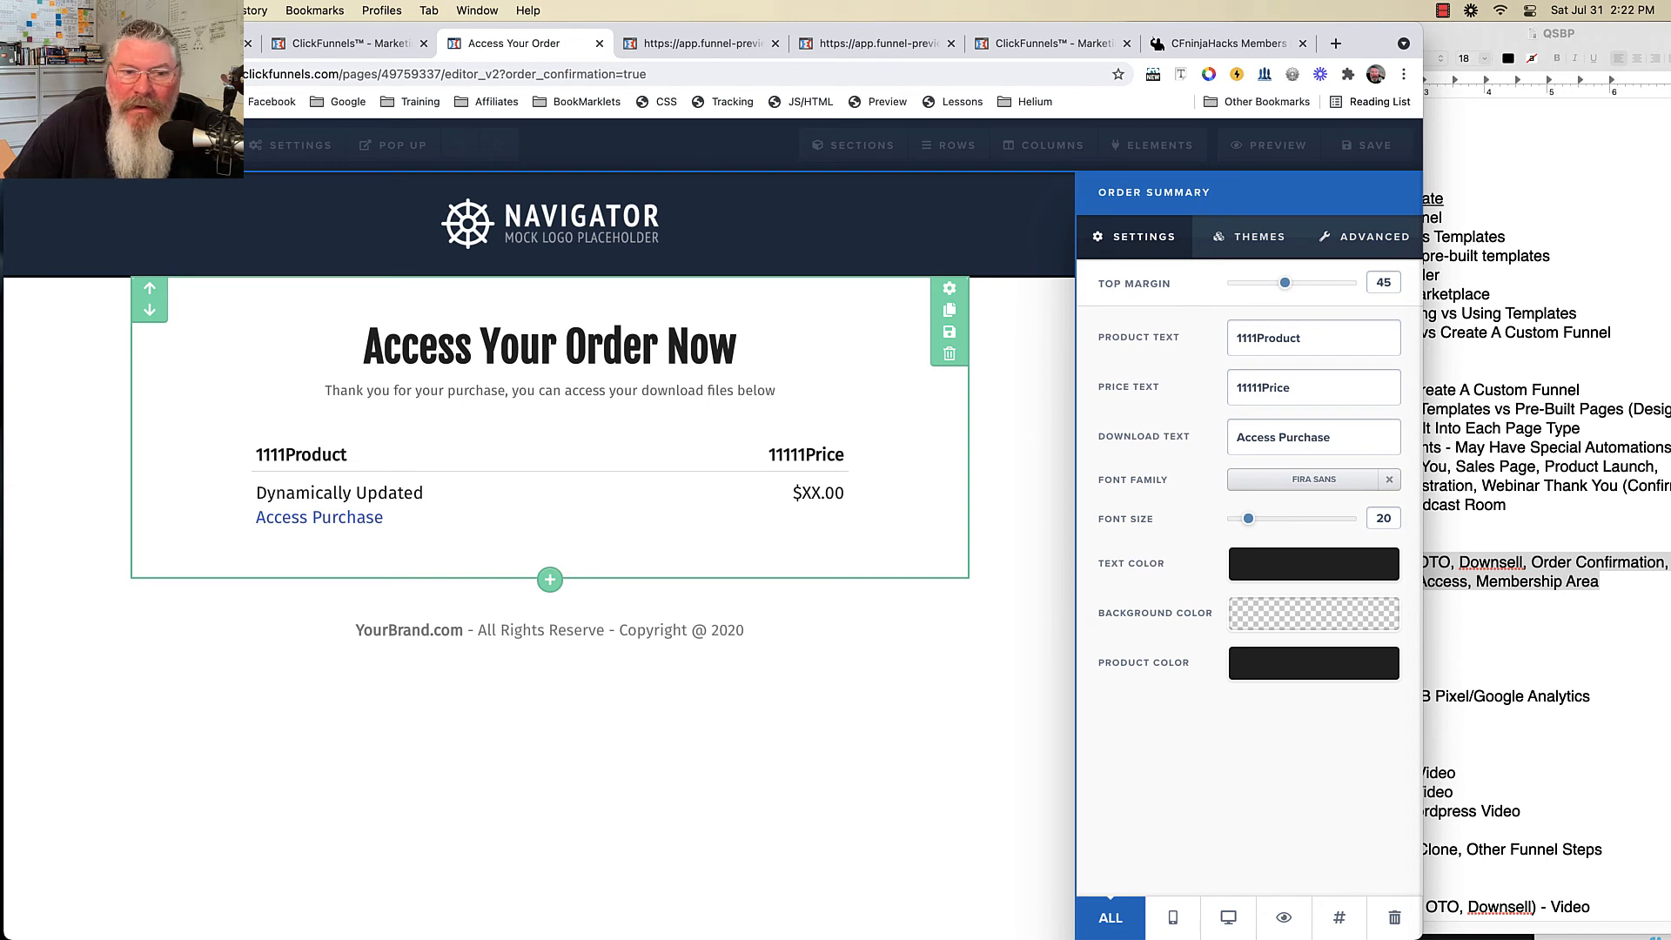
{"action": "mouse_move", "coordinate": [1237, 437]}
{"action": "left_mouse_down"}
{"action": "mouse_move", "coordinate": [1293, 437]}
{"action": "mouse_move", "coordinate": [1236, 437]}
{"action": "left_mouse_up"}
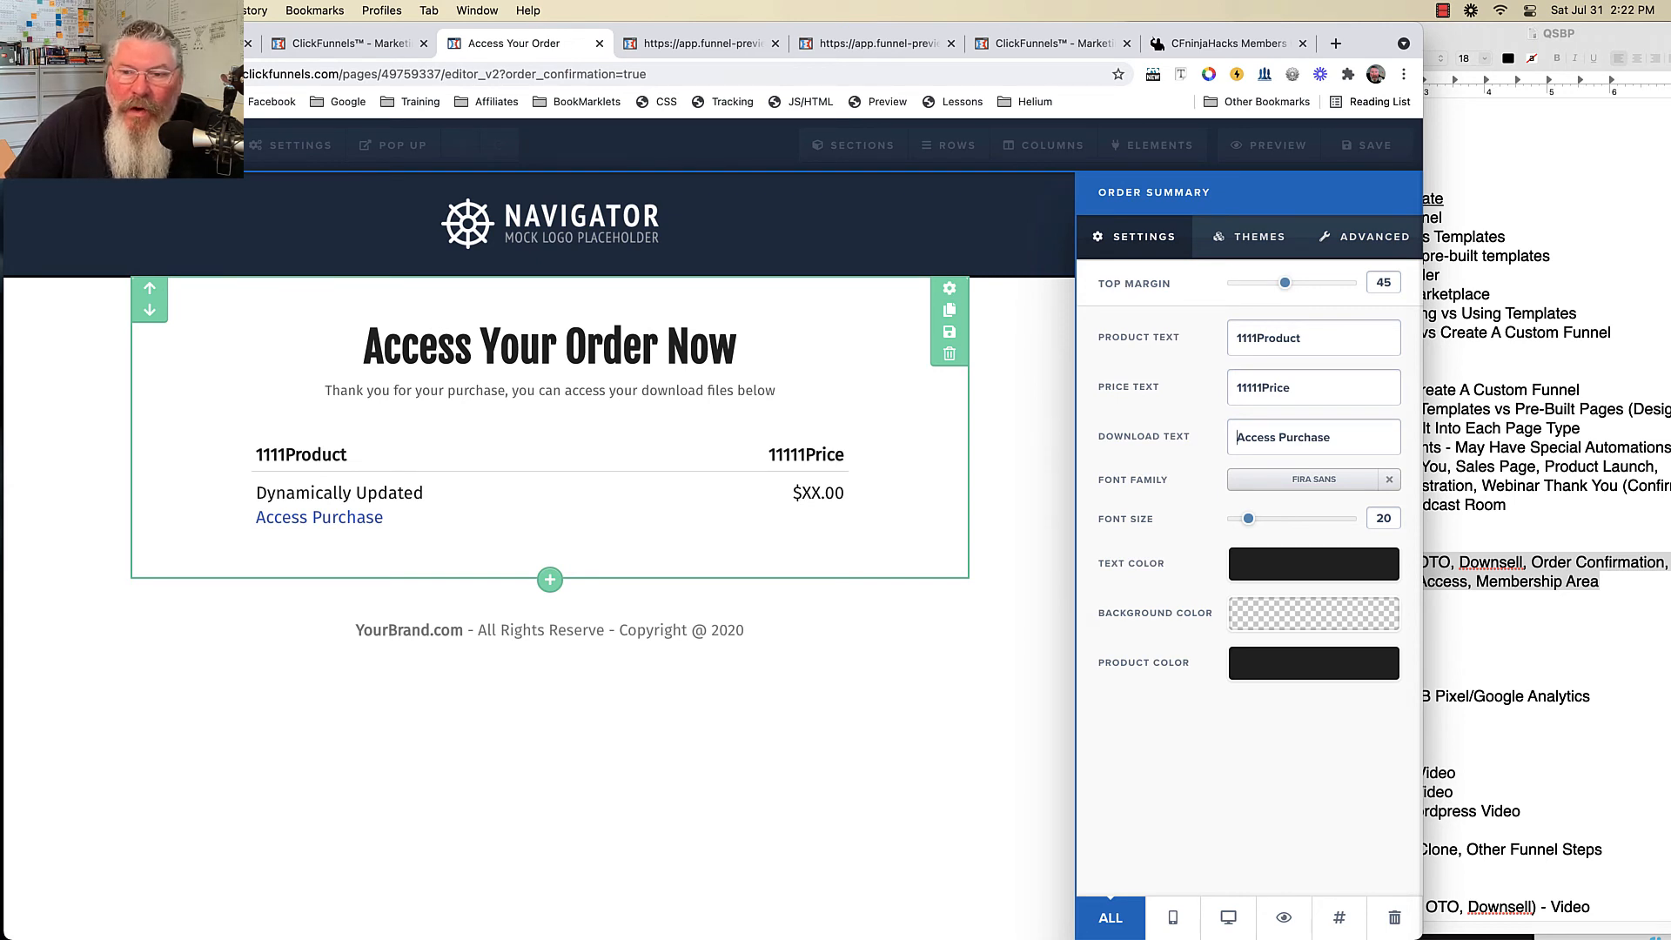
{"action": "key", "text": "alt+shift+Left"}
{"action": "key", "text": "alt+shift+Left"}
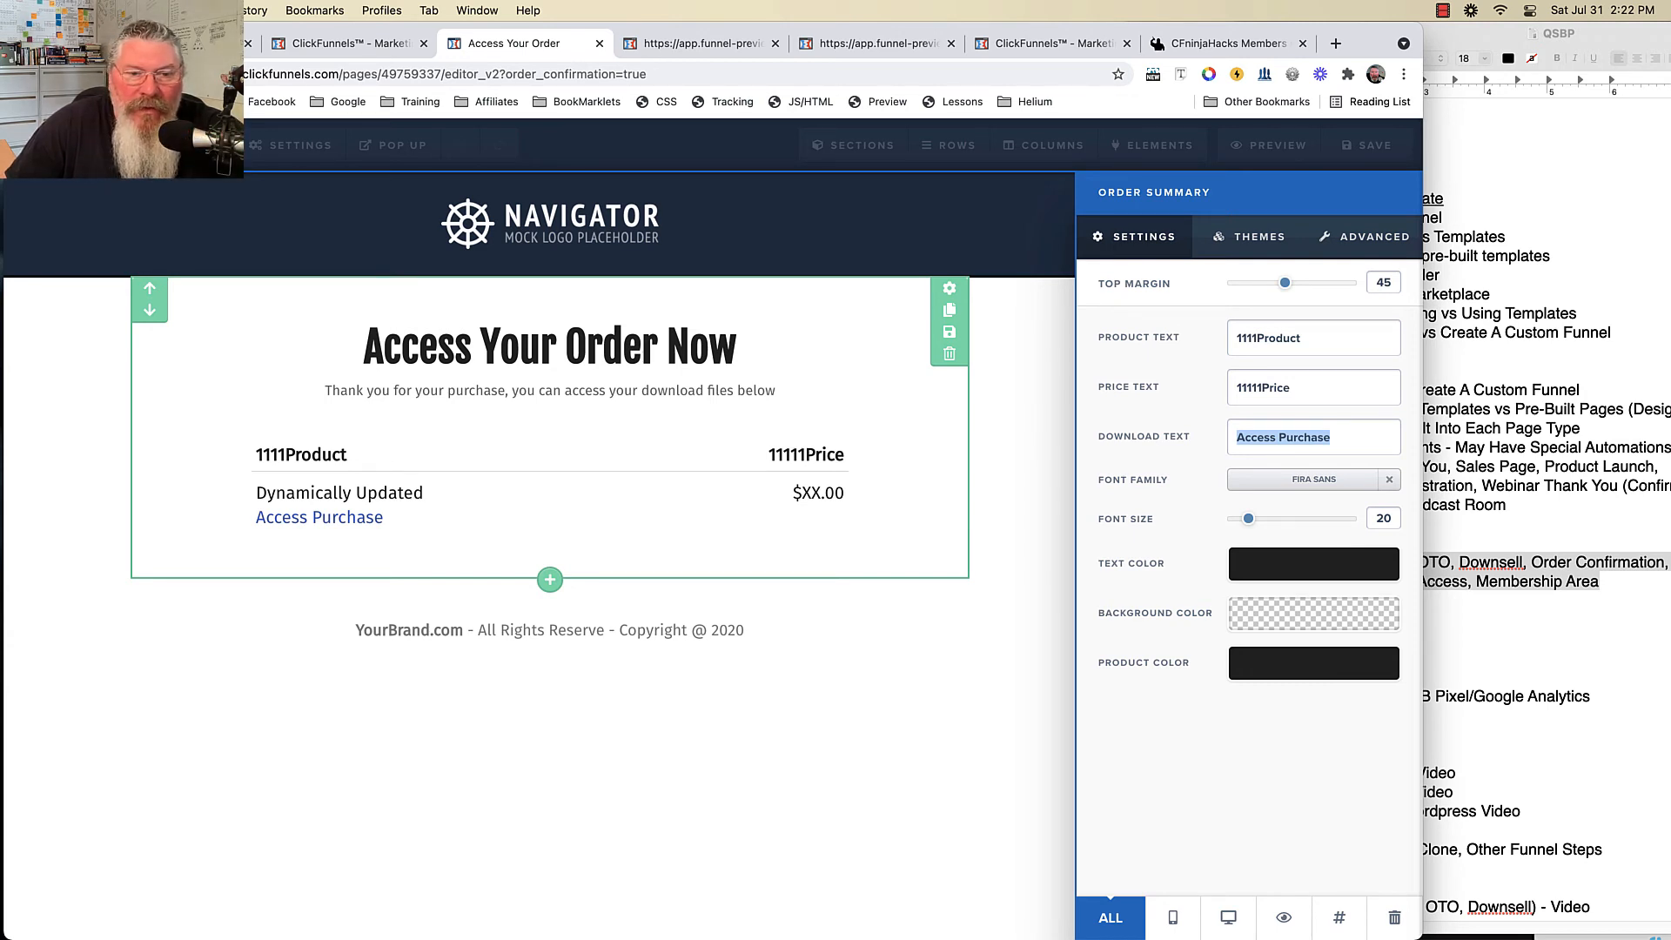
{"action": "left_click", "coordinate": [648, 529]}
{"action": "left_click", "coordinate": [707, 536]}
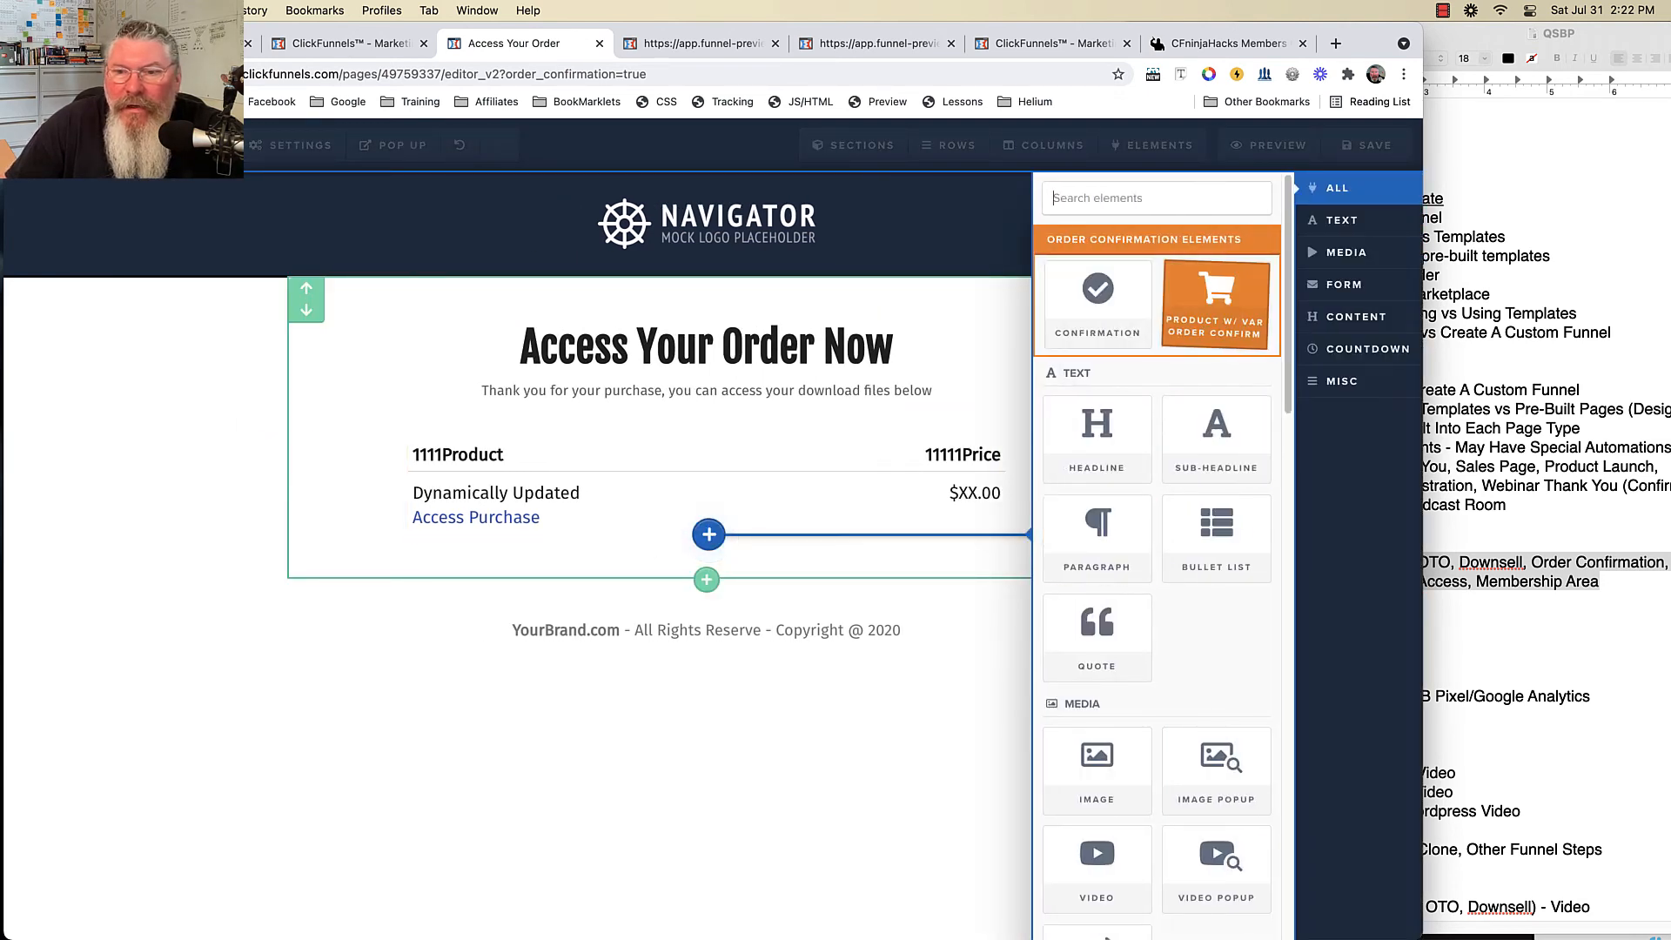
- Insert an order table below Access Purchase and check the OTO product's variations
{"action": "left_click", "coordinate": [1216, 305]}
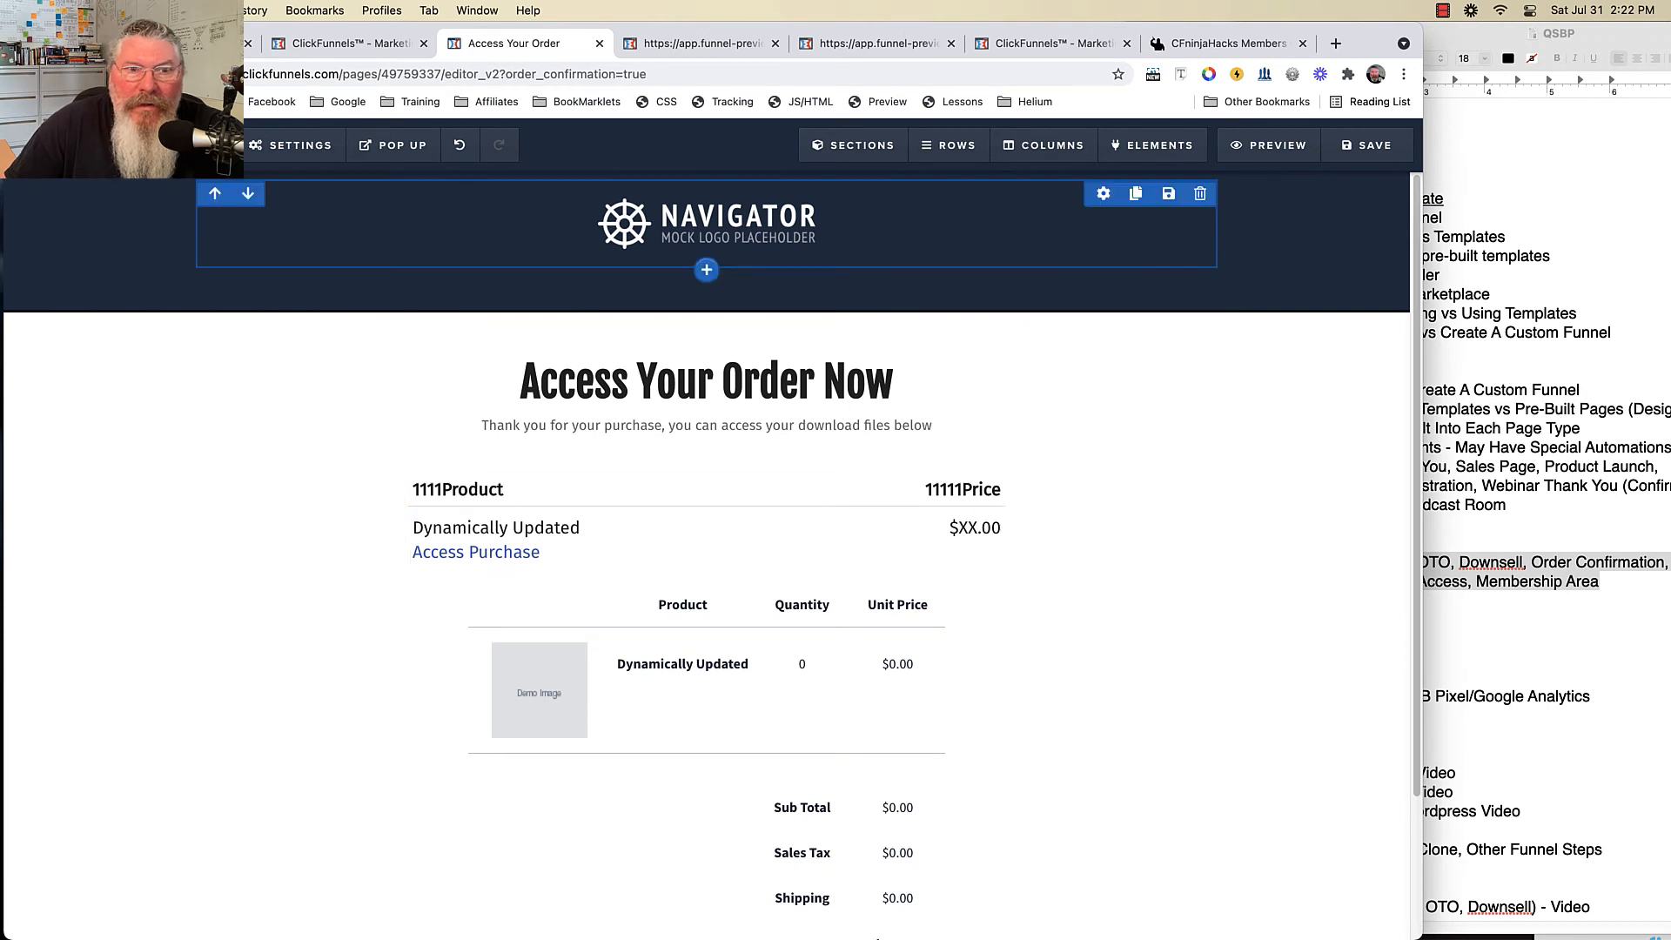
{"action": "left_click", "coordinate": [350, 43]}
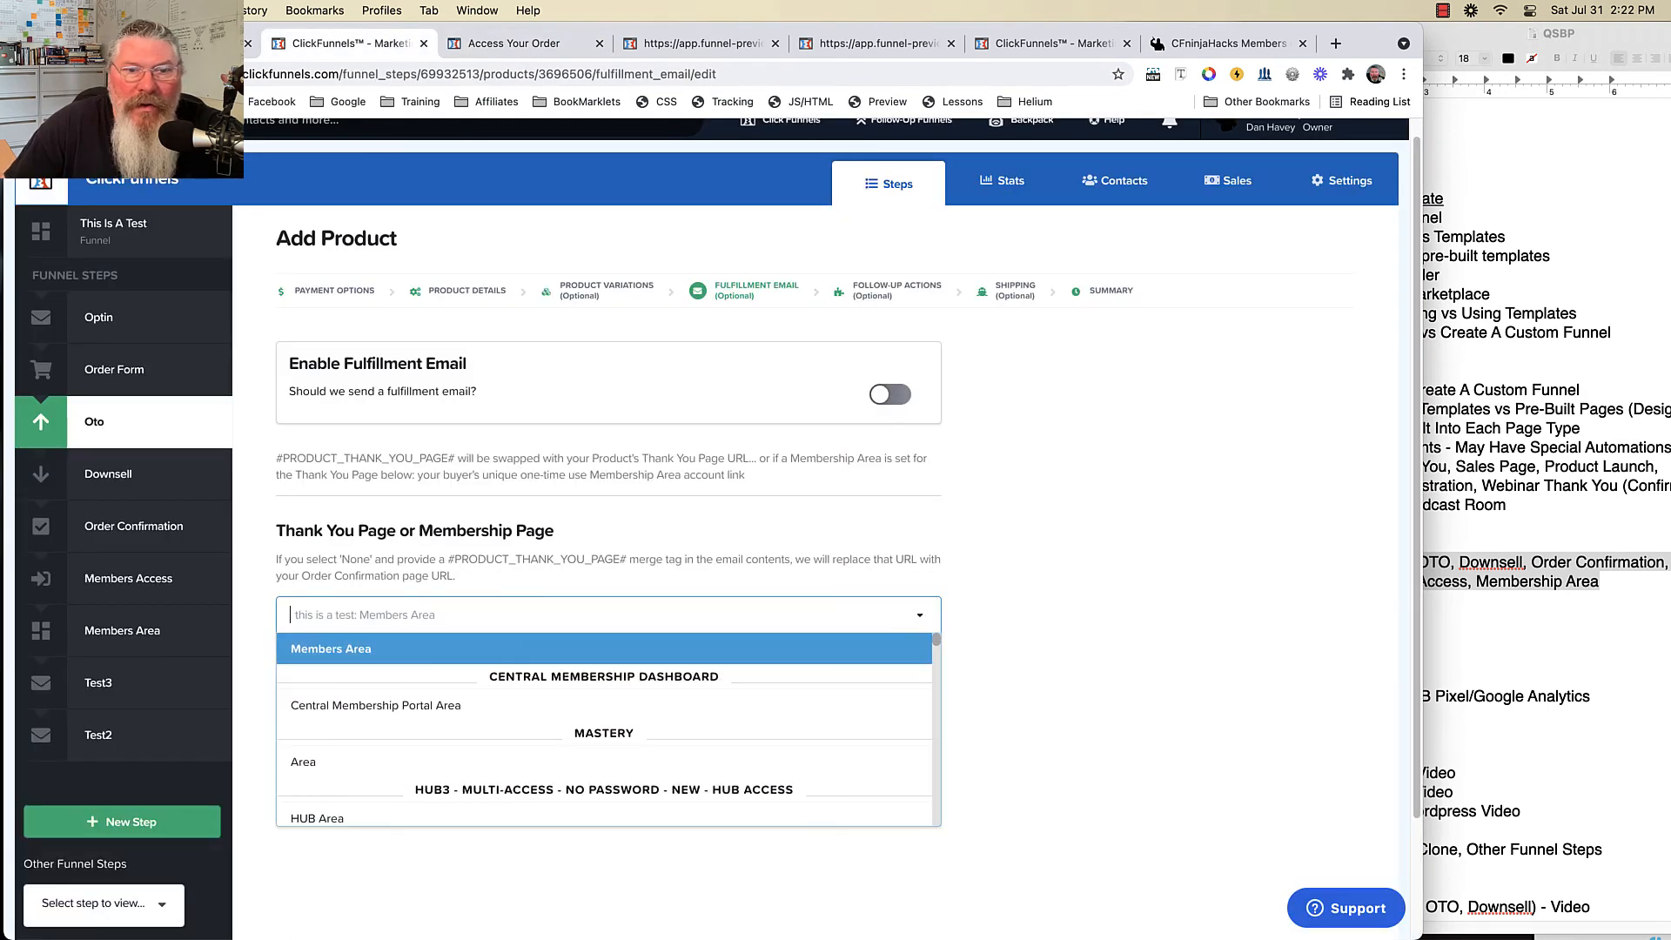
{"action": "left_click", "coordinate": [606, 291]}
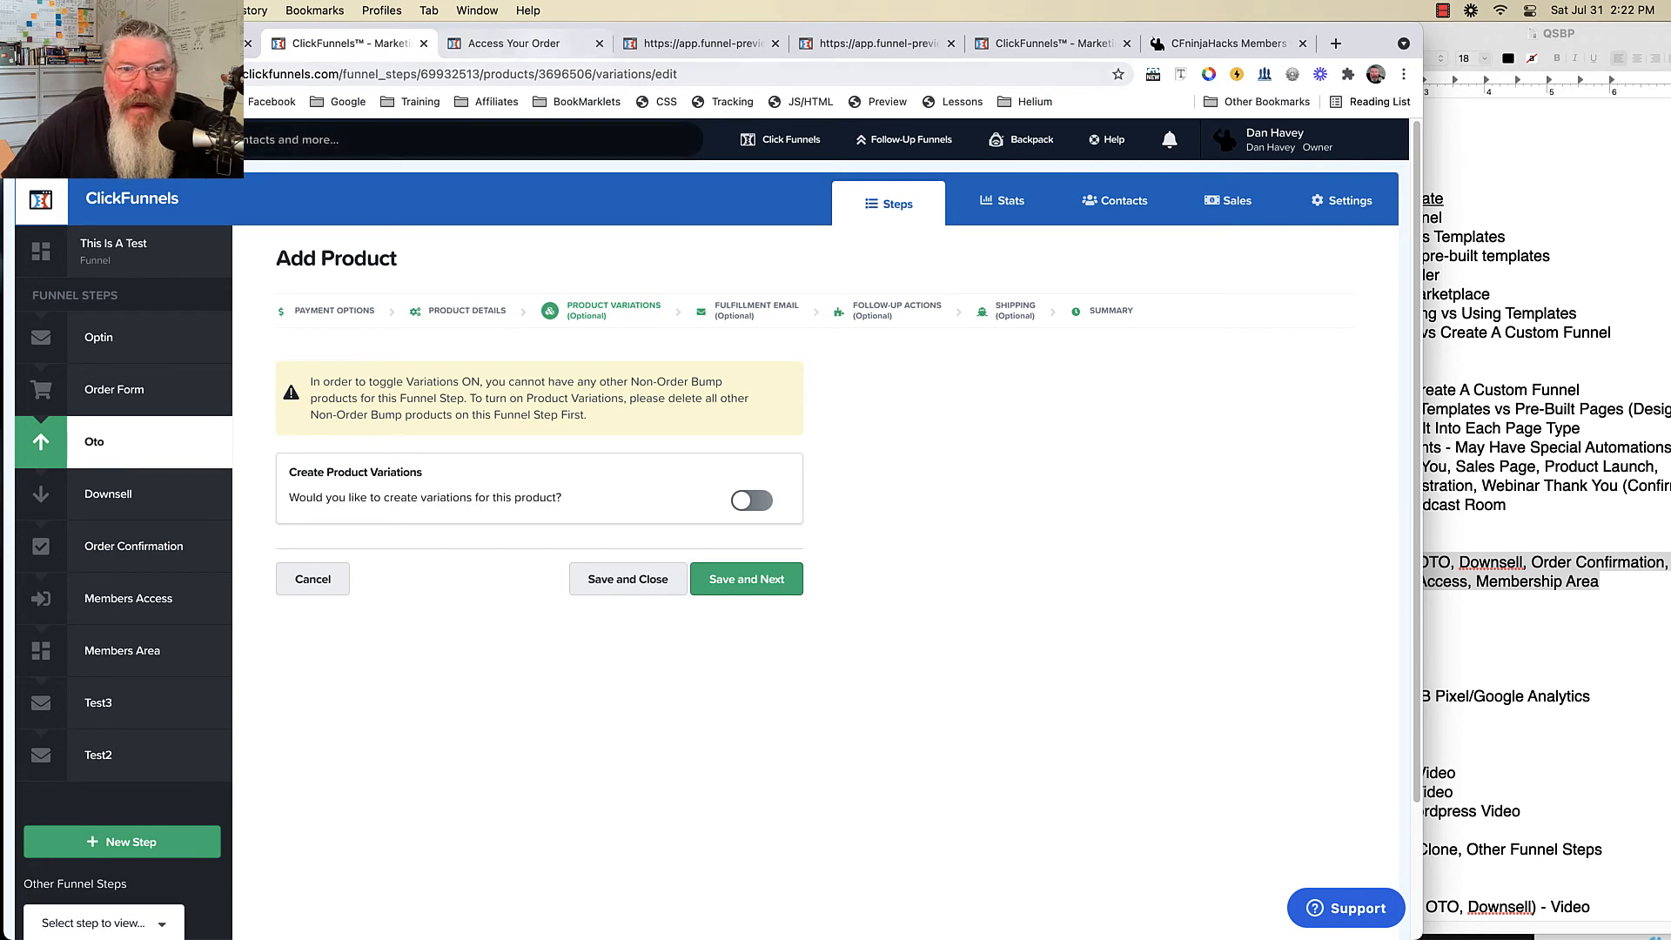
{"action": "key", "text": "ctrl+Tab"}
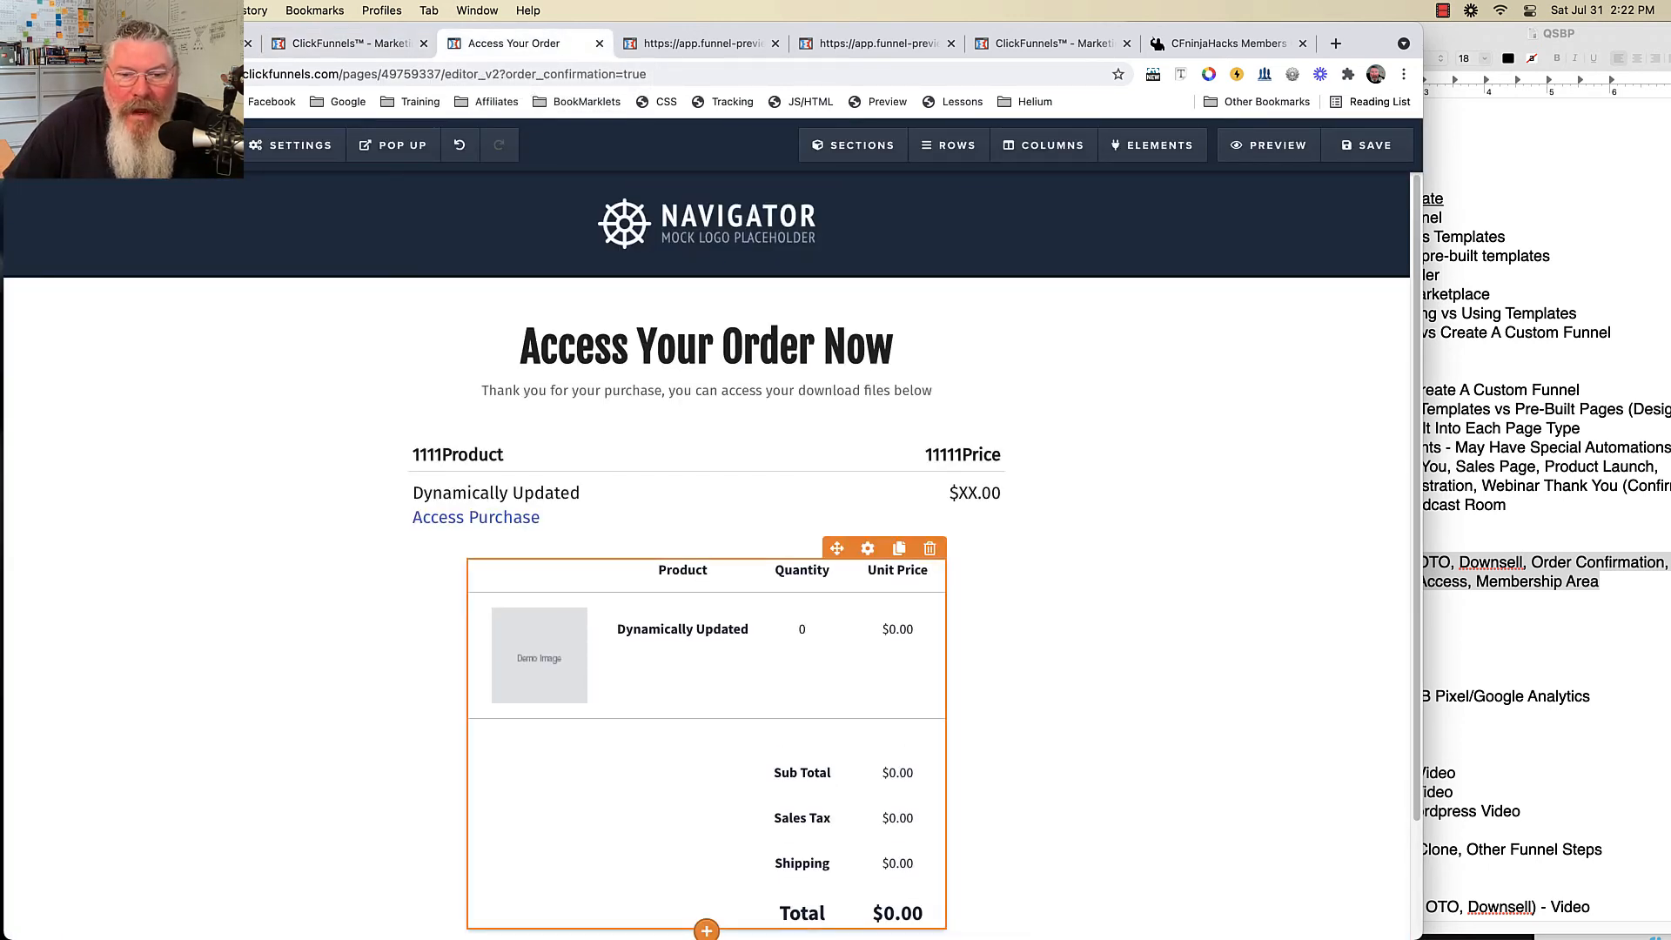
- Review the new order table's theme and advanced options, then leave the page editor
{"action": "left_click", "coordinate": [868, 548]}
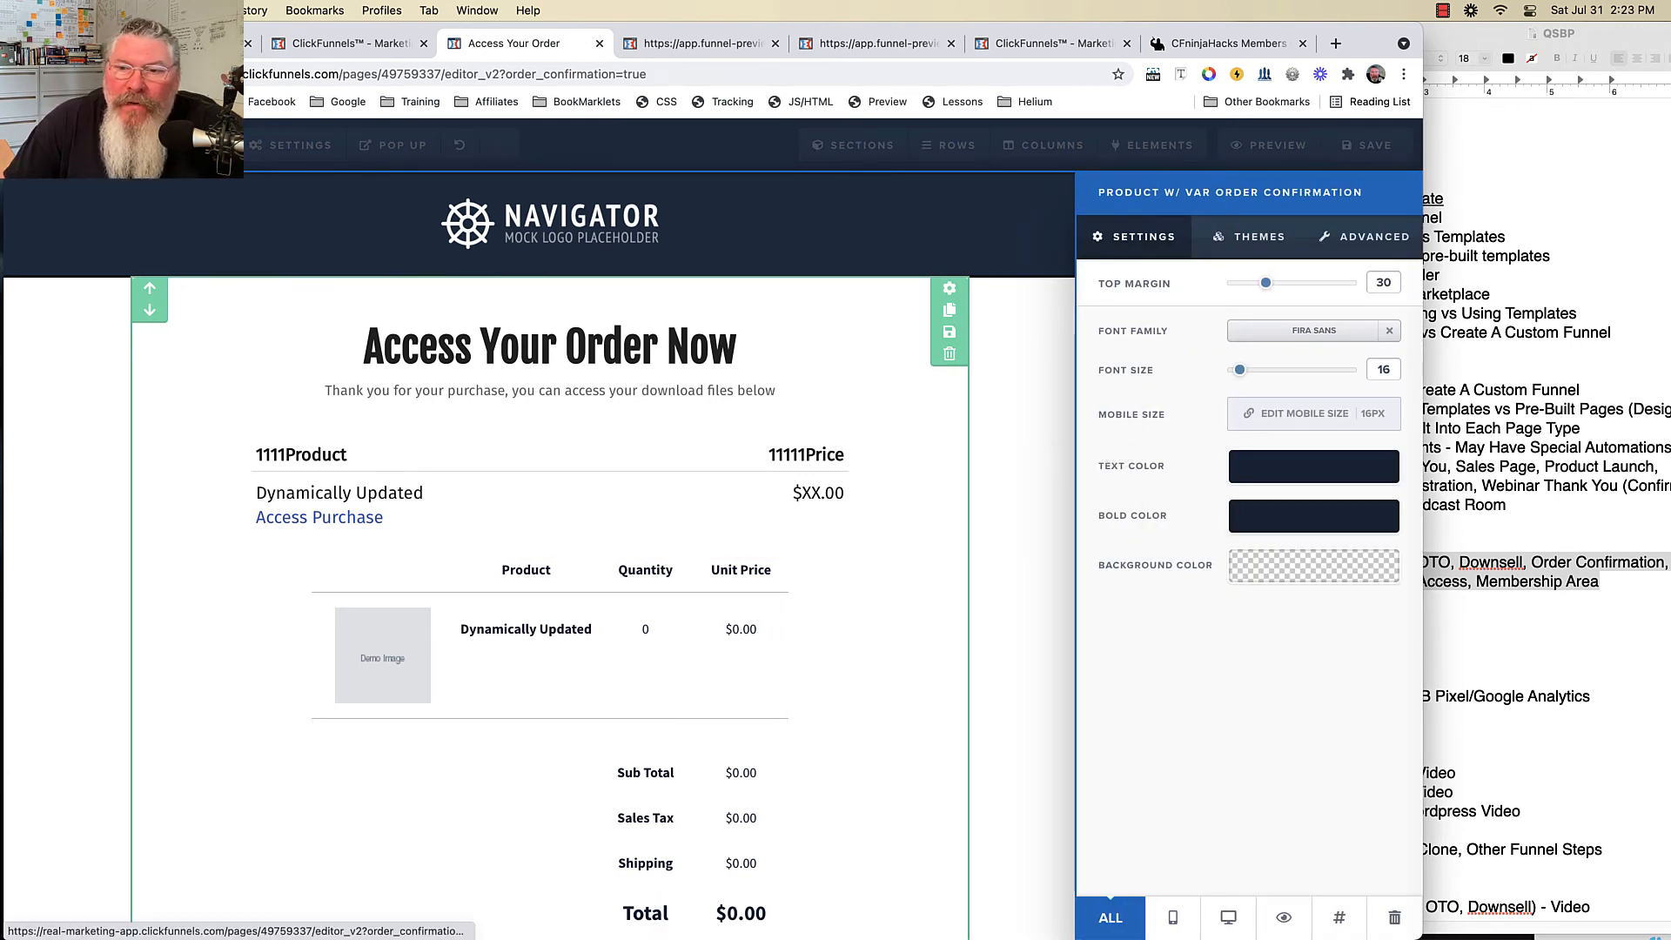
{"action": "left_click", "coordinate": [1258, 236]}
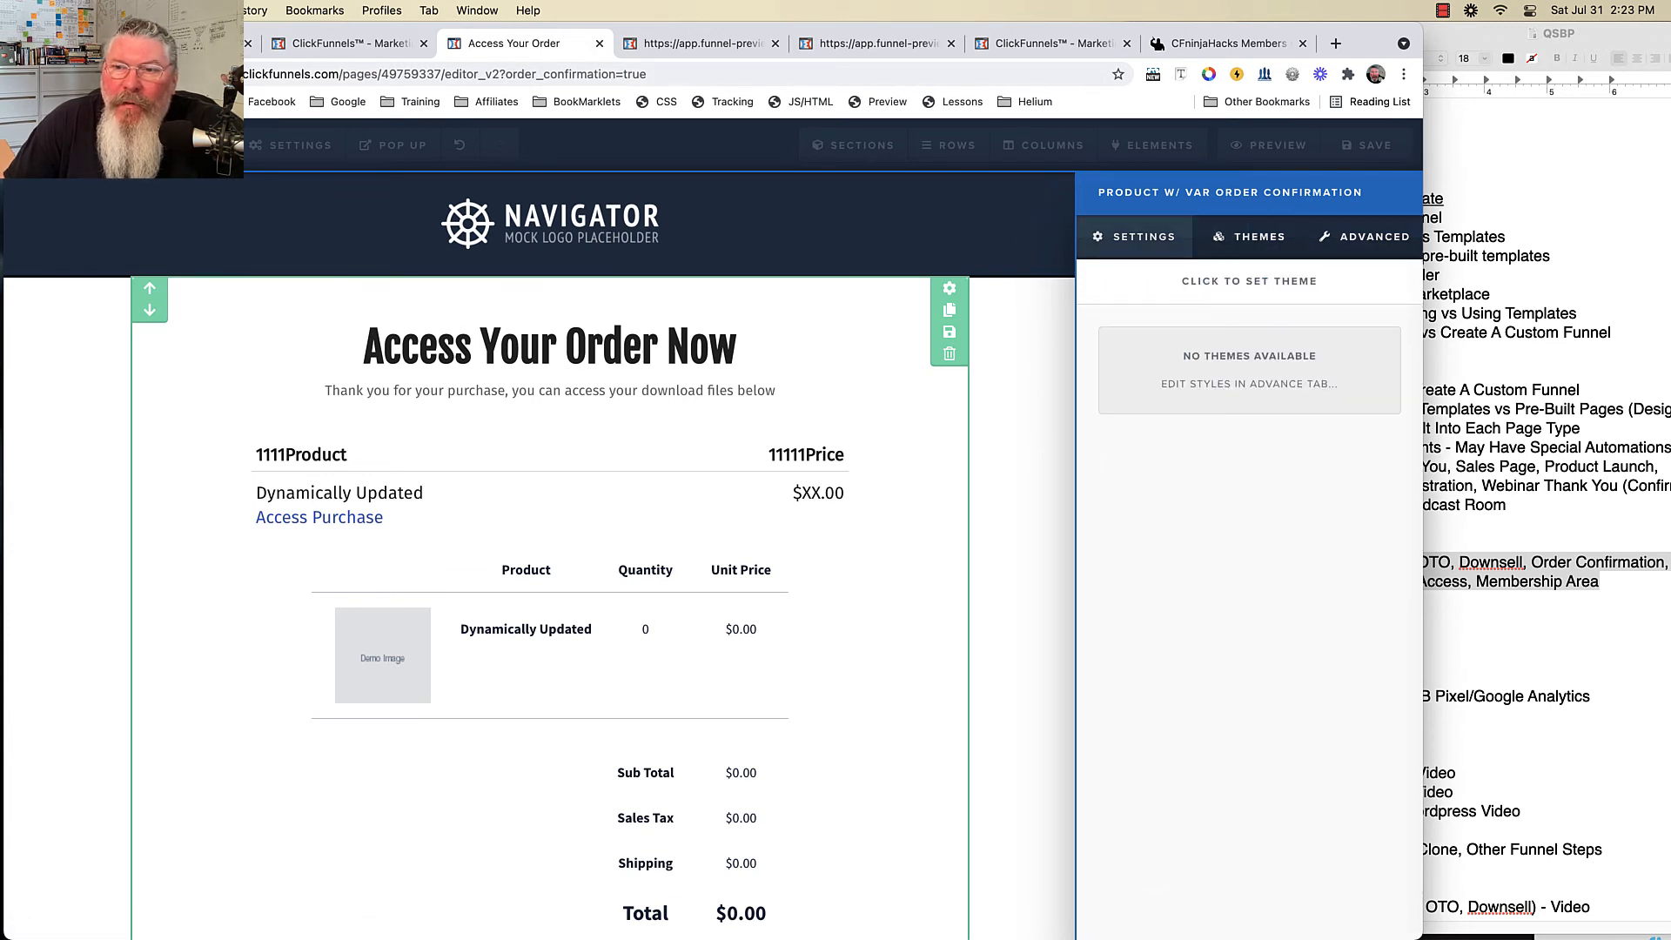
{"action": "left_click", "coordinate": [1364, 237]}
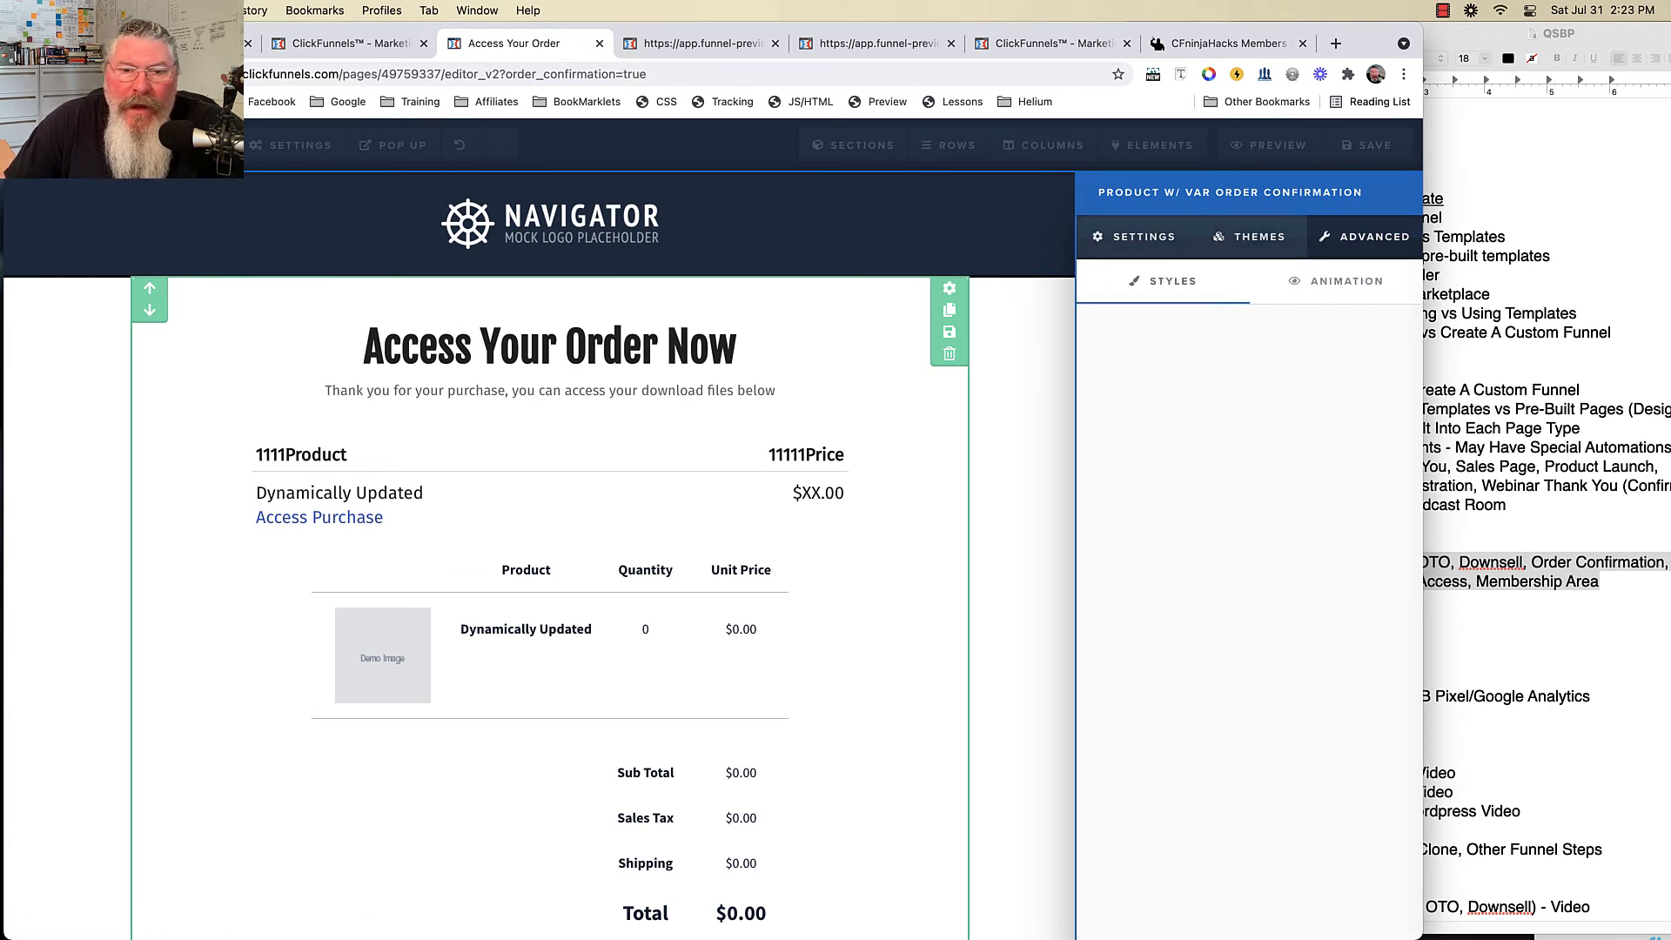
{"action": "left_click", "coordinate": [818, 492]}
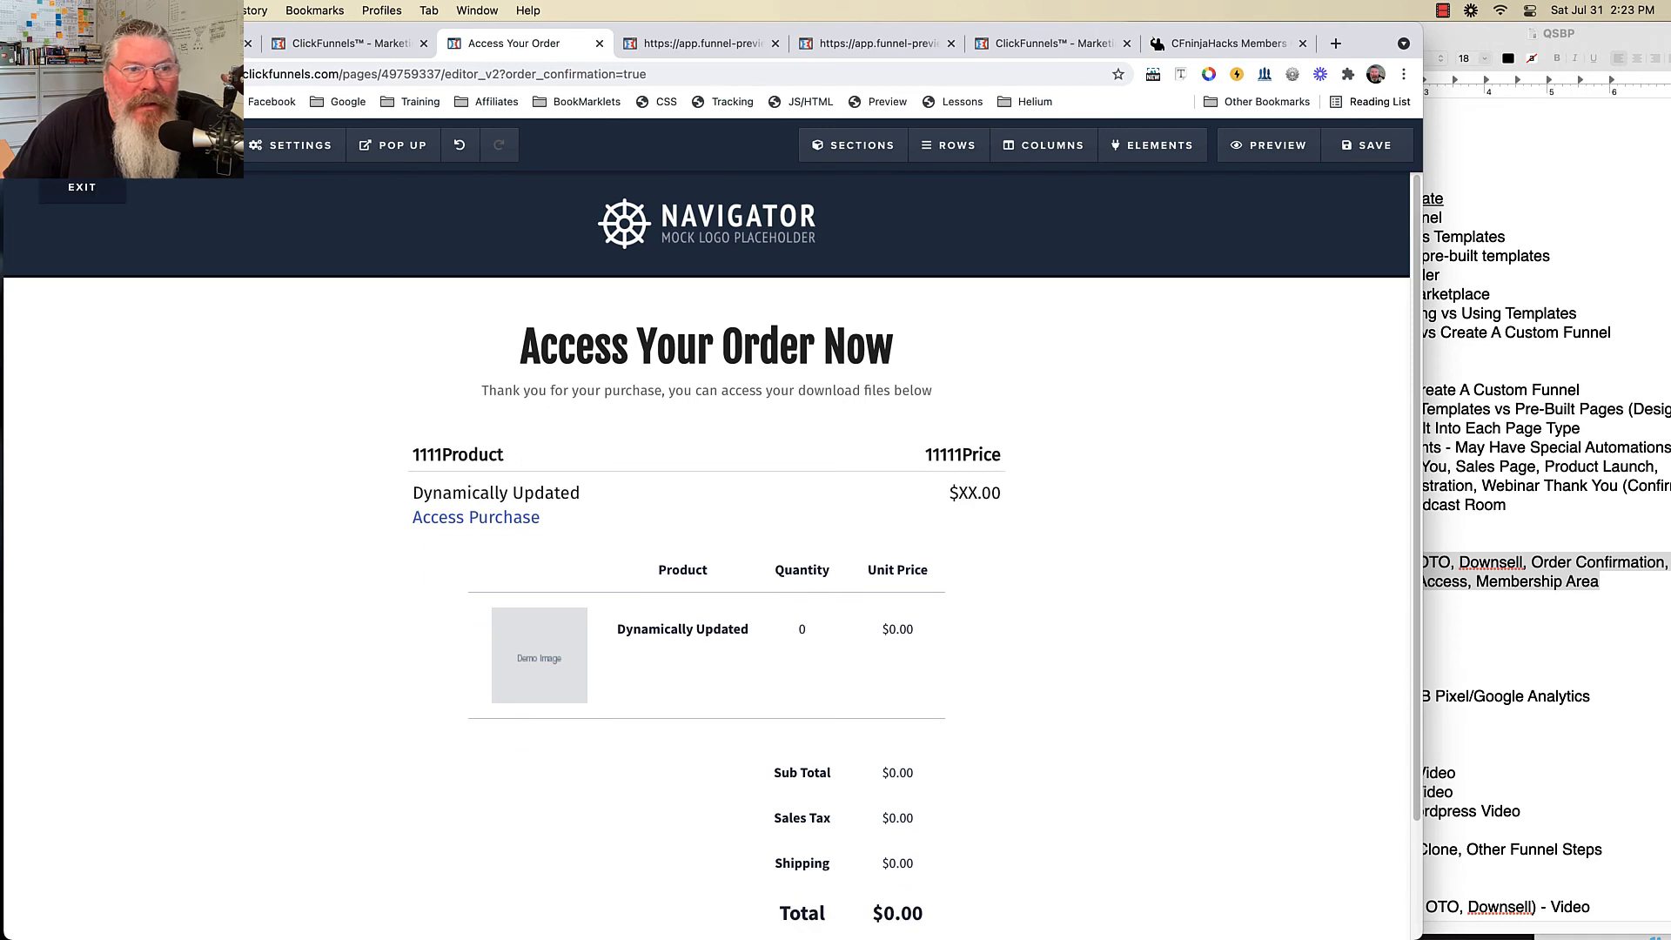
{"action": "key", "text": "super+w"}
{"action": "key", "text": "Return"}
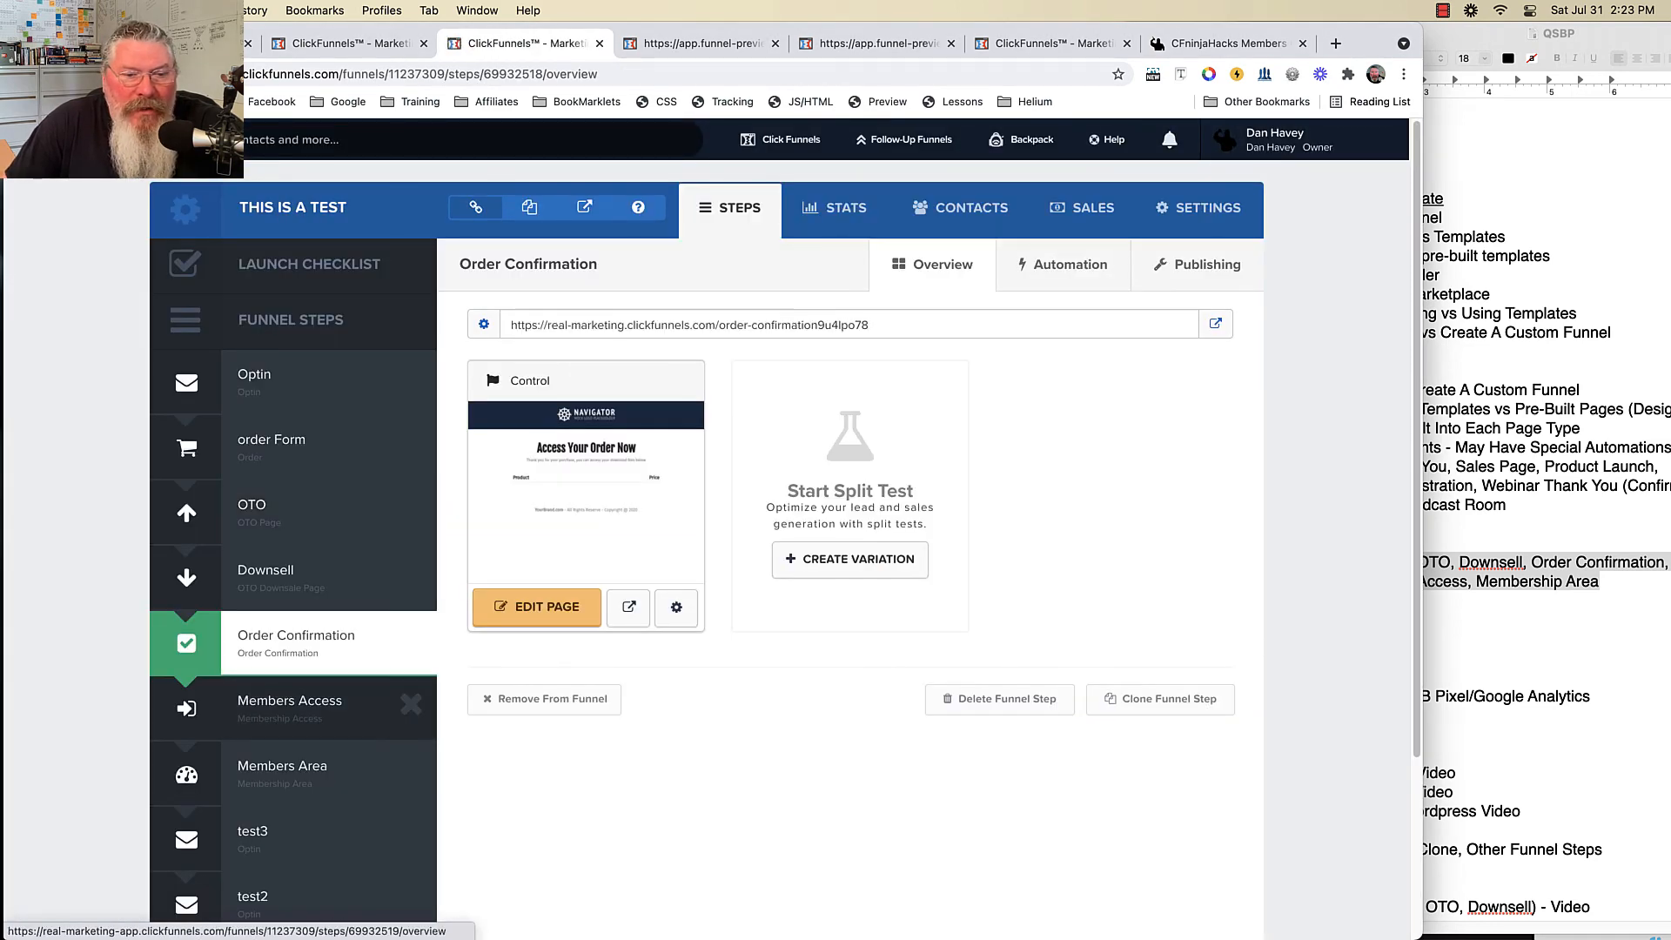
- On the Members Access page, prefix the register headline with 1111 and Email label with 111111
{"action": "left_click", "coordinate": [289, 704]}
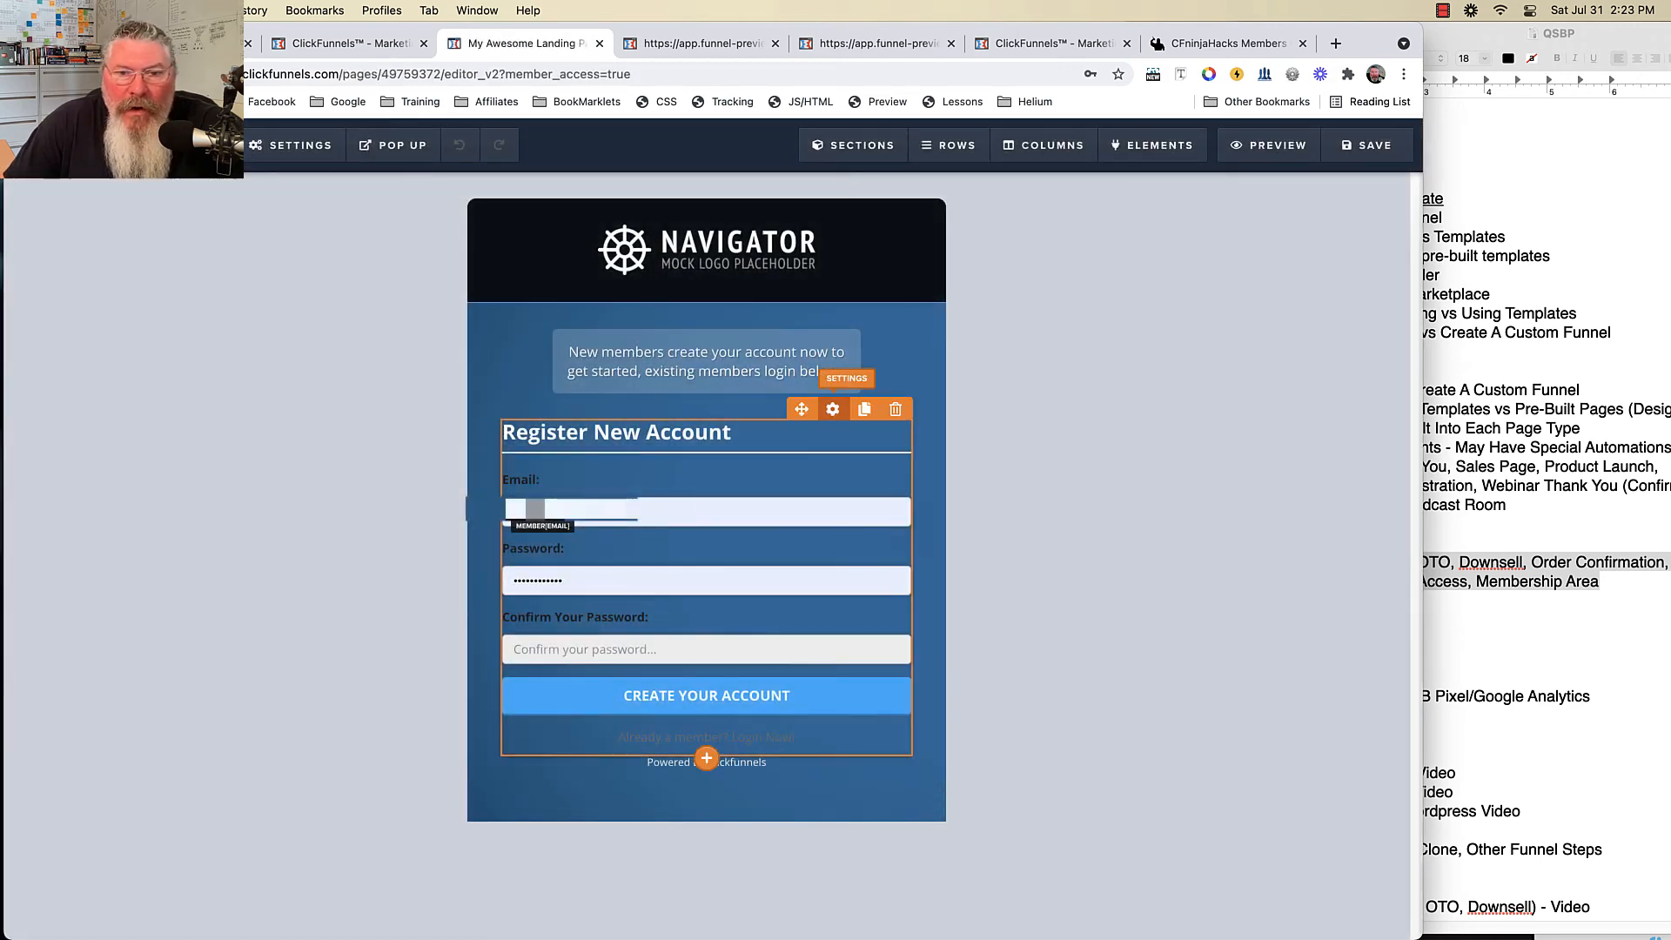
{"action": "left_click", "coordinate": [833, 410]}
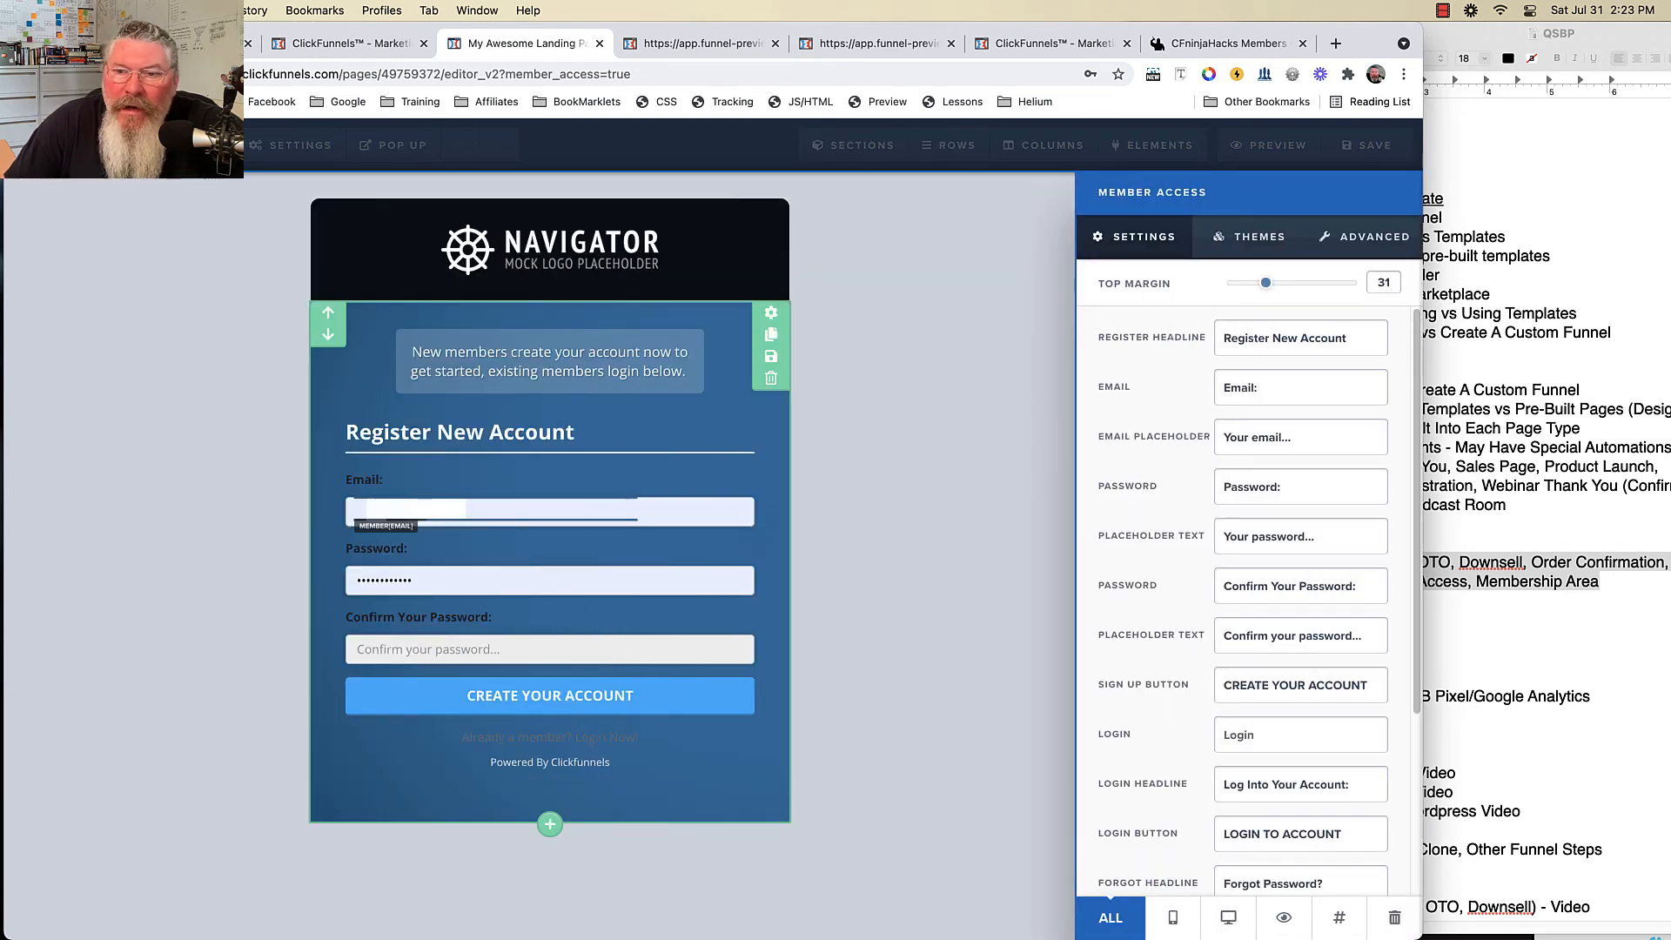
{"action": "left_click", "coordinate": [1226, 338]}
{"action": "type", "text": "1111"}
{"action": "left_click", "coordinate": [1224, 387]}
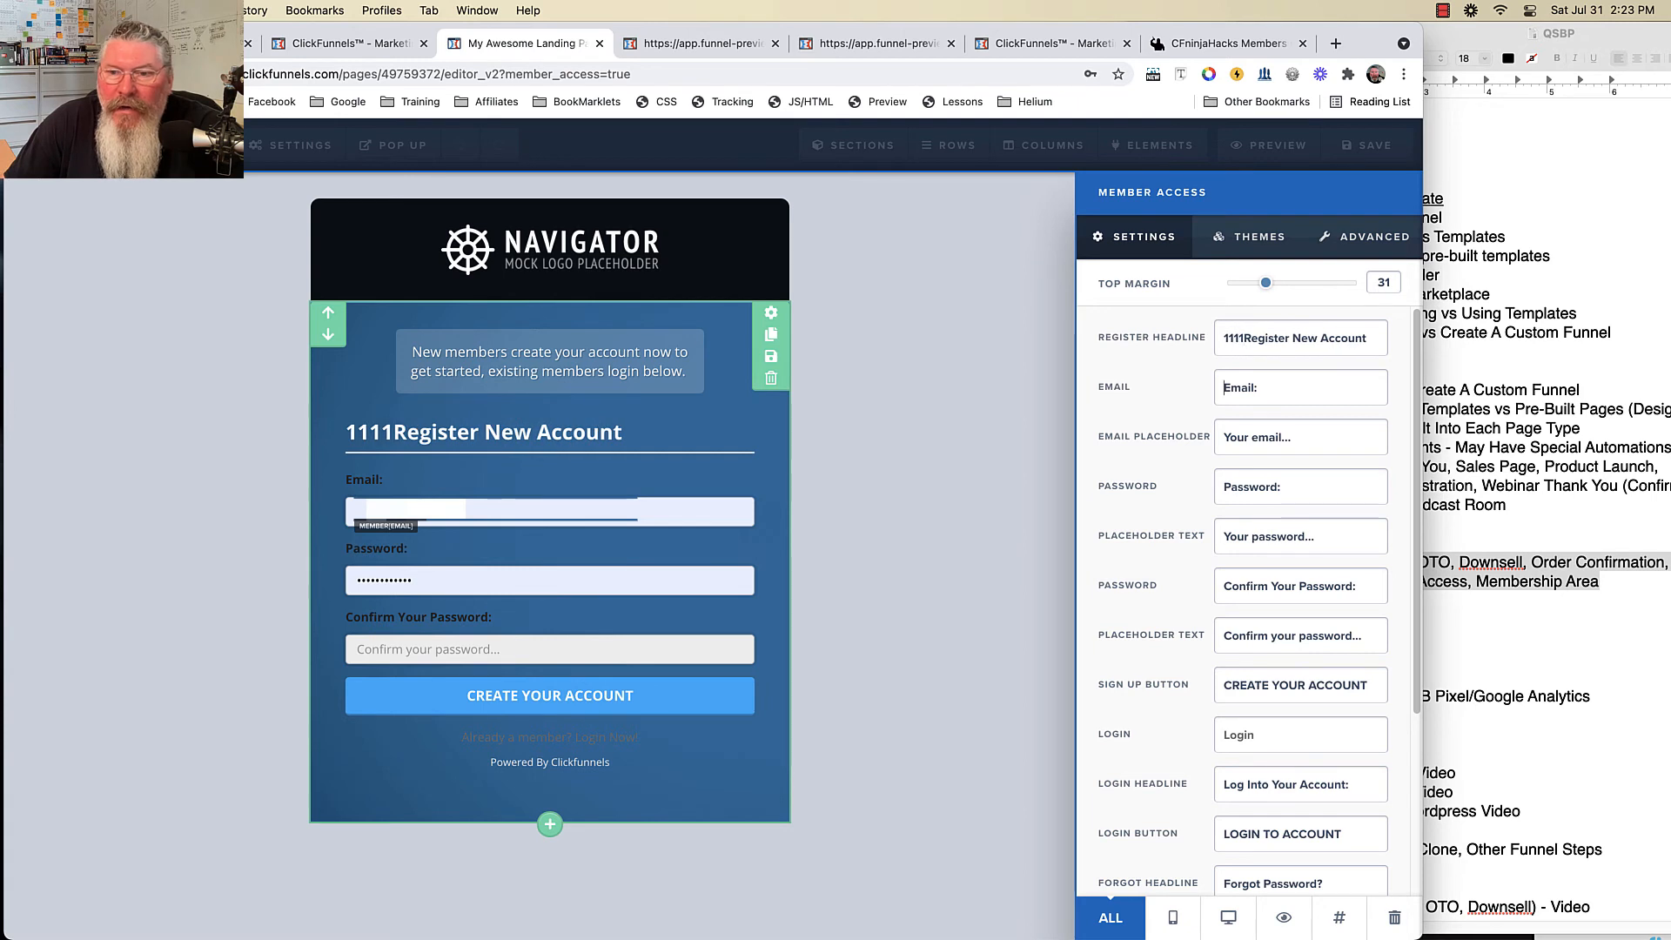
{"action": "type", "text": "111111"}
{"action": "scroll", "coordinate": [1244, 601], "scroll_direction": "down", "scroll_amount": 3}
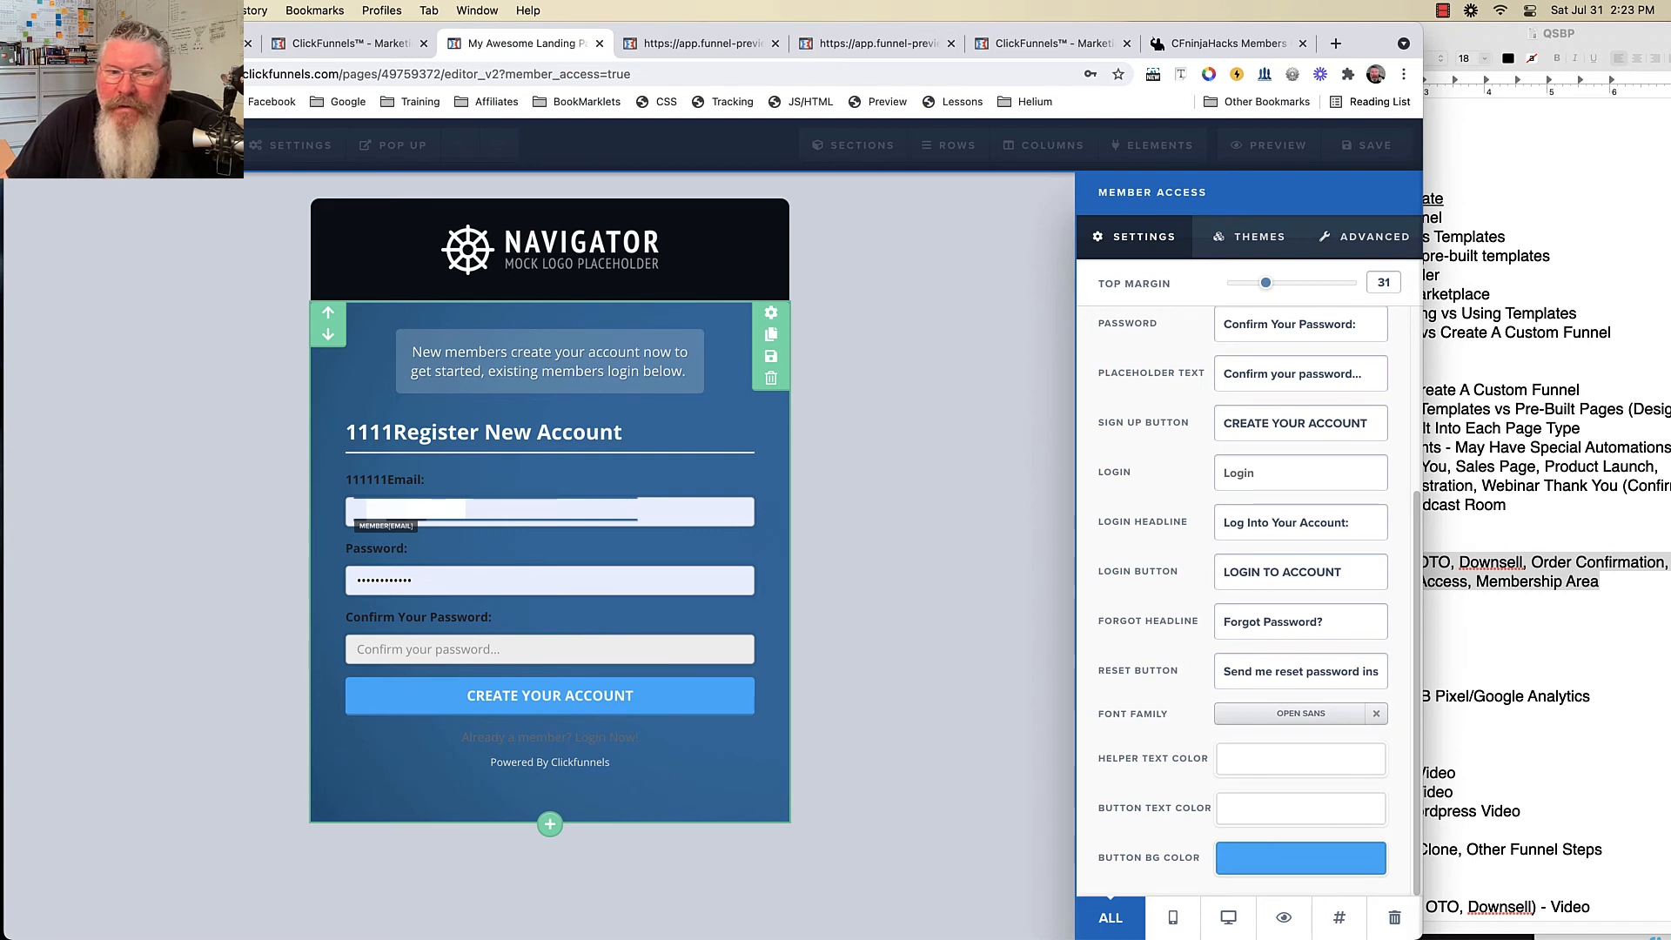
- Give the register form the Big Border style on a Grey background and exit the editor
{"action": "left_click", "coordinate": [1253, 237]}
{"action": "left_click", "coordinate": [1365, 237]}
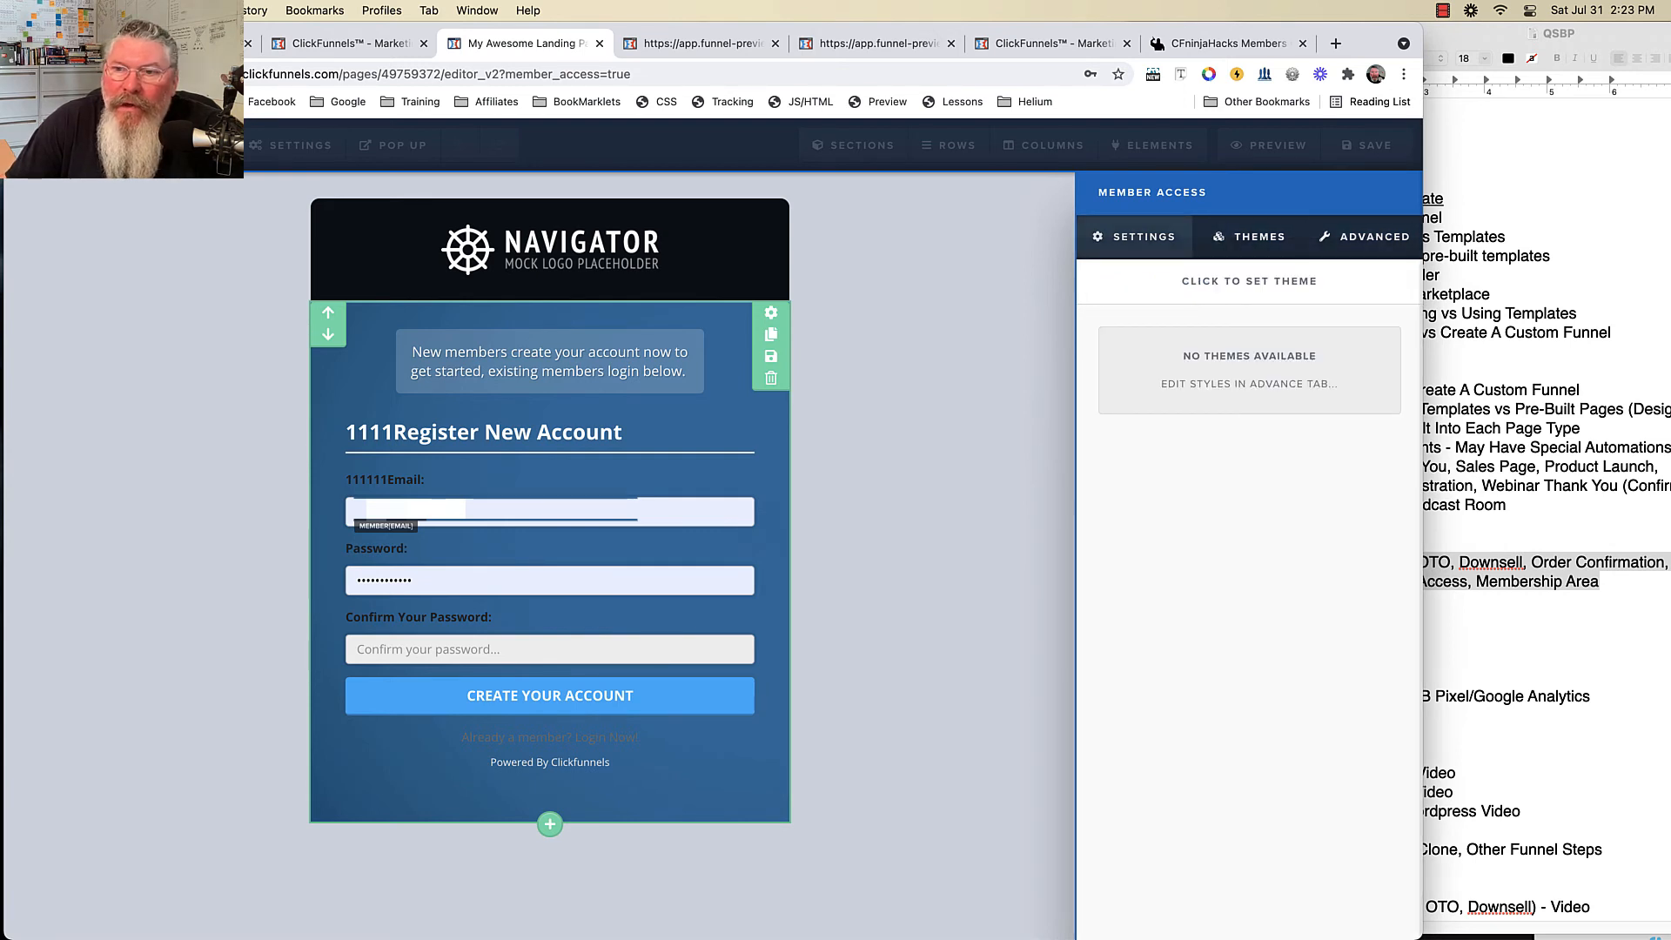
{"action": "left_click", "coordinate": [1305, 335]}
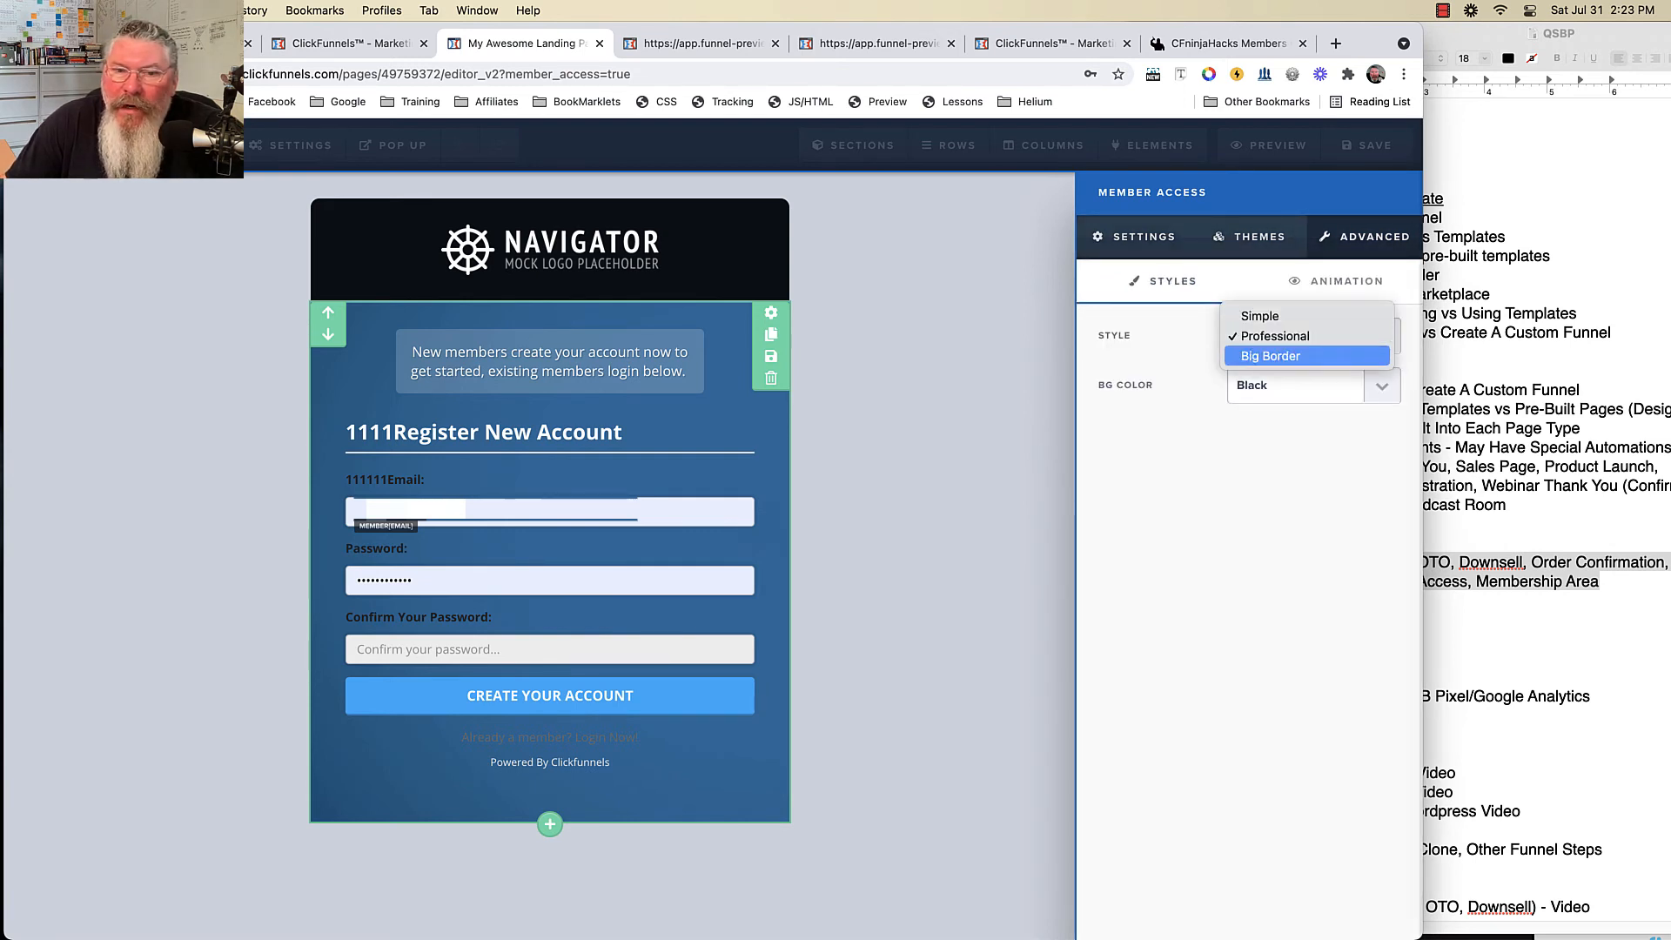
{"action": "left_click", "coordinate": [1279, 355]}
{"action": "left_click", "coordinate": [1306, 384]}
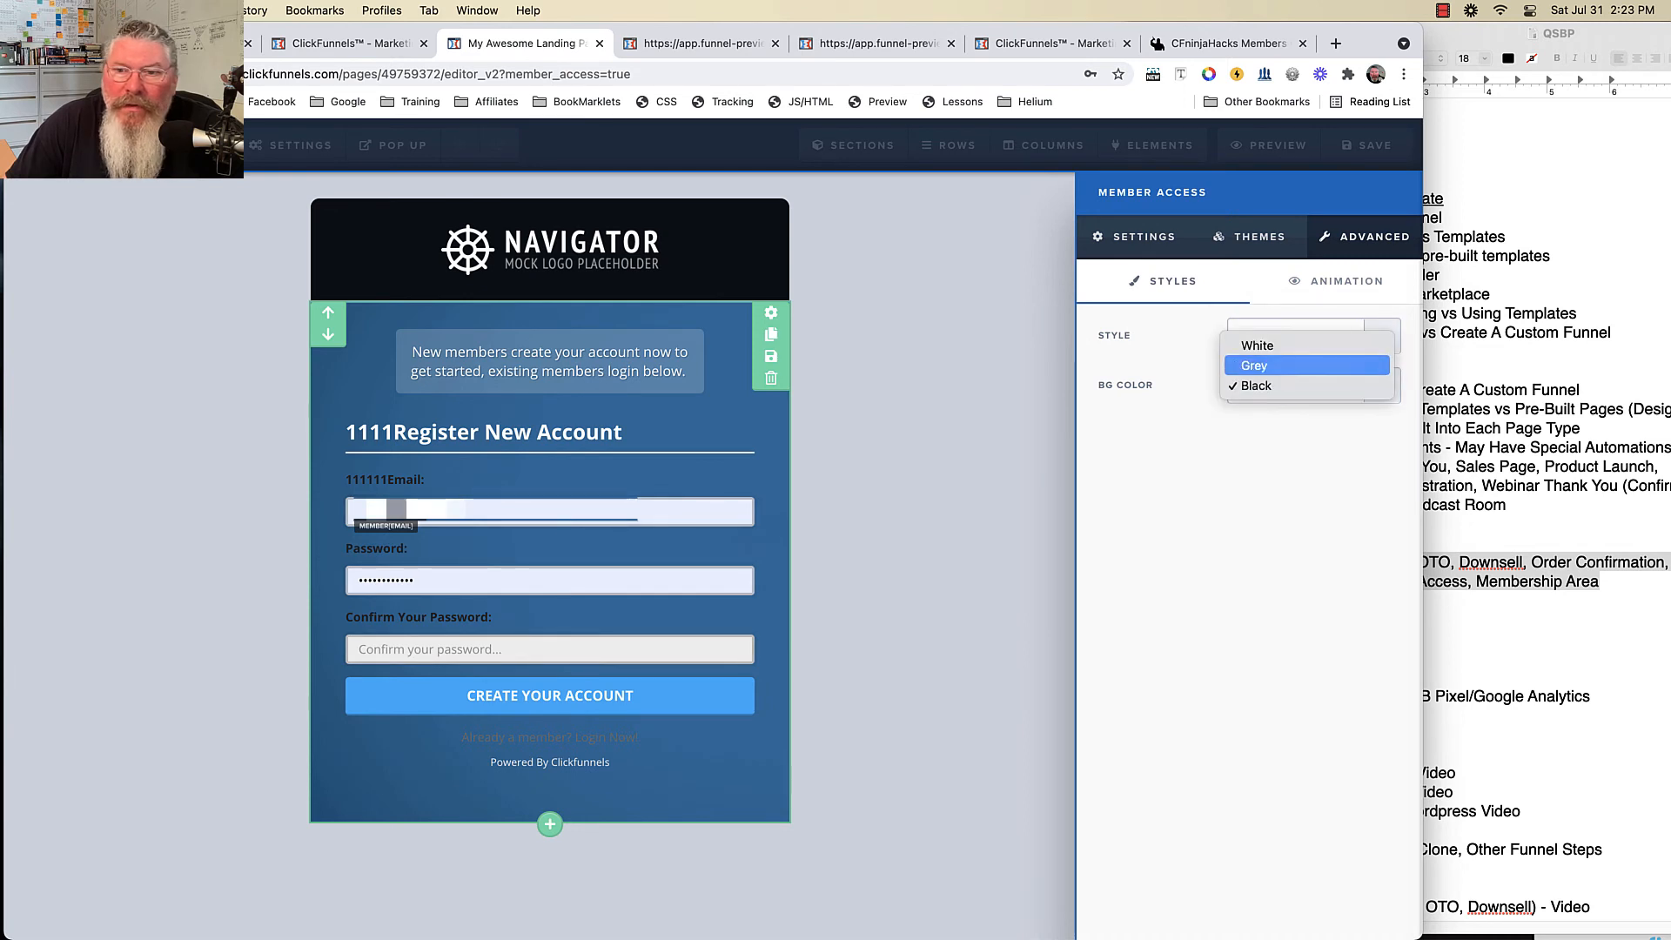
{"action": "left_click", "coordinate": [1257, 364]}
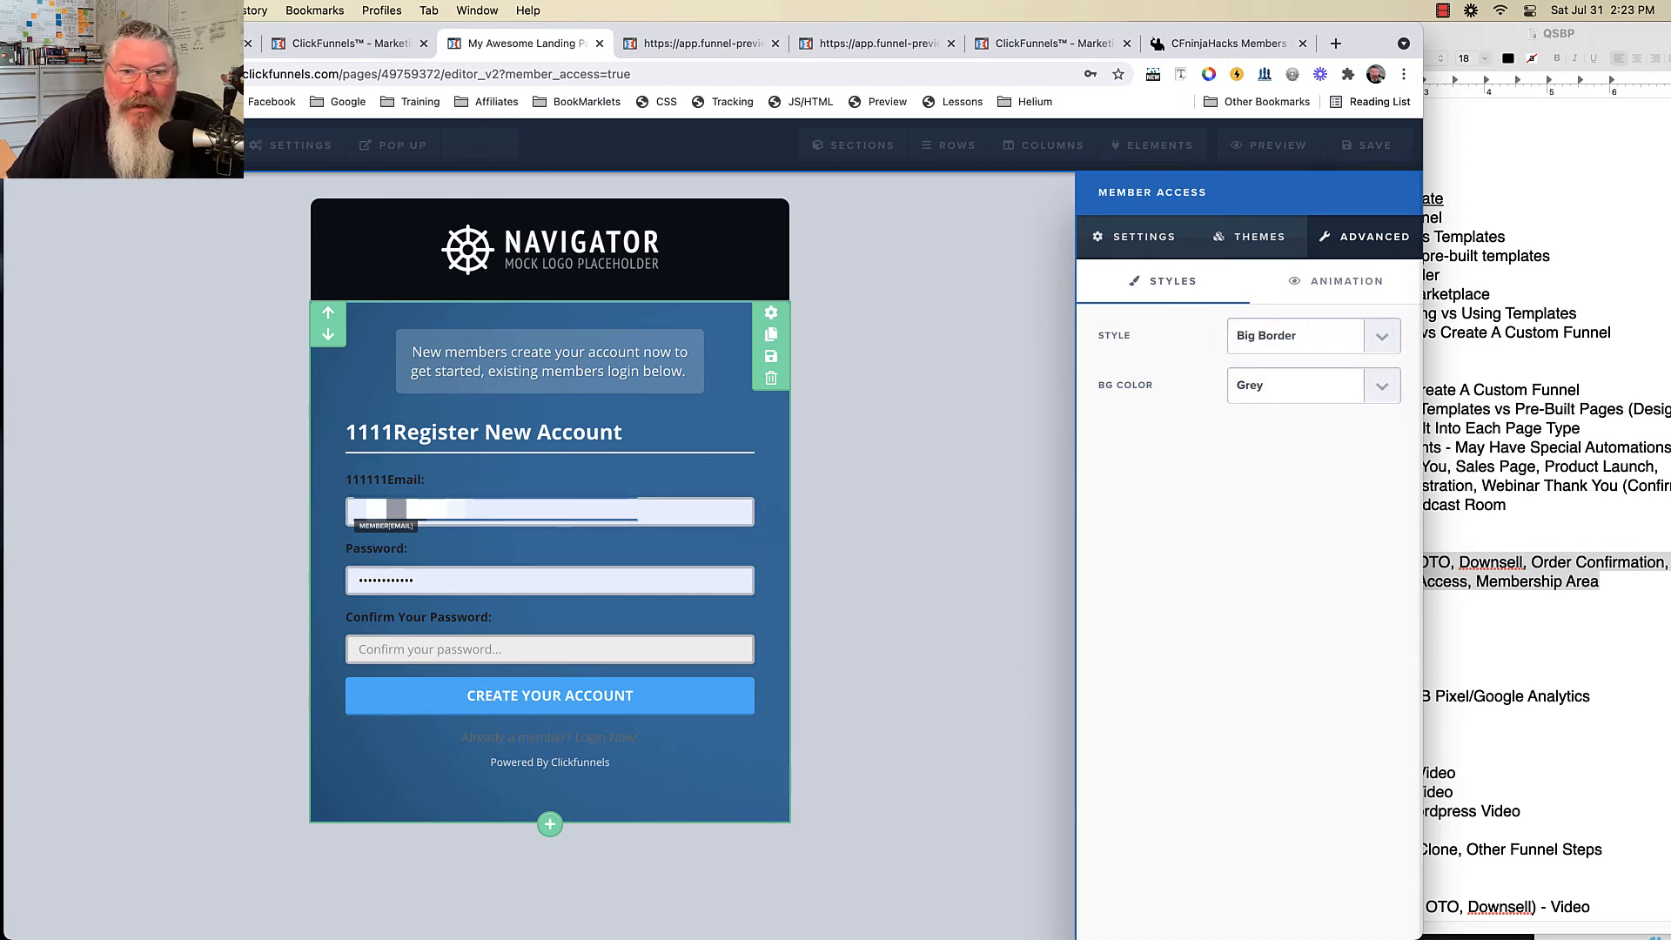
{"action": "left_click", "coordinate": [857, 522]}
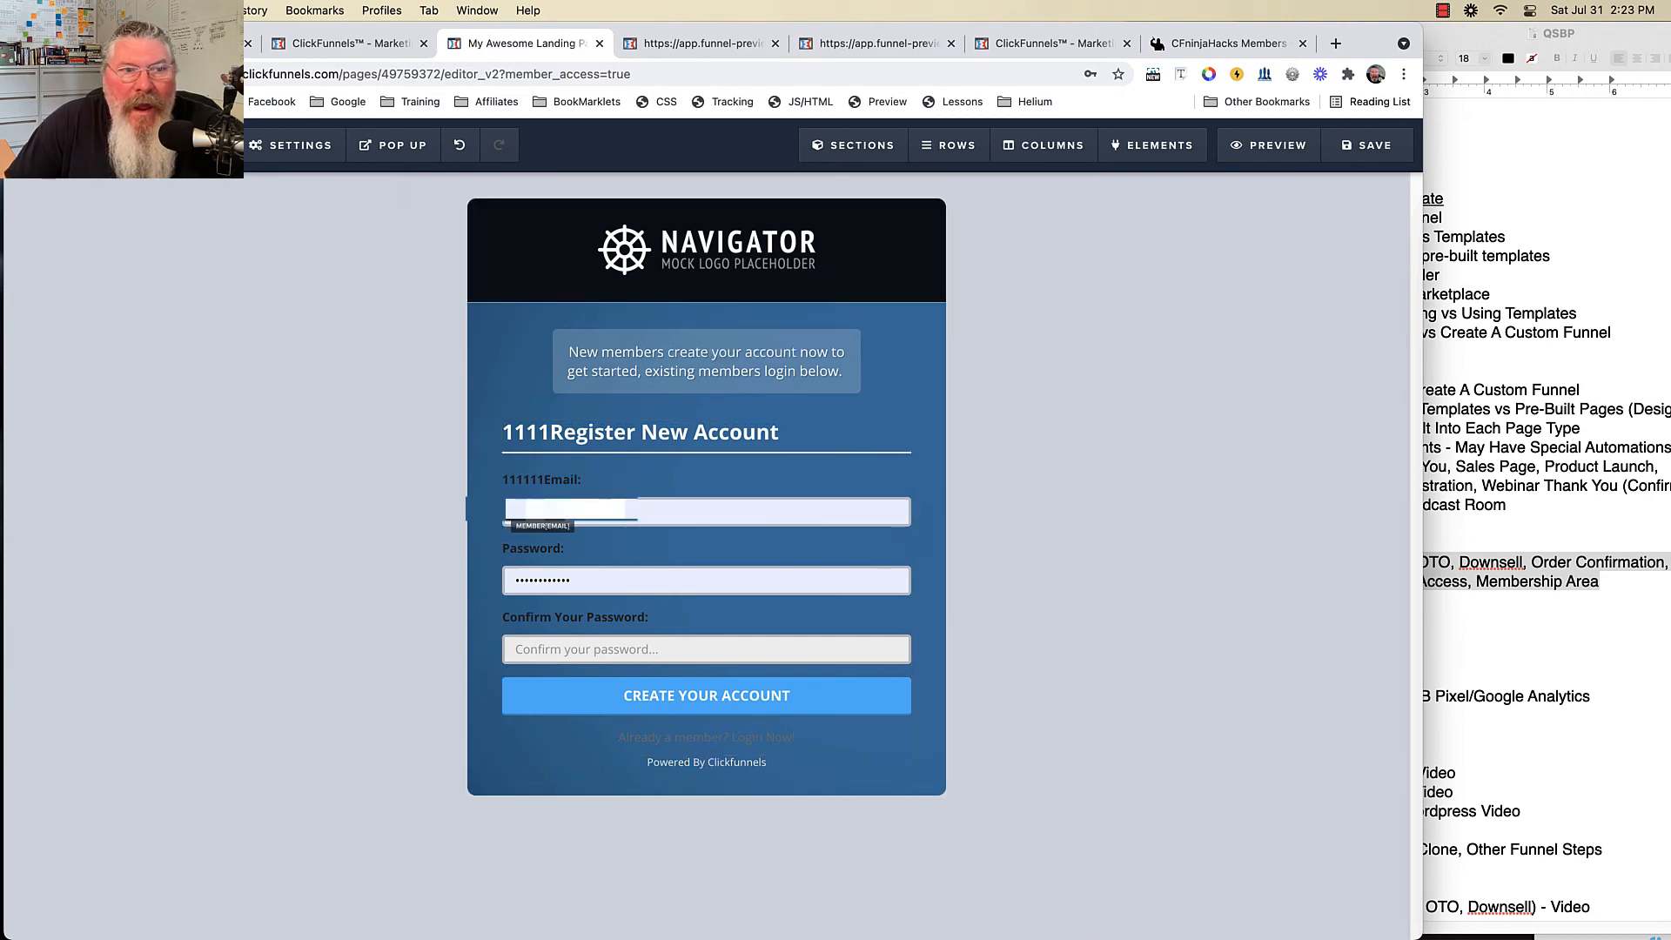
{"action": "left_click", "coordinate": [82, 186]}
{"action": "key", "text": "Return"}
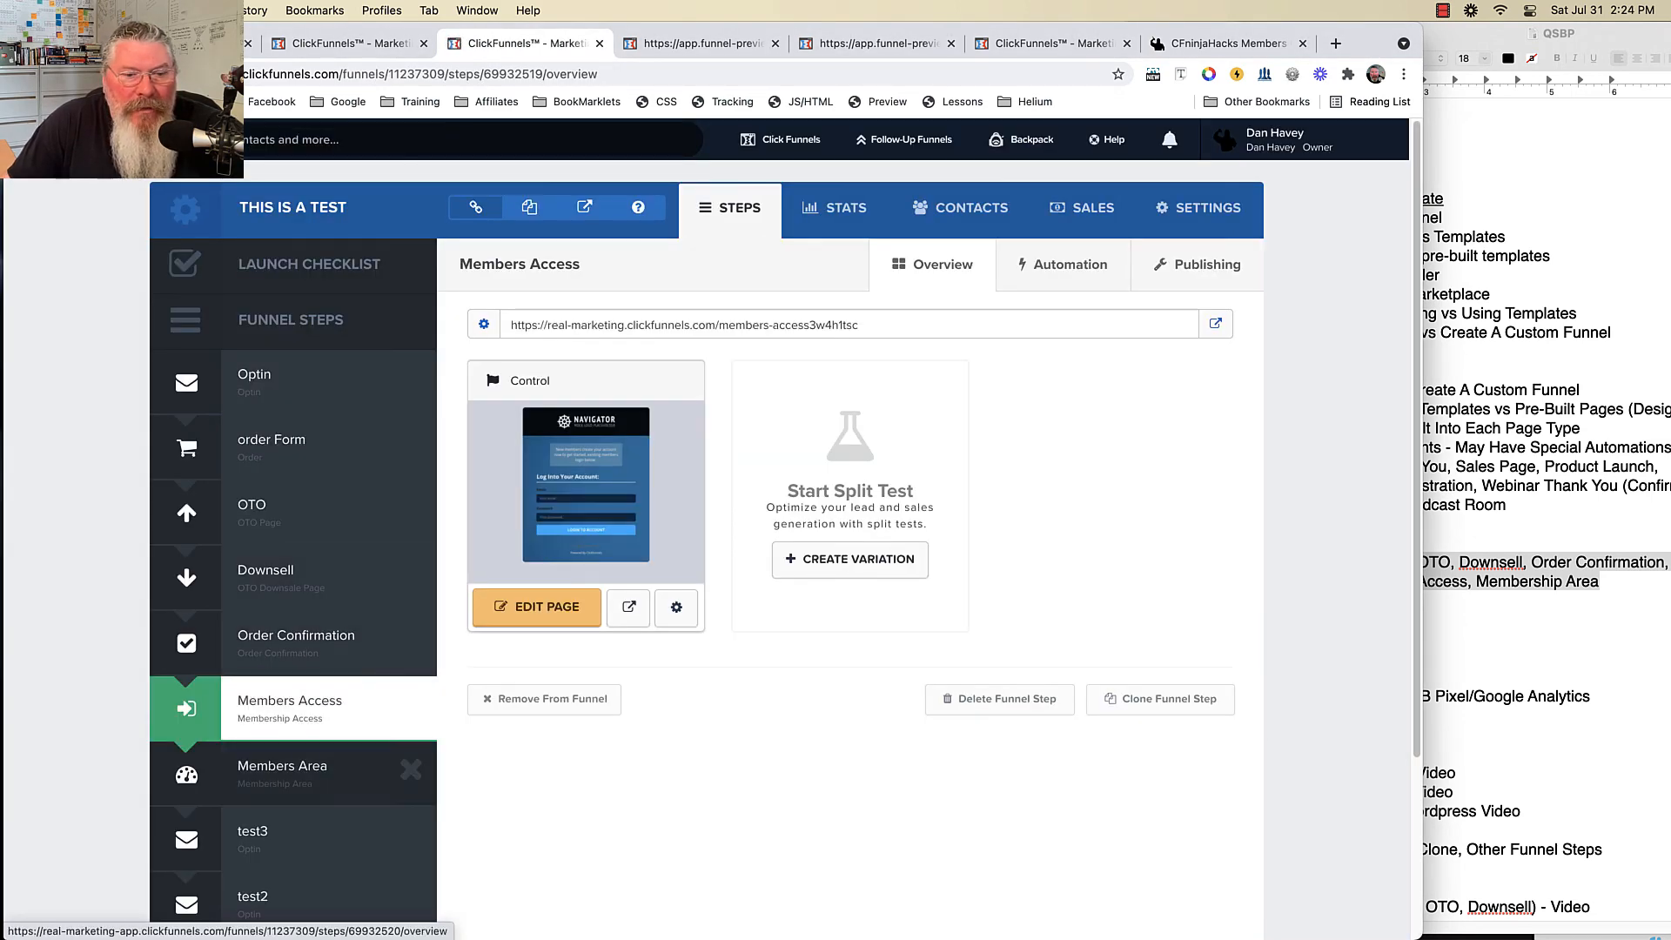
- Show the Members Area step and the first section's access restrictions
{"action": "left_click", "coordinate": [282, 771]}
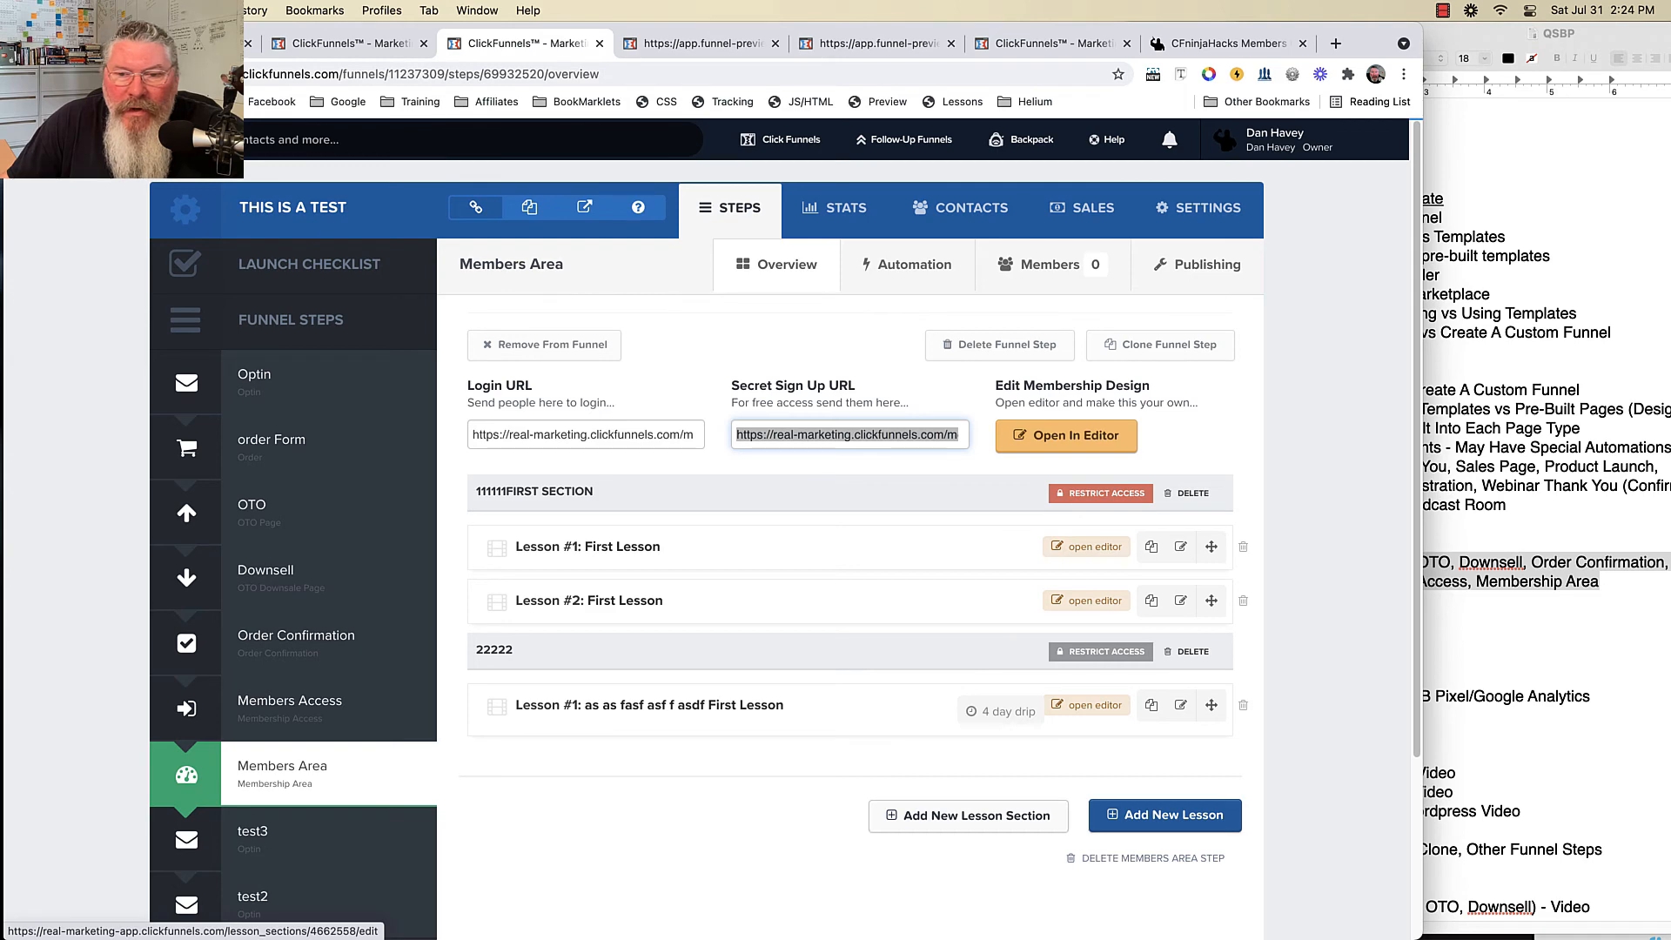
{"action": "left_click", "coordinate": [1098, 494]}
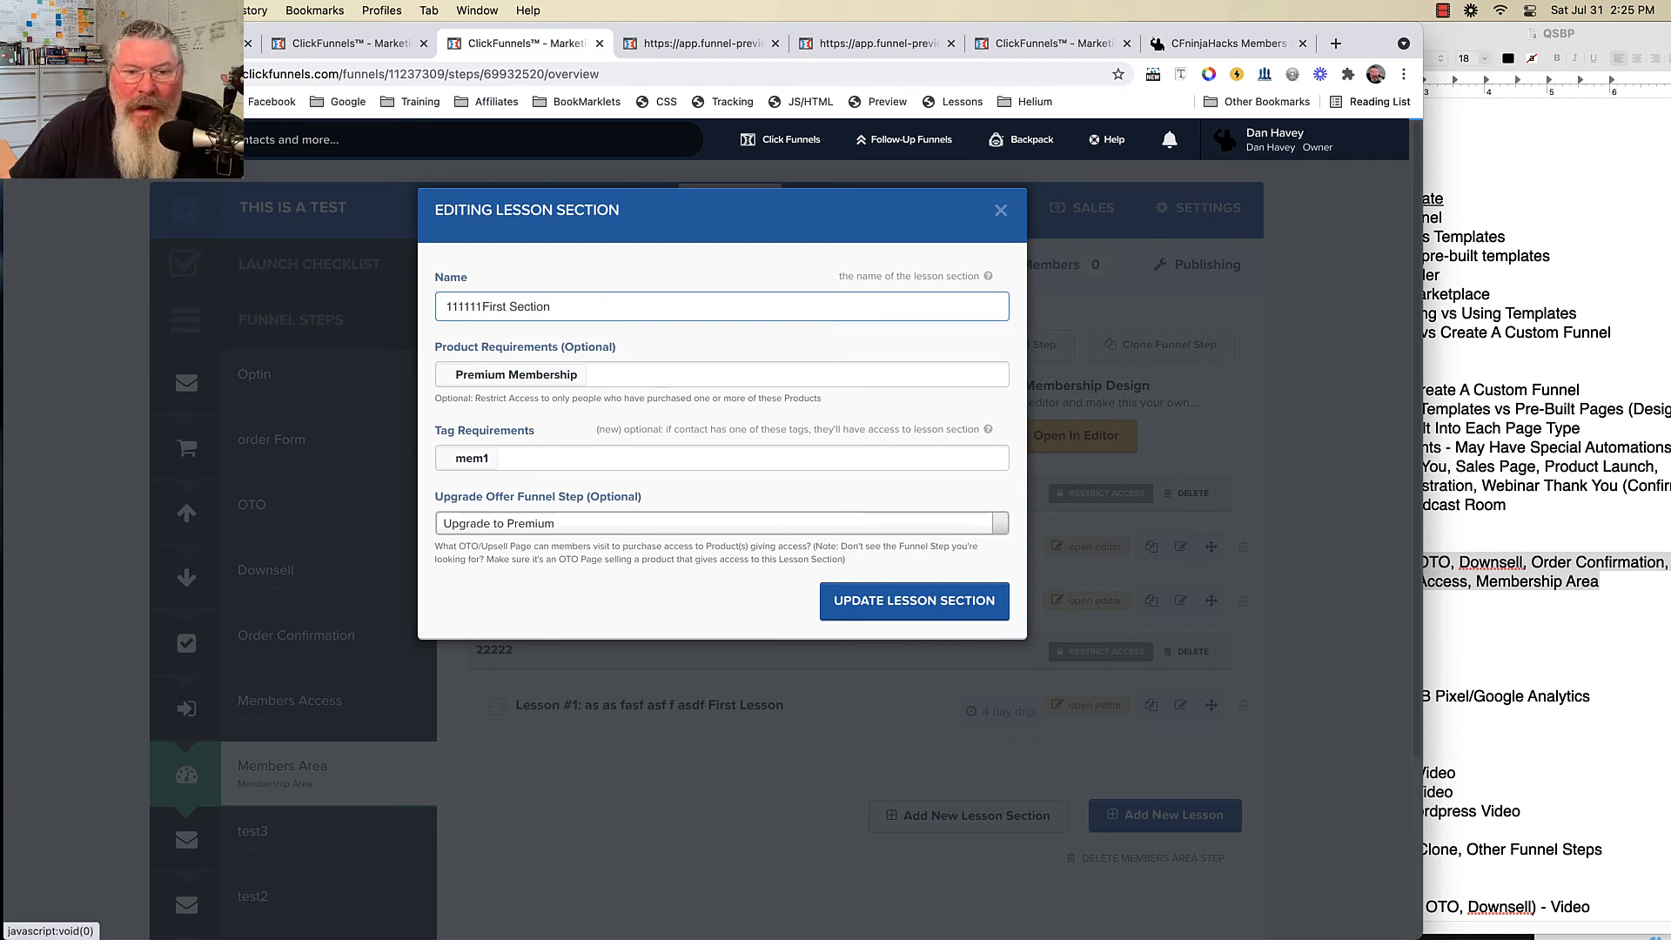
- Save the 111111First Section's access settings with Update Lesson Section
{"action": "left_click", "coordinate": [905, 609]}
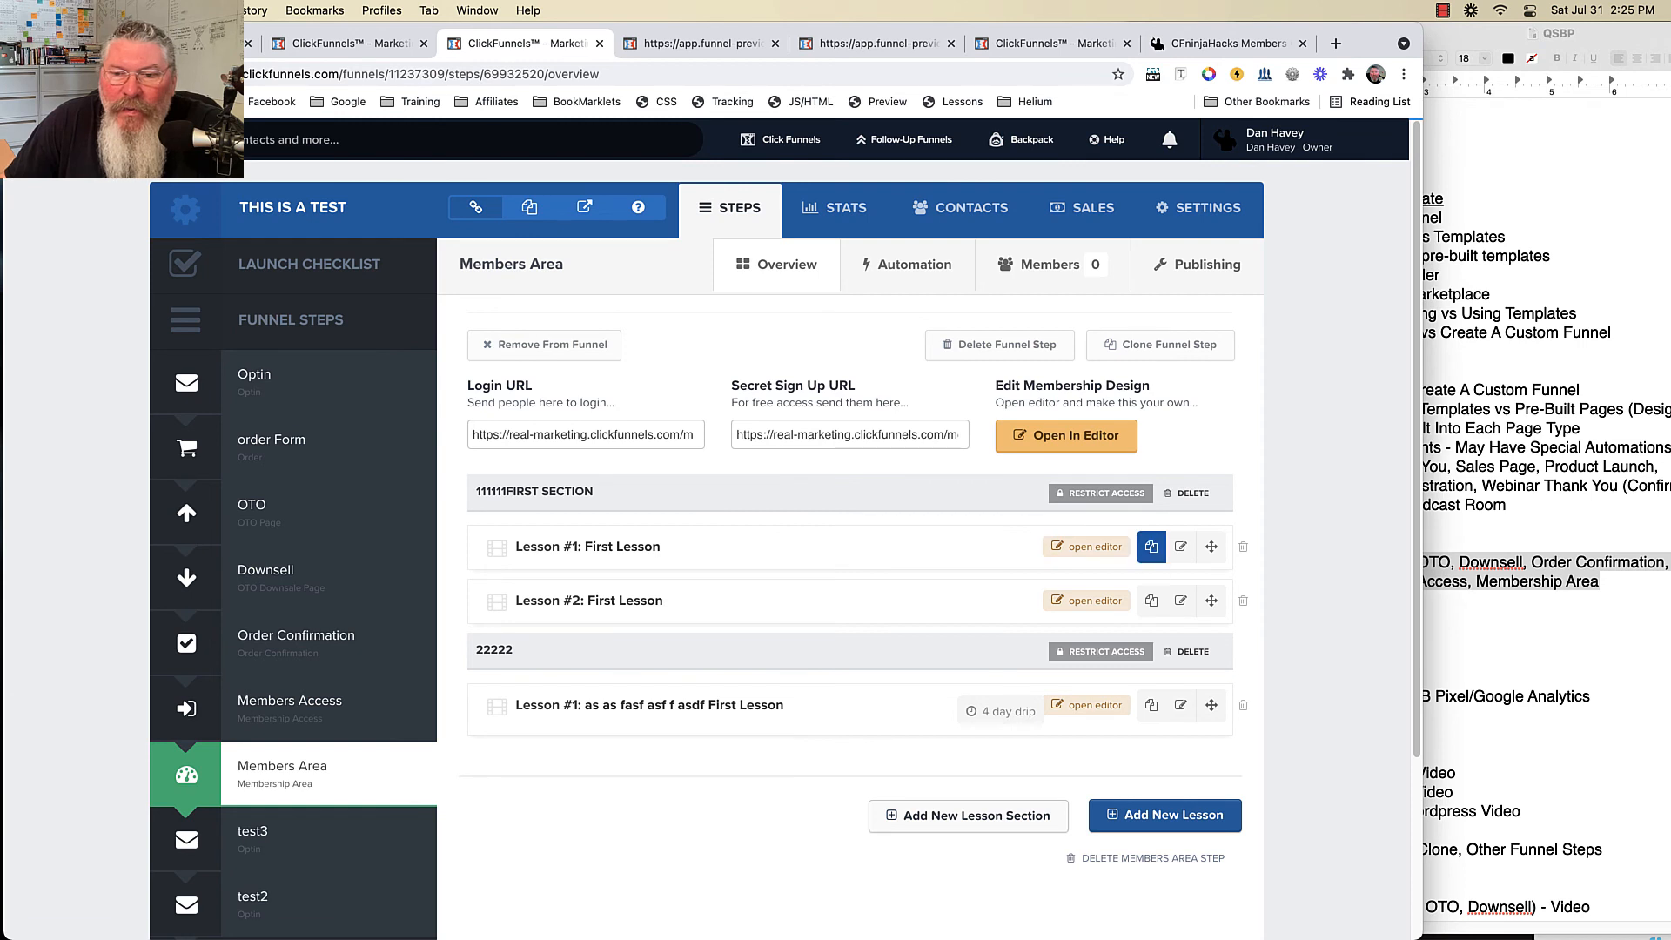
- Duplicate Lesson #1 twice in the first section and add a new lesson section named 3333333
{"action": "left_click", "coordinate": [1150, 546]}
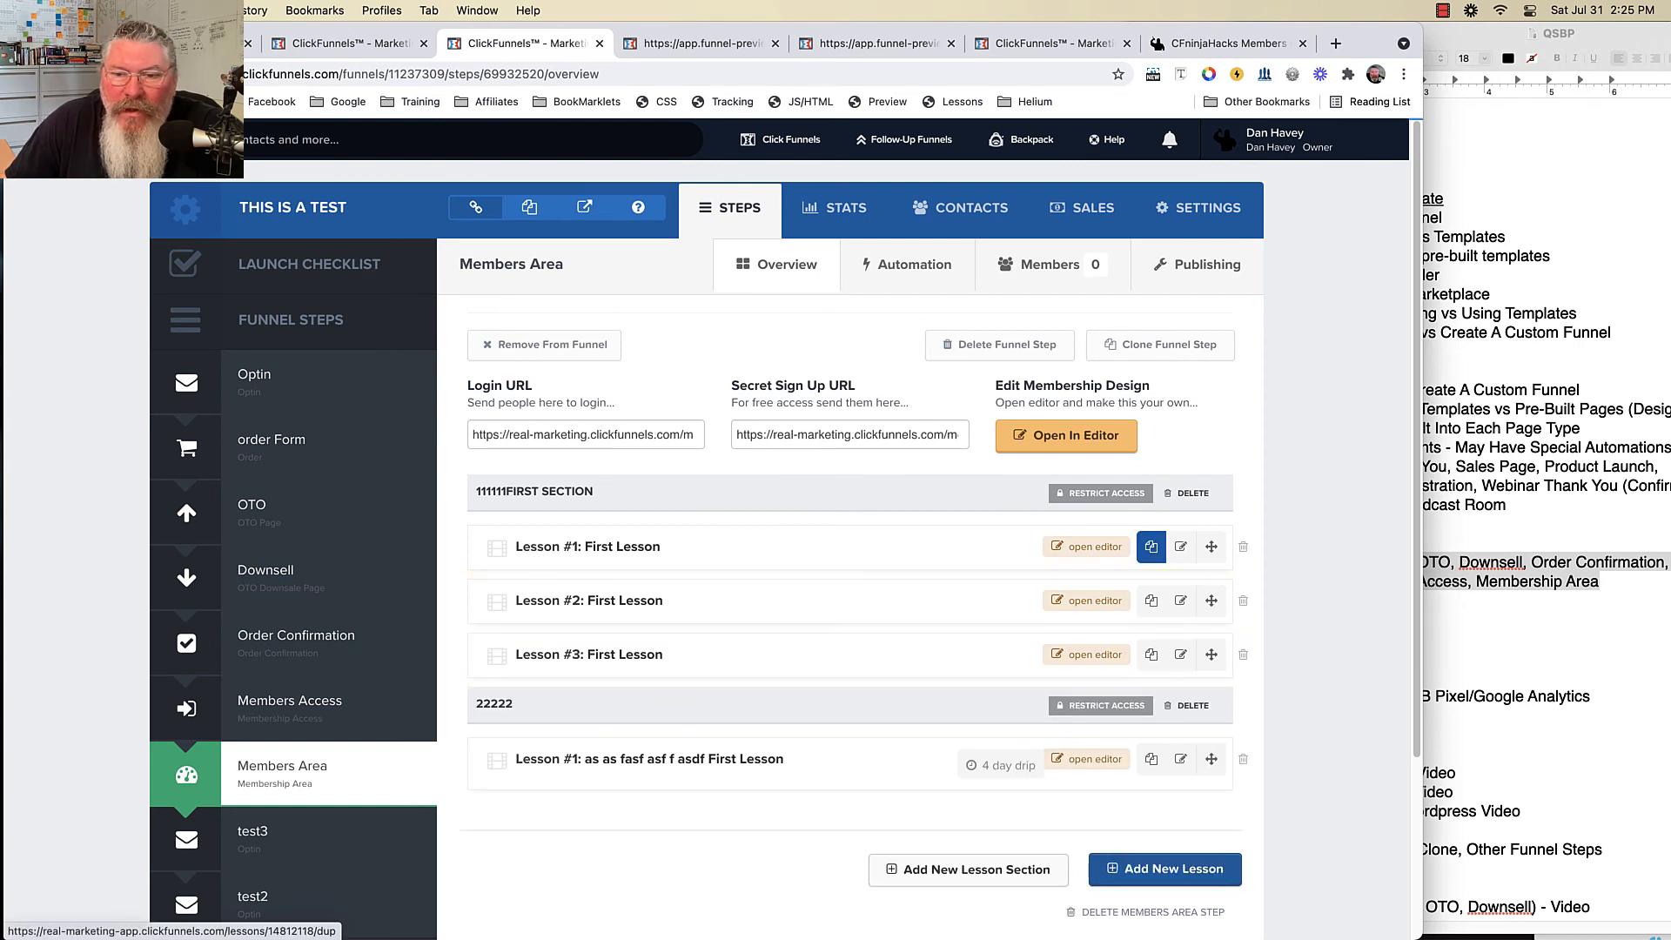
{"action": "left_click", "coordinate": [1150, 546]}
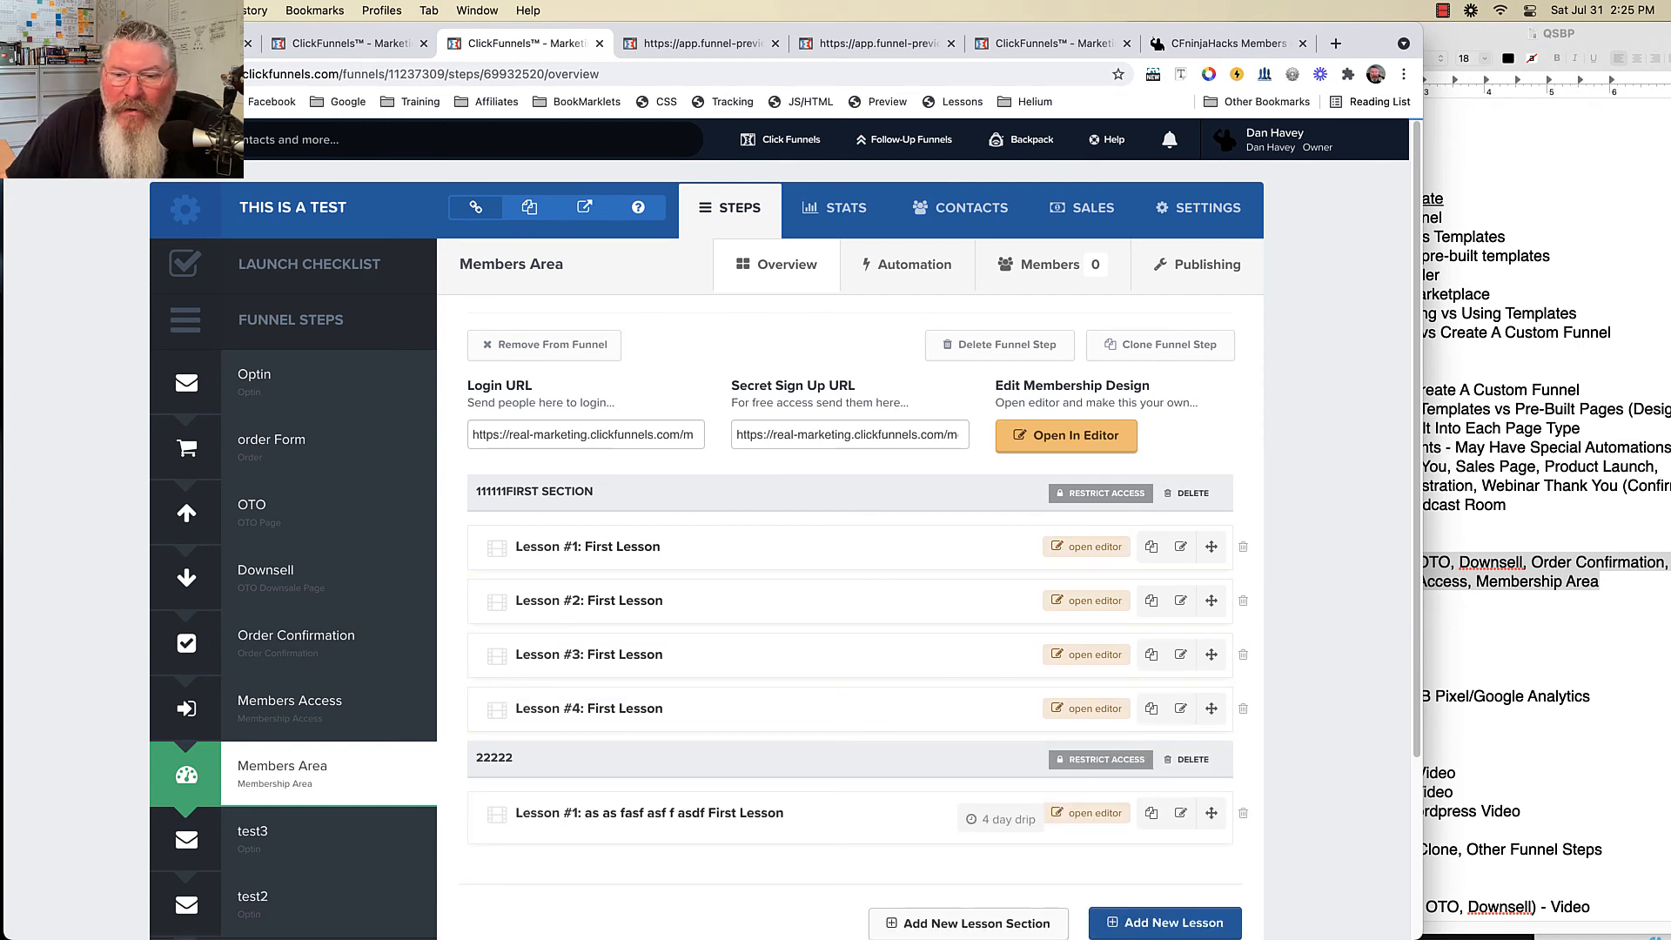
{"action": "left_click", "coordinate": [966, 922]}
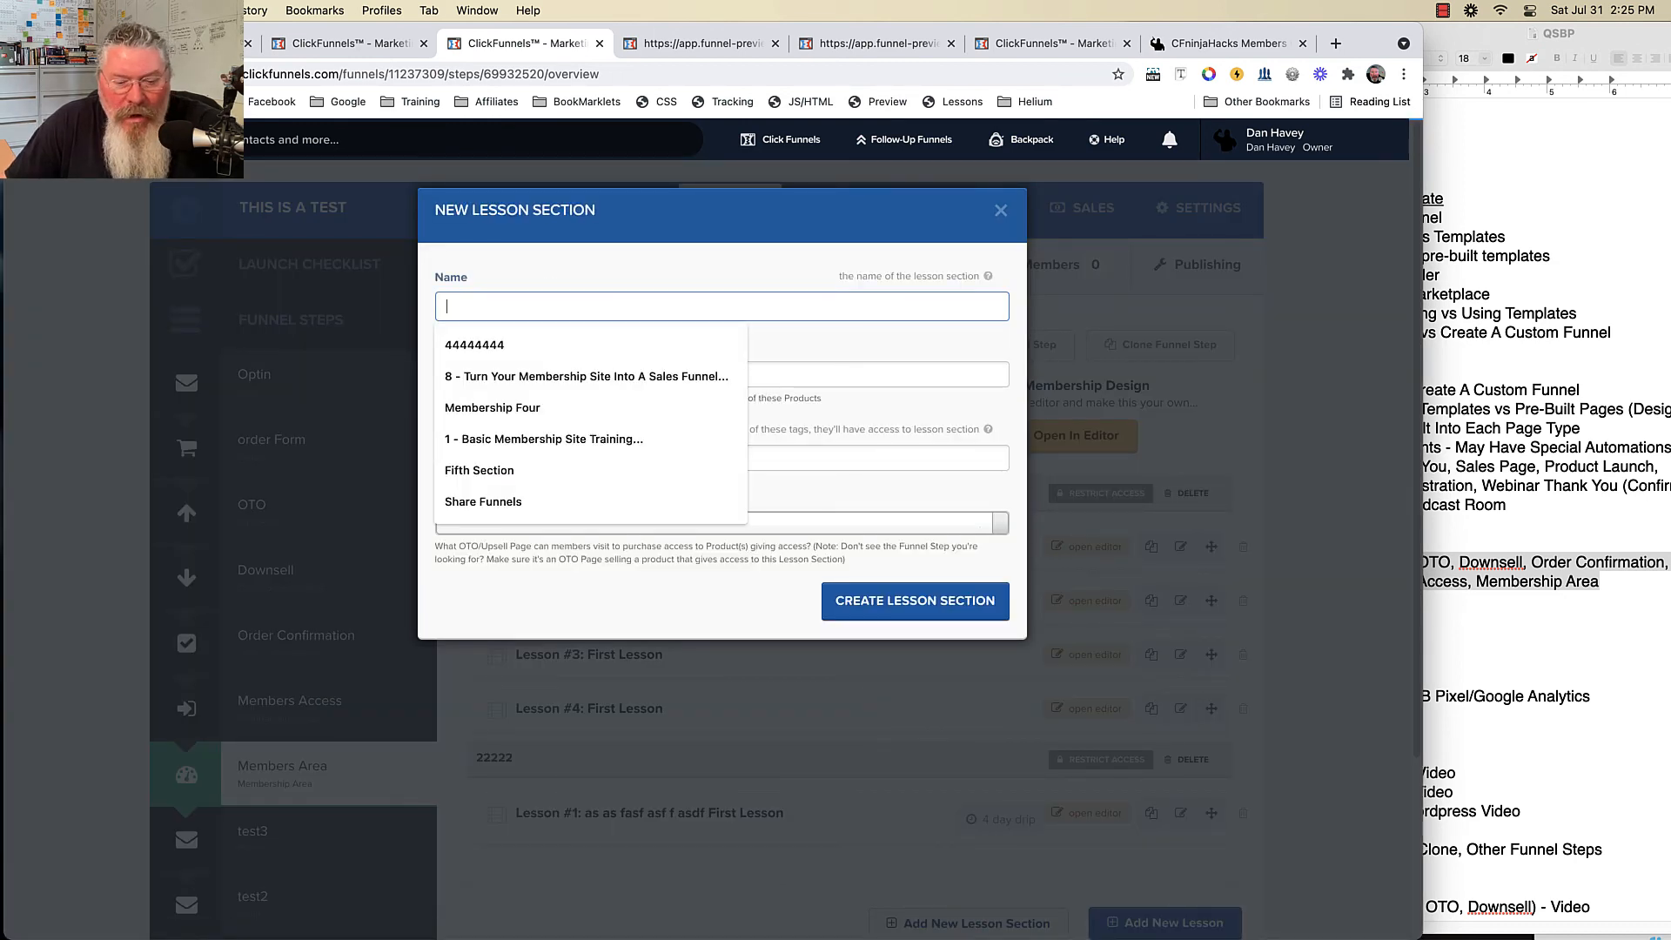
{"action": "type", "text": "3333333"}
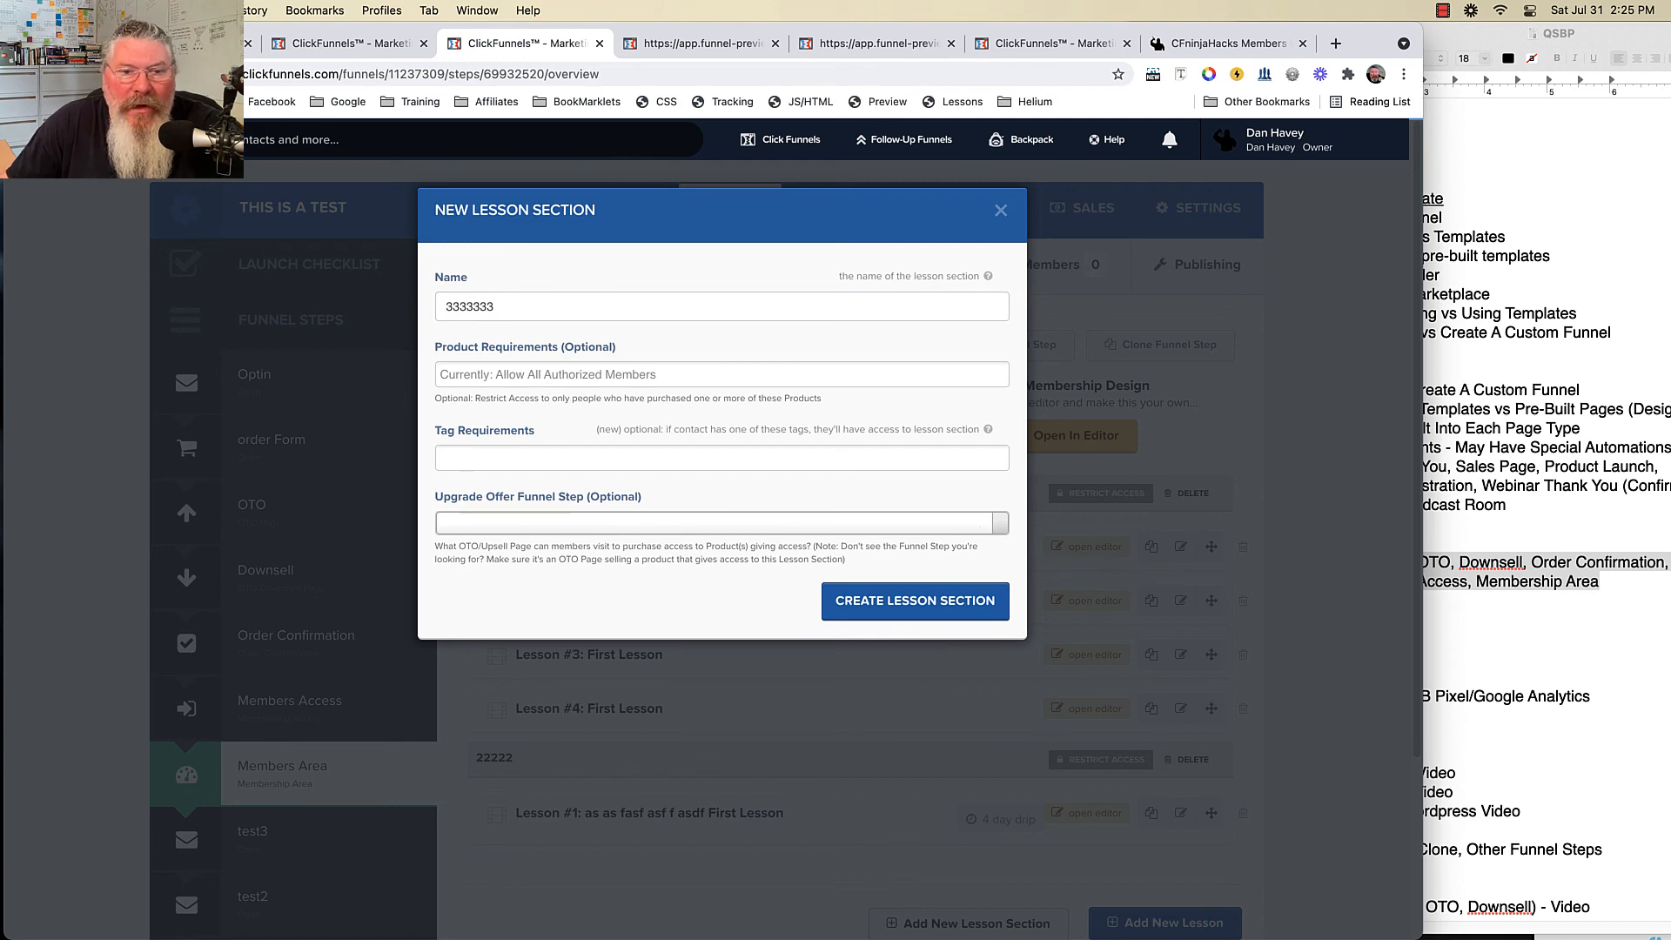
{"action": "left_click", "coordinate": [909, 603]}
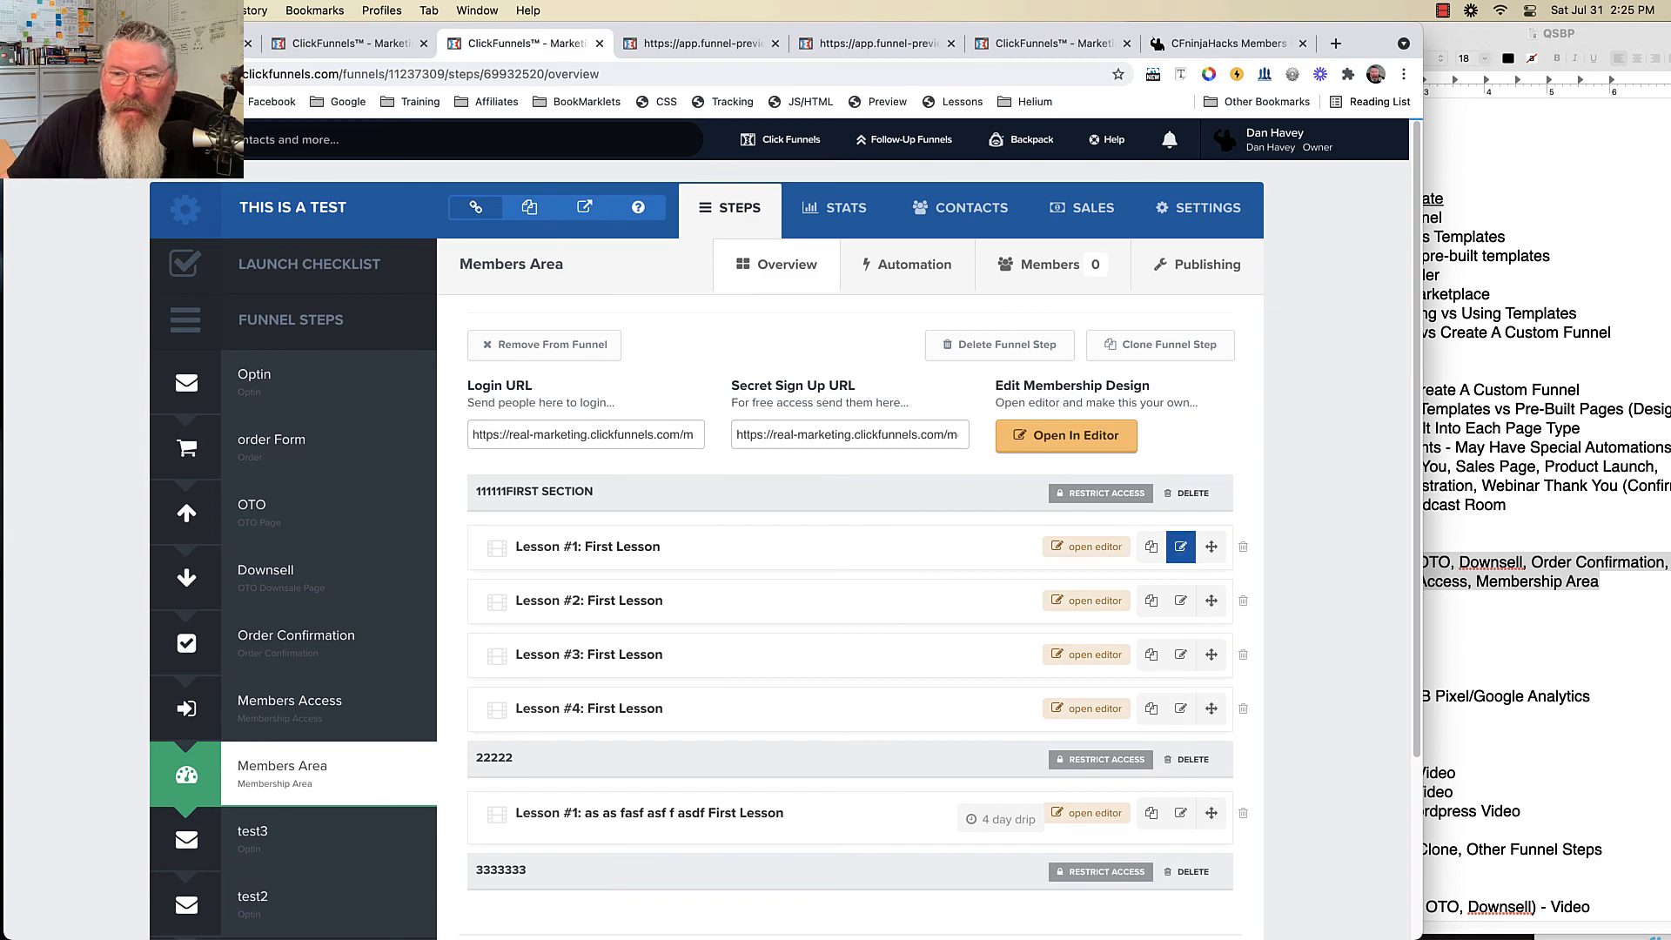
- Extend Lesson #1's name, move it to section 3333333 with a 4-day drip, dated 08/06/2021
{"action": "left_click", "coordinate": [1180, 546]}
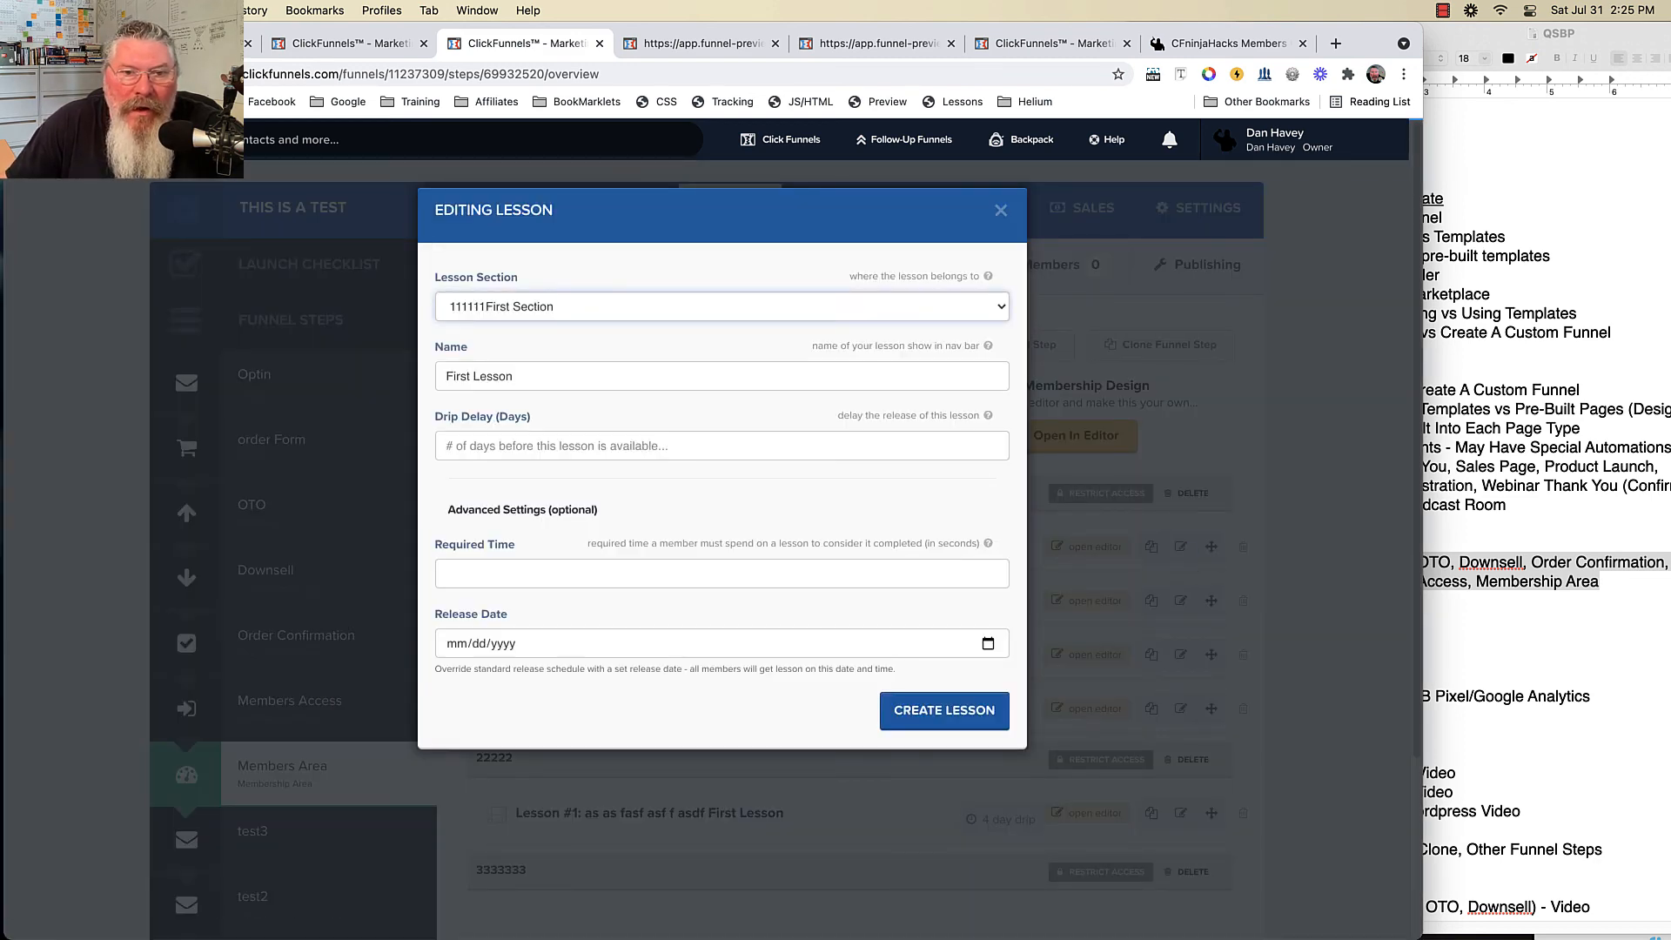
{"action": "left_click", "coordinate": [557, 376]}
{"action": "type", "text": "sadfasdfasfasd"}
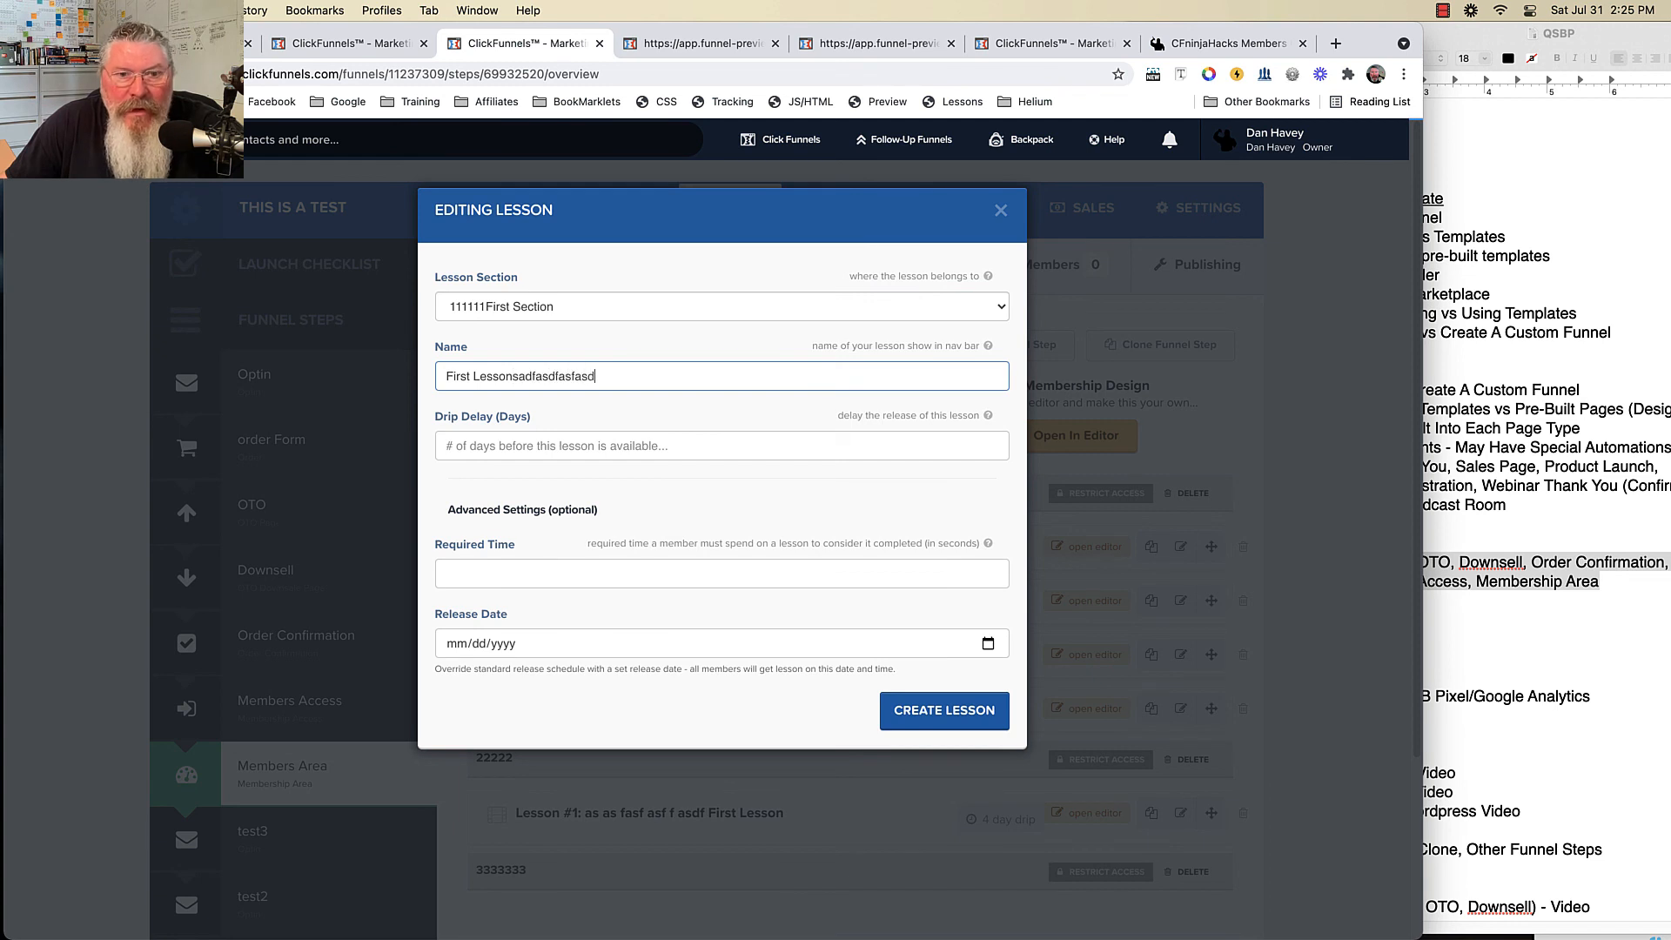
{"action": "type", "text": "fasdfasfasdfasdf"}
{"action": "left_click", "coordinate": [696, 306]}
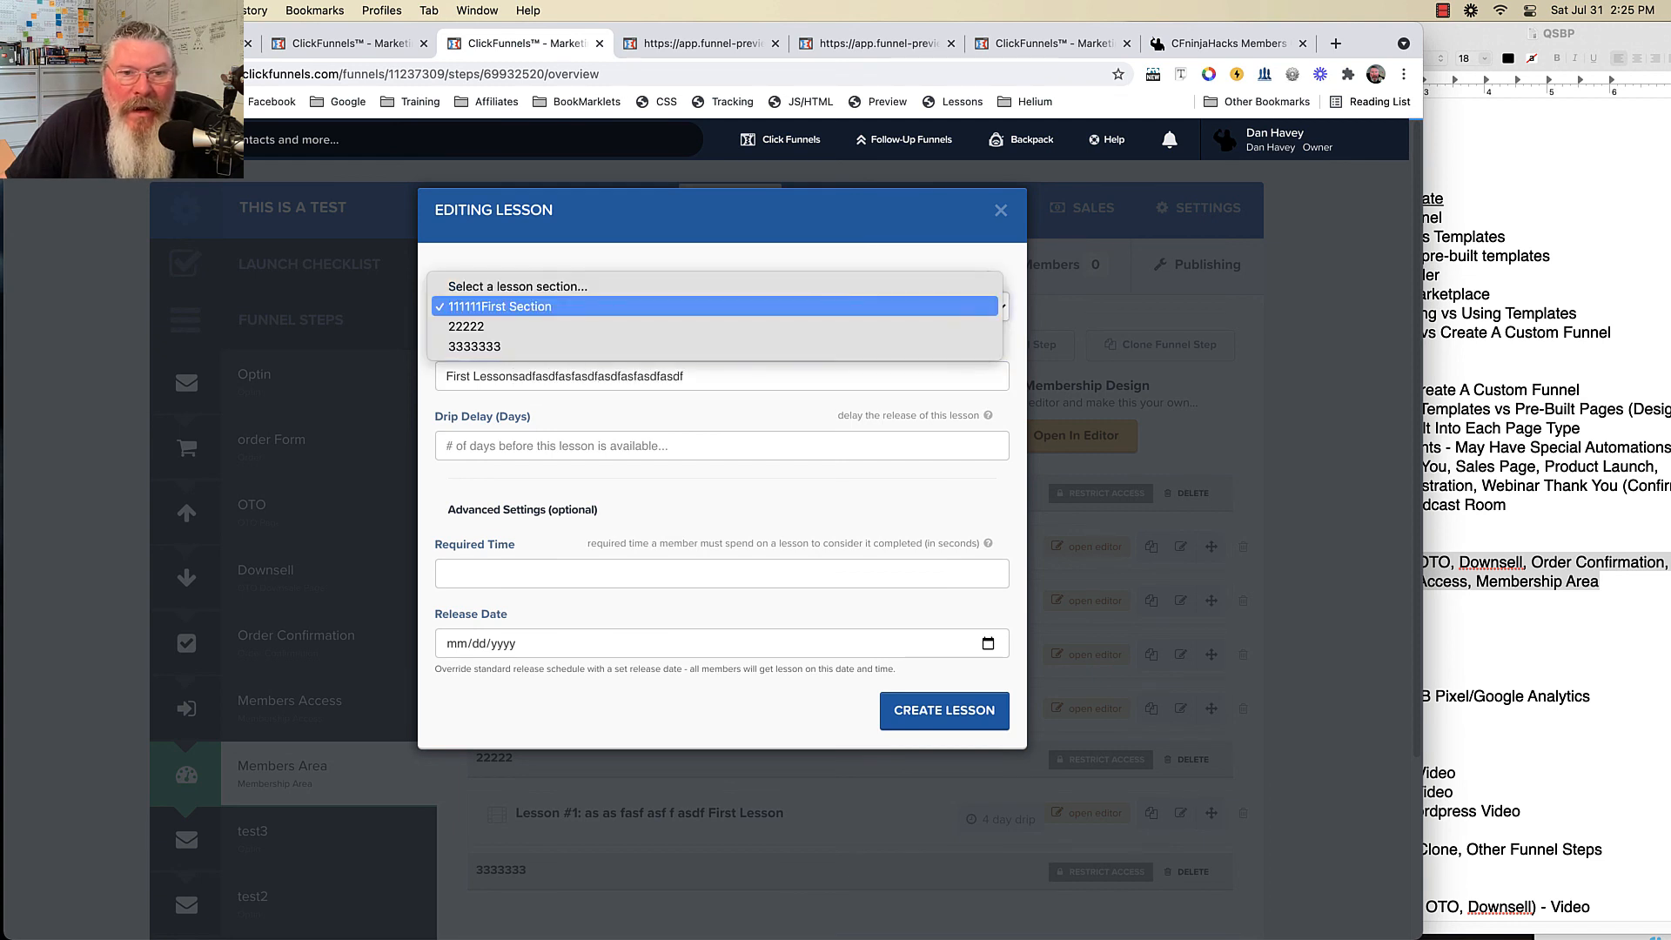
{"action": "key", "text": "Down"}
{"action": "key", "text": "Down"}
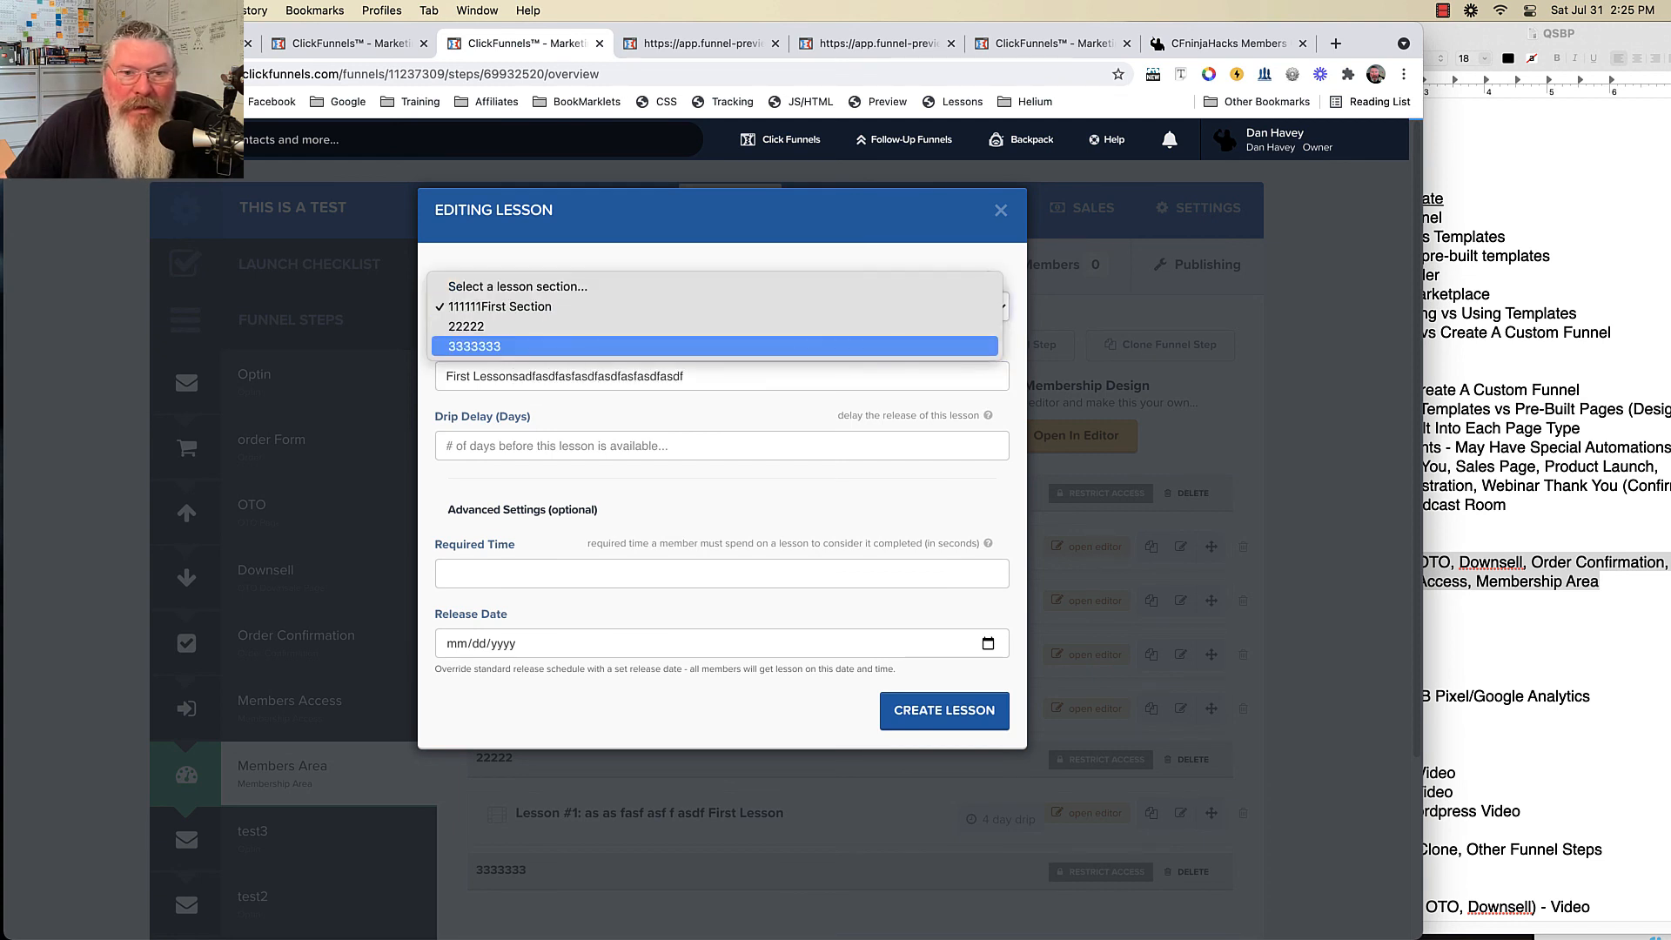
{"action": "key", "text": "Return"}
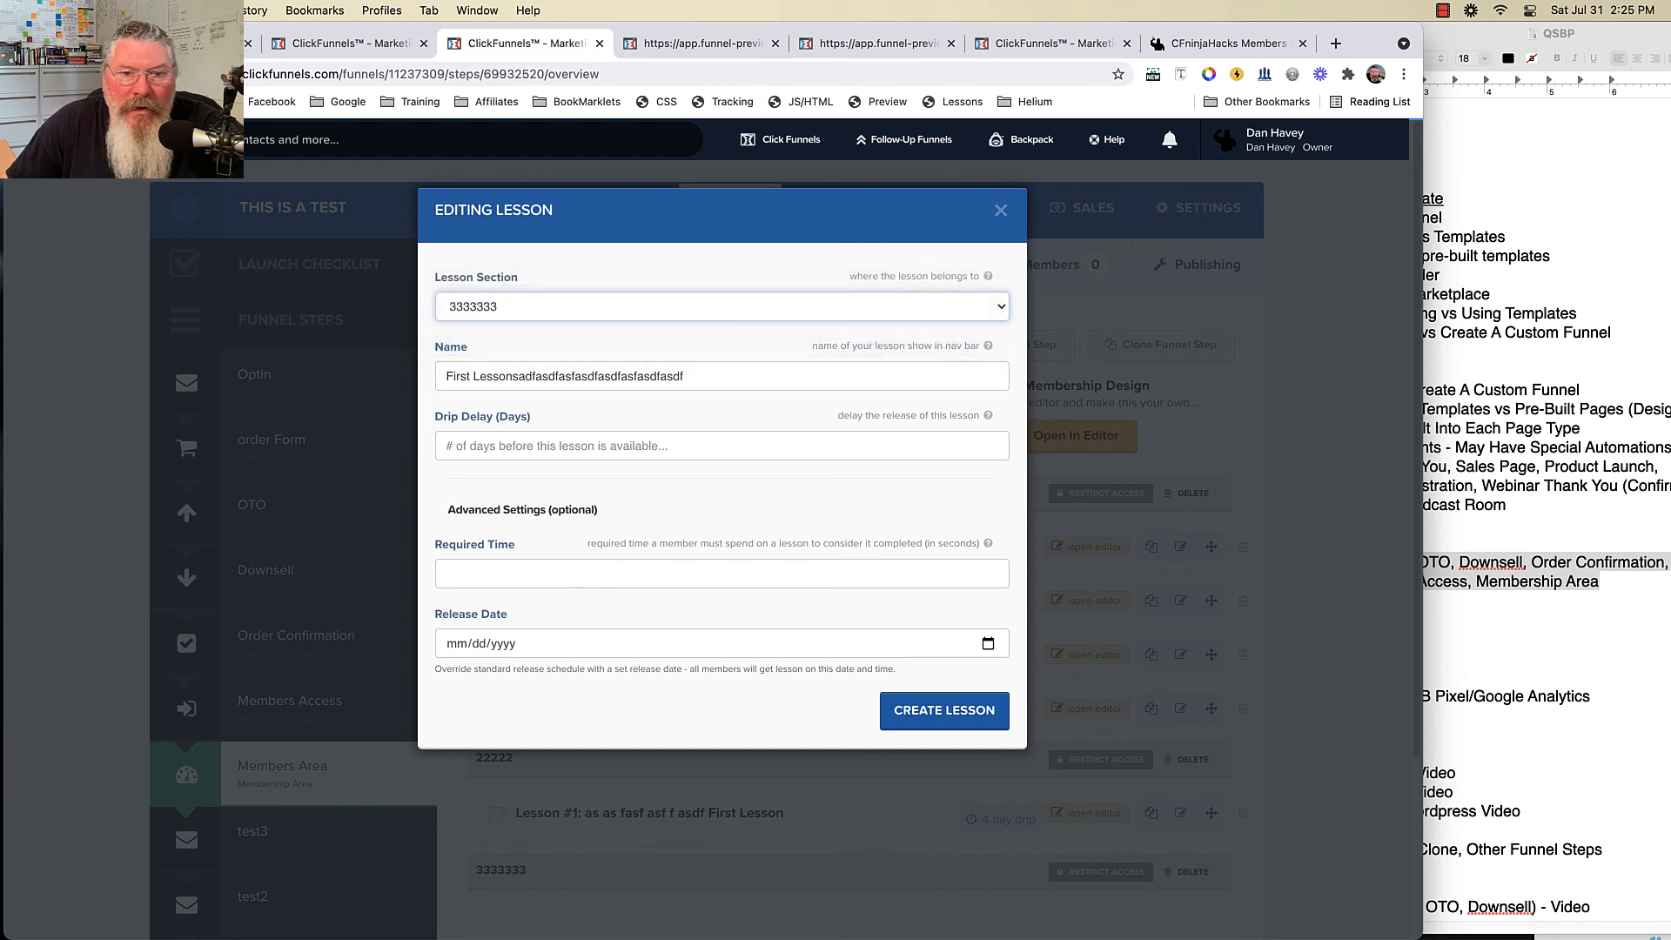
{"action": "left_click", "coordinate": [721, 445]}
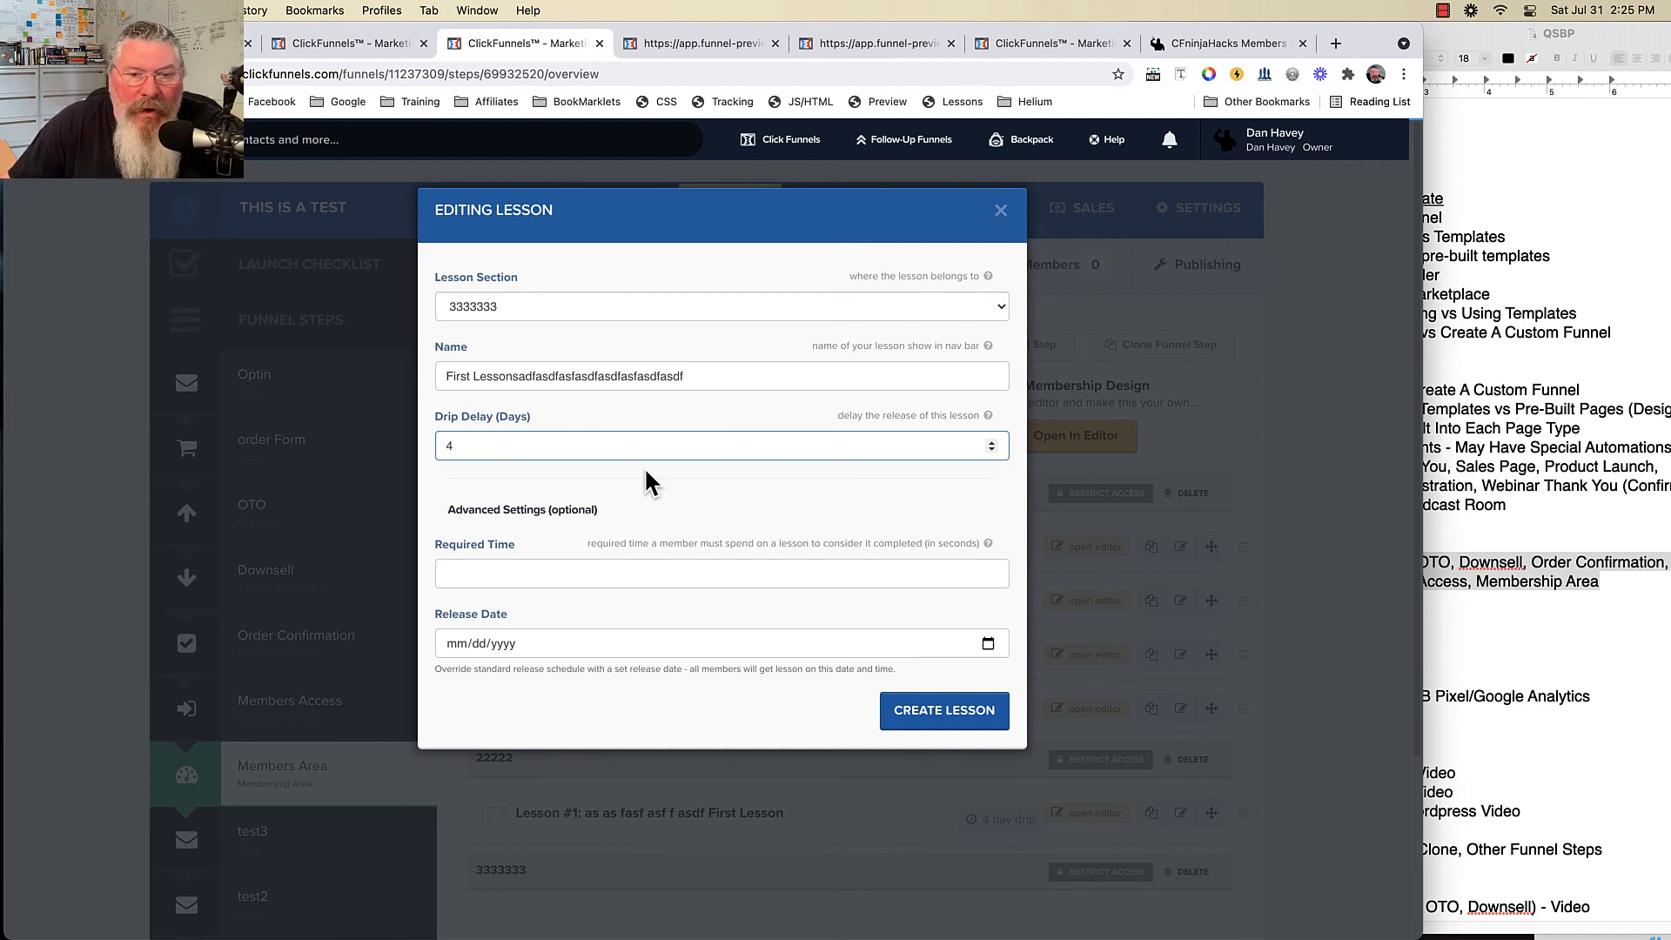
{"action": "key", "text": "Tab"}
{"action": "key", "text": "Tab"}
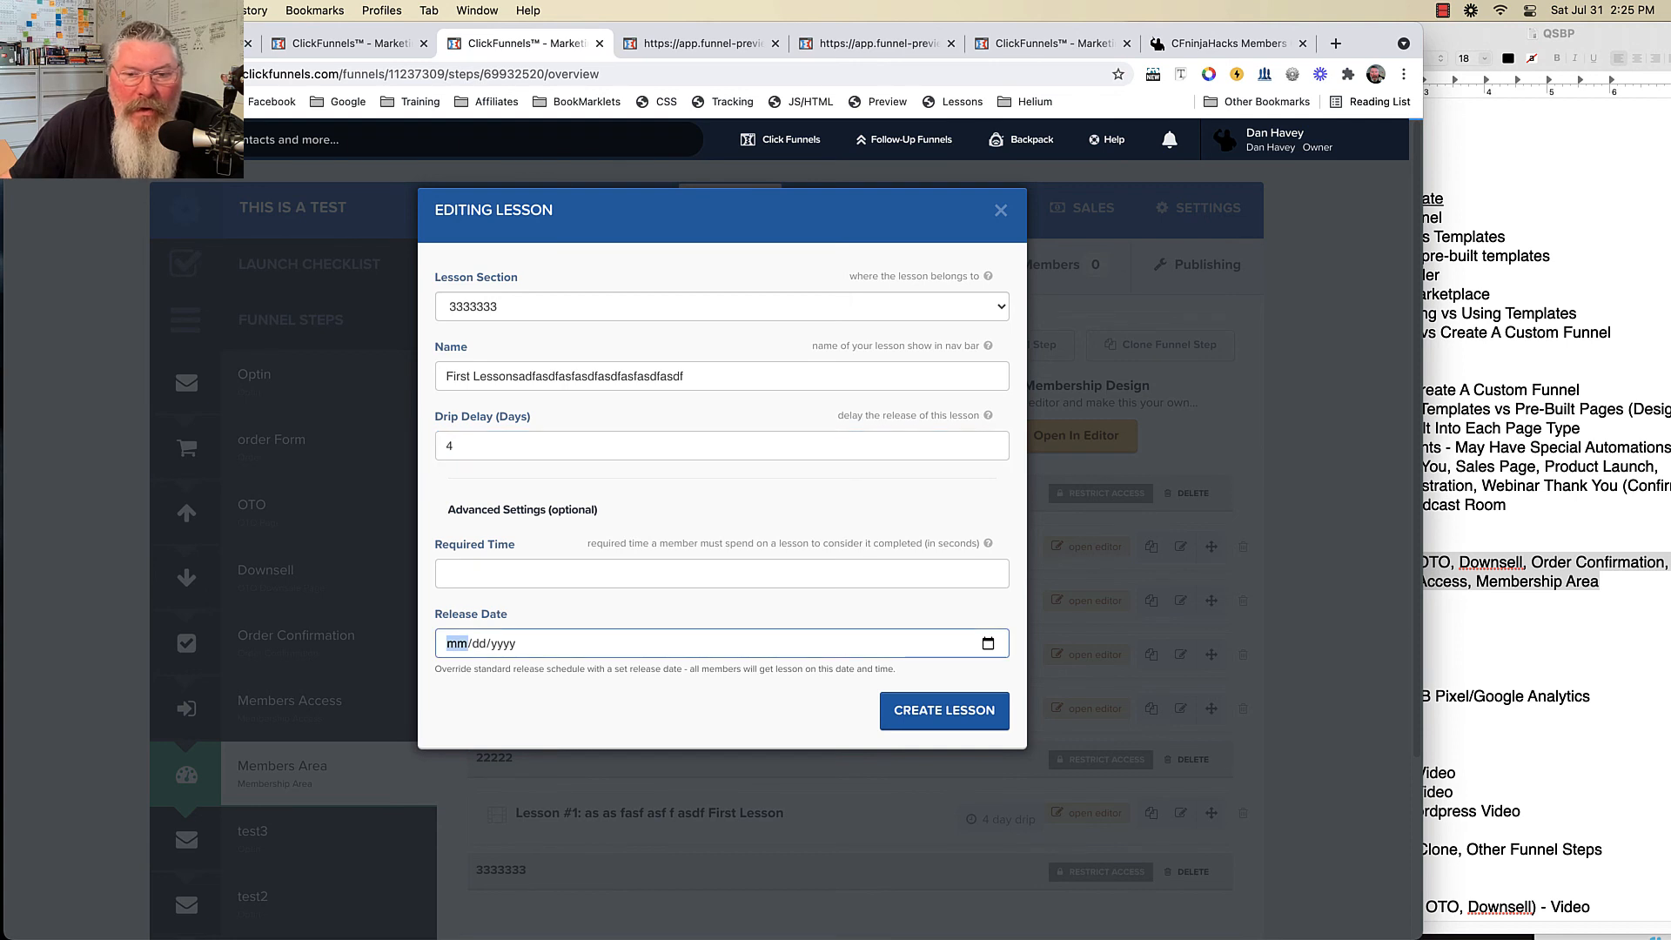
{"action": "key", "text": "Tab"}
{"action": "key", "text": "Tab"}
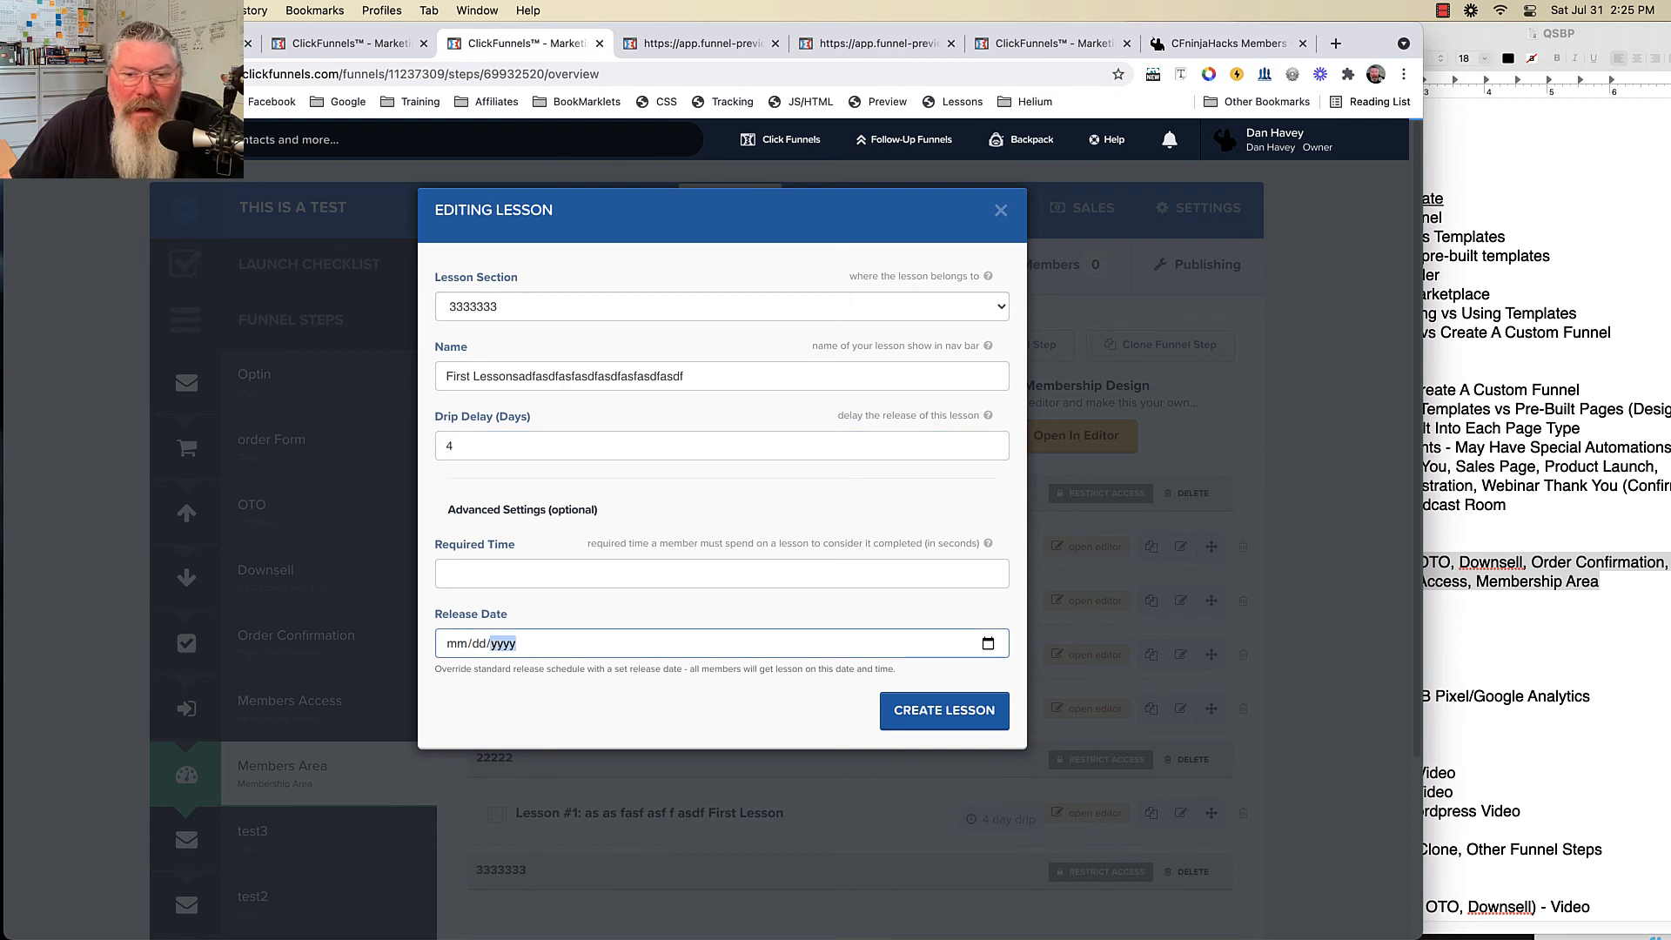
{"action": "left_click", "coordinate": [988, 644]}
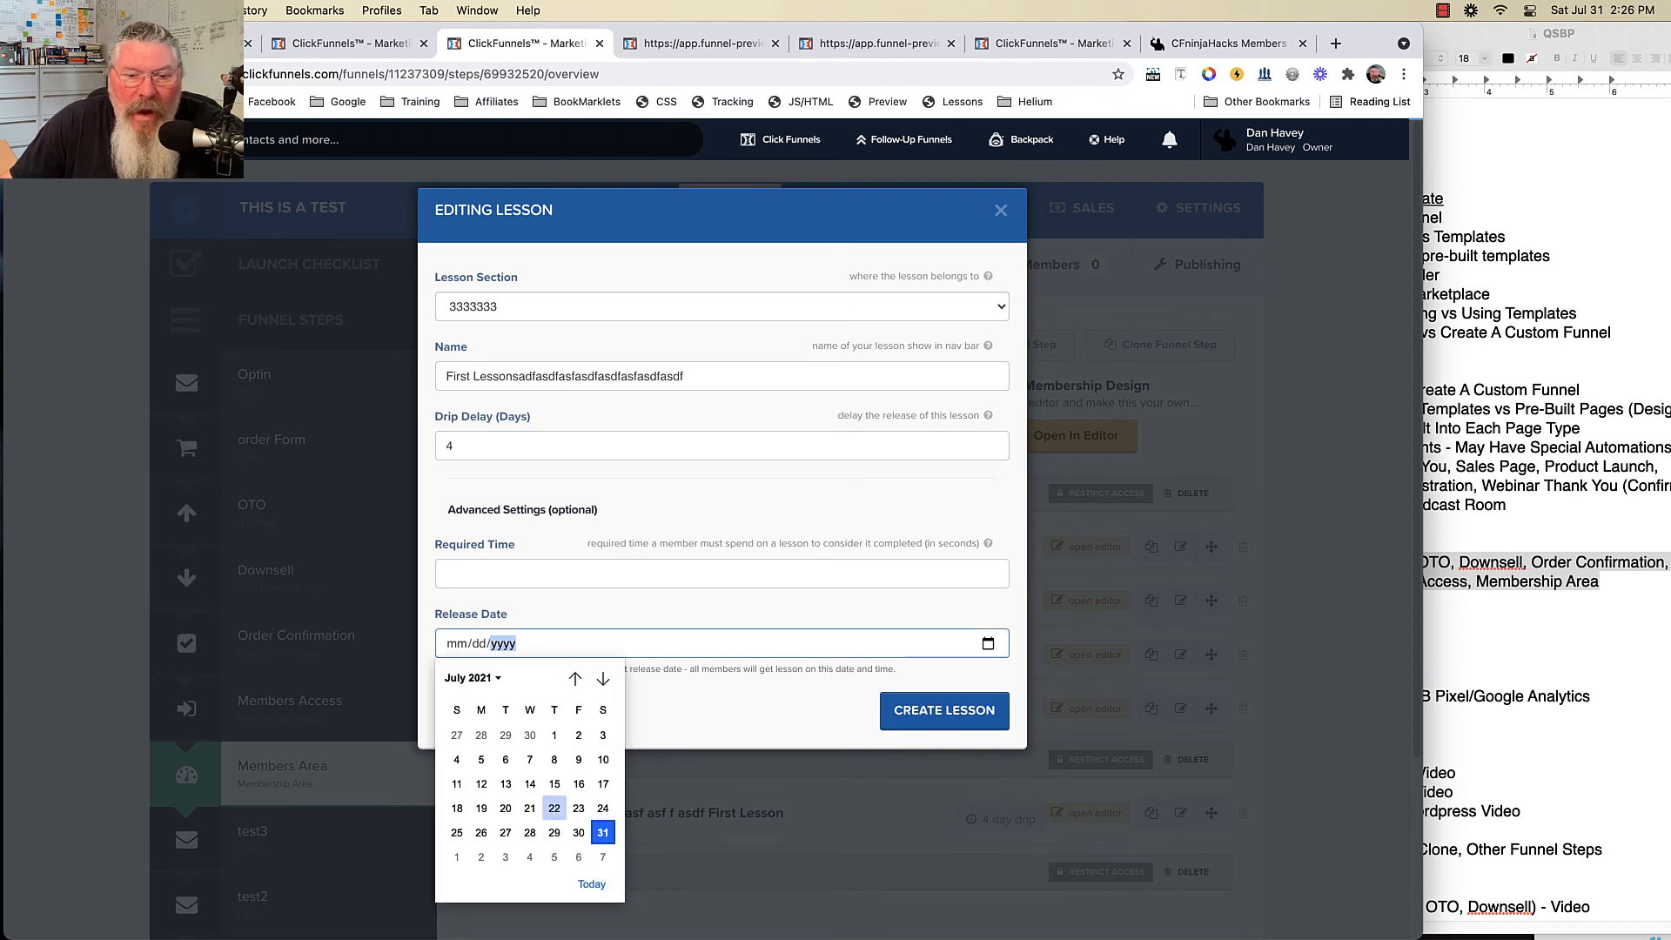
{"action": "left_click", "coordinate": [578, 857]}
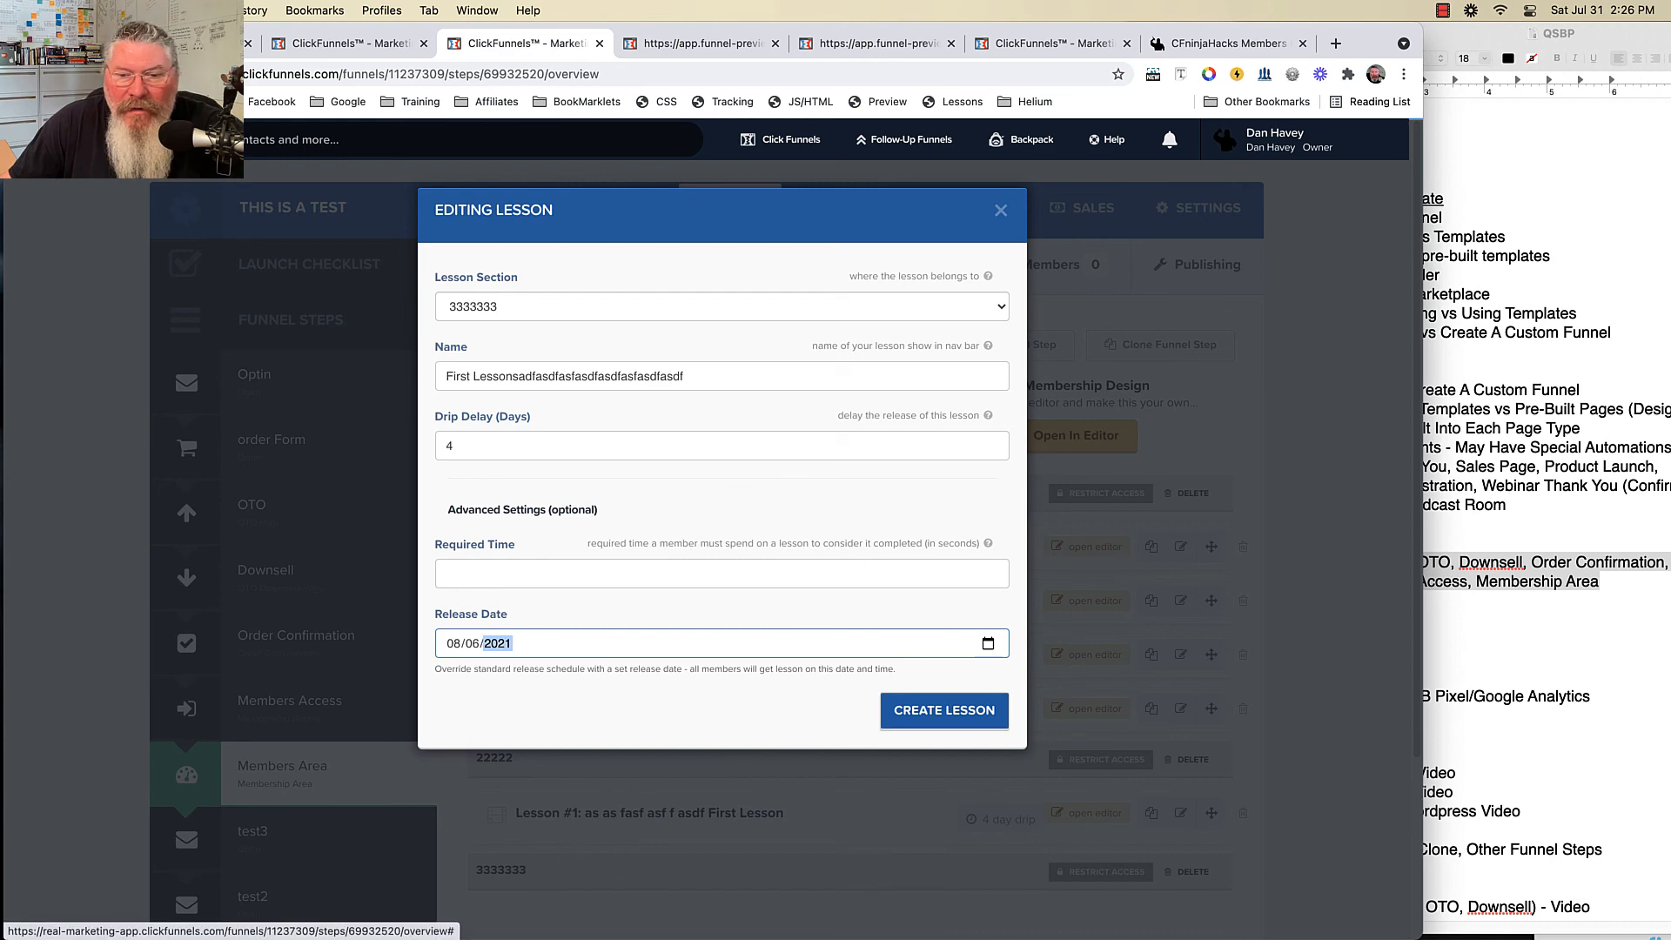
{"action": "left_click", "coordinate": [944, 710]}
- Move Lesson #3 above Lesson #2, then delete Lesson #3 from the first section
{"action": "scroll", "coordinate": [1180, 401], "scroll_direction": "down", "scroll_amount": 3}
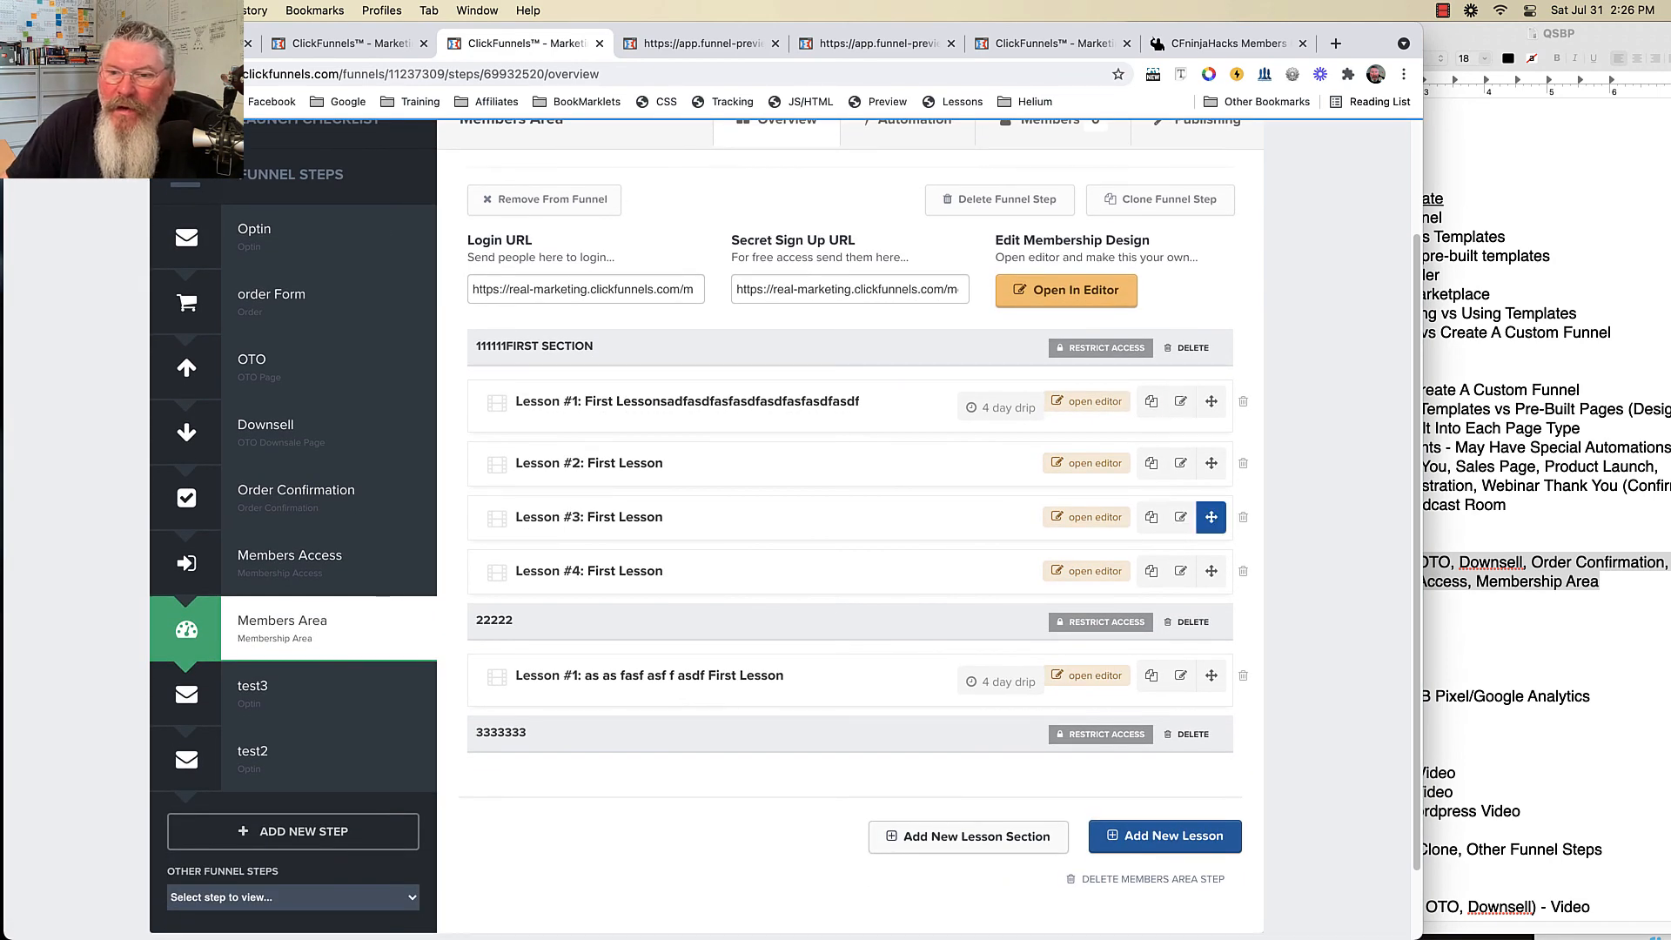
{"action": "left_click_drag", "start_coordinate": [1211, 517], "coordinate": [1210, 463]}
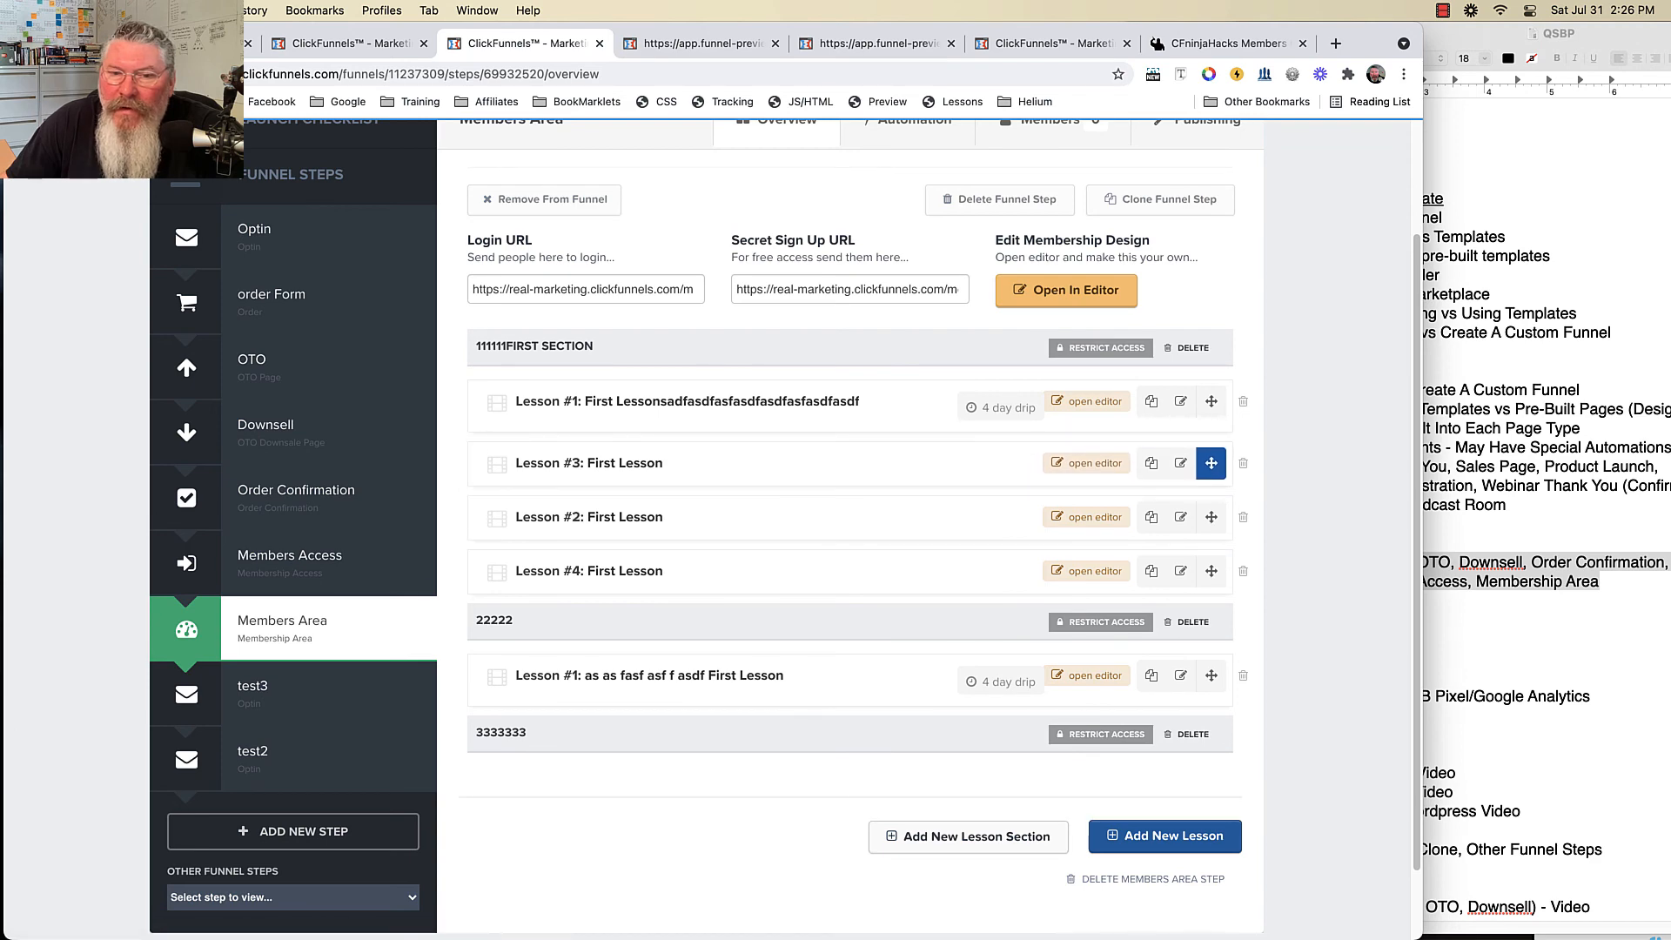
{"action": "left_click", "coordinate": [1243, 463]}
{"action": "key", "text": "Return"}
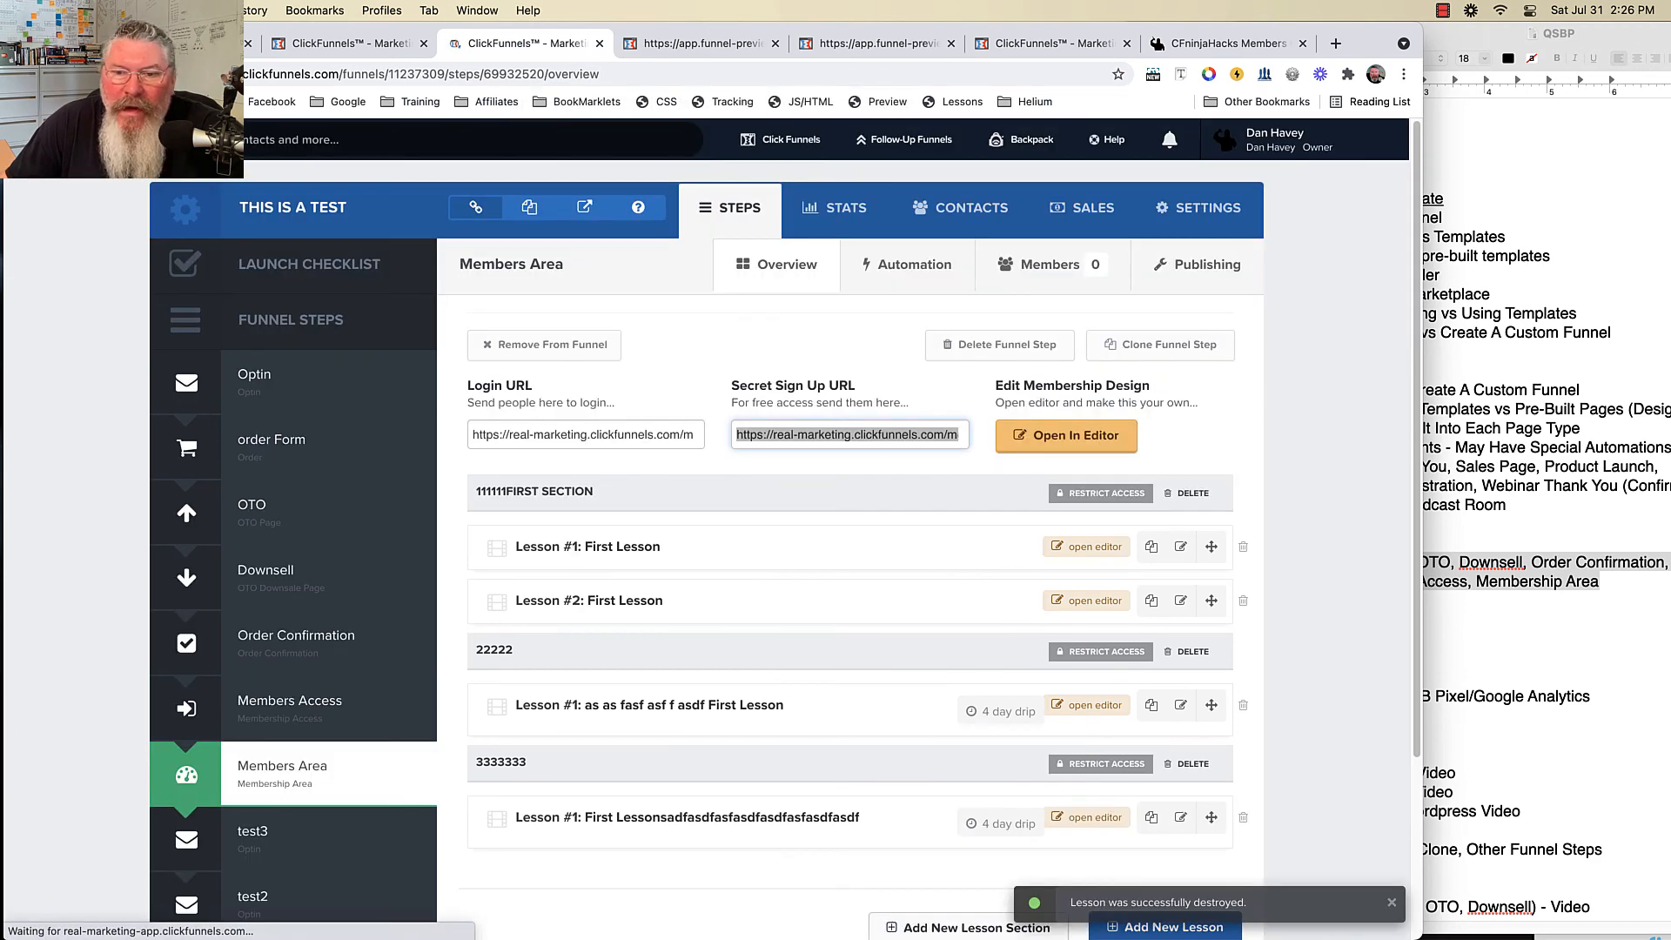
{"action": "left_click", "coordinate": [1090, 547]}
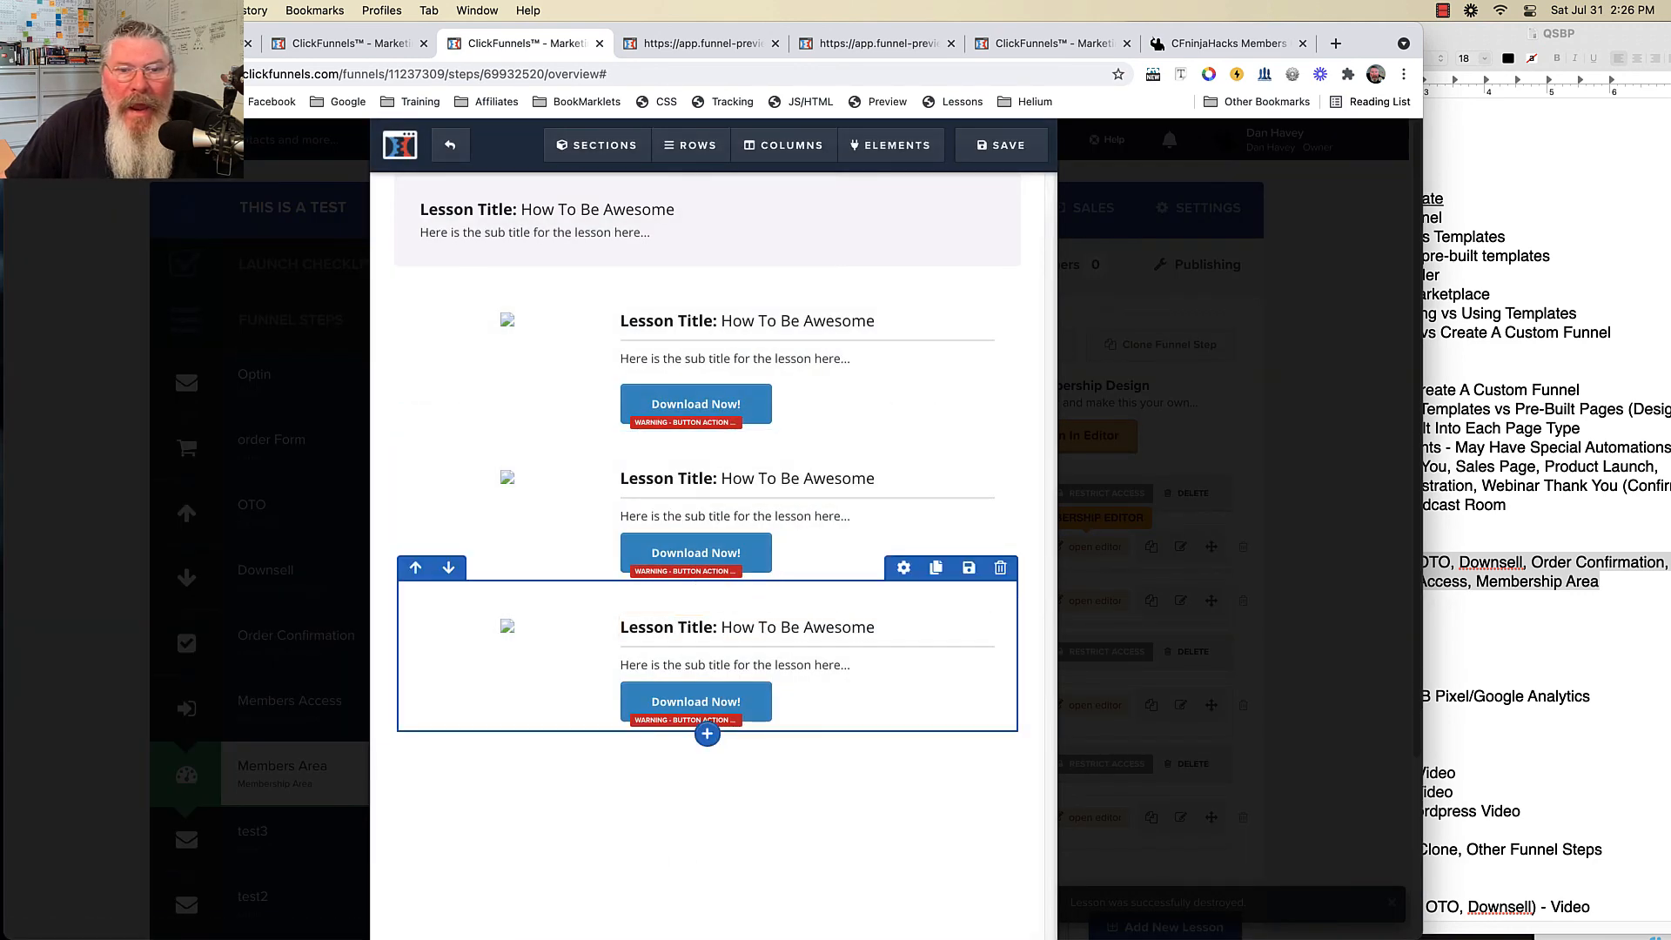
{"action": "mouse_move", "coordinate": [597, 145]}
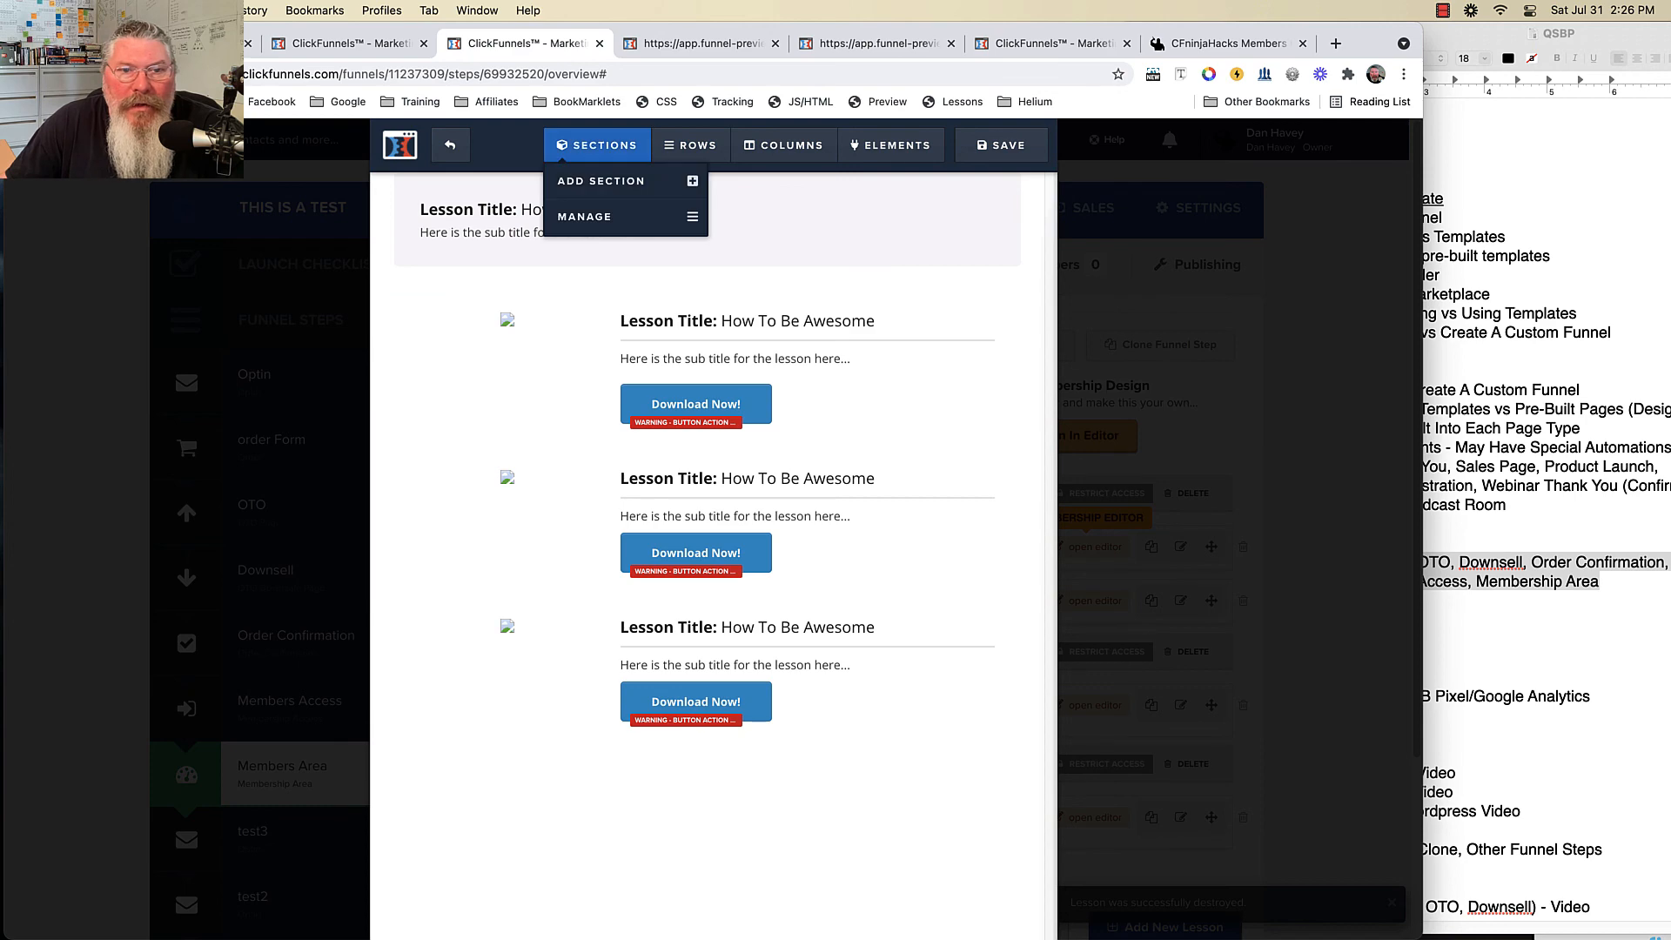
{"action": "left_click", "coordinate": [597, 179]}
{"action": "left_click", "coordinate": [734, 217]}
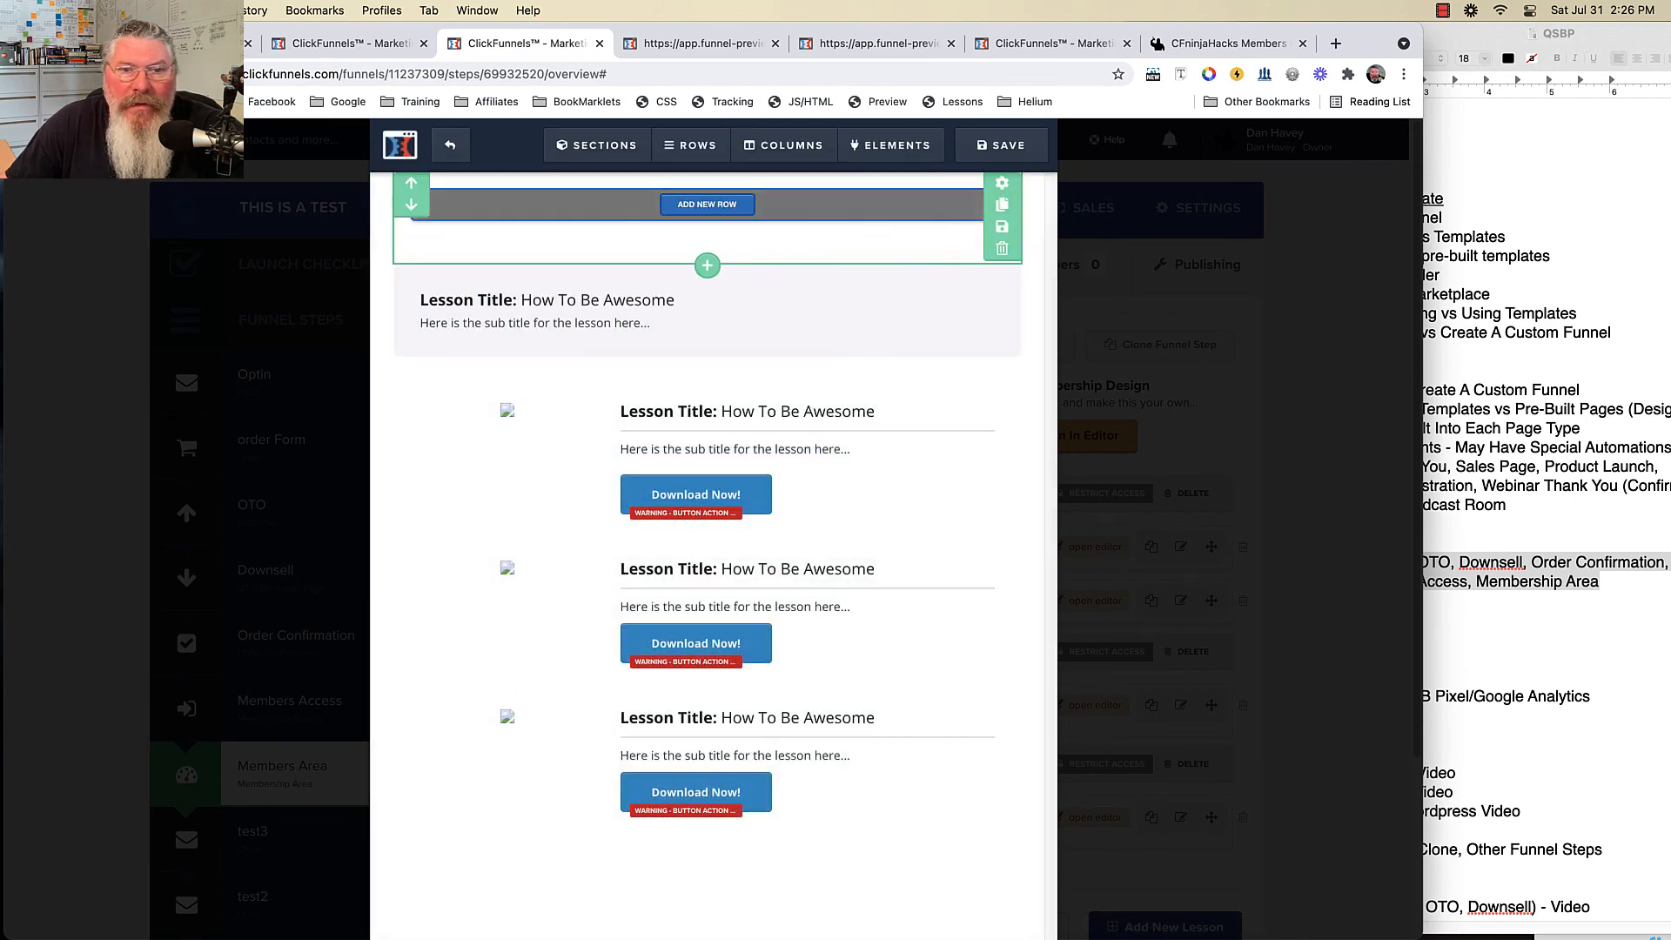
{"action": "left_click", "coordinate": [735, 222]}
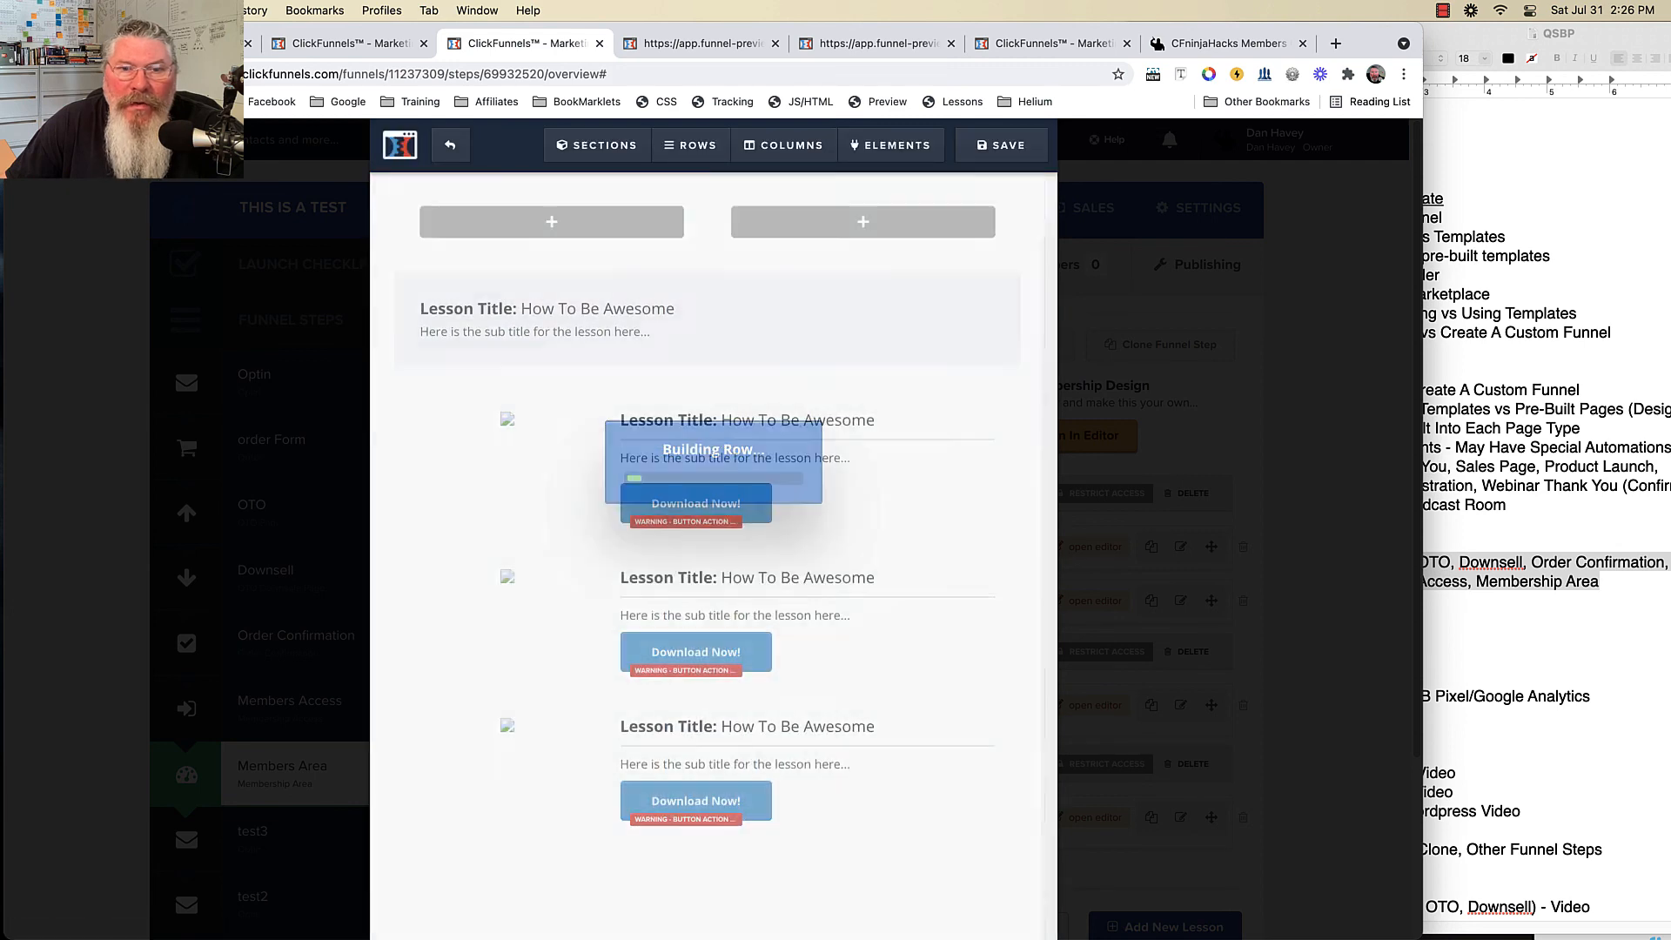
{"action": "left_click", "coordinate": [851, 300]}
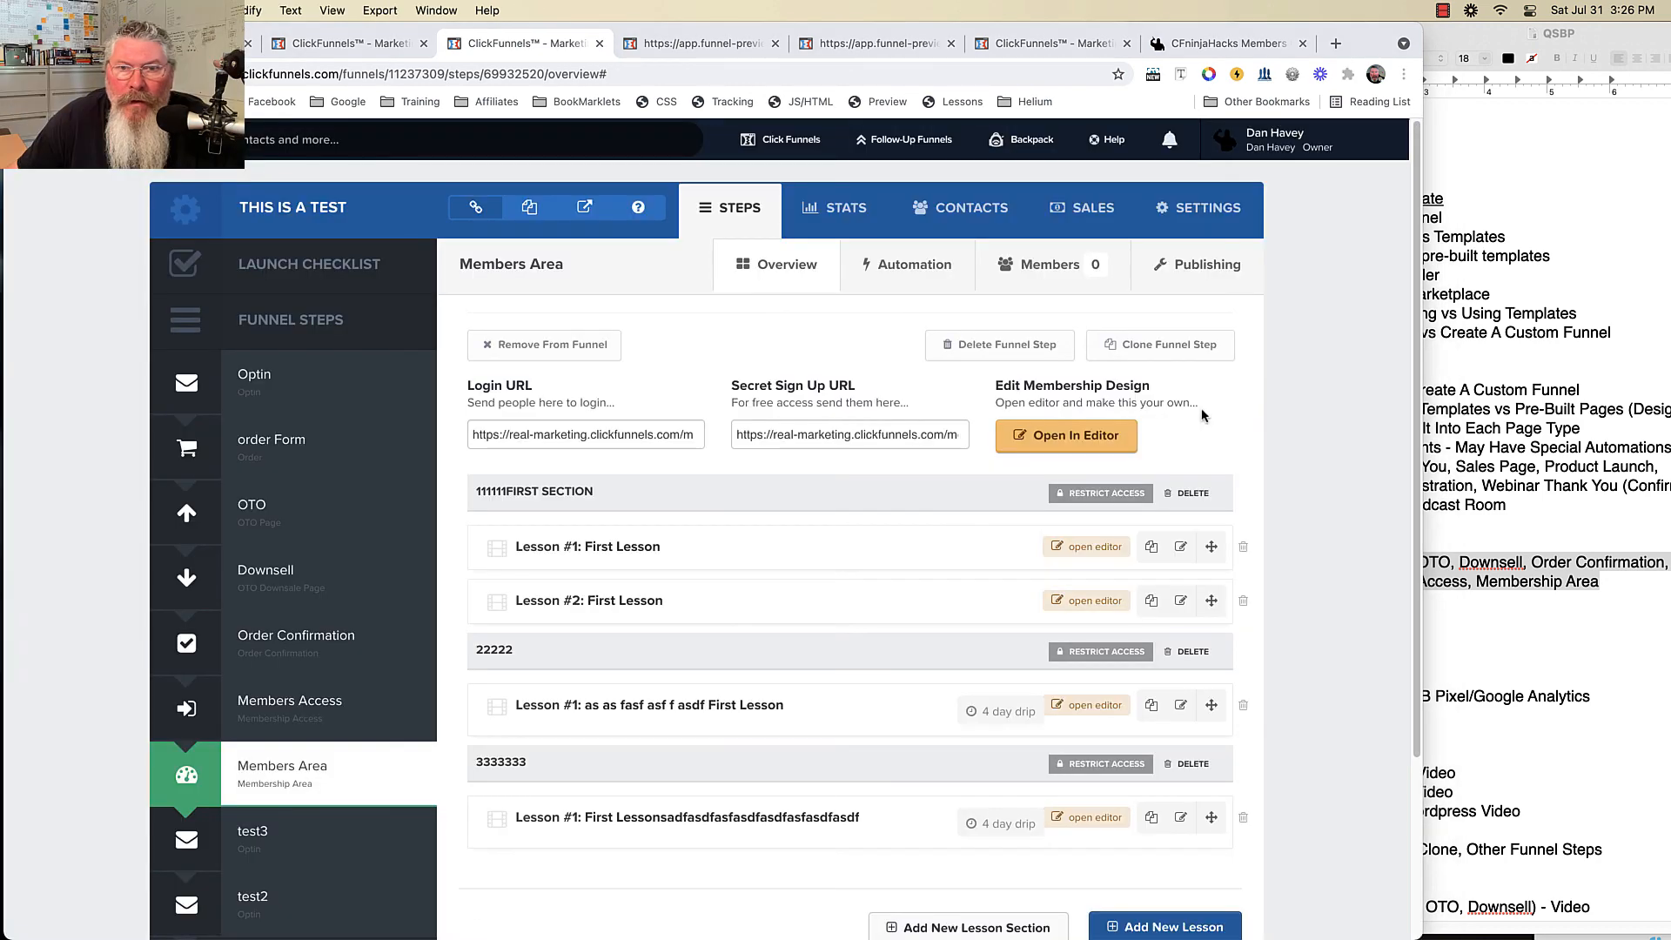
- Open the membership template in the editor and browse the element library without adding anything
{"action": "left_click", "coordinate": [1059, 441]}
{"action": "left_click", "coordinate": [1059, 441]}
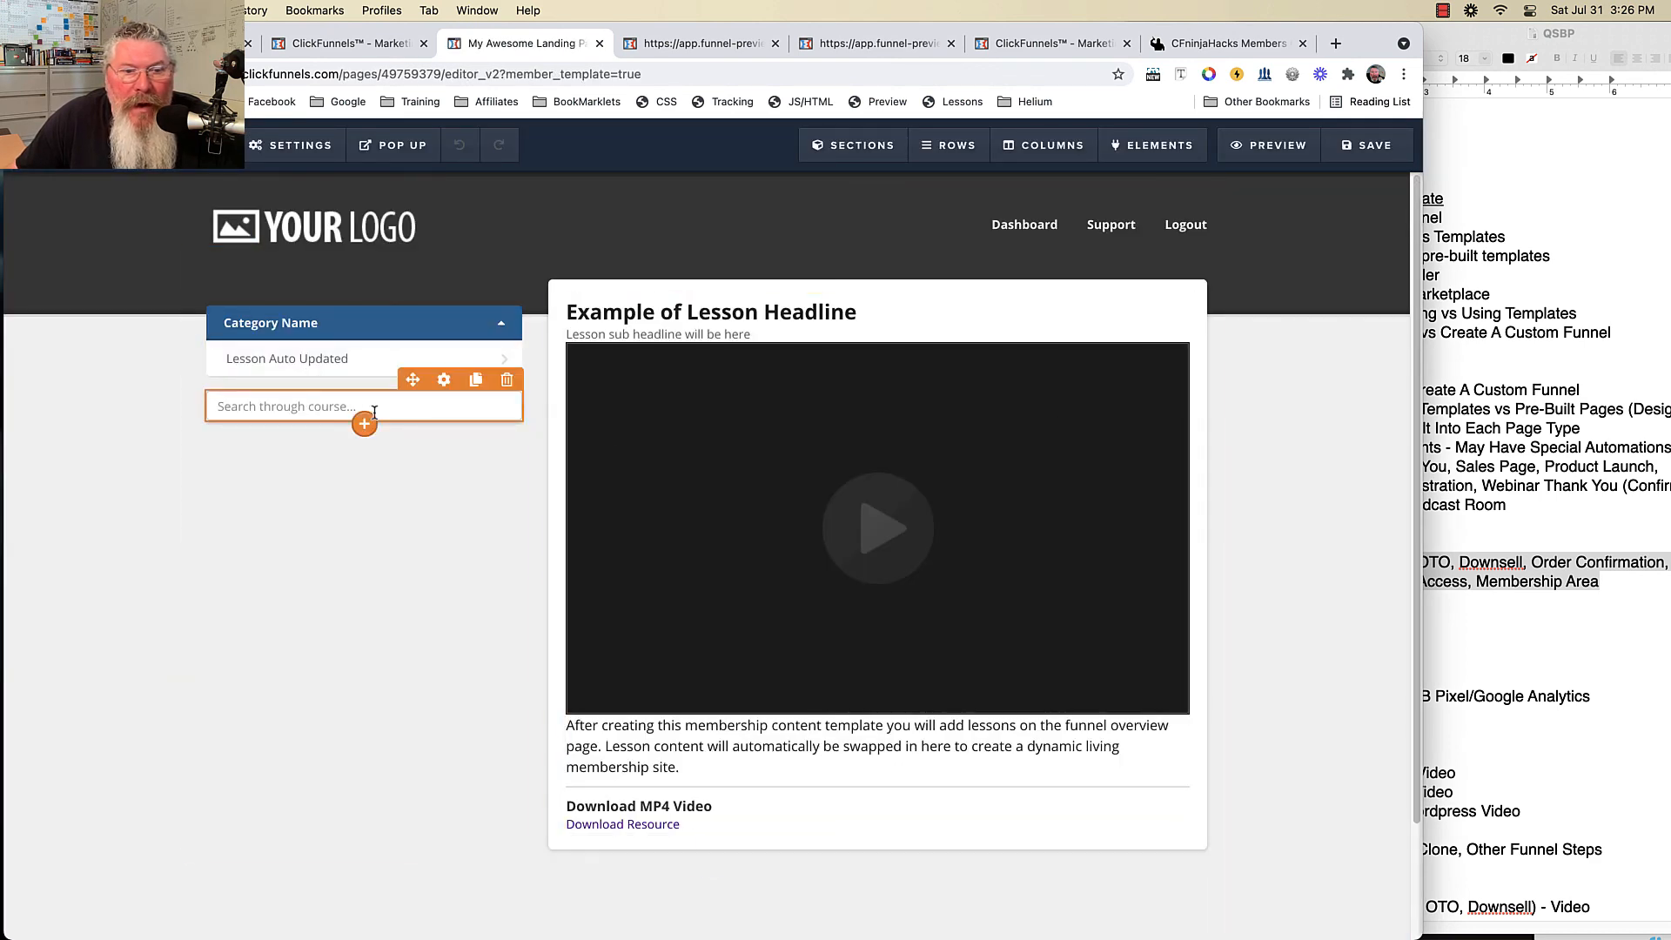
{"action": "left_click", "coordinate": [365, 424]}
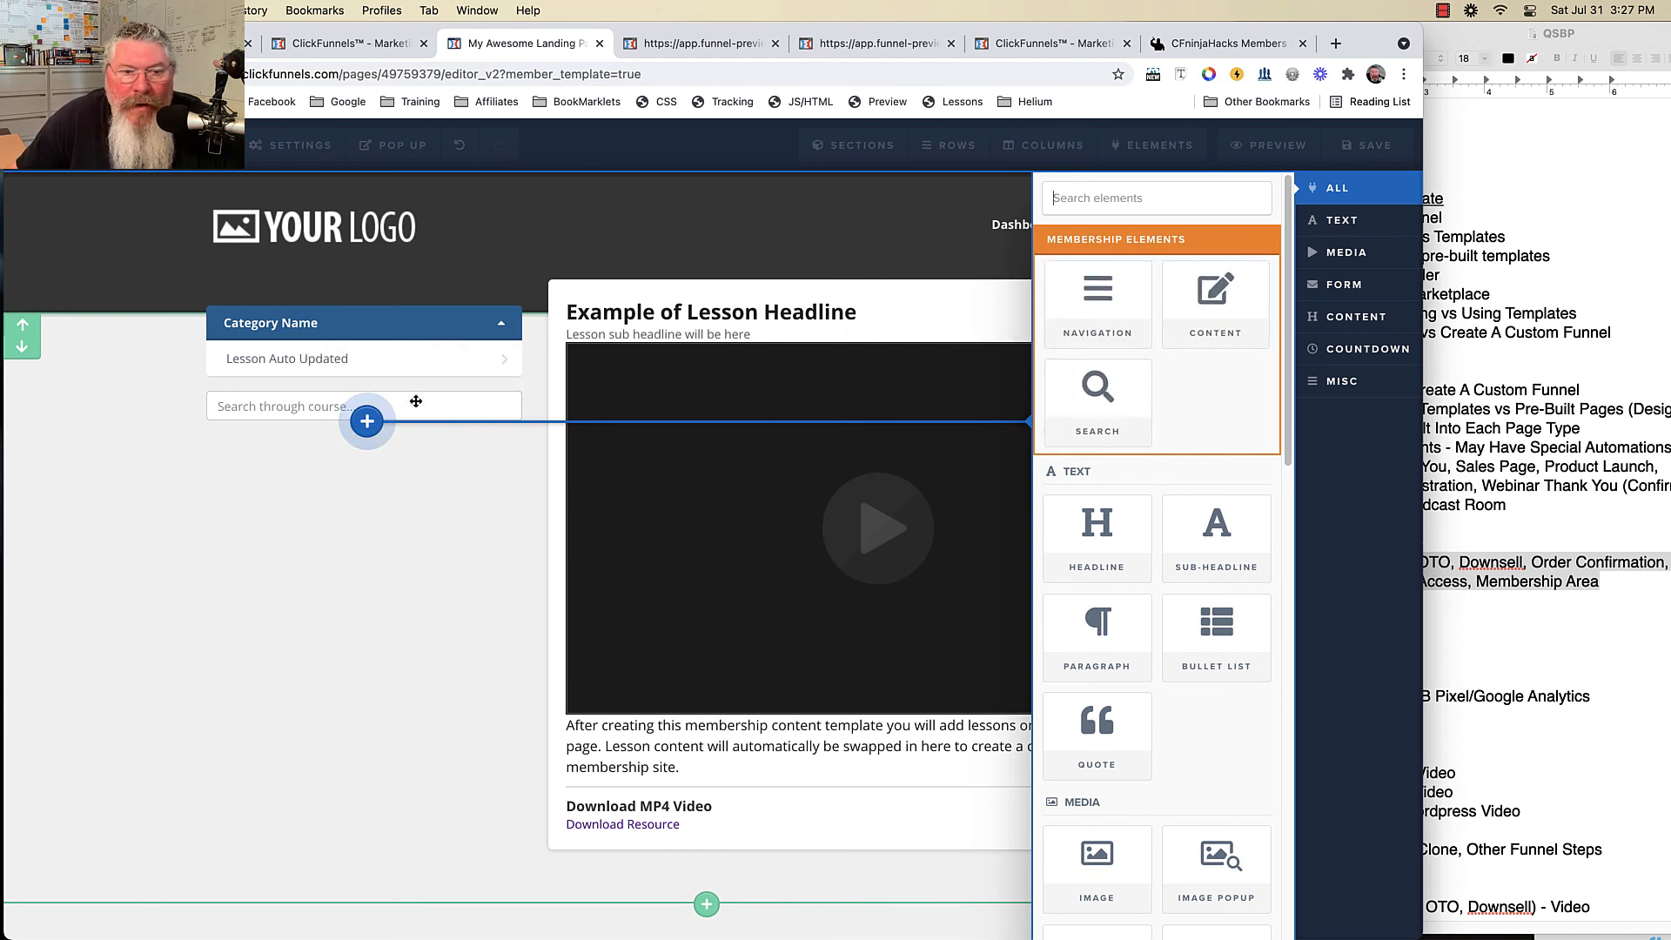
{"action": "left_click", "coordinate": [390, 496]}
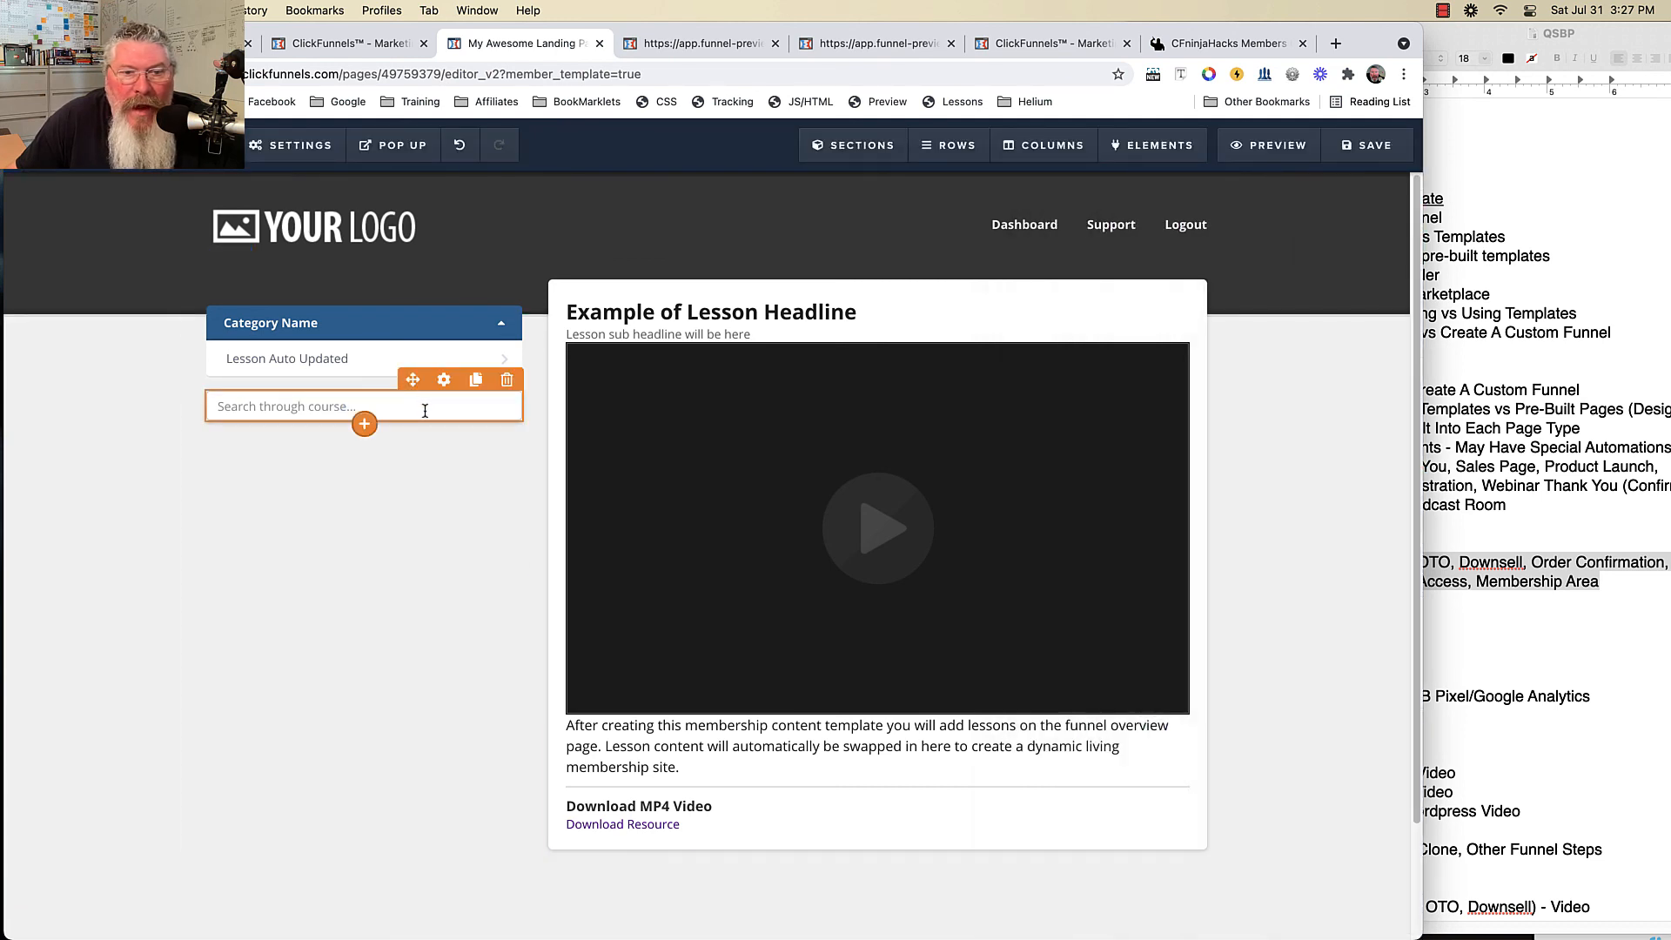
- Review the course search element's theme and advanced style settings, then close them
{"action": "left_click", "coordinate": [444, 379]}
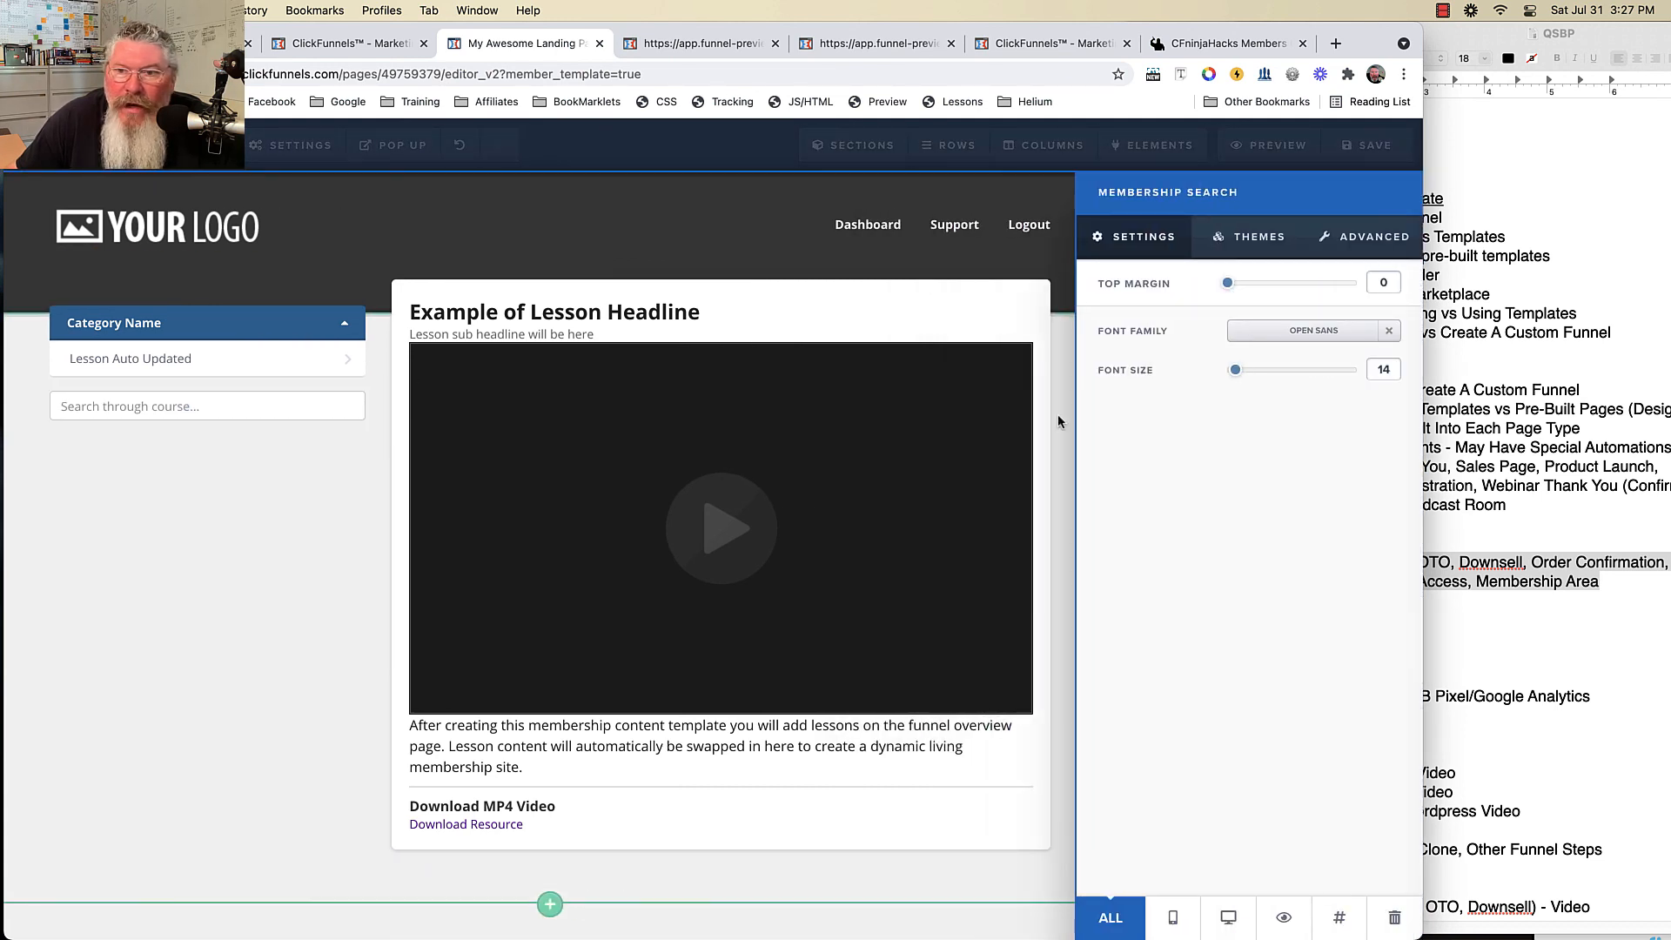
{"action": "left_click", "coordinate": [1269, 251]}
{"action": "left_click", "coordinate": [1346, 245]}
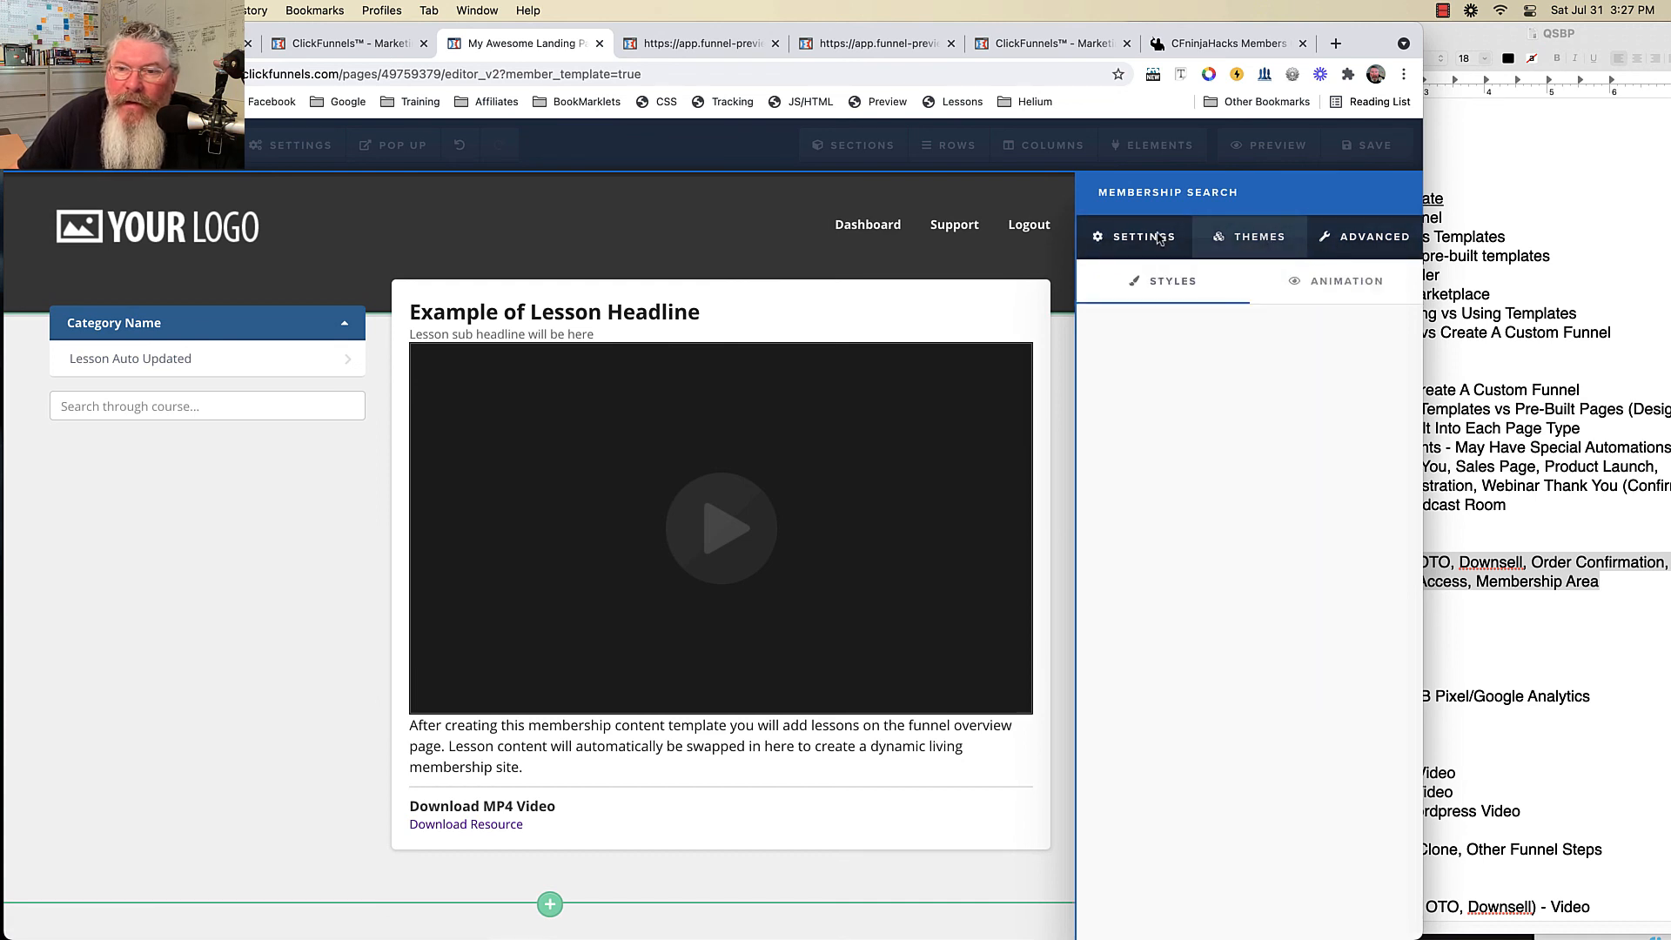
{"action": "left_click", "coordinate": [250, 564]}
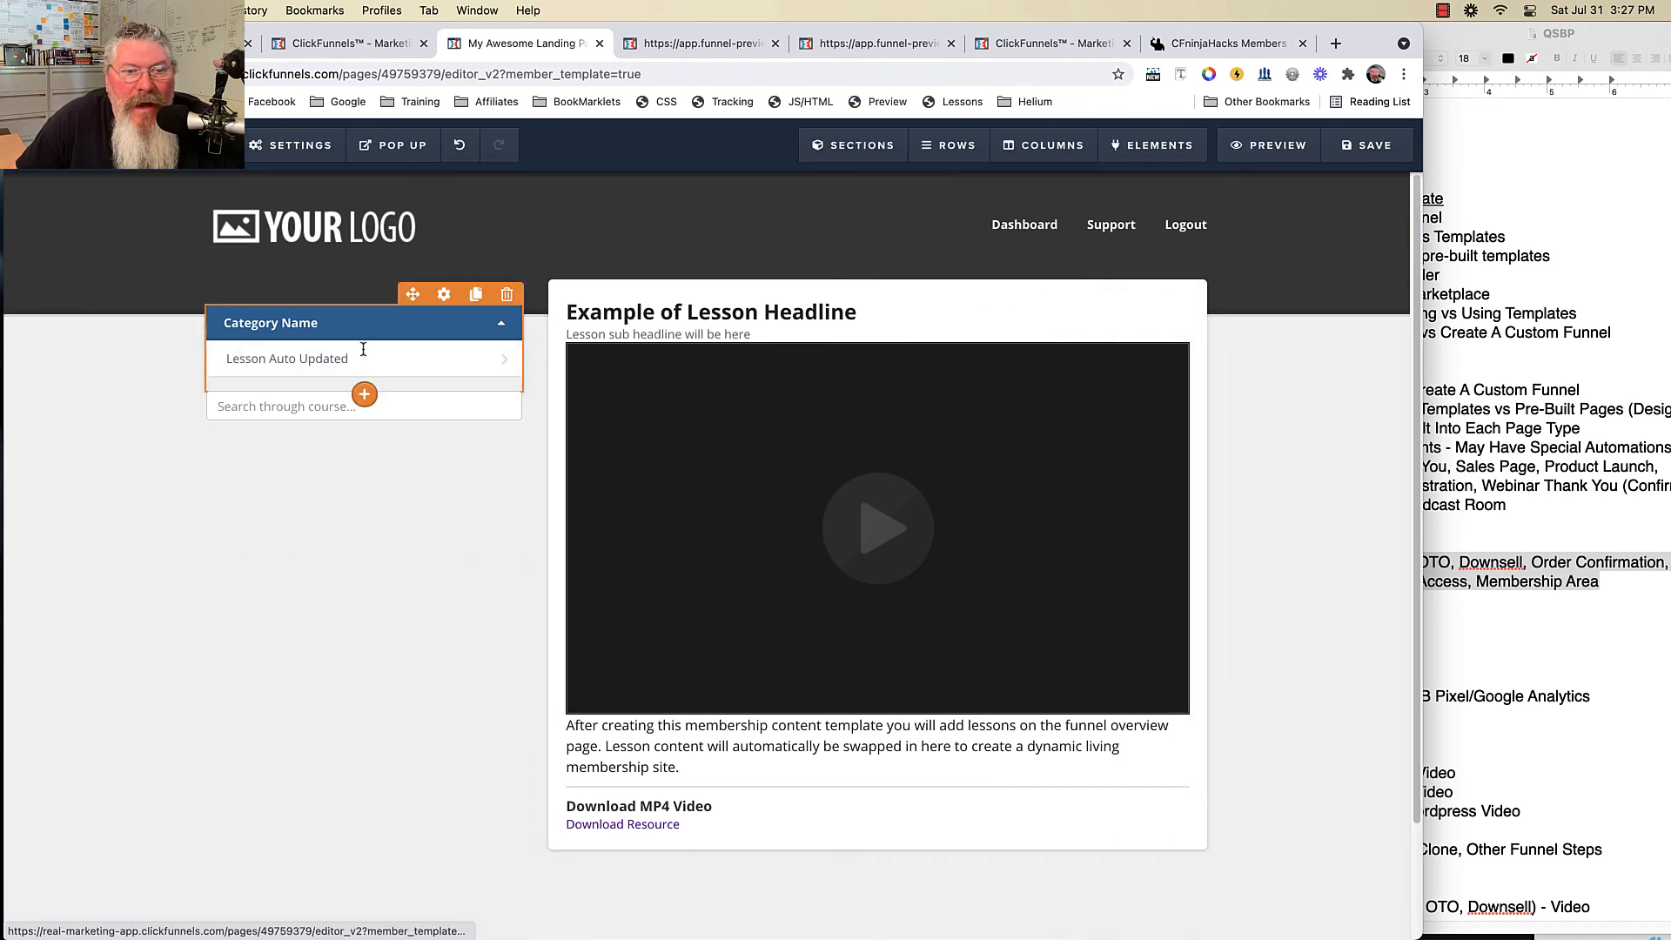
{"action": "left_click", "coordinate": [443, 296]}
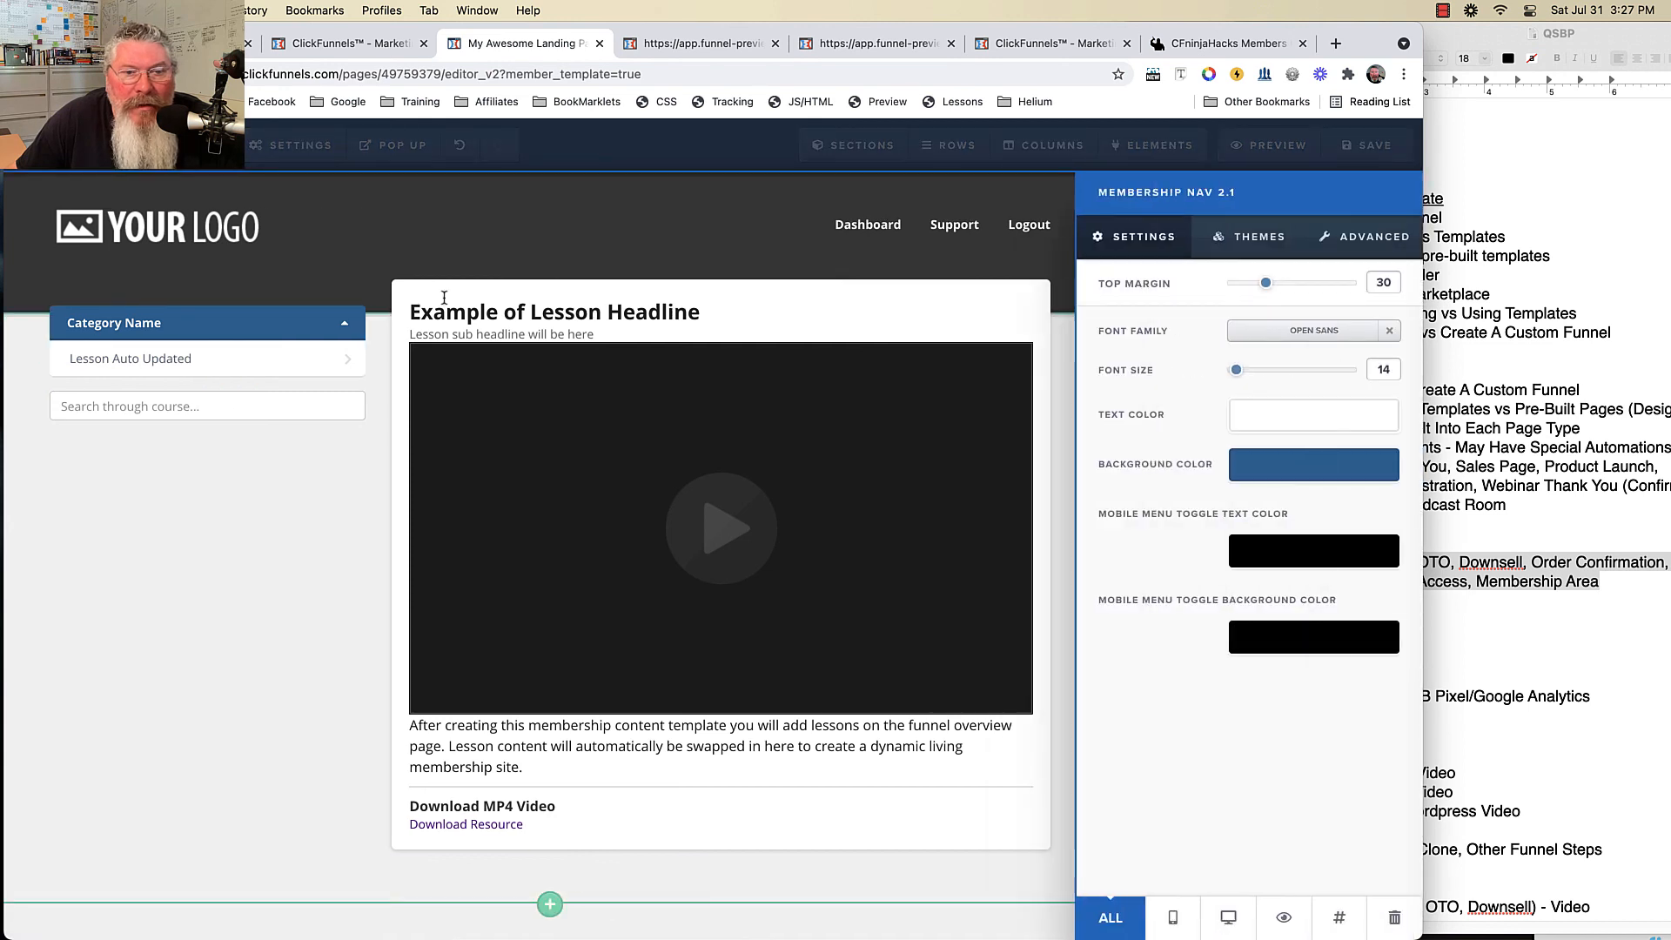
- Give the navigation bar a yellow background colour and blue text colour
{"action": "left_click", "coordinate": [1297, 470]}
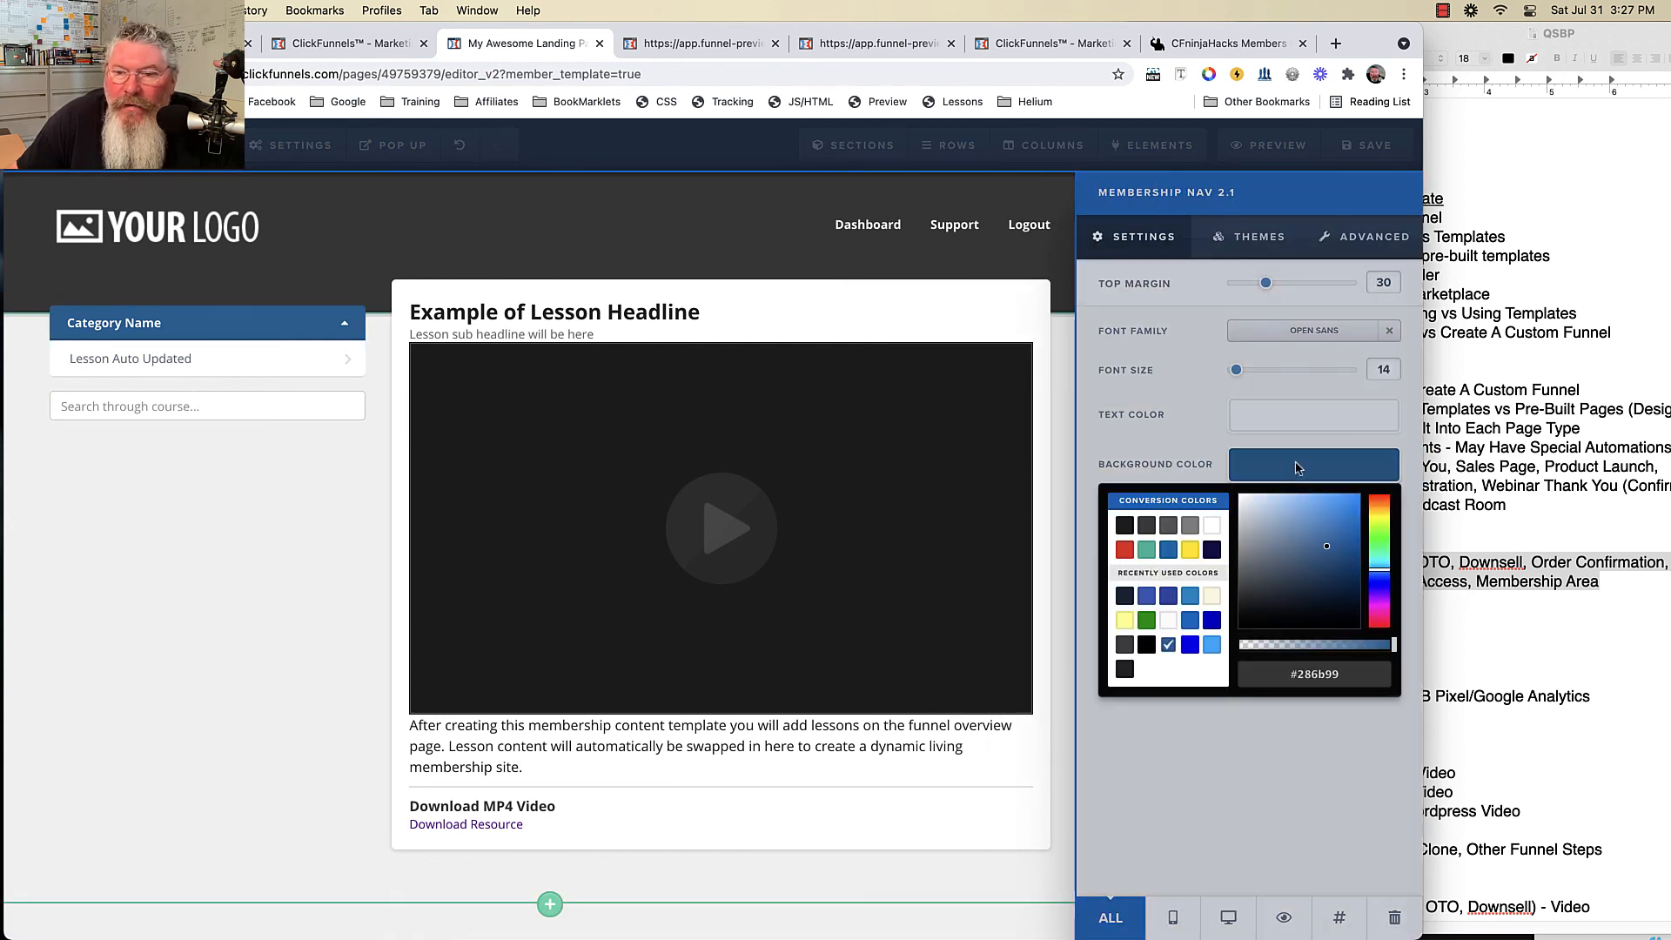
{"action": "left_click", "coordinate": [1190, 550]}
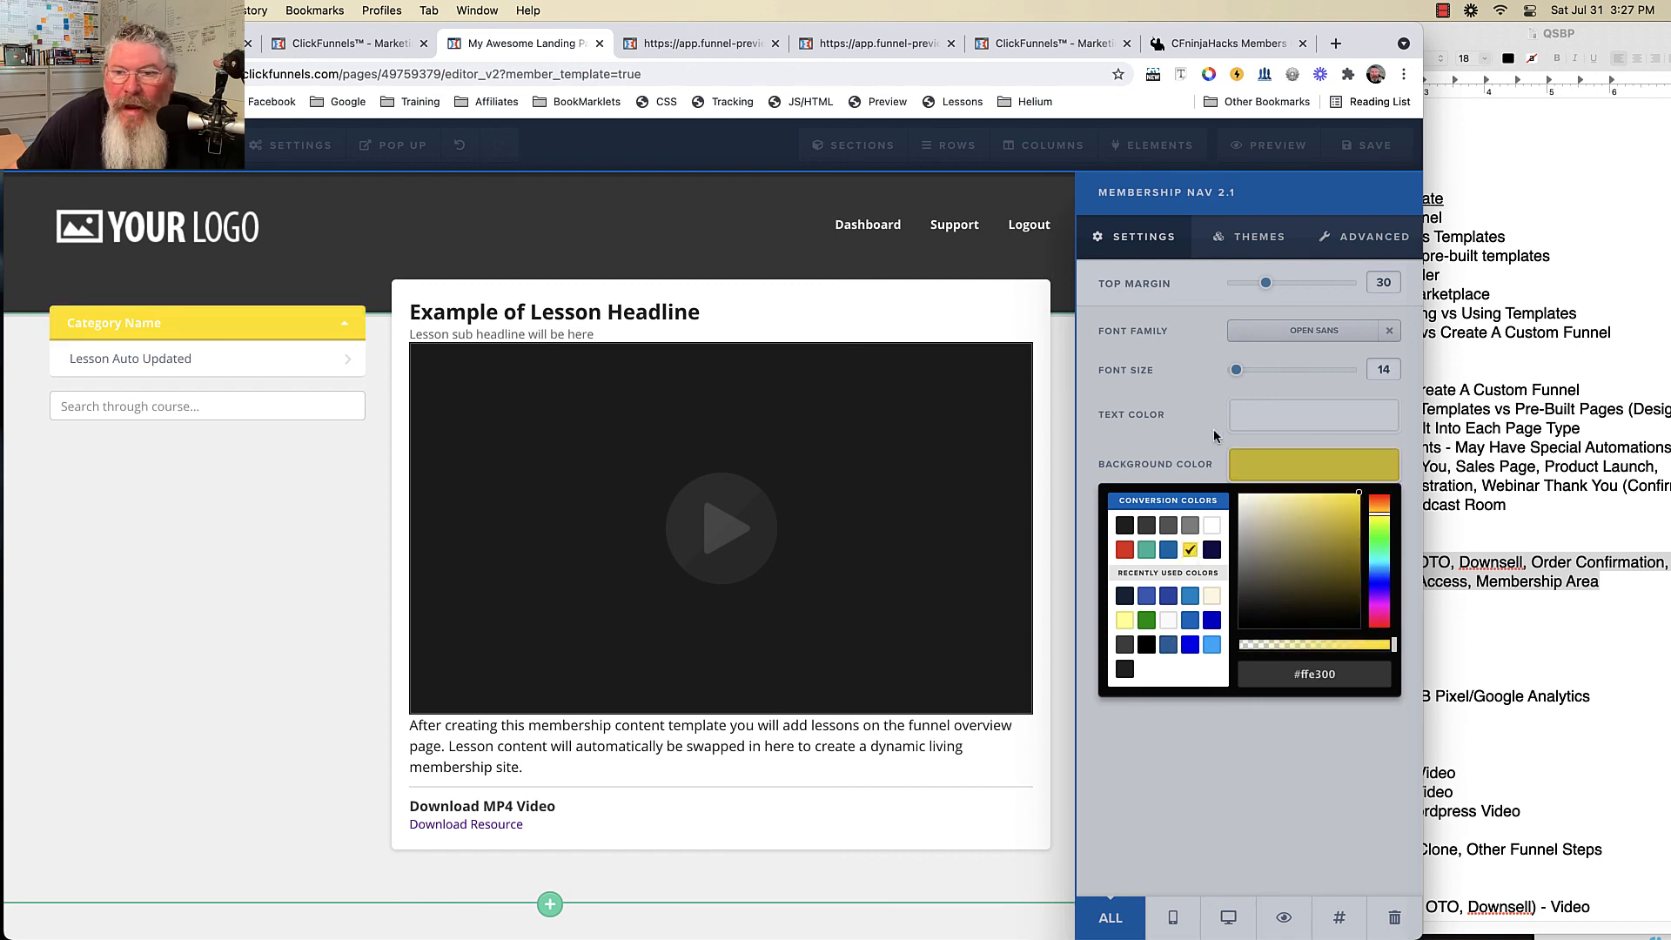
{"action": "left_click", "coordinate": [1280, 416]}
{"action": "left_click", "coordinate": [1168, 501]}
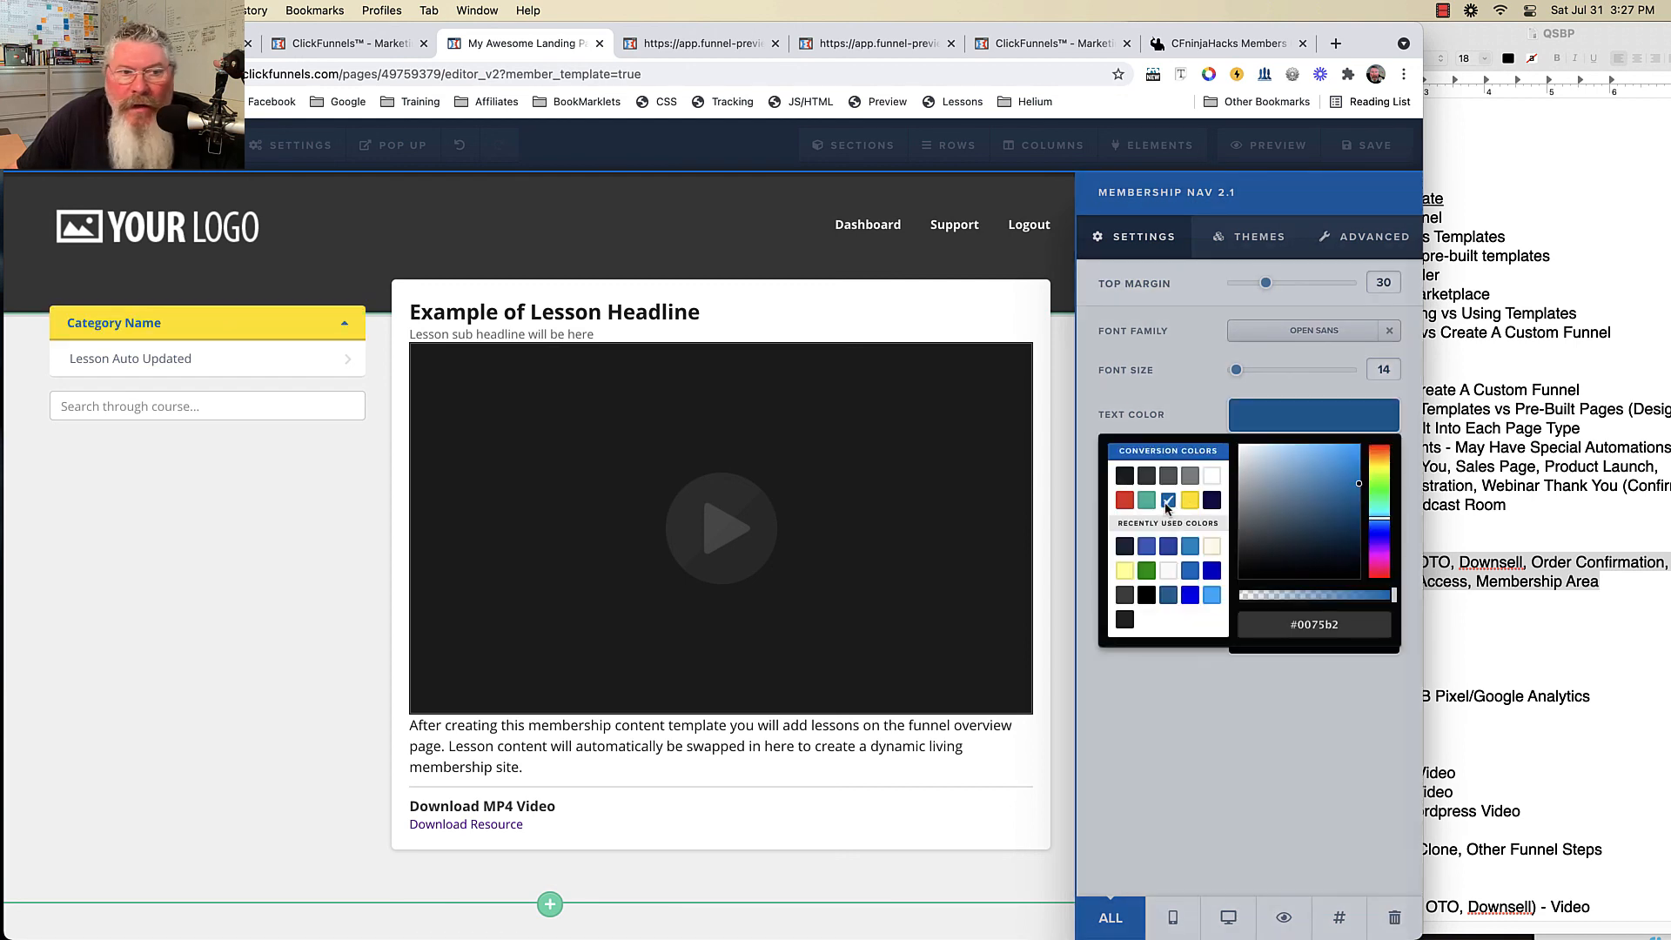
{"action": "left_click", "coordinate": [1165, 388]}
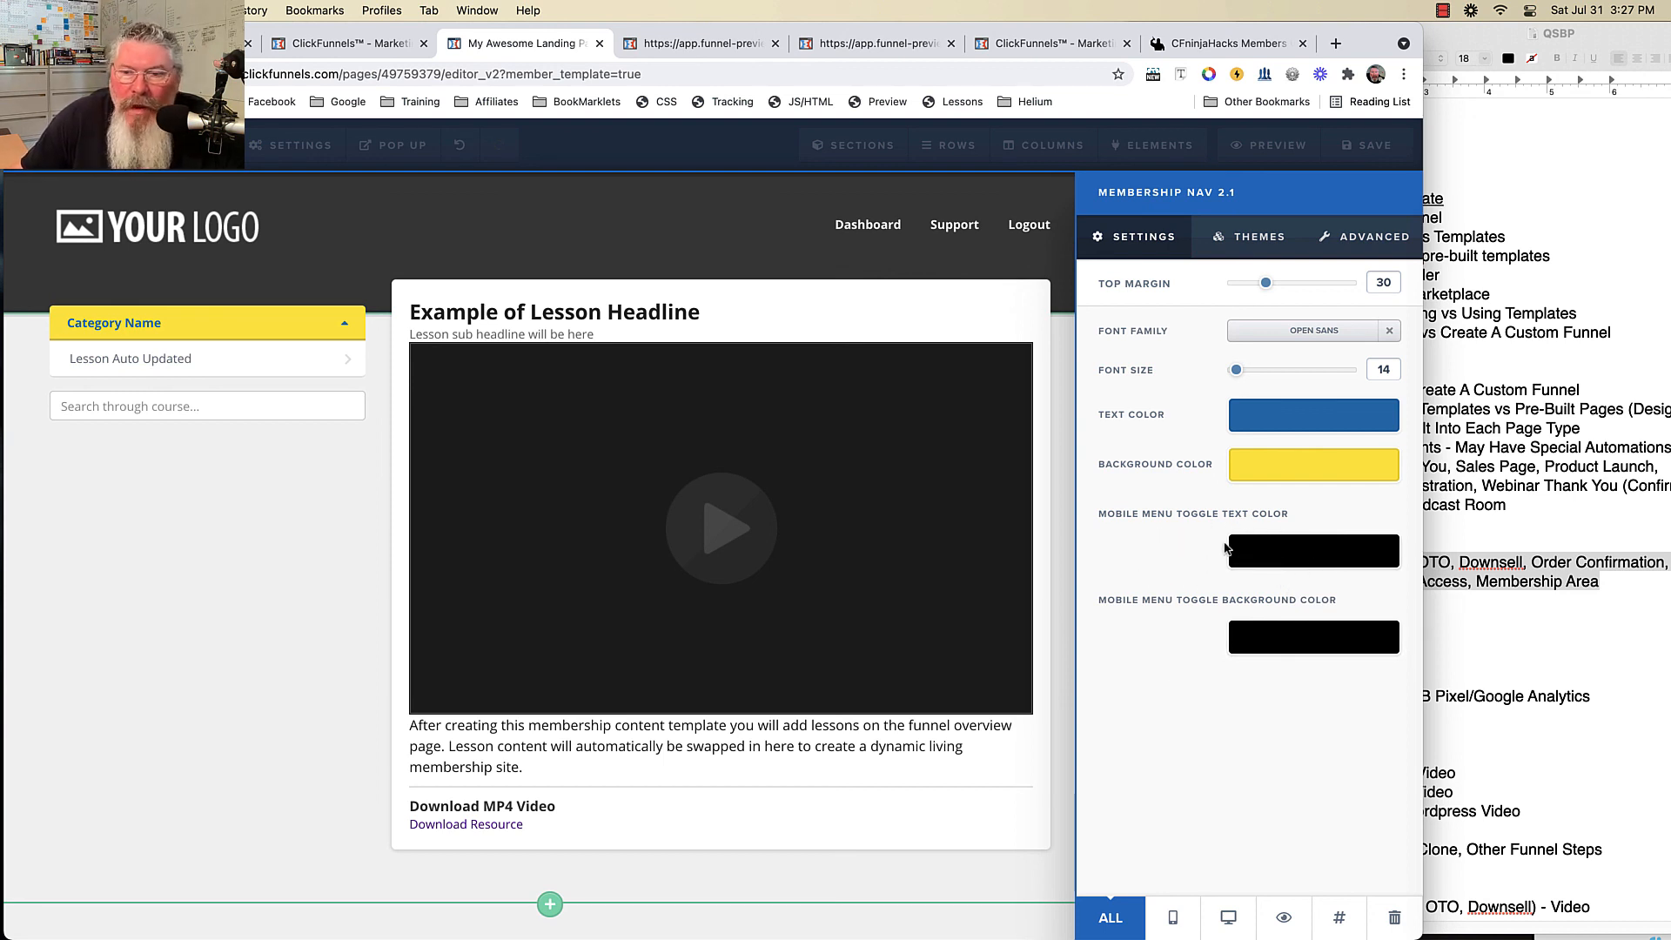
- Set the navigation's advanced title shadow to Blurry and box shadow to Hard
{"action": "left_click", "coordinate": [1263, 247]}
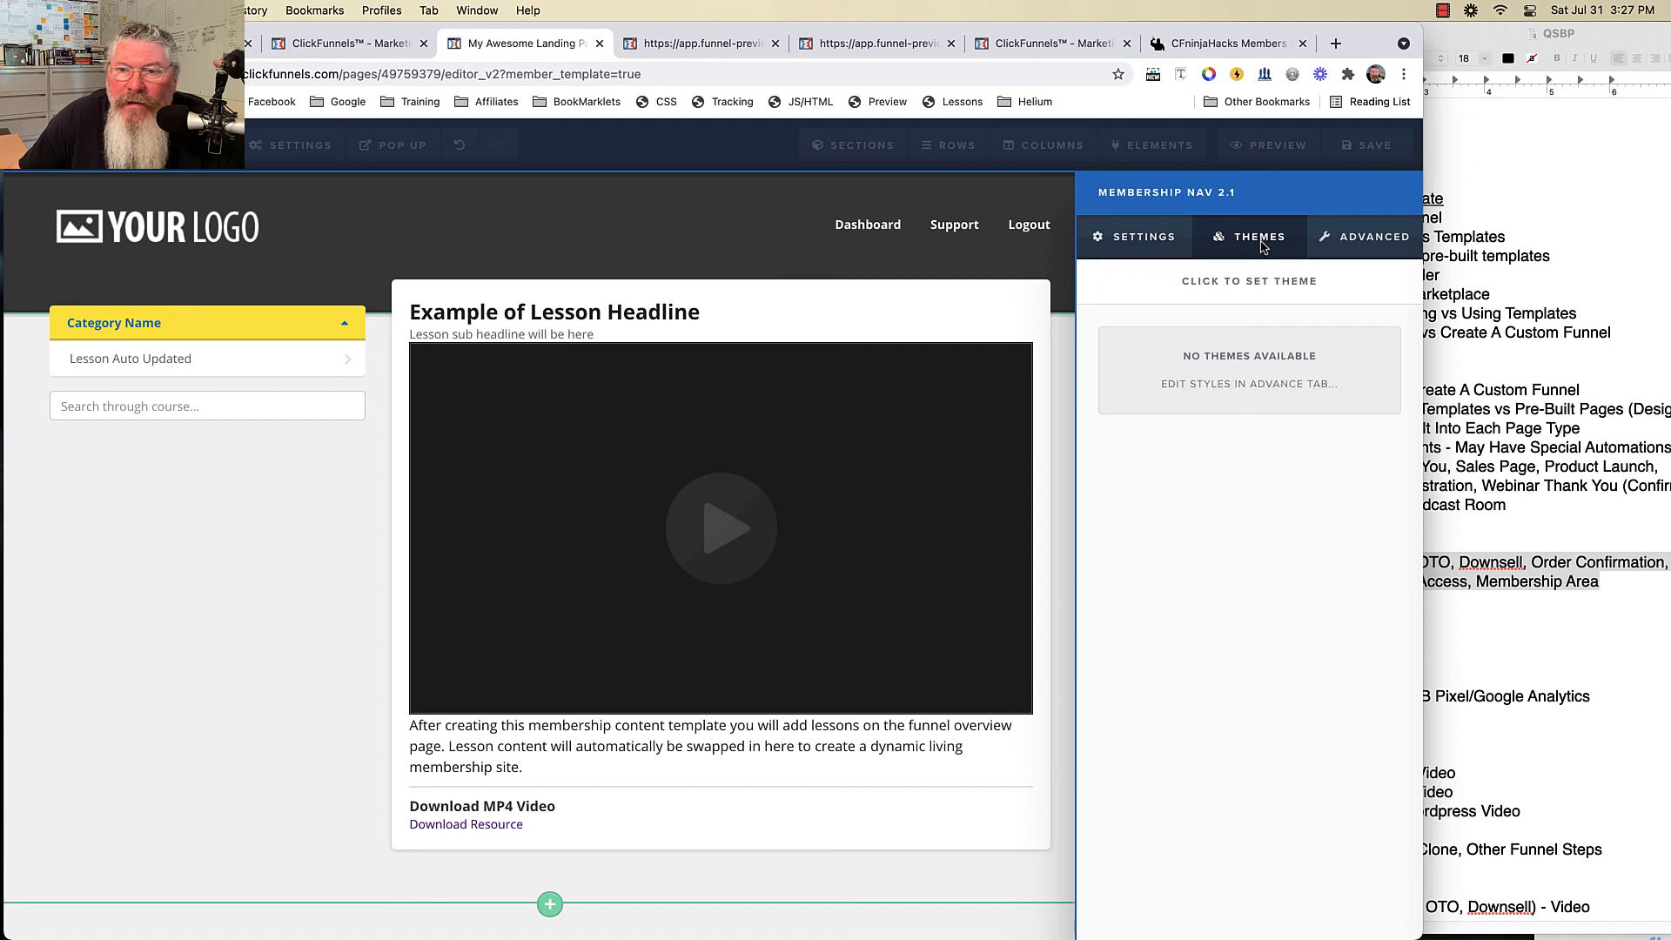
{"action": "left_click", "coordinate": [1347, 247]}
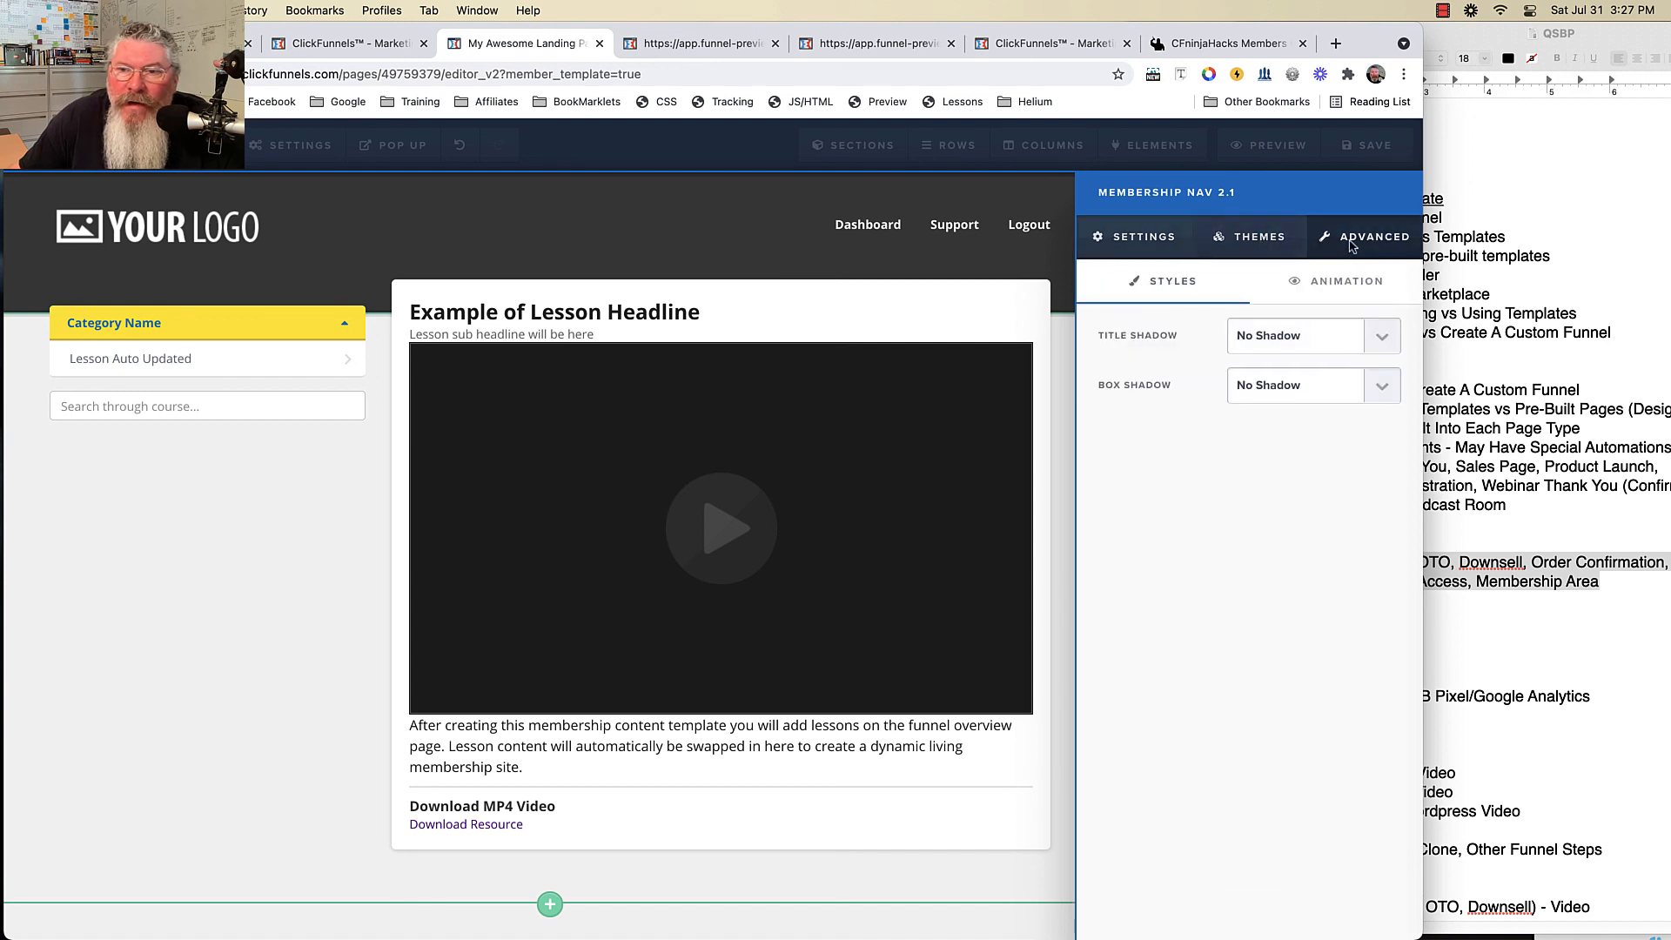
{"action": "left_click", "coordinate": [1303, 339]}
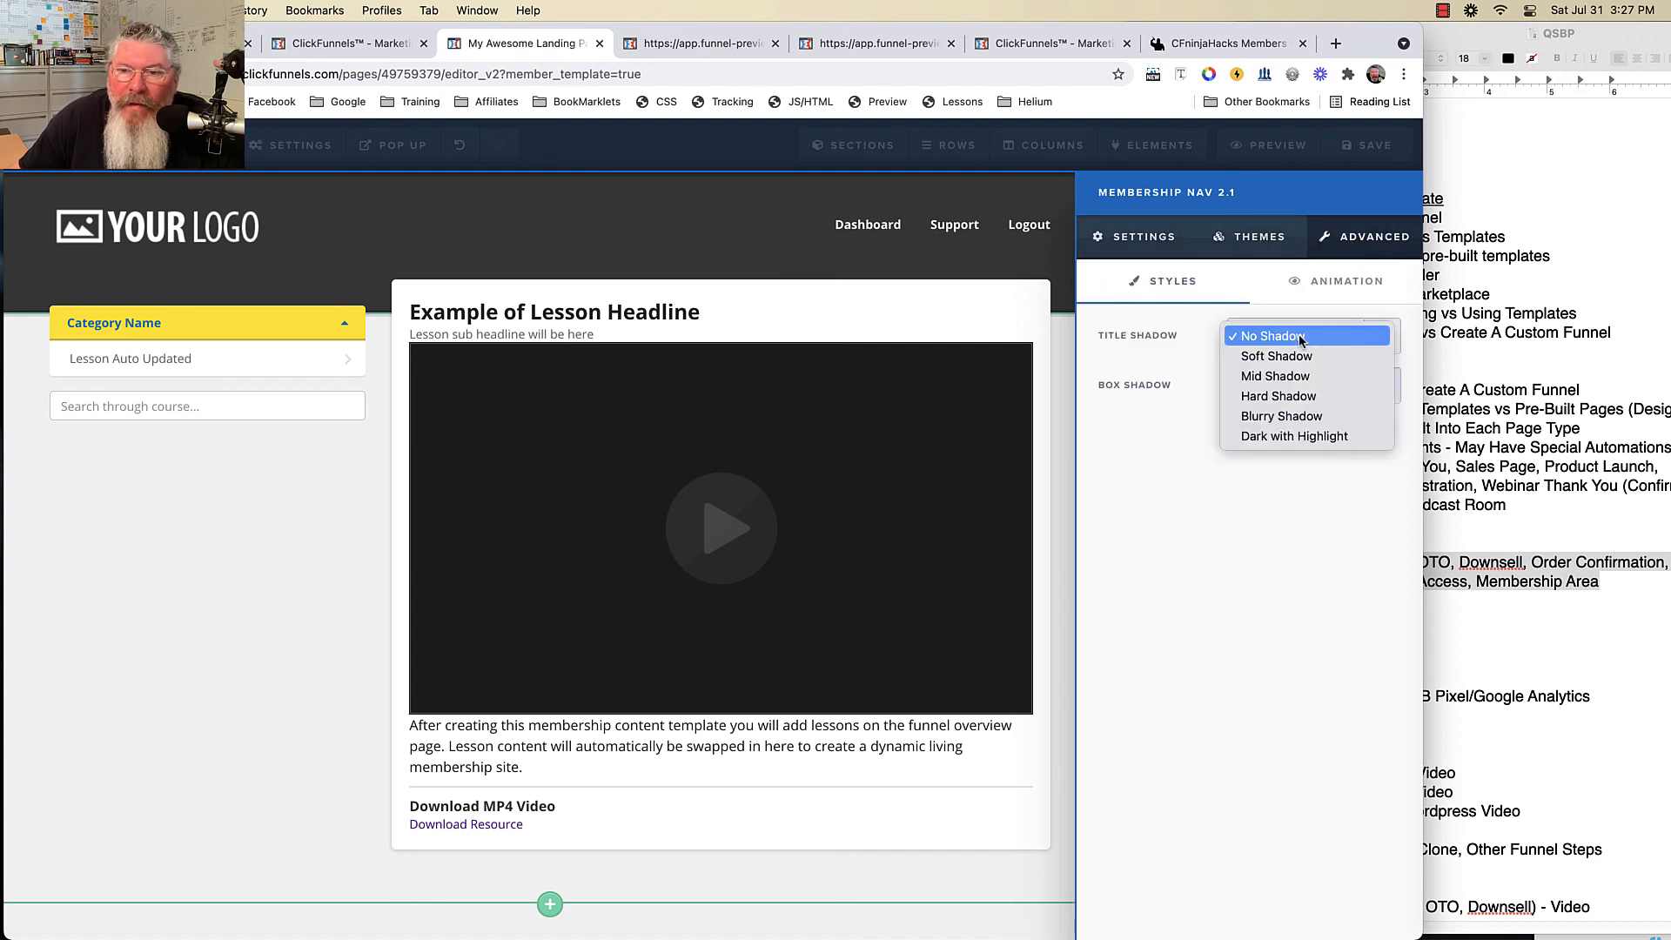
{"action": "left_click", "coordinate": [1294, 418]}
{"action": "left_click", "coordinate": [1284, 386]}
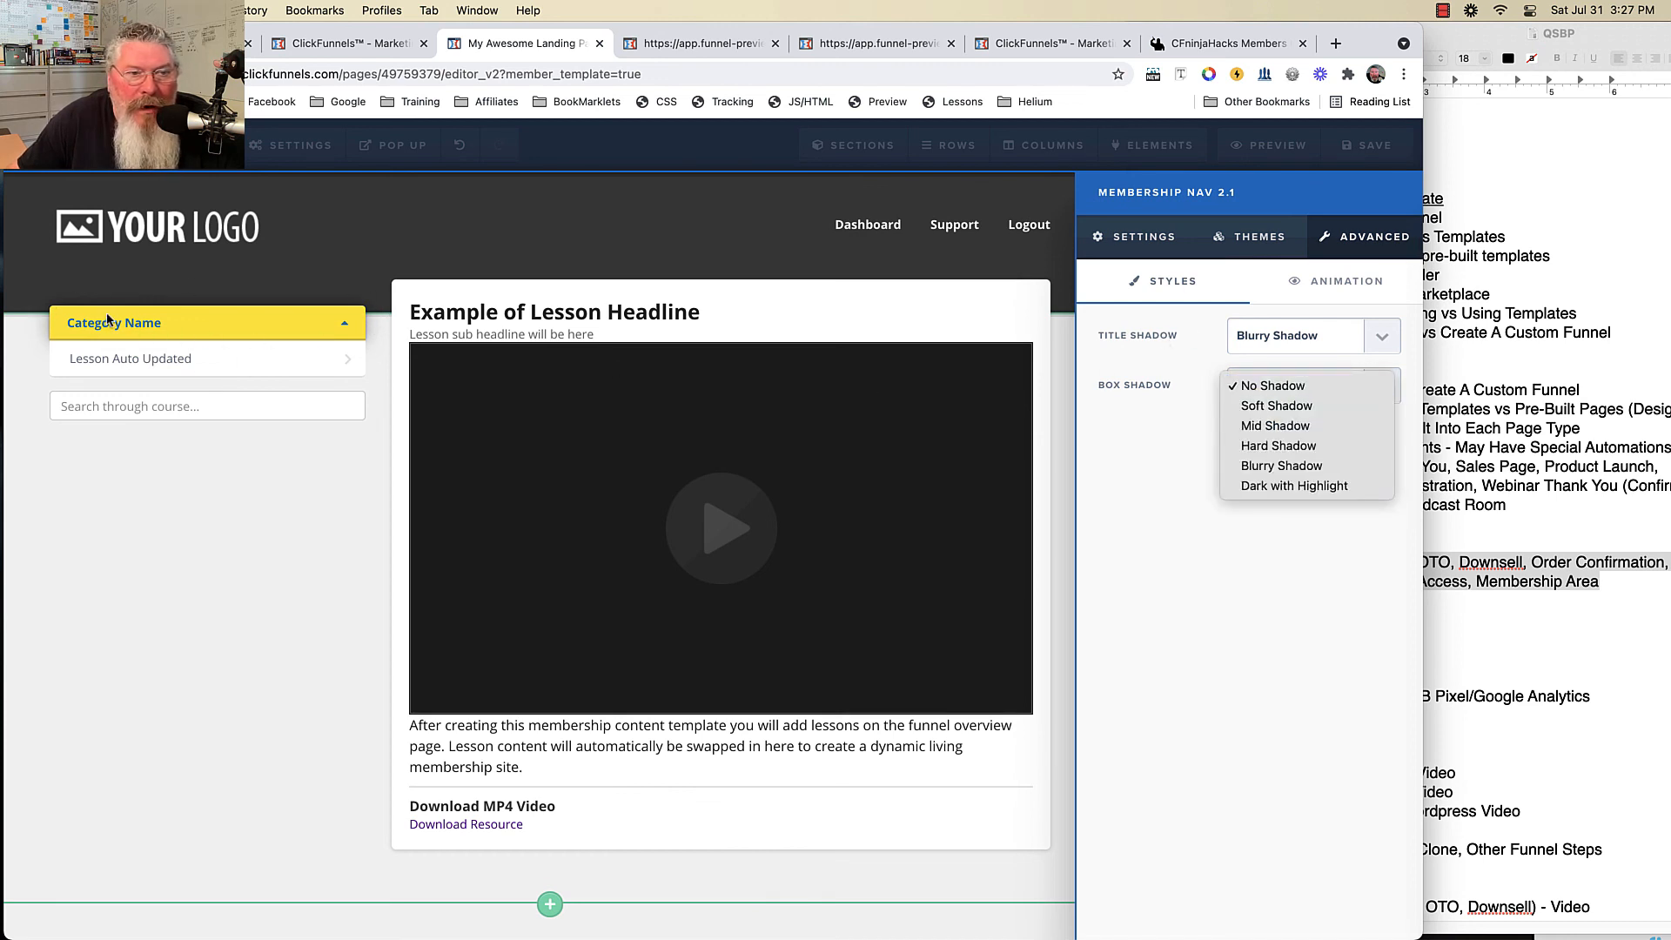
{"action": "left_click", "coordinate": [1276, 446]}
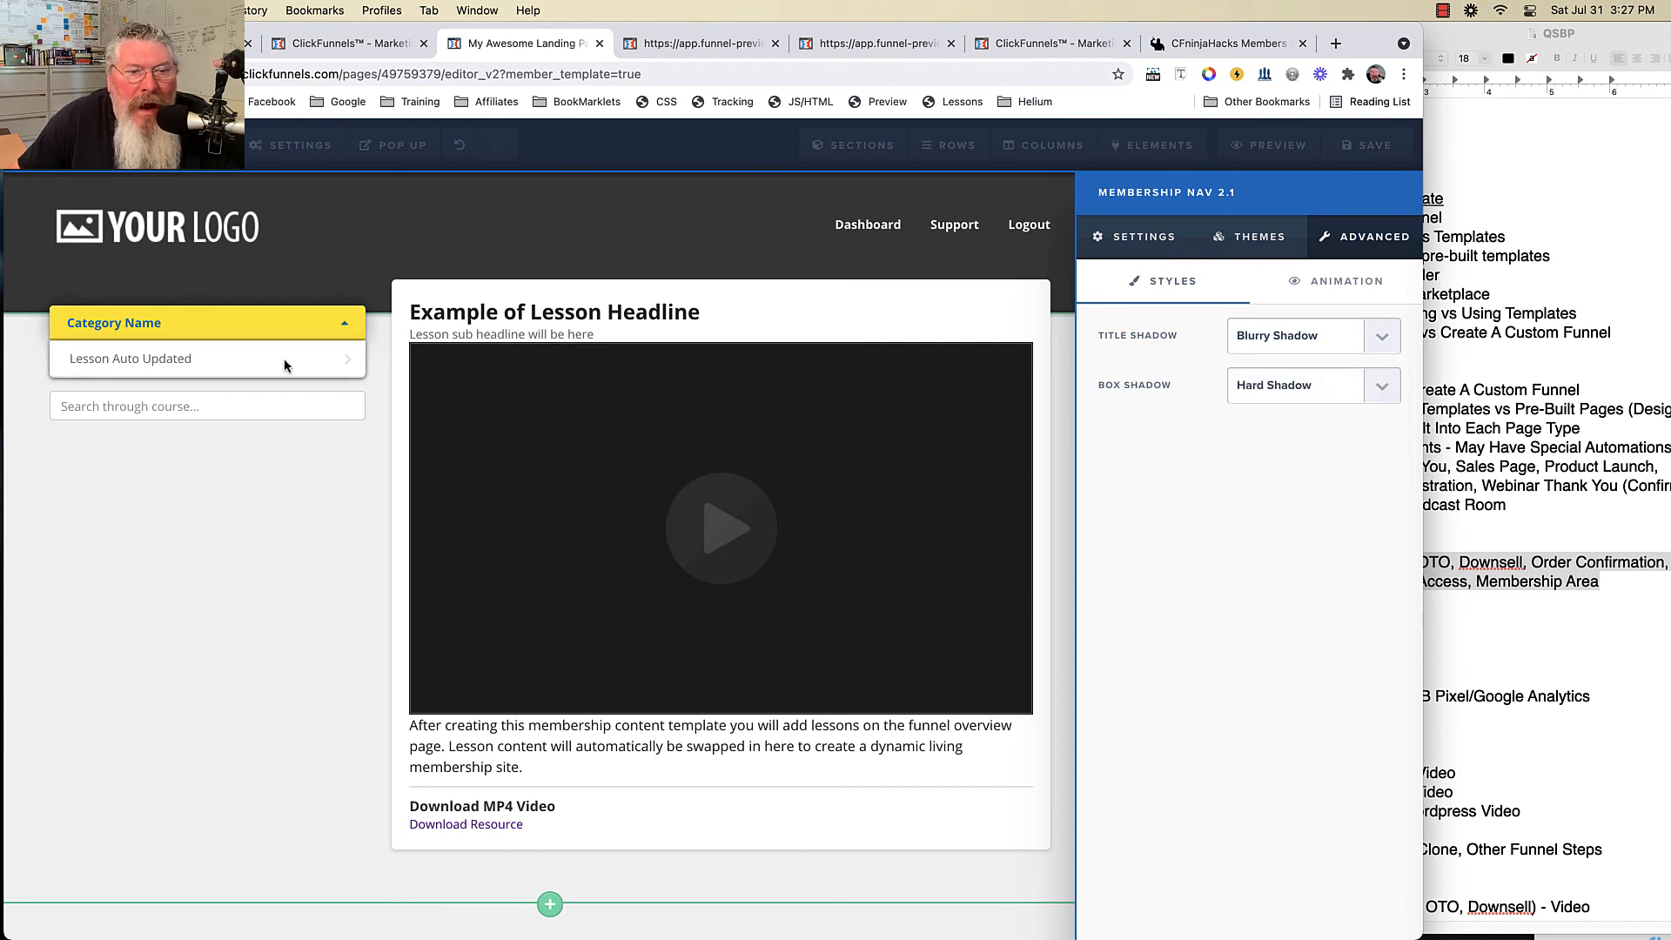
{"action": "left_click", "coordinate": [306, 366]}
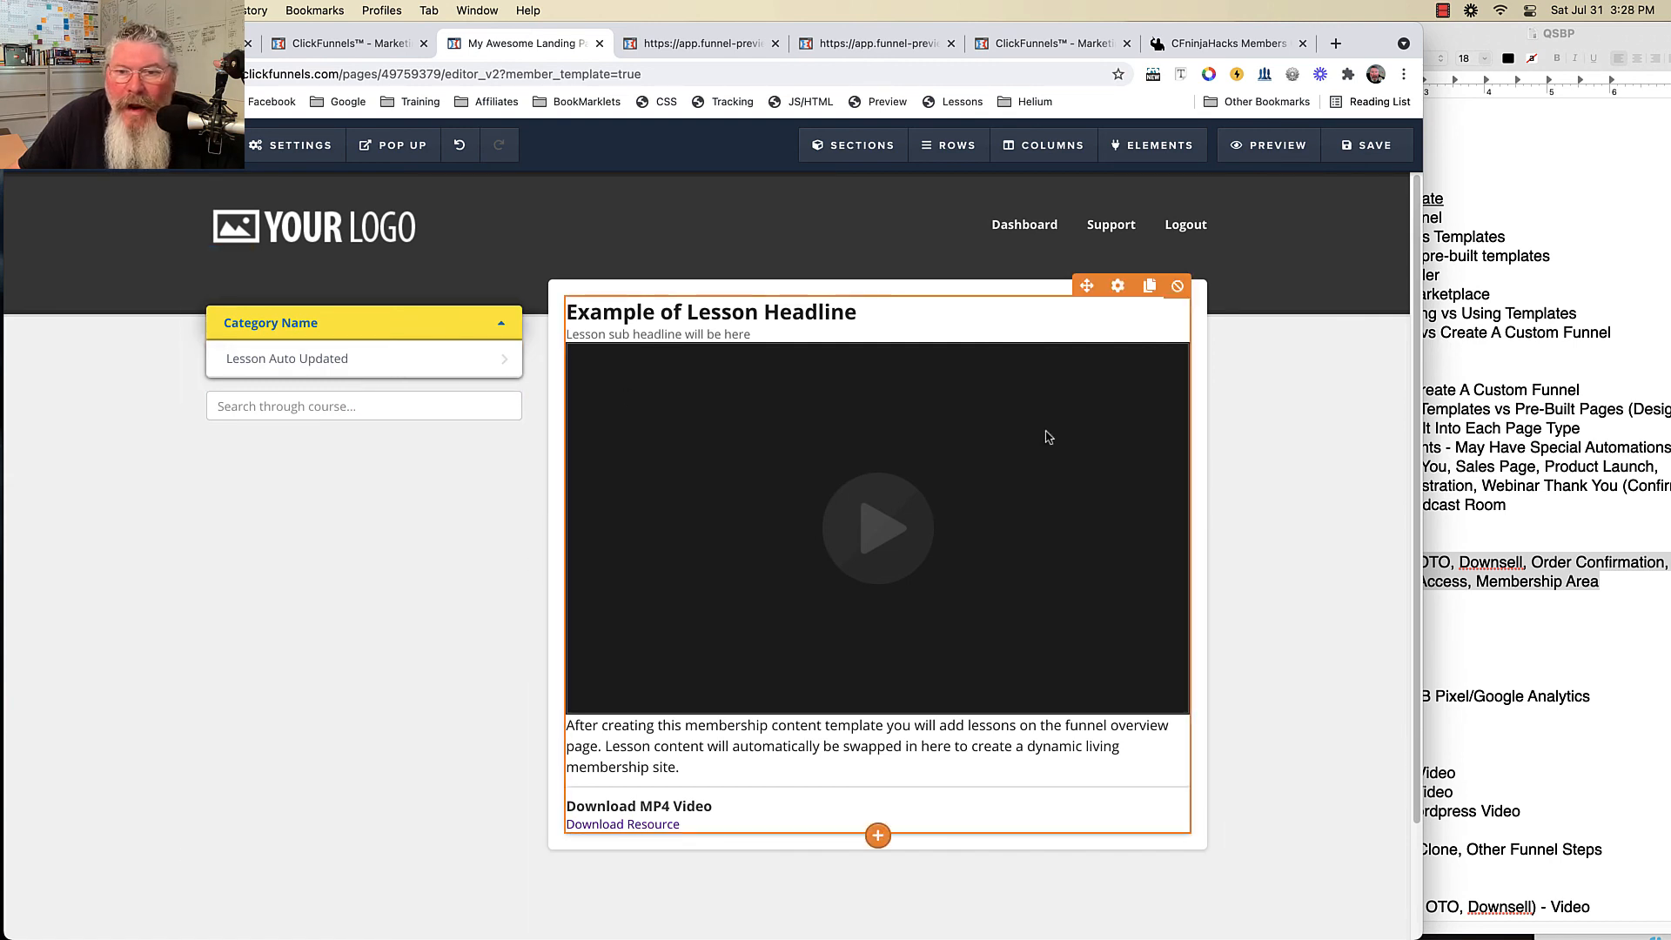
- Set the Membership Content font family to Lato and exit the template editor
{"action": "left_click", "coordinate": [1117, 287]}
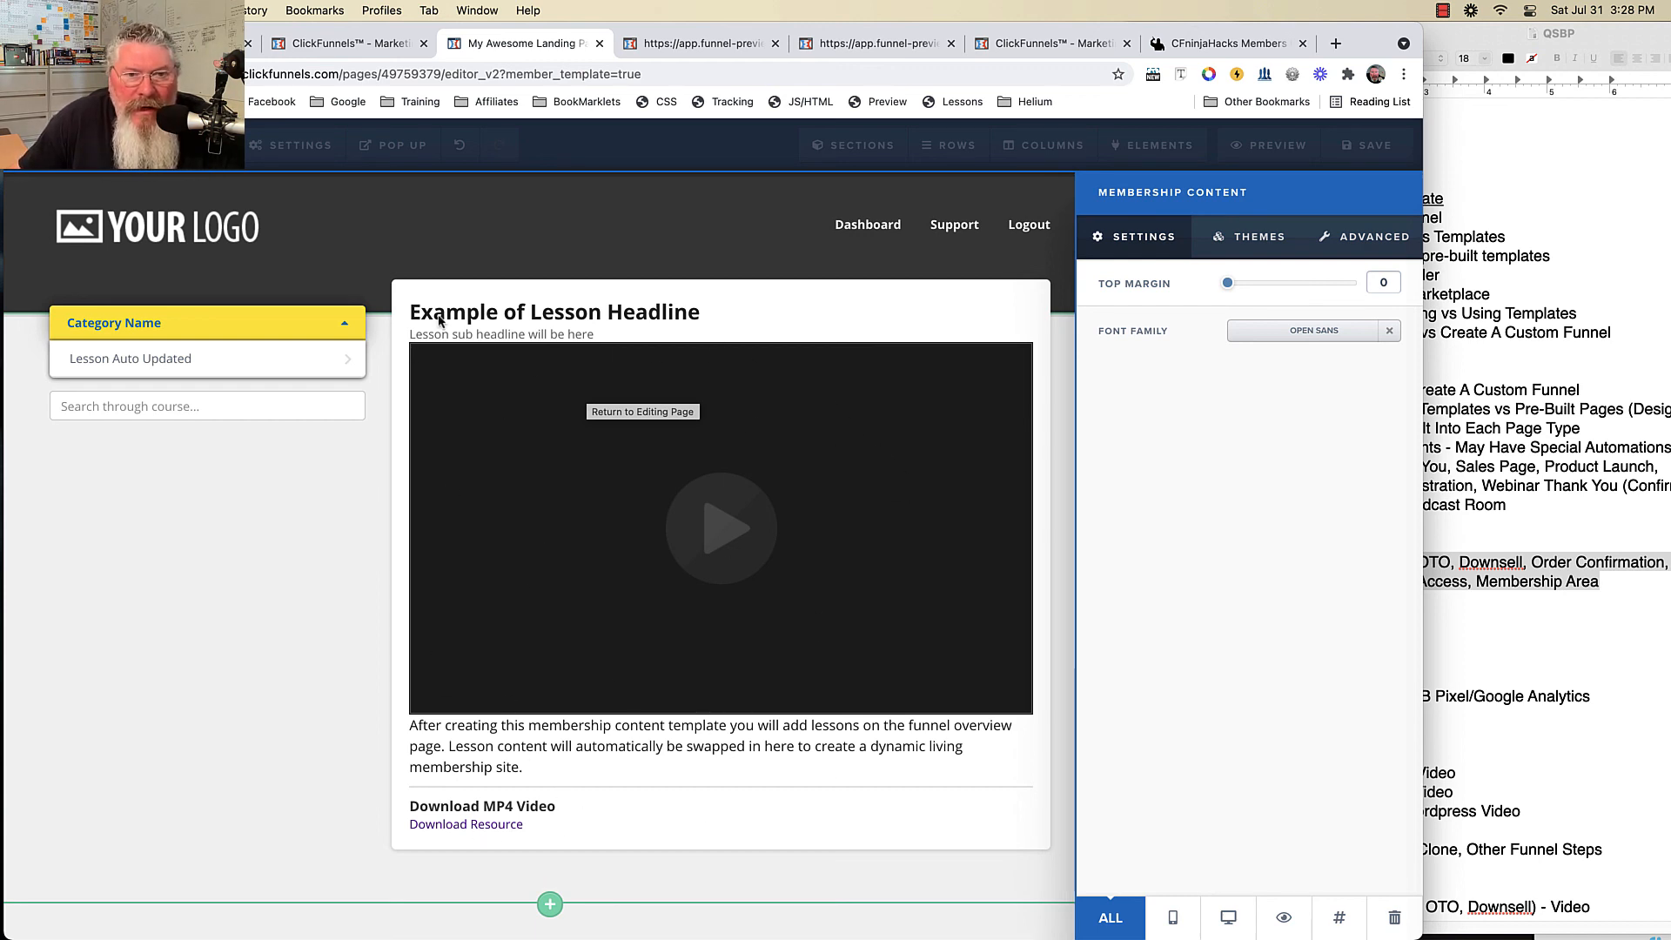
{"action": "left_click", "coordinate": [1313, 334]}
{"action": "left_click", "coordinate": [1314, 336]}
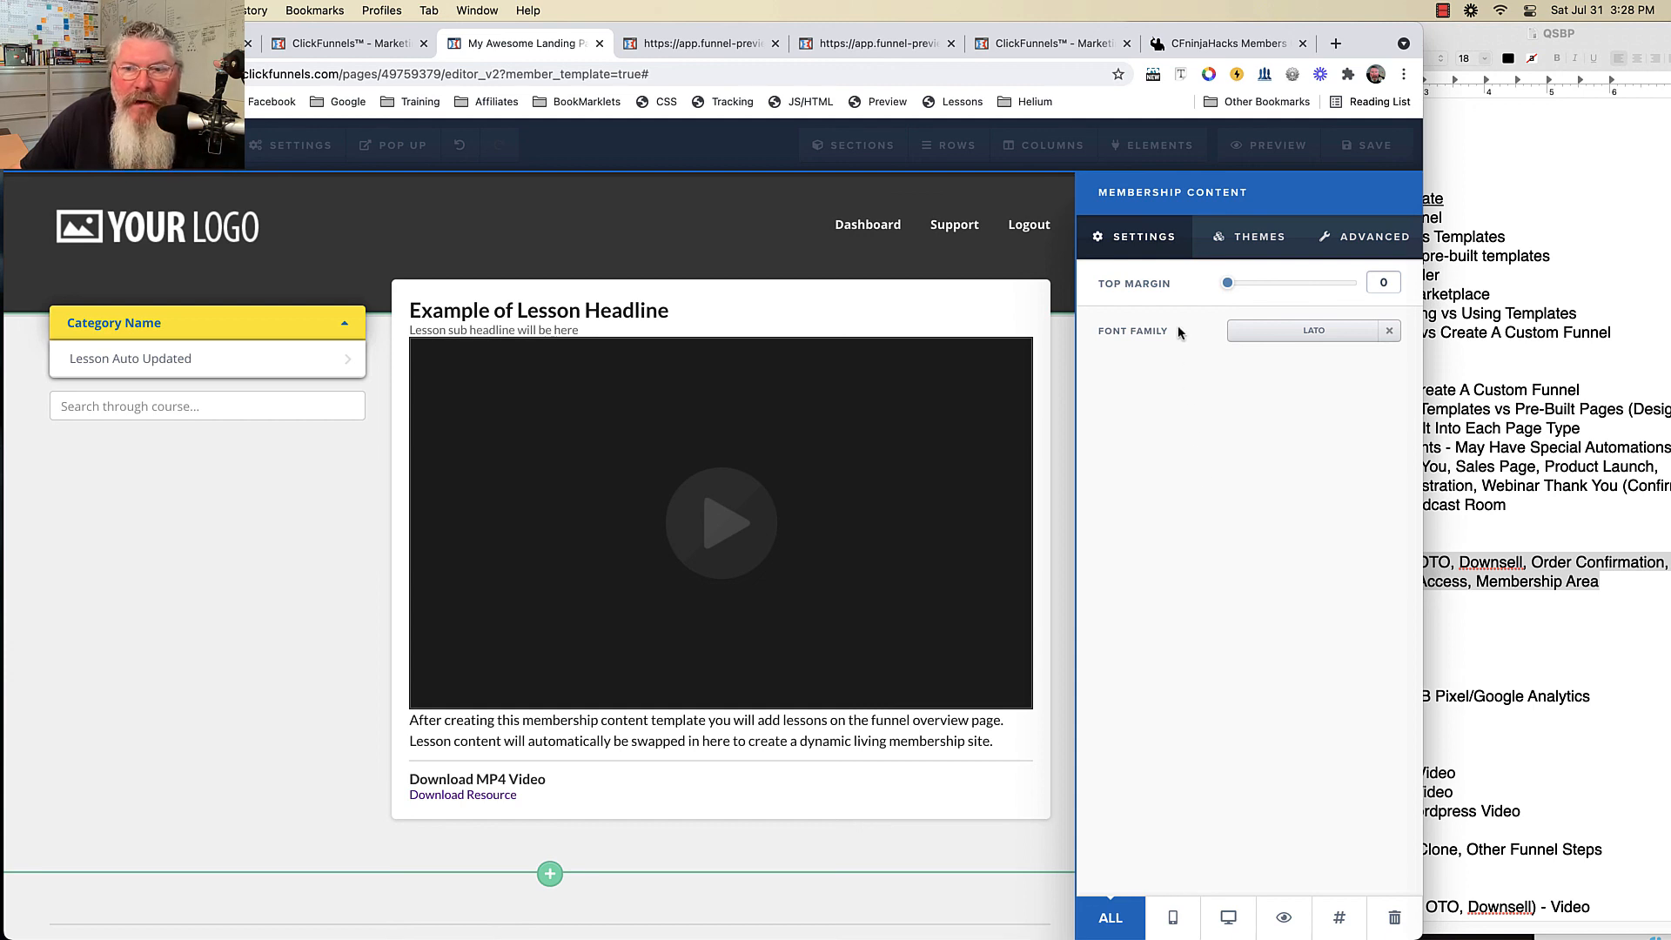
{"action": "left_click", "coordinate": [1249, 242]}
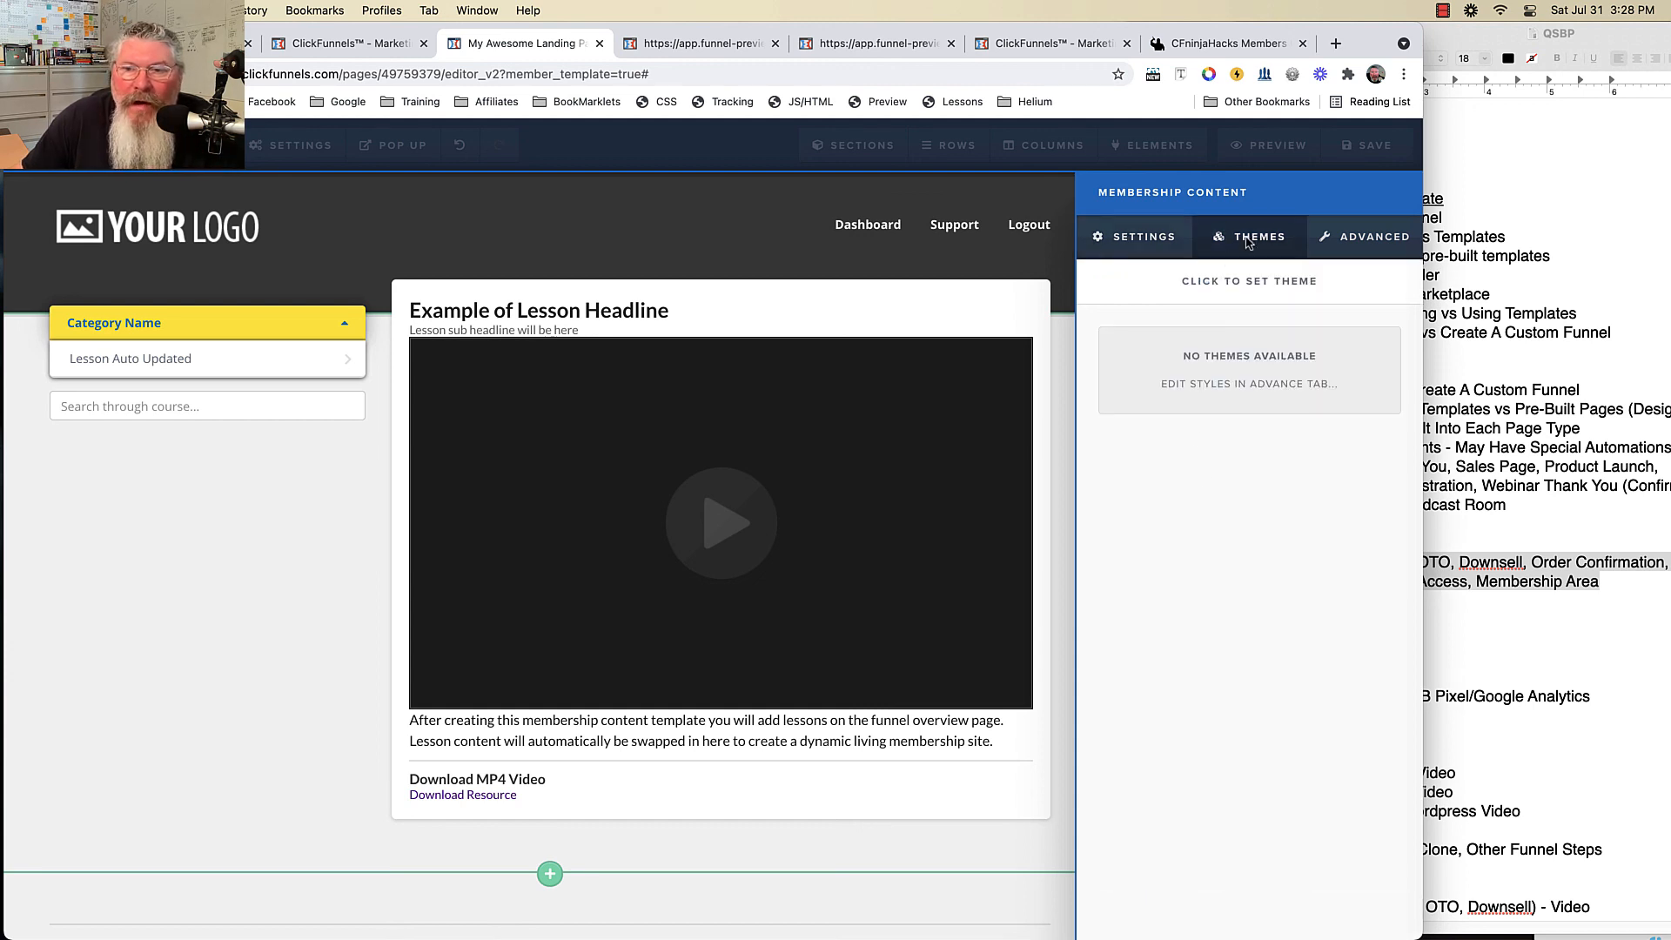
{"action": "left_click", "coordinate": [1362, 239]}
{"action": "left_click", "coordinate": [1144, 238]}
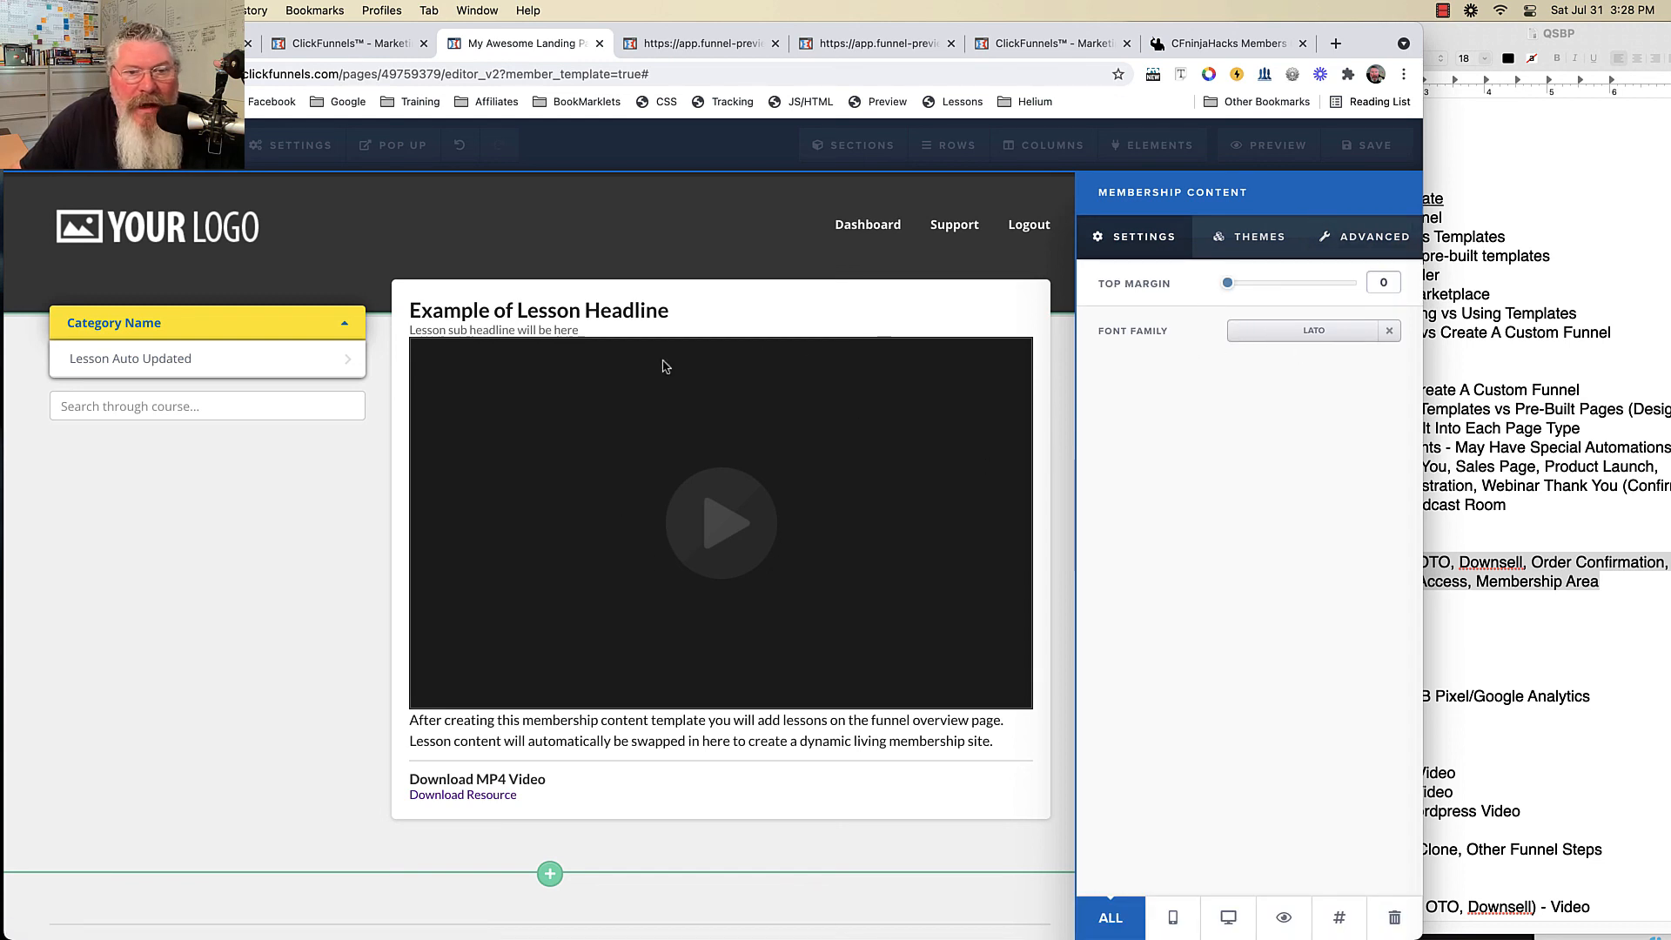
{"action": "left_click", "coordinate": [732, 541]}
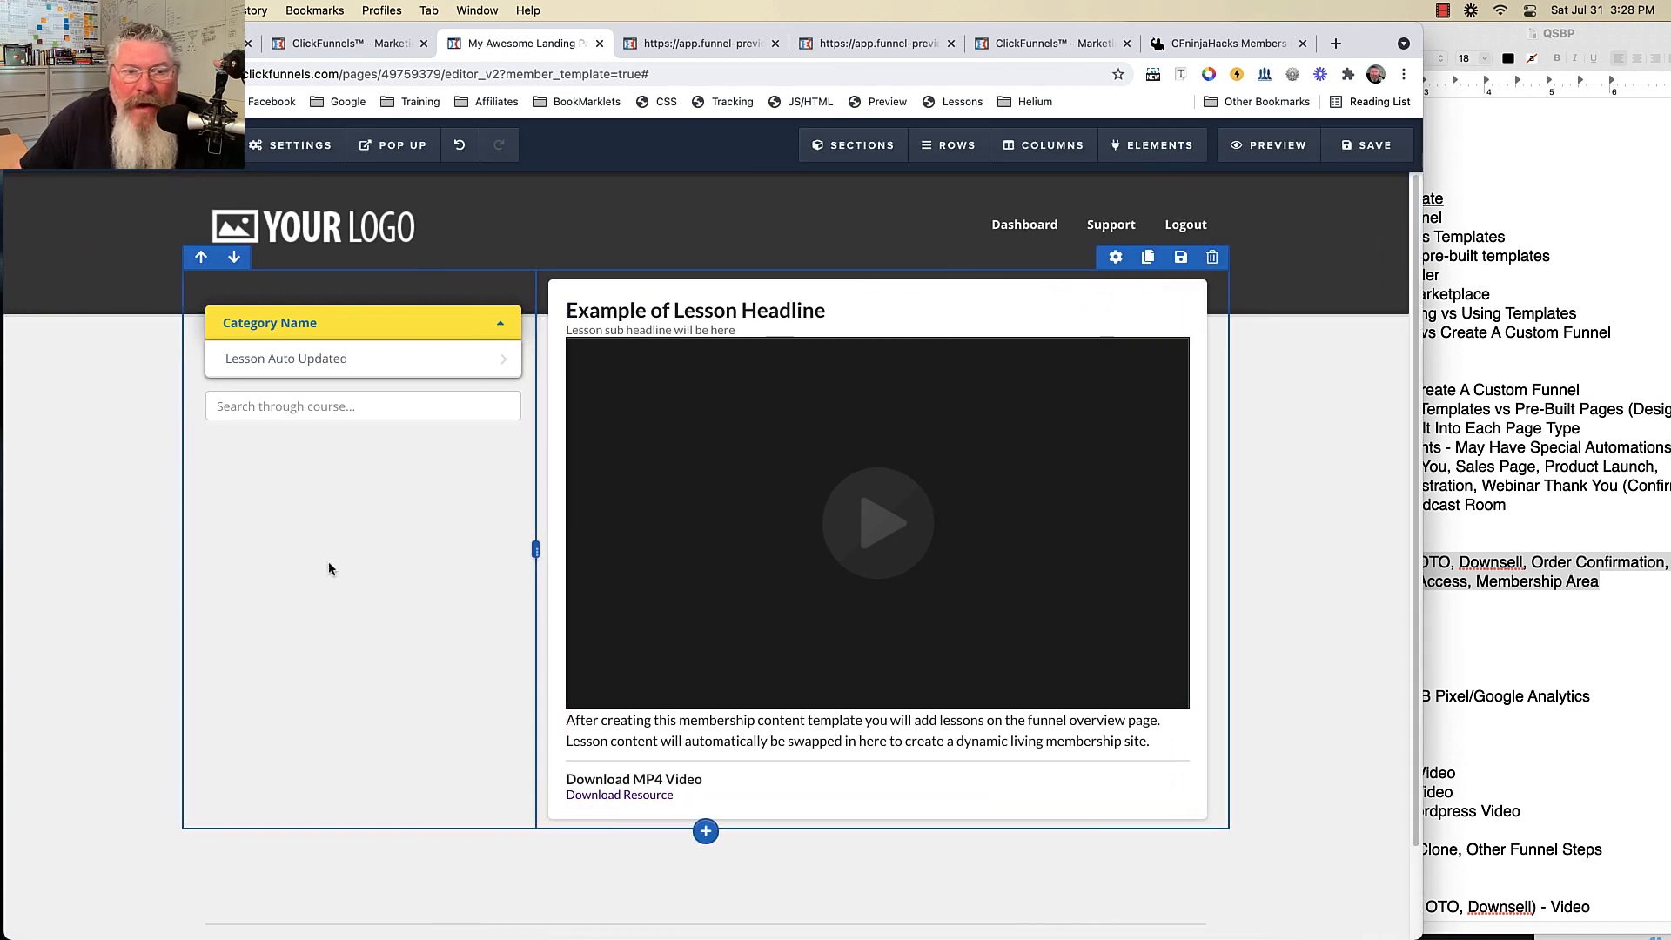
{"action": "left_click", "coordinate": [81, 146]}
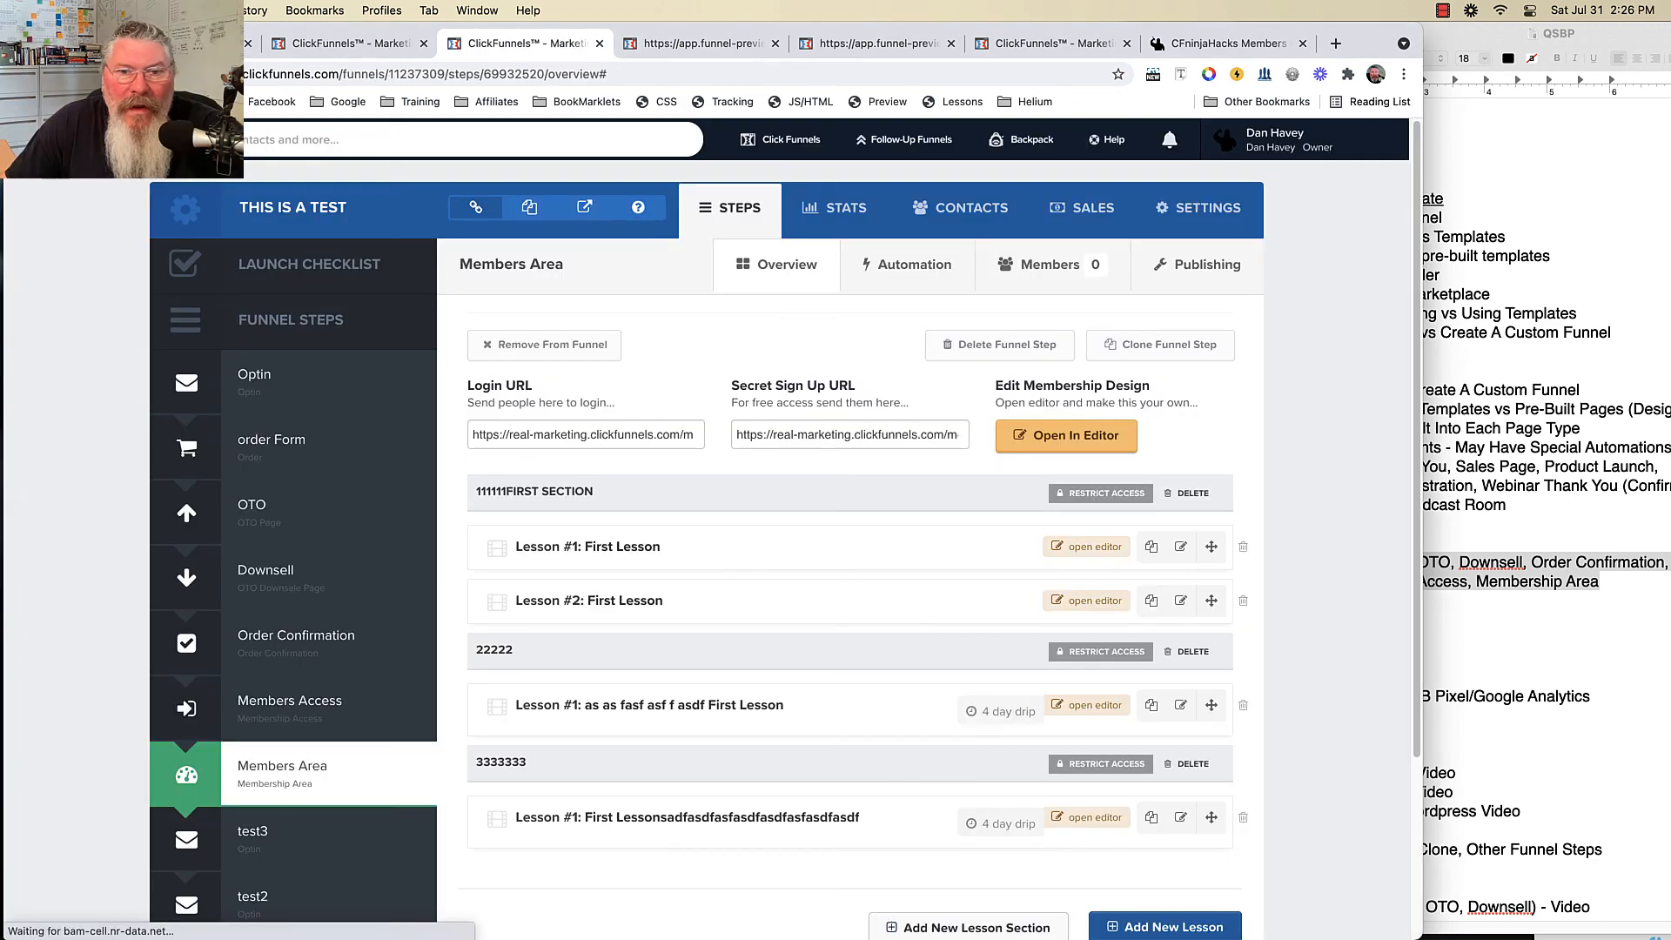